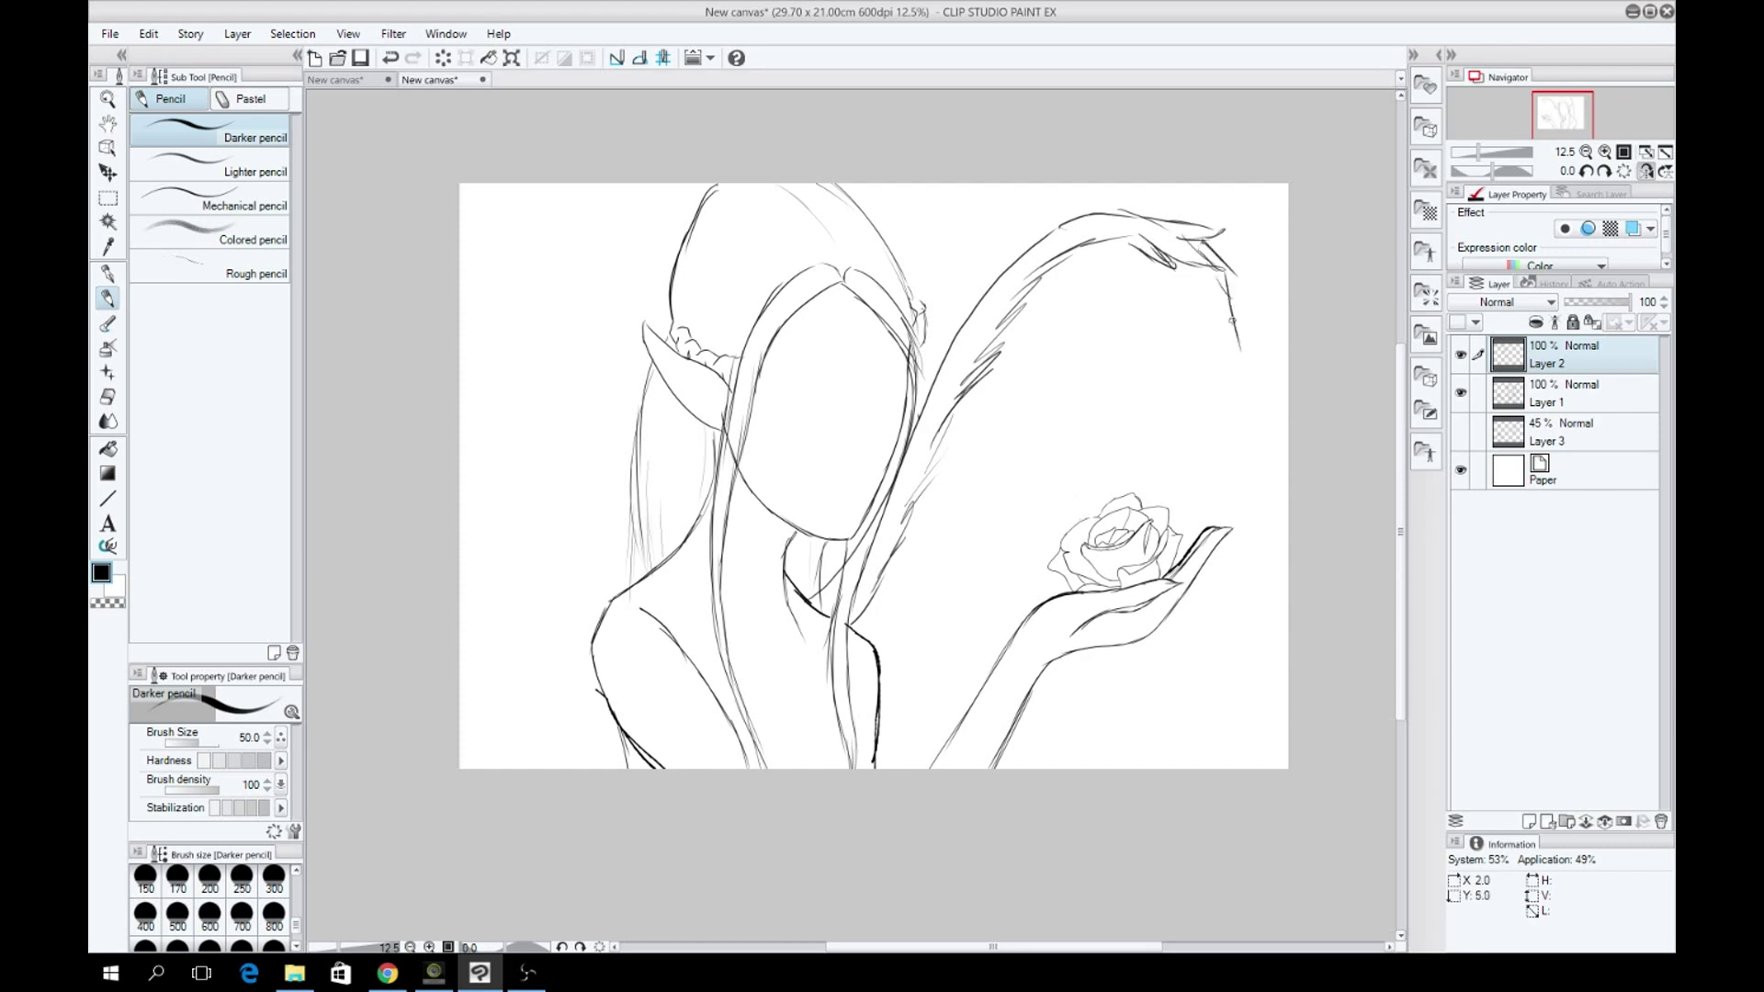
Sketch the rose-side wing's outer and lower feathers and rough in the opposite wing on Layer 2.
key(ctrl+z)
mouse_move(1247, 487)
mouse_down()
mouse_move(1229, 584)
mouse_move(1053, 689)
mouse_up()
key(ctrl+z)
mouse_move(1053, 547)
mouse_down()
mouse_move(900, 743)
mouse_move(1195, 317)
mouse_up()
key(h)
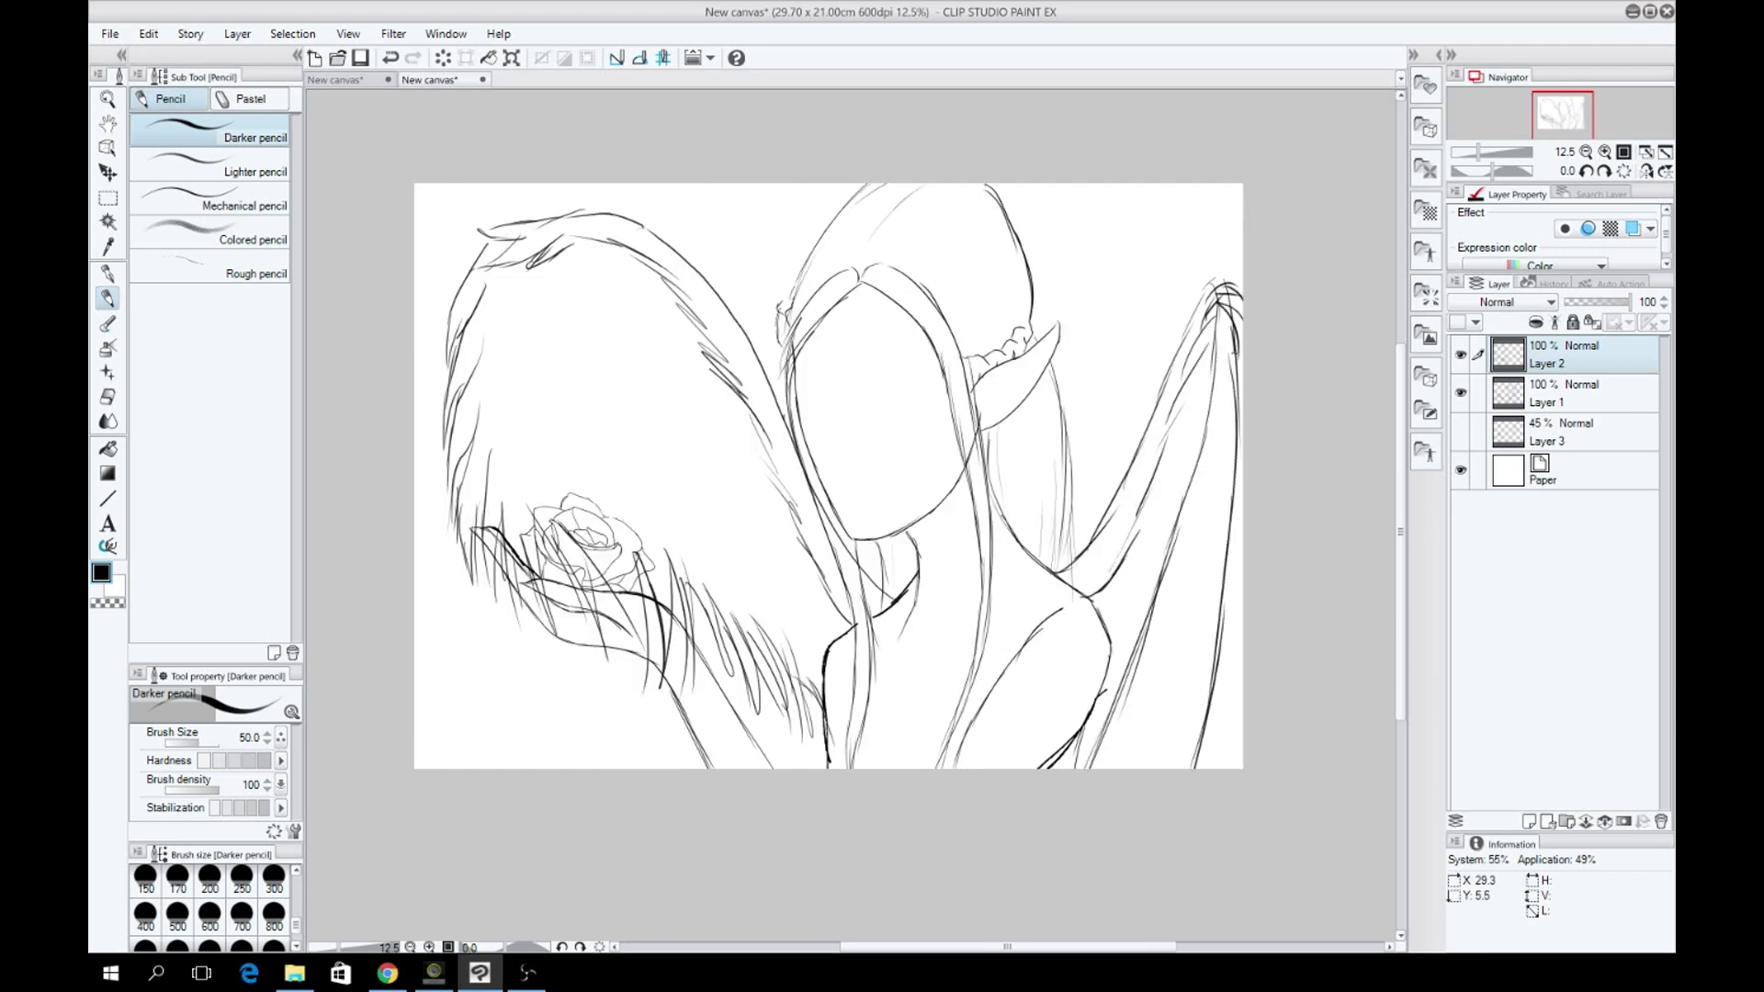
Set the opacity of Layer 2 to 47% and add a new layer above it.
drag(1606, 301, 1596, 301)
key(ctrl+shift+n)
Trace the arm and upper outer feathers of the wing beside the pointed ear on the new layer.
scroll(1073, 403, up, 2)
drag(807, 397, 768, 555)
mouse_move(785, 360)
mouse_down()
mouse_move(722, 566)
mouse_move(753, 338)
mouse_up()
key(ctrl+z)
drag(735, 510, 747, 350)
drag(768, 500, 730, 670)
key(ctrl+z)
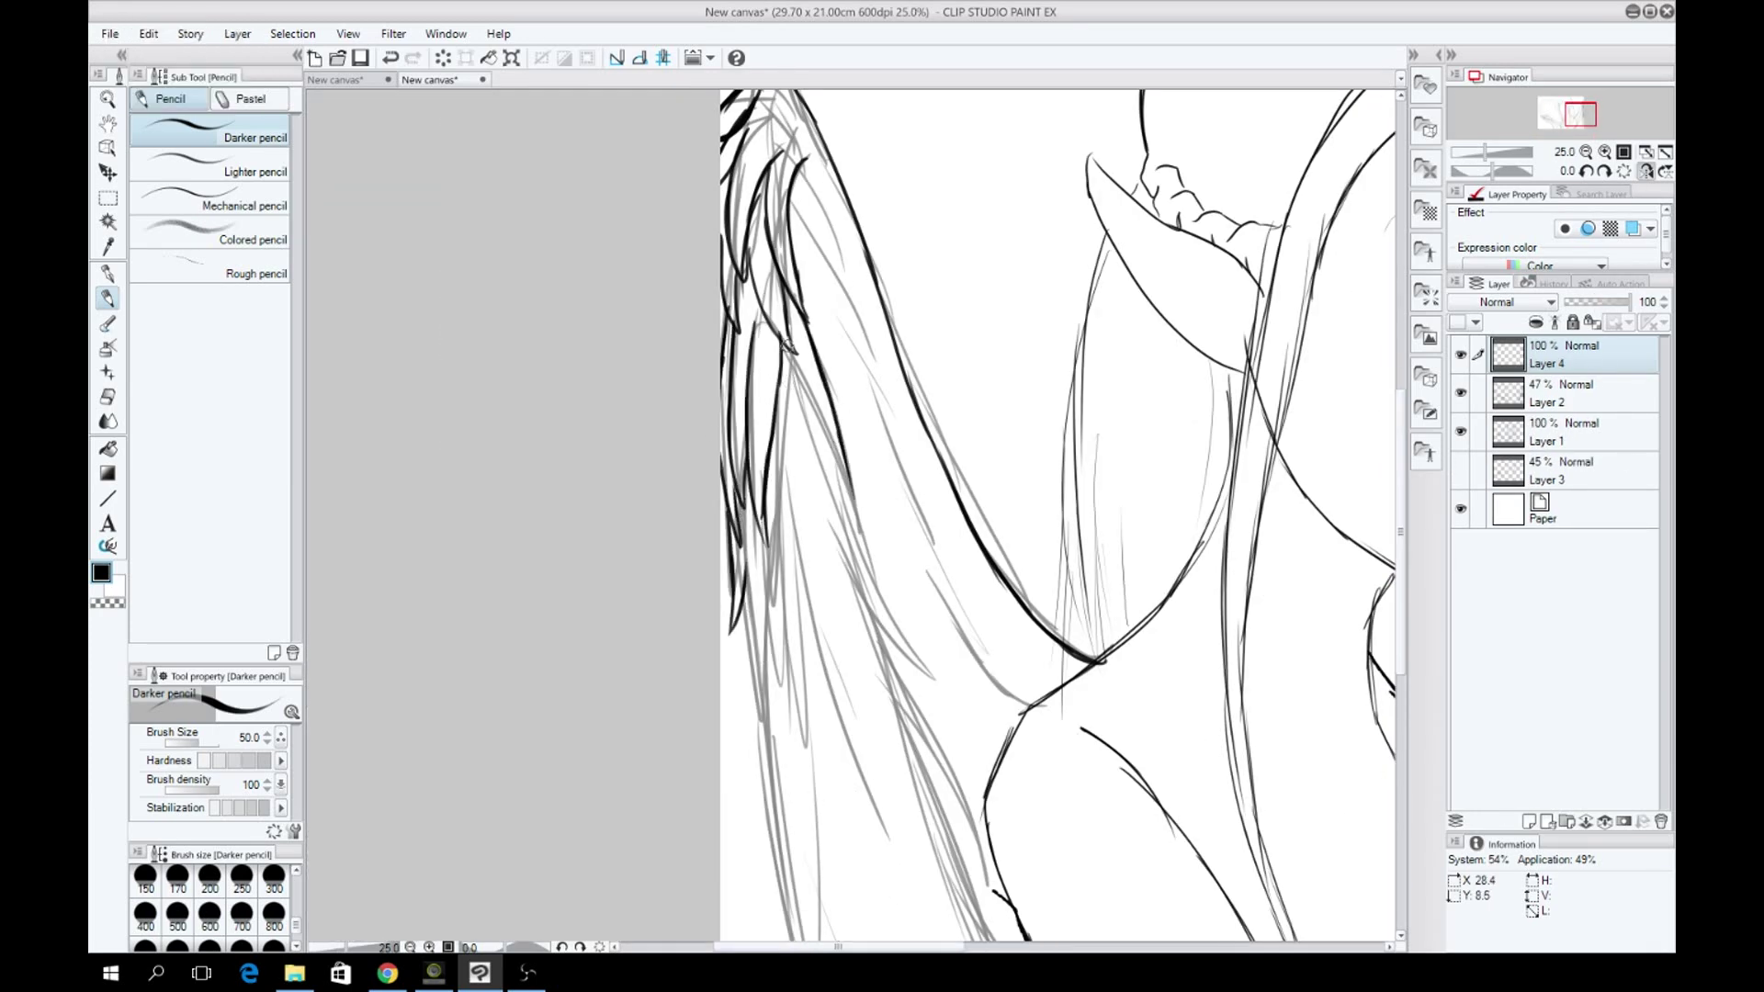
Trace the feathered inner line of the ear-side wing's arm and the first feathers beneath it.
drag(854, 345, 785, 510)
key(ctrl+z)
drag(926, 464, 818, 666)
key(ctrl+z)
drag(1015, 482, 896, 694)
mouse_move(910, 492)
mouse_down()
mouse_move(862, 338)
mouse_move(822, 532)
mouse_up()
key(ctrl+z)
scroll(1057, 515, down, 2)
key(ctrl+z)
Trace the ear-side wing's outer edge and the feathers beside the shoulder down to the bottom of the canvas.
drag(761, 433, 732, 667)
scroll(1057, 515, down, 2)
key(ctrl+z)
drag(983, 377, 878, 583)
key(ctrl+z)
drag(1015, 452, 905, 639)
drag(972, 623, 1033, 745)
key(ctrl+z)
drag(822, 439, 790, 707)
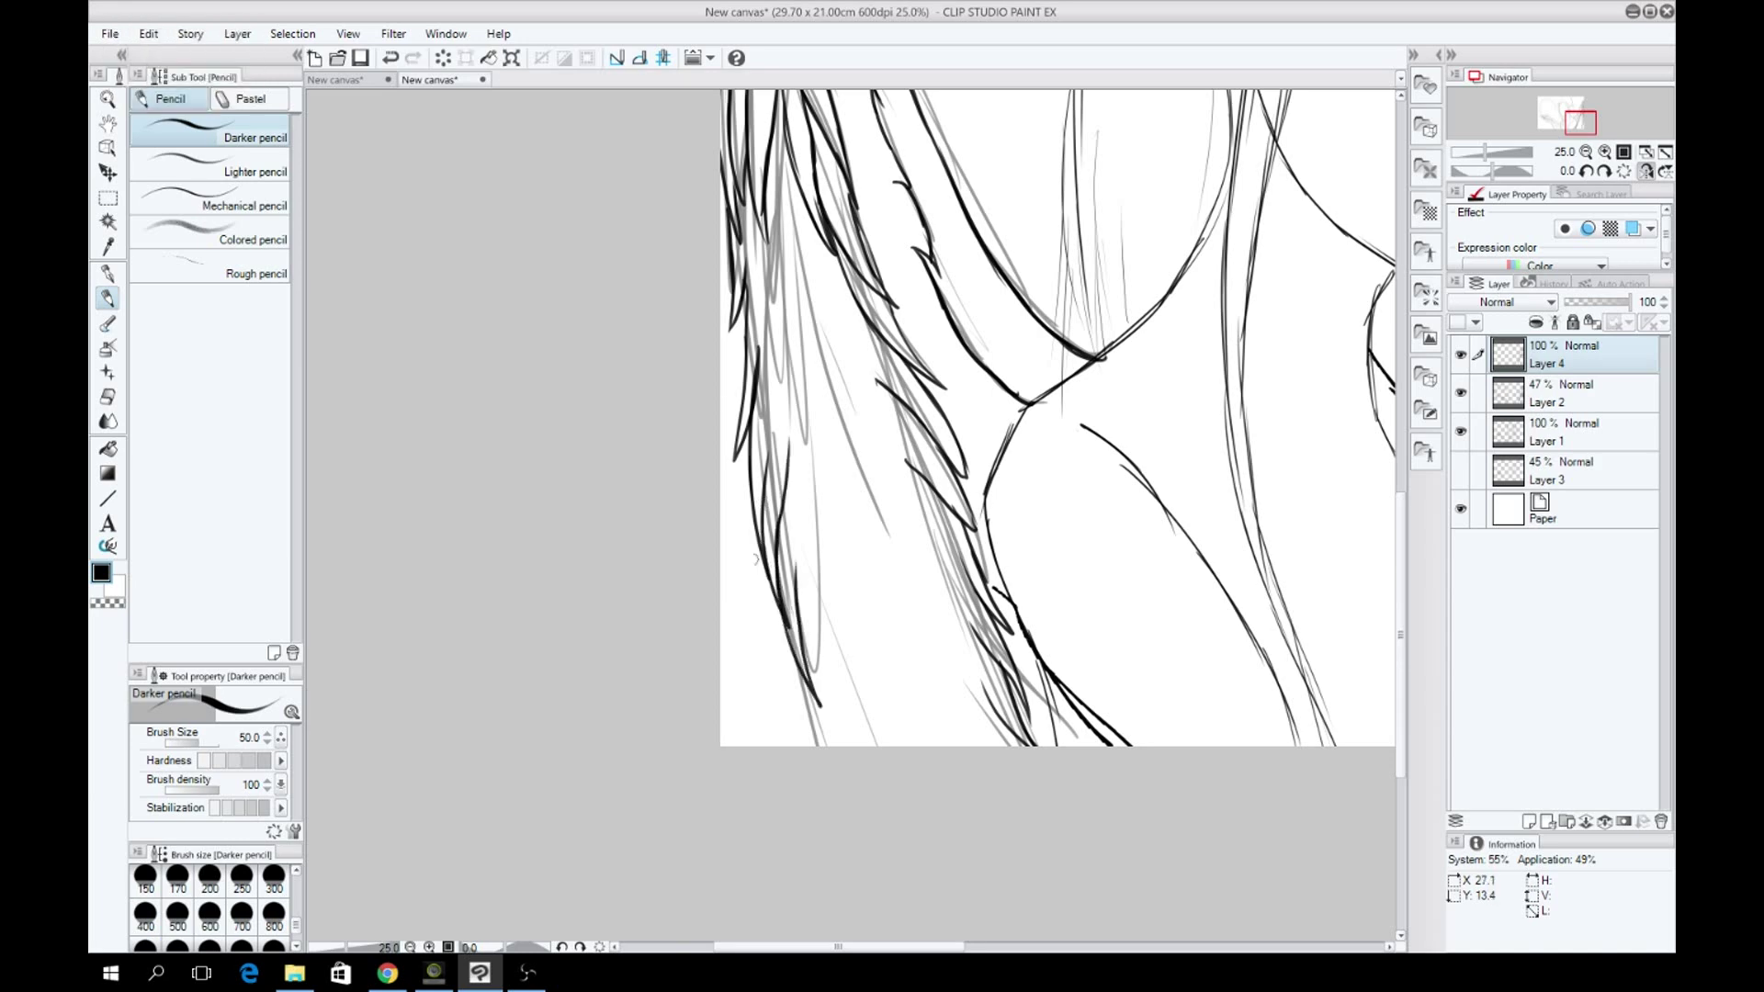
Draw overlapping pointed feathers in the upper middle of the ear-side wing with the Darker pencil.
key(ctrl+z)
scroll(1056, 505, up, 2)
key(ctrl+z)
drag(765, 361, 757, 482)
key(ctrl+z)
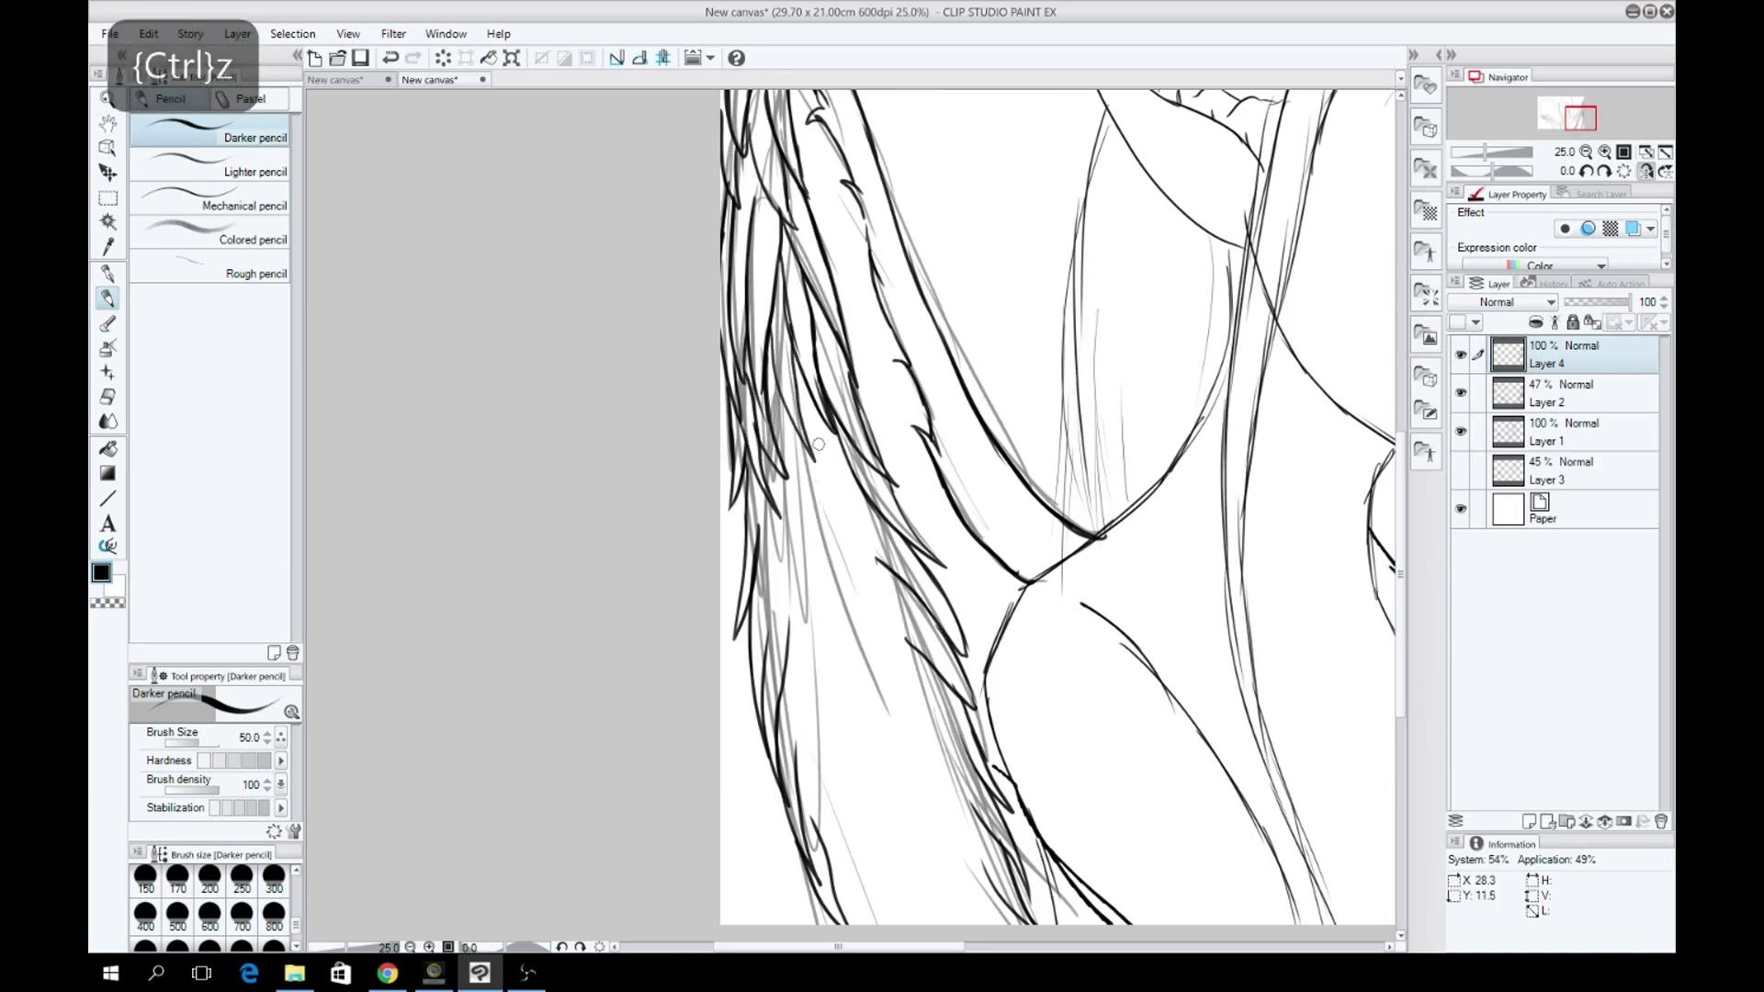
drag(826, 378, 794, 533)
drag(799, 378, 770, 502)
drag(926, 476, 897, 504)
key(ctrl+z)
Fill the rest of the ear-side wing with overlapping rows of feathers down to the canvas's bottom edge.
drag(777, 570, 769, 662)
key(ctrl+z)
mouse_move(836, 551)
mouse_down()
mouse_move(762, 679)
mouse_move(797, 669)
mouse_up()
drag(869, 497, 809, 635)
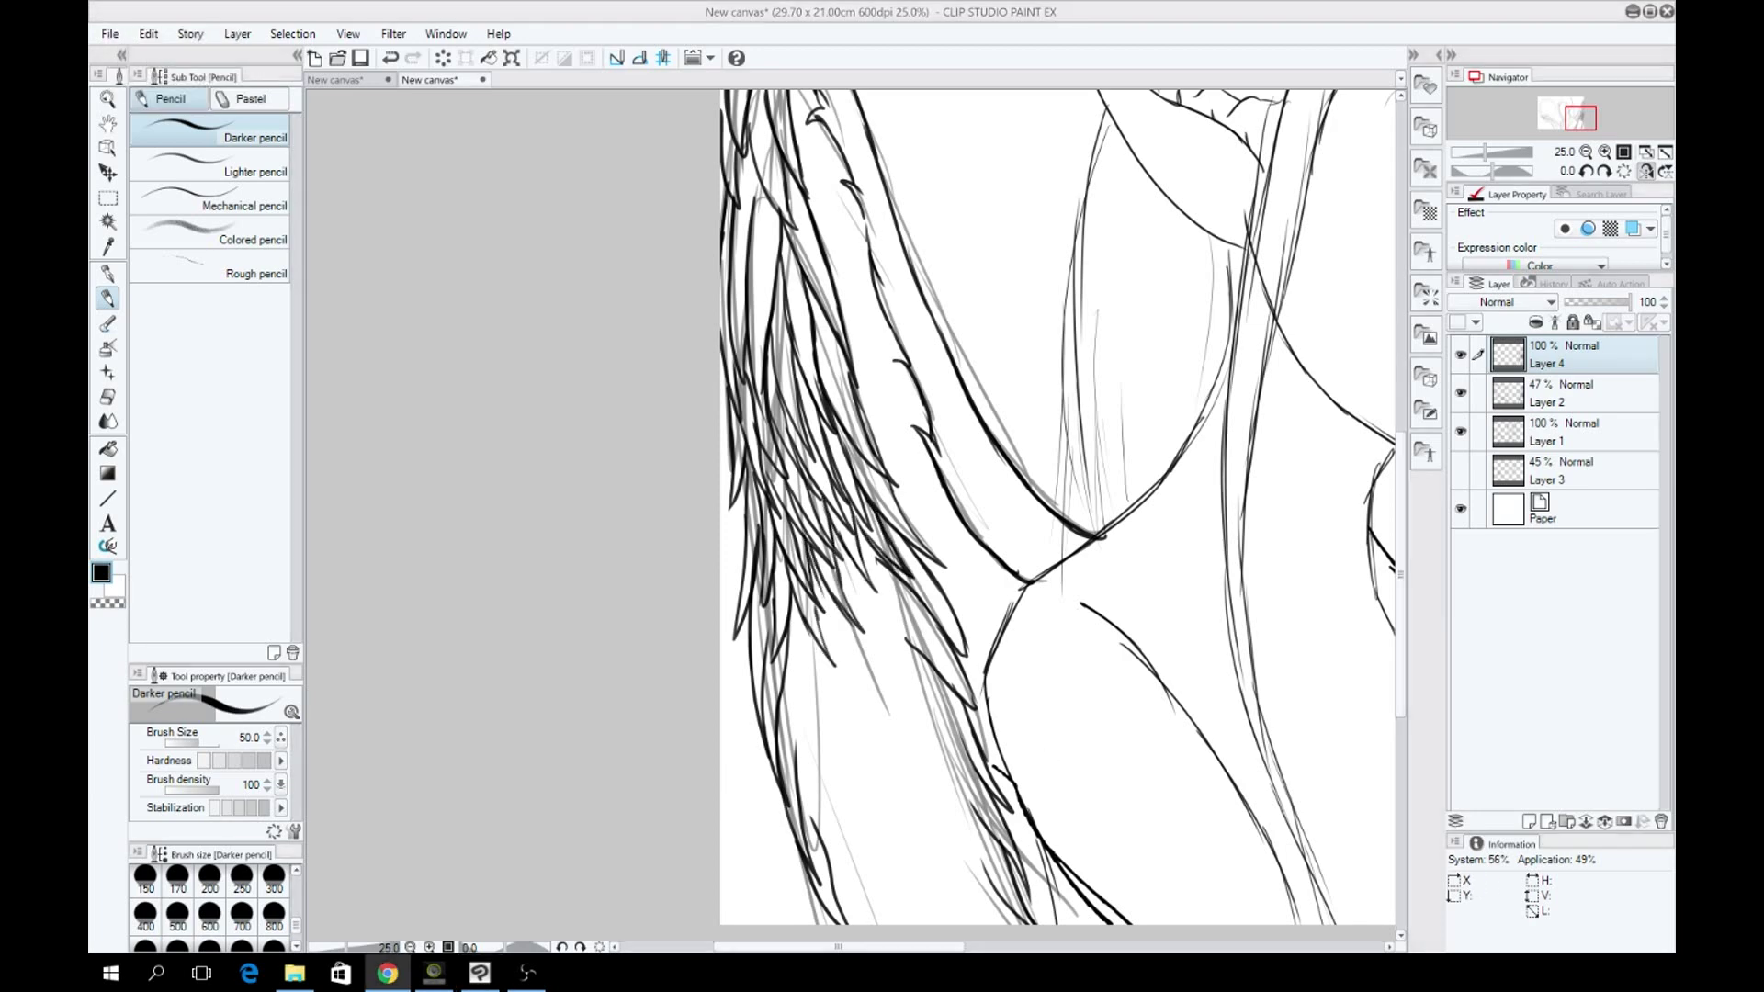
drag(794, 627, 848, 691)
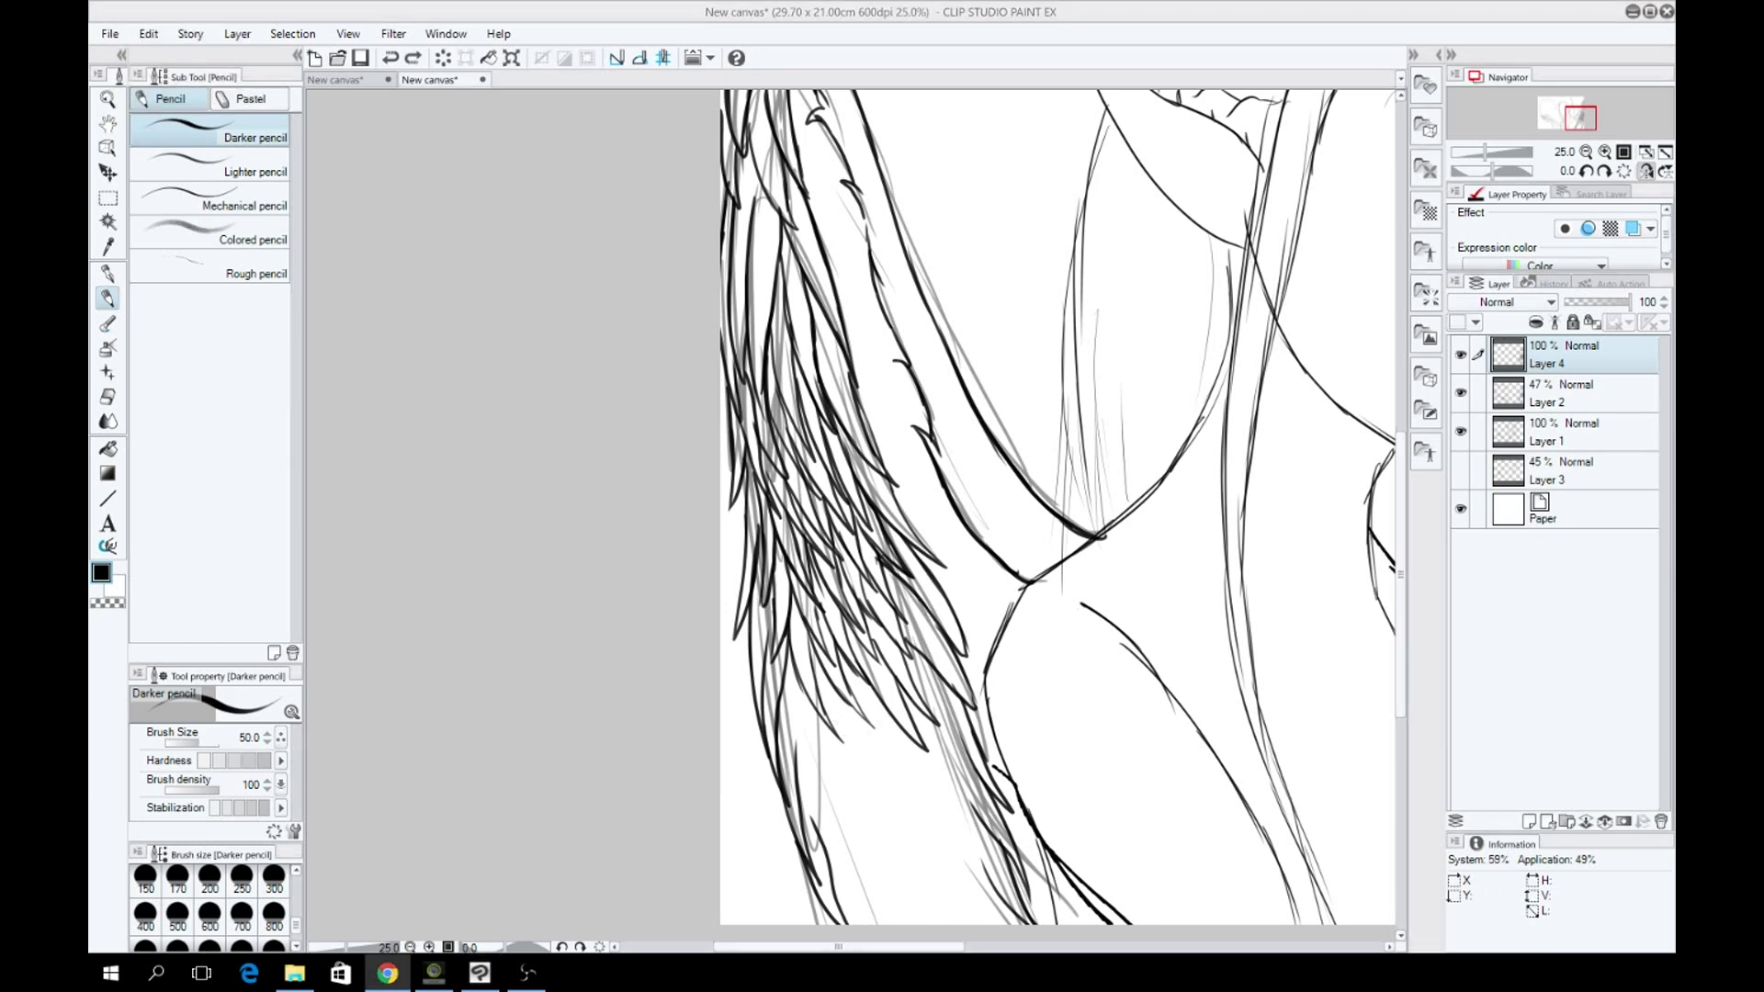
drag(805, 693, 861, 806)
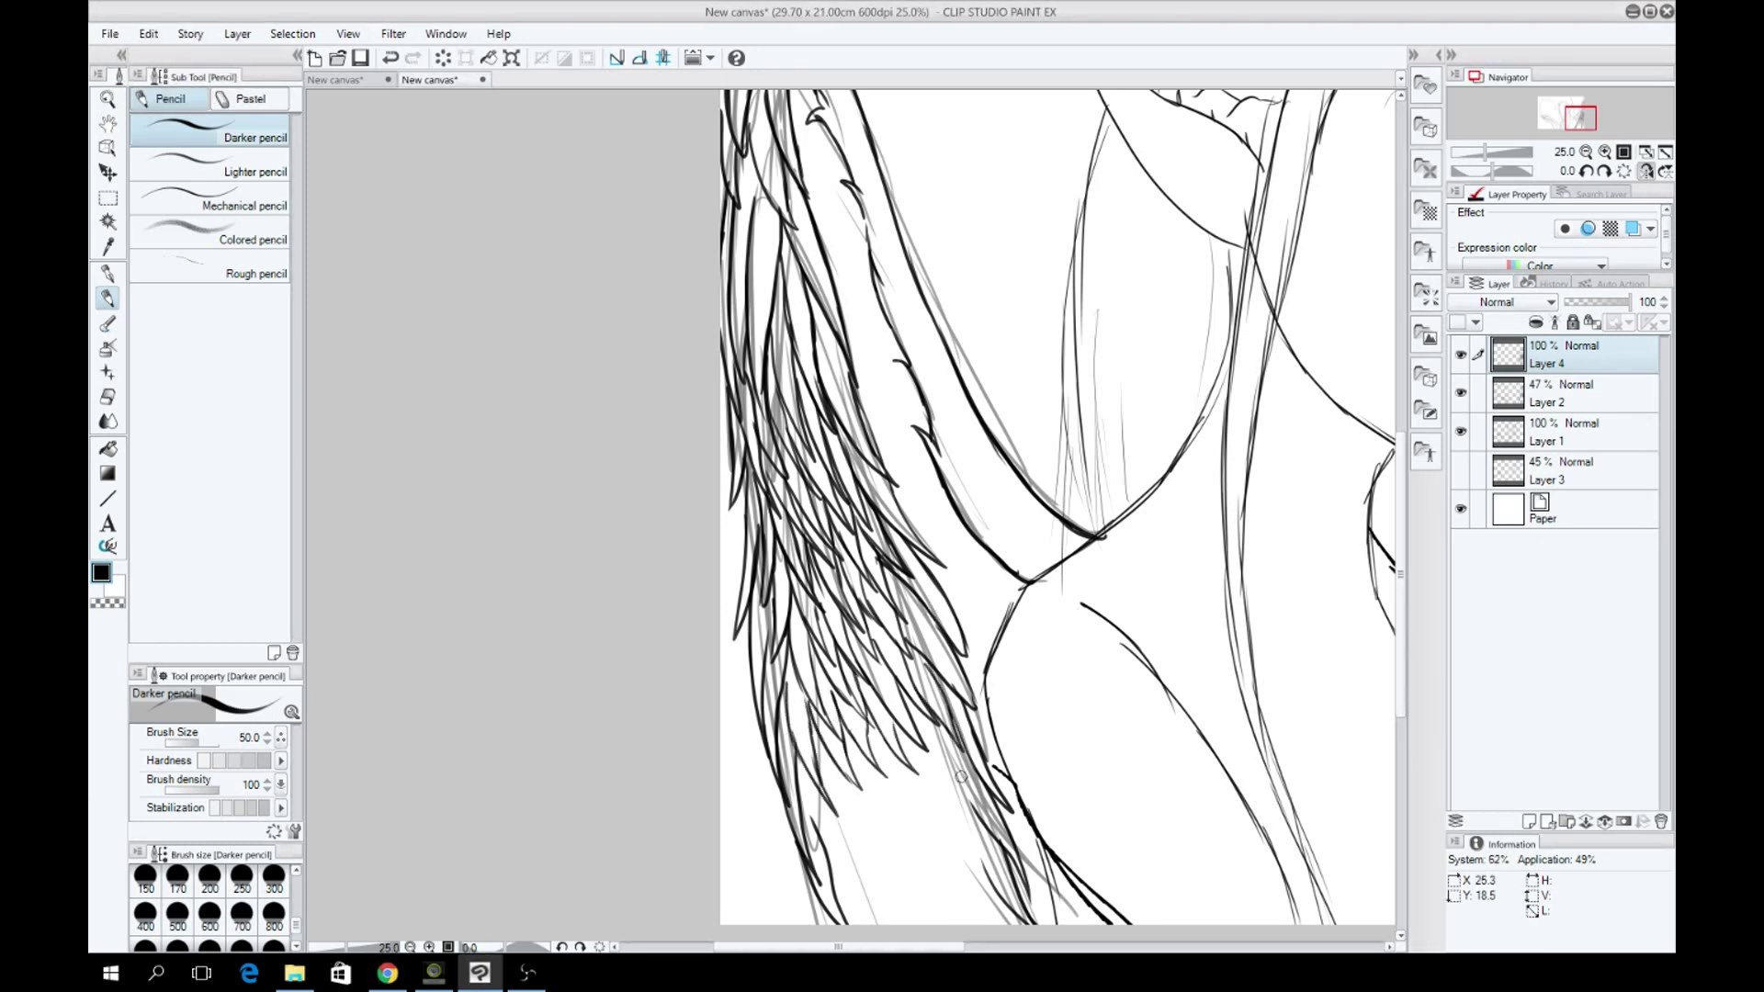
scroll(859, 671, down, 3)
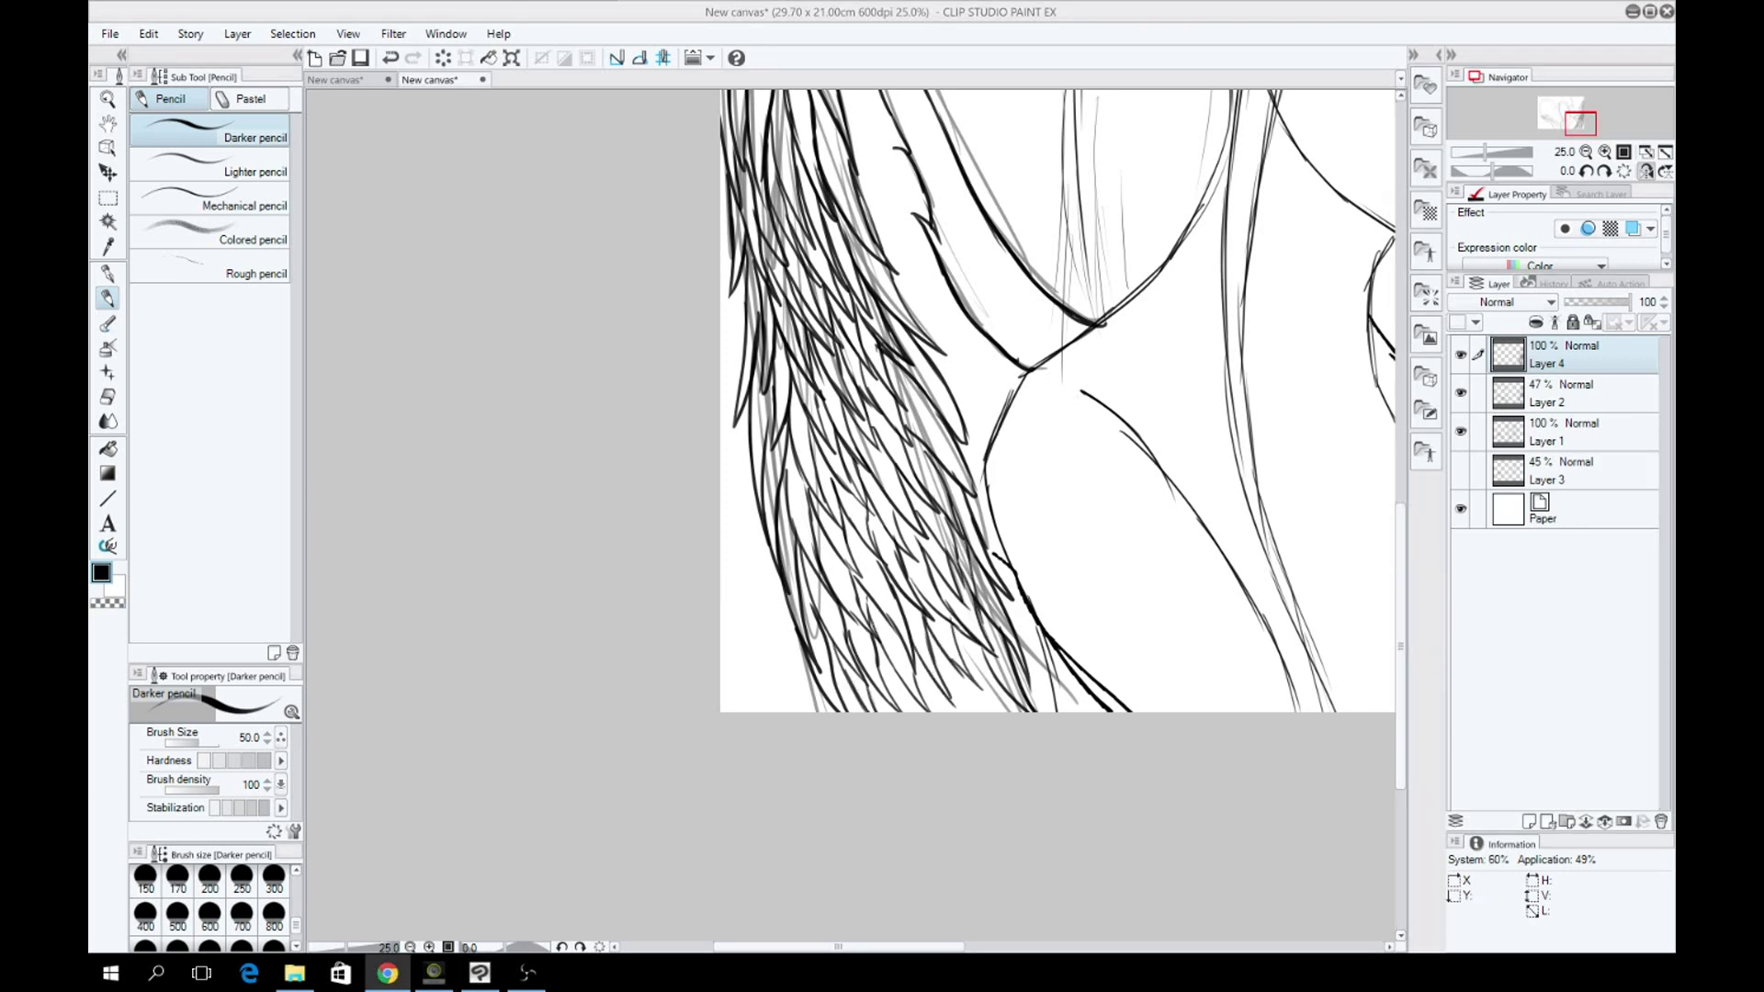
Trace the arched top contour, curled tip and feathered inner line of the rose-side wing on Layer 4.
scroll(914, 401, right, 3)
key(ctrl+z)
scroll(854, 514, down, 3)
key(ctrl+minus)
scroll(845, 322, up, 2)
drag(873, 662, 974, 474)
scroll(855, 514, right, 5)
key(ctrl+z)
key(ctrl+z)
key(ctrl+z)
drag(1057, 198, 1125, 464)
key(ctrl+z)
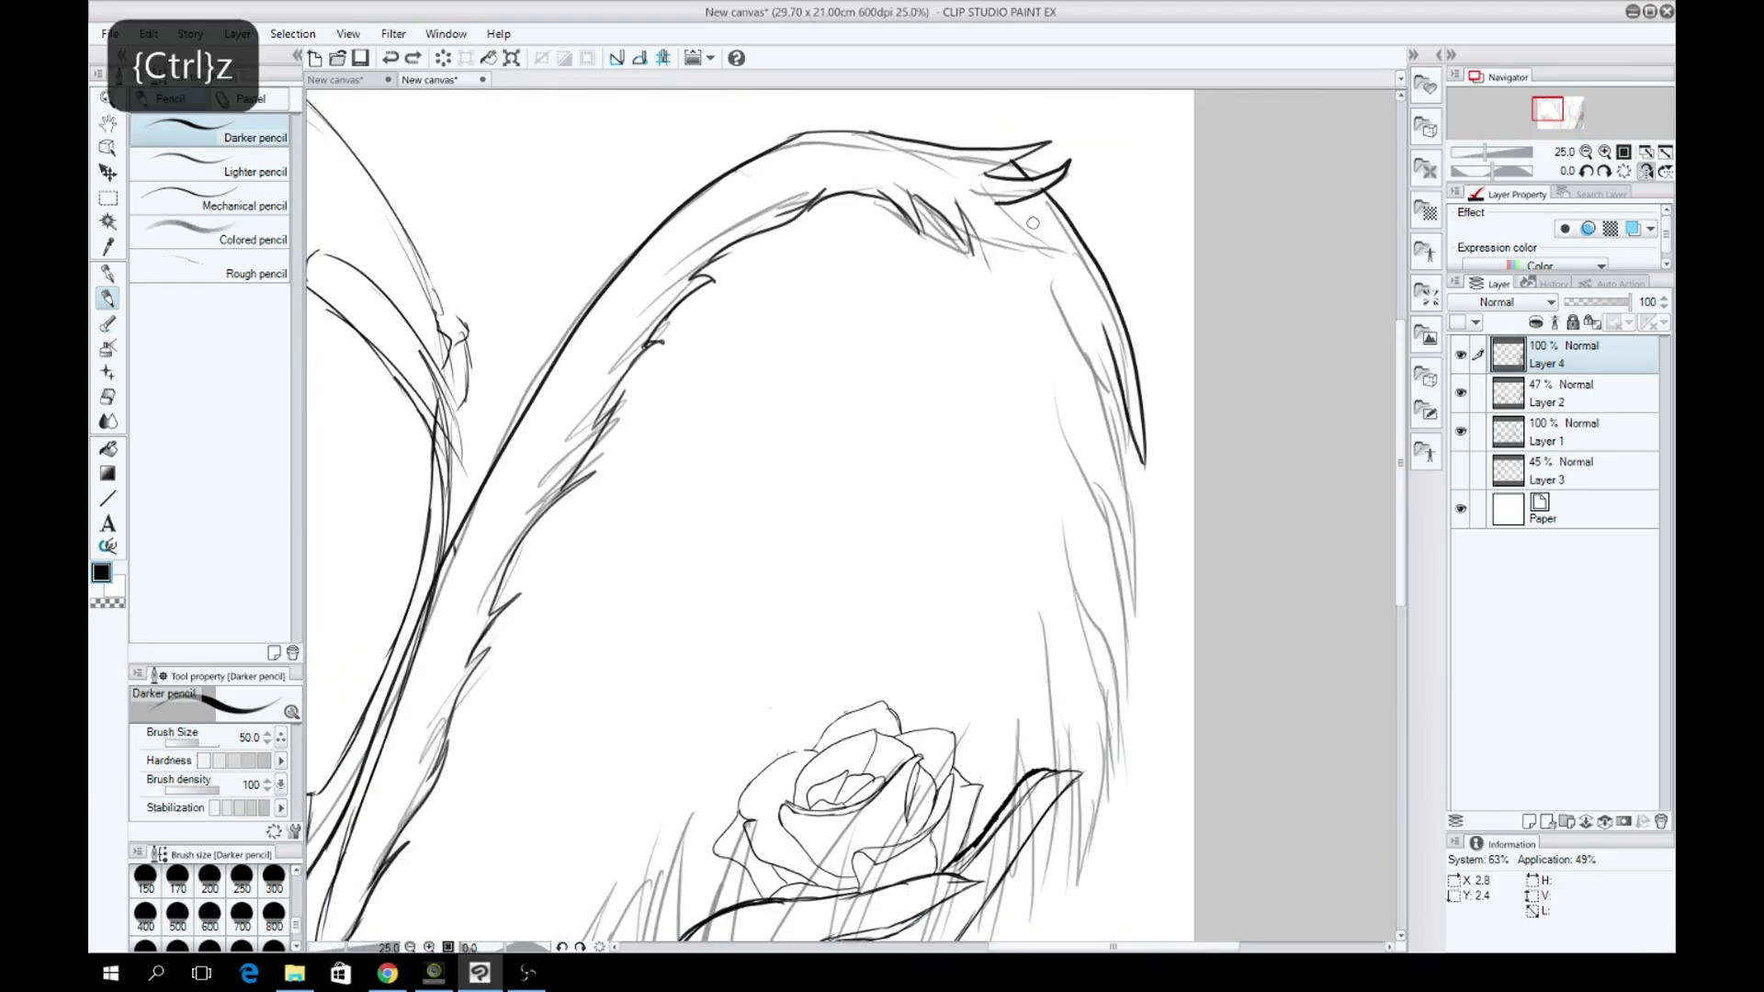
Mirror the canvas view and trace the layered feathers down the rose-side wing's outer edge.
key(h)
key(ctrl+z)
key(ctrl+z)
key(ctrl+z)
scroll(864, 515, down, 3)
key(ctrl+z)
scroll(864, 515, right, 3)
key(ctrl+z)
scroll(854, 515, up, 3)
key(ctrl+z)
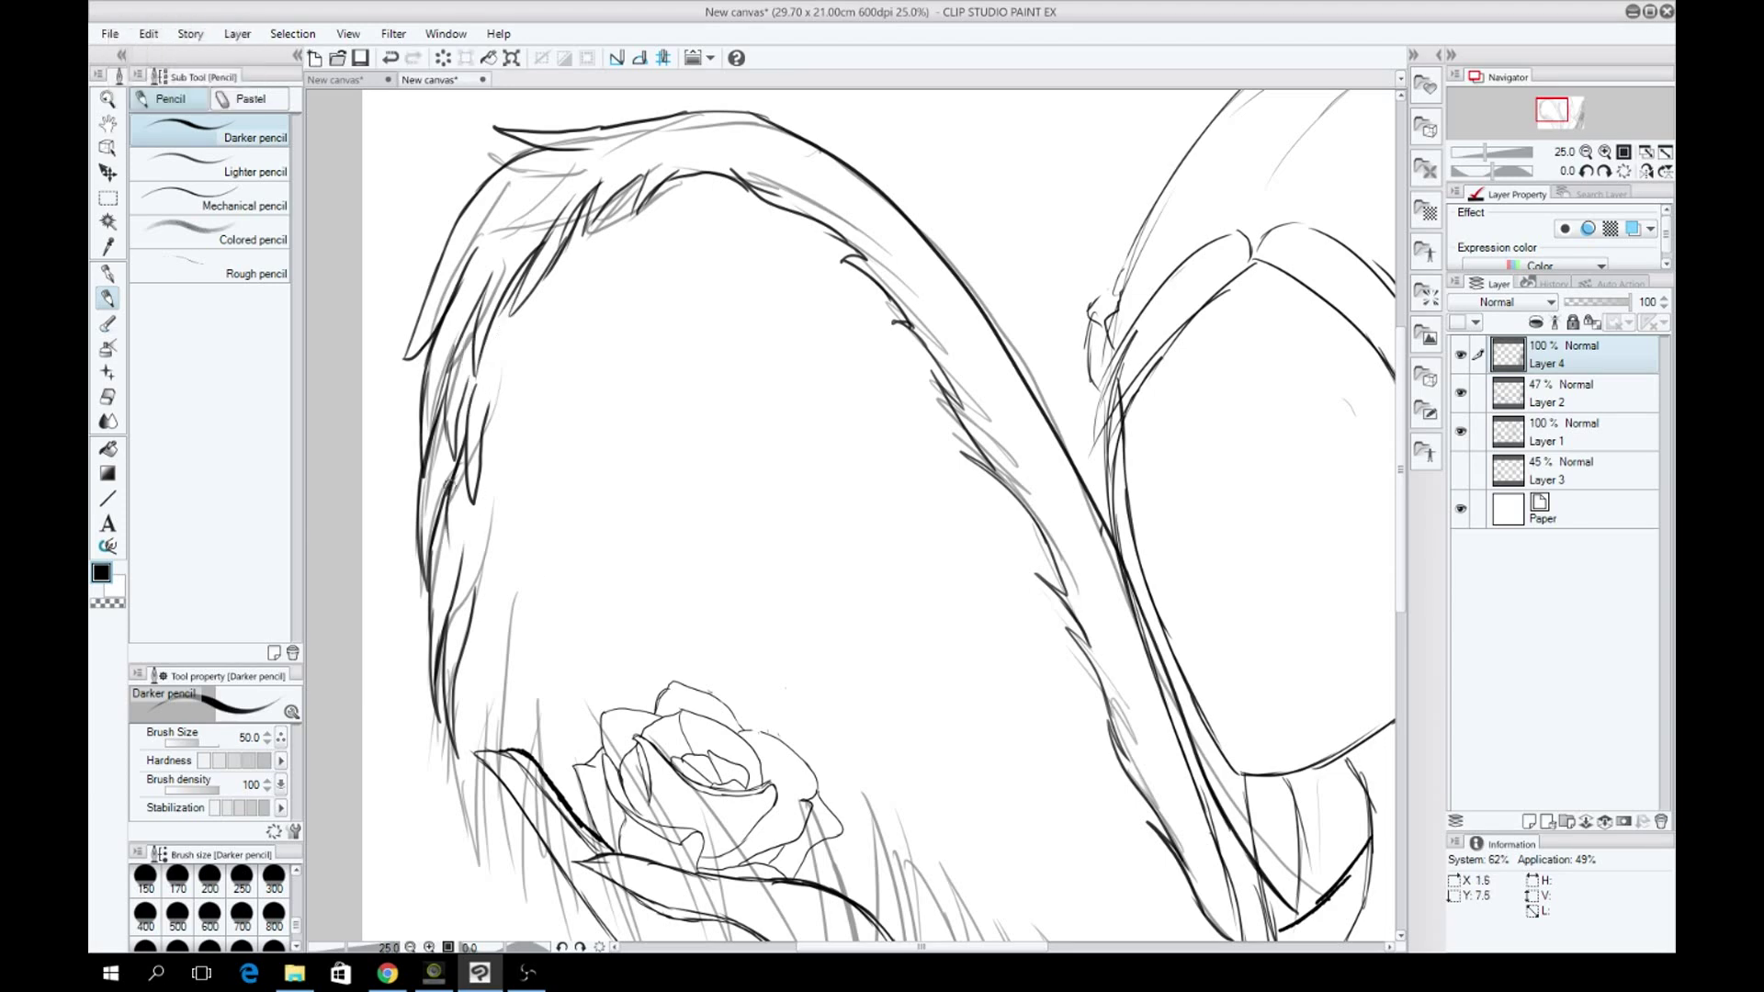
Trace pointed feathers around the raised hand and add short curved feather marks inside the rose-side wing.
key(ctrl+z)
scroll(854, 514, down, 3)
scroll(854, 514, right, 2)
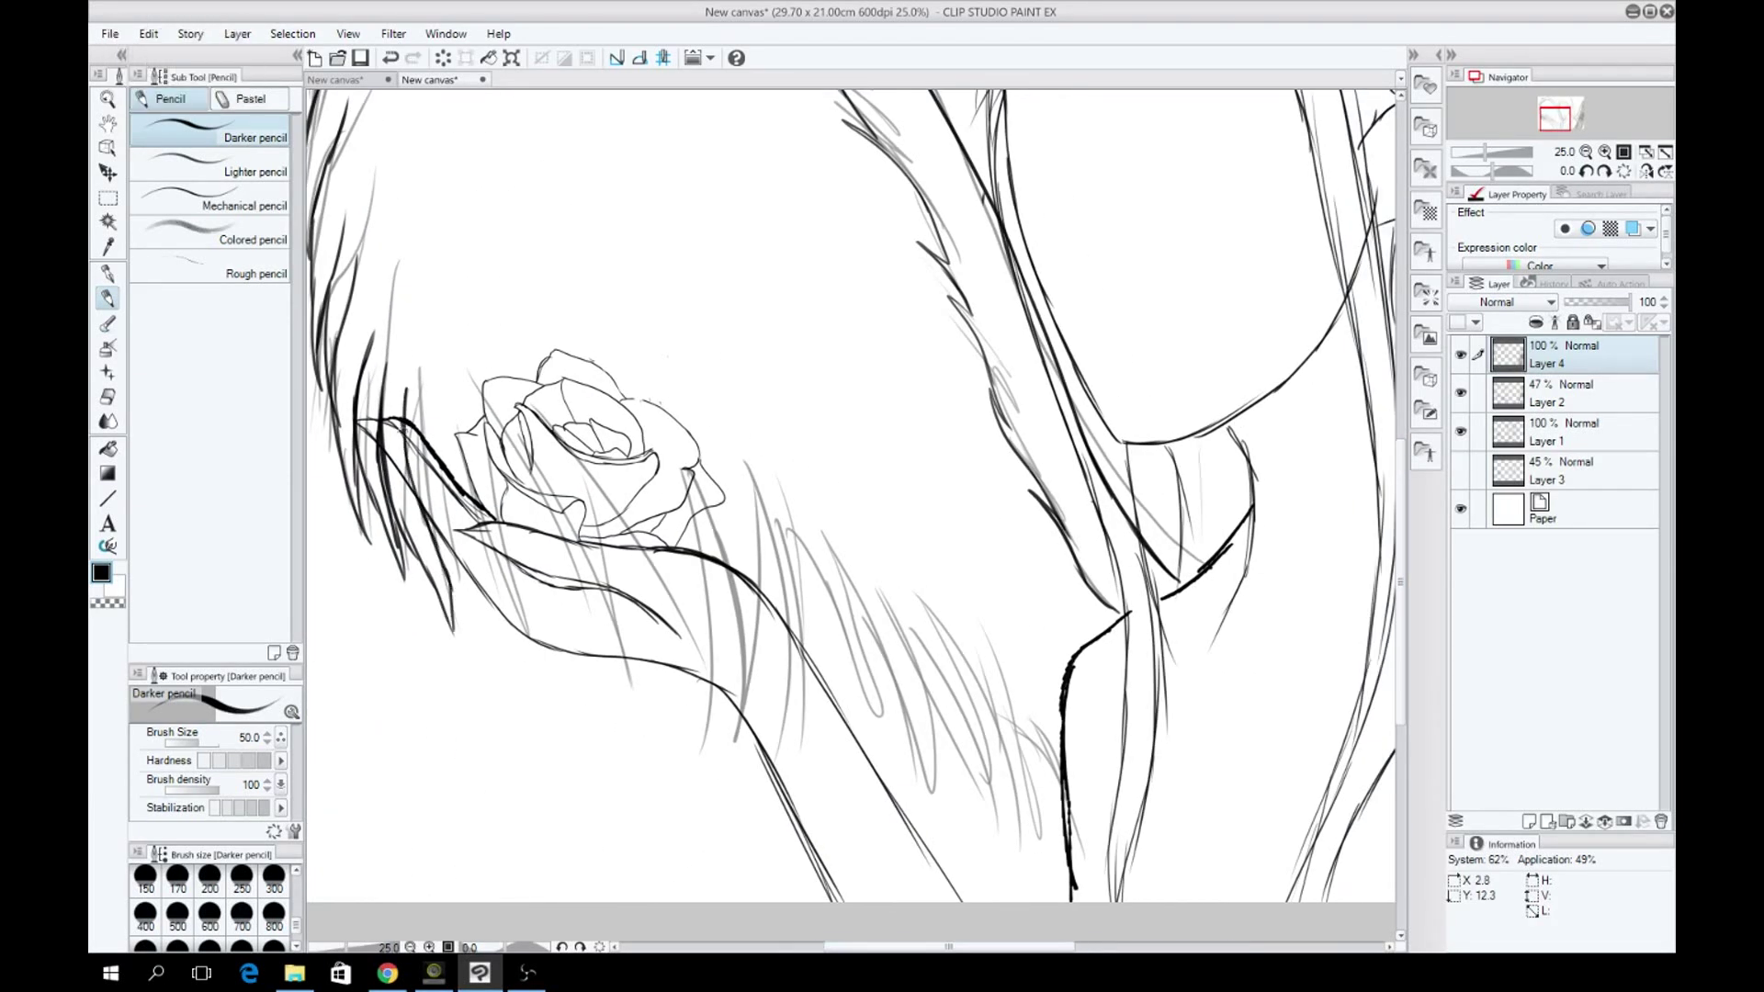
key(ctrl+z)
scroll(637, 276, down, 1)
key(ctrl+z)
key(ctrl+z)
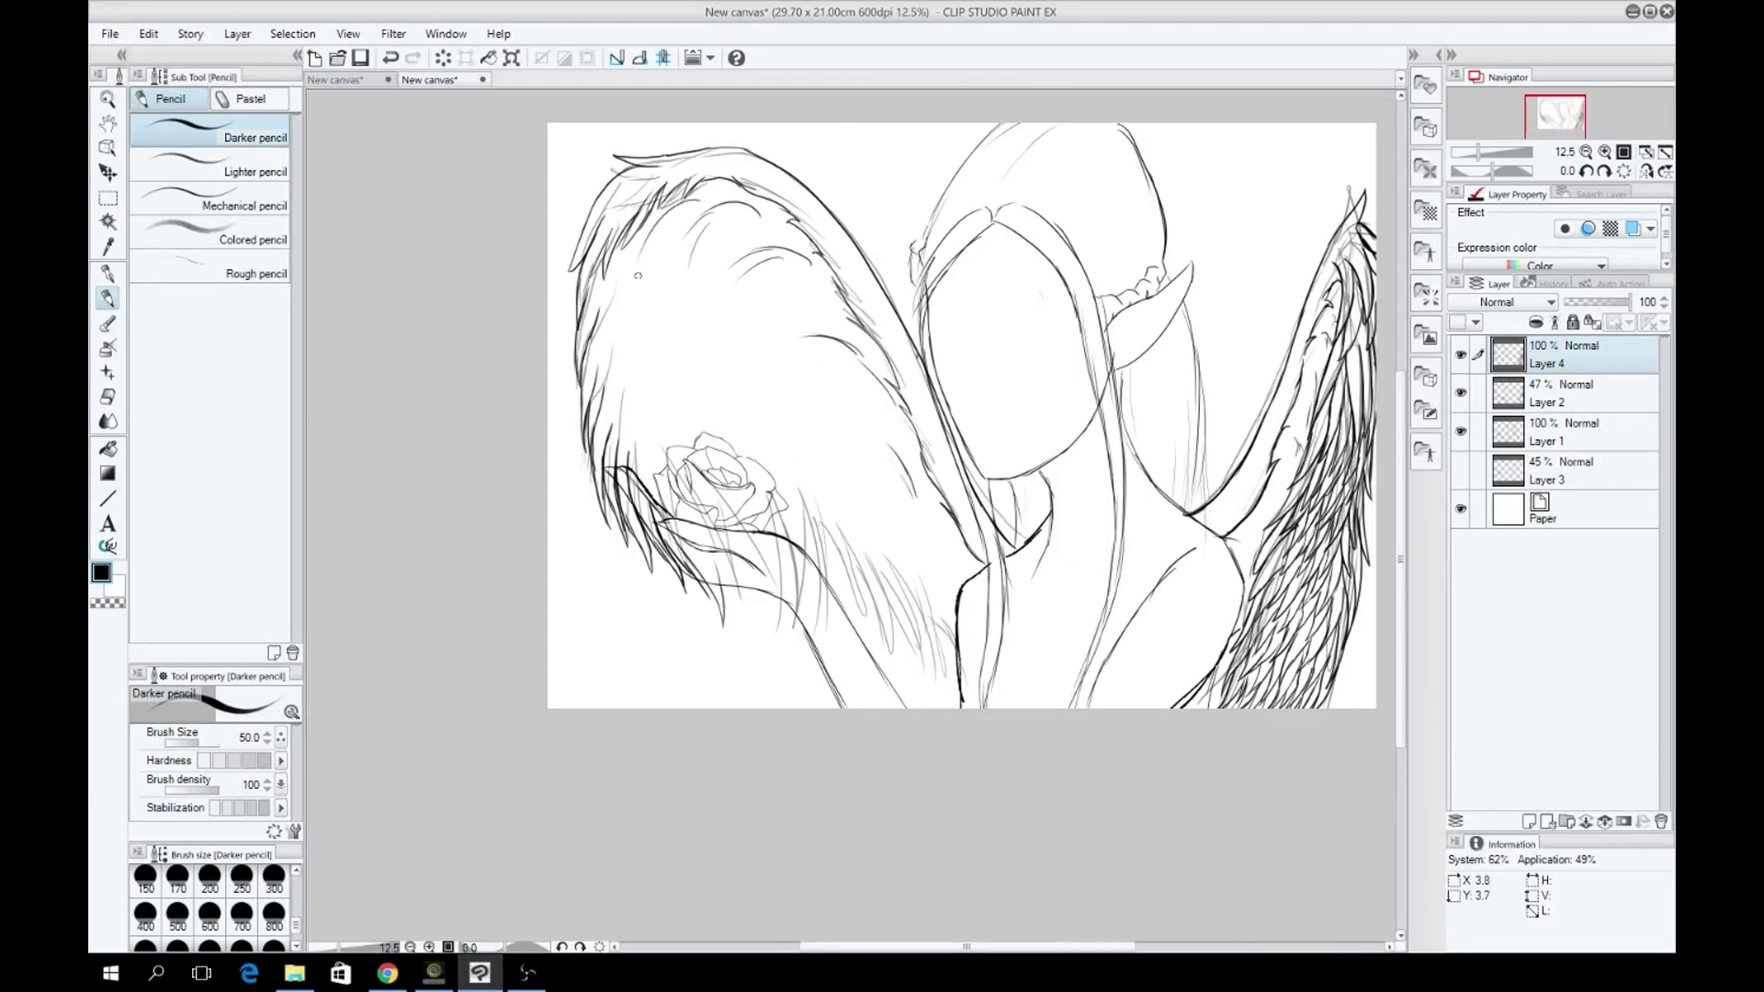
Hide Layer 1 and Layer 2 and erase the feather marks inside the rose-side wing and around the hand.
click(1461, 431)
click(1461, 393)
key(e)
key(p)
scroll(694, 521, up, 2)
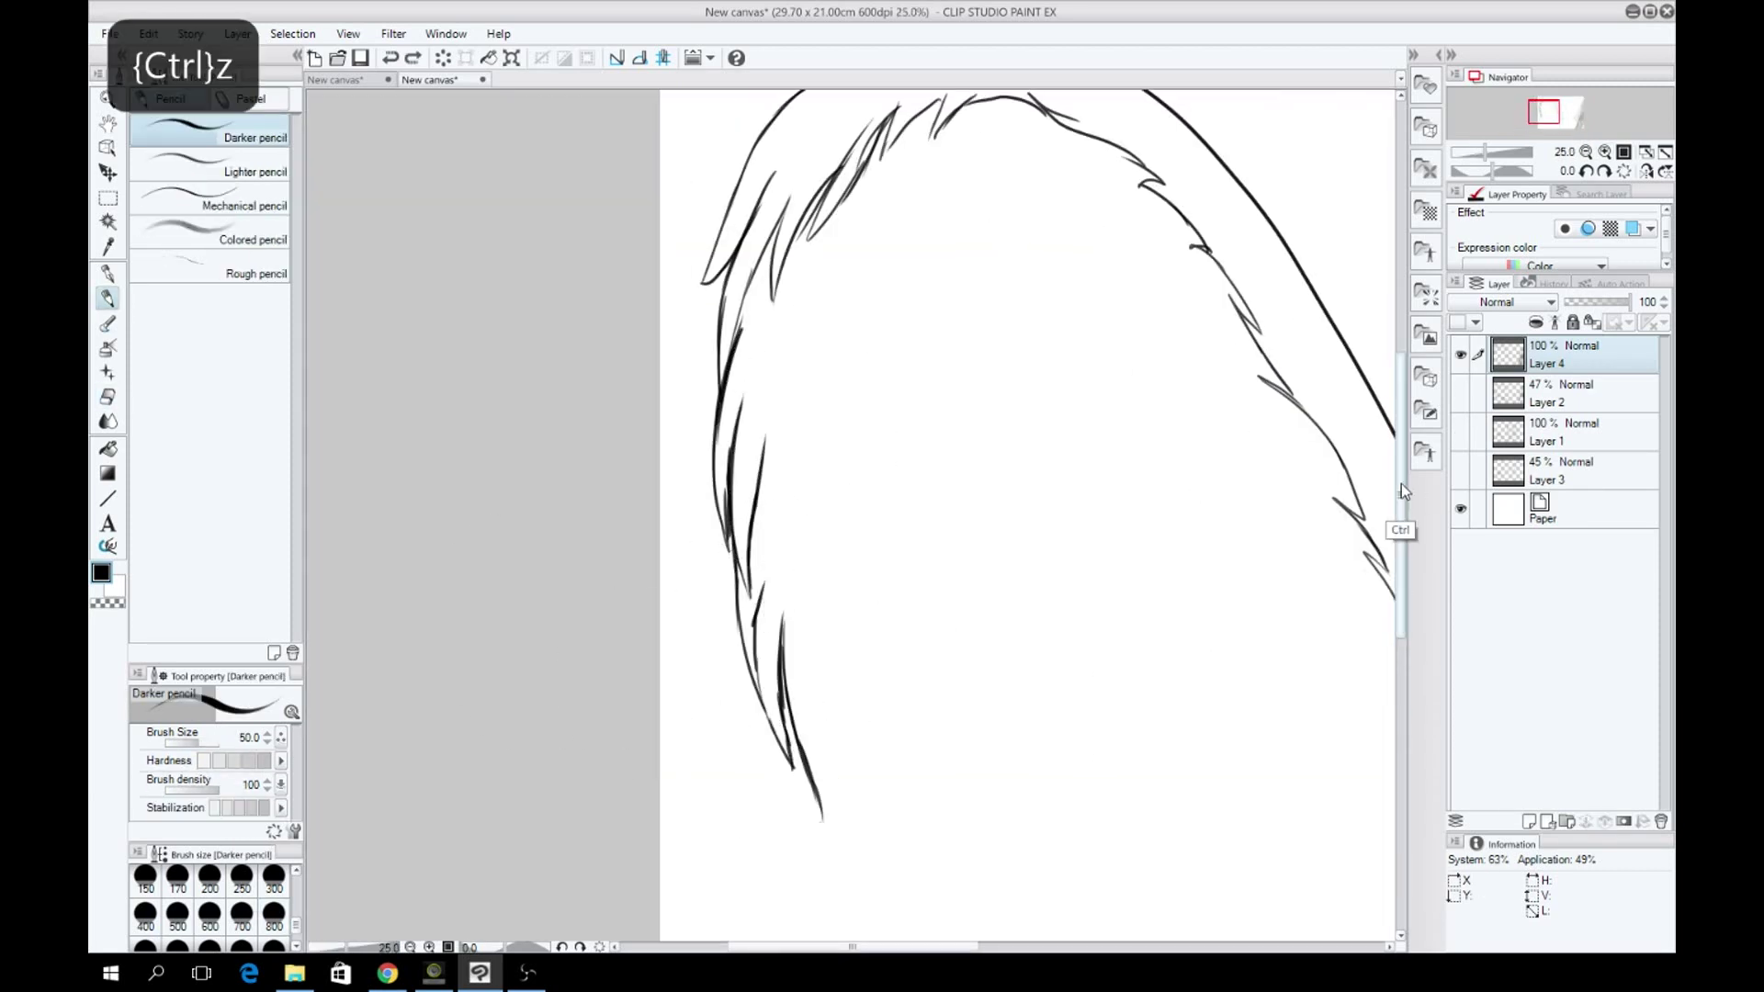
Trace pointed feathers along the rose-side wing's lower edge over the Layer 2 sketch with Layer 1 hidden.
scroll(1403, 491, down, 2)
key(ctrl+z)
drag(845, 516, 864, 658)
scroll(781, 662, right, 2)
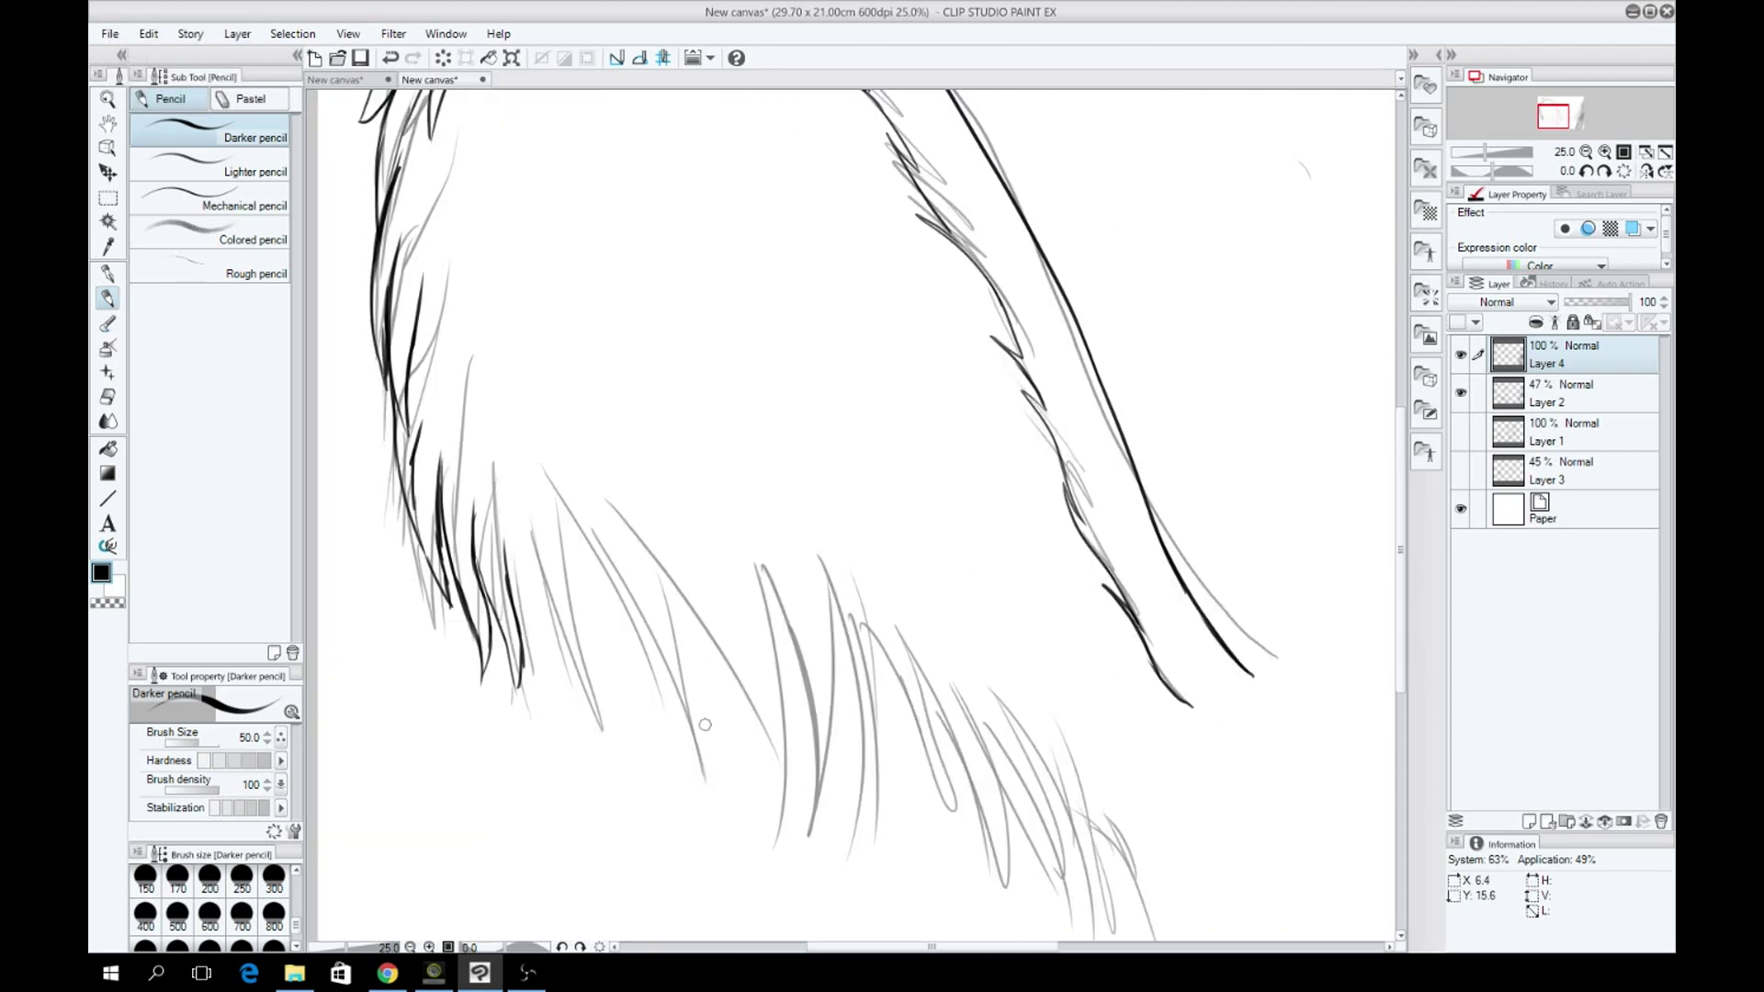
key(ctrl+z)
mouse_move(503, 540)
mouse_down()
mouse_move(593, 810)
mouse_move(601, 785)
mouse_up()
drag(568, 578, 614, 731)
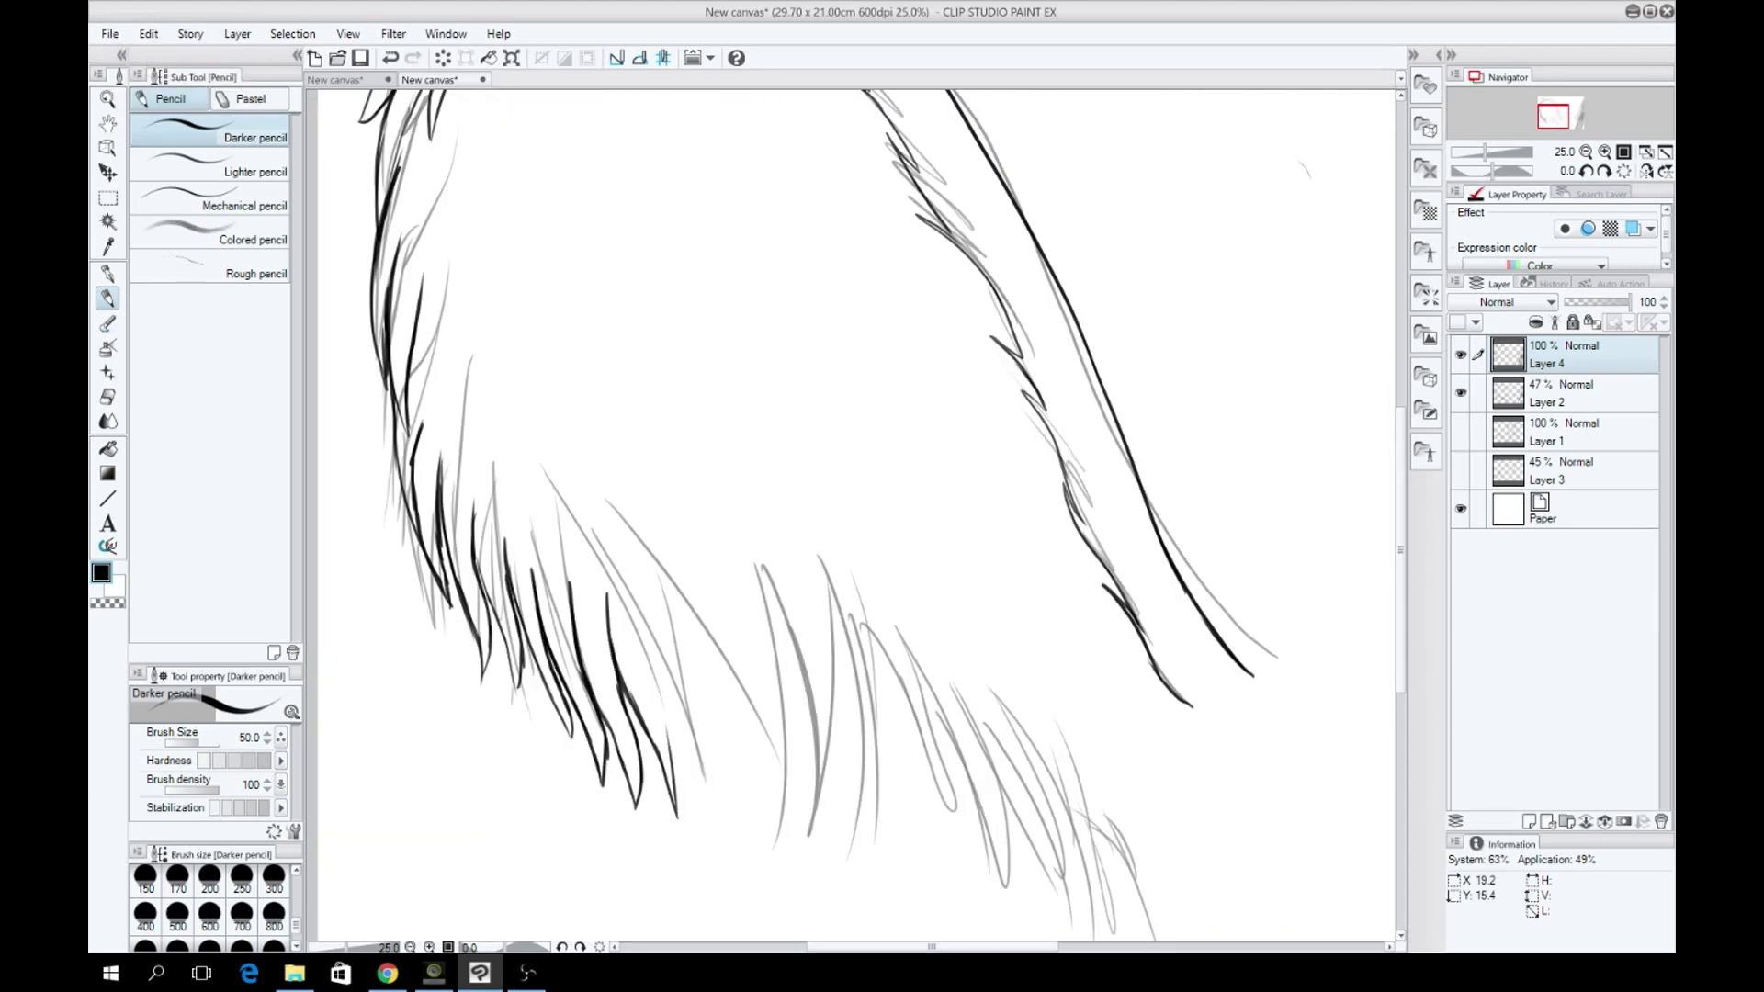
Add short feather tufts at the base of both wings near the shoulders.
scroll(850, 514, up, 3)
scroll(850, 514, left, 1)
scroll(850, 514, down, 5)
scroll(850, 514, right, 3)
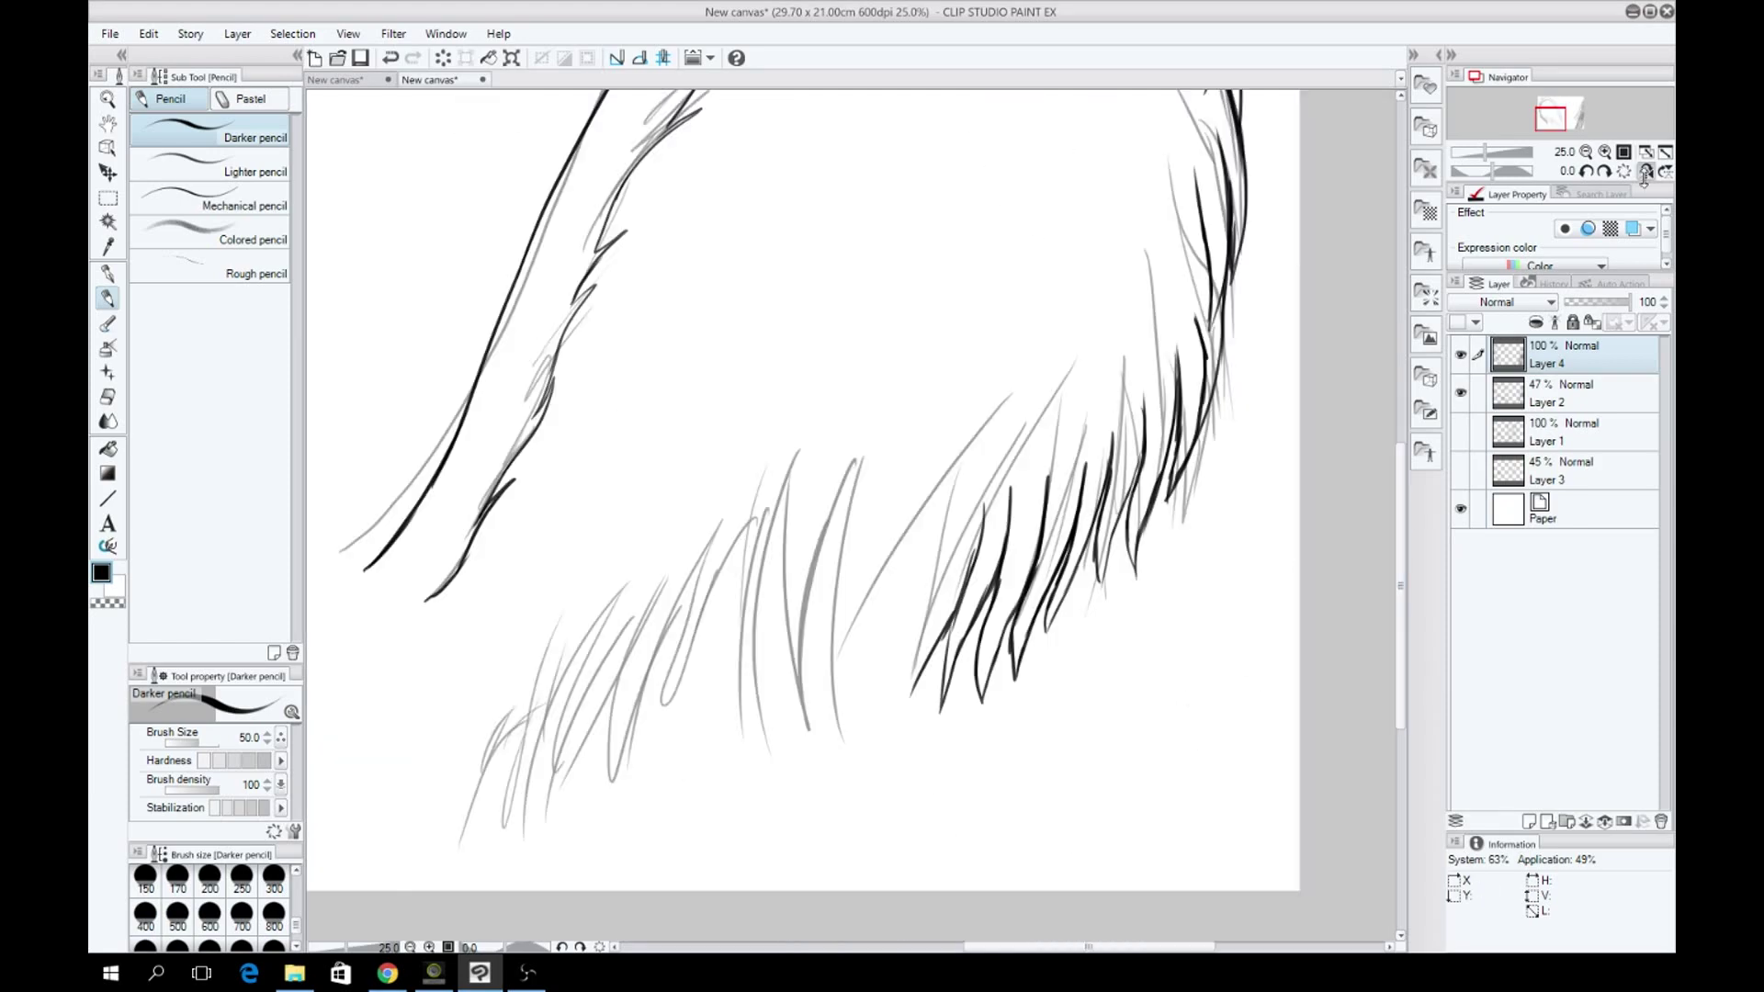
scroll(850, 514, left, 2)
scroll(1010, 657, left, 4)
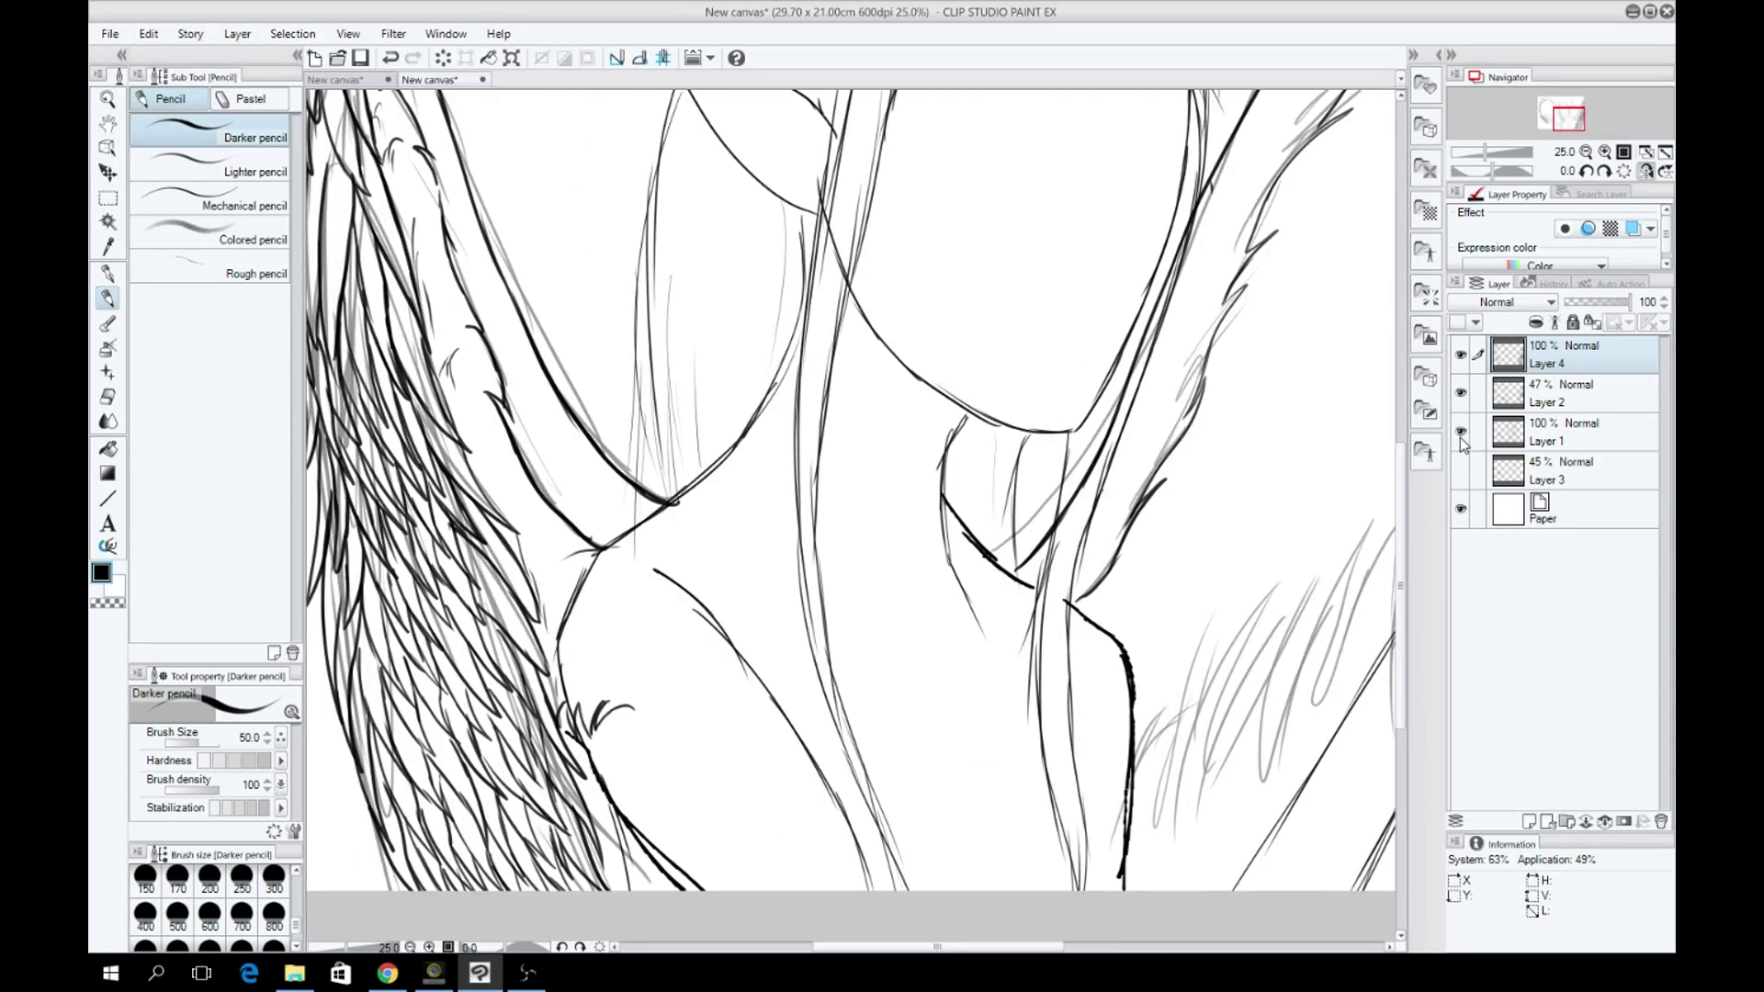
key(ctrl+z)
scroll(732, 618, right, 3)
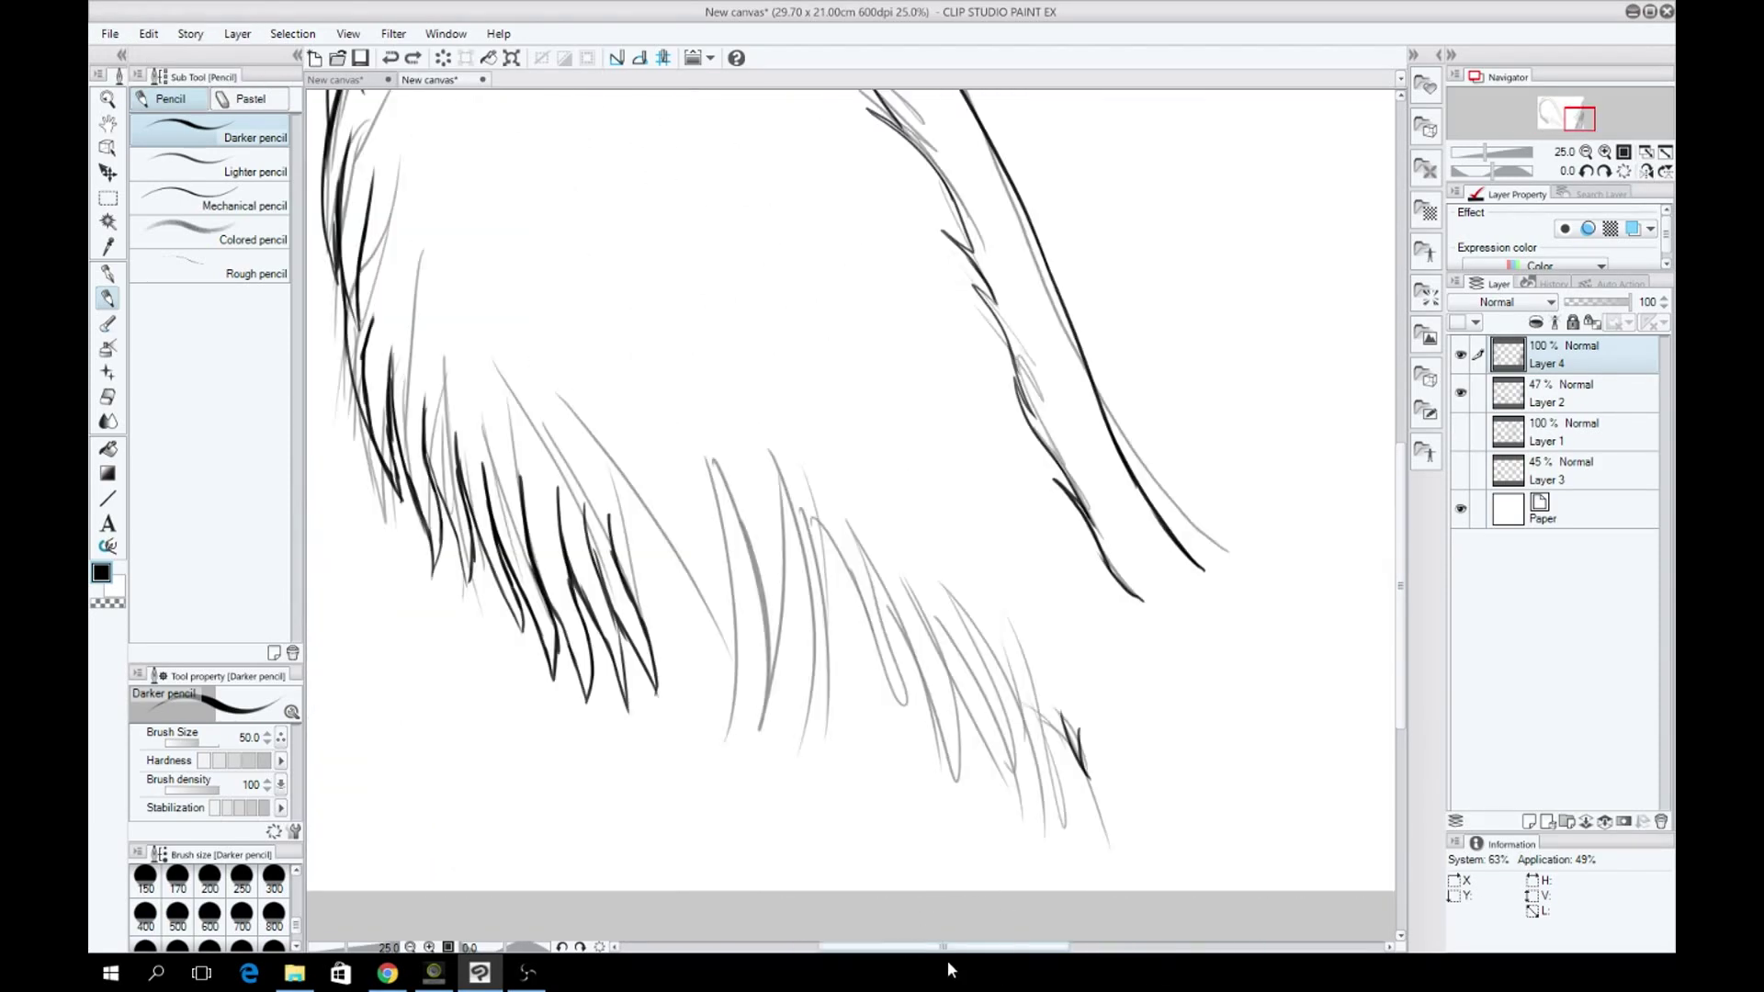
Remove the traced feathers along the lower outer edge of the rose-side wing with the Hard eraser.
key(ctrl+z)
key(ctrl+z)
key(ctrl+z)
key(ctrl+z)
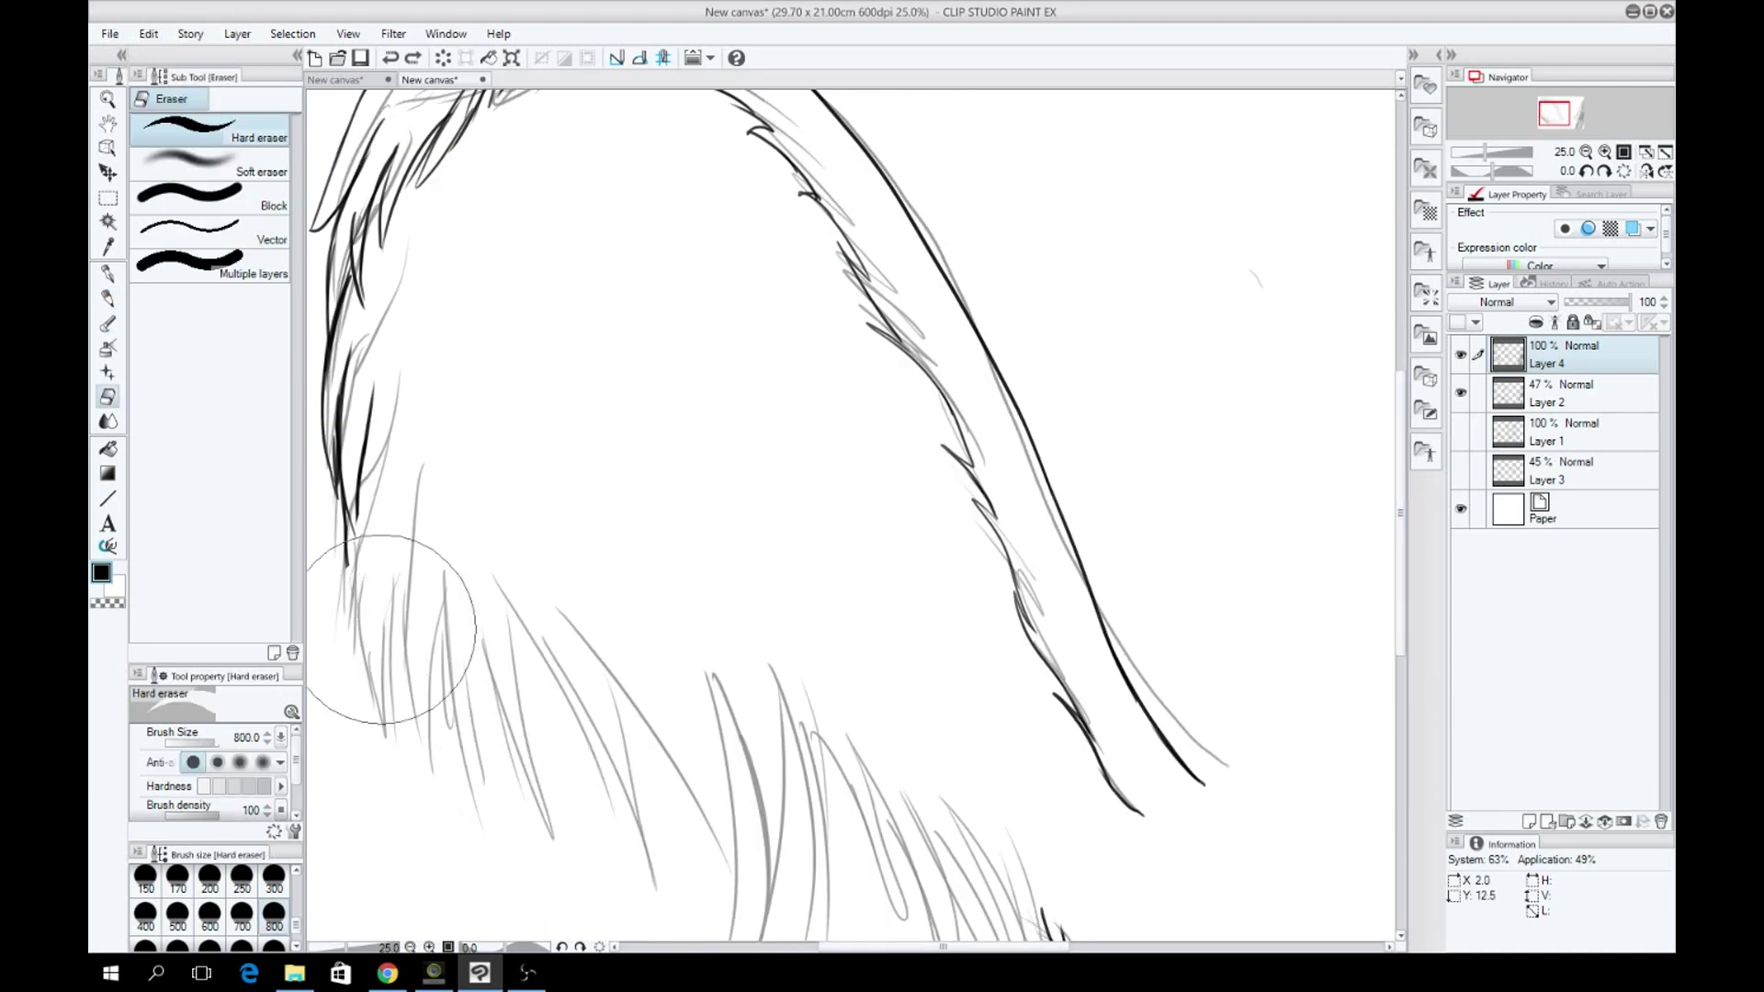
Sketch a longer wing tip and an arched lower edge for the rose-side wing on Layer 2.
scroll(852, 514, up, 1)
click(1553, 404)
key(ctrl+minus)
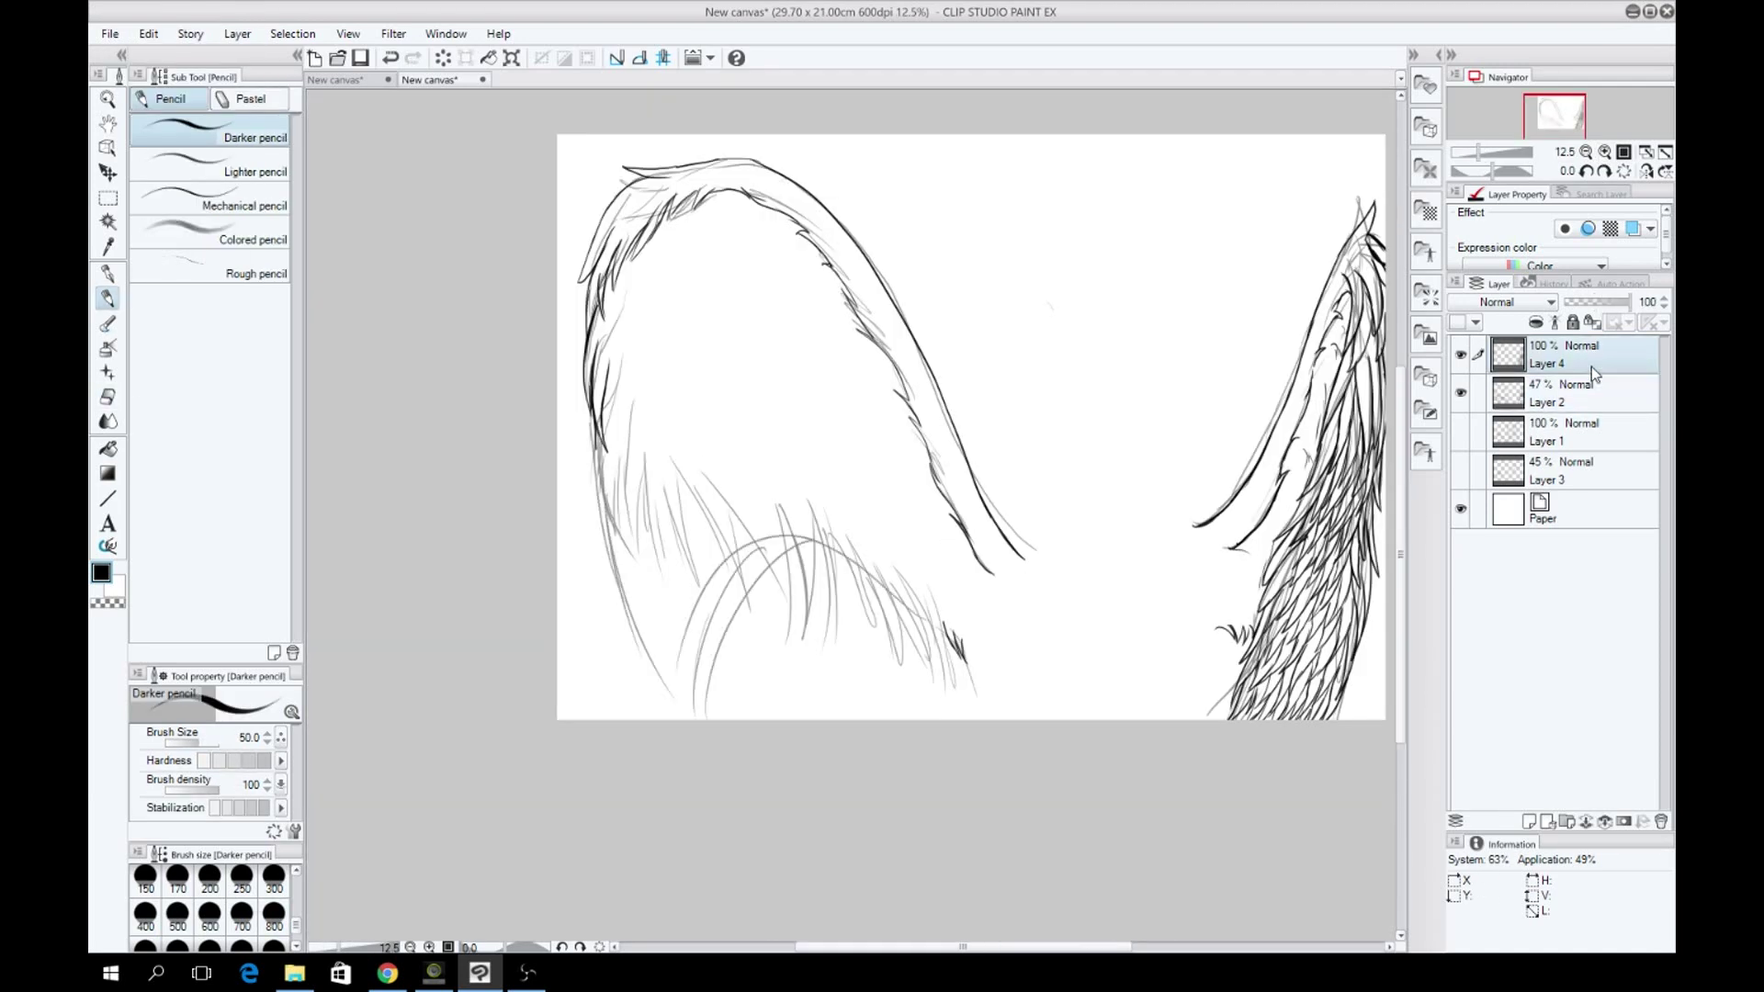
Trace the rose-side wing's outer edge farther down on Layer 4 with long overlapping feathers.
click(1552, 357)
scroll(597, 525, up, 4)
key(ctrl+z)
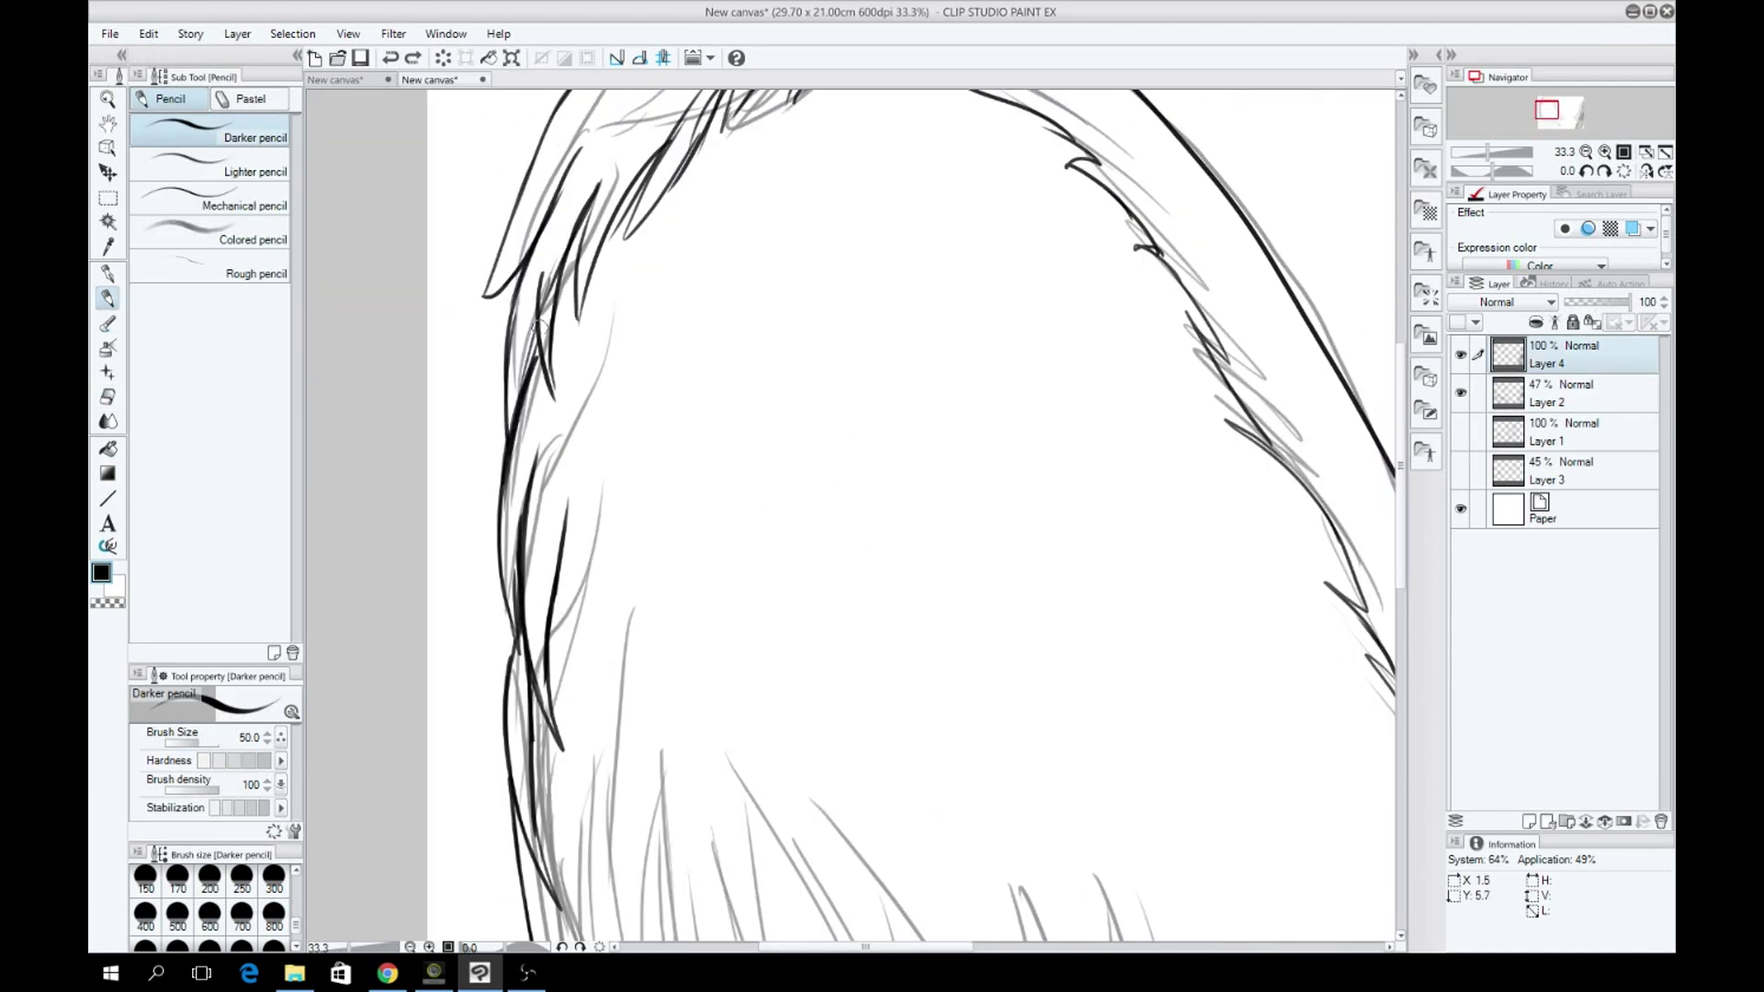
drag(562, 528, 606, 702)
key(ctrl+z)
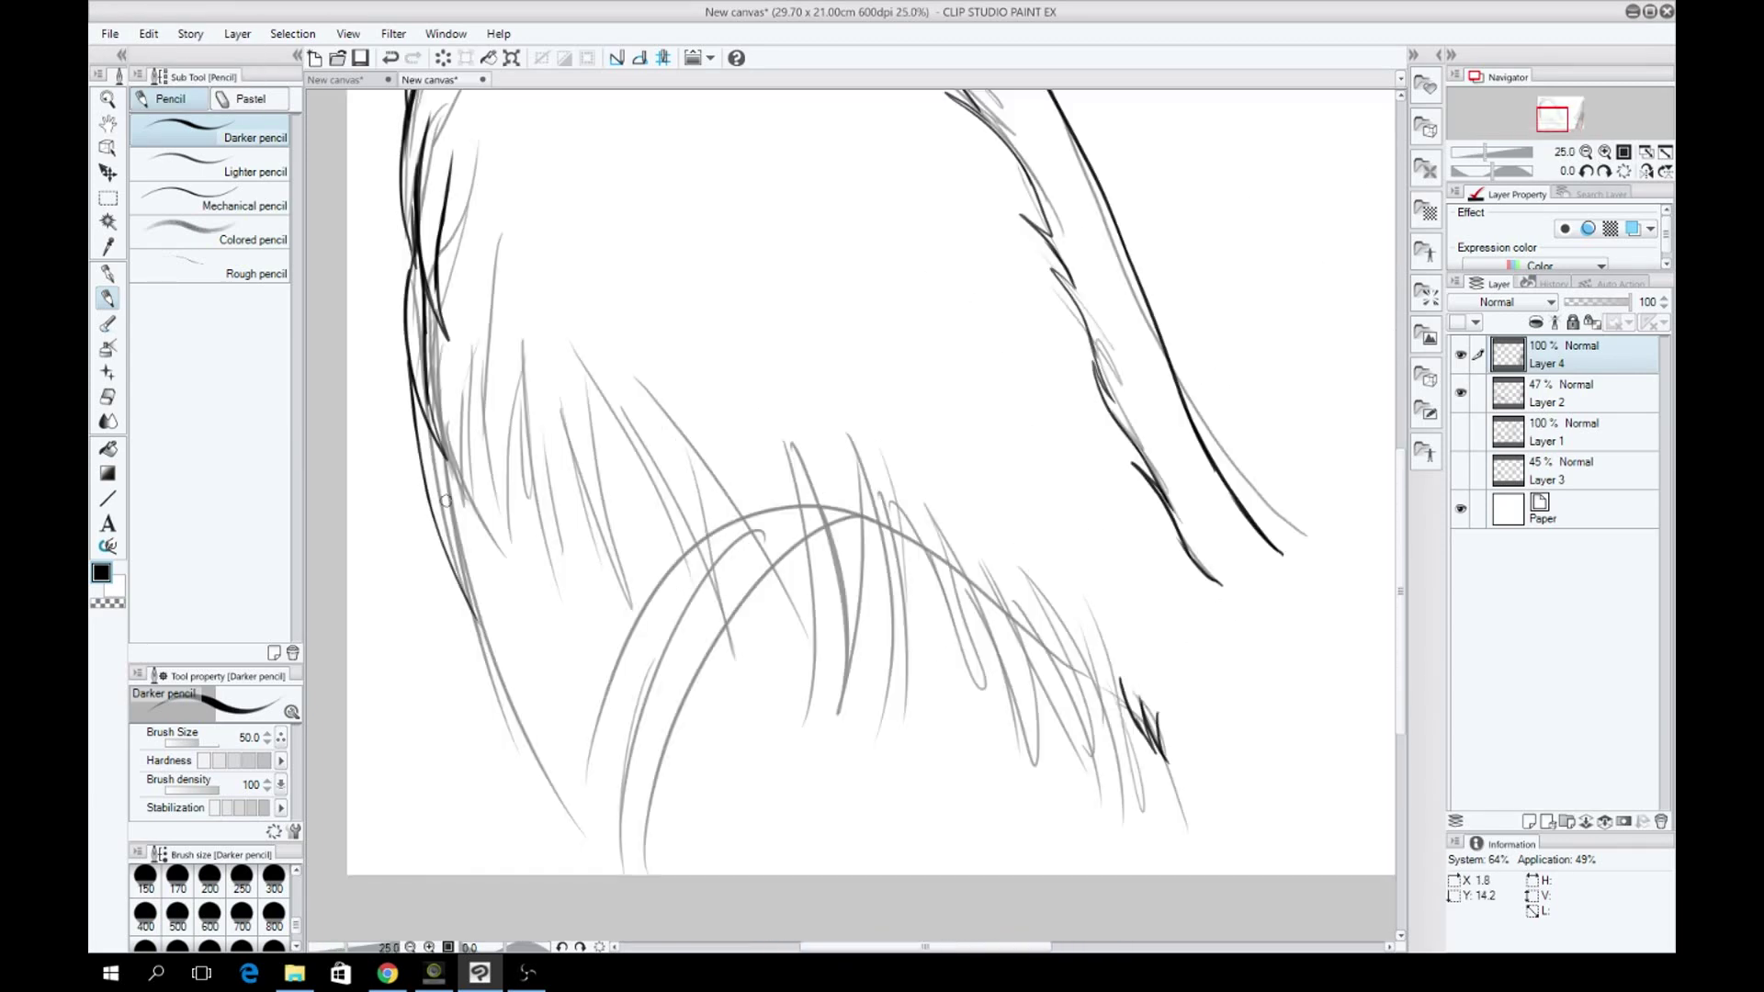
Trace the long feathers of the rose-side wing's extended tip near the bottom of the canvas.
key(ctrl+z)
drag(705, 593, 693, 782)
drag(712, 691, 770, 878)
key(ctrl+z)
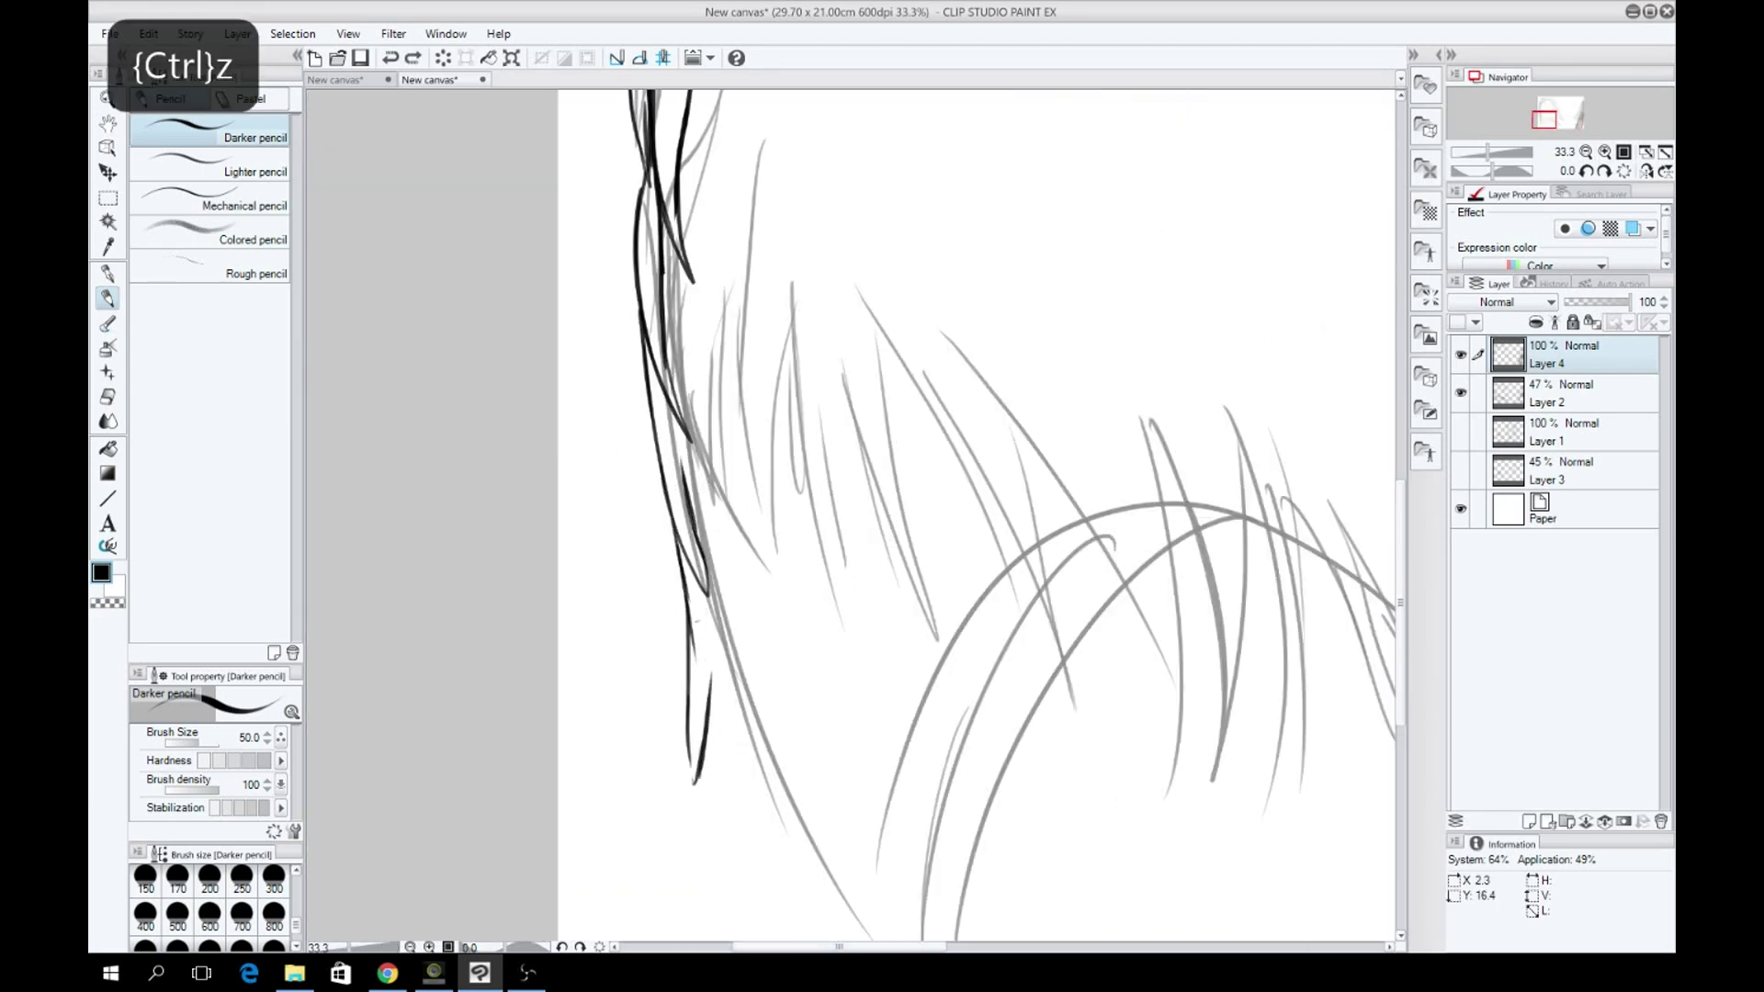
key(ctrl+z)
mouse_move(703, 659)
mouse_down()
mouse_move(753, 827)
mouse_move(818, 928)
mouse_up()
key(ctrl+z)
drag(1128, 503, 1126, 548)
key(ctrl+z)
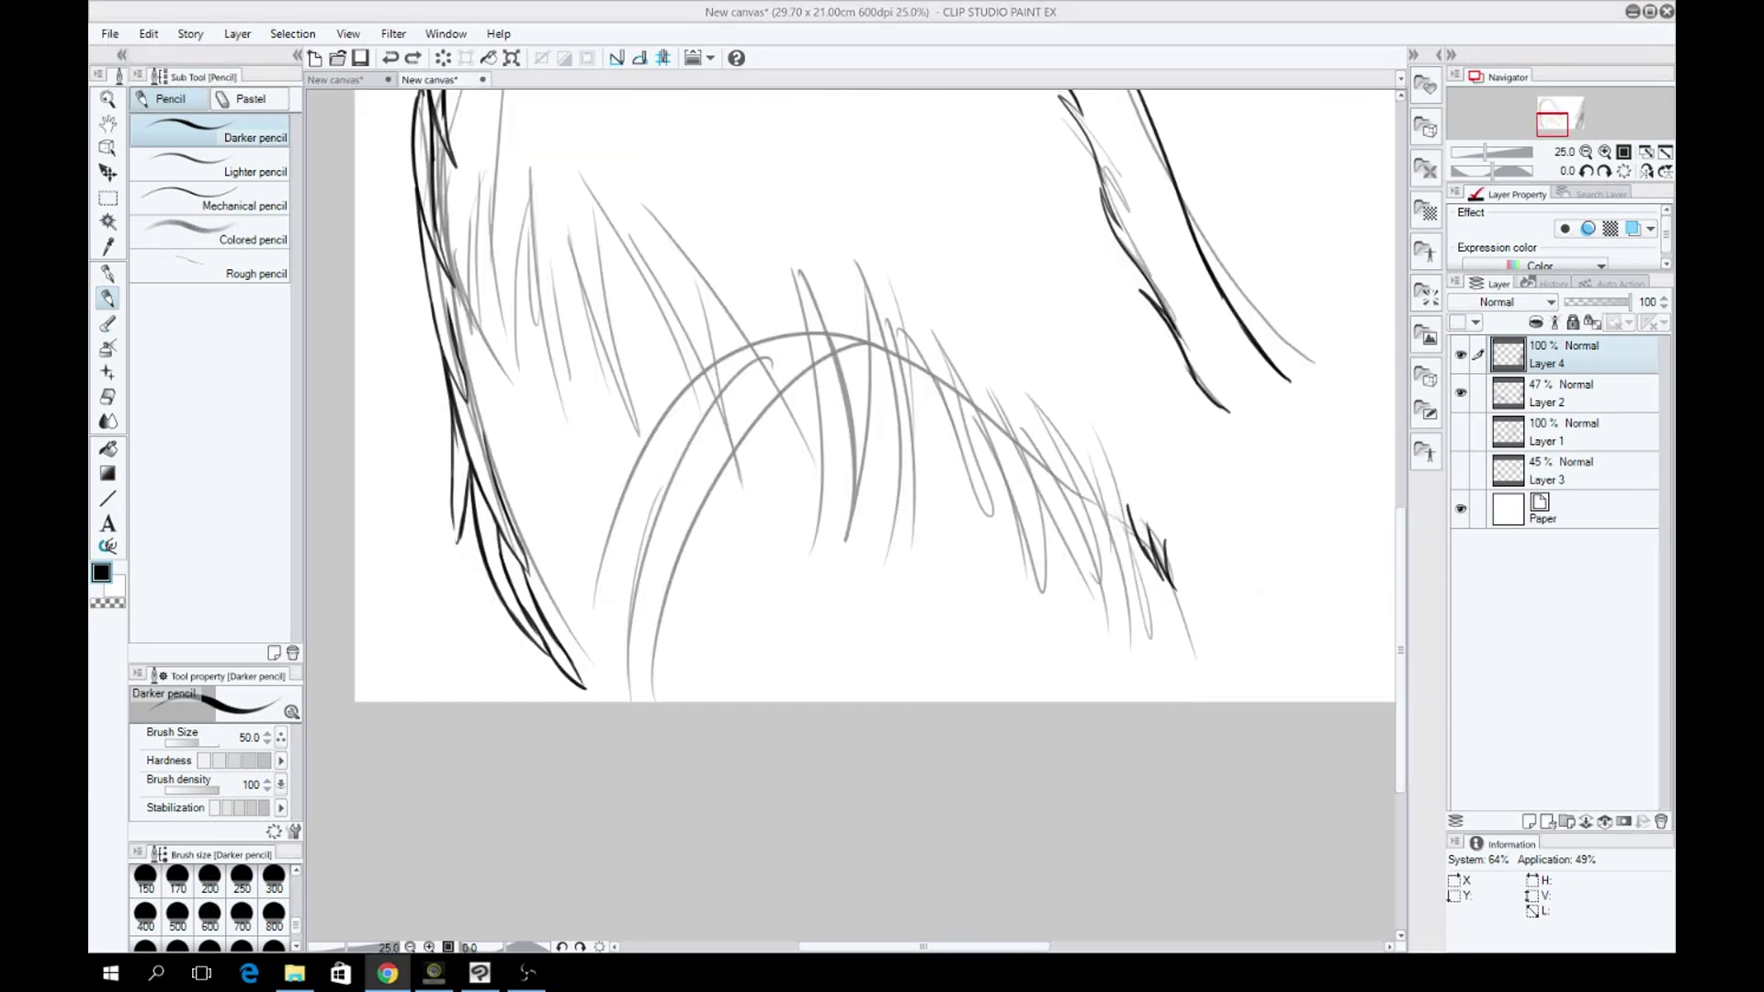
Add short feathers inside the extended wing tip and beside the tuft at the wing's base.
drag(550, 515, 586, 665)
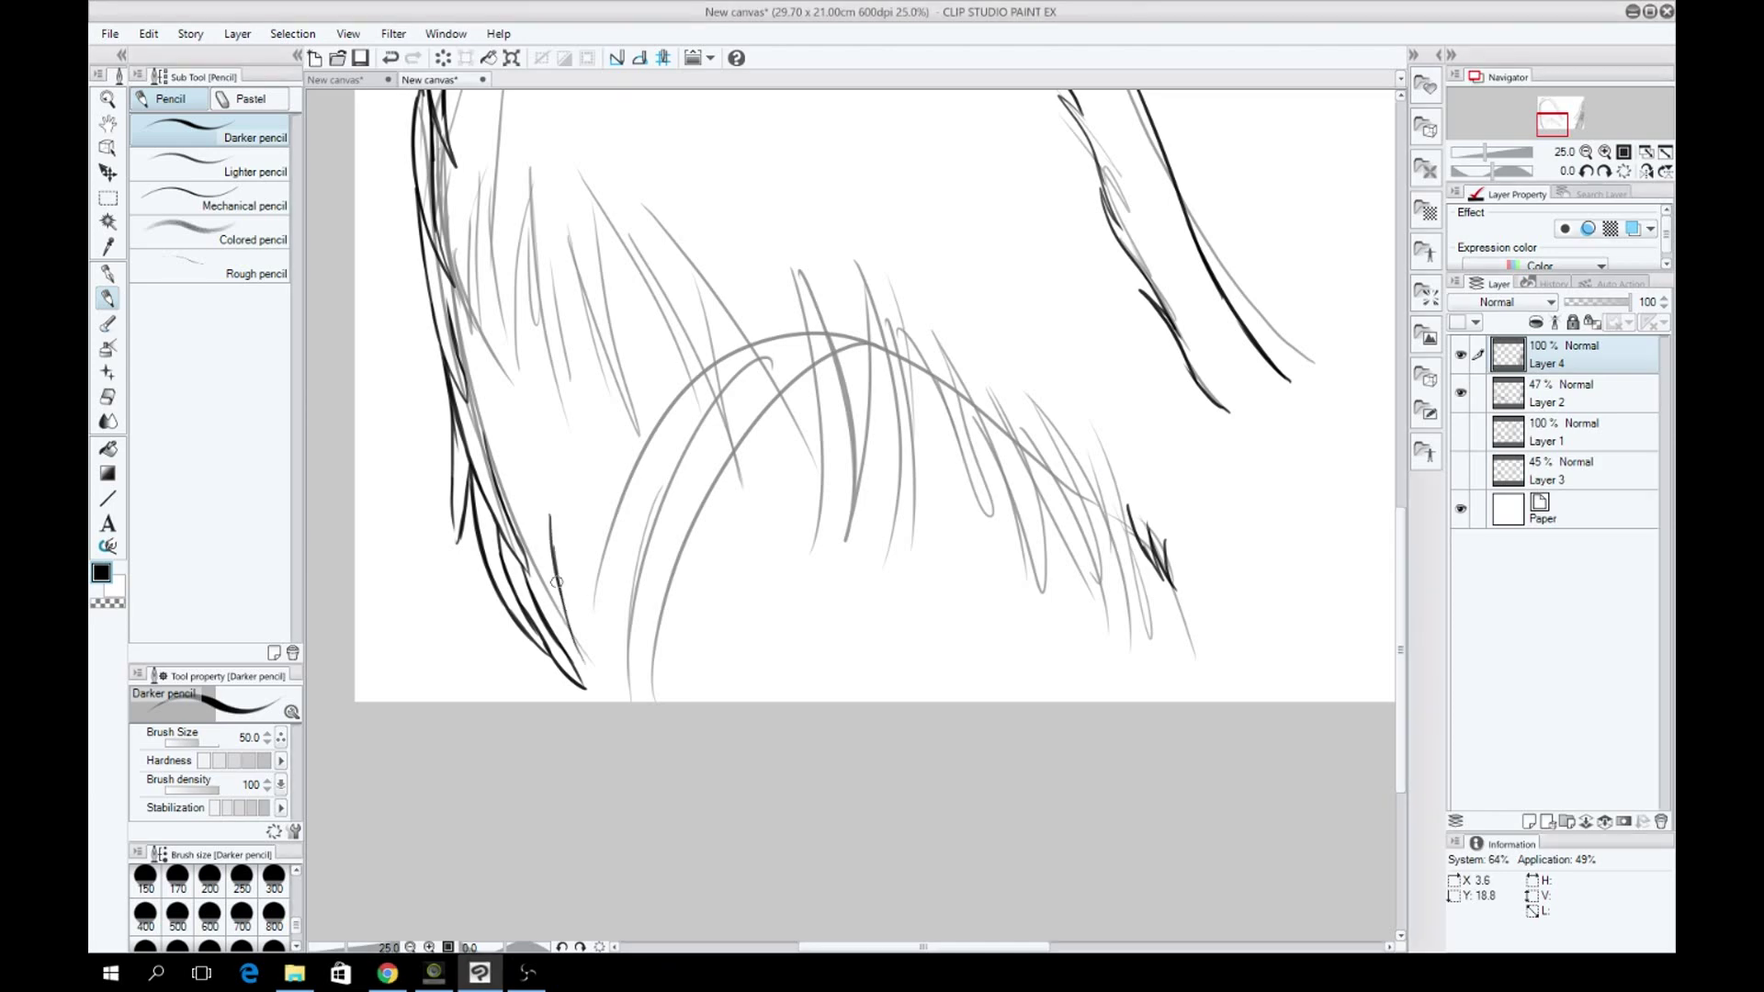
key(ctrl+z)
drag(546, 529, 588, 685)
drag(578, 548, 603, 678)
drag(1132, 510, 1113, 563)
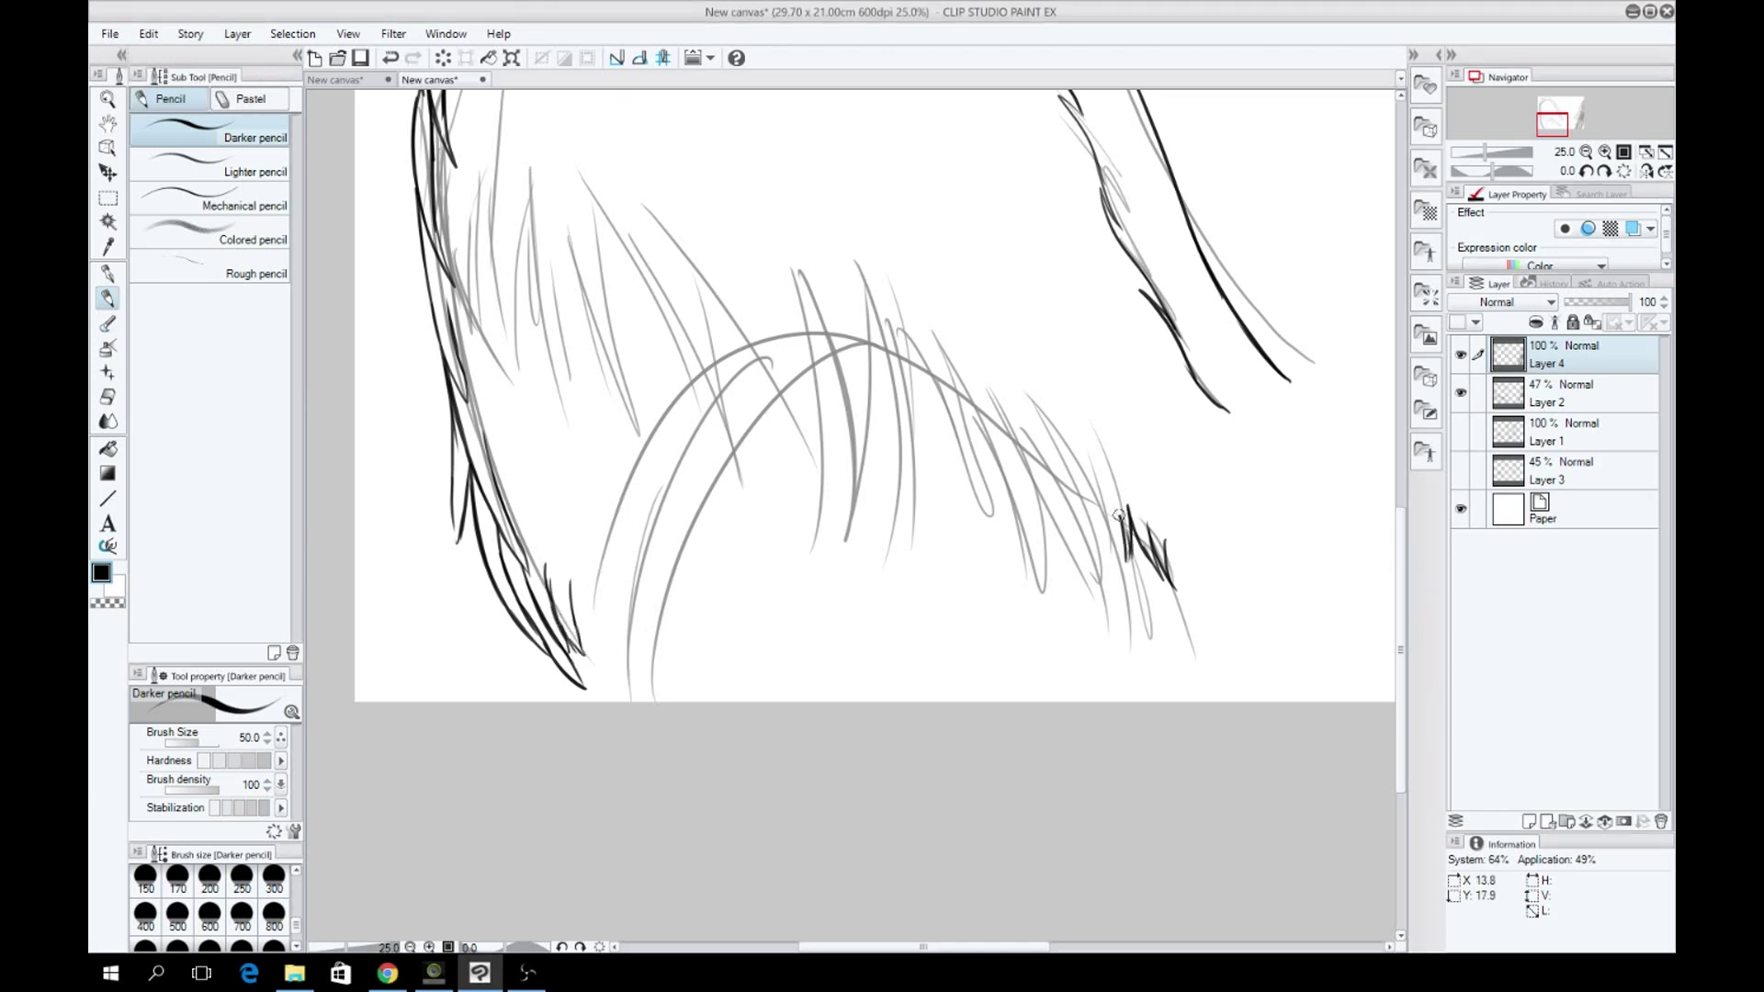
drag(1070, 464, 1128, 565)
Draw the first curved feathers in the middle of the rose-side wing's lower edge and hide Layer 2.
scroll(882, 480, up, 3)
key(ctrl+z)
drag(771, 500, 790, 647)
drag(751, 531, 767, 652)
key(ctrl+z)
key(ctrl+2)
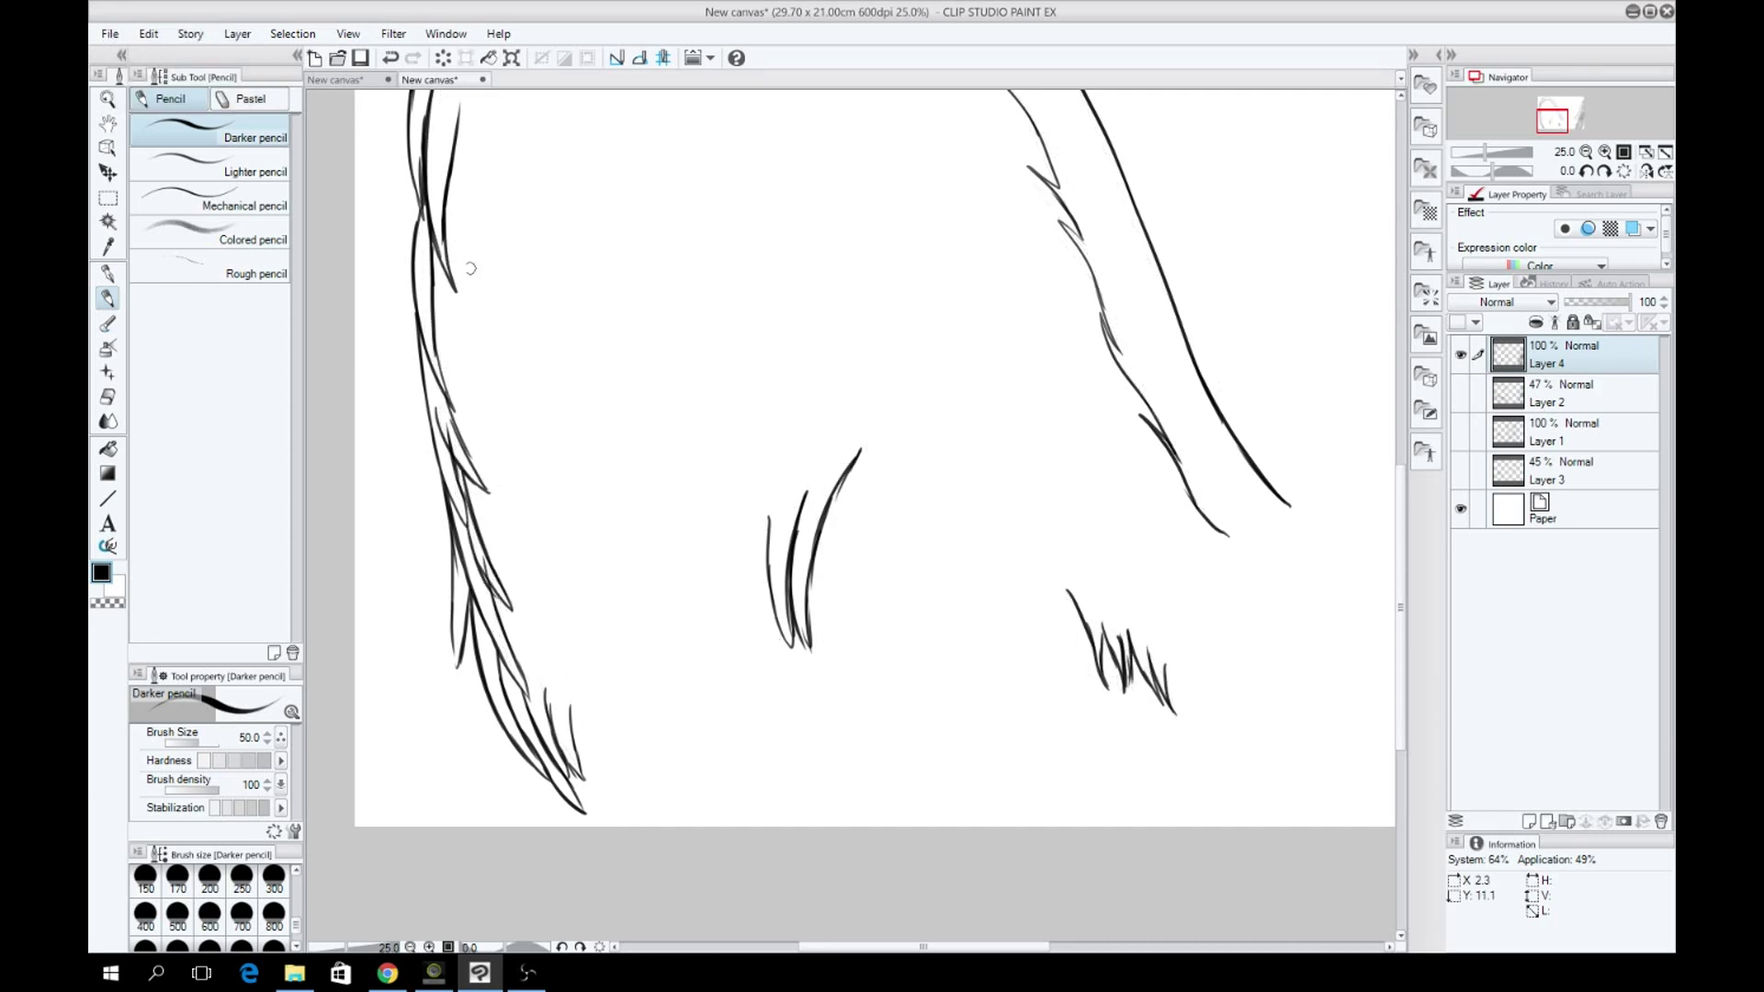
Rework the feathers along the inner side of the wing tip and start the row along the lower edge.
click(108, 397)
key(p)
key(ctrl+z)
drag(585, 614, 592, 730)
key(ctrl+z)
drag(496, 533, 524, 643)
drag(585, 611, 609, 731)
drag(739, 523, 744, 648)
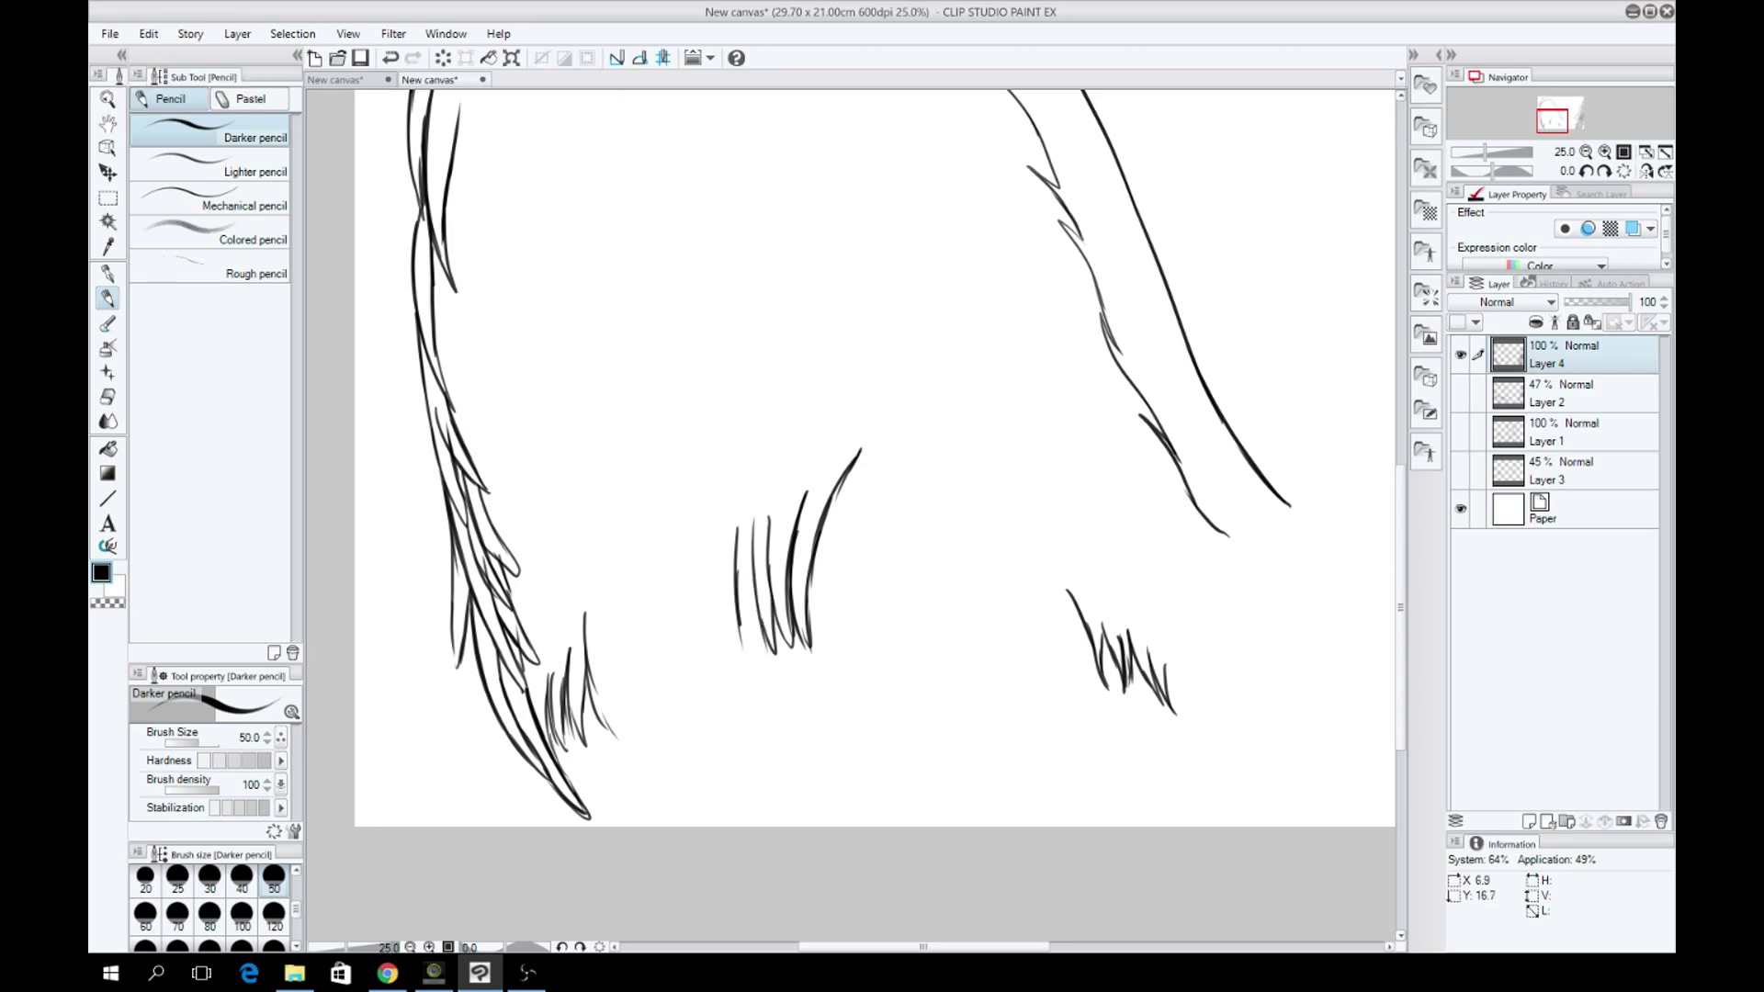
Complete the row of short feathers along the arched lower edge between the wing tip and the wing's base.
key(ctrl+z)
drag(597, 614, 607, 727)
drag(615, 606, 630, 726)
drag(638, 614, 666, 726)
key(ctrl+z)
drag(859, 464, 813, 601)
drag(882, 500, 868, 583)
drag(914, 510, 951, 597)
key(ctrl+z)
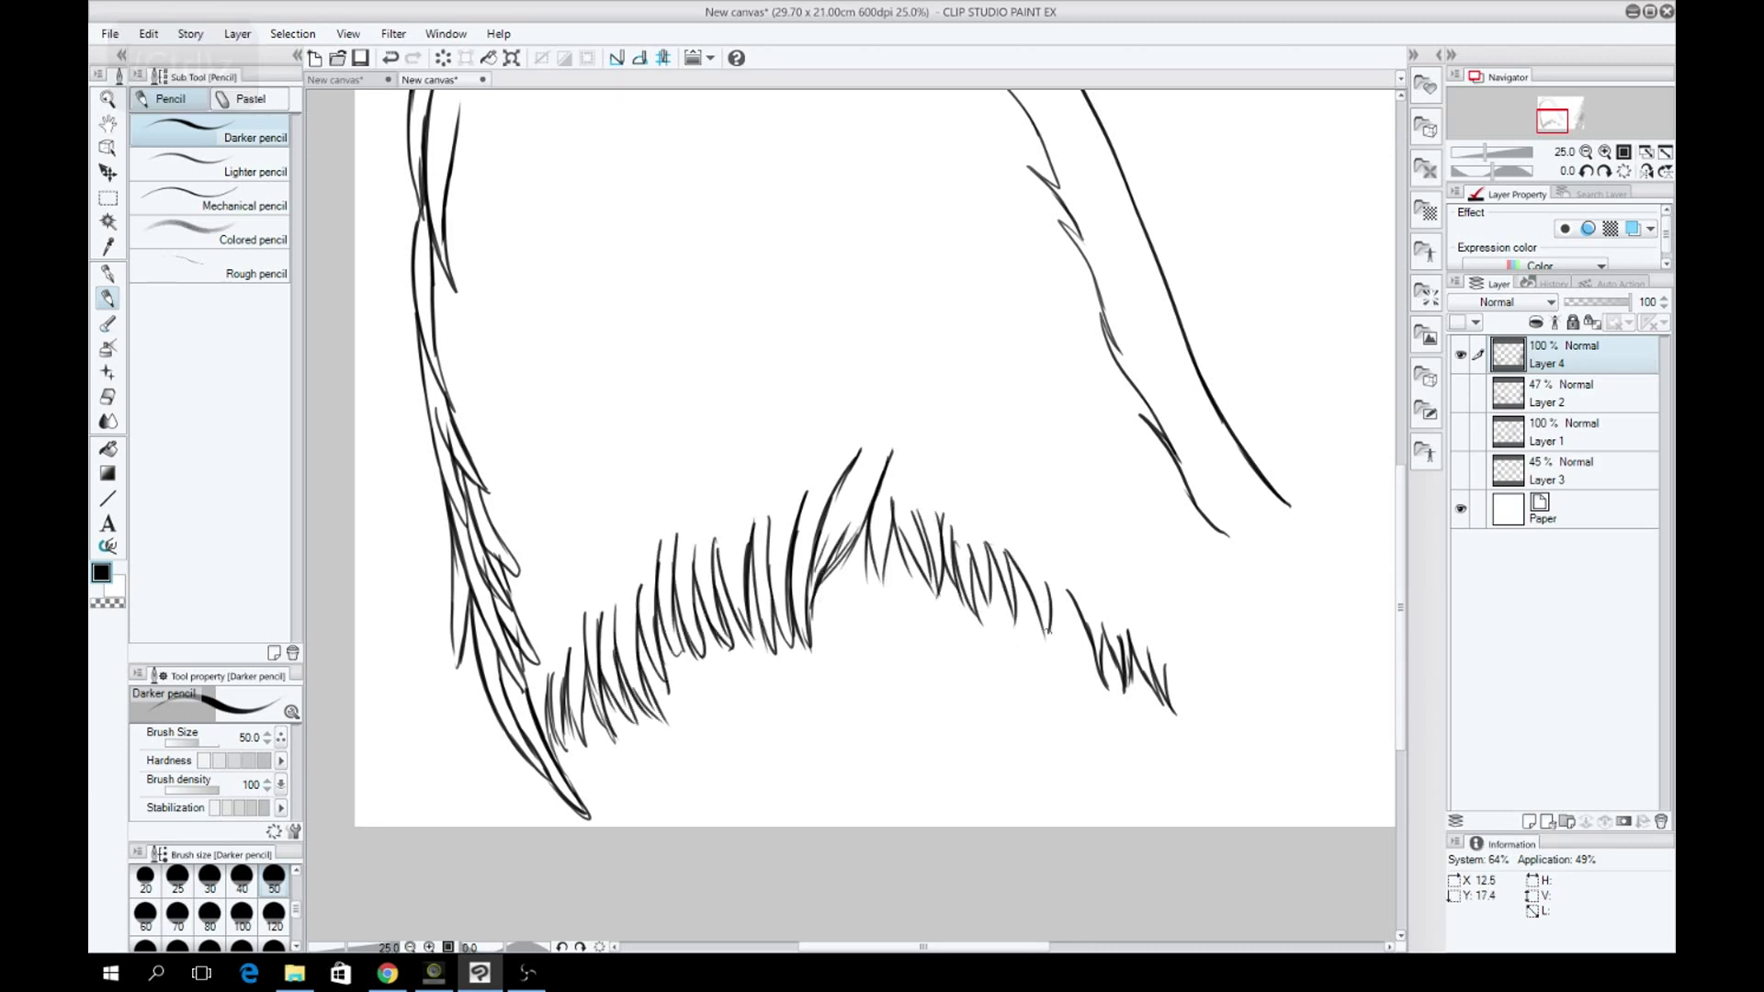
key(ctrl+z)
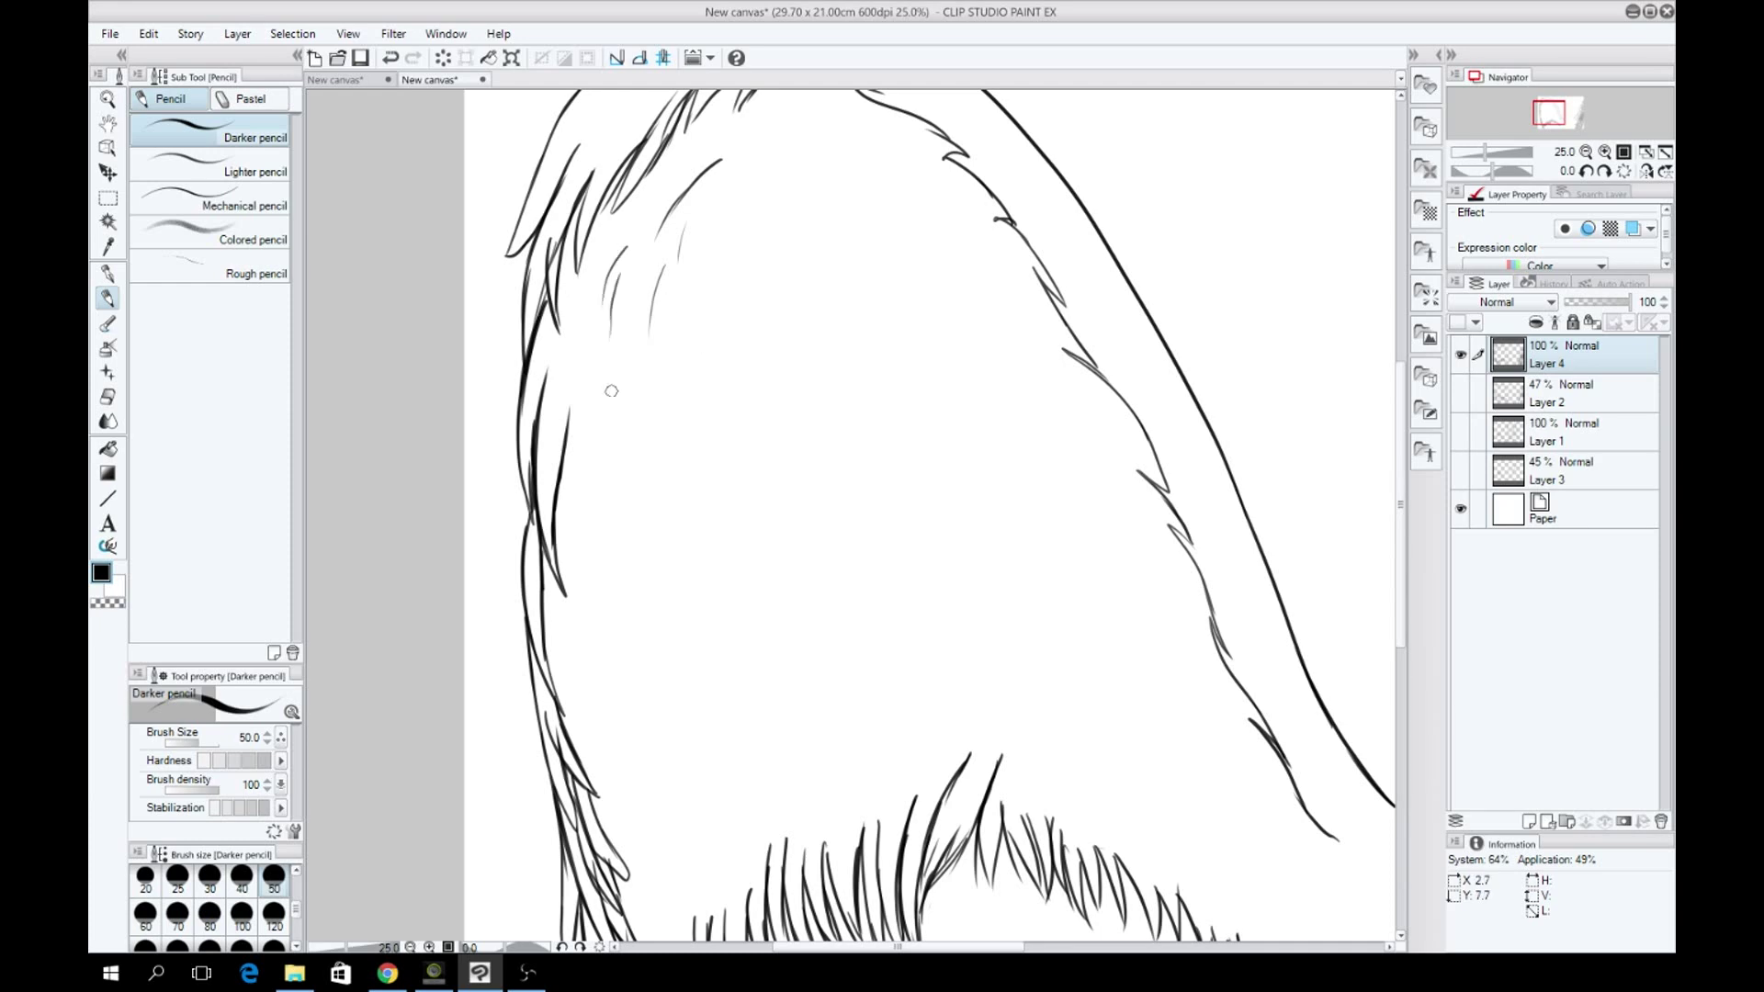
Draw short feather strokes across the upper inside of the rose-side wing and one near the lower end of its body-side edge.
scroll(991, 757, right, 3)
drag(459, 197, 424, 326)
key(ctrl+z)
drag(1080, 732, 1108, 795)
drag(721, 182, 679, 276)
drag(599, 322, 591, 459)
key(ctrl+z)
drag(610, 358, 602, 428)
drag(783, 186, 746, 248)
Add scattered curved feather strokes down the middle of the rose-side wing.
drag(717, 354, 705, 450)
drag(623, 465, 582, 555)
mouse_move(527, 529)
mouse_down()
mouse_move(518, 613)
mouse_move(457, 680)
mouse_up()
key(ctrl+z)
key(ctrl+z)
drag(721, 184, 691, 267)
drag(701, 377, 721, 483)
drag(556, 386, 532, 523)
key(ctrl+z)
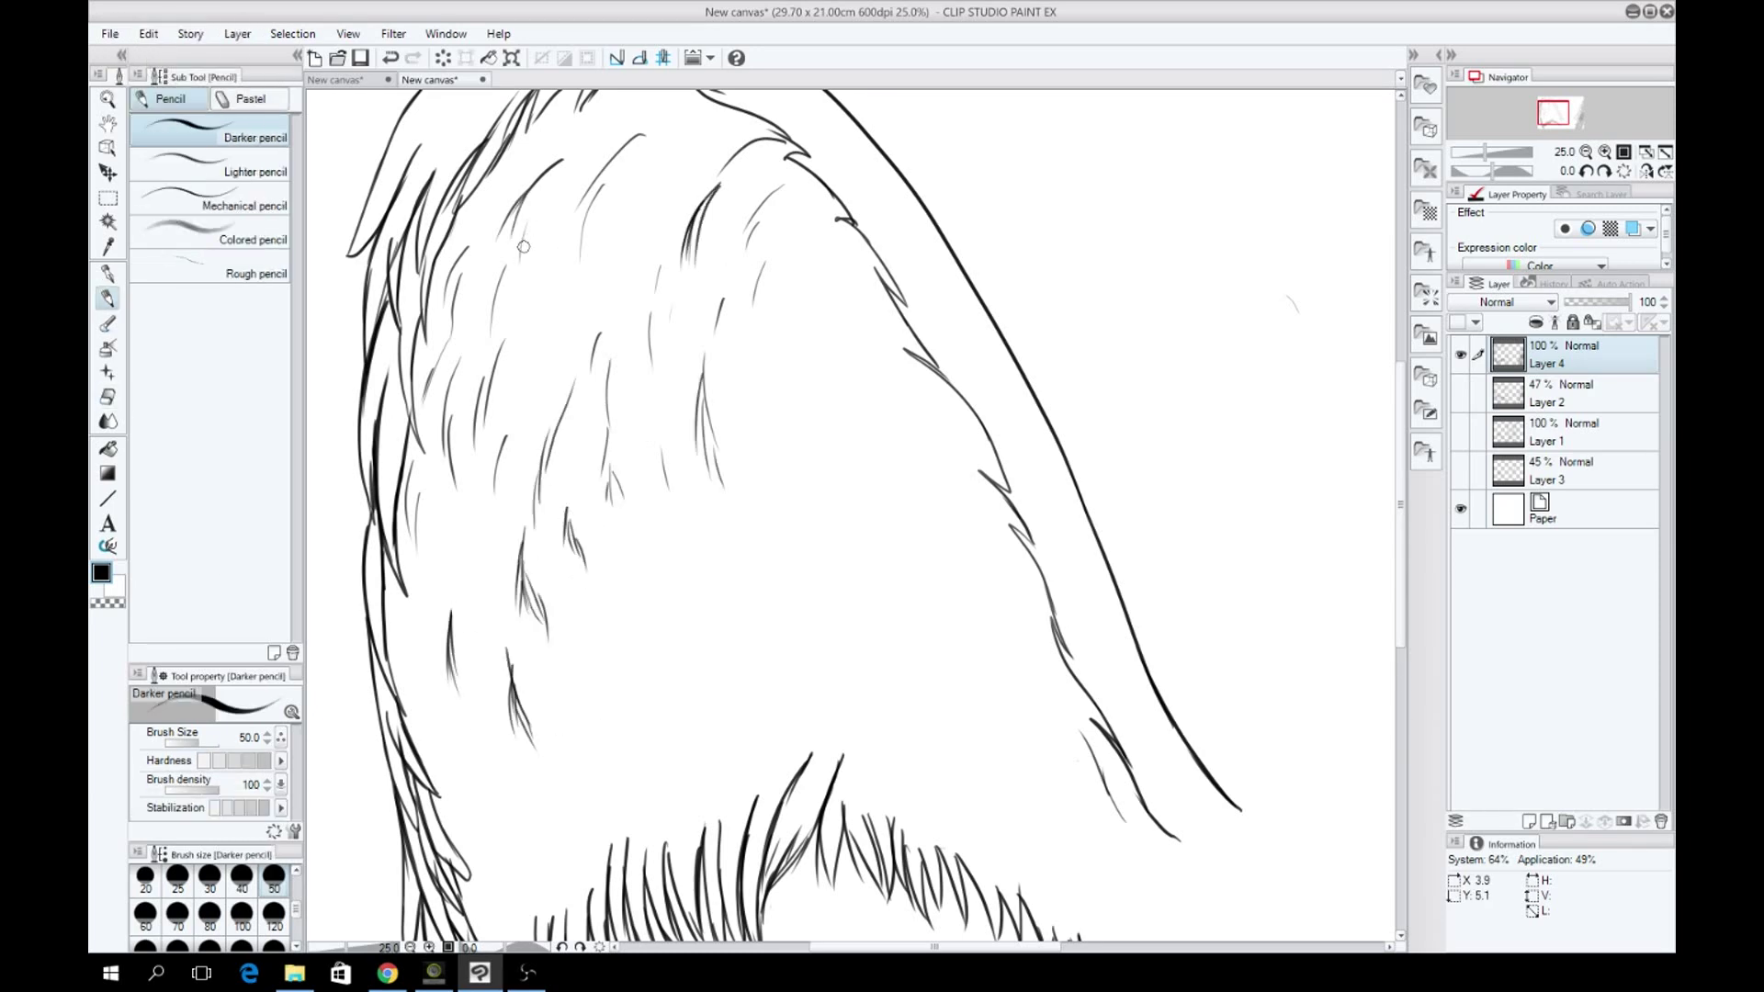
Add longer feather strokes near the wing's body-side edge and along the inside of its outer edge.
drag(955, 418, 929, 533)
key(ctrl+z)
drag(903, 397, 871, 517)
drag(863, 282, 837, 409)
key(ctrl+z)
drag(813, 257, 761, 487)
drag(664, 542, 650, 623)
key(ctrl+z)
drag(470, 711, 450, 827)
drag(408, 556, 391, 666)
drag(372, 248, 340, 565)
scroll(367, 551, down, 3)
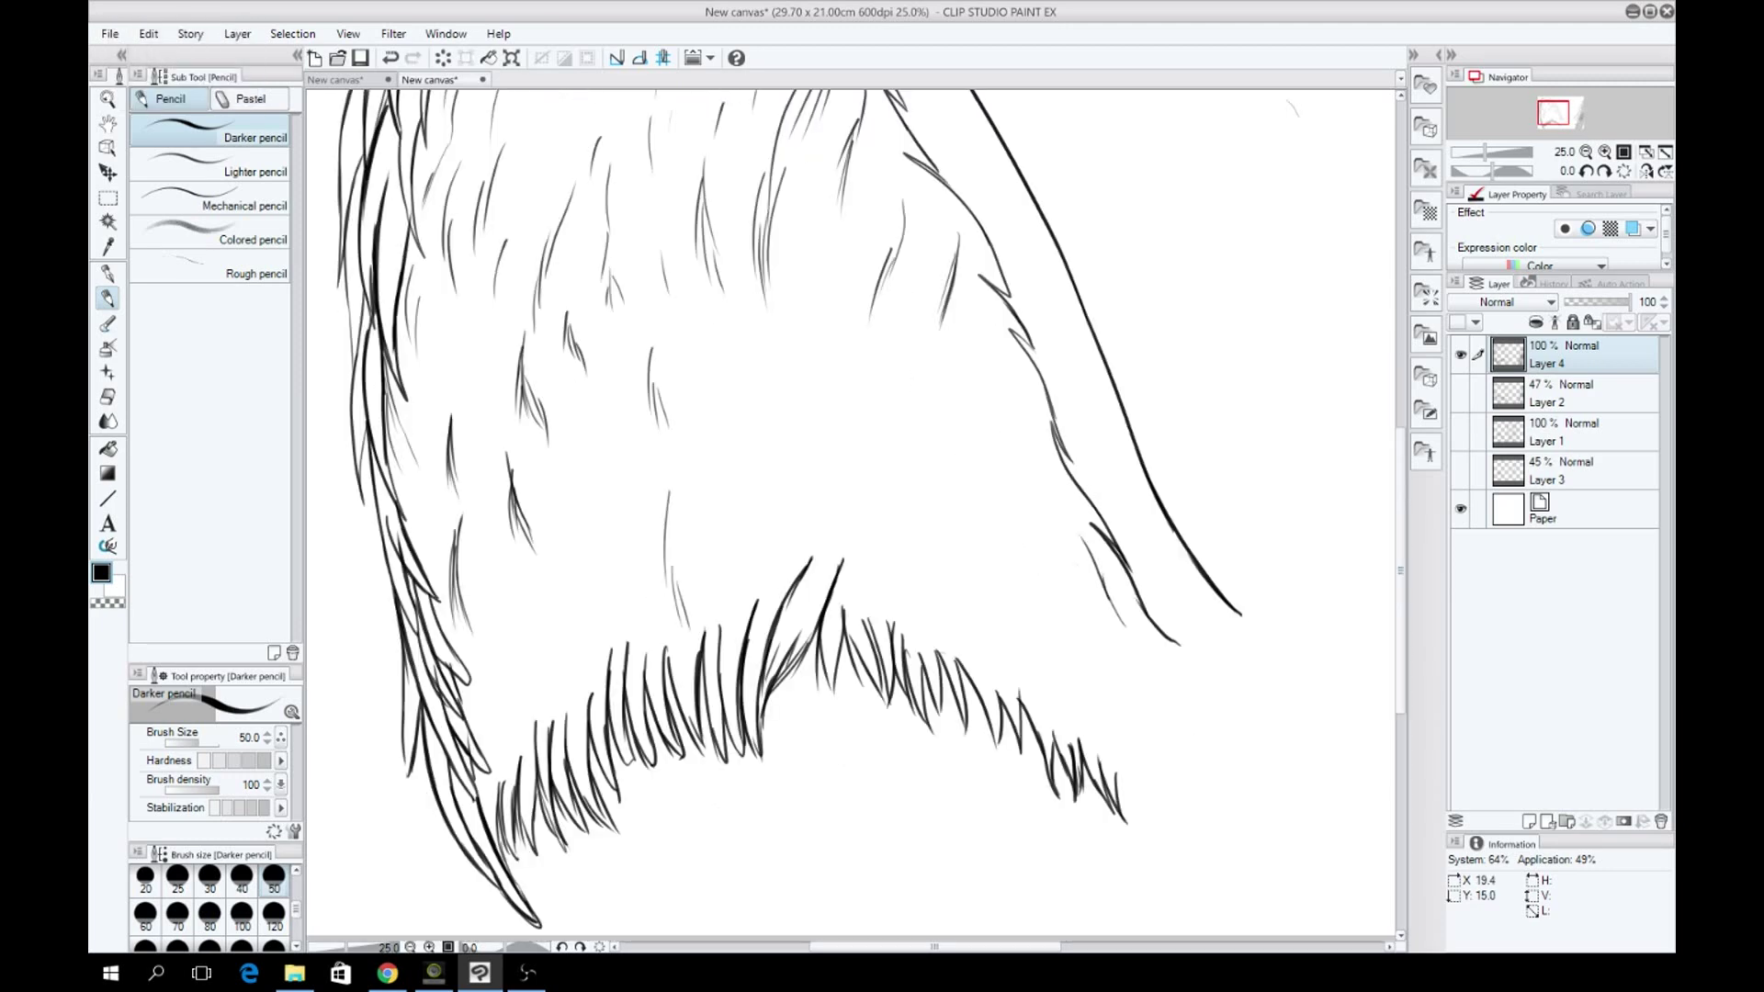
Draw slanted feather strokes in the lower middle of the wing, above the tuft on its lower edge.
drag(437, 443, 418, 547)
drag(871, 474, 847, 525)
drag(891, 404, 852, 511)
key(ctrl+z)
drag(868, 393, 825, 526)
drag(822, 311, 737, 496)
drag(746, 324, 718, 421)
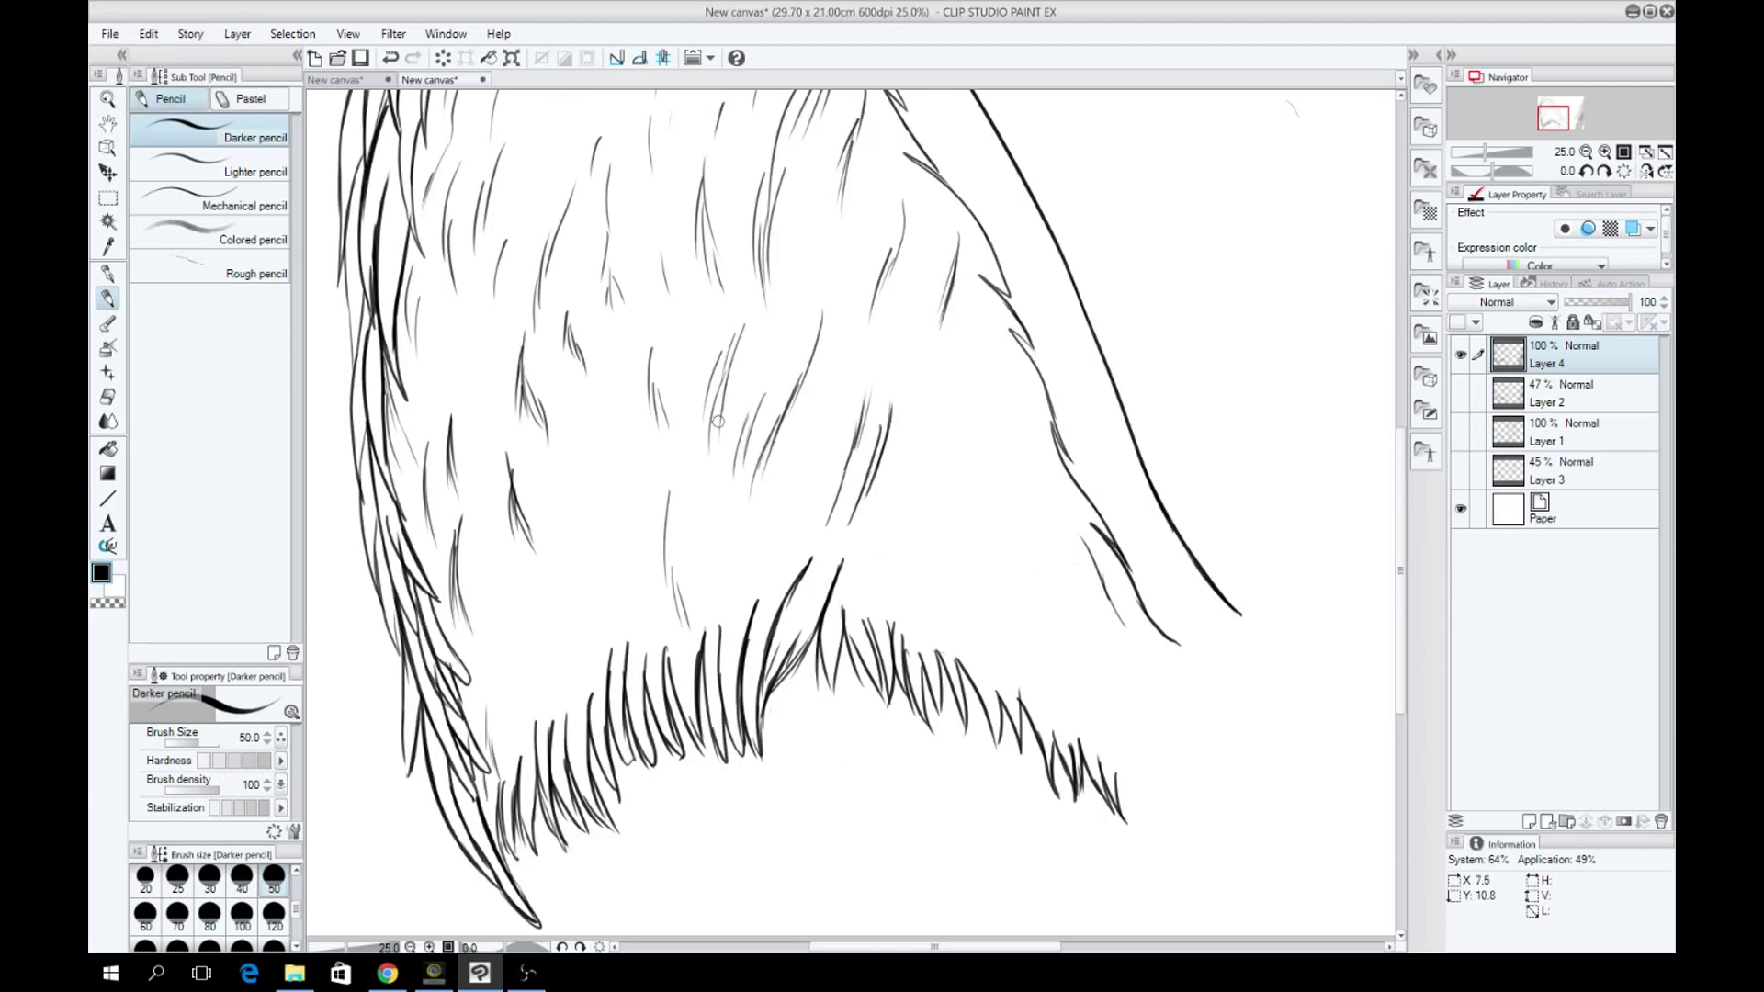
Fill the remaining gaps in the wing's interior with feather strokes and show Layer 2 and Layer 1 again.
scroll(478, 290, up, 7)
key(ctrl+z)
drag(703, 200, 663, 310)
drag(648, 272, 593, 405)
drag(562, 374, 535, 478)
drag(654, 487, 638, 648)
scroll(643, 551, down, 7)
drag(985, 418, 977, 538)
key(ctrl+0)
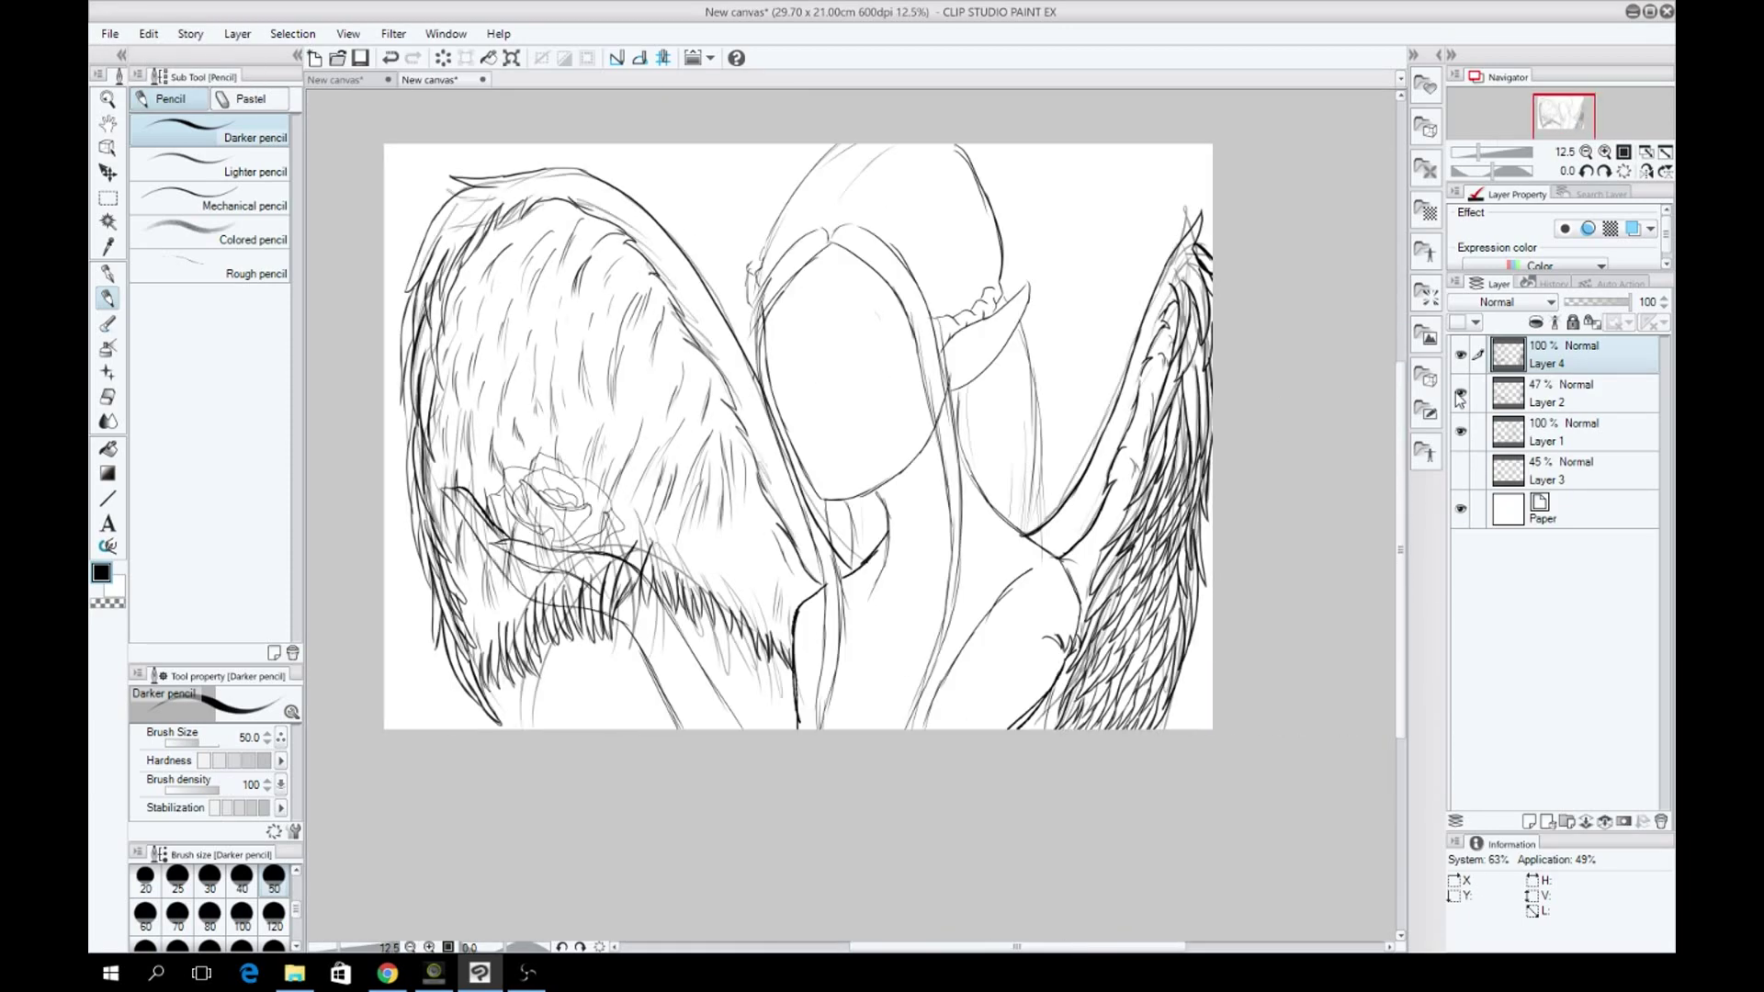
Erase the feather strokes crossing the rose and hand, and the jaw line crossing the hair strand on Layer 1.
scroll(827, 459, up, 3)
key(e)
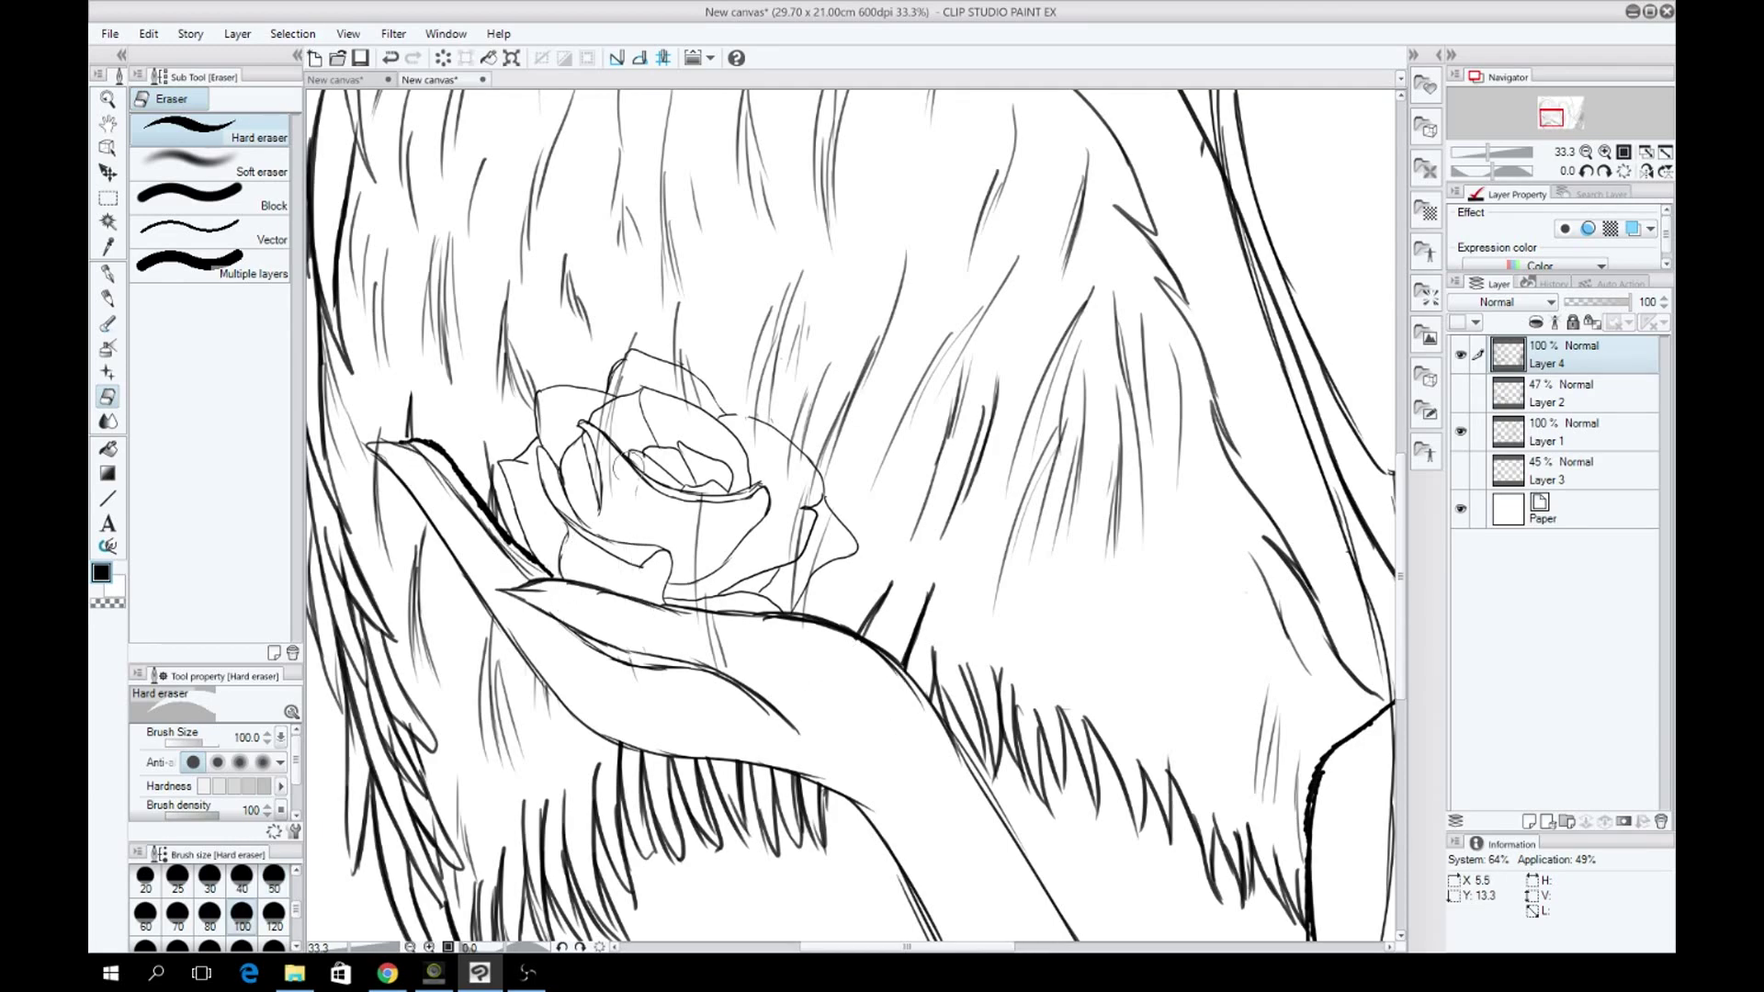
scroll(709, 533, down, 4)
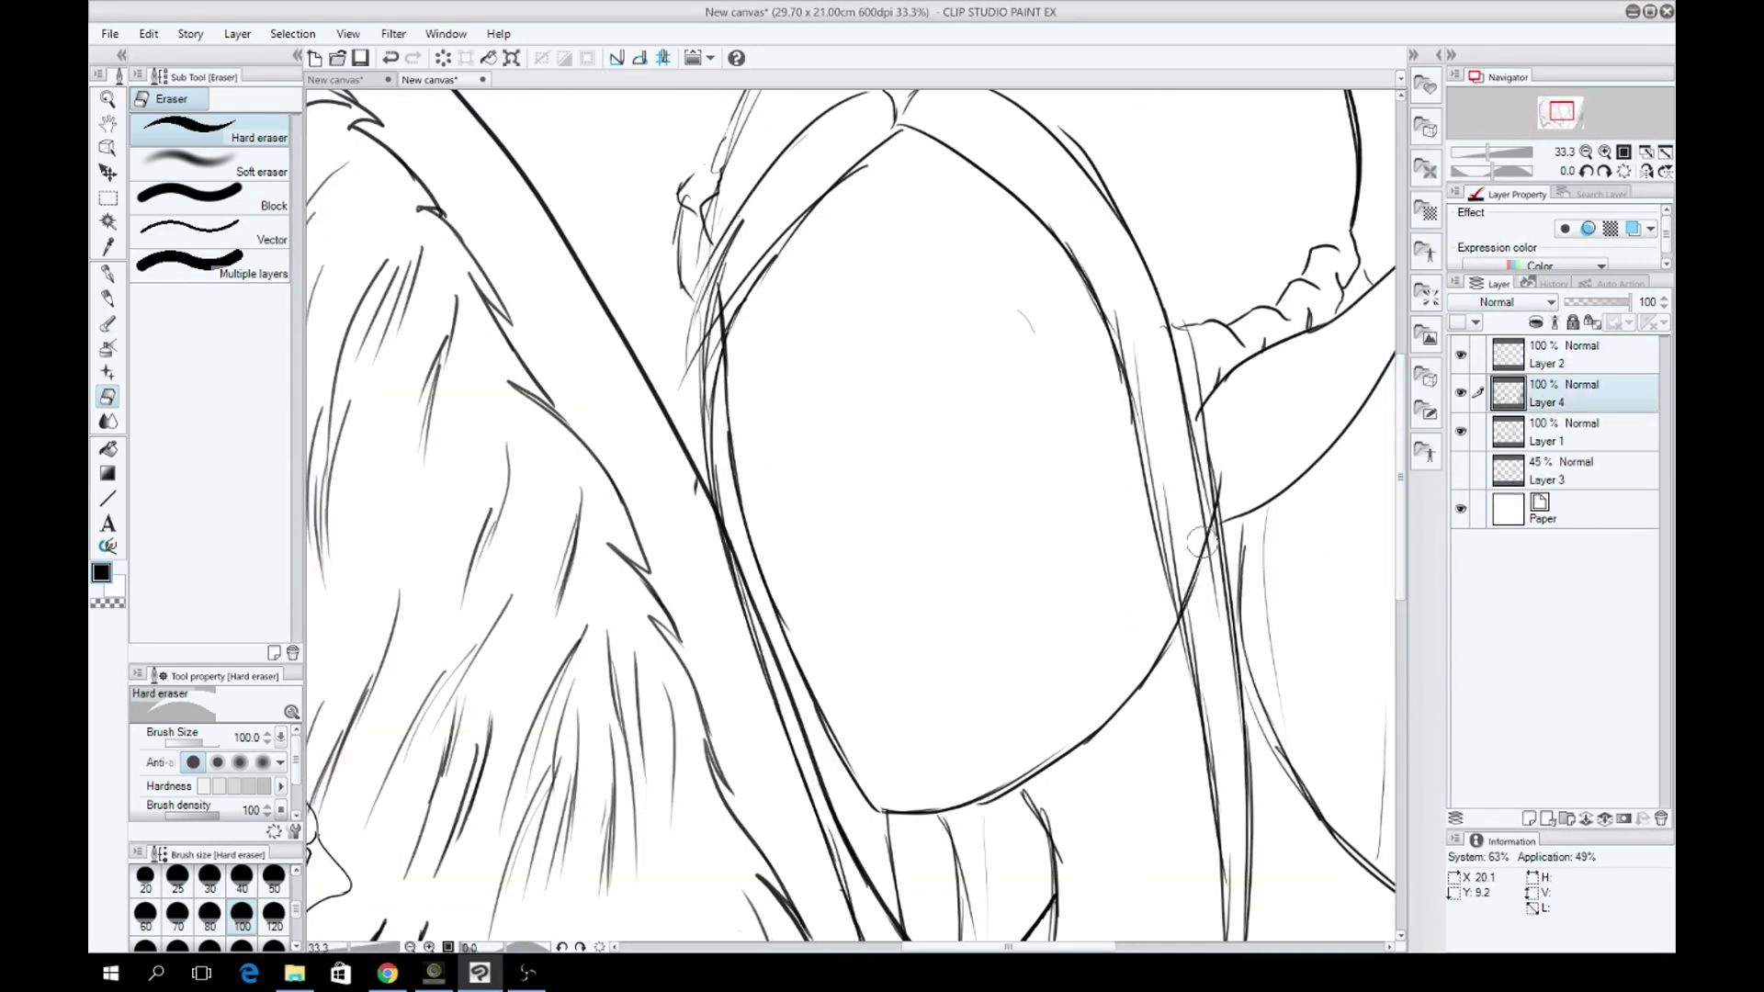
click(108, 299)
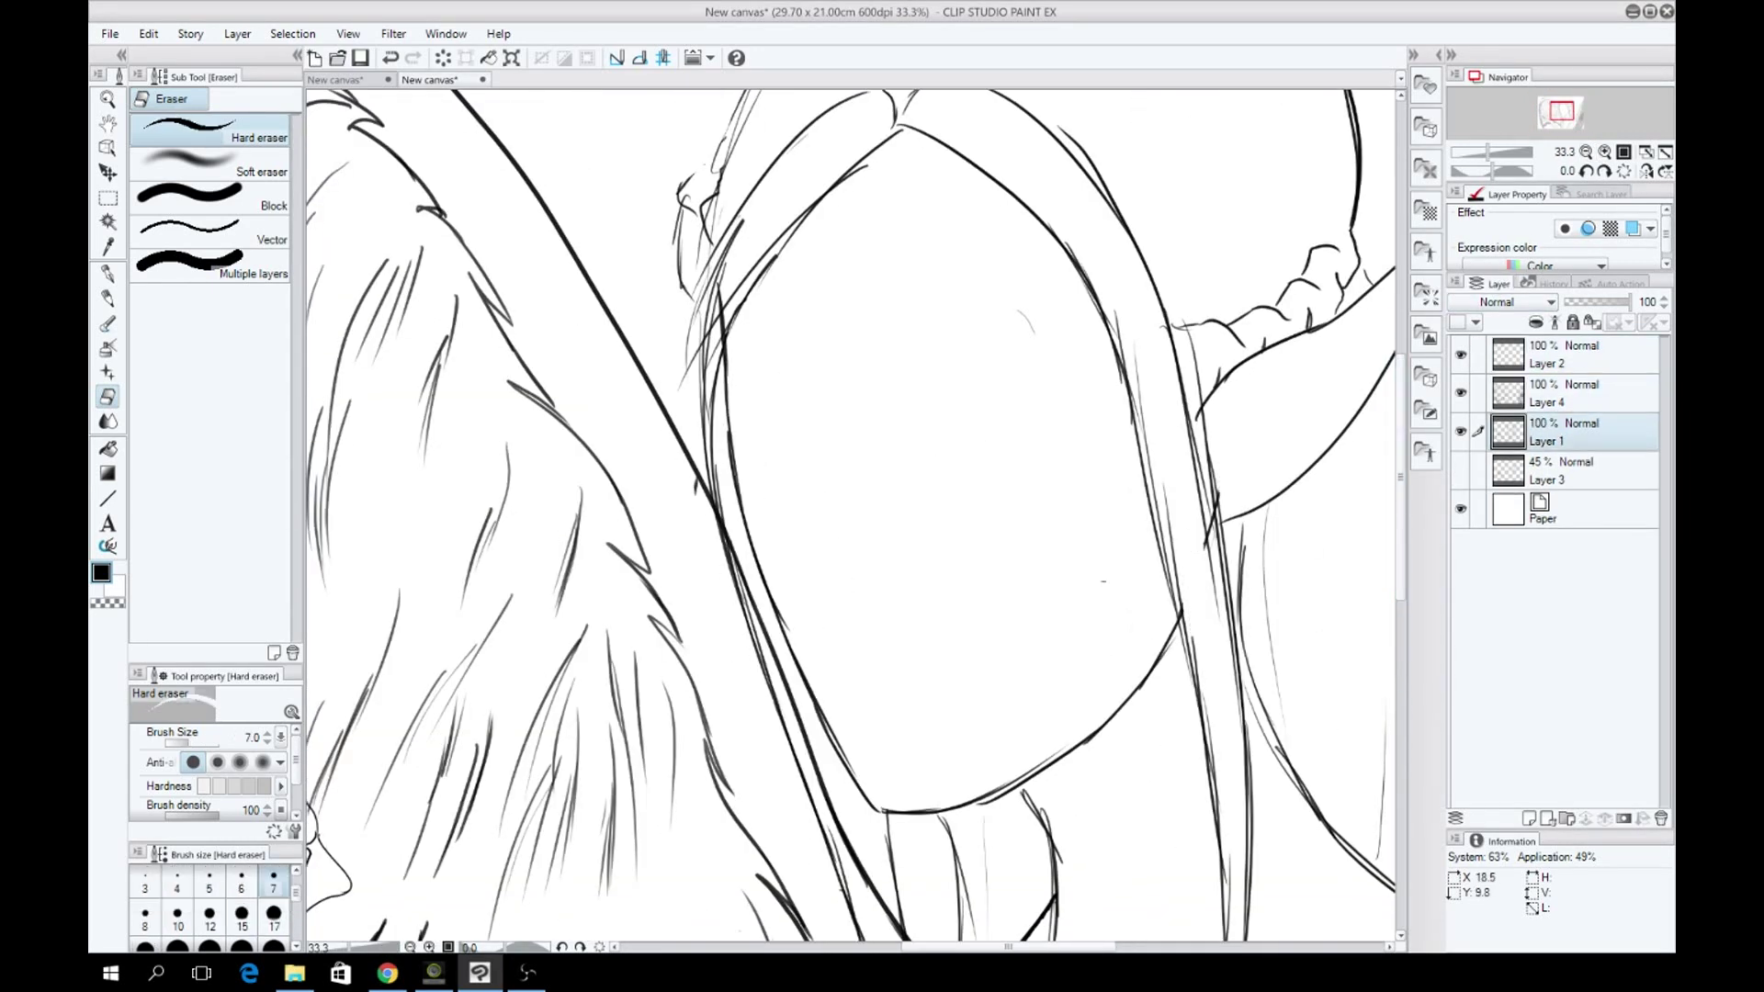
Sketch a curved centre line and a brow guide line across the empty face on Layer 2.
click(1562, 354)
drag(868, 165, 886, 808)
key(ctrl+z)
mouse_move(810, 529)
mouse_down()
mouse_move(796, 656)
mouse_move(861, 682)
mouse_up()
key(ctrl+z)
key(ctrl+z)
mouse_move(807, 525)
mouse_down()
mouse_move(796, 654)
mouse_move(849, 677)
mouse_up()
Sketch the eyes and nose on the guides, checking them in a mirrored view, and shift the Layer 2 drawing.
key(h)
mouse_move(965, 531)
mouse_down()
mouse_move(900, 551)
mouse_move(939, 585)
mouse_up()
key(h)
key(k)
drag(1008, 675, 985, 629)
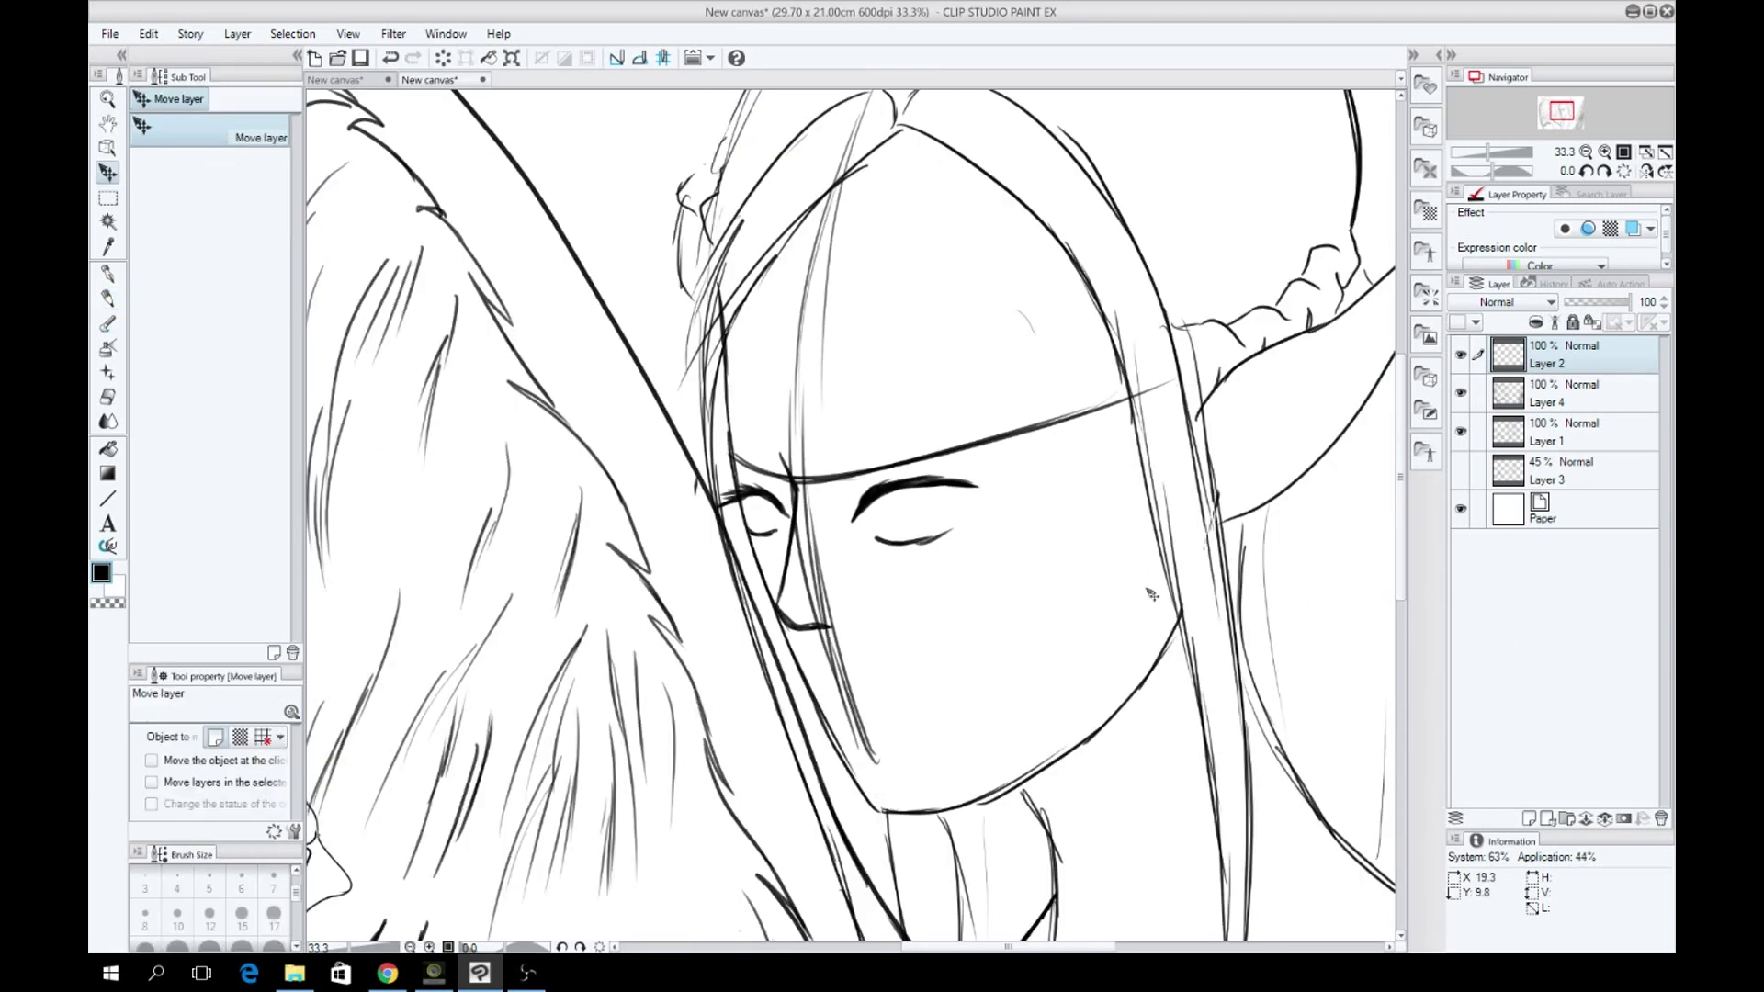
Erase the eyes, nose and guide lines of the face sketch with an enlarged hard eraser.
key(e)
key(bracketright)
key(bracketright)
key(bracketright)
key(bracketright)
key(ctrl+z)
mouse_move(785, 614)
mouse_down()
mouse_move(808, 478)
mouse_move(1056, 441)
mouse_move(1157, 395)
mouse_up()
Draw a curved vertical centre line and an eye line across the face on Layer 1, and darken the chin.
key(ctrl+minus)
key(p)
key(alt+bracketleft)
key(alt+bracketleft)
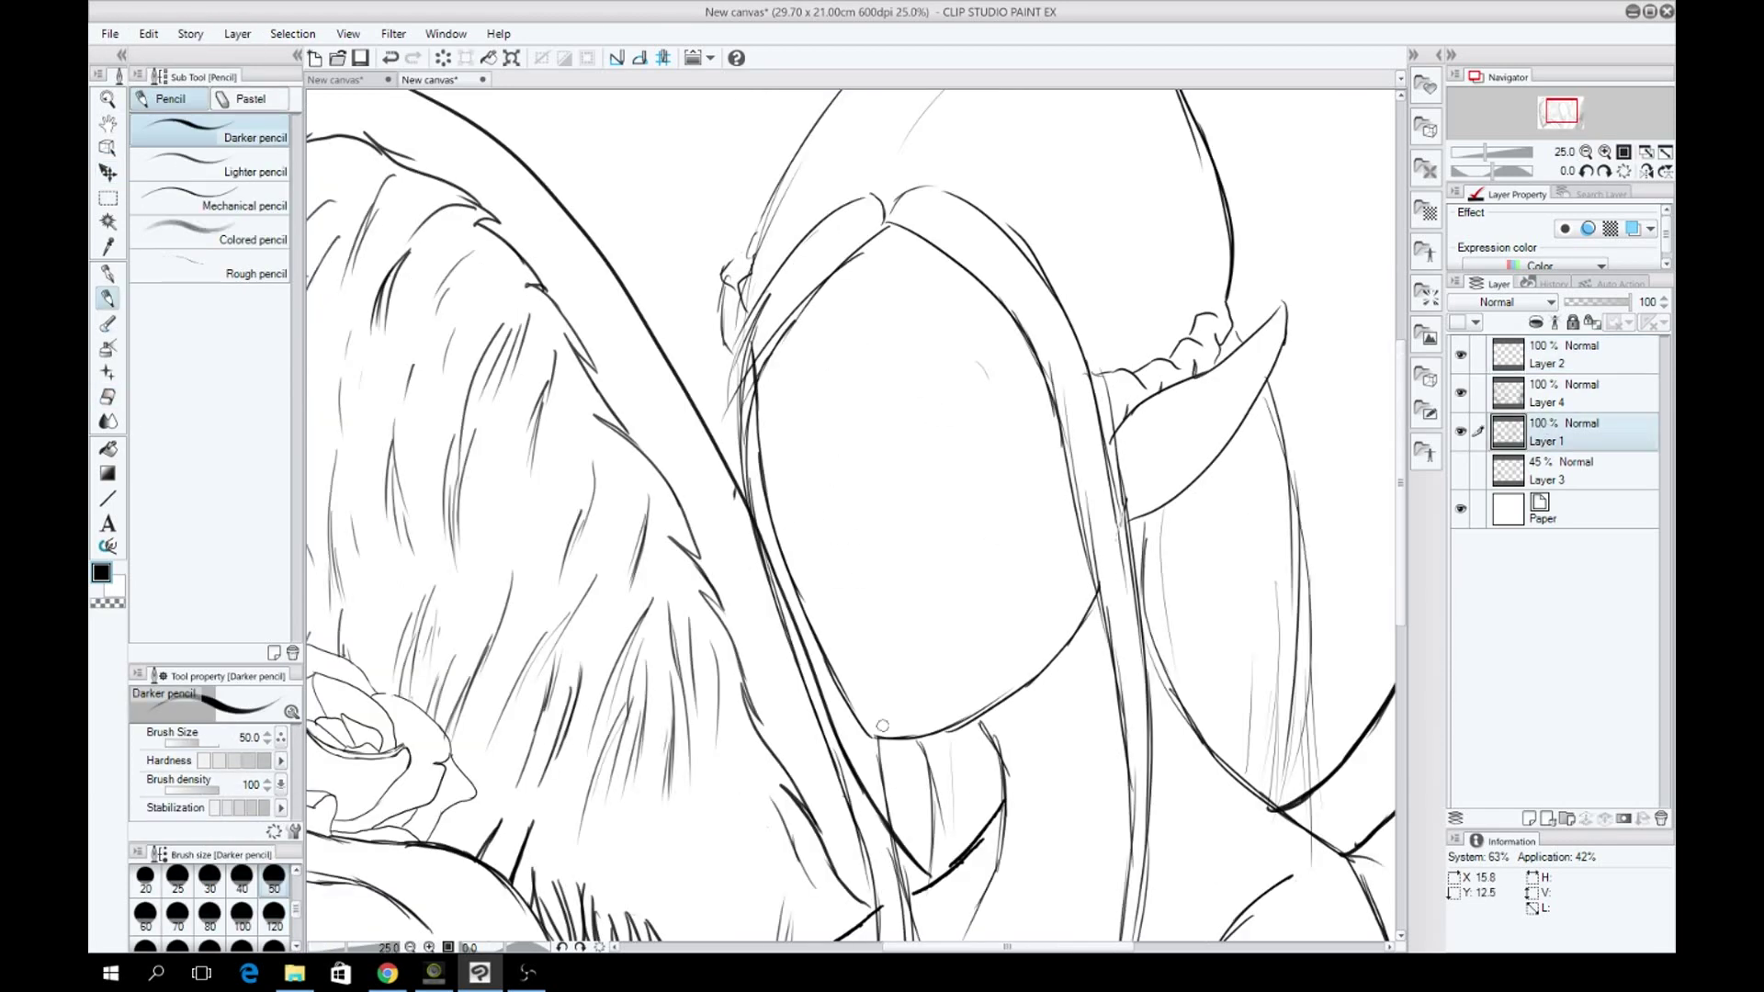
mouse_move(885, 232)
mouse_down()
mouse_move(872, 648)
mouse_move(895, 739)
mouse_up()
key(ctrl+z)
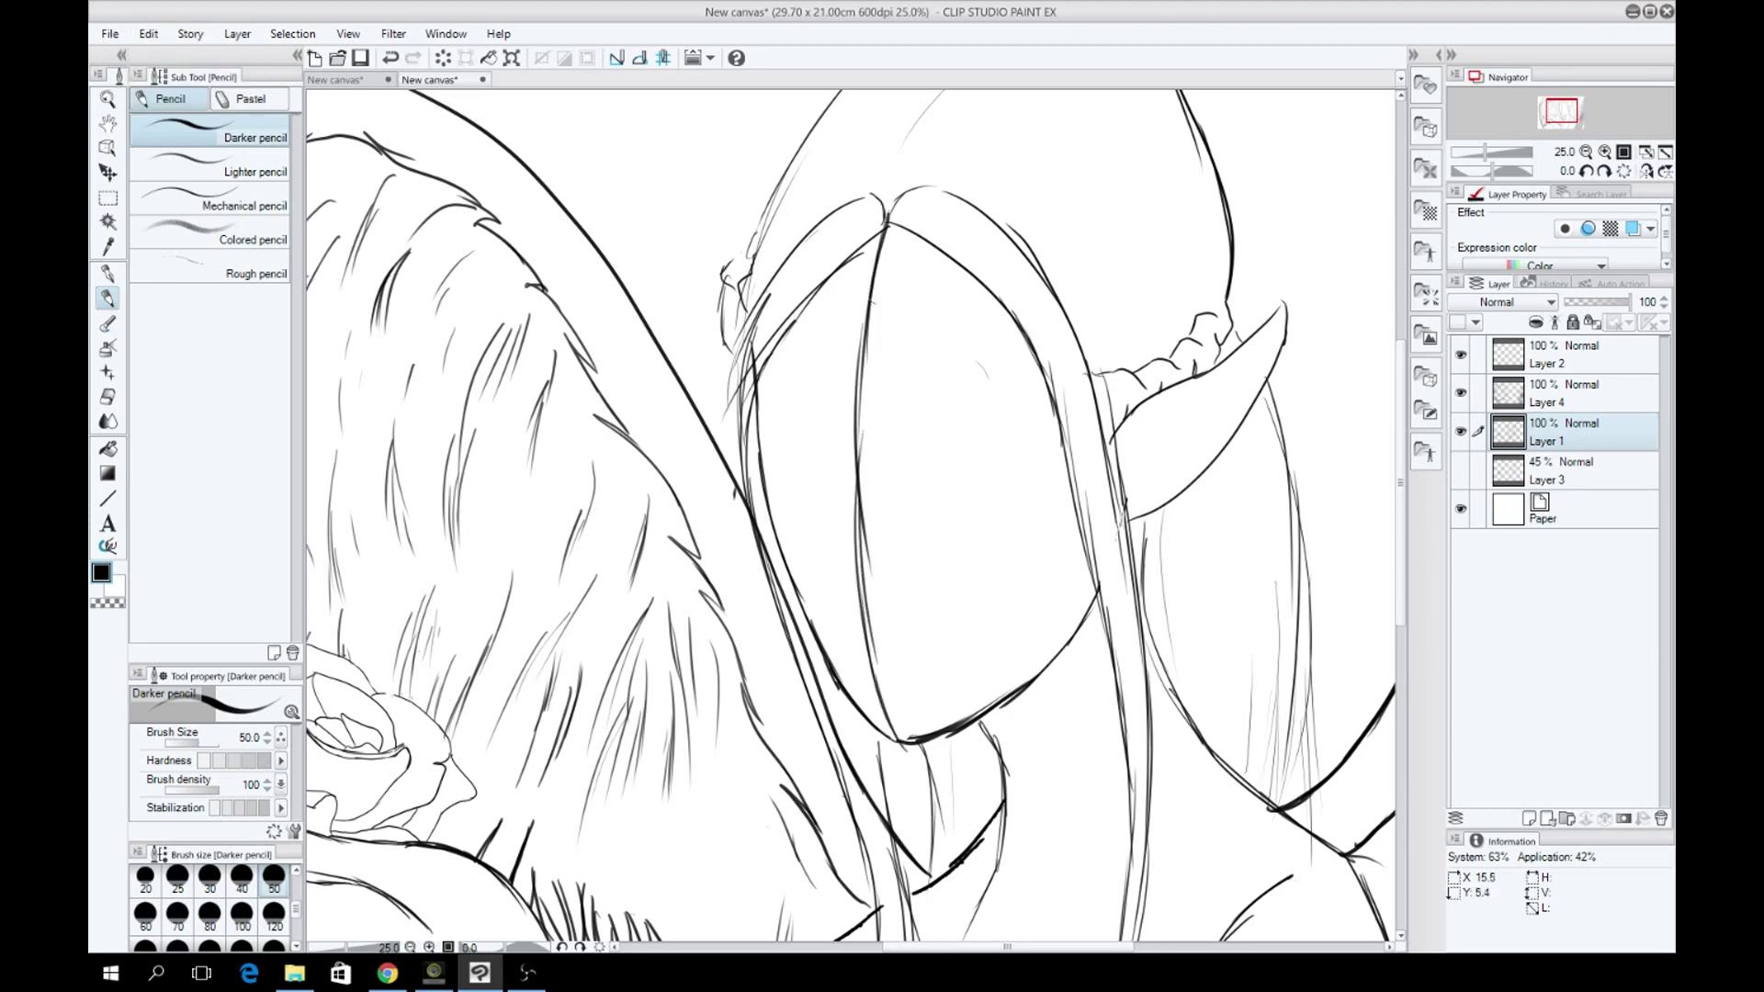
key(ctrl+z)
key(ctrl+z)
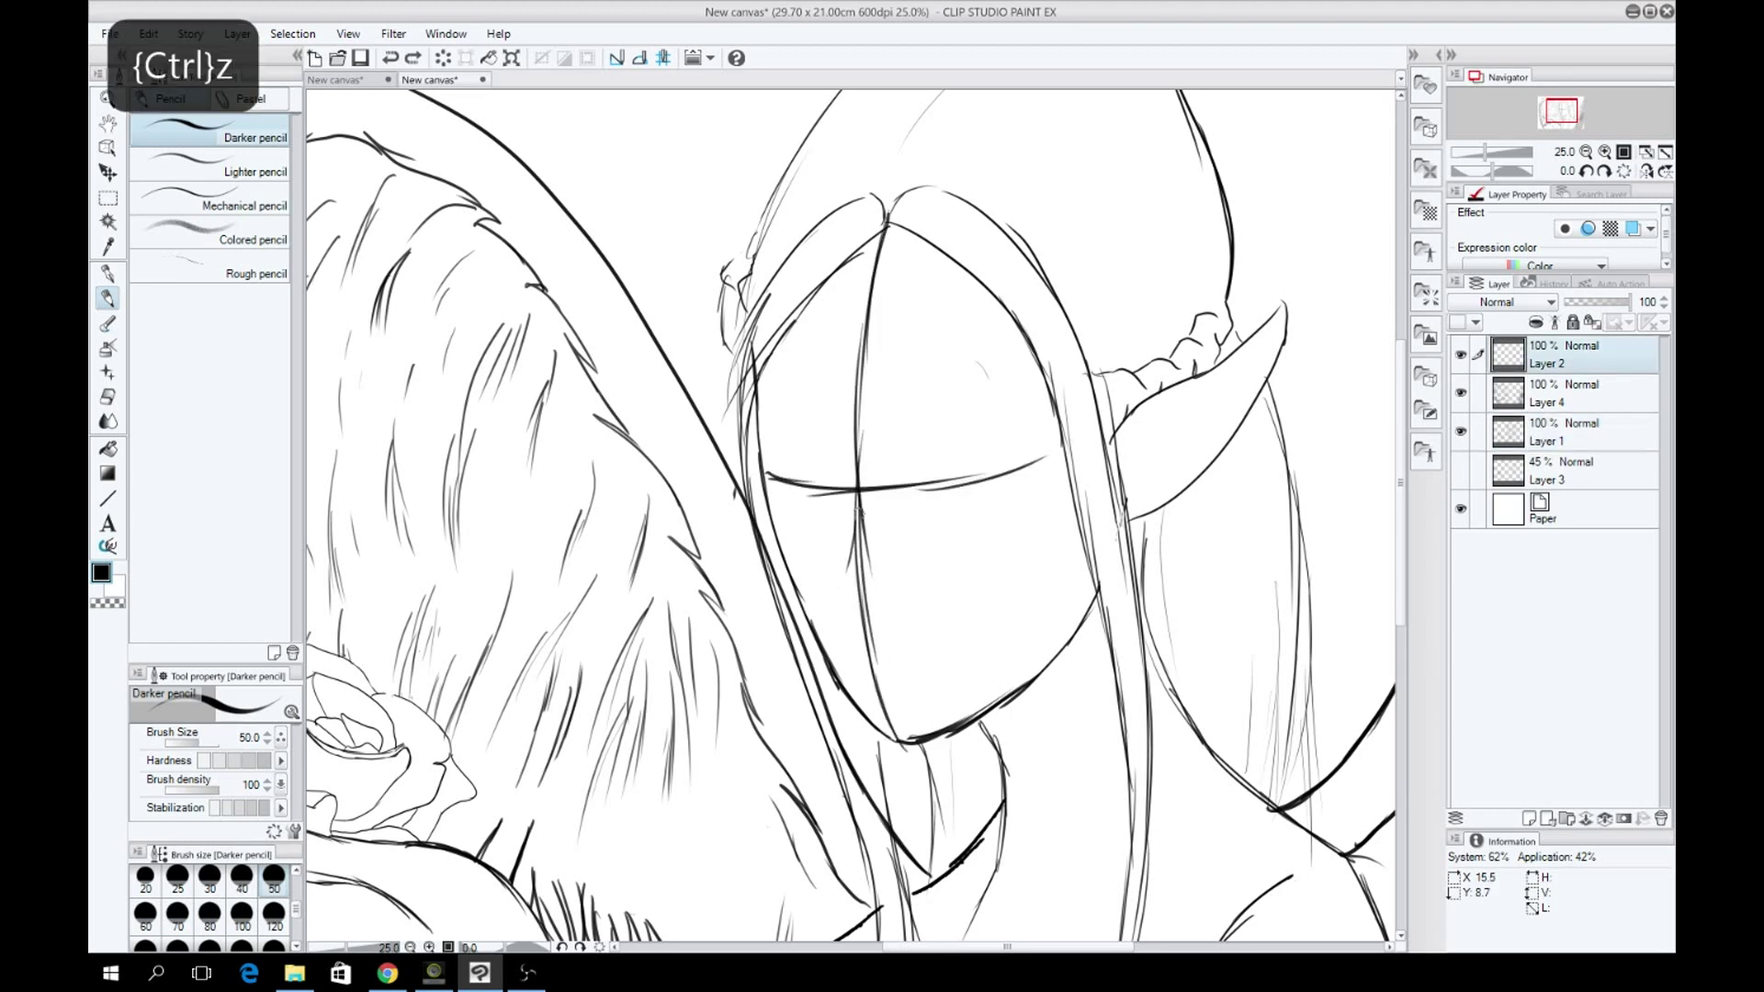
Sketch the nose and both eyes on Layer 2, mirroring the view to balance them.
drag(858, 492, 859, 613)
drag(956, 503, 1001, 501)
key(h)
mouse_move(912, 543)
mouse_down()
mouse_move(969, 538)
mouse_move(1014, 505)
mouse_up()
key(h)
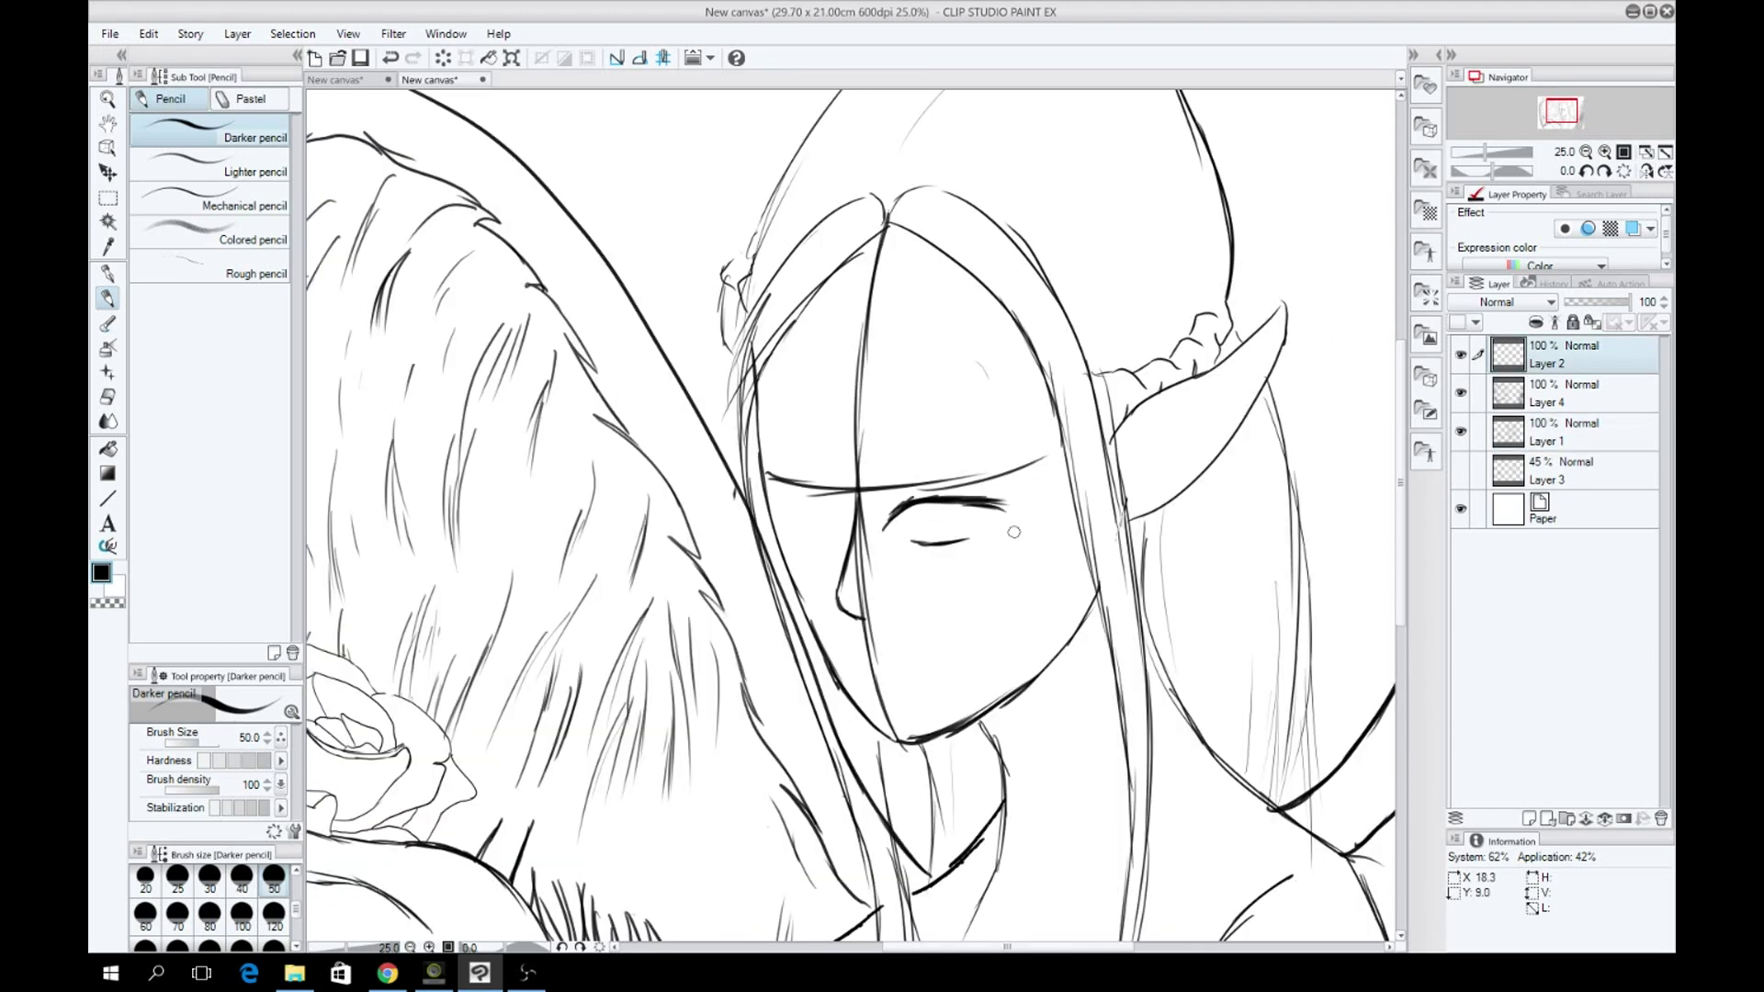
click(1653, 171)
mouse_move(885, 496)
mouse_down()
mouse_move(948, 511)
mouse_move(919, 538)
mouse_up()
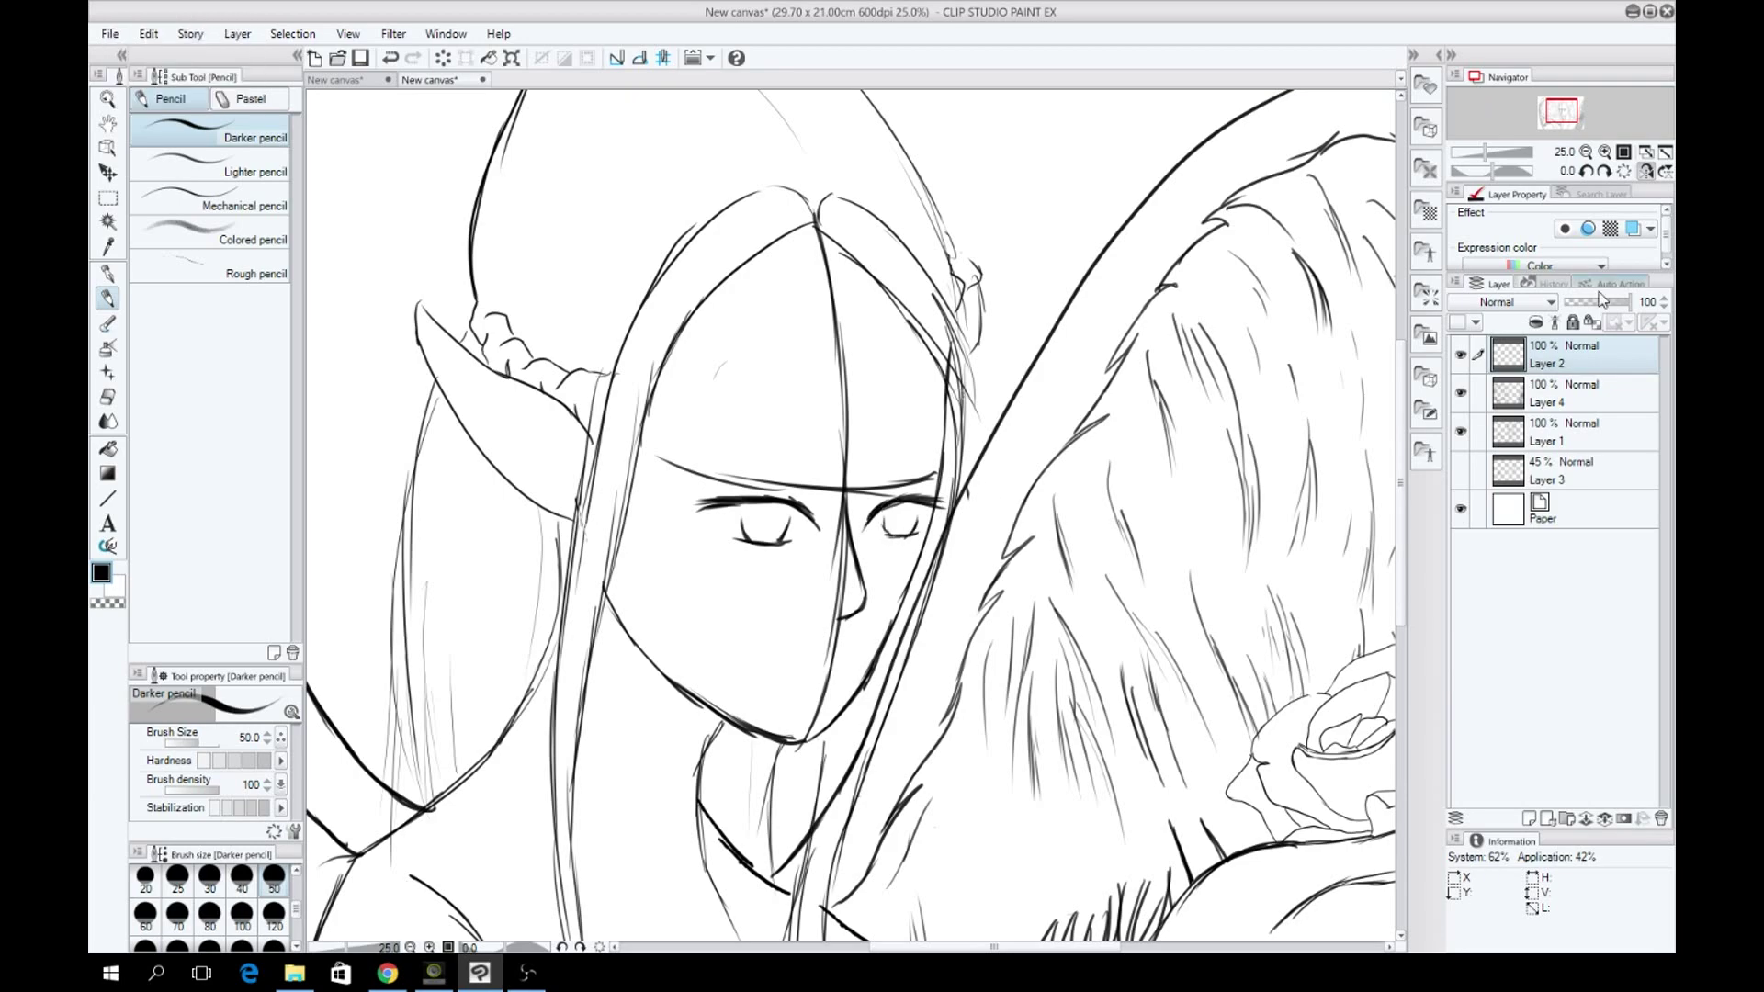
Add a mouth line, select the facial features with a rectangular marquee and transform them slightly higher on the face.
key(h)
drag(854, 660, 968, 646)
key(m)
drag(737, 410, 1038, 695)
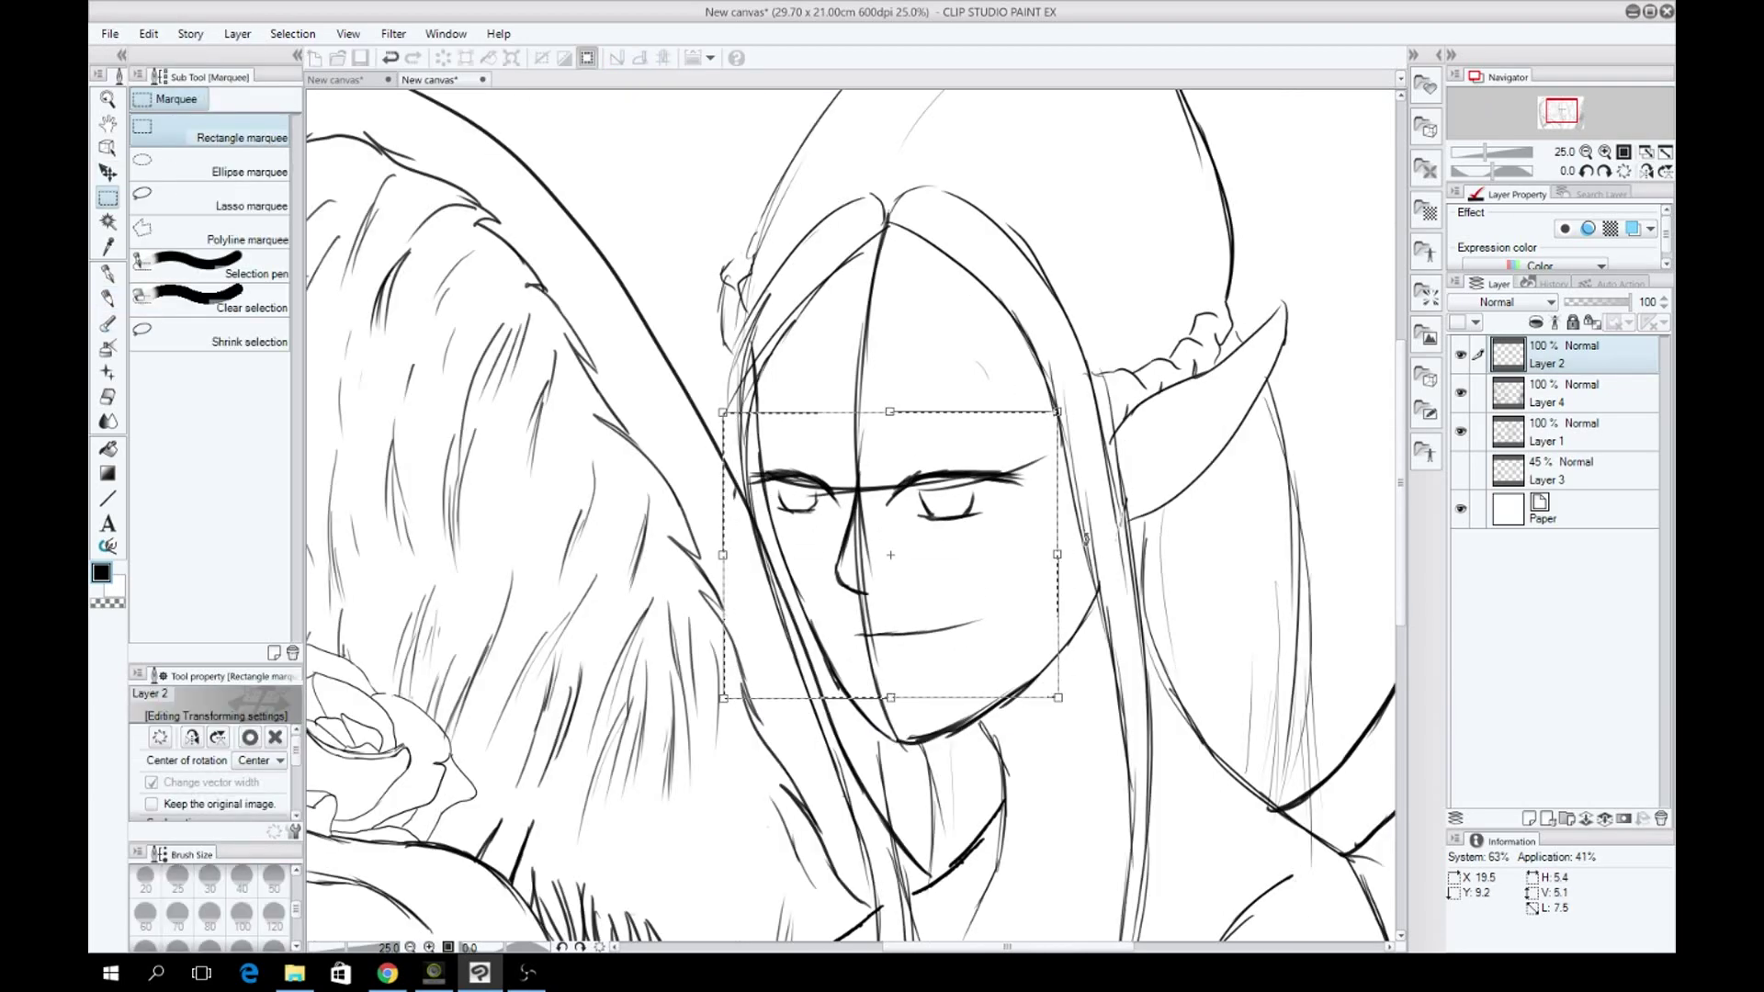
Ink the ear's inner contour and the head outline above the braid on Layer 5 with the G-pen.
key(ctrl+z)
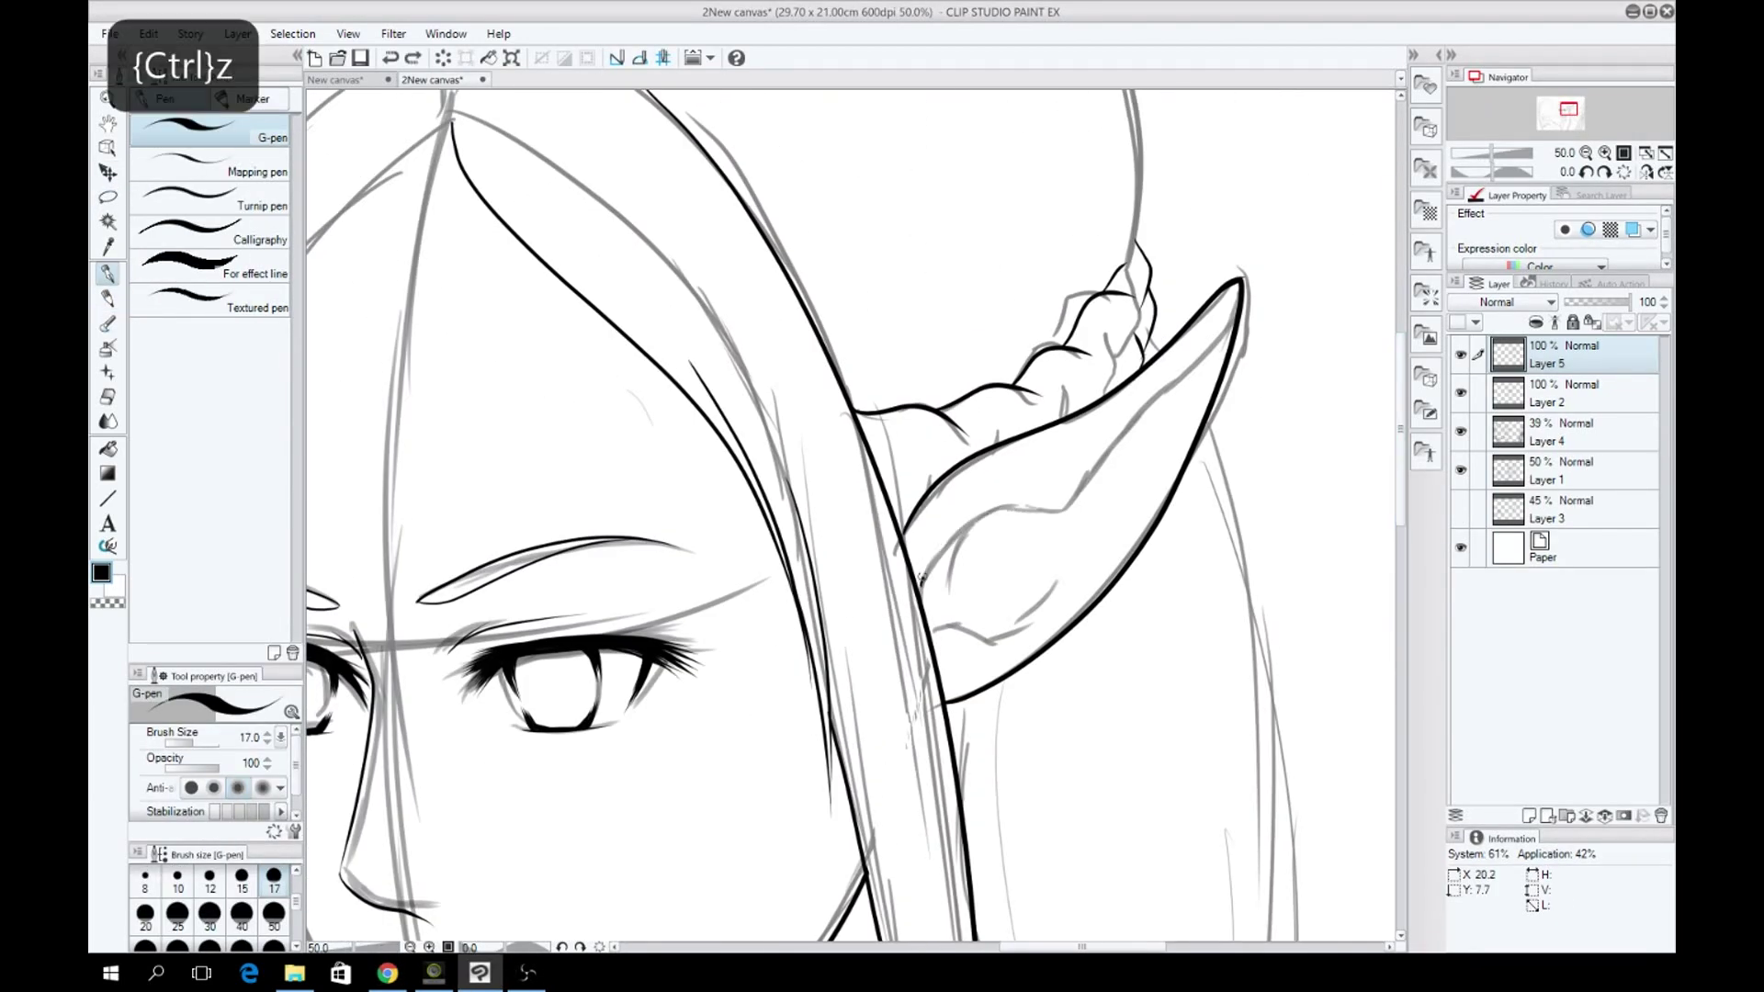
drag(919, 579, 1090, 469)
scroll(1206, 330, up, 5)
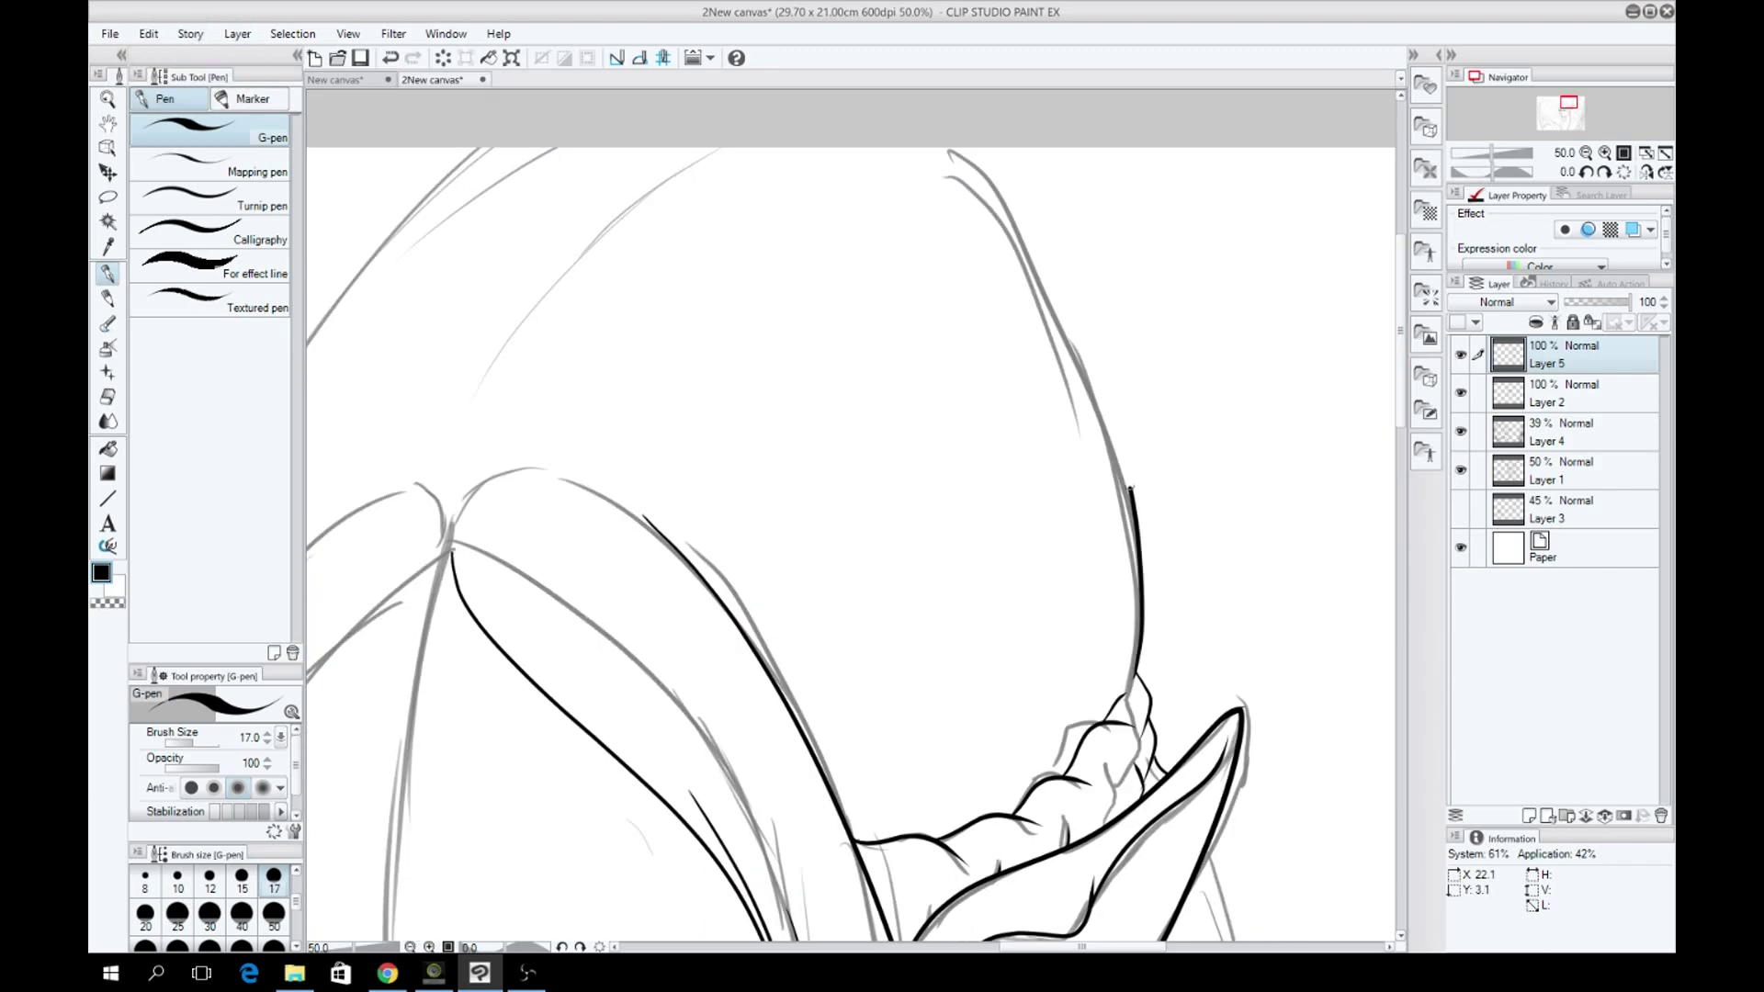
Ink the hairline and the hair strands framing the far side of the face.
scroll(1057, 246, down, 3)
scroll(1056, 246, up, 3)
key(ctrl+z)
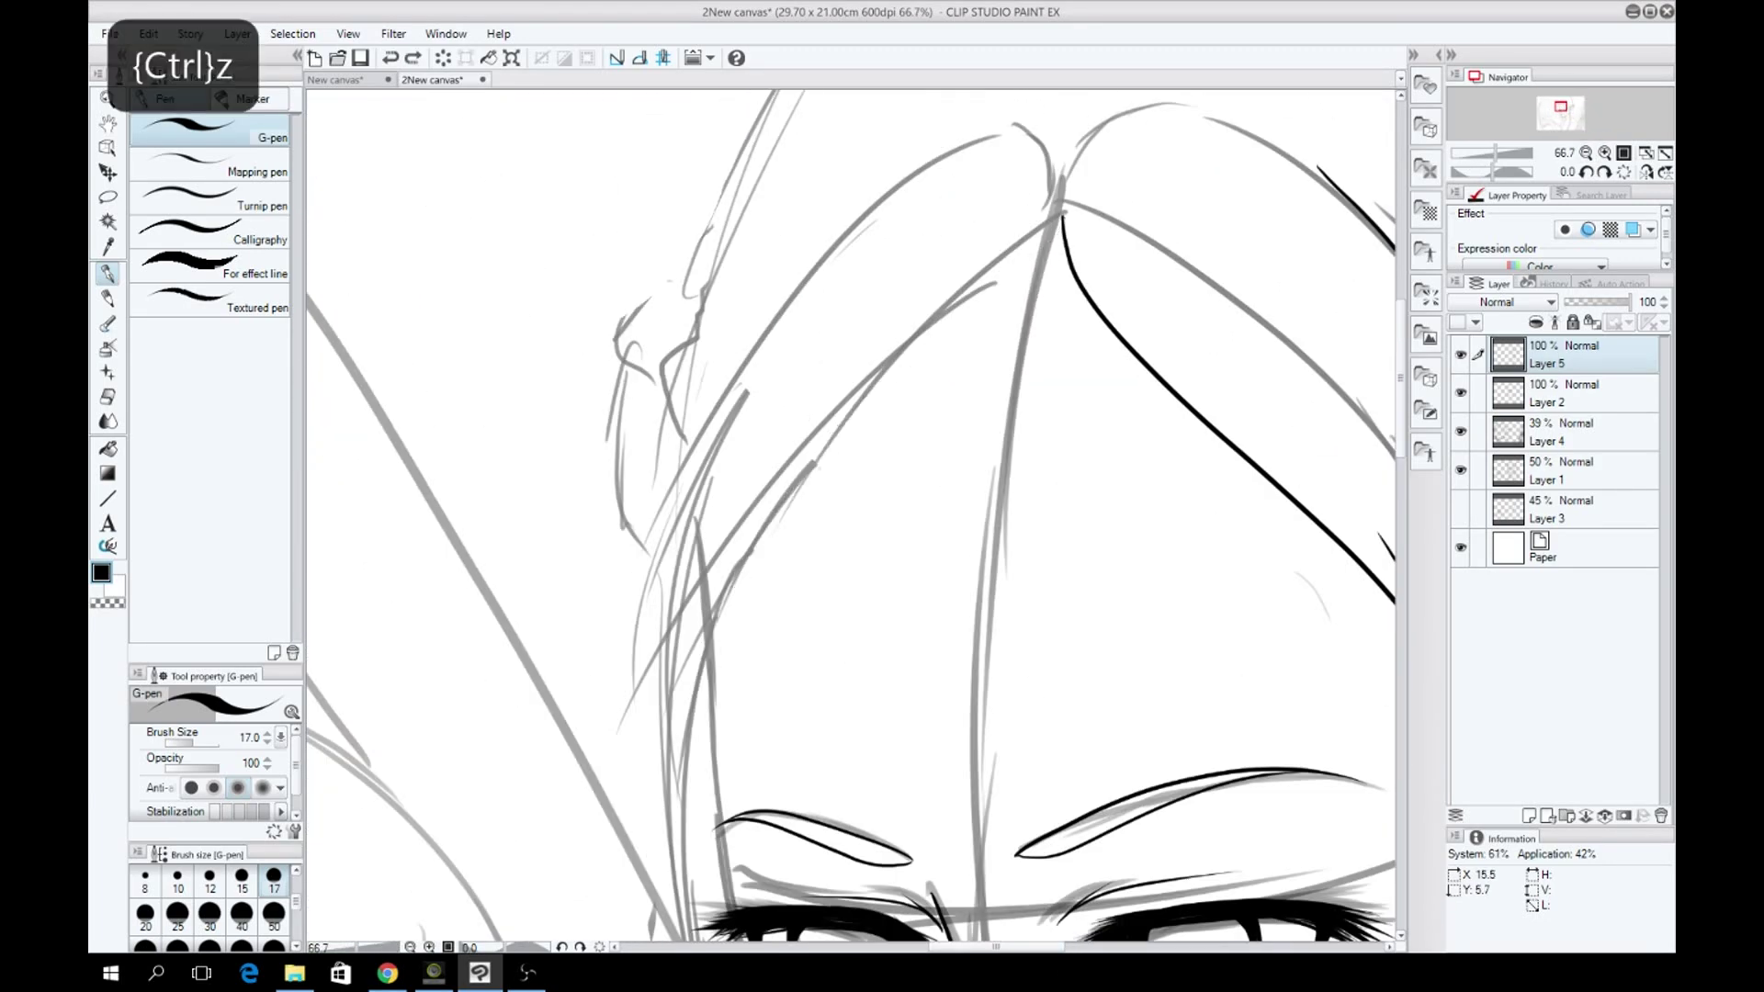
scroll(809, 437, down, 1)
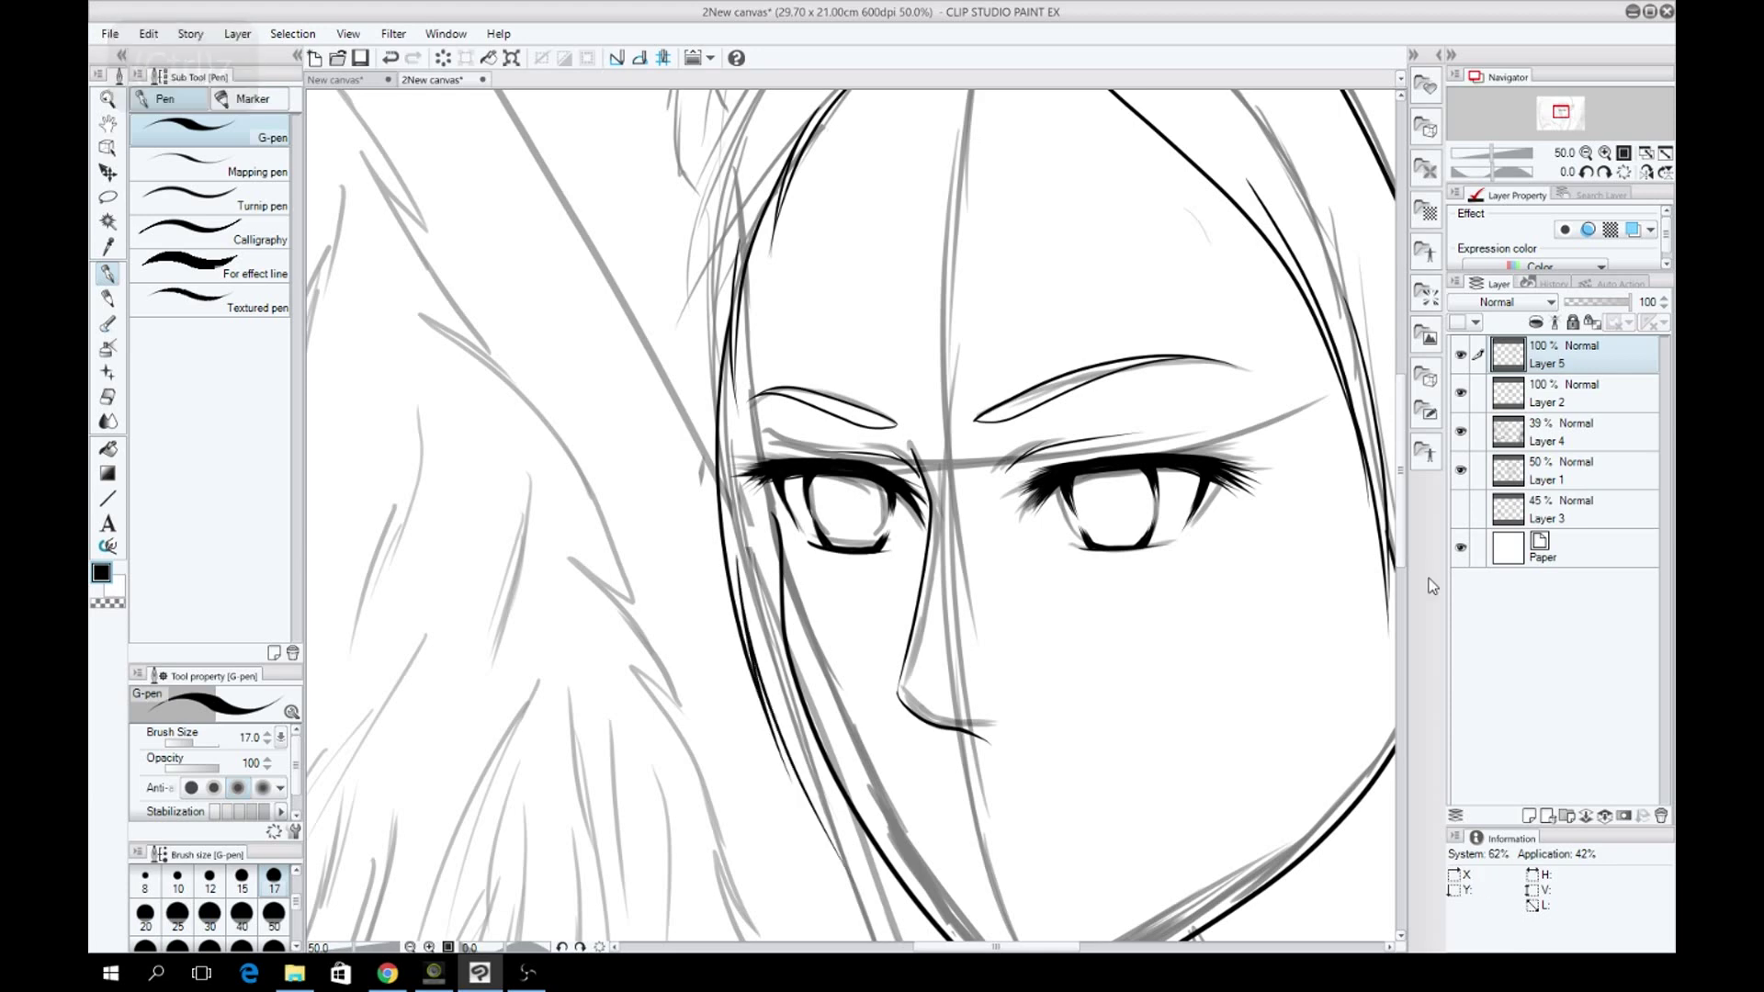
Ink the long hair locks from the cheeks down past the neck, undoing the unsteady strokes.
scroll(1402, 471, down, 3)
scroll(1401, 471, down, 3)
key(ctrl+z)
scroll(850, 514, up, 1)
key(ctrl+z)
scroll(851, 514, down, 1)
key(ctrl+z)
scroll(1116, 181, up, 1)
key(ctrl+z)
Ink the overlapping strands of the hair lock over the chest down to the canvas's lower edge.
drag(1122, 246, 1071, 634)
key(ctrl+z)
key(ctrl+z)
mouse_move(1110, 145)
mouse_down()
mouse_move(1148, 342)
mouse_move(1070, 656)
mouse_up()
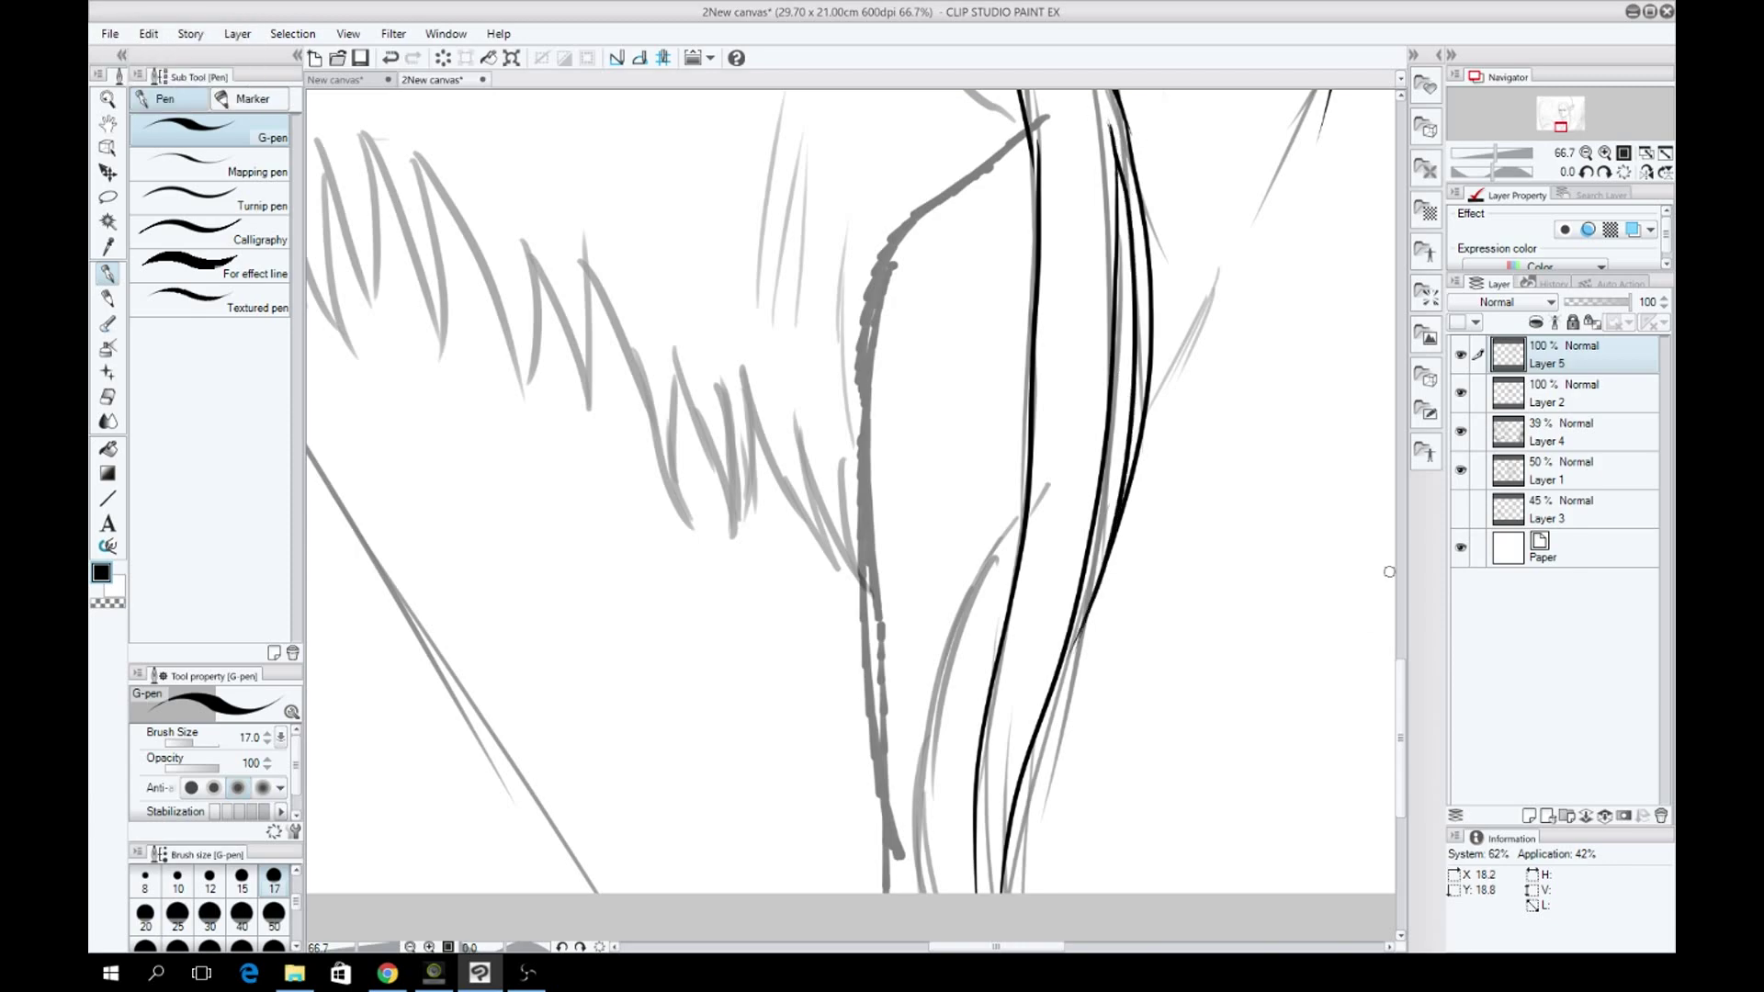
scroll(1389, 571, down, 2)
scroll(1389, 571, up, 10)
key(ctrl+z)
scroll(852, 515, down, 3)
Draw the far-side braid and the outer head contour on Layer 2 with the Darker pencil at size 25.
key(p)
key(alt+bracketleft)
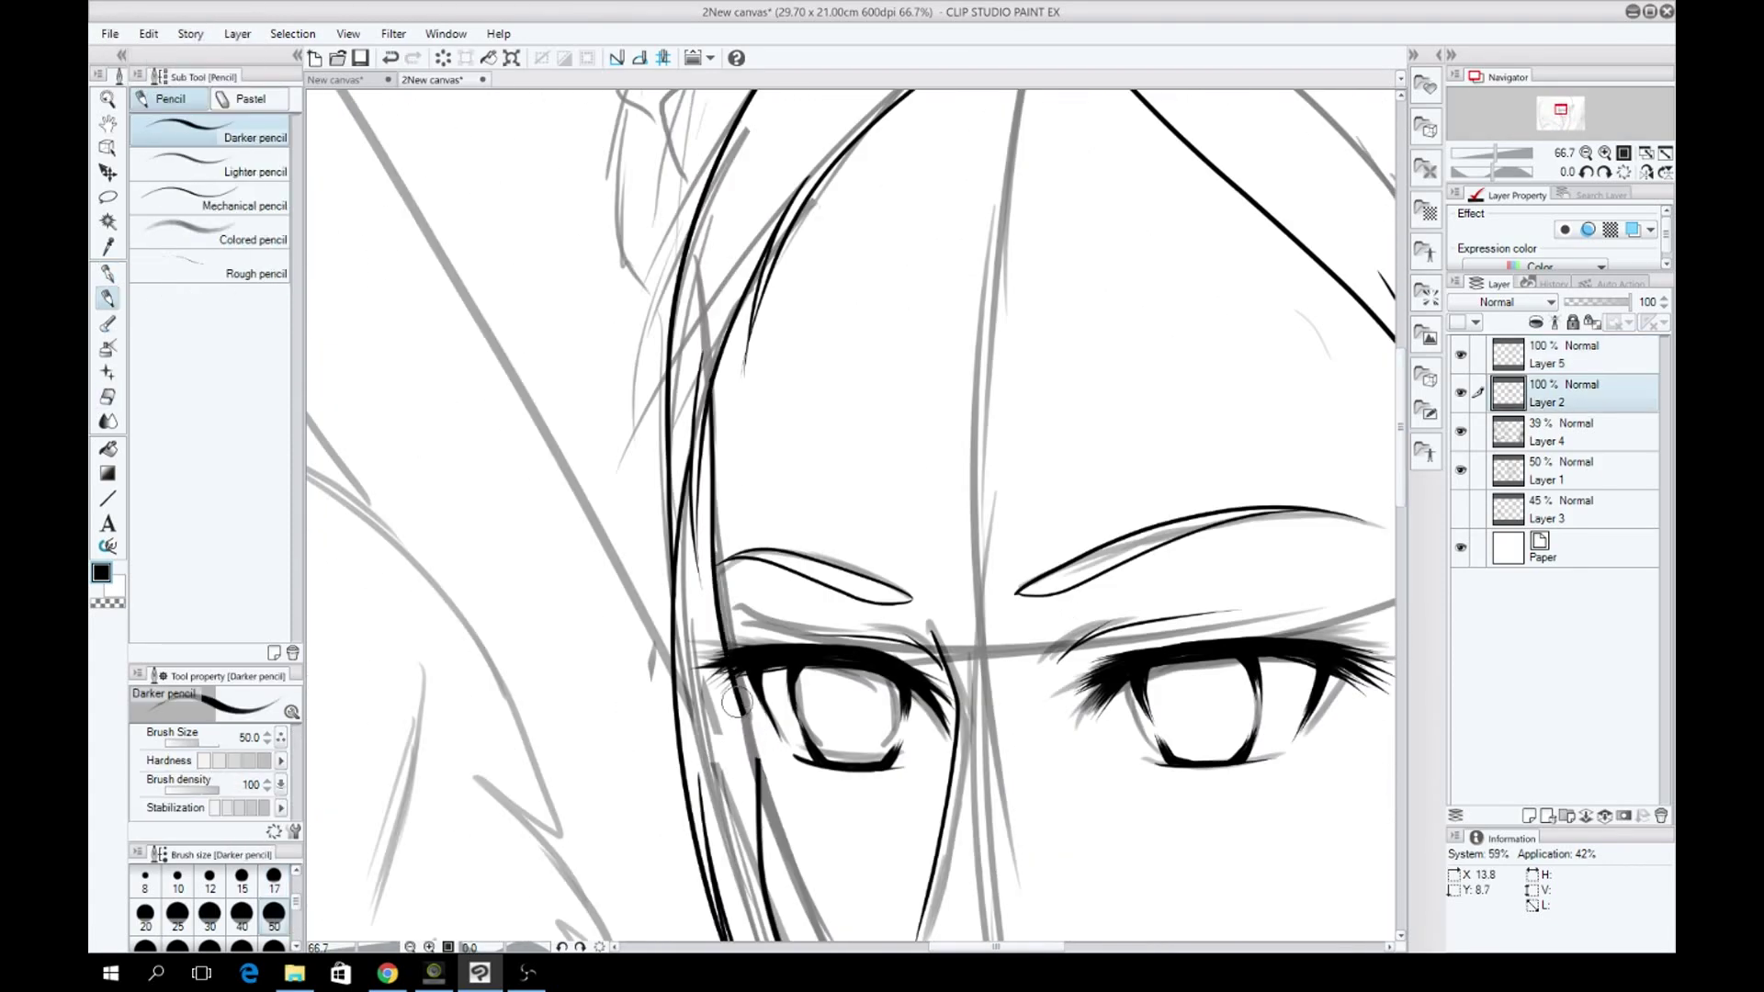
scroll(837, 816, down, 3)
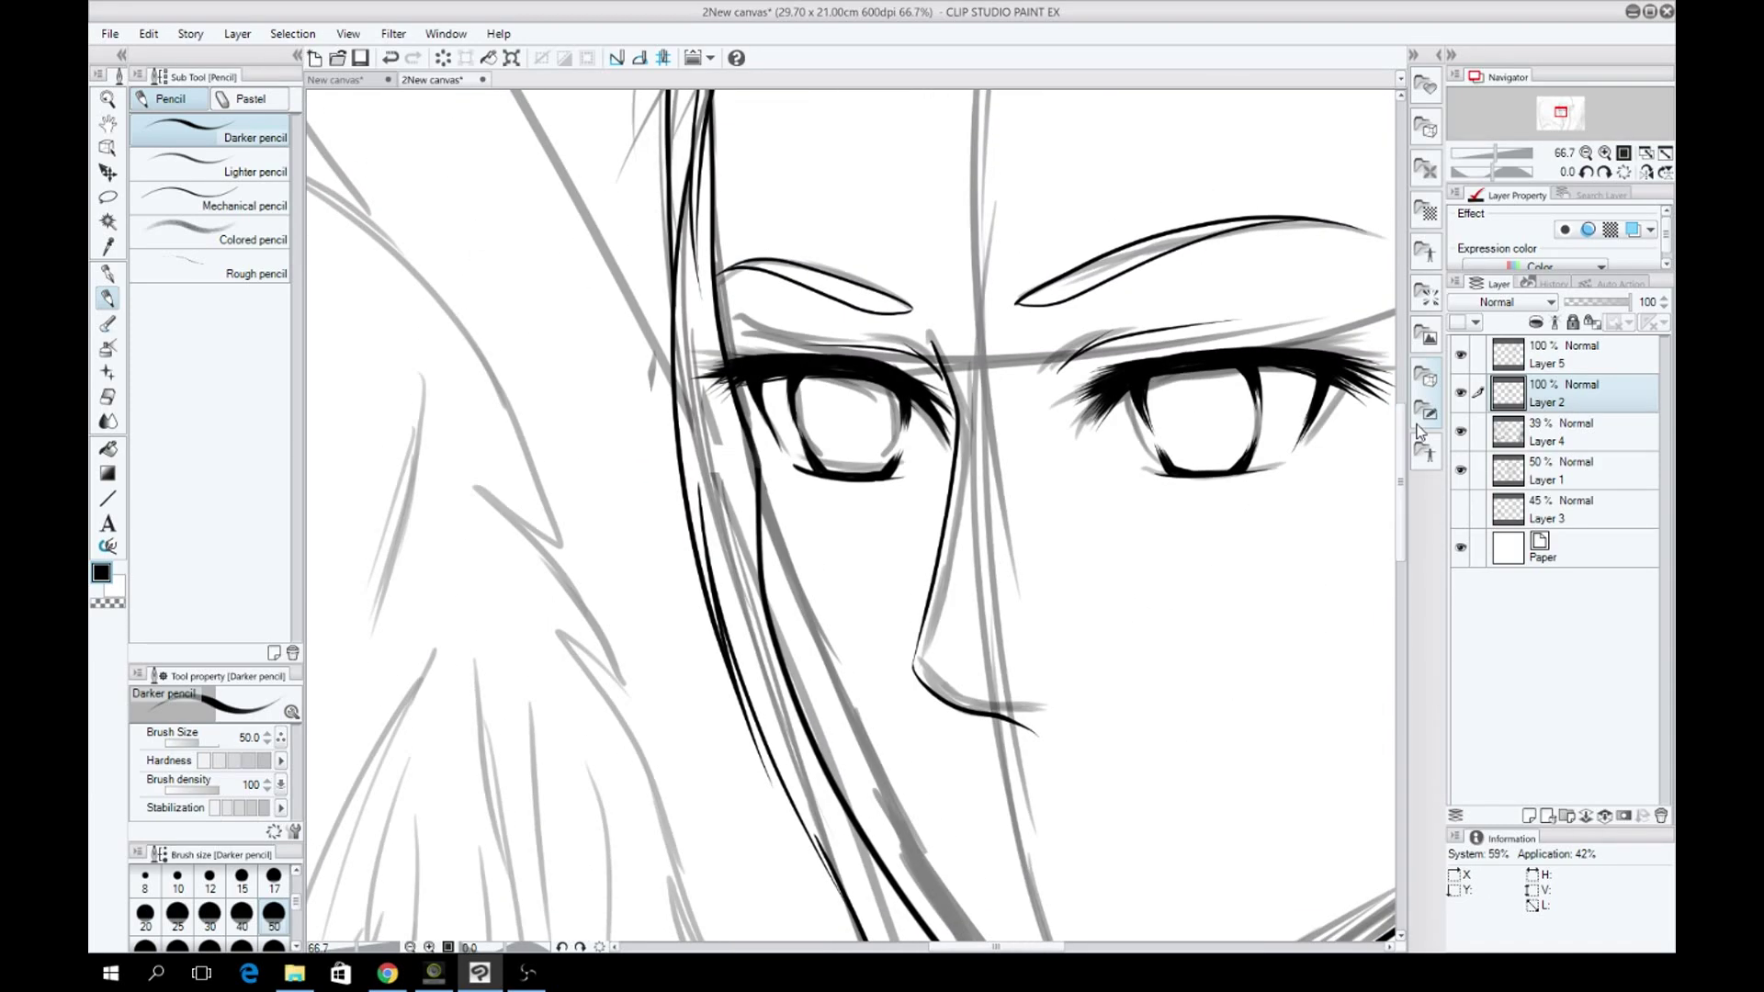
key(ctrl+z)
key(ctrl+z)
key(bracketleft)
key(bracketleft)
key(bracketleft)
drag(1213, 551, 1122, 703)
mouse_move(1203, 404)
mouse_down()
mouse_move(1123, 693)
mouse_move(1149, 372)
mouse_up()
key(ctrl+z)
drag(1056, 473, 1205, 390)
scroll(1205, 391, down, 3)
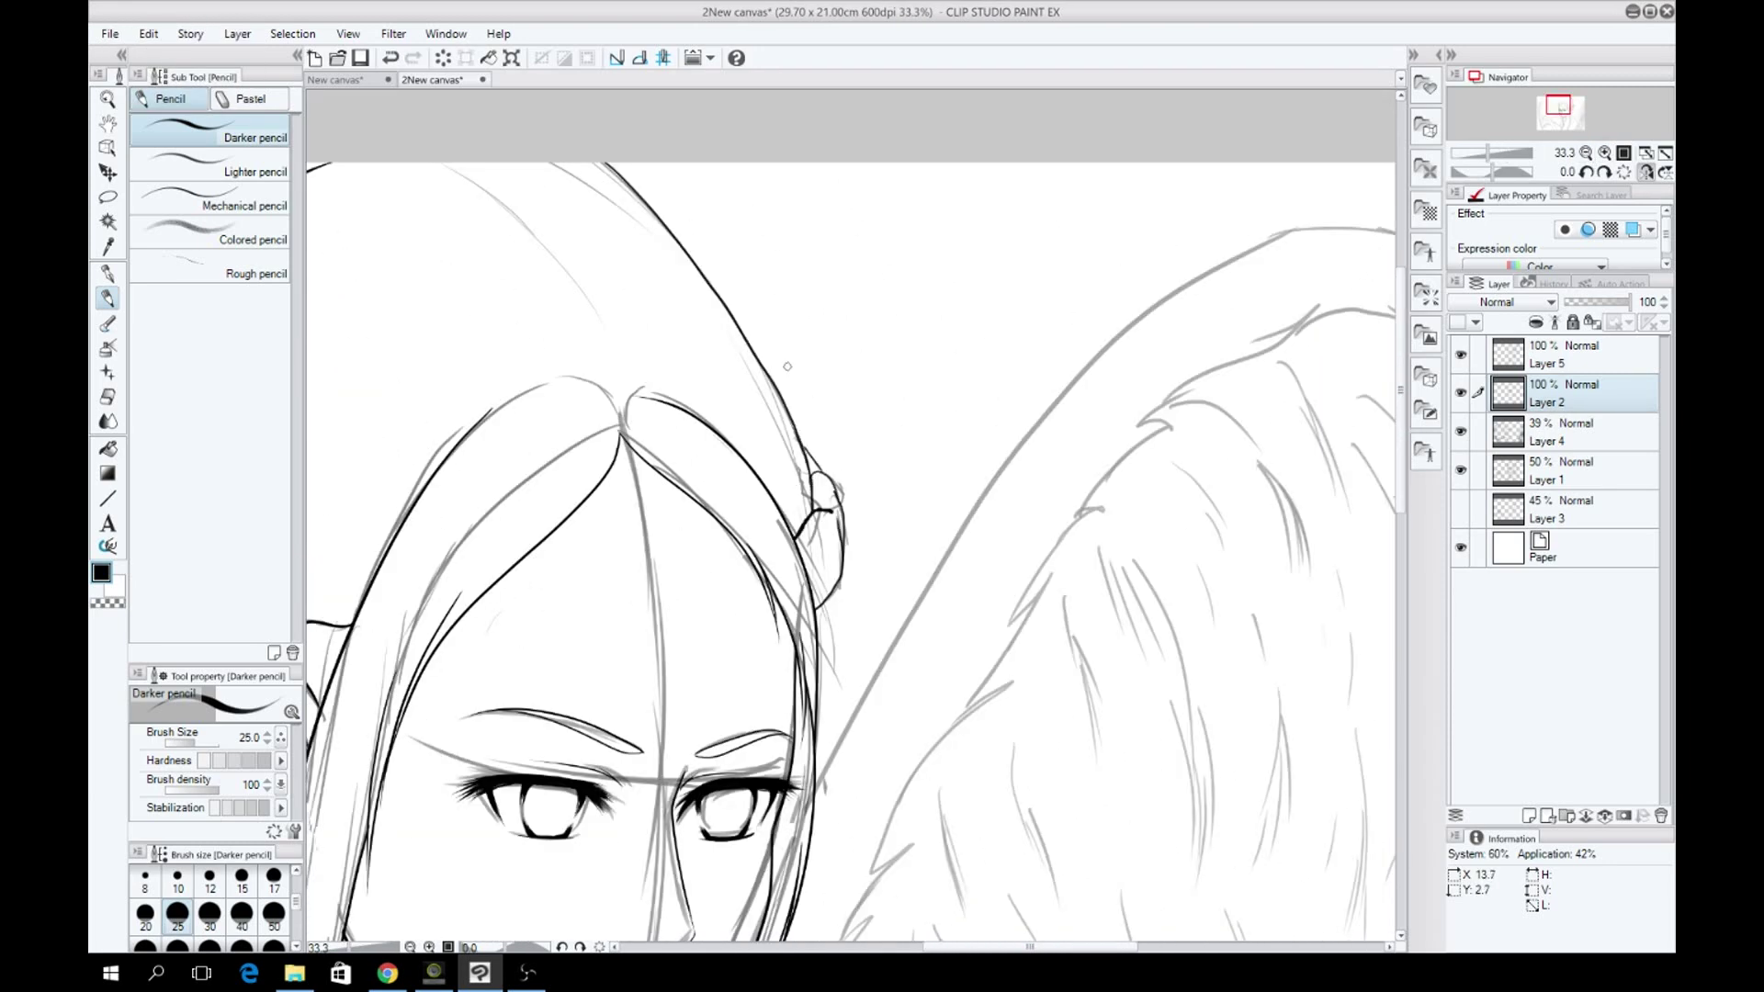
With Layers 4 and 1 hidden, ink hair strands beside the parting, and show Layers 4, 1 and 3.
click(1461, 430)
click(1461, 469)
scroll(1107, 594, up, 5)
key(p)
drag(960, 504, 1103, 615)
drag(914, 634, 1011, 933)
scroll(849, 518, down, 4)
drag(1460, 431, 1461, 508)
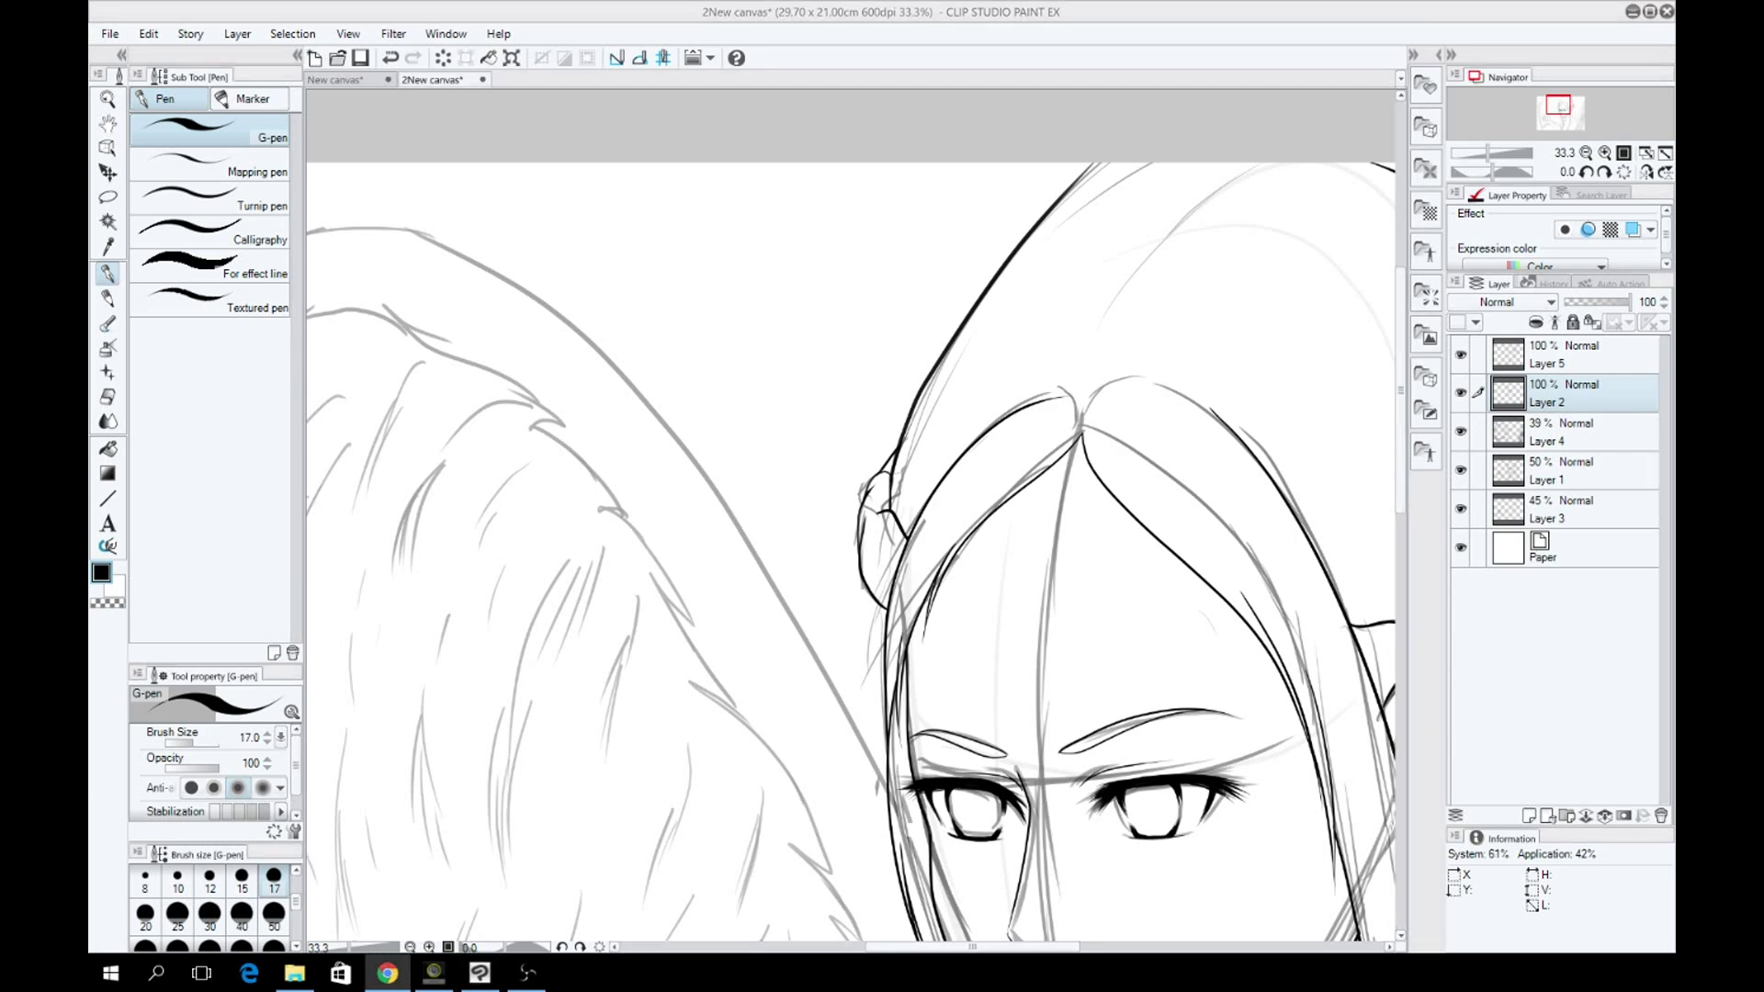
Ink the two hair curves meeting at the parting and thicken the outer contour of the head.
scroll(851, 514, up, 2)
key(ctrl+z)
scroll(850, 514, left, 5)
key(e)
key(p)
scroll(851, 515, right, 3)
scroll(851, 515, left, 3)
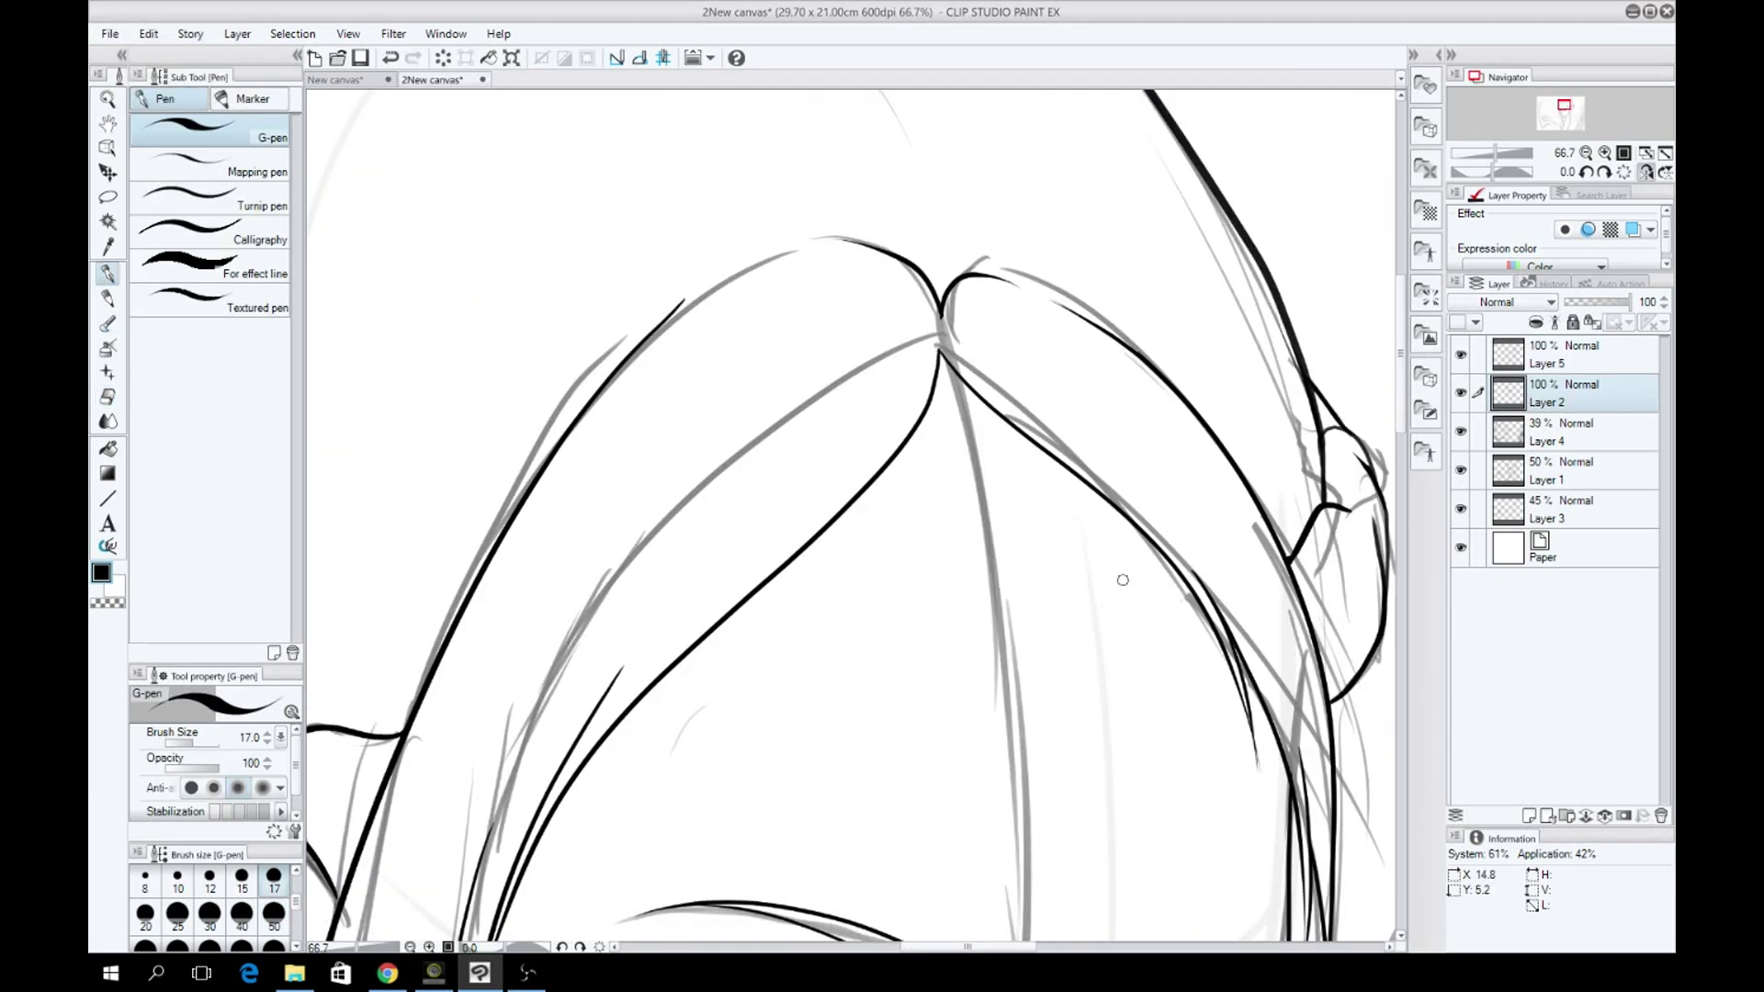
scroll(1122, 580, down, 2)
key(ctrl+z)
scroll(851, 515, down, 3)
key(h)
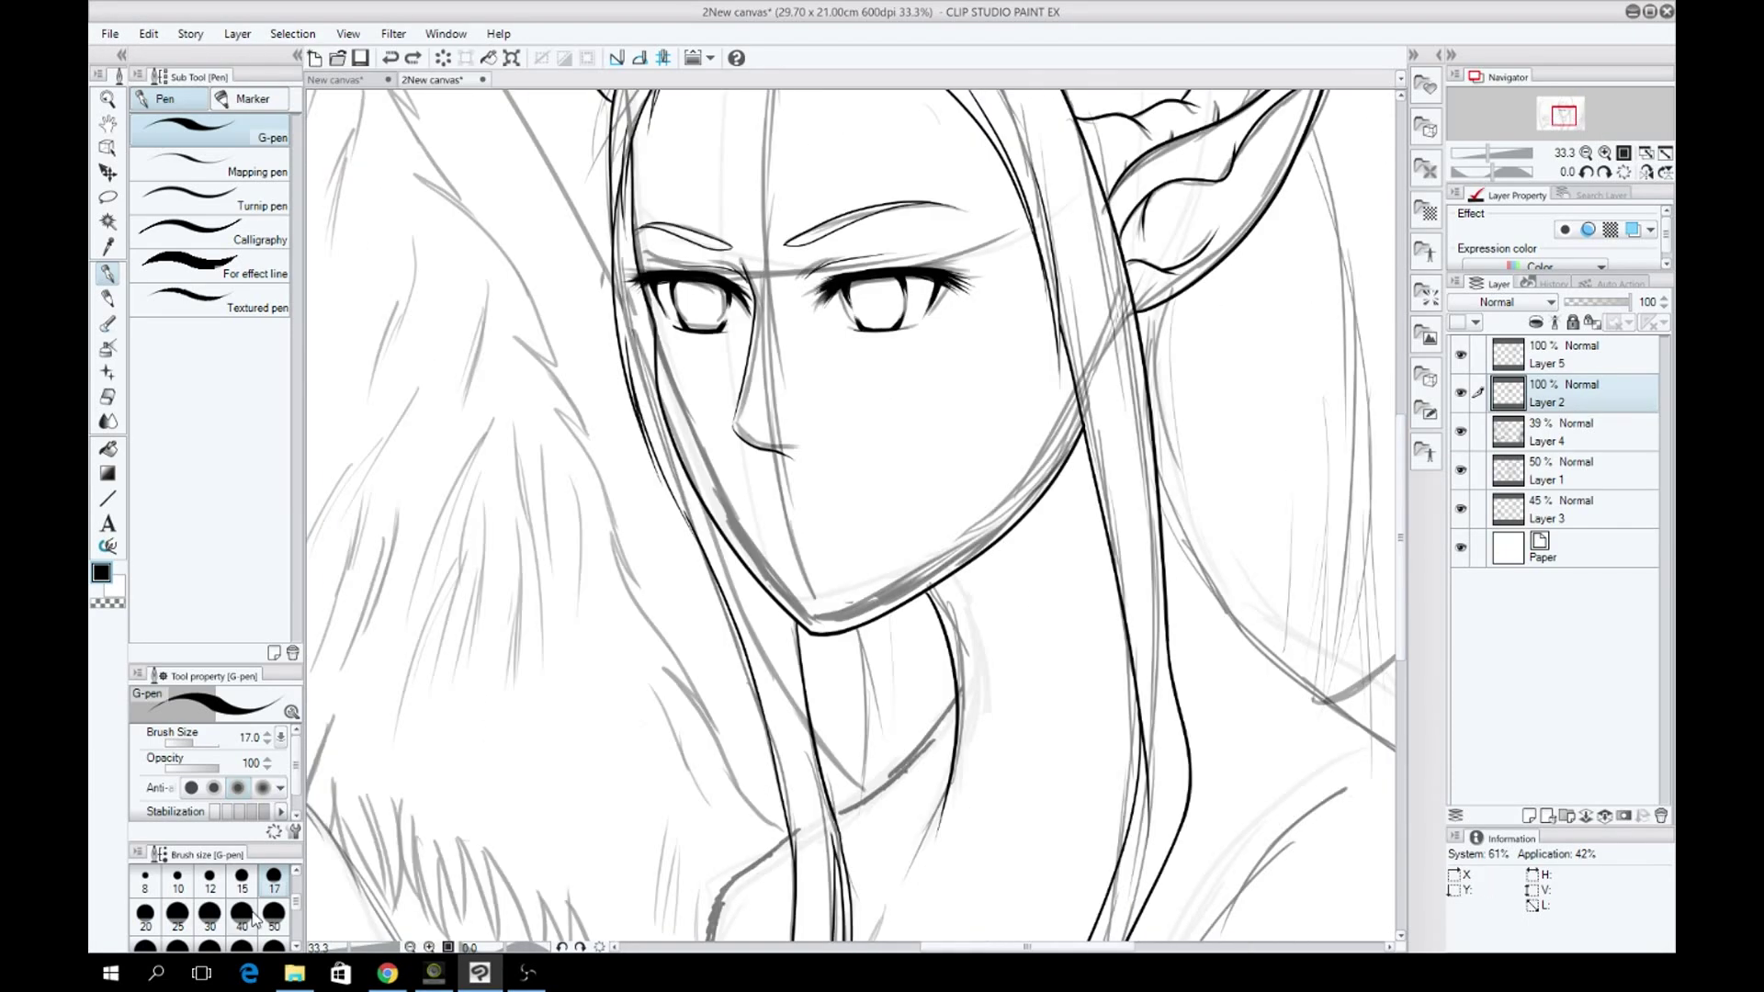
Set the G-pen's size to 30 and ink the outer contour of the shoulder and upper arm.
click(248, 914)
scroll(1577, 179, up, 1)
key(ctrl+z)
key(ctrl+z)
click(209, 914)
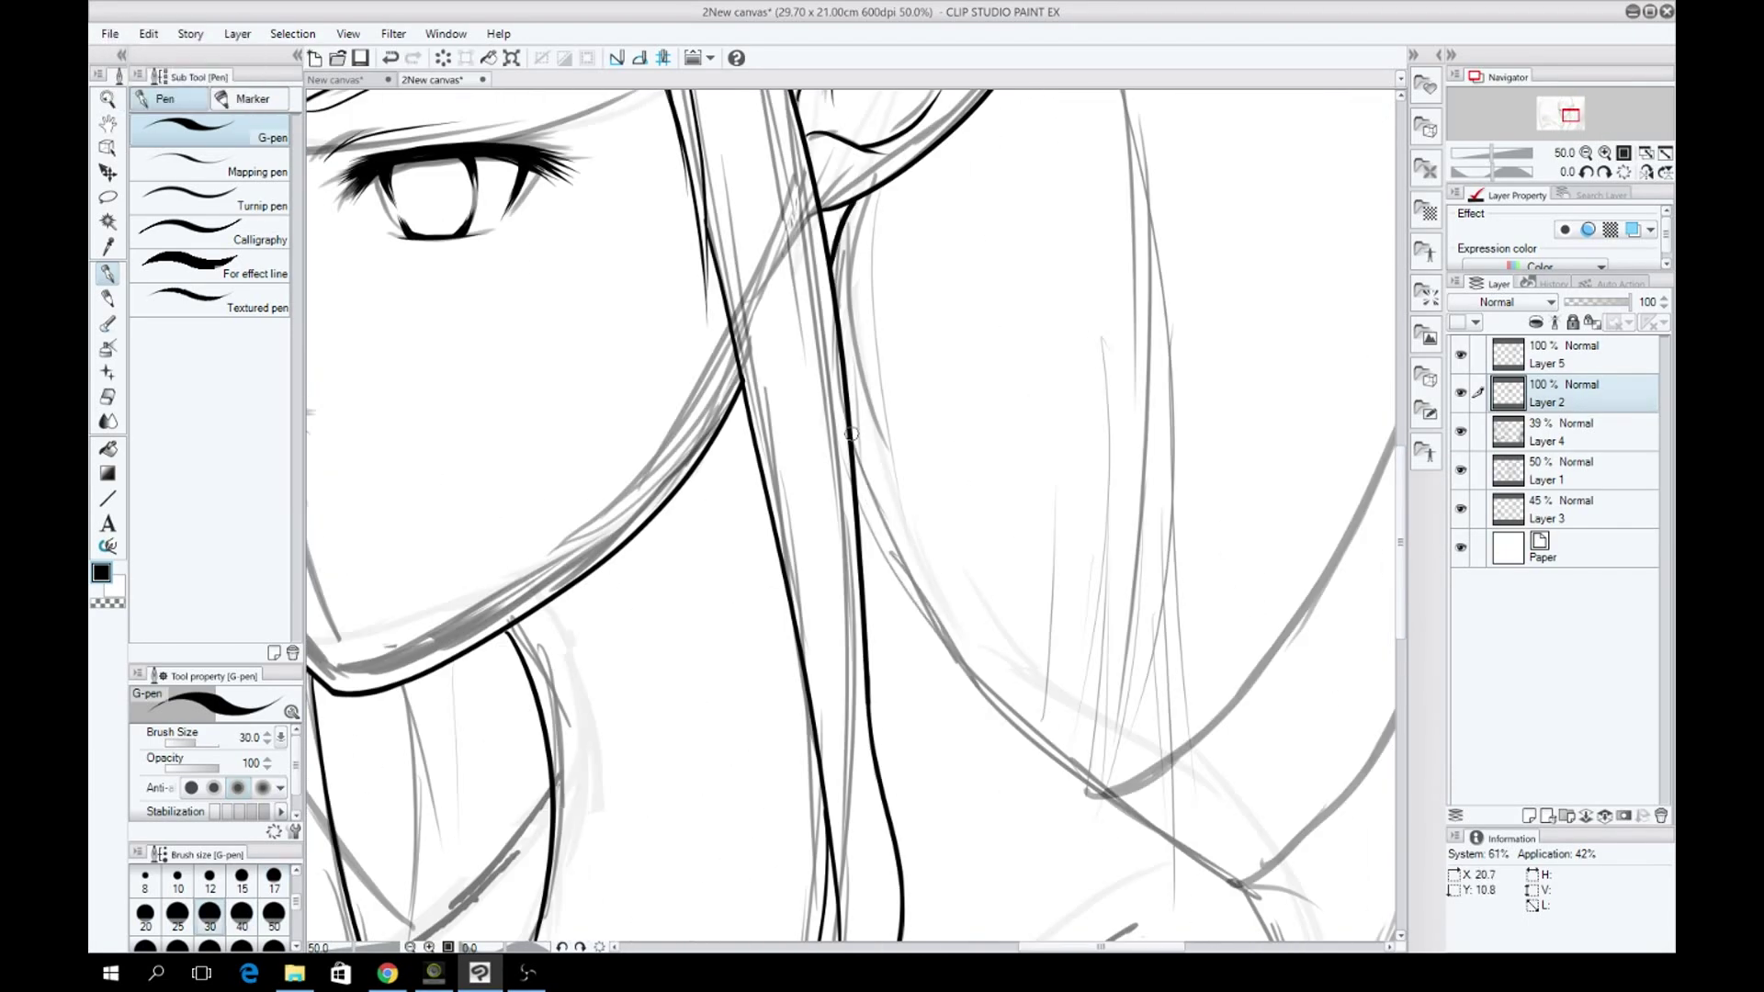
scroll(1387, 515, down, 2)
scroll(1388, 516, up, 2)
key(h)
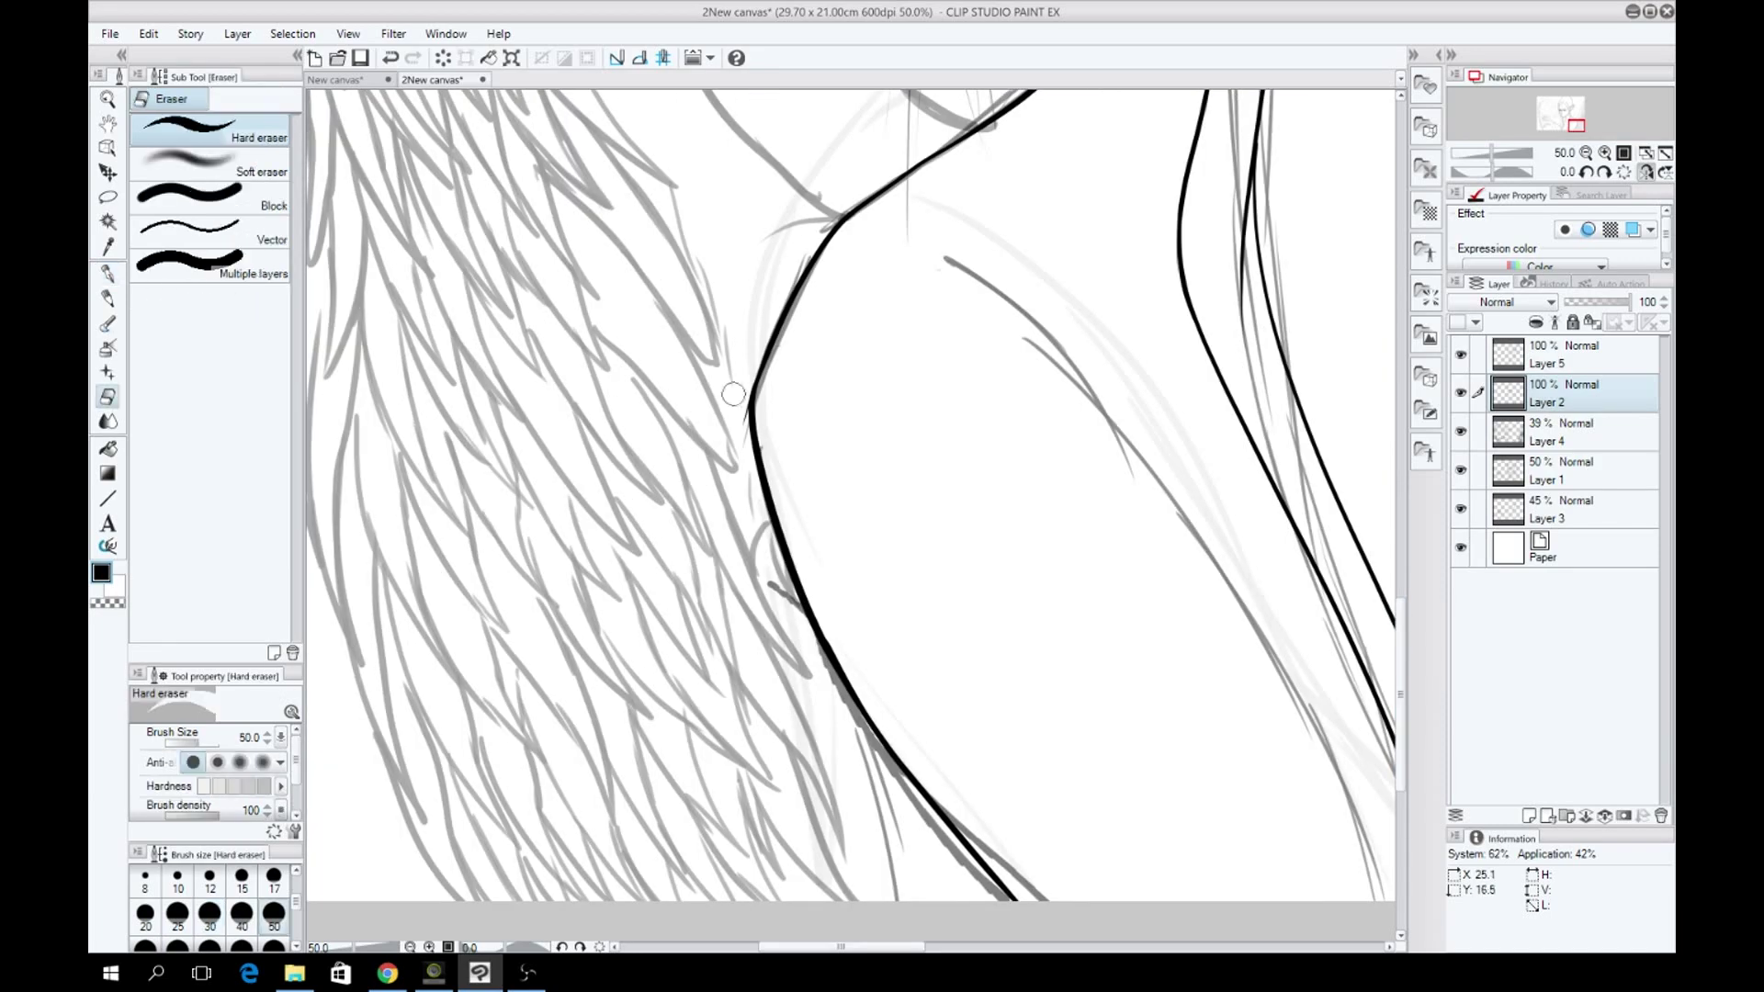
Ink the inner contour of the near upper arm on Layer 2, starting at the armpit.
key(h)
drag(1043, 346, 808, 630)
key(ctrl+z)
key(h)
drag(922, 431, 706, 896)
key(e)
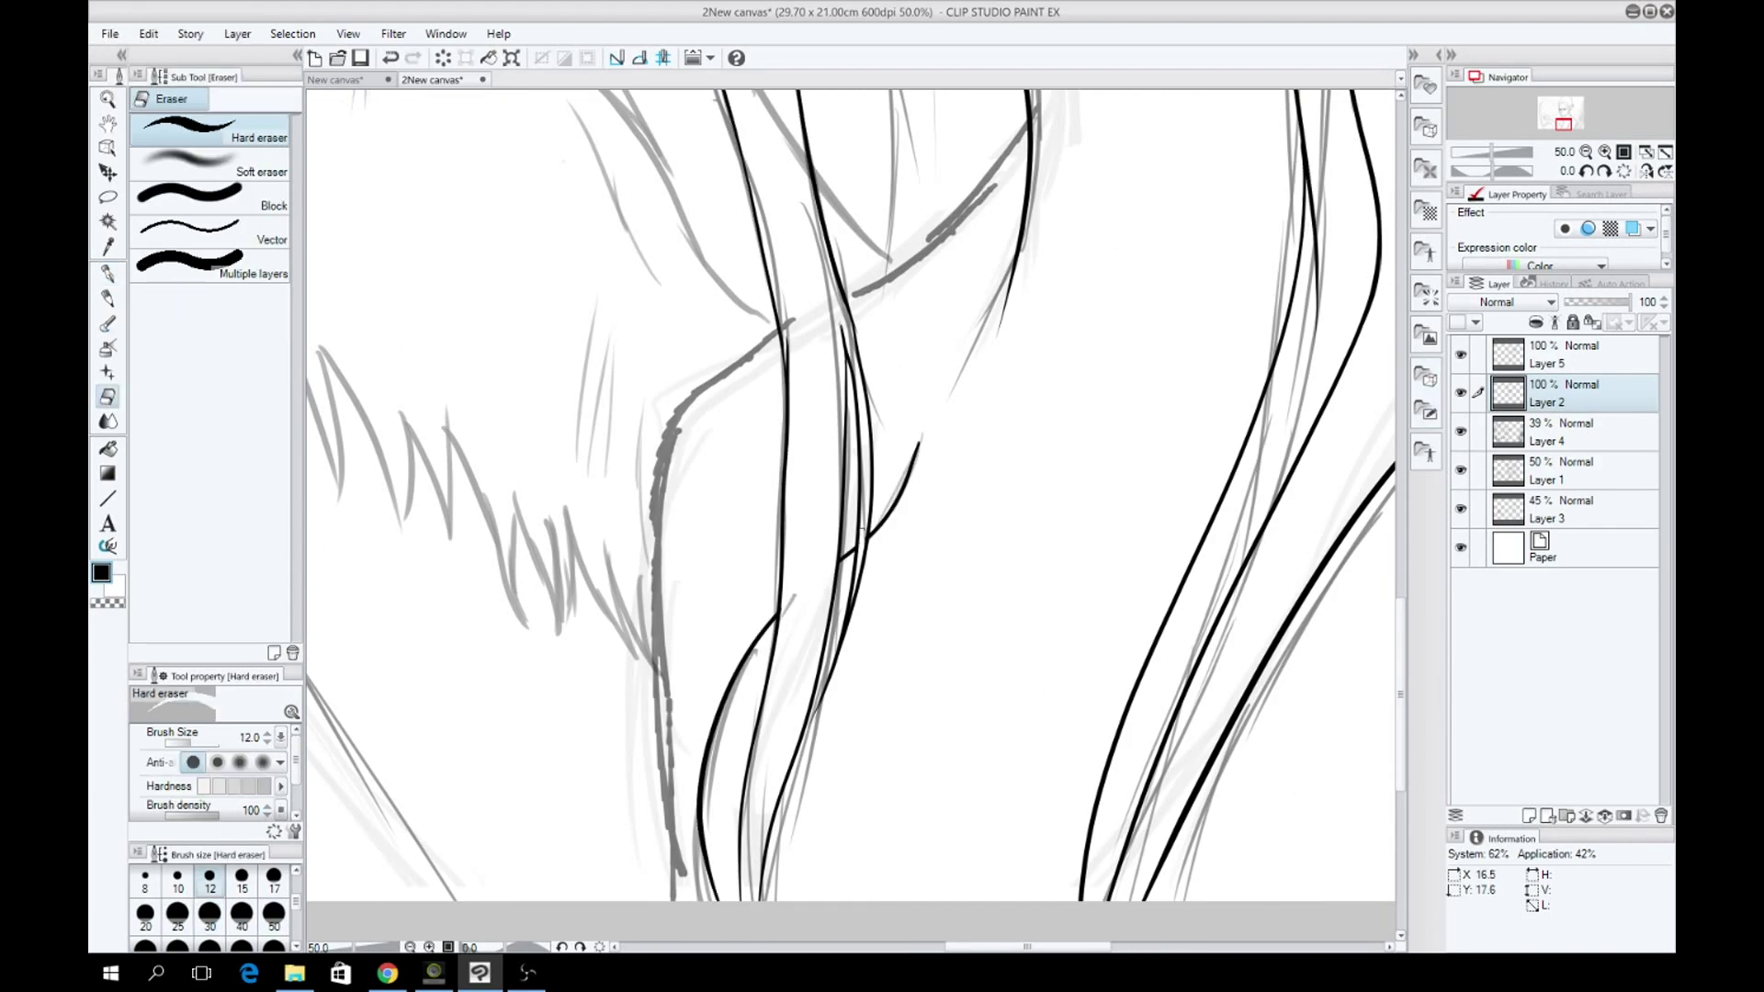
Ink the far shoulder's slope and the outer contour of the far upper arm with the G-pen at size 30.
key(p)
key(ctrl+z)
mouse_move(1020, 203)
mouse_down()
mouse_move(643, 937)
mouse_move(716, 427)
mouse_up()
drag(1400, 661, 1404, 694)
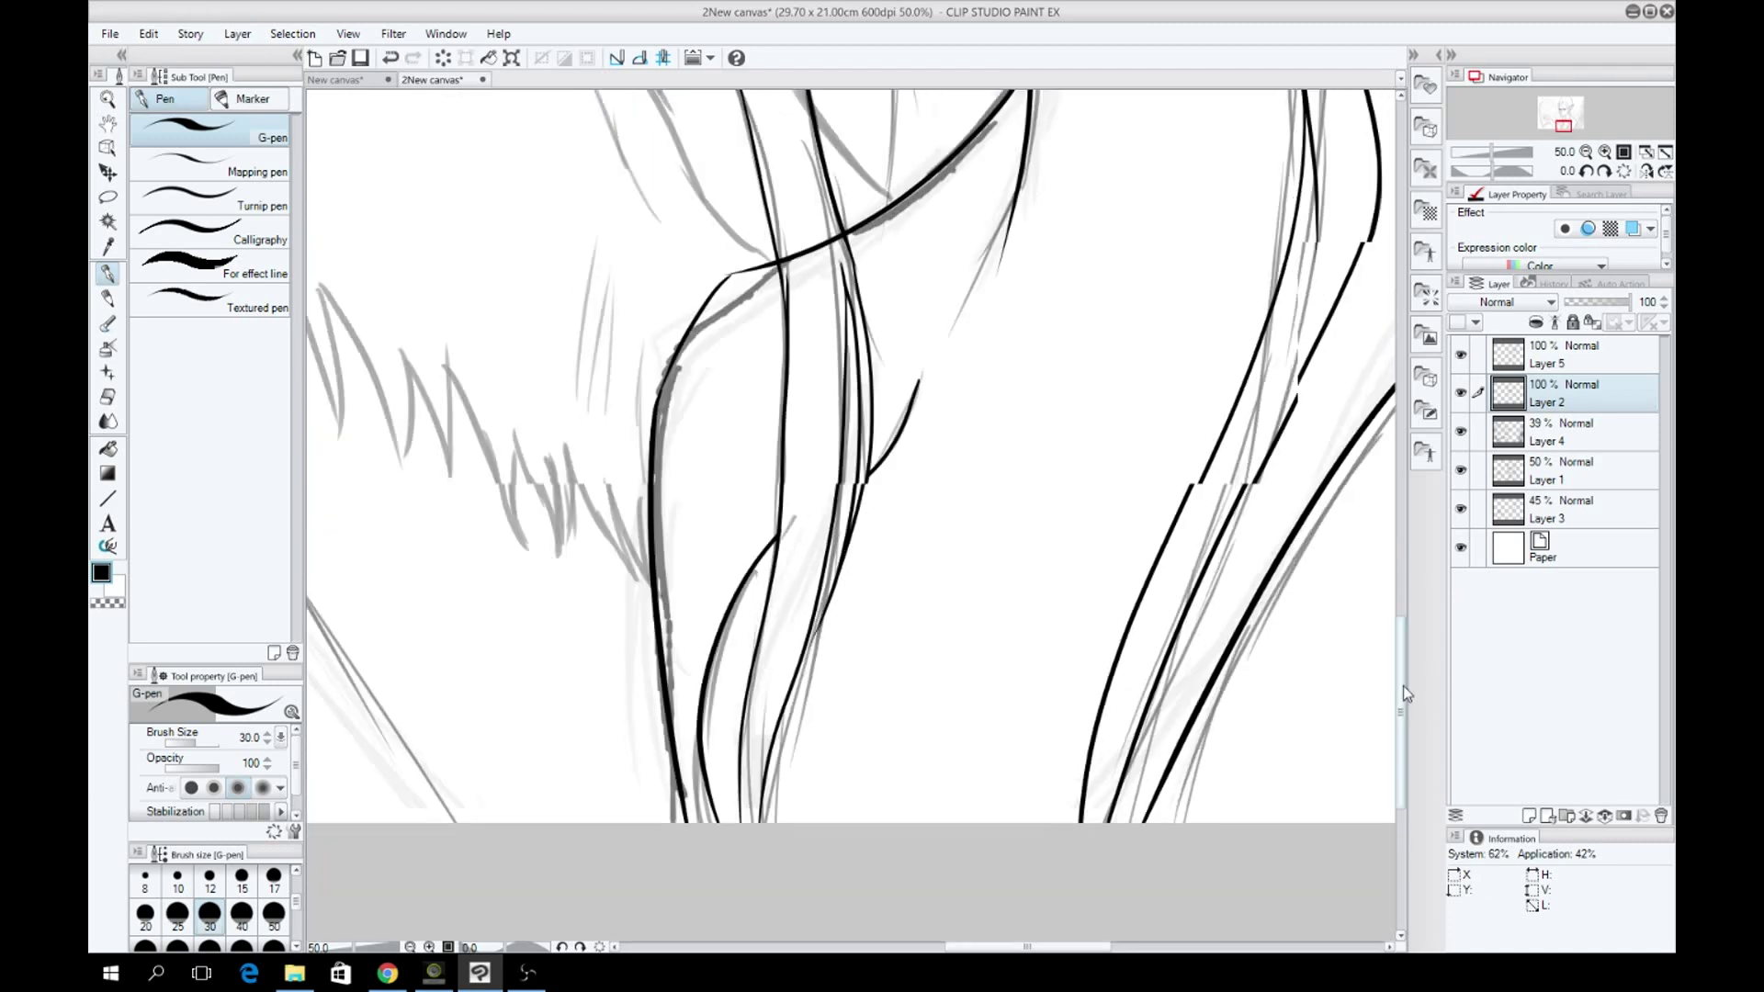
Select Layer 5 and try inking the contours of the raised hand with the G-pen at size 25.
key(ctrl+plus)
click(1582, 367)
key(p)
key(ctrl+z)
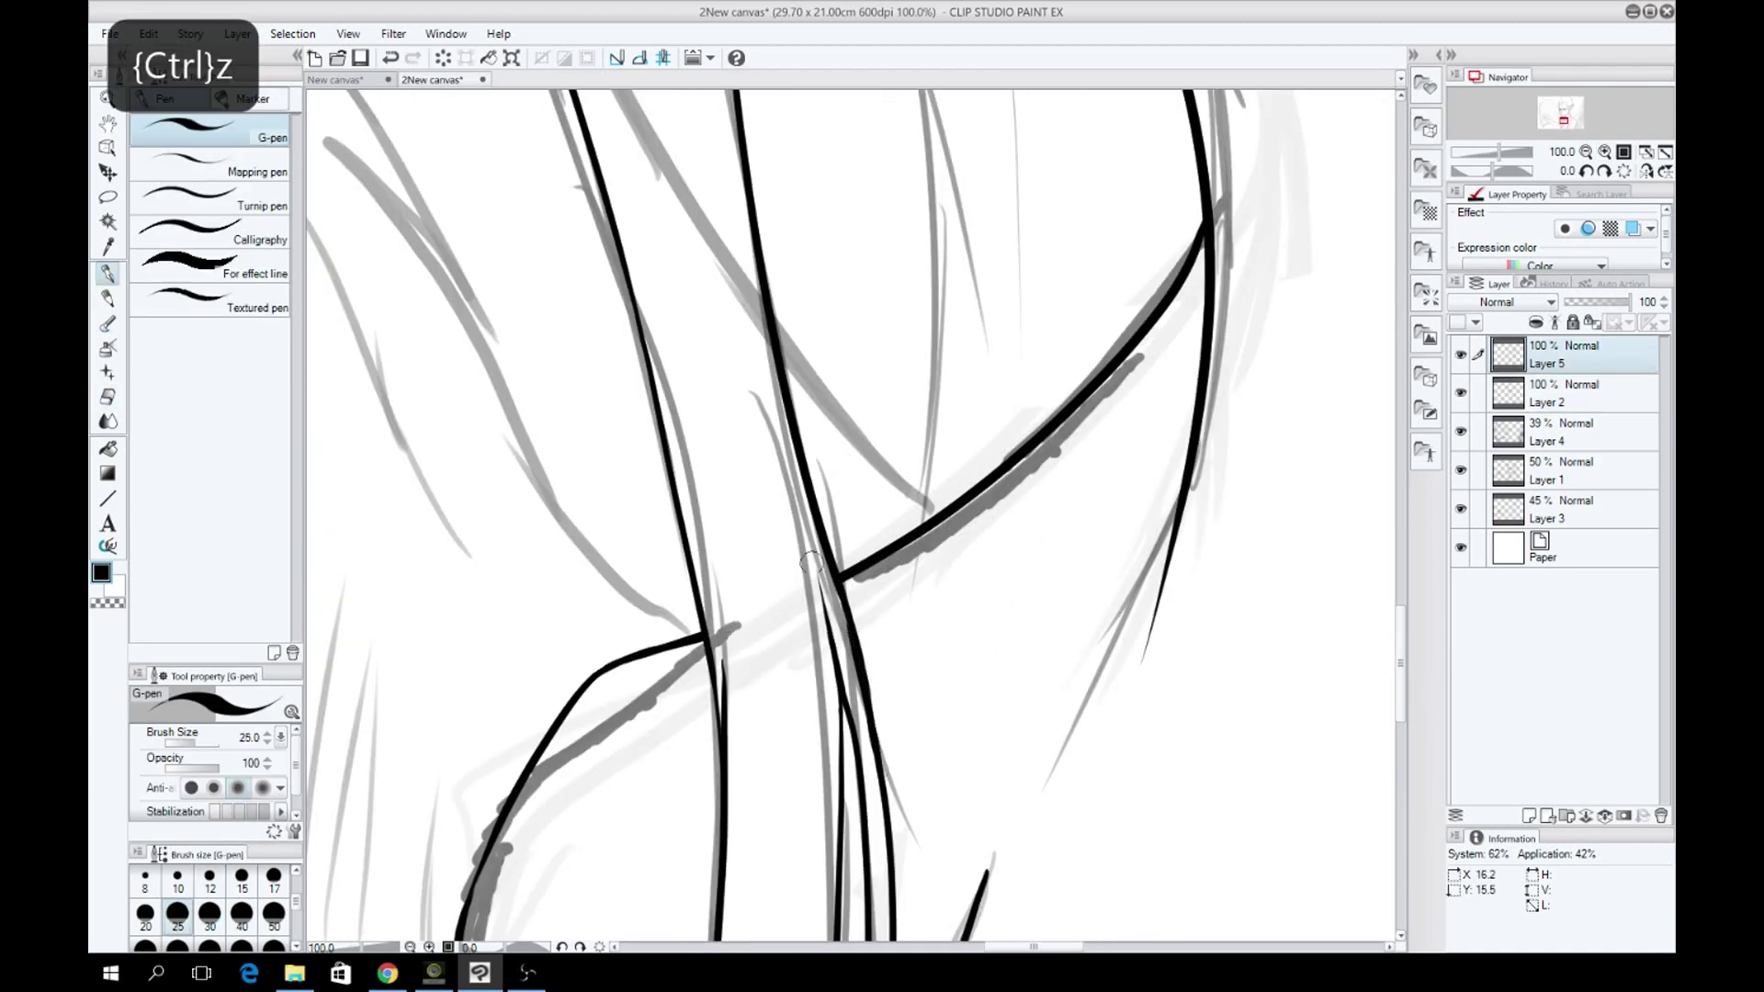
scroll(842, 700, down, 6)
scroll(1399, 654, up, 3)
scroll(693, 364, up, 2)
key(ctrl+z)
drag(1159, 179, 1160, 372)
drag(1160, 373, 1073, 487)
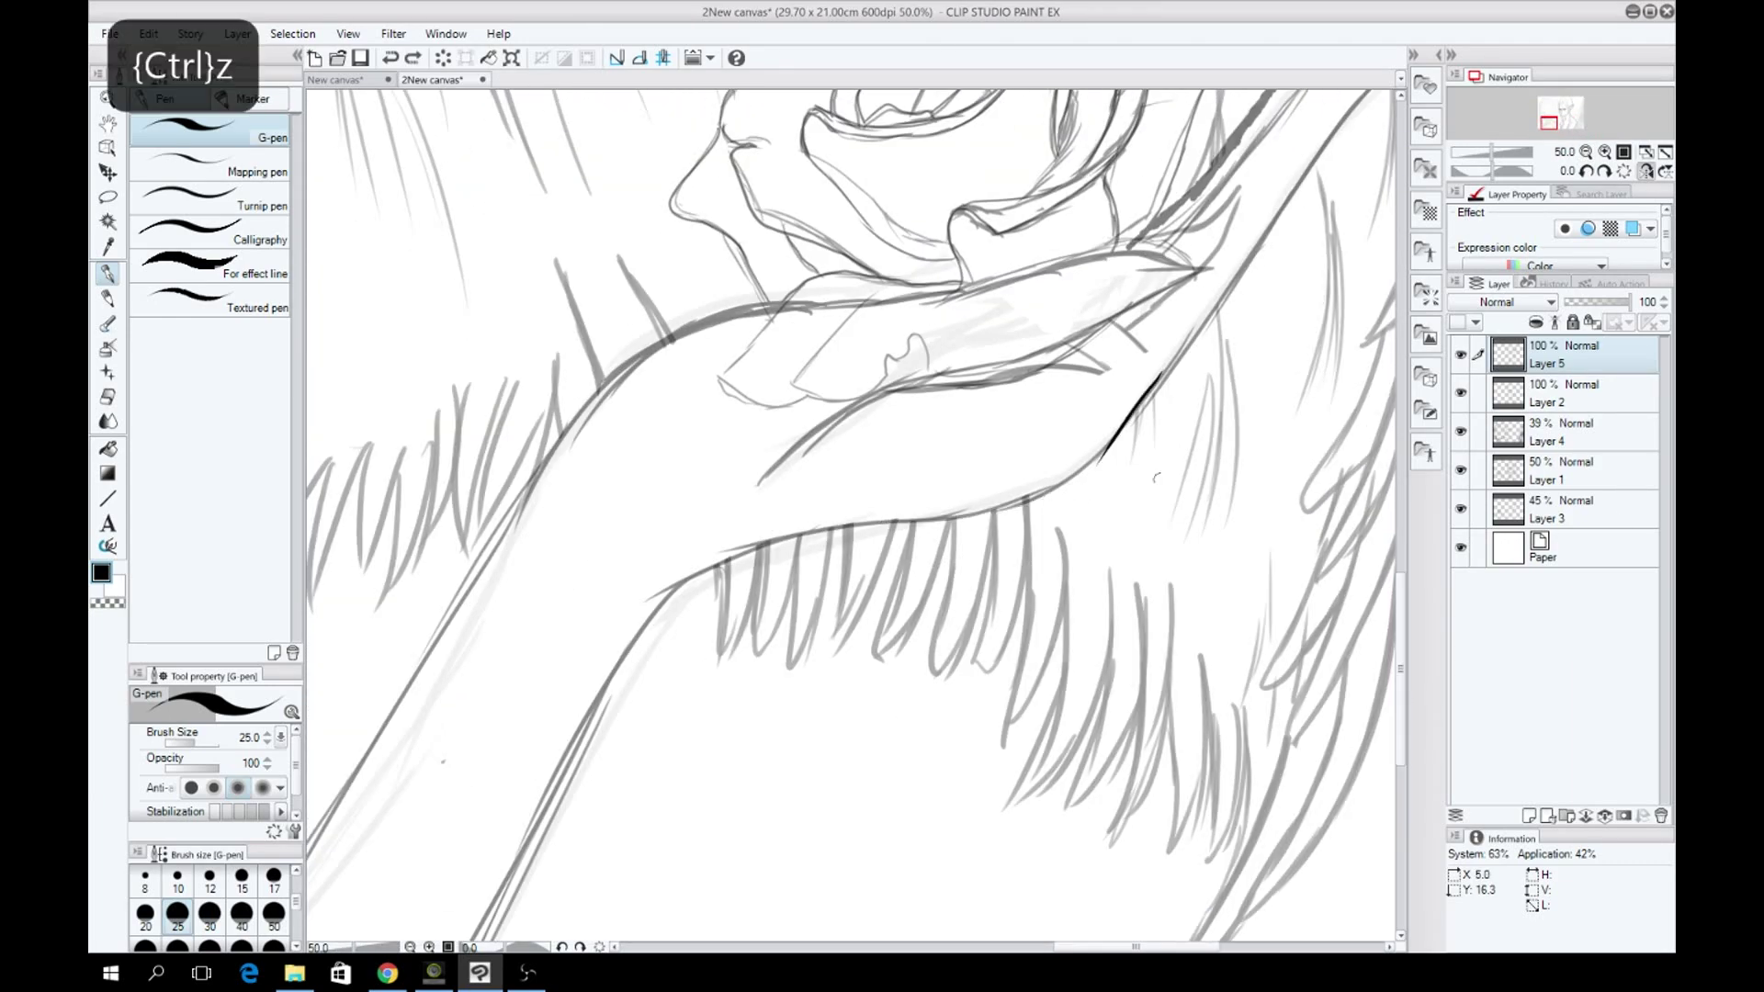
drag(1247, 526, 1351, 525)
drag(675, 418, 836, 312)
key(ctrl+z)
Ink the thumb's outline and the palm lines beneath the rose with the G-pen at size 17.
click(1603, 152)
click(1604, 151)
key(ctrl+y)
click(1586, 151)
key(ctrl+z)
click(1585, 171)
drag(822, 356, 820, 259)
key(ctrl+z)
key(ctrl+z)
mouse_move(894, 912)
mouse_down()
mouse_move(841, 276)
mouse_move(1089, 847)
mouse_up()
click(1604, 171)
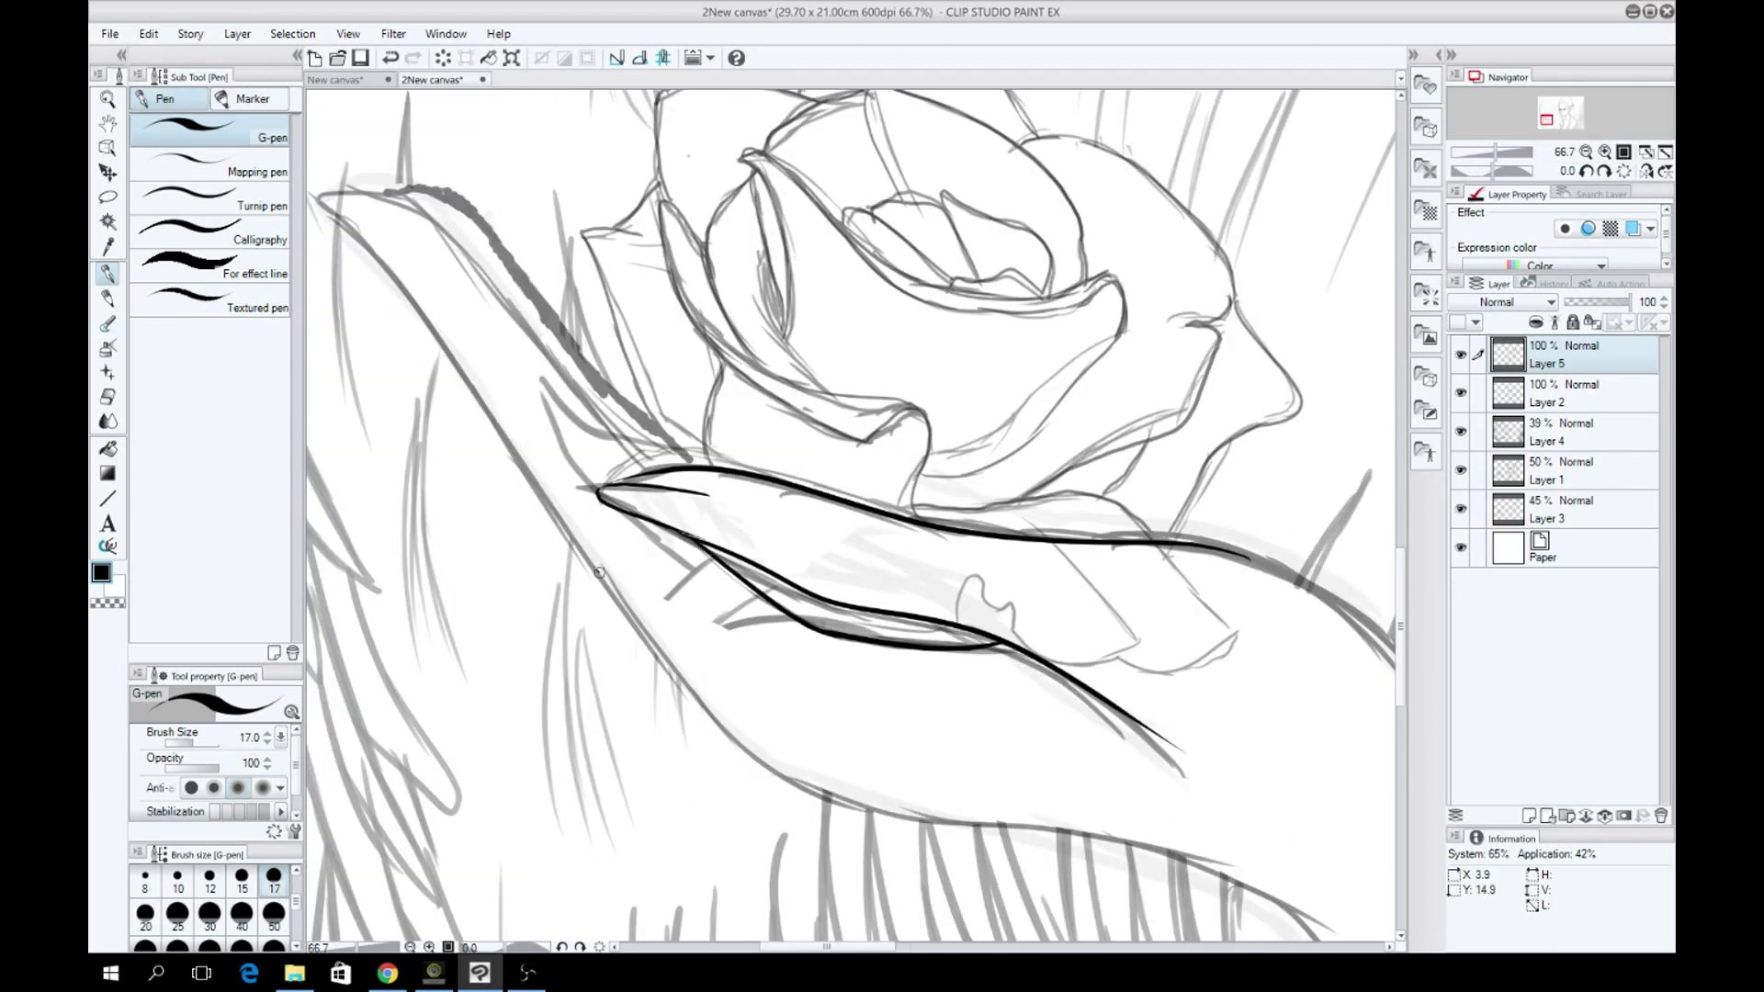
Ink the underside of the hand down to the wrist and the outlines of the extended fingers.
drag(597, 570, 1350, 923)
mouse_move(322, 203)
mouse_down()
mouse_move(374, 202)
mouse_move(643, 469)
mouse_up()
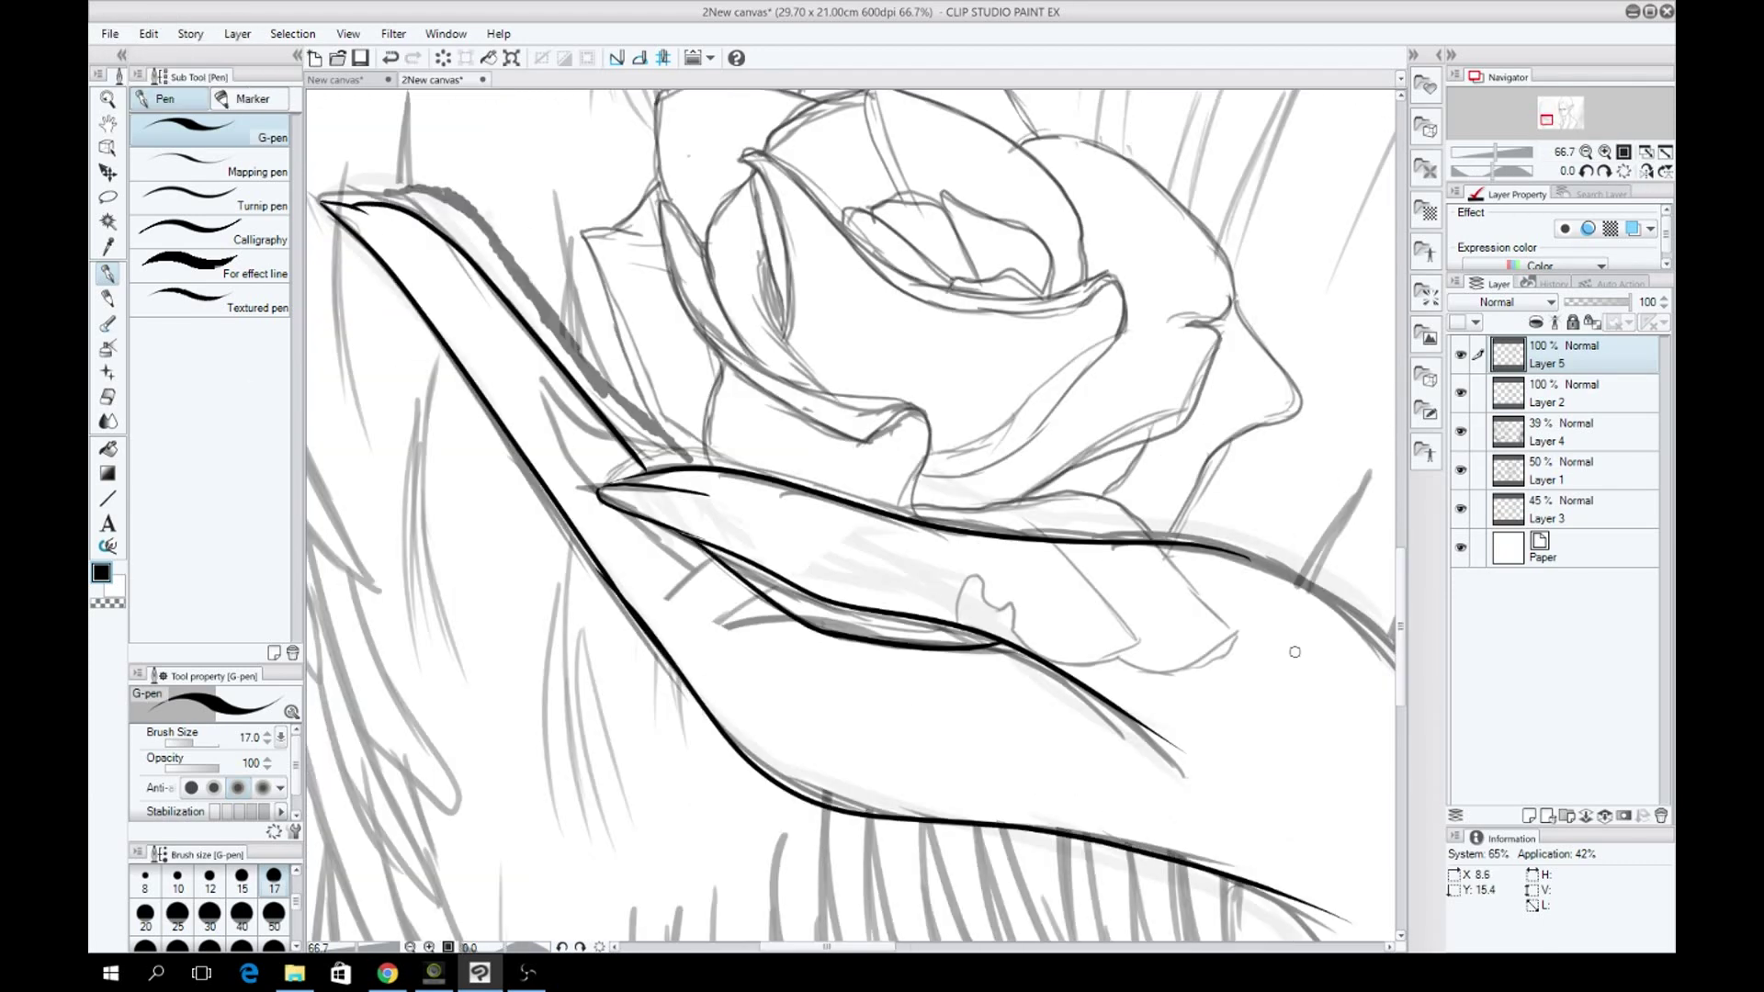
key(ctrl+z)
key(ctrl+z)
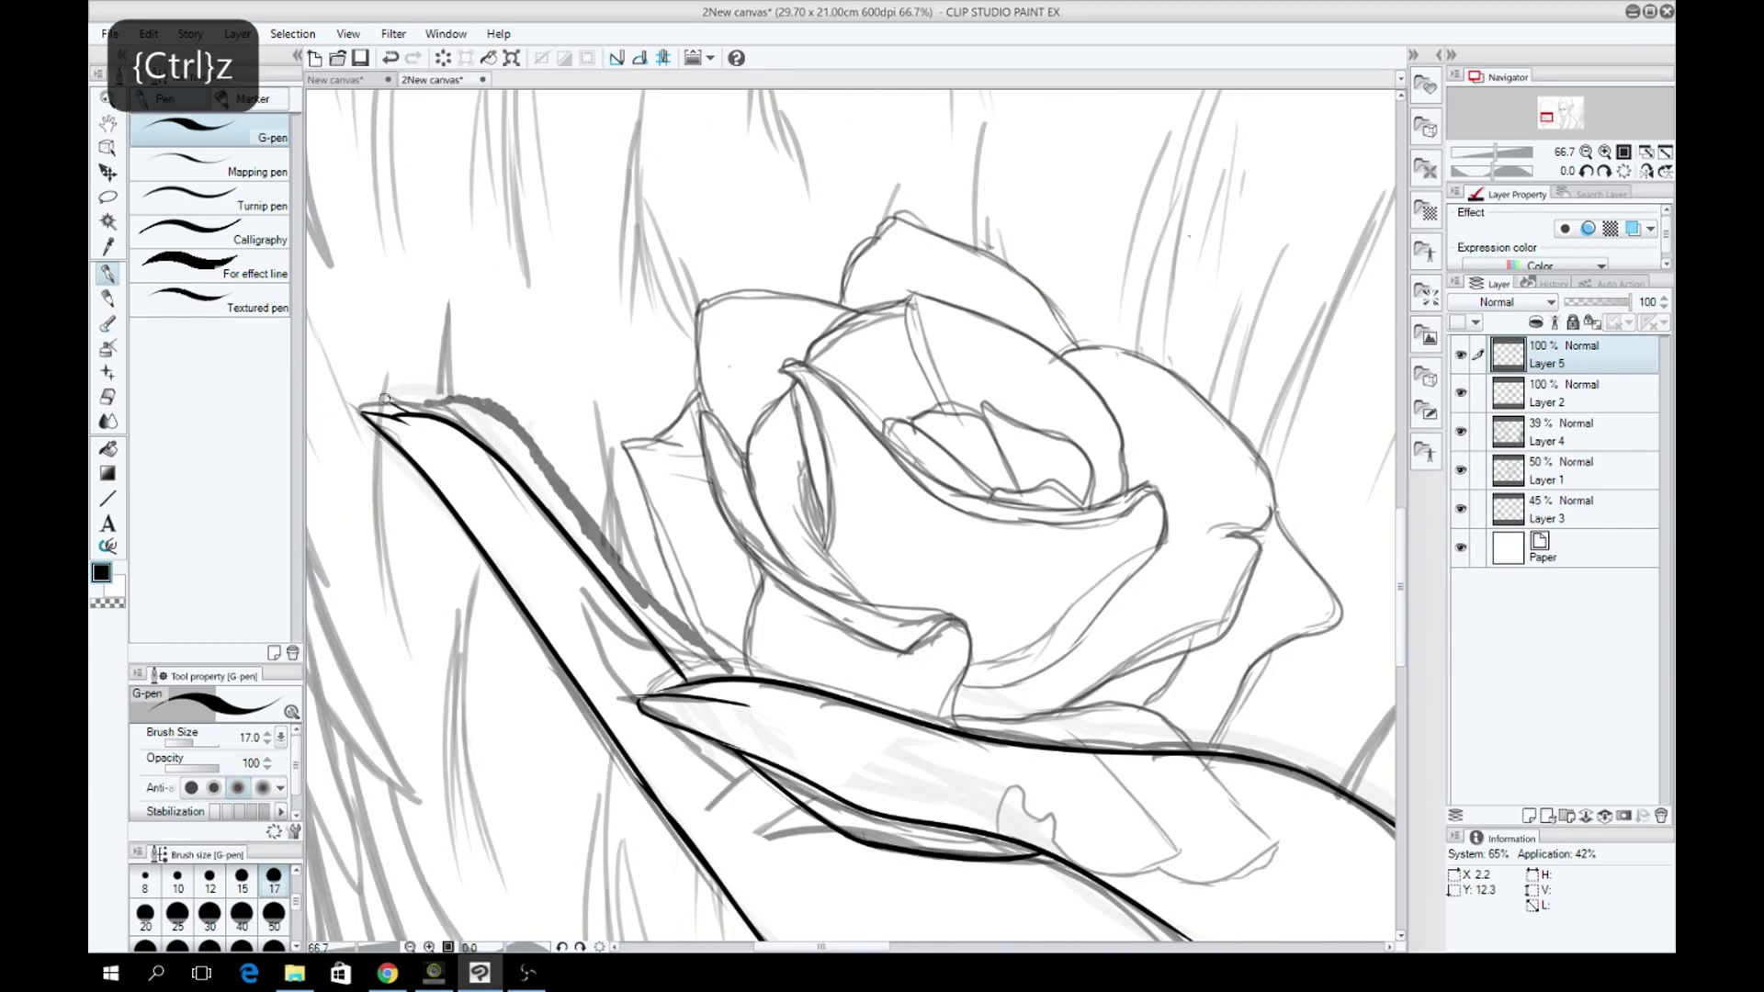
key(ctrl+z)
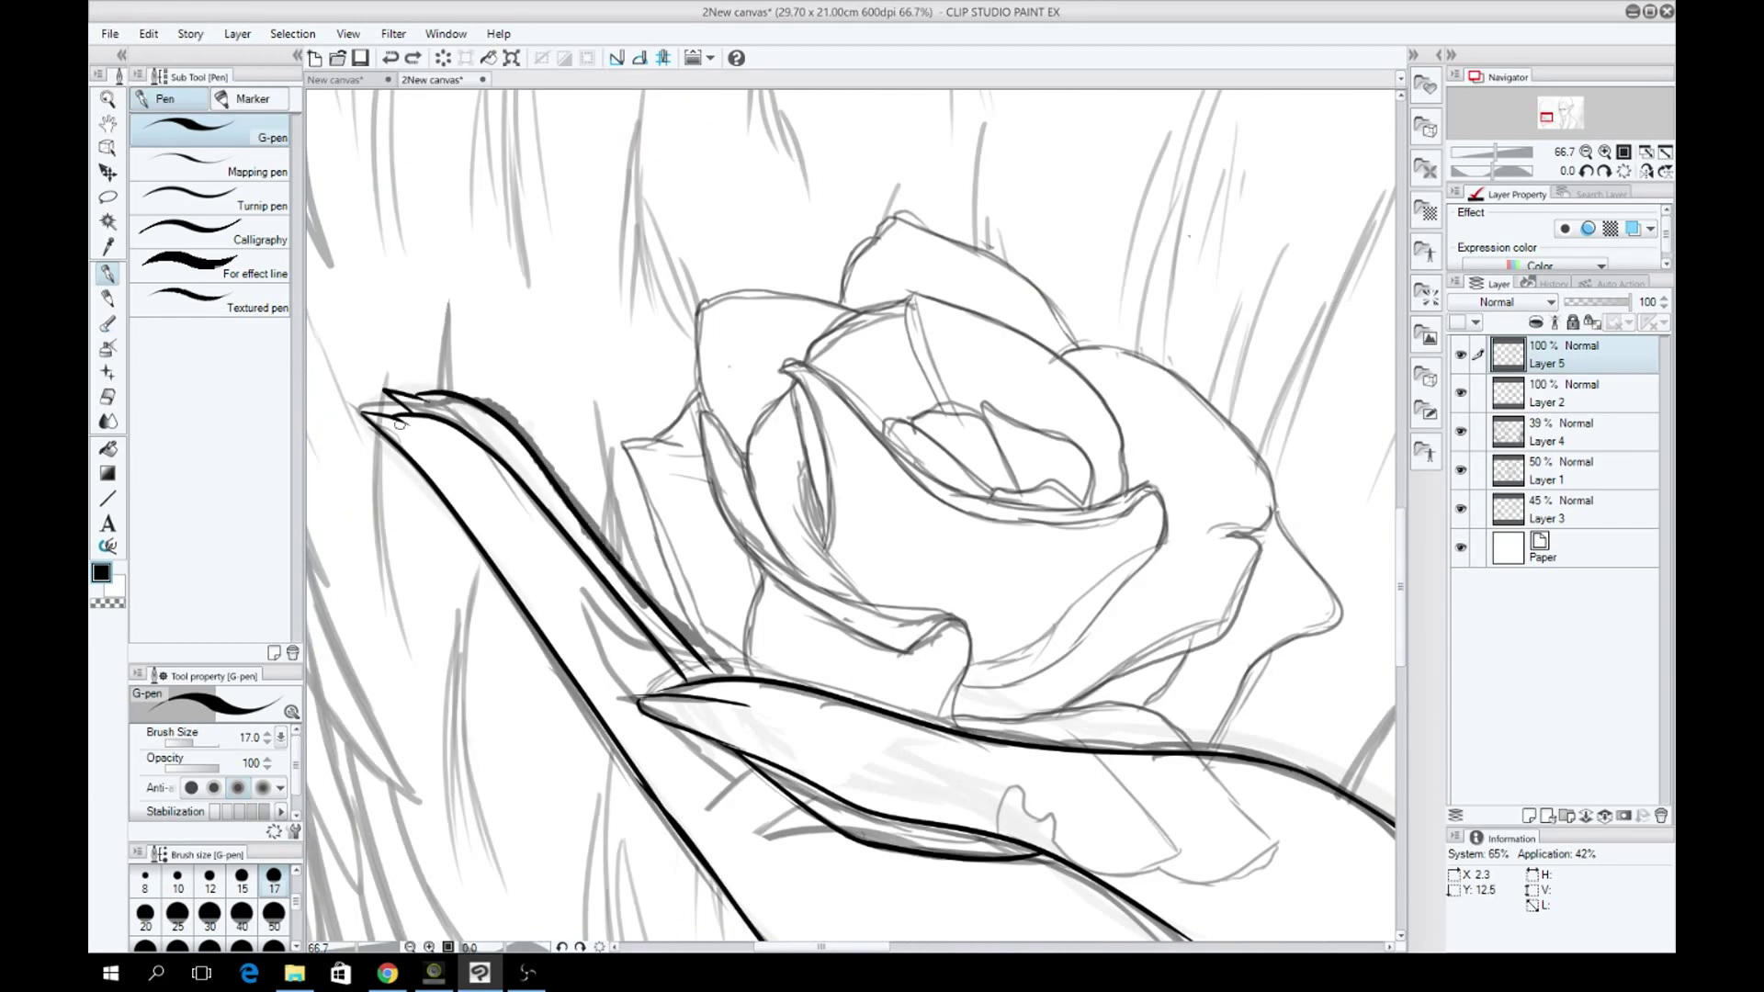
key(ctrl+z)
Add a new layer for the rose and ink its front curled petal with the G-pen at size 12.
drag(857, 948, 874, 955)
click(1529, 816)
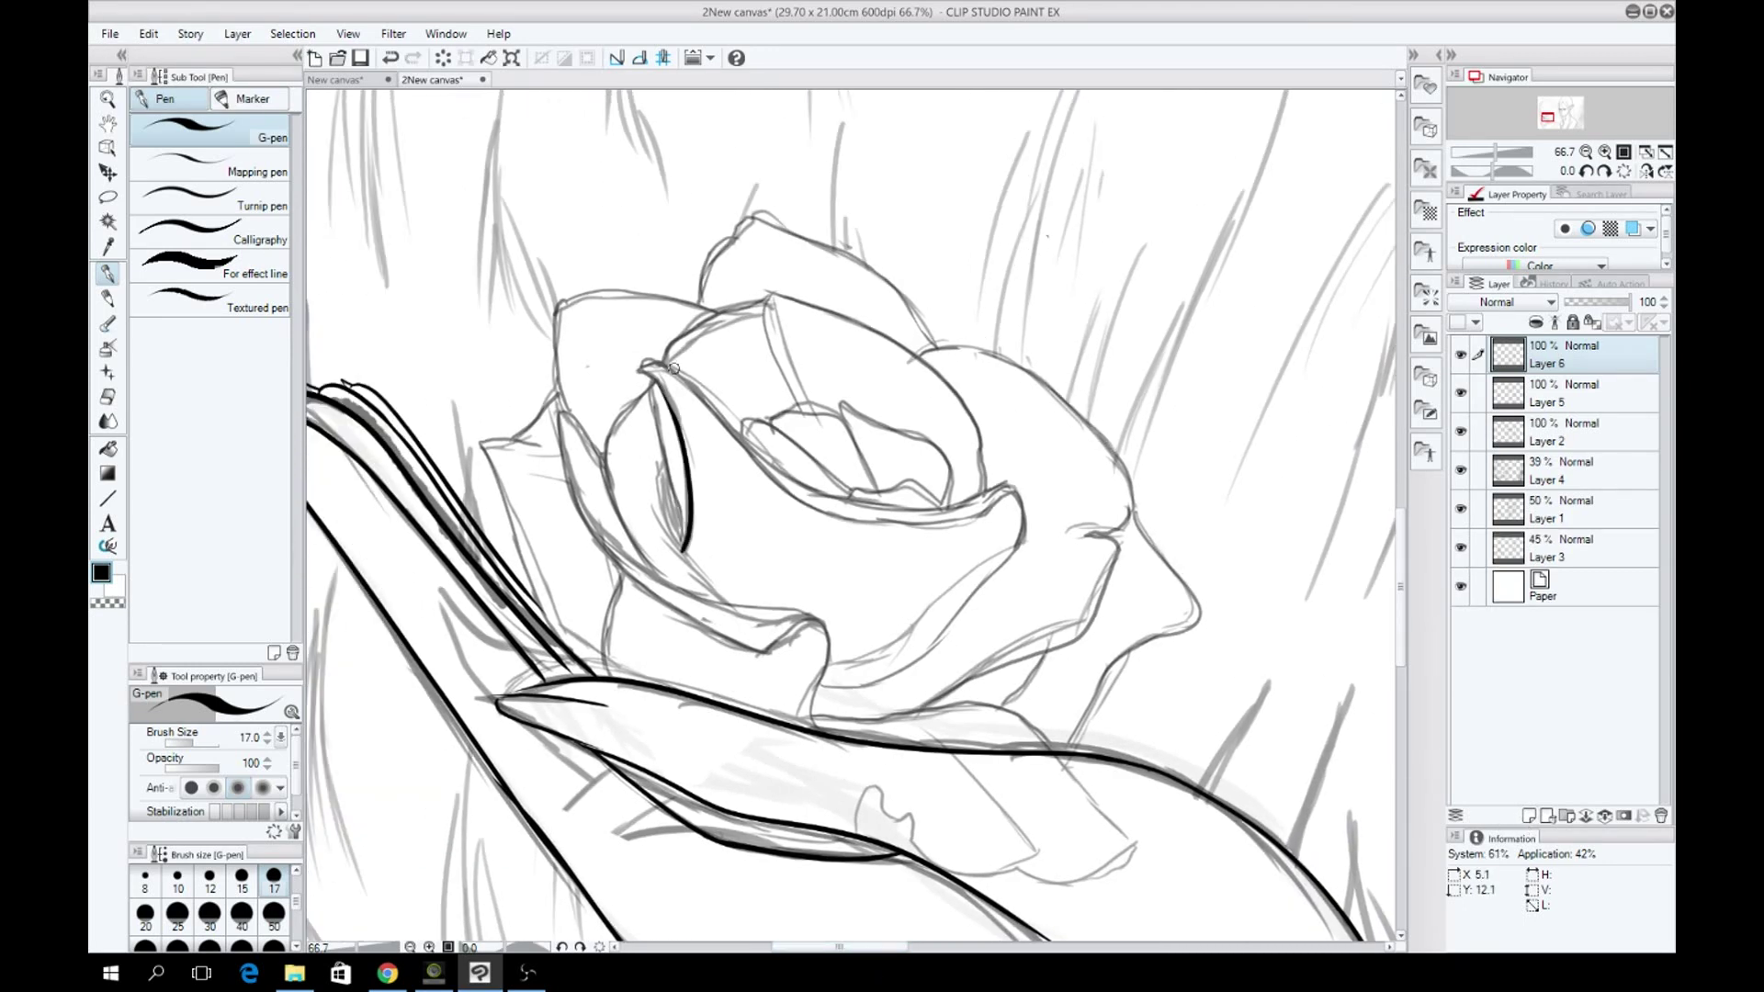
key(ctrl+z)
key(bracketleft)
key(bracketleft)
key(h)
key(ctrl+z)
mouse_move(893, 726)
mouse_down()
mouse_move(909, 642)
mouse_move(1148, 415)
mouse_up()
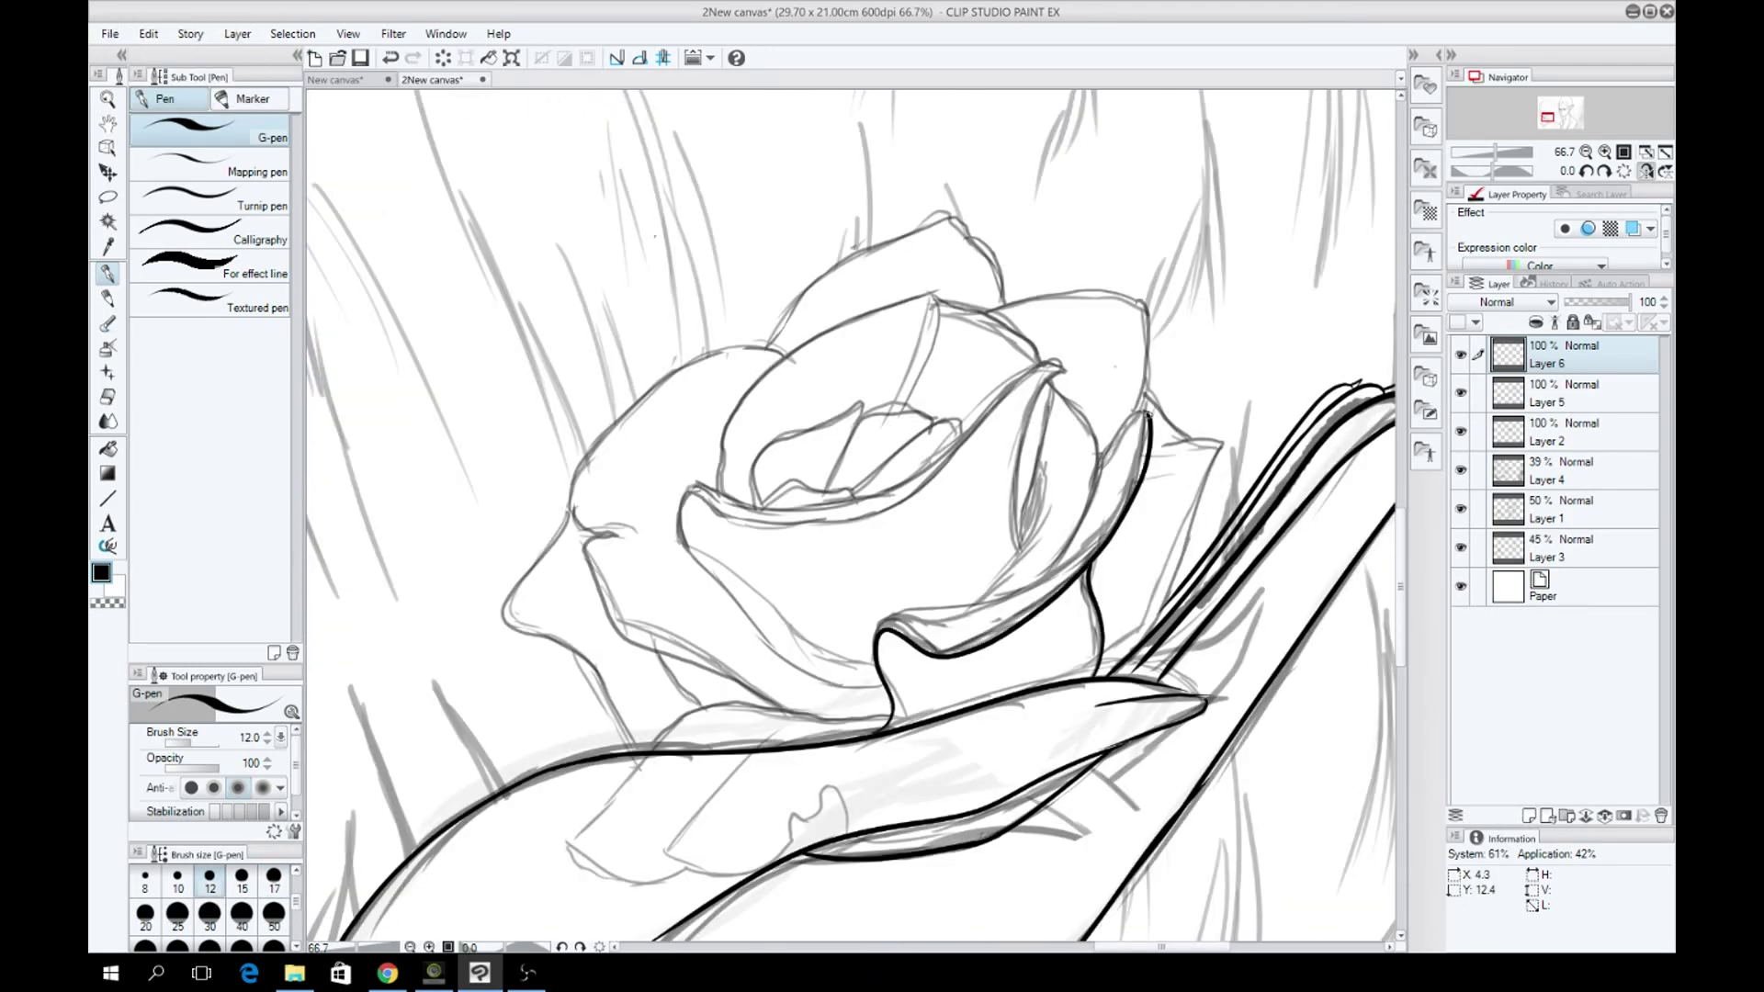
key(ctrl+z)
drag(893, 721, 1148, 415)
key(h)
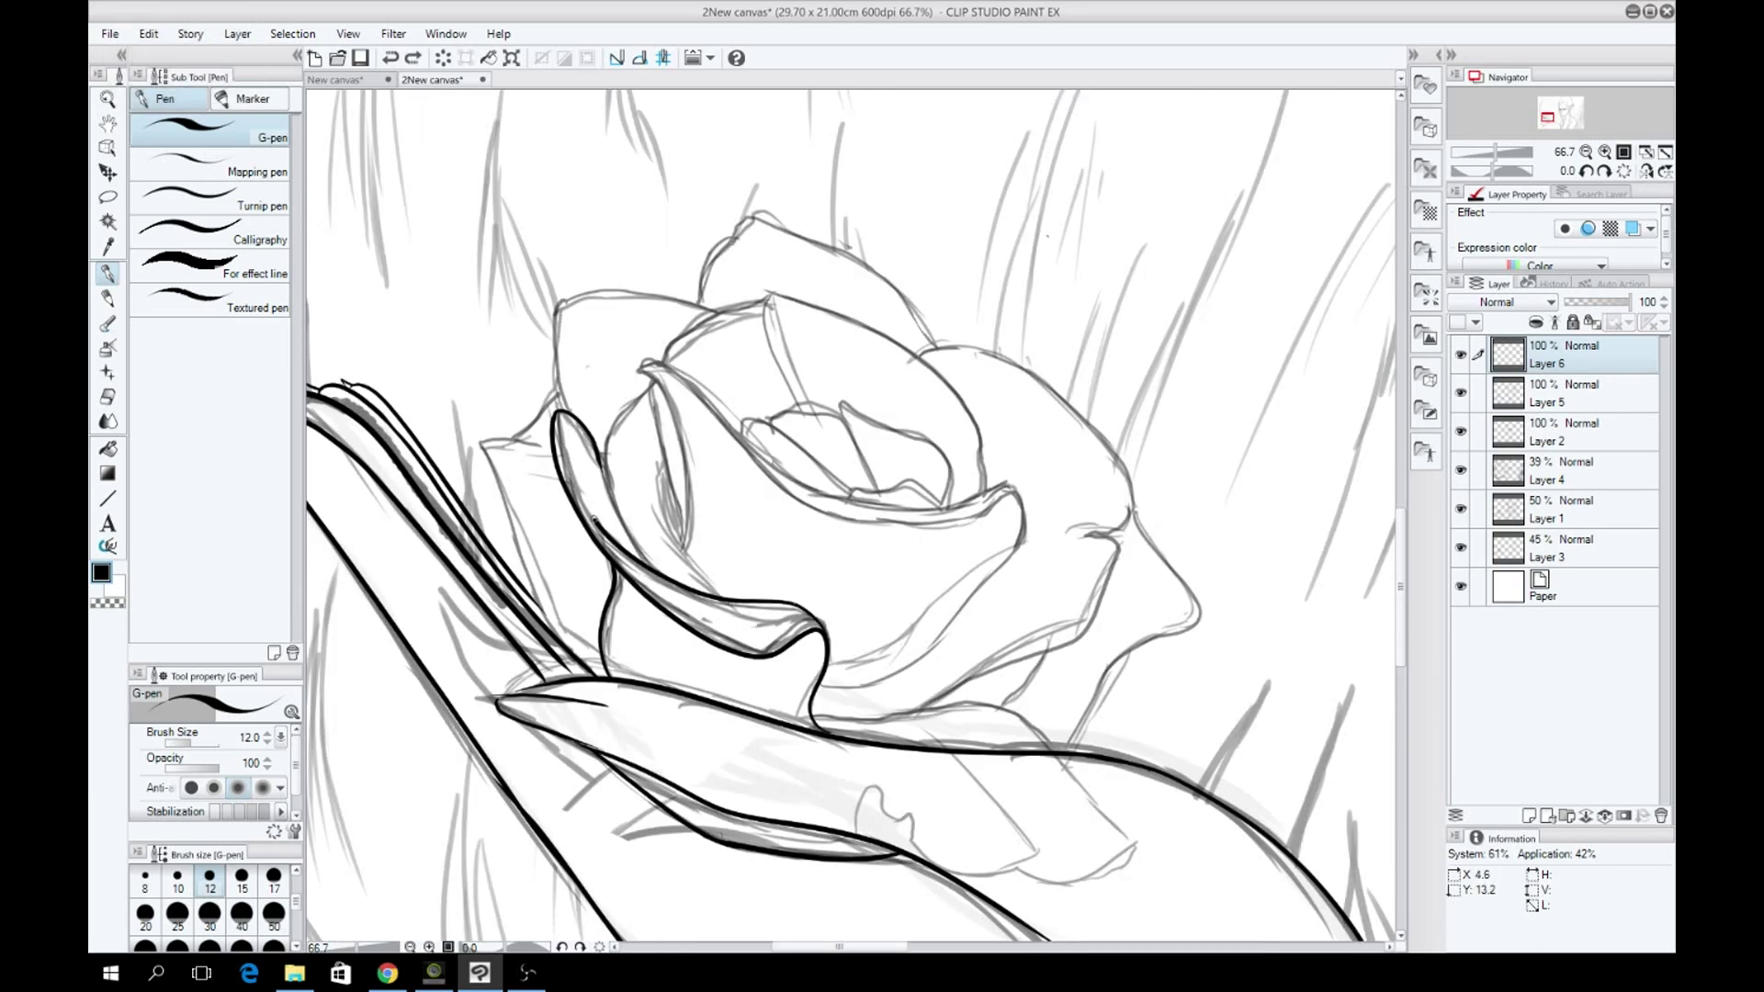
Ink the rose's outer petals on the finger side, the inner folded petal and the lower rim of the large front petal.
click(1604, 171)
click(1603, 171)
click(1604, 171)
click(1604, 170)
click(1604, 171)
click(1604, 171)
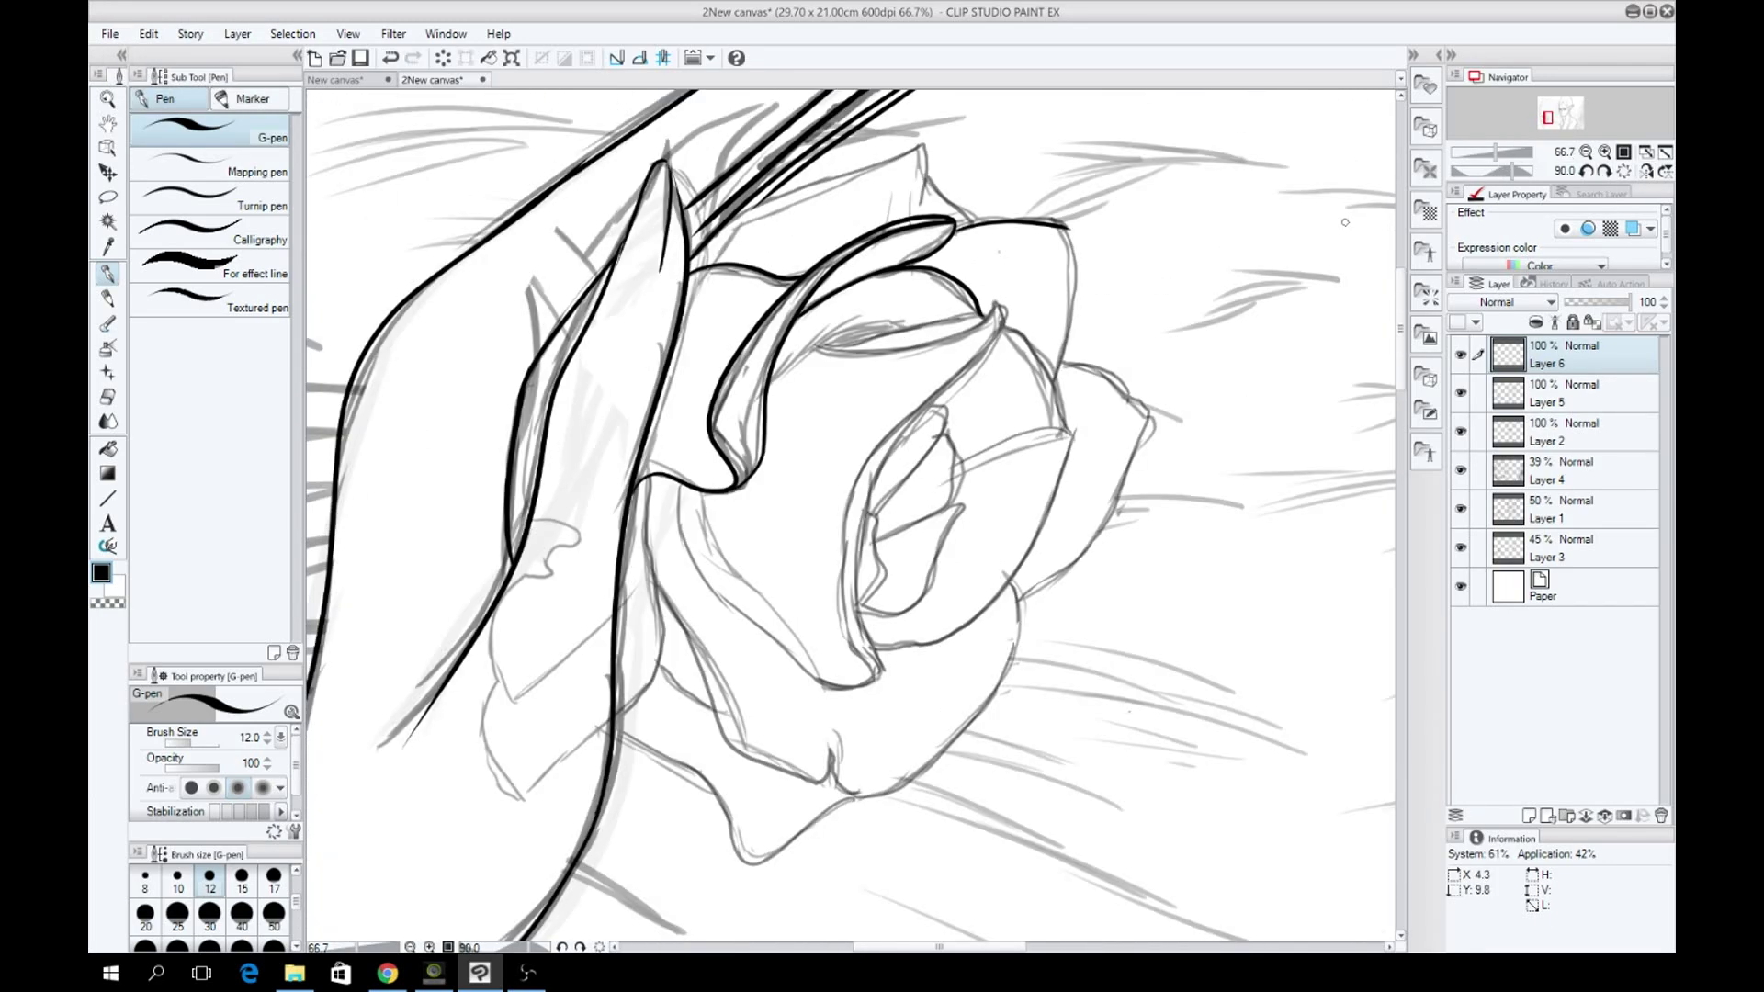
key(minus)
key(minus)
key(minus)
key(minus)
key(minus)
key(ctrl+z)
key(minus)
key(ctrl+z)
drag(654, 380, 682, 547)
drag(827, 661, 1017, 545)
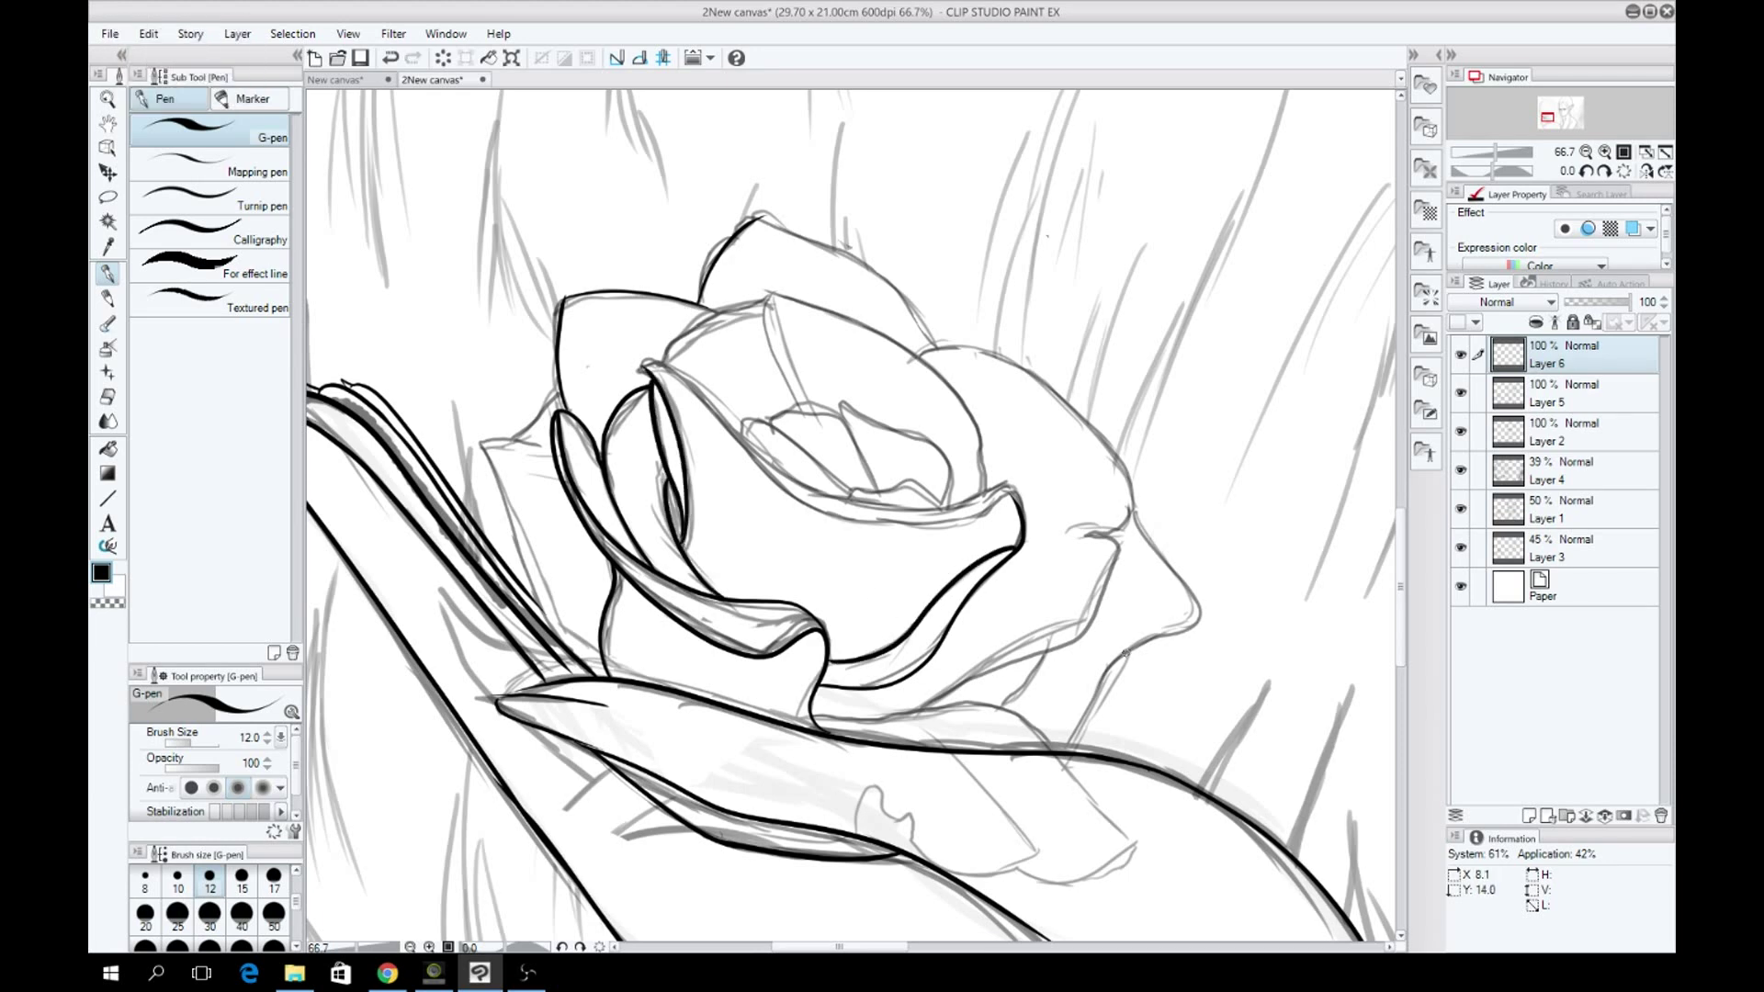
Ink the rose's pointed back petal, the rim of the central bud and the upper edge of the front petal.
key(asciicircum)
key(asciicircum)
key(asciicircum)
key(asciicircum)
key(asciicircum)
key(asciicircum)
key(ctrl+z)
drag(868, 684, 851, 513)
key(ctrl+z)
key(ctrl+z)
key(minus)
key(minus)
key(minus)
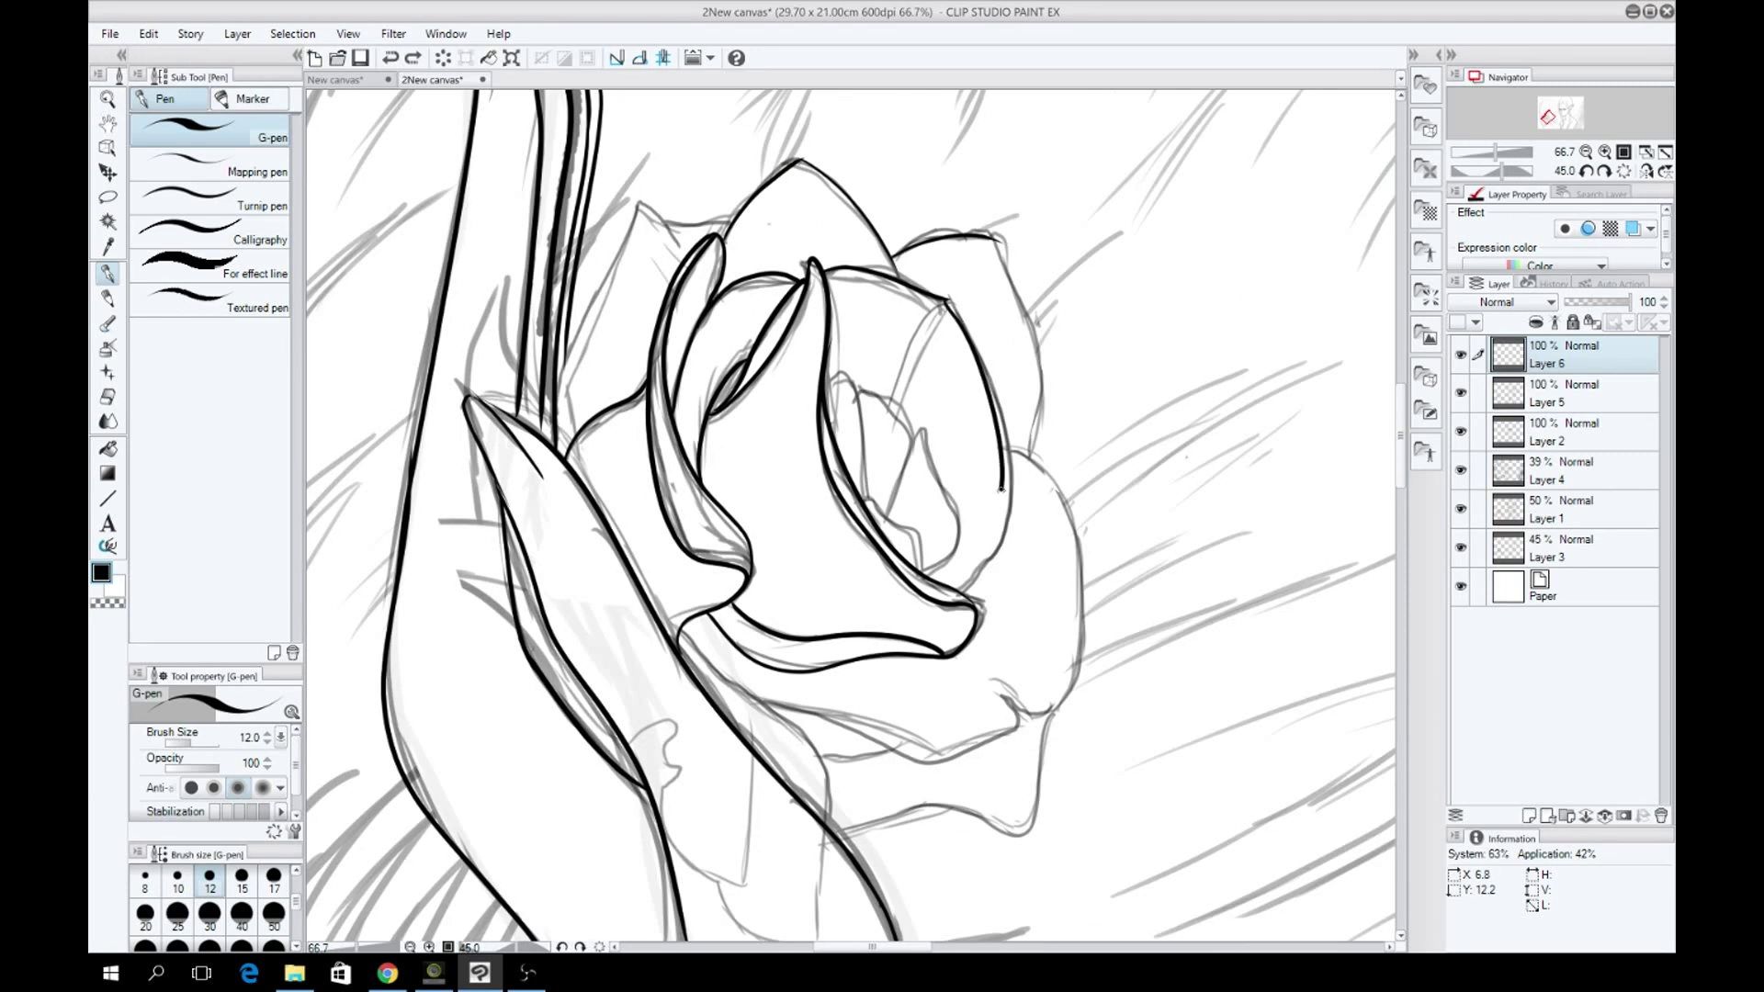
With Layer 1 hidden, ink the rose's lower petals, the large outer petals on the wrist side and the small central petals.
key(minus)
key(minus)
key(minus)
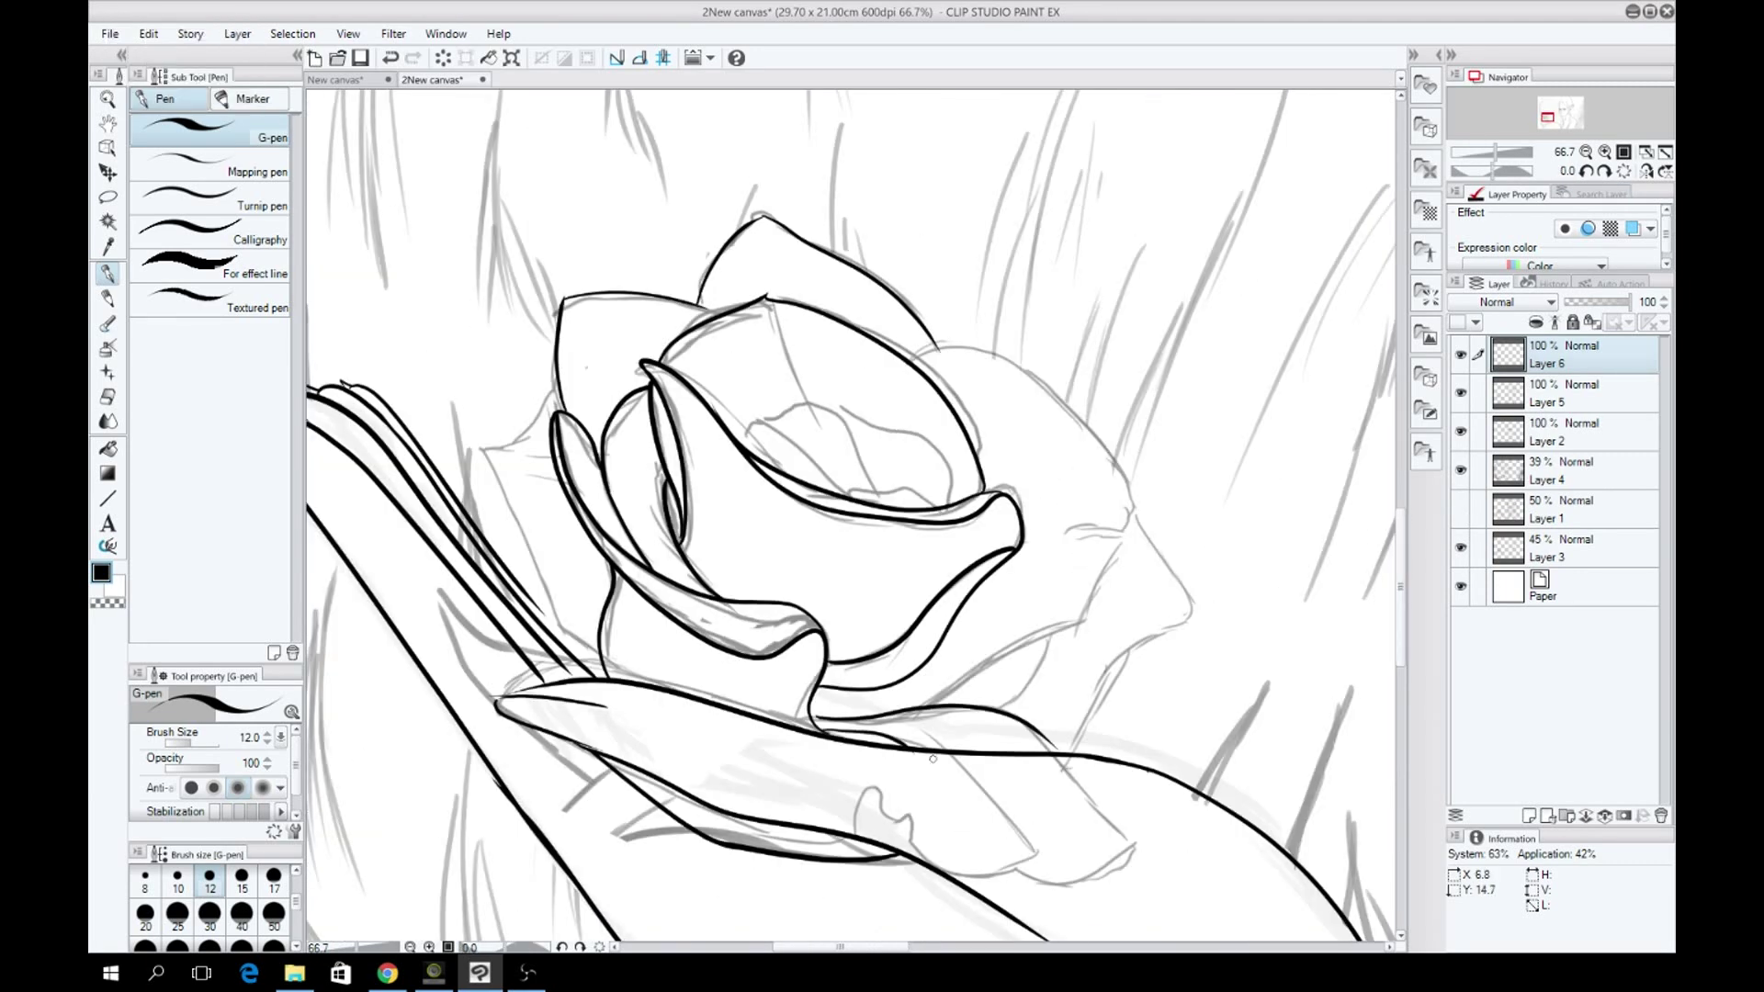
key(ctrl+z)
drag(1003, 645, 1051, 710)
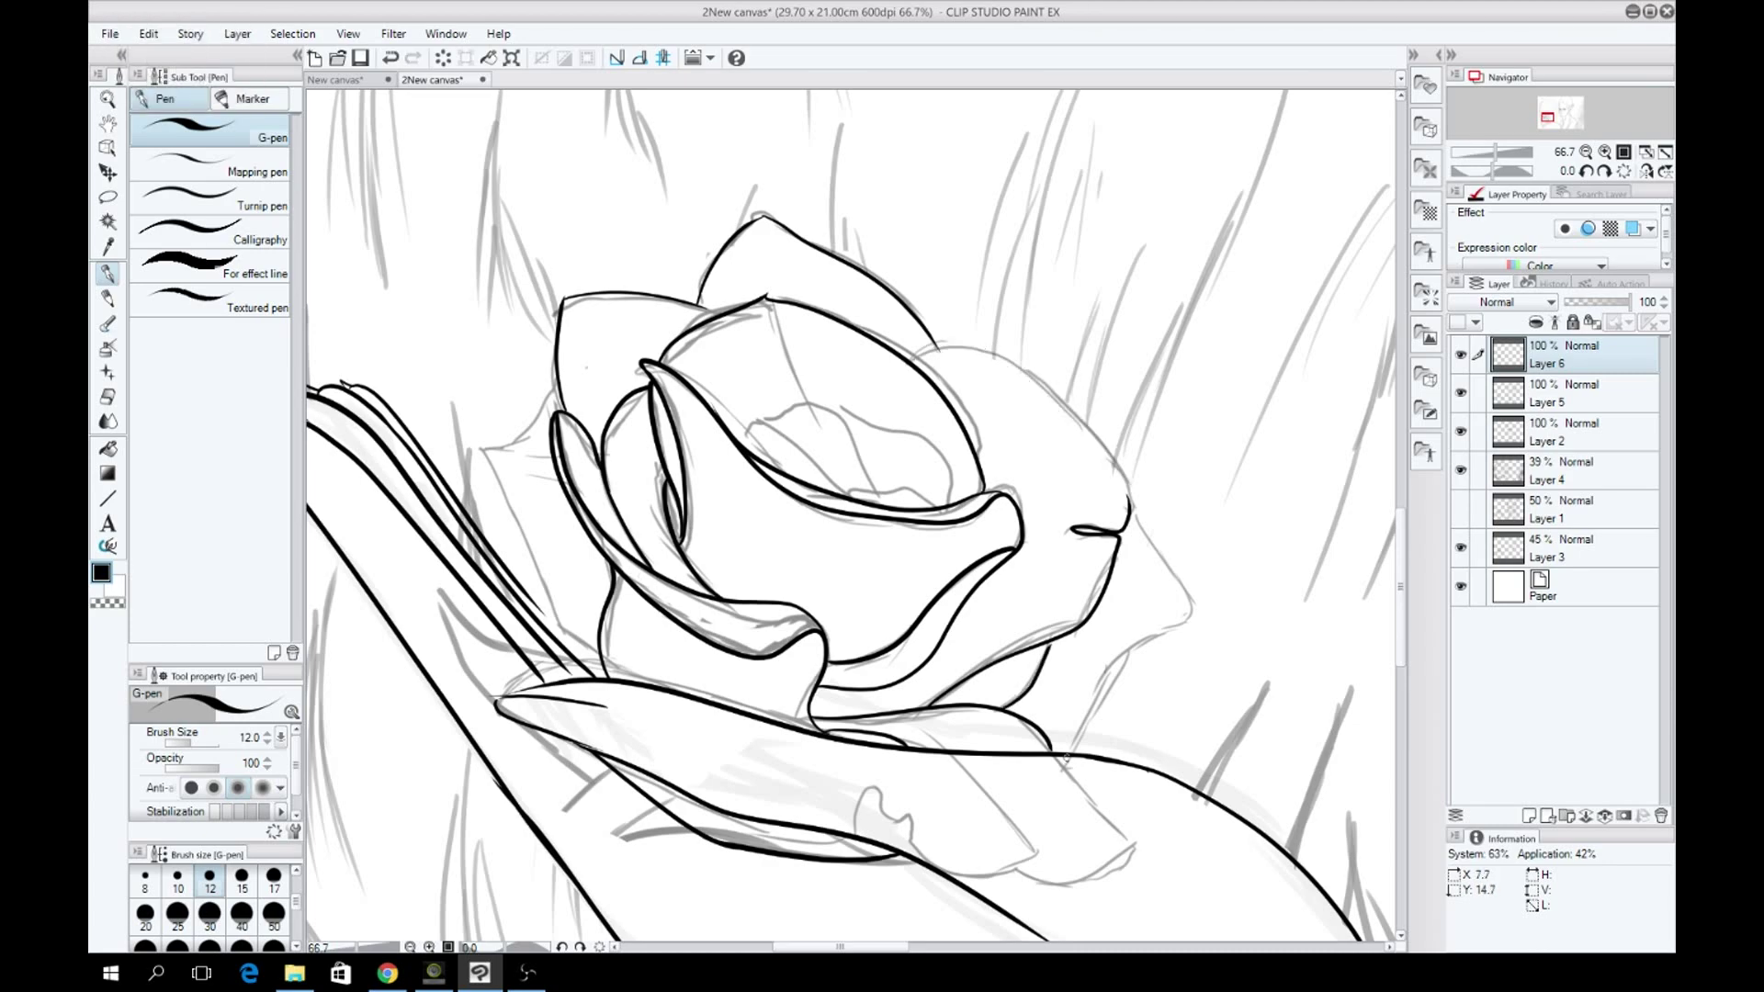
drag(831, 397, 750, 422)
drag(850, 489, 921, 501)
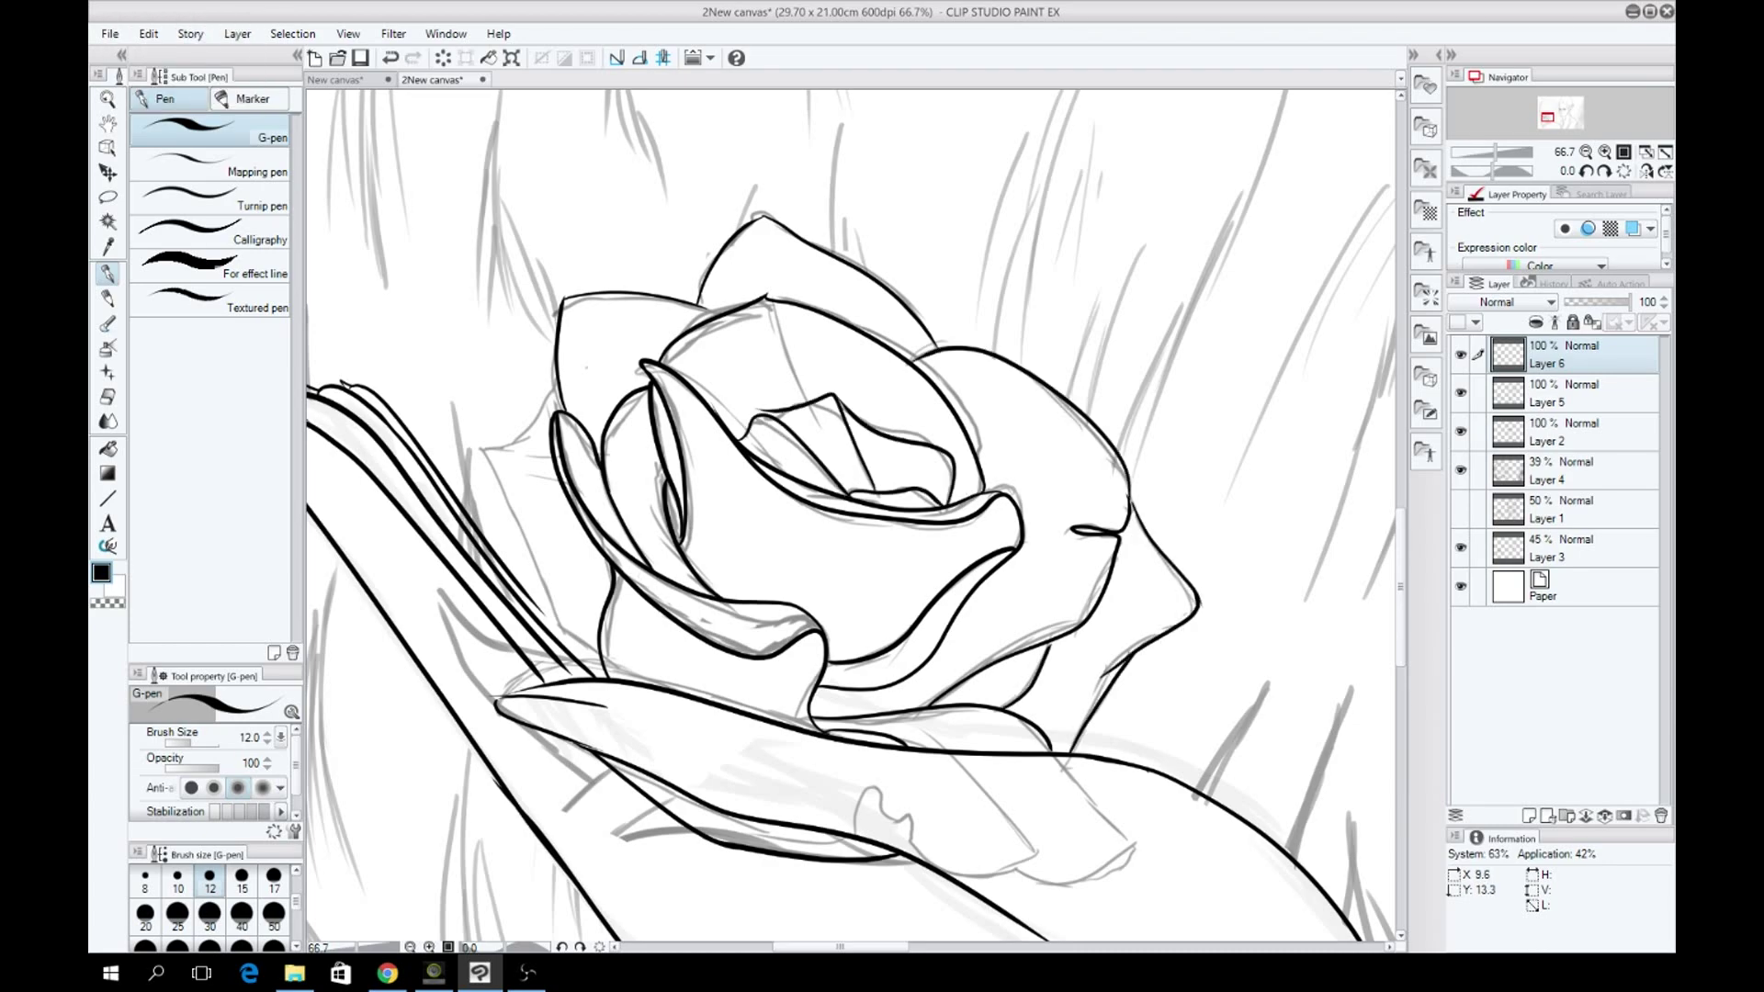
Select Layer 5 and ink both contours of the forearm below the wrist with the G-pen at size 12.
key(ctrl+z)
scroll(548, 618, down, 2)
drag(1195, 919, 988, 551)
key(ctrl+z)
key(ctrl+z)
scroll(849, 404, up, 1)
drag(1010, 735, 965, 542)
key(ctrl+z)
key(ctrl+z)
key(ctrl+z)
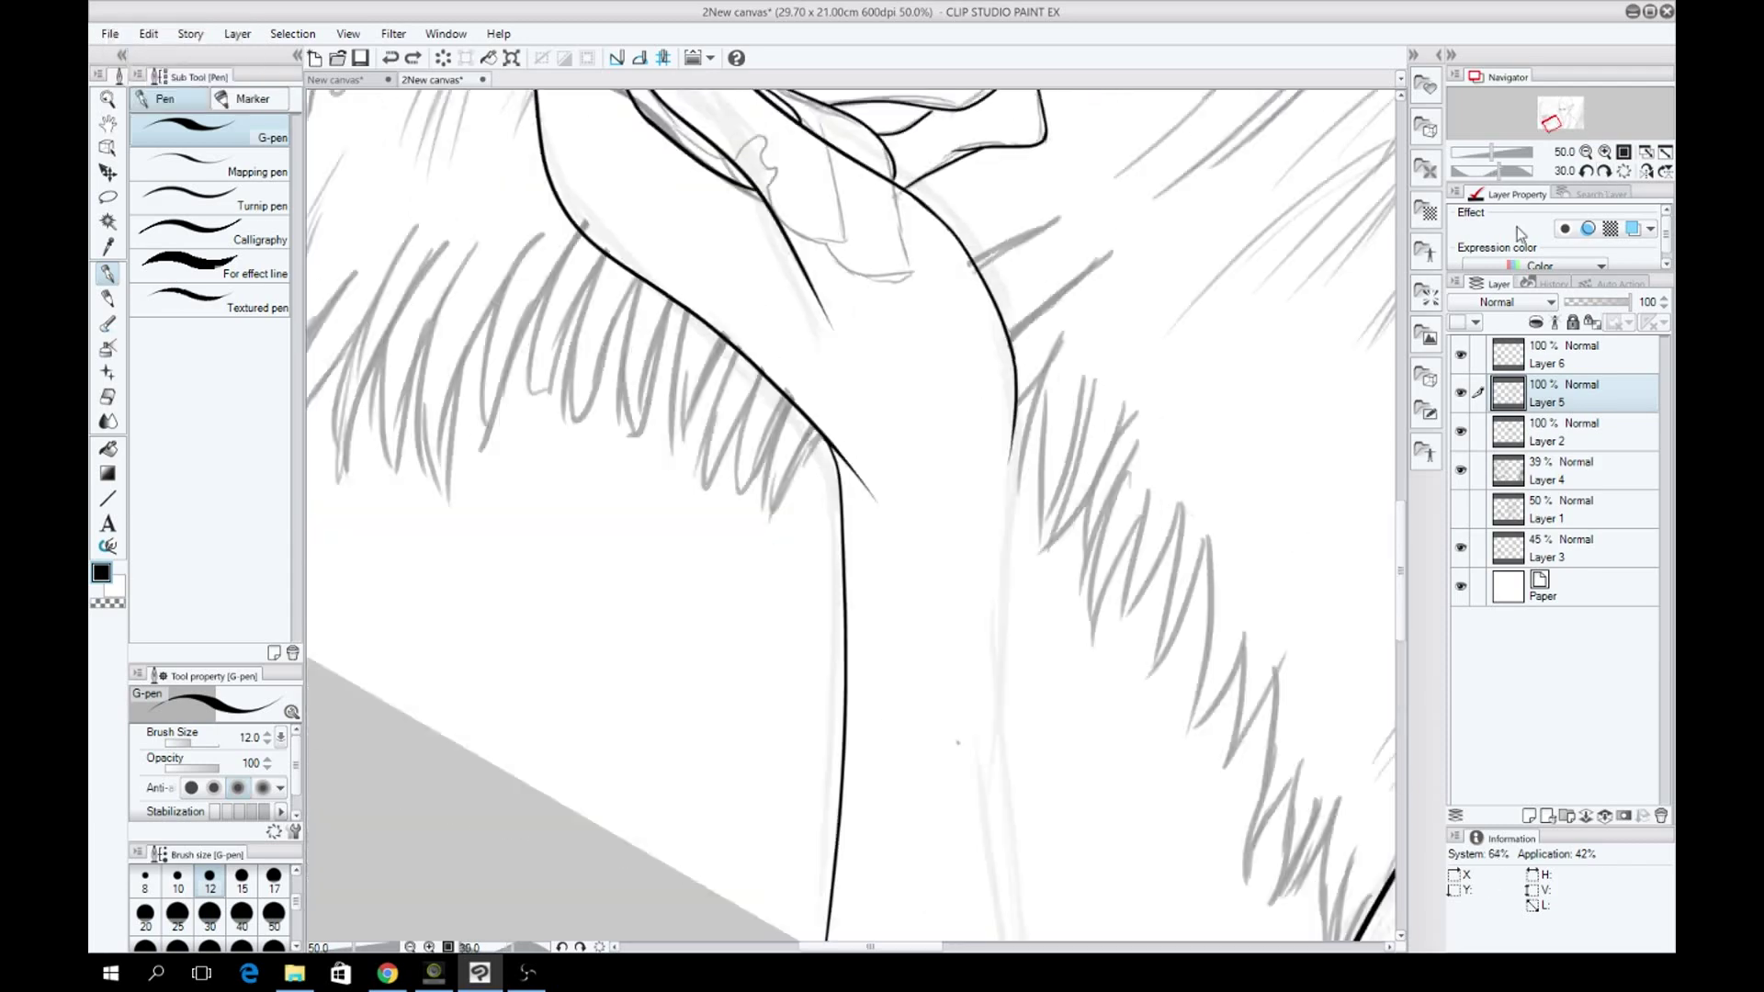
key(ctrl+z)
click(1587, 152)
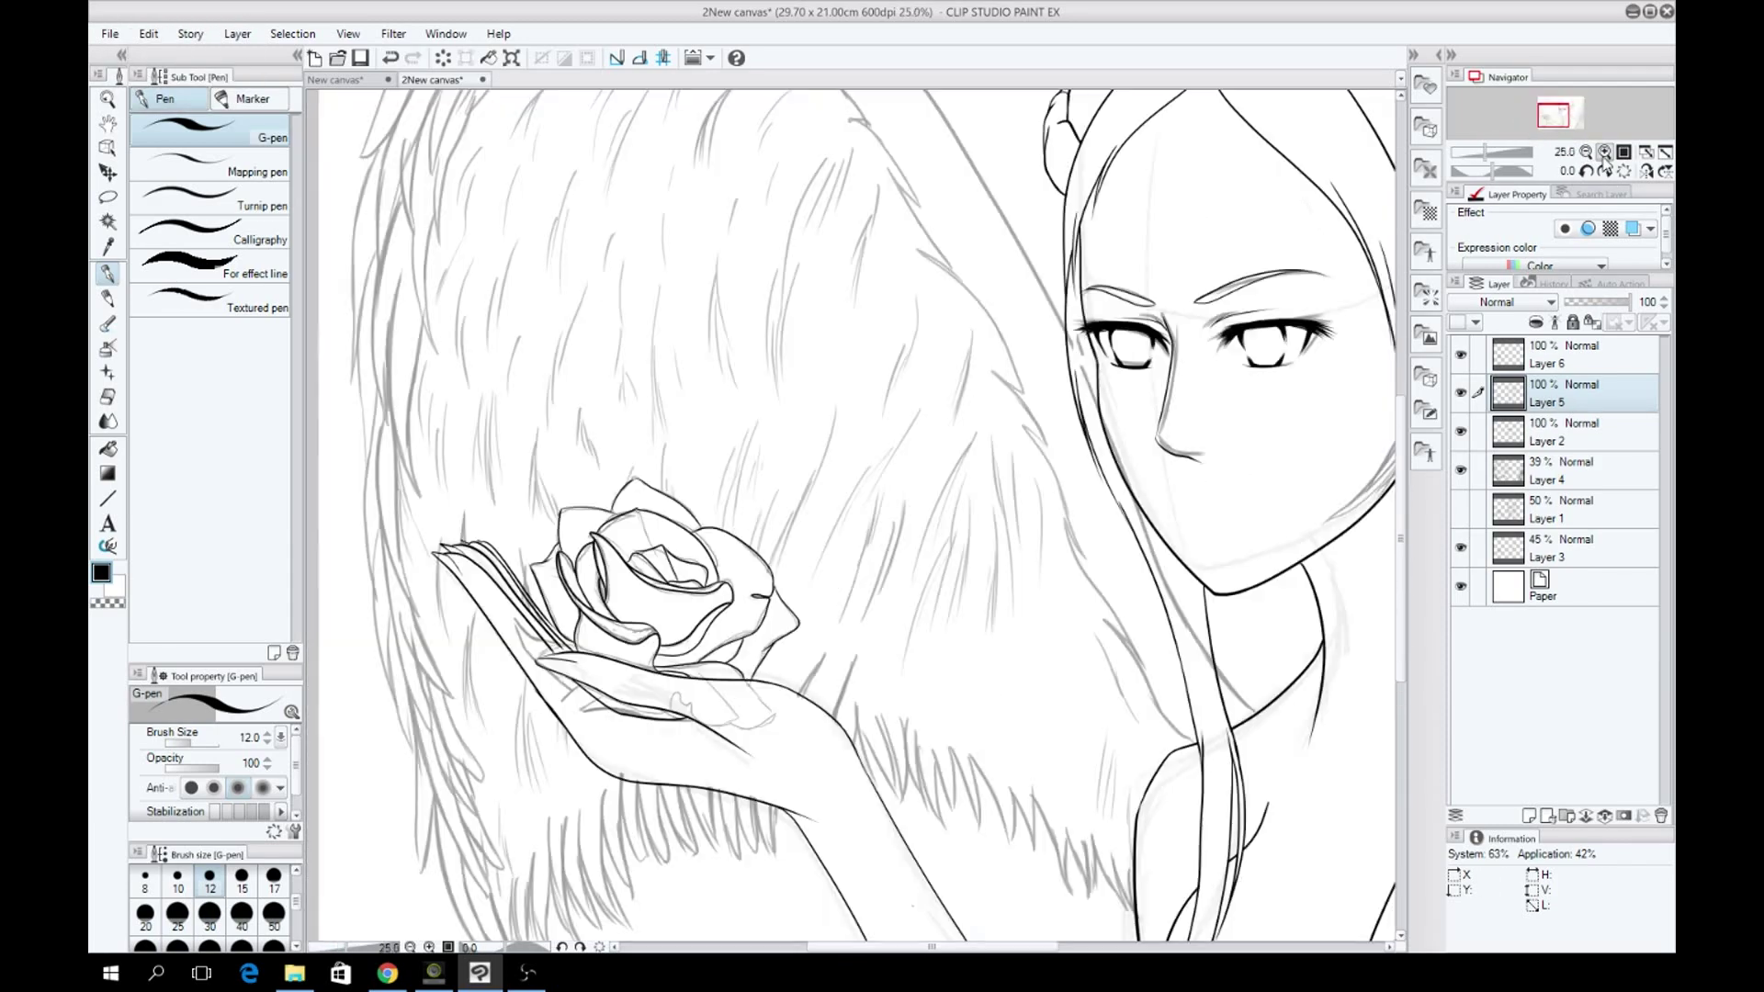
With Layer 1 shown, ink thin strands at the lower end of the hair behind the ear and neck on Layer 5.
scroll(826, 459, up, 1)
key(ctrl+z)
key(ctrl+z)
mouse_move(1010, 648)
mouse_down()
mouse_move(981, 859)
mouse_move(1013, 817)
mouse_move(1016, 844)
mouse_up()
key(ctrl+z)
key(ctrl+z)
key(ctrl+z)
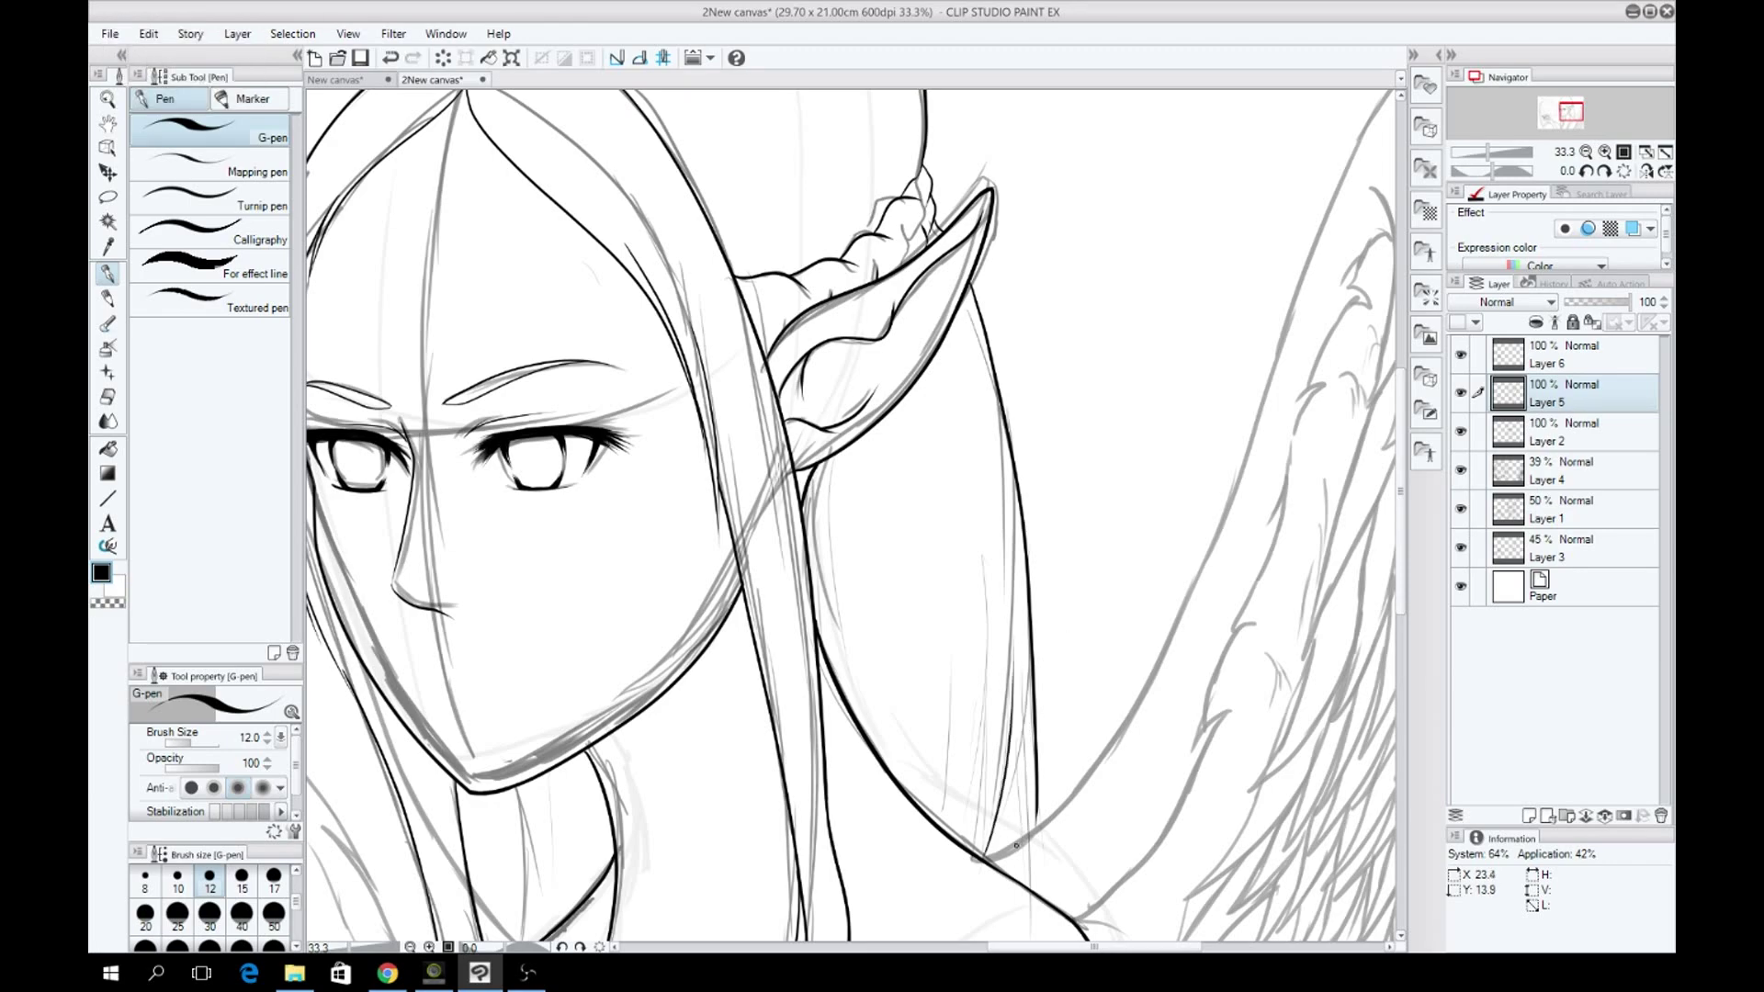
key(ctrl+z)
drag(1010, 587, 1016, 836)
key(ctrl+z)
drag(1020, 611, 1014, 832)
mouse_move(735, 367)
mouse_down()
mouse_move(1268, 477)
mouse_move(992, 92)
mouse_up()
drag(808, 556, 789, 676)
key(ctrl+z)
drag(1241, 919, 1185, 958)
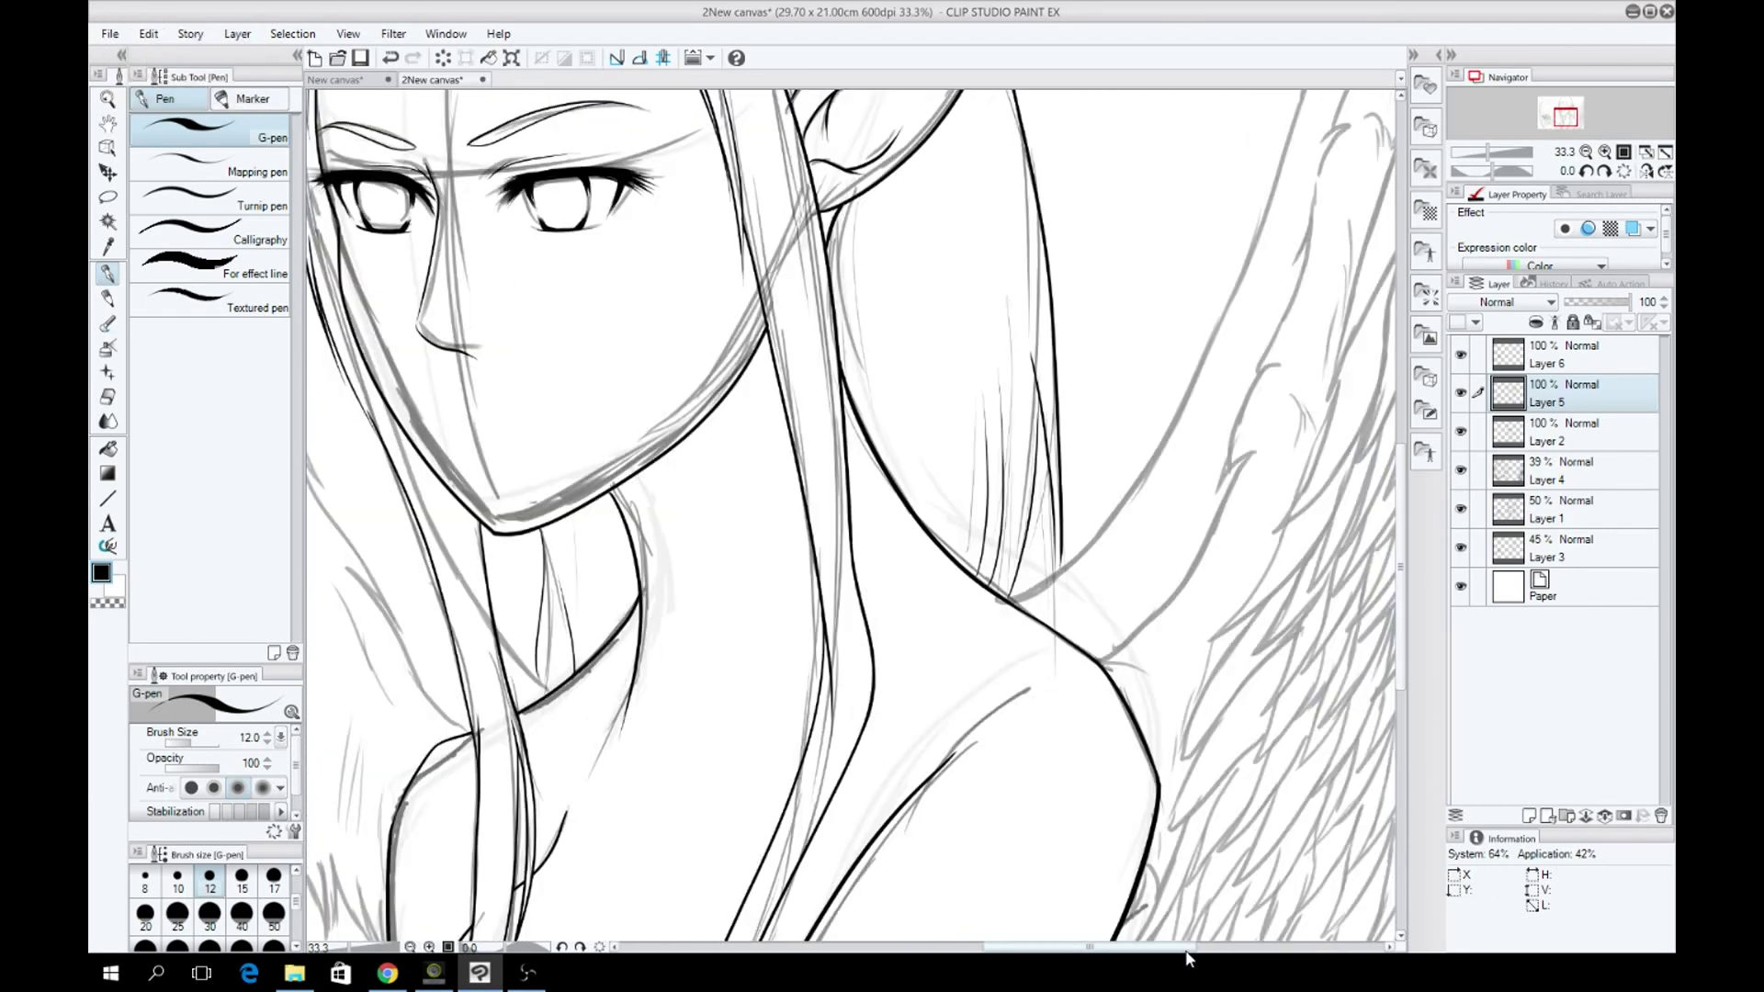
Set the G-pen's size to 40, hide Layers 1 and 3, and add a new layer above Layer 6.
click(1562, 354)
click(241, 913)
key(ctrl+minus)
key(ctrl+minus)
key(ctrl+minus)
click(1460, 508)
click(1461, 547)
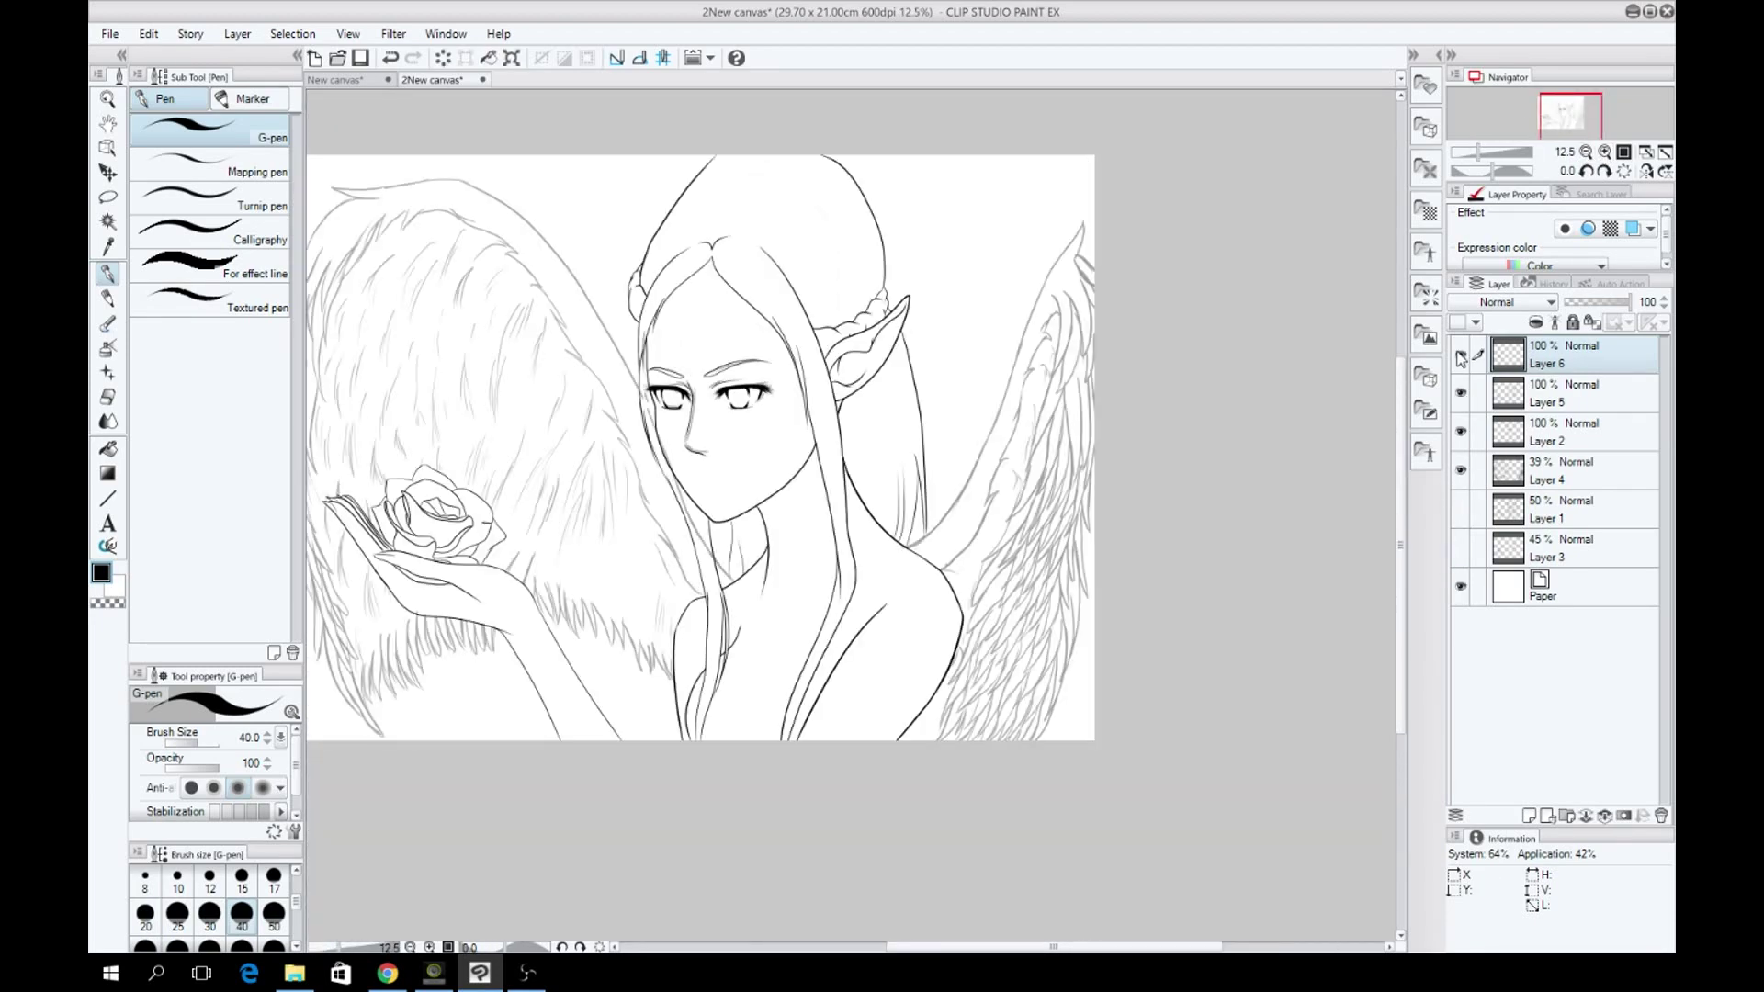
key(ctrl+shift+n)
Ink the near wing's long leading edge and the first curved feathers below its tip on Layer 7.
key(ctrl+plus)
key(ctrl+plus)
key(ctrl+plus)
drag(1065, 119, 1166, 827)
key(ctrl+z)
click(1646, 171)
drag(574, 225, 529, 269)
mouse_move(565, 285)
mouse_down()
mouse_move(530, 358)
mouse_move(554, 550)
mouse_up()
drag(643, 337, 628, 595)
drag(567, 466, 551, 579)
drag(634, 418, 634, 597)
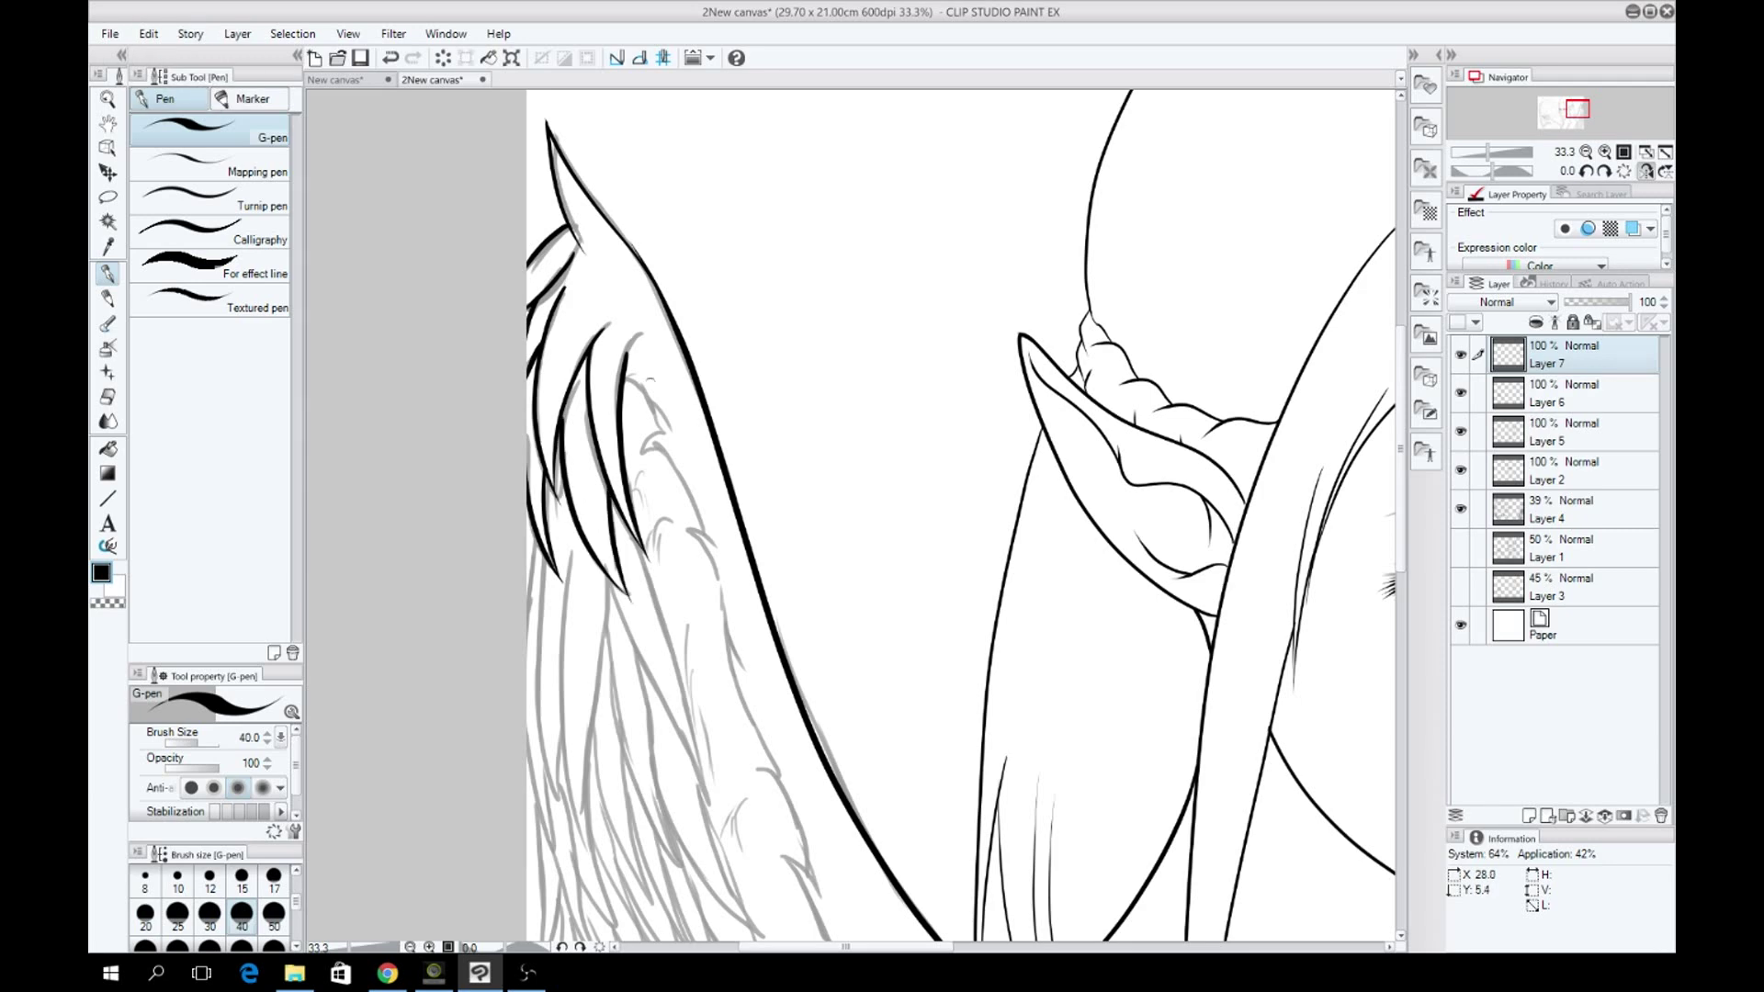
Set the G-pen's size to 30 and ink the jagged border of the wing's short feathers down to the shoulder.
scroll(644, 469, down, 5)
click(210, 912)
key(ctrl+z)
mouse_move(759, 436)
mouse_down()
mouse_move(783, 462)
mouse_move(680, 473)
mouse_up()
scroll(726, 385, up, 4)
drag(666, 385, 648, 406)
mouse_move(643, 496)
mouse_down()
mouse_move(630, 549)
mouse_move(687, 767)
mouse_up()
drag(734, 643, 856, 432)
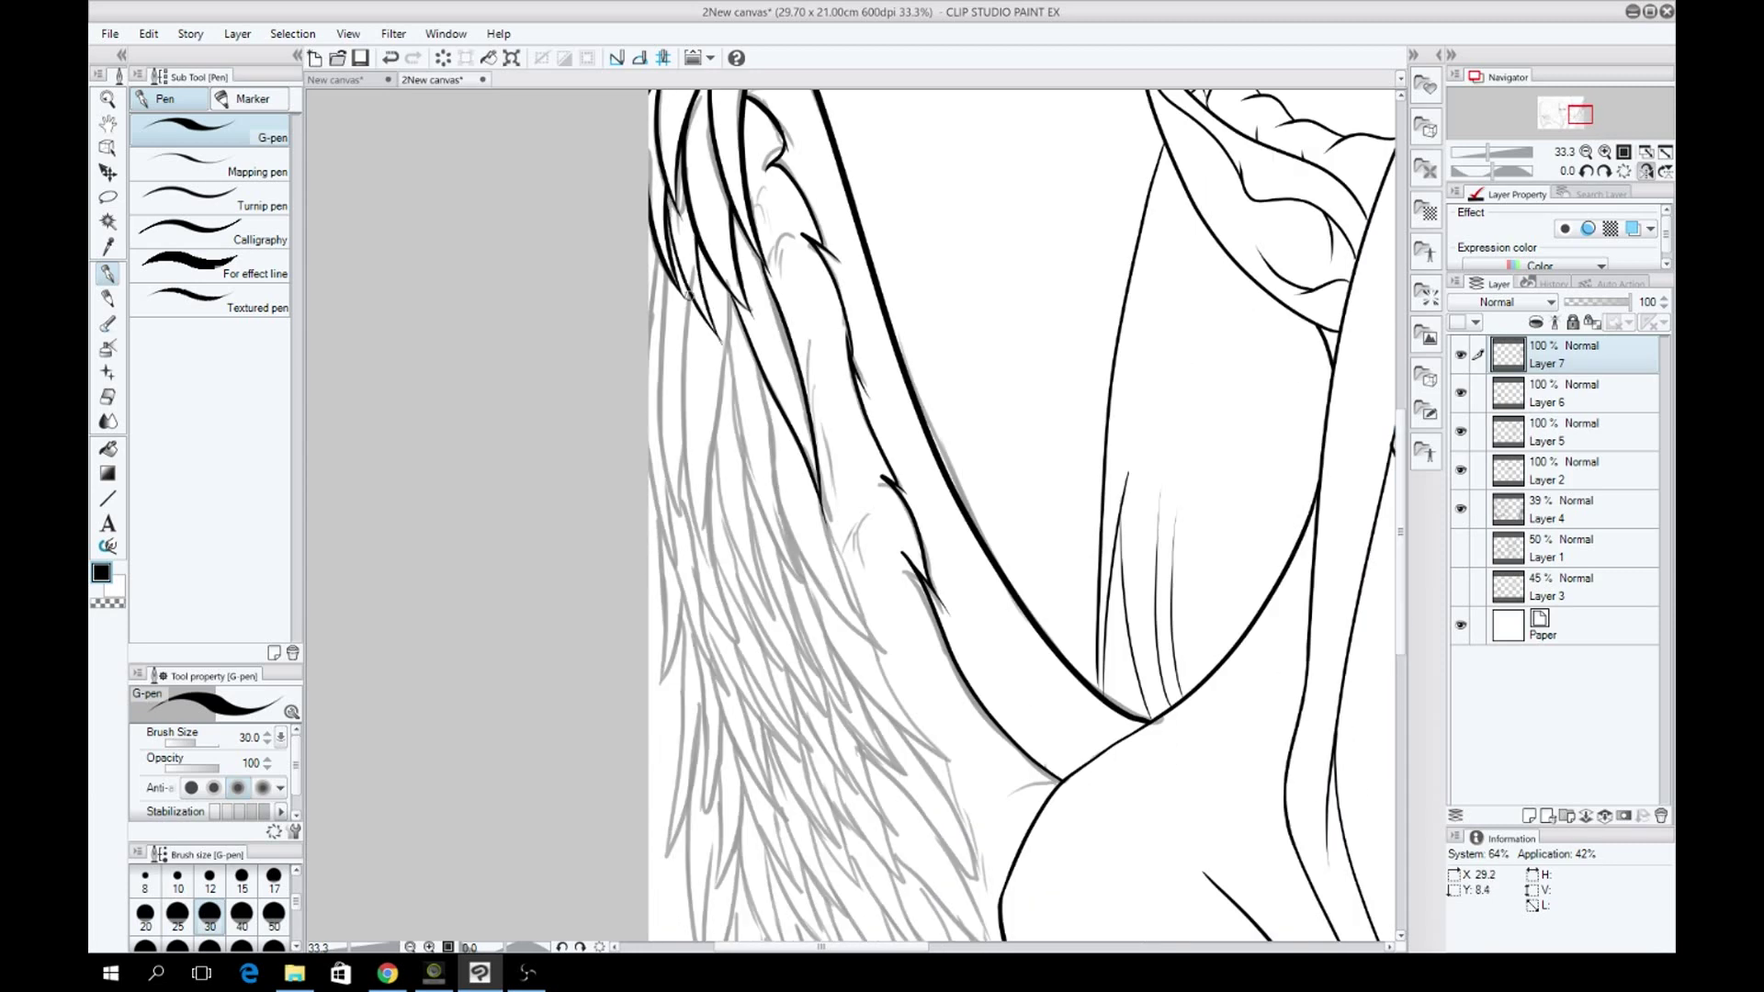
Ink the long overlapping feathers hanging below the wing tip along the canvas edge.
drag(667, 274, 688, 532)
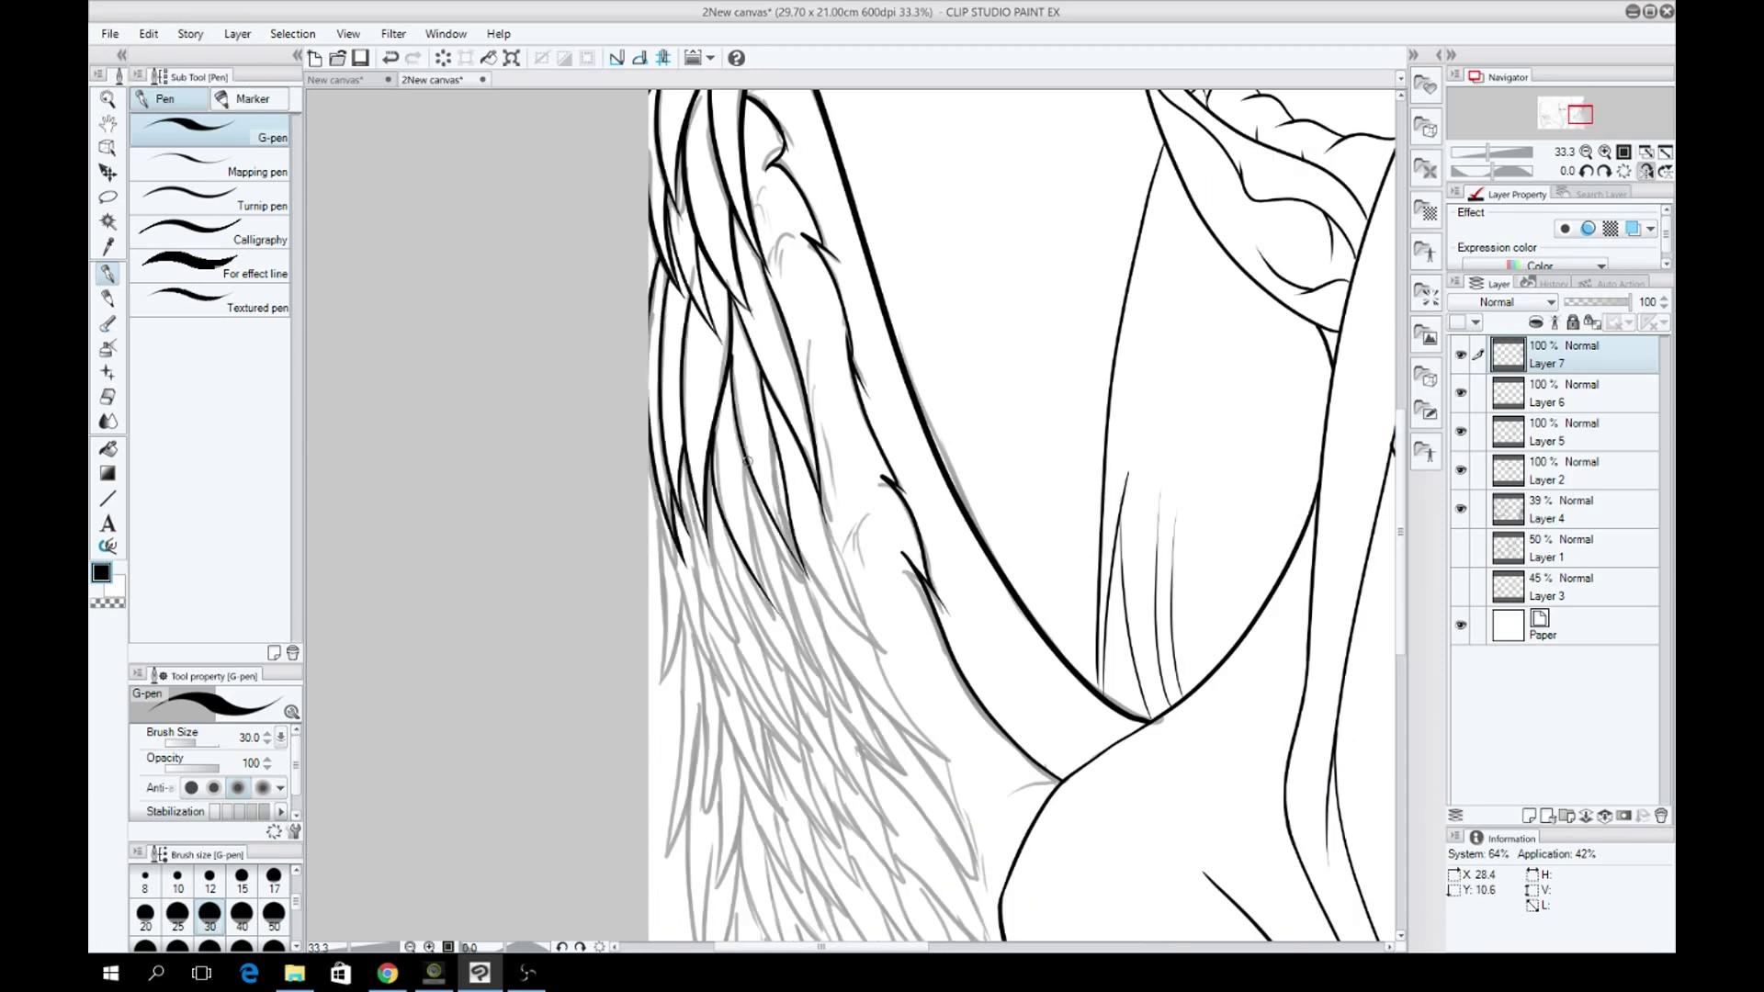
scroll(1385, 504, down, 2)
key(ctrl+z)
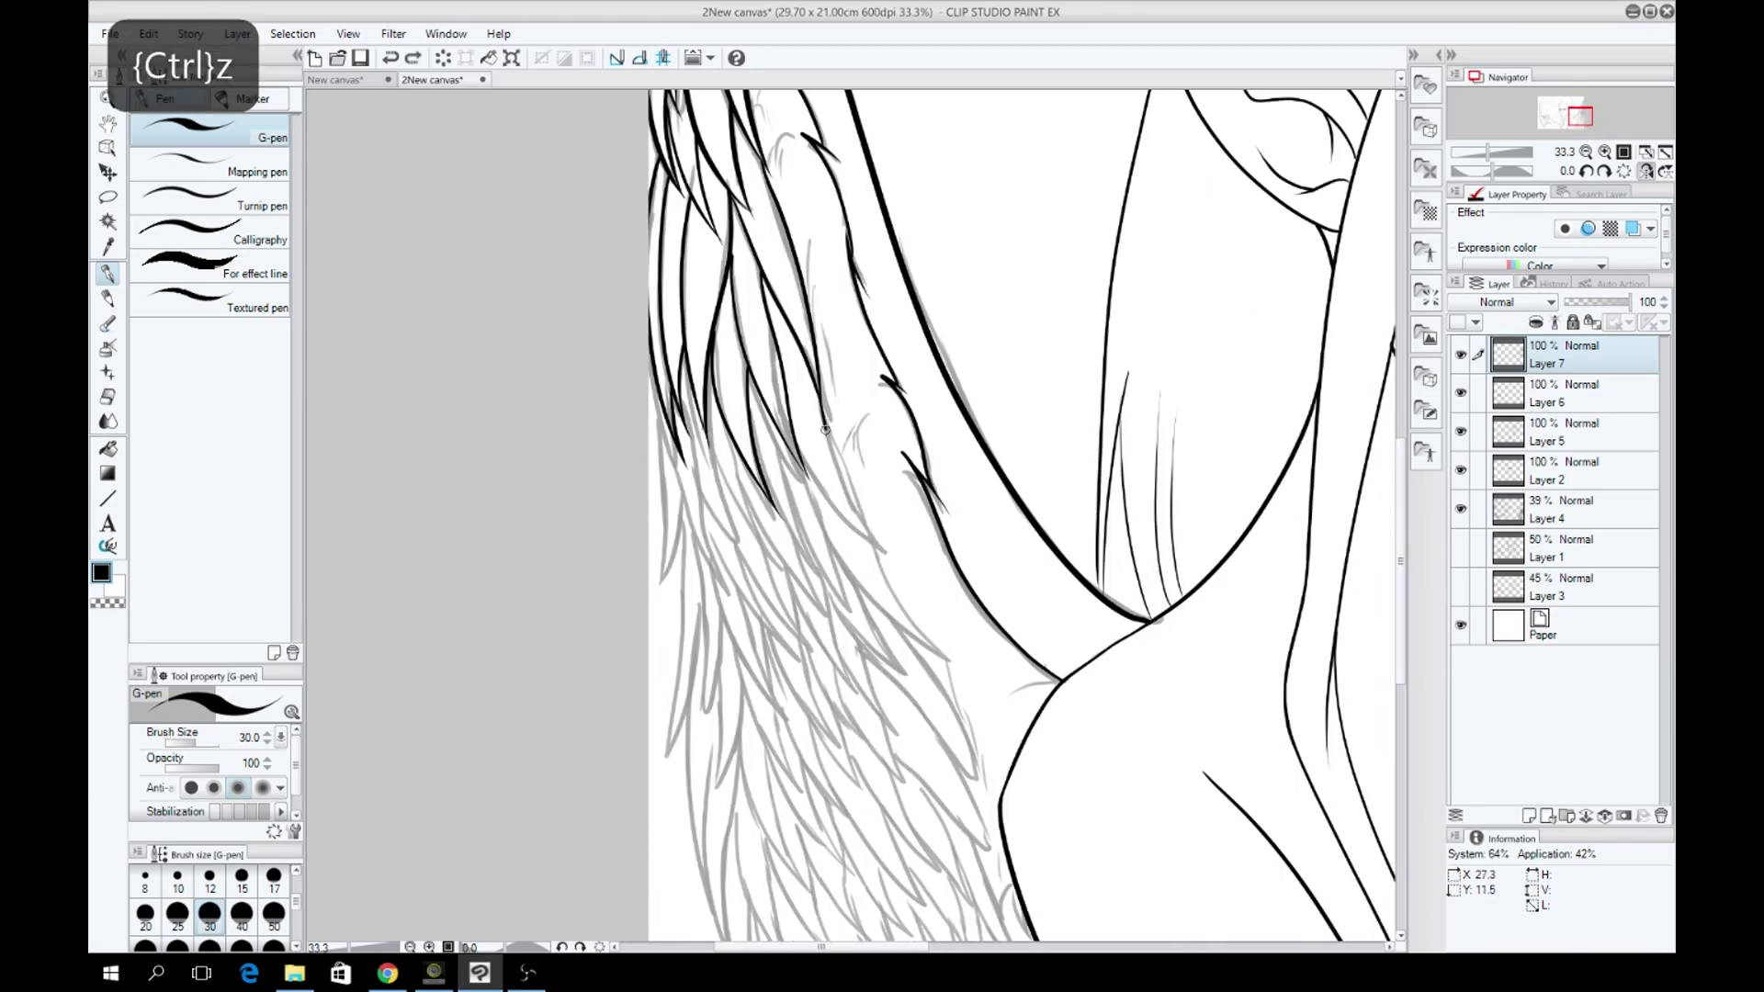
scroll(858, 513, up, 1)
drag(699, 381, 855, 661)
key(ctrl+z)
key(ctrl+z)
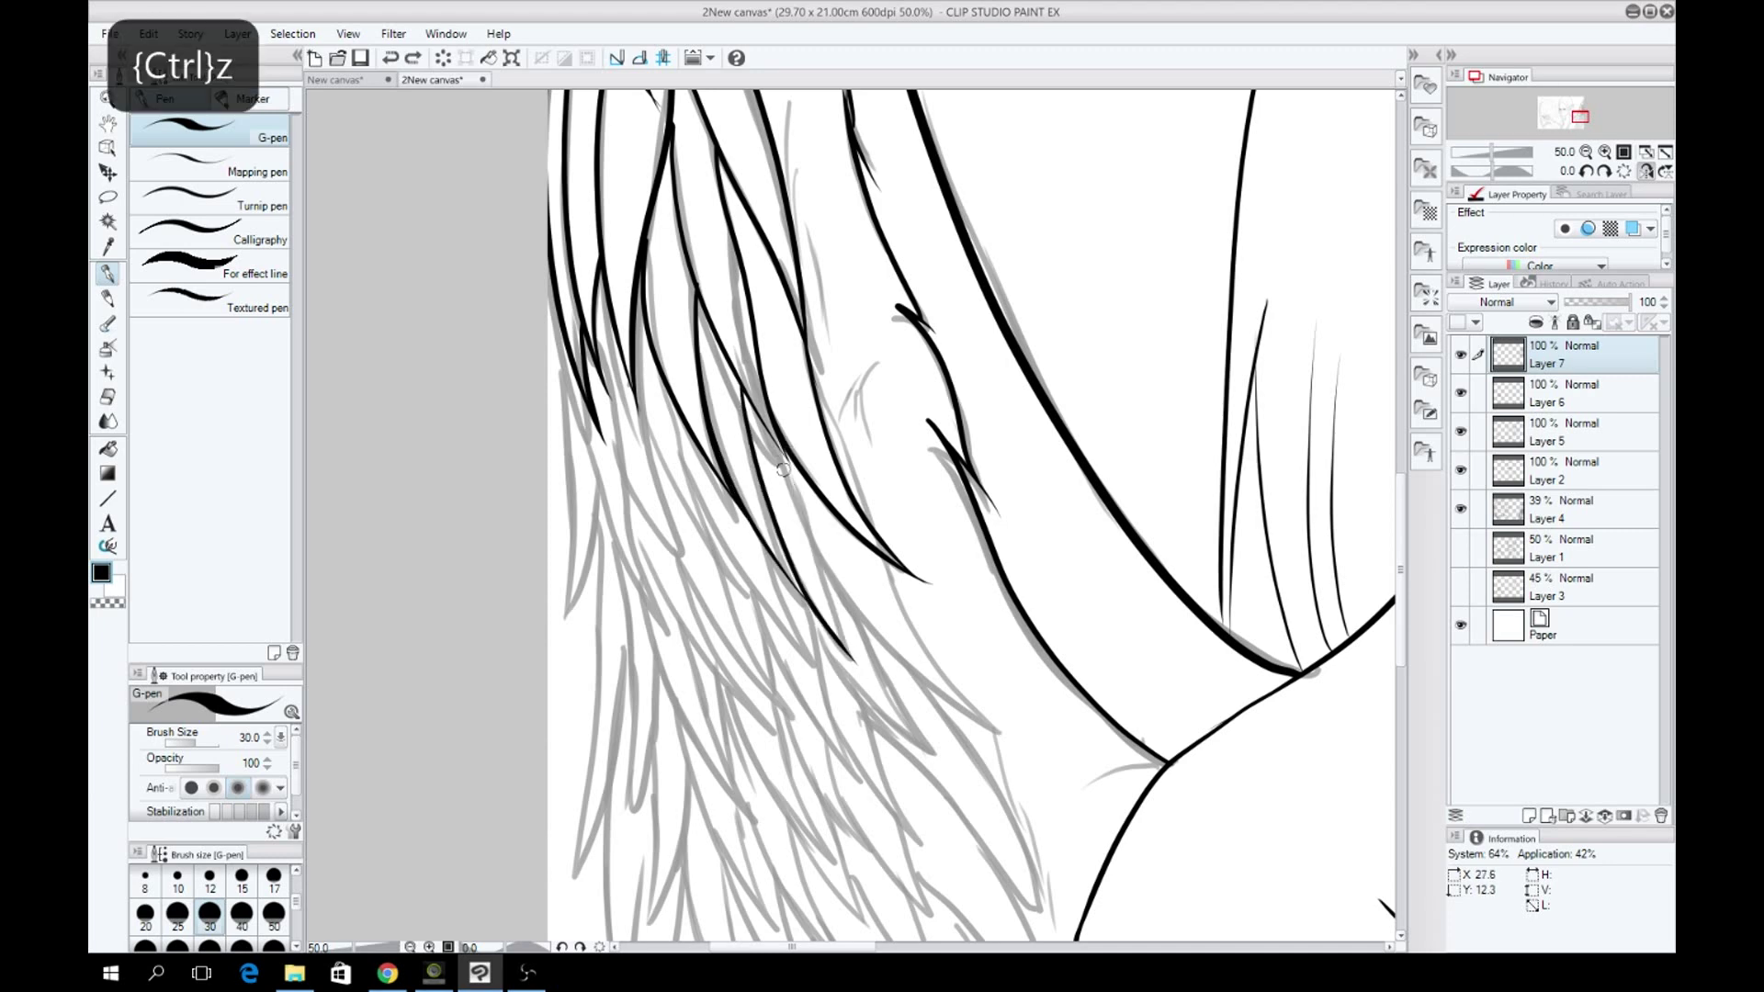
Ink the next long feathers in the middle of the wing, beside the jagged short-feather border.
drag(782, 454, 995, 727)
drag(815, 376, 937, 675)
key(ctrl+z)
drag(879, 556, 997, 730)
drag(810, 341, 879, 532)
key(ctrl+z)
mouse_move(814, 381)
mouse_down()
mouse_move(866, 504)
mouse_move(805, 347)
mouse_move(887, 543)
mouse_up()
key(ctrl+z)
drag(807, 345, 870, 521)
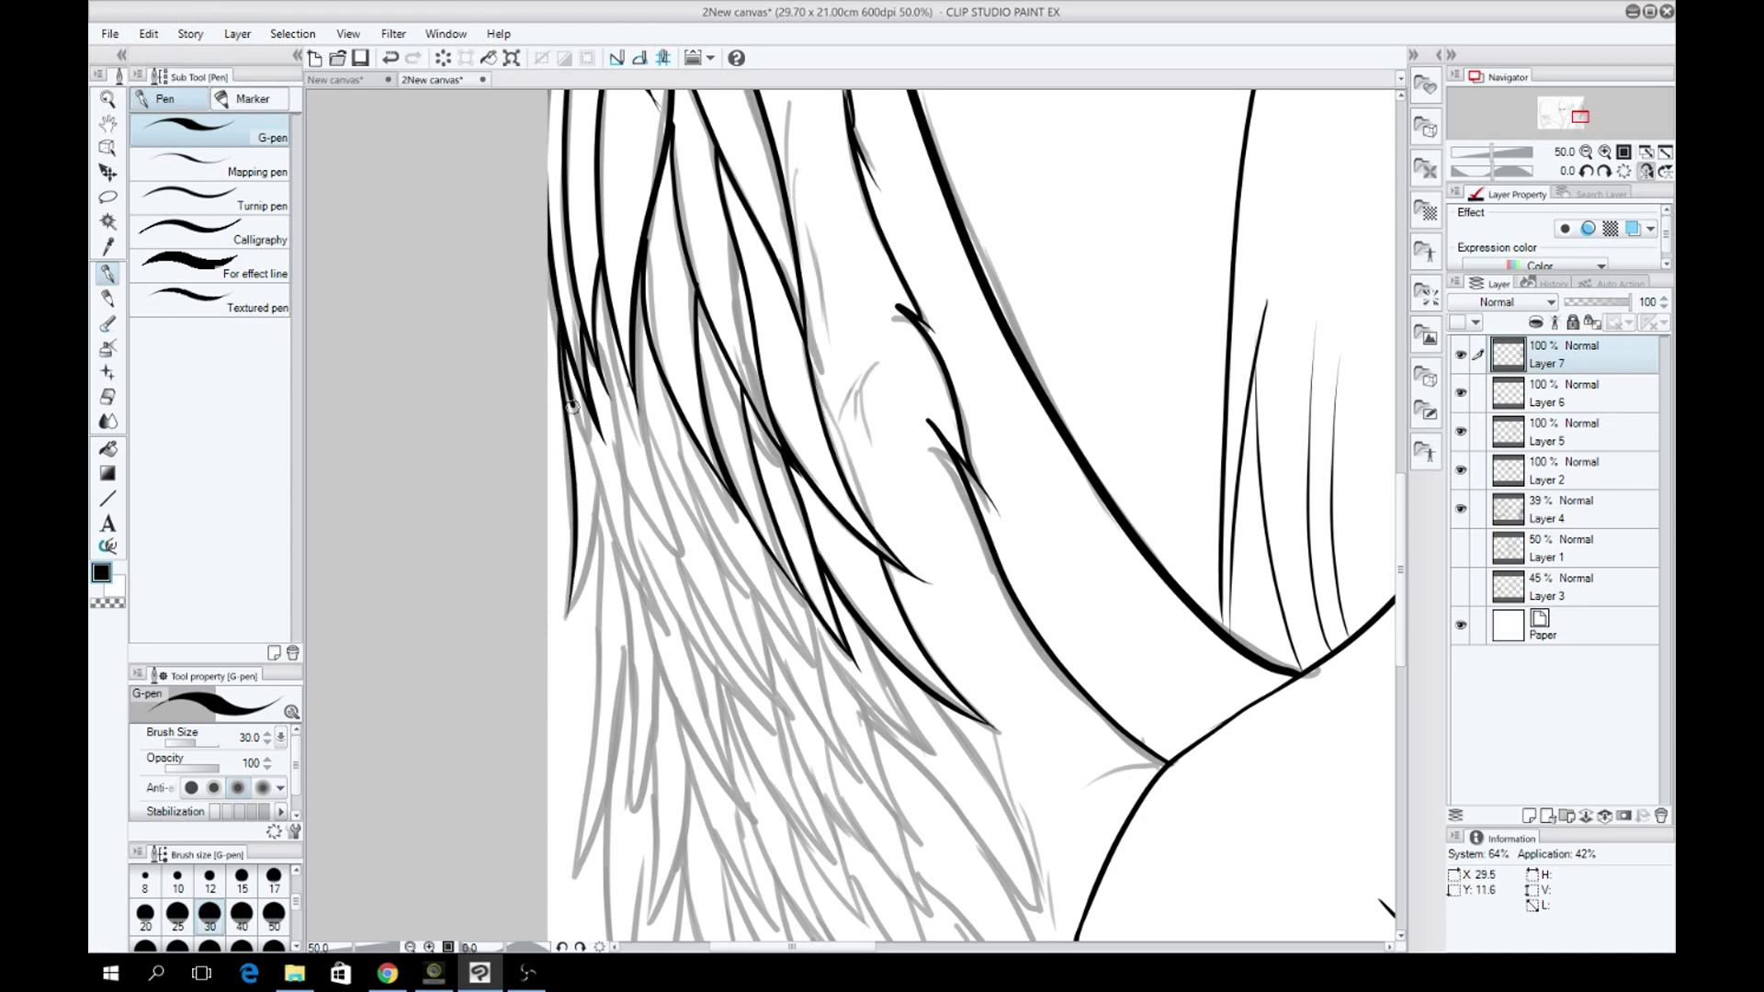
Ink the pointed feathers along the canvas edge just below the finished rows of the near wing.
drag(566, 368, 675, 632)
drag(625, 305, 565, 618)
key(ctrl+z)
drag(628, 455, 698, 568)
drag(643, 280, 703, 579)
key(ctrl+z)
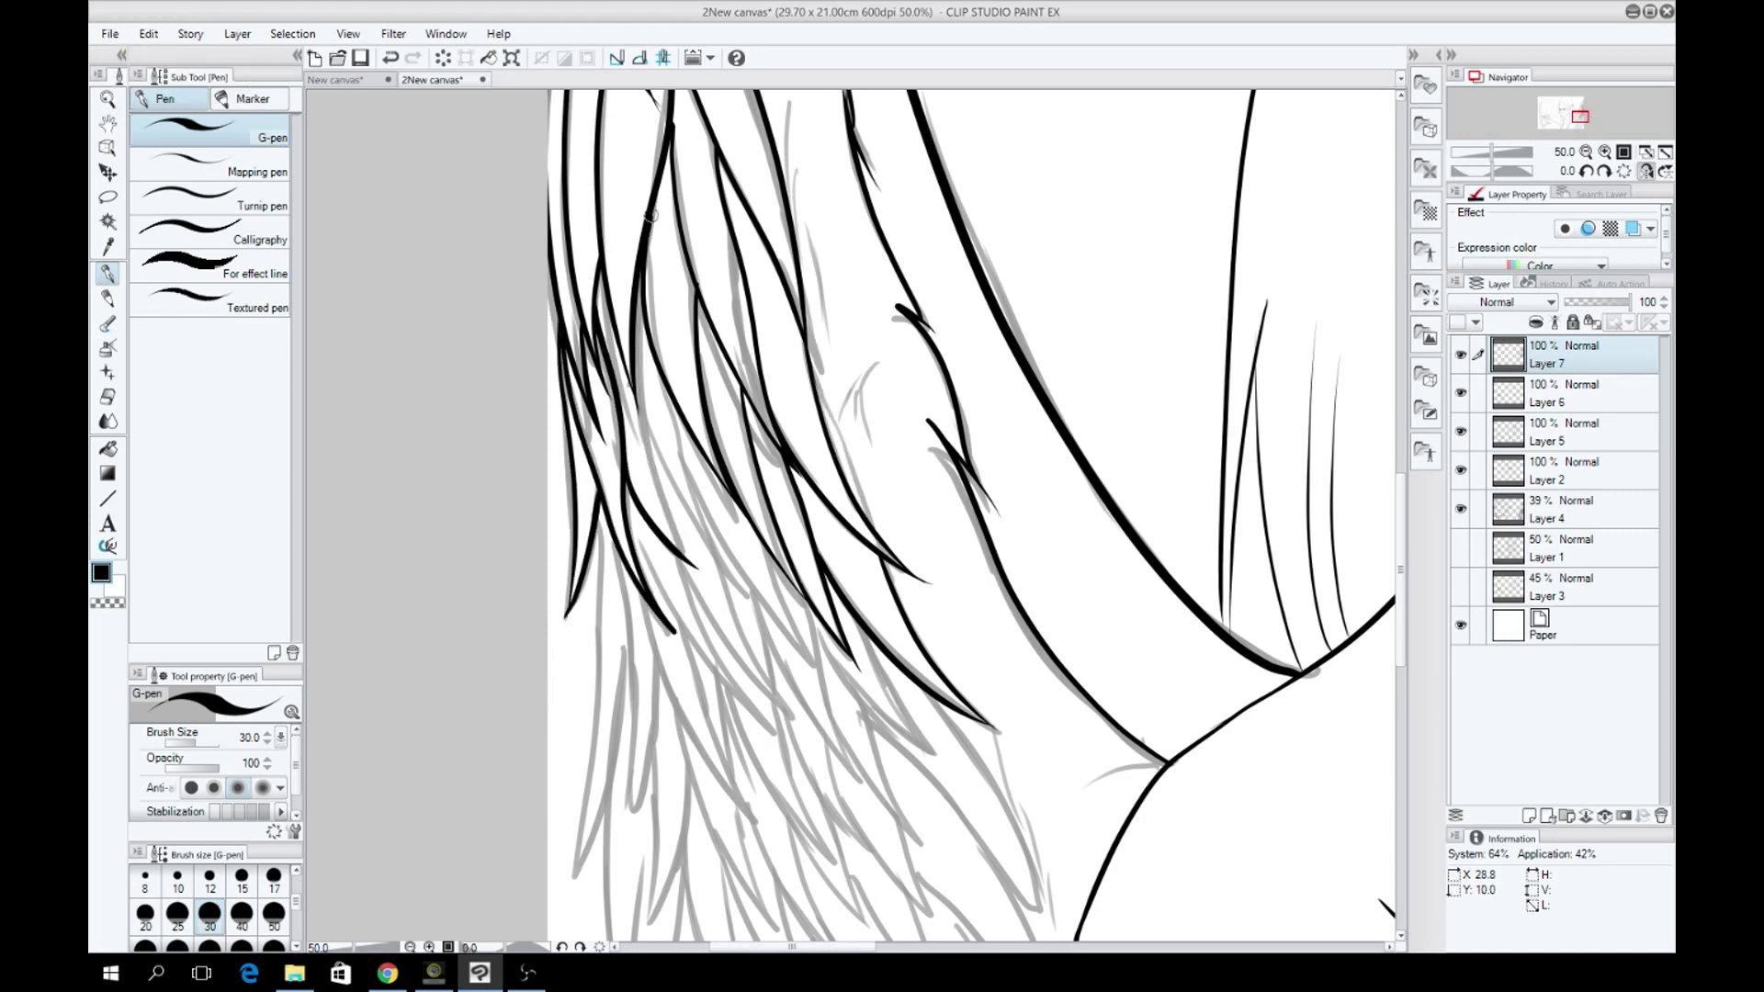
key(ctrl+z)
key(ctrl+z)
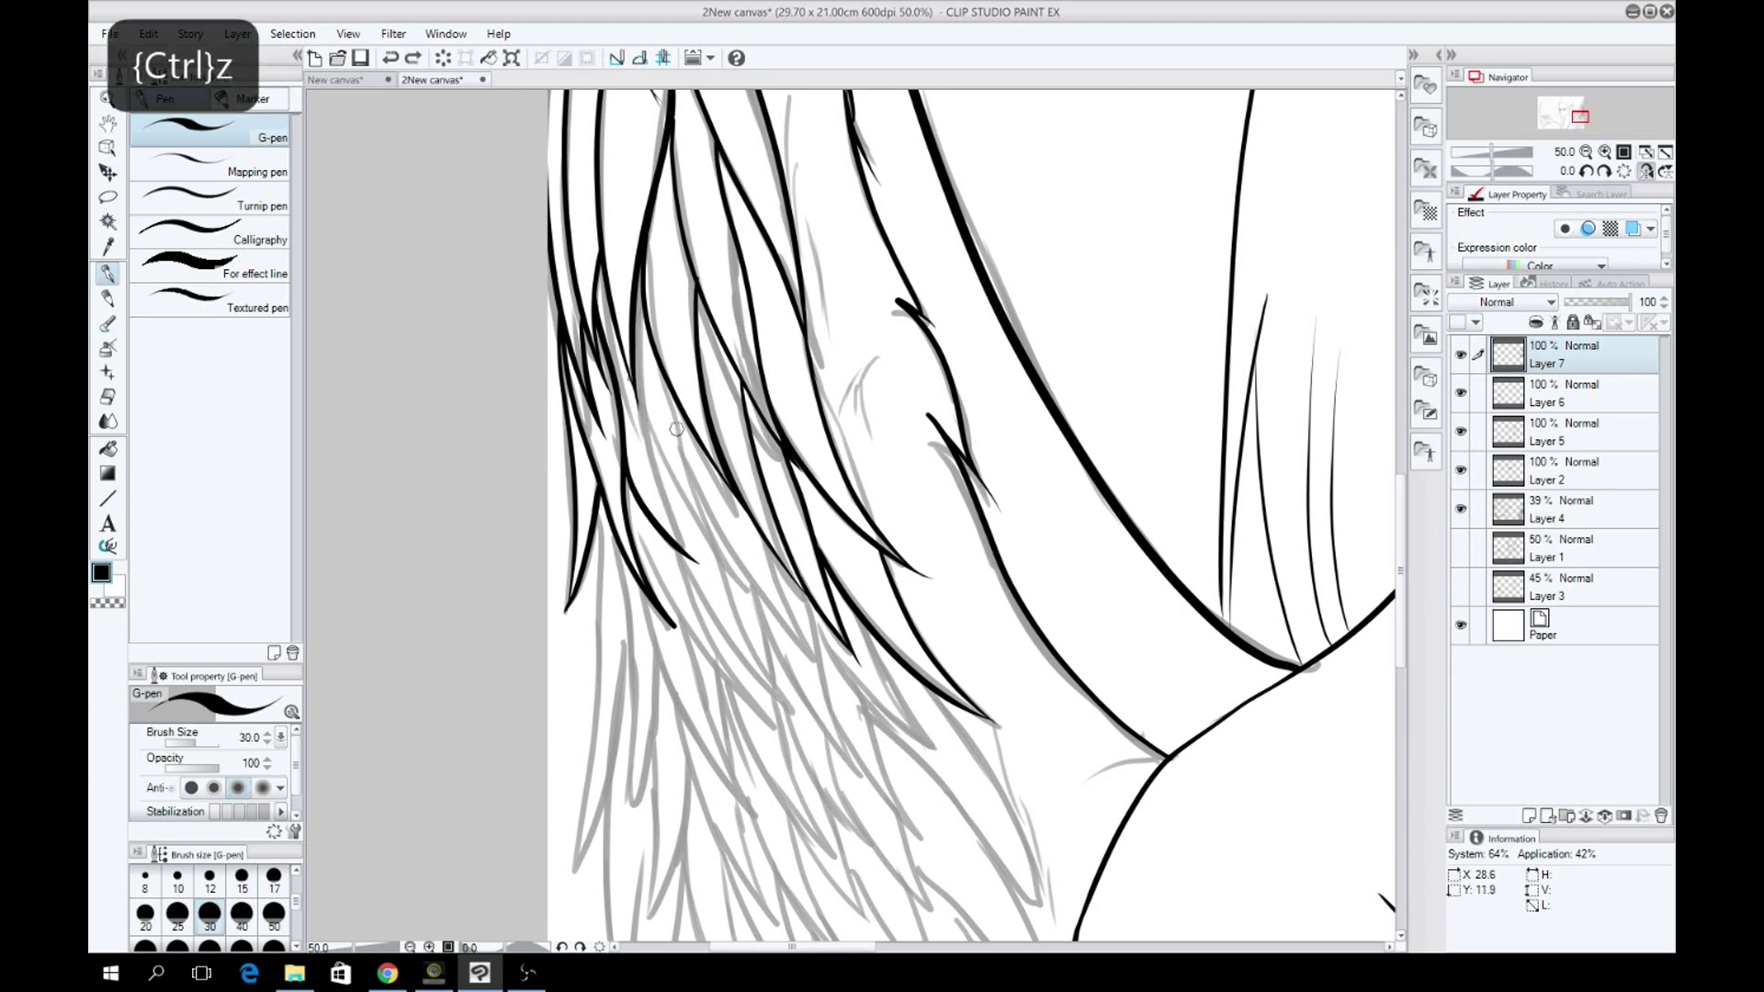
Ink the next lower row of long feathers hanging beside the canvas edge.
drag(676, 429, 647, 588)
scroll(652, 551, down, 2)
key(ctrl+z)
mouse_move(597, 395)
mouse_down()
mouse_move(574, 735)
mouse_move(650, 577)
mouse_up()
key(ctrl+z)
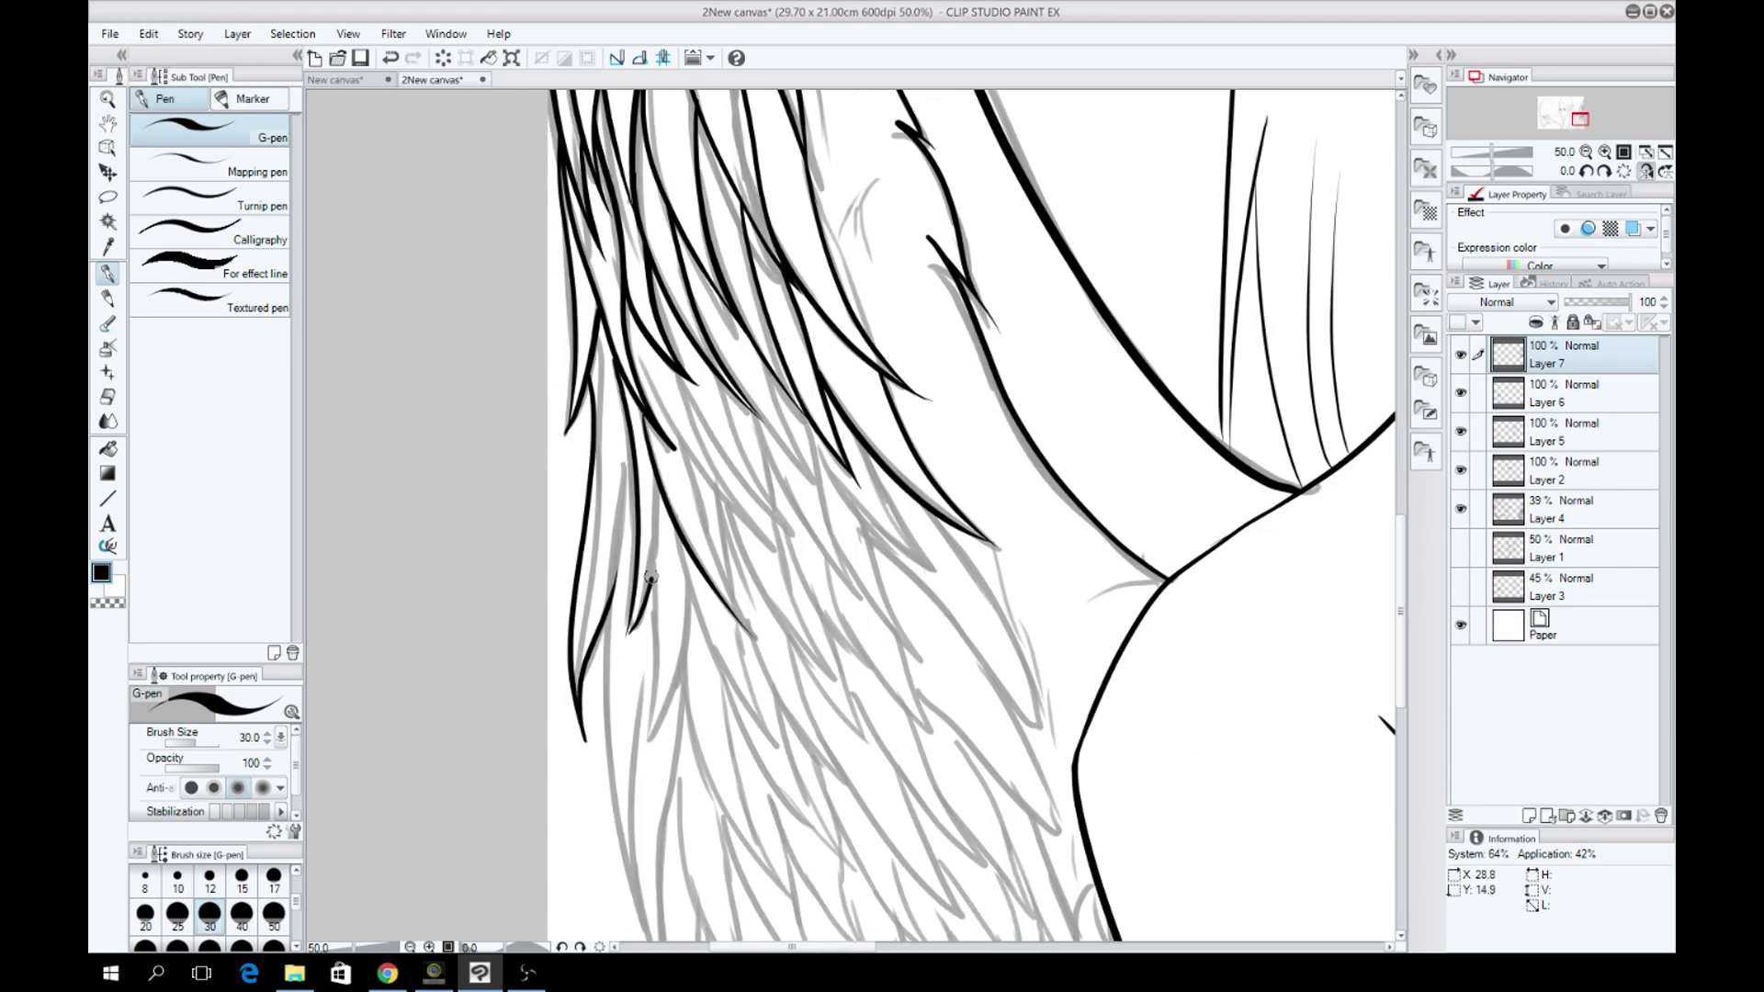
Ink the overlapping feathers just inward from the canvas-edge row, following the grey sketch downward.
drag(680, 441, 733, 588)
key(ctrl+z)
drag(694, 473, 762, 643)
key(ctrl+z)
drag(680, 377, 790, 532)
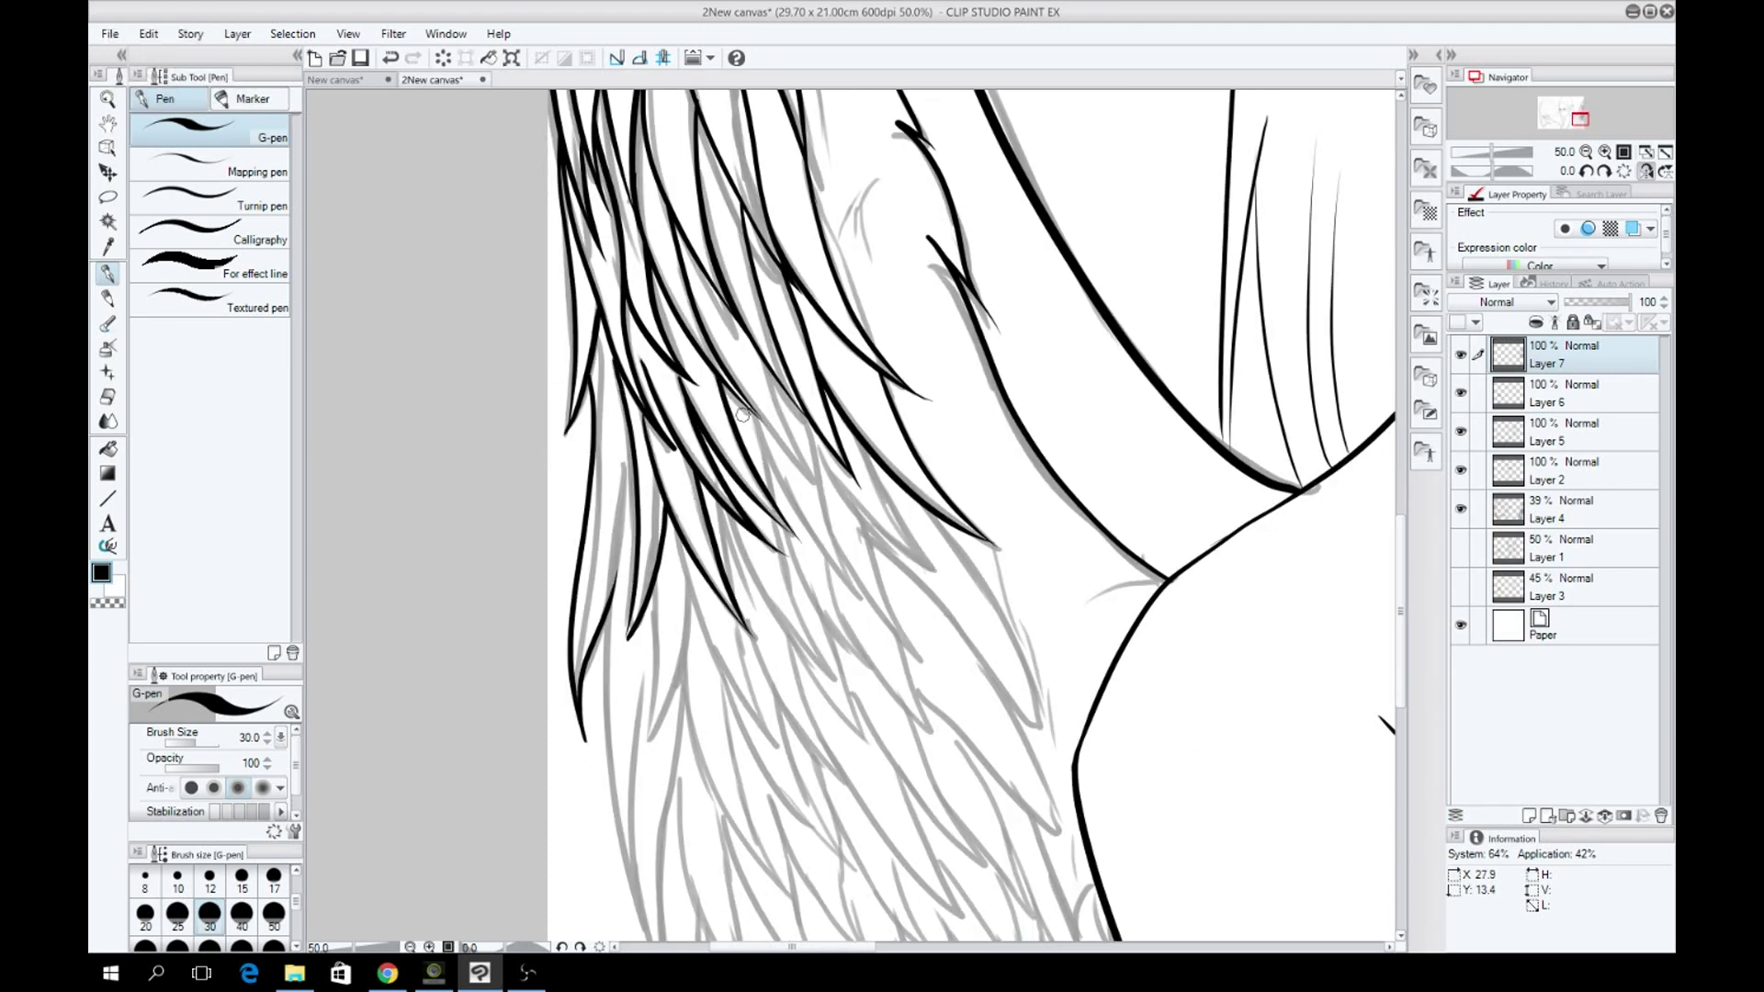
key(ctrl+z)
mouse_move(654, 584)
mouse_down()
mouse_move(650, 748)
mouse_move(772, 735)
mouse_up()
drag(735, 506, 724, 597)
key(ctrl+z)
Fill in the overlapping feather tips across the middle of the near wing.
scroll(747, 684, up, 3)
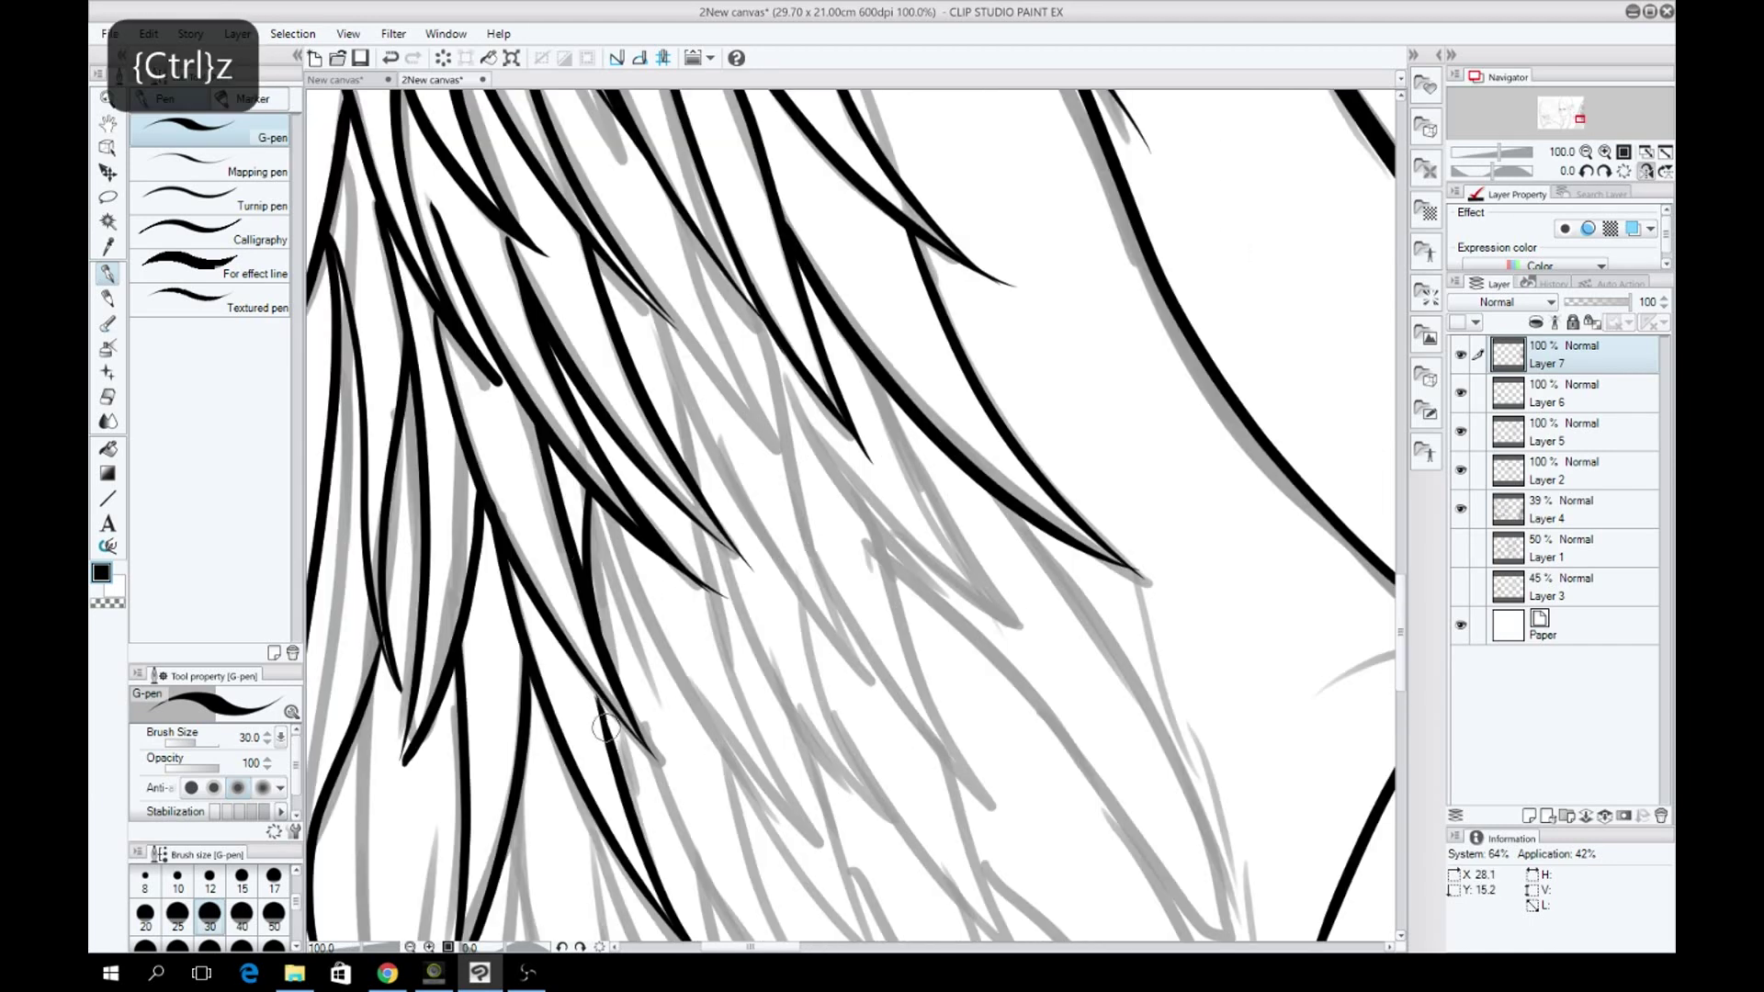
scroll(715, 361, down, 2)
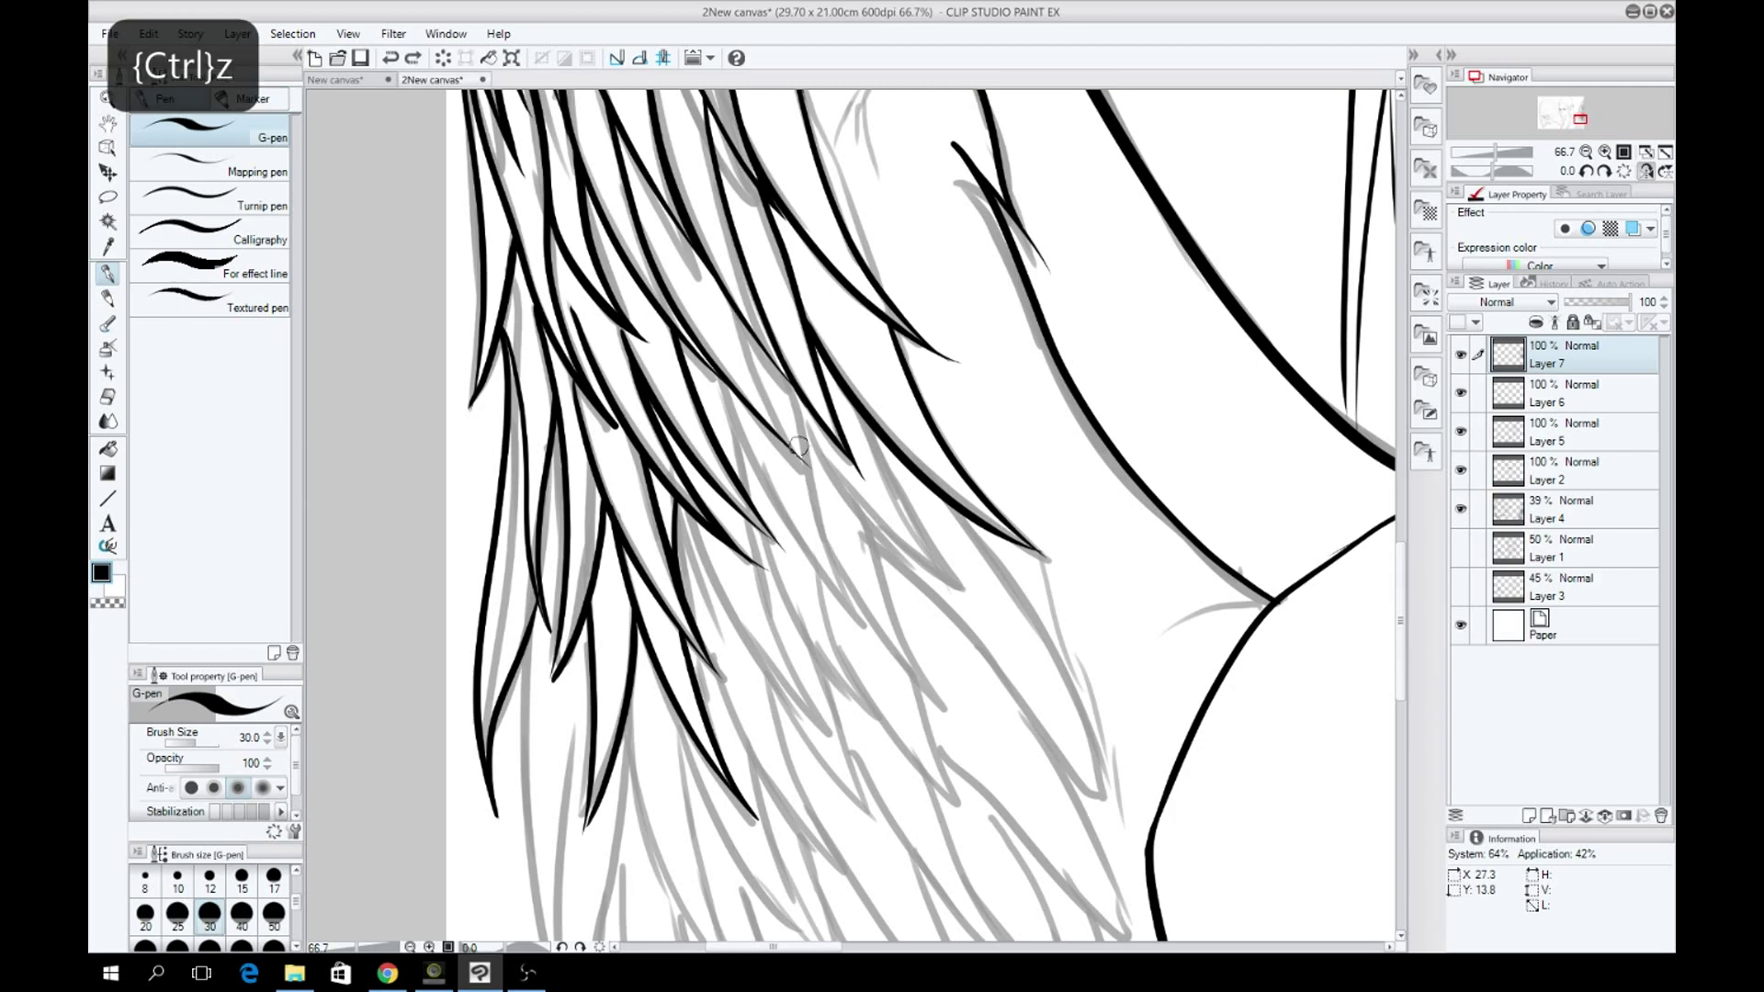
key(ctrl+z)
scroll(700, 415, up, 3)
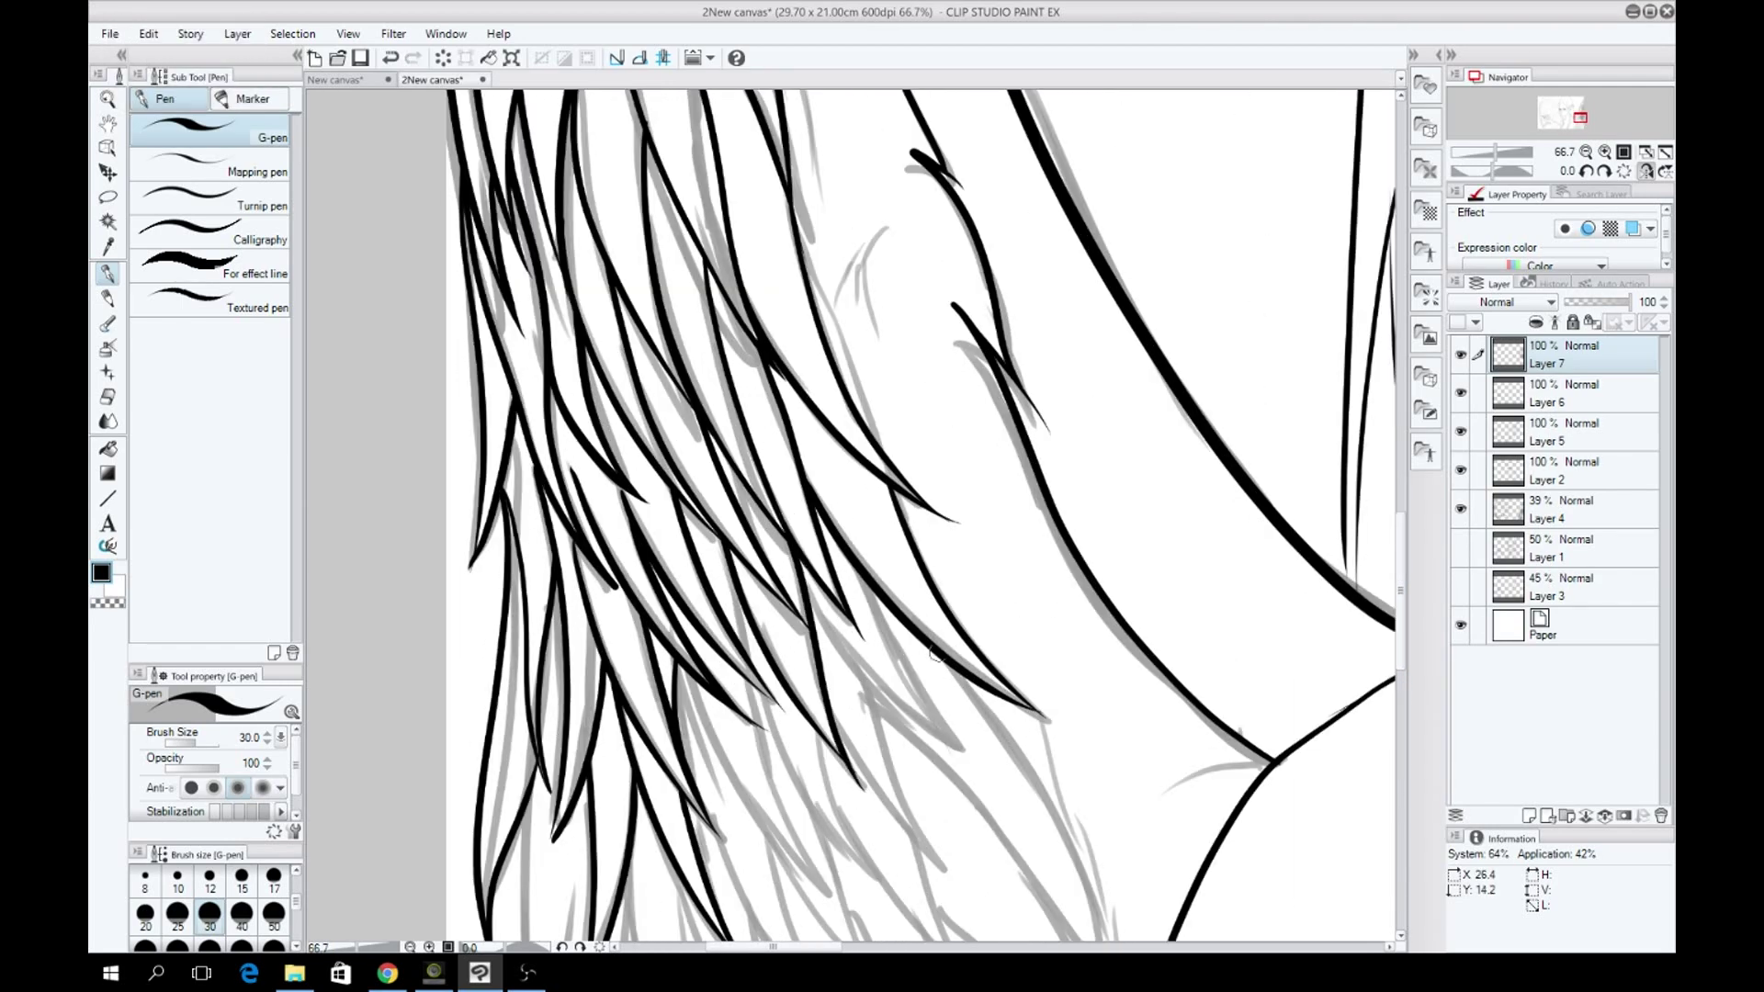
scroll(844, 589, down, 1)
key(ctrl+z)
drag(614, 414, 696, 571)
key(ctrl+z)
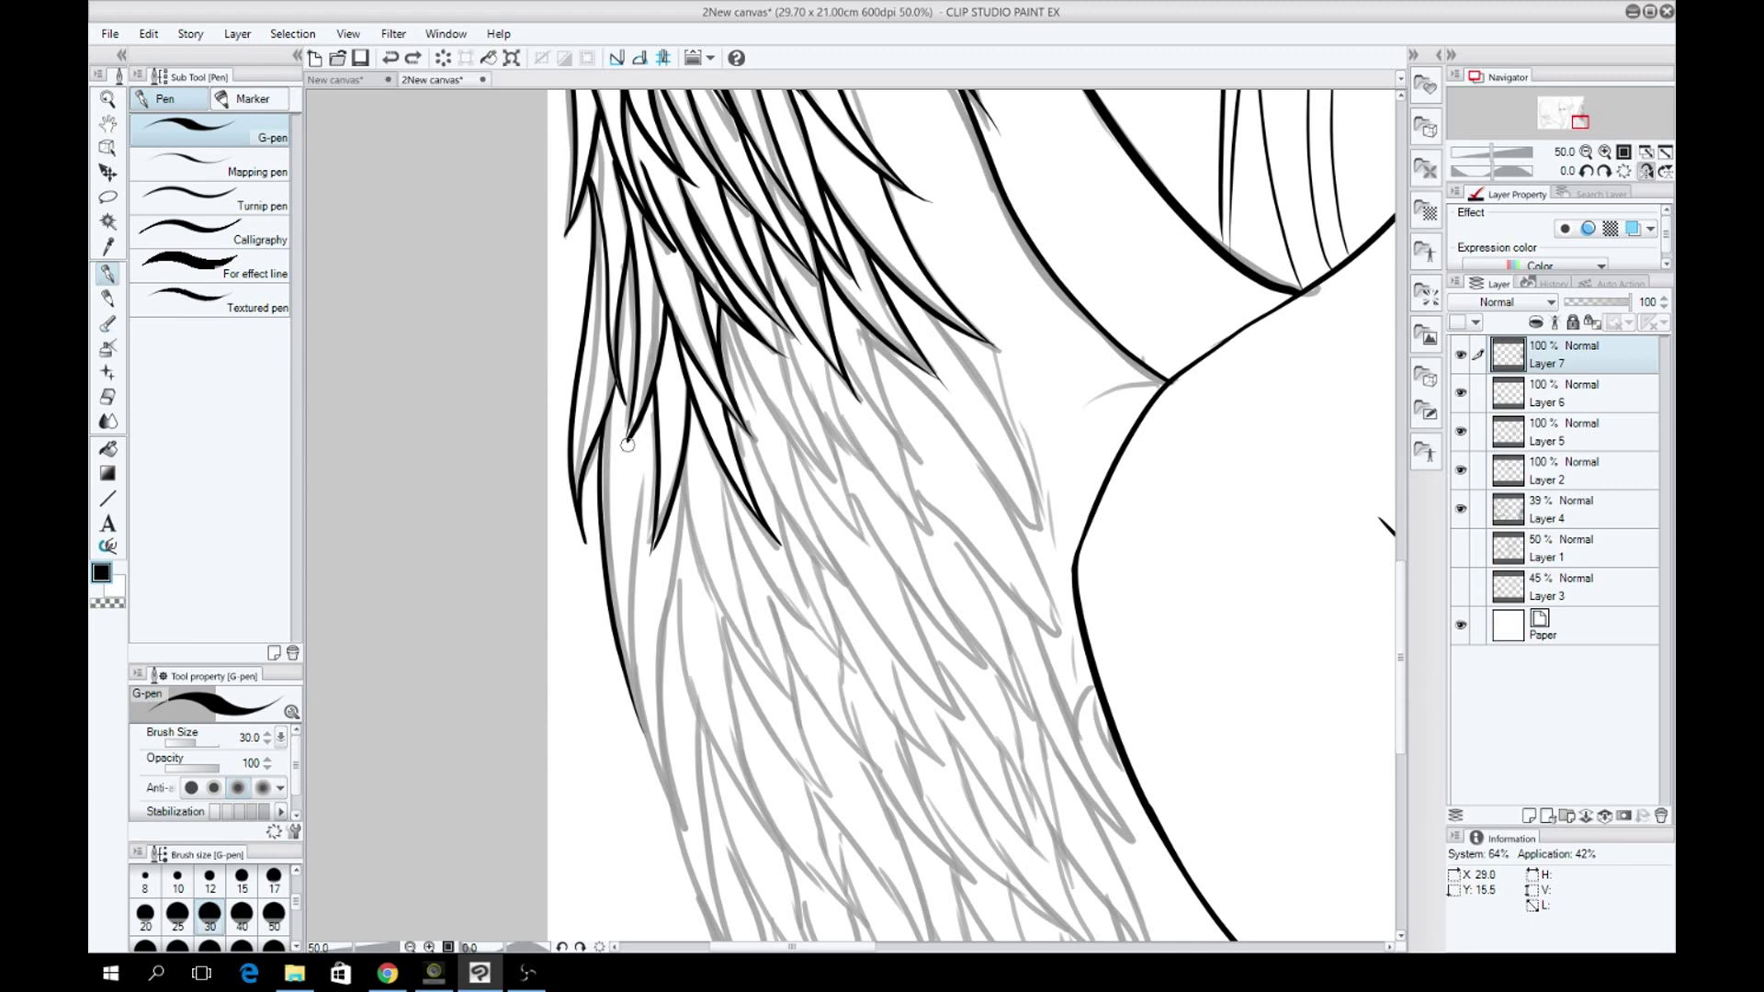
Ink the wing's long outer contour feather and the pointed feathers that branch beside it.
key(ctrl+z)
mouse_move(761, 405)
mouse_down()
mouse_move(698, 634)
mouse_move(726, 717)
mouse_up()
key(ctrl+z)
scroll(704, 506, up, 2)
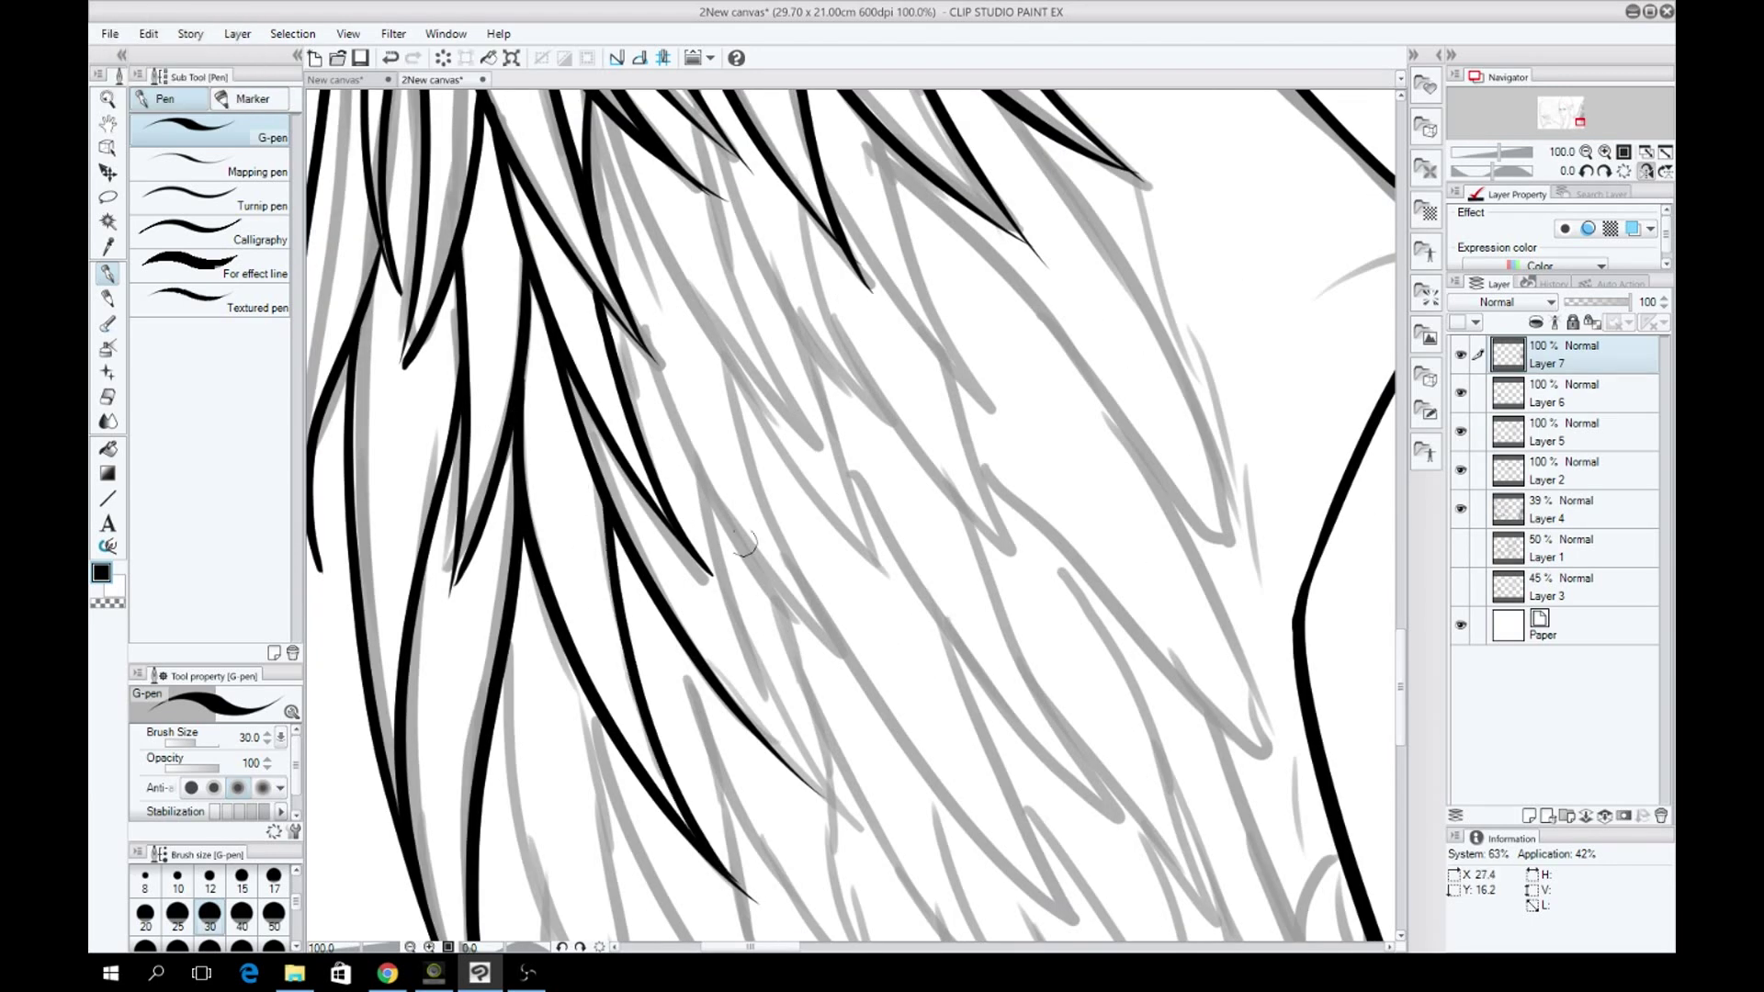
scroll(704, 506, up, 1)
drag(873, 421, 617, 753)
key(ctrl+z)
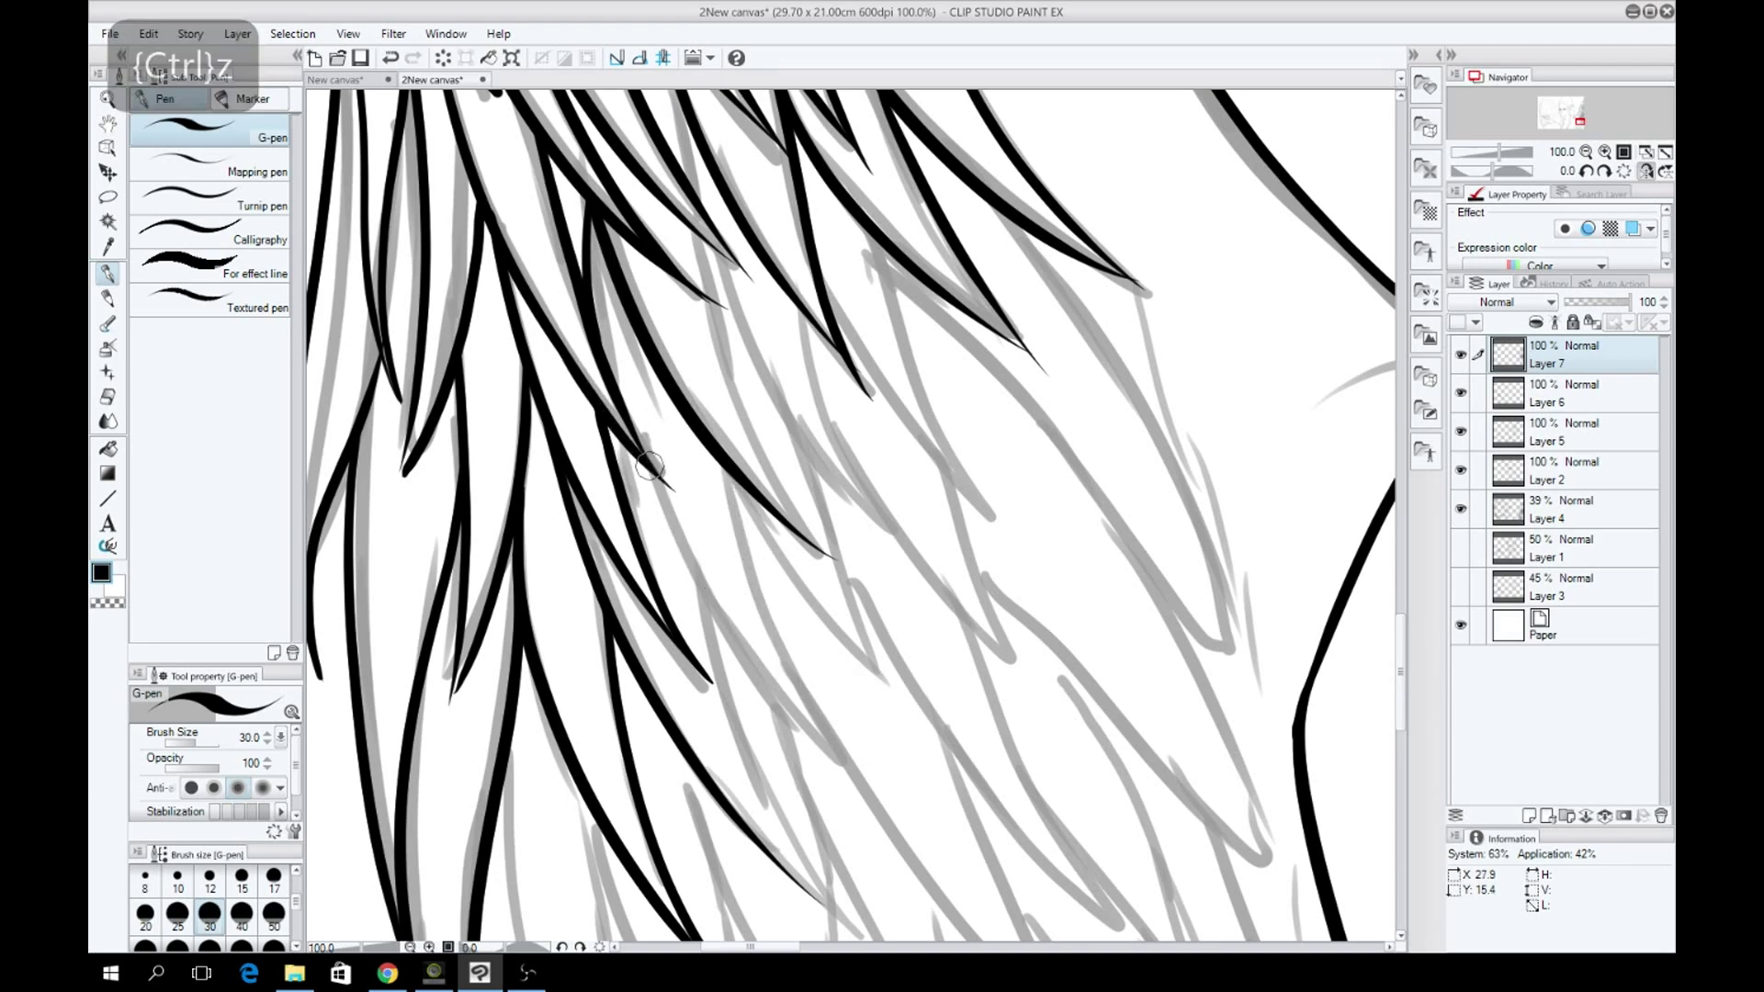
Ink the narrow feathers tucked between the larger ones in the wing's middle rows.
drag(661, 470, 832, 767)
key(ctrl+z)
drag(597, 262, 647, 459)
key(ctrl+z)
scroll(504, 303, down, 5)
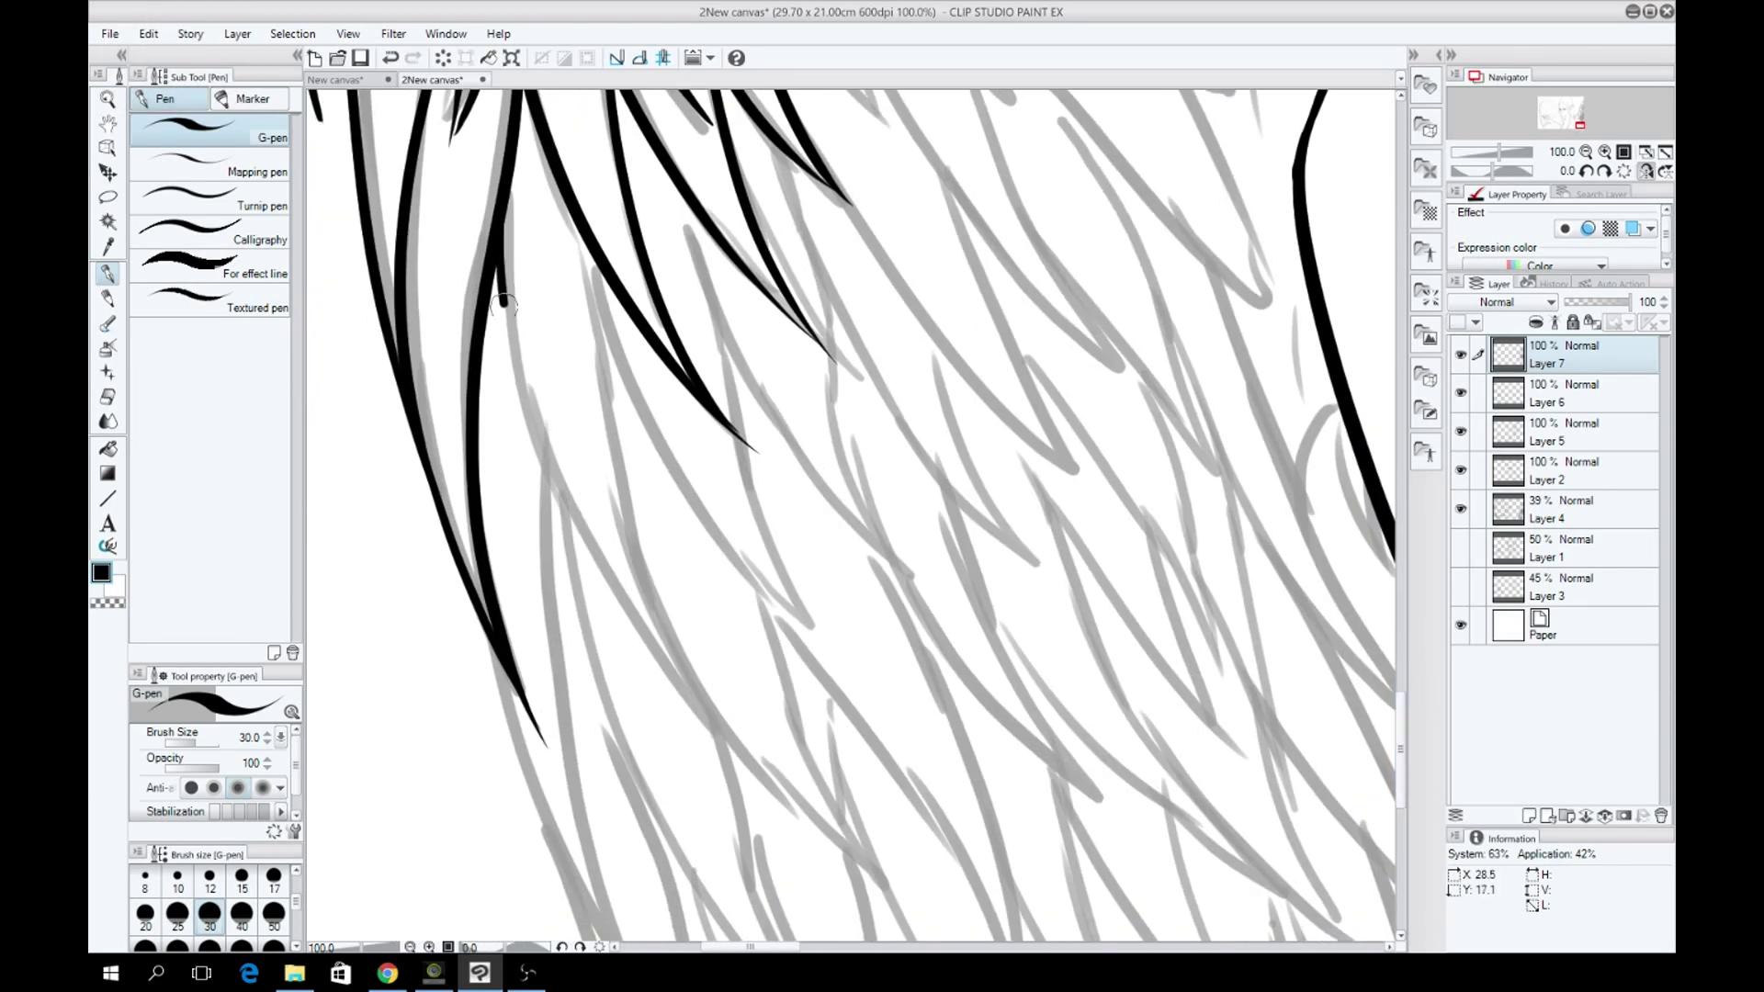
Ink the long feathers next to the outer contour and the first long inner-edge feather facing the body.
drag(503, 303, 781, 772)
key(ctrl+z)
key(ctrl+z)
mouse_move(708, 232)
mouse_down()
mouse_move(695, 287)
mouse_move(900, 671)
mouse_up()
scroll(900, 670, up, 4)
key(ctrl+z)
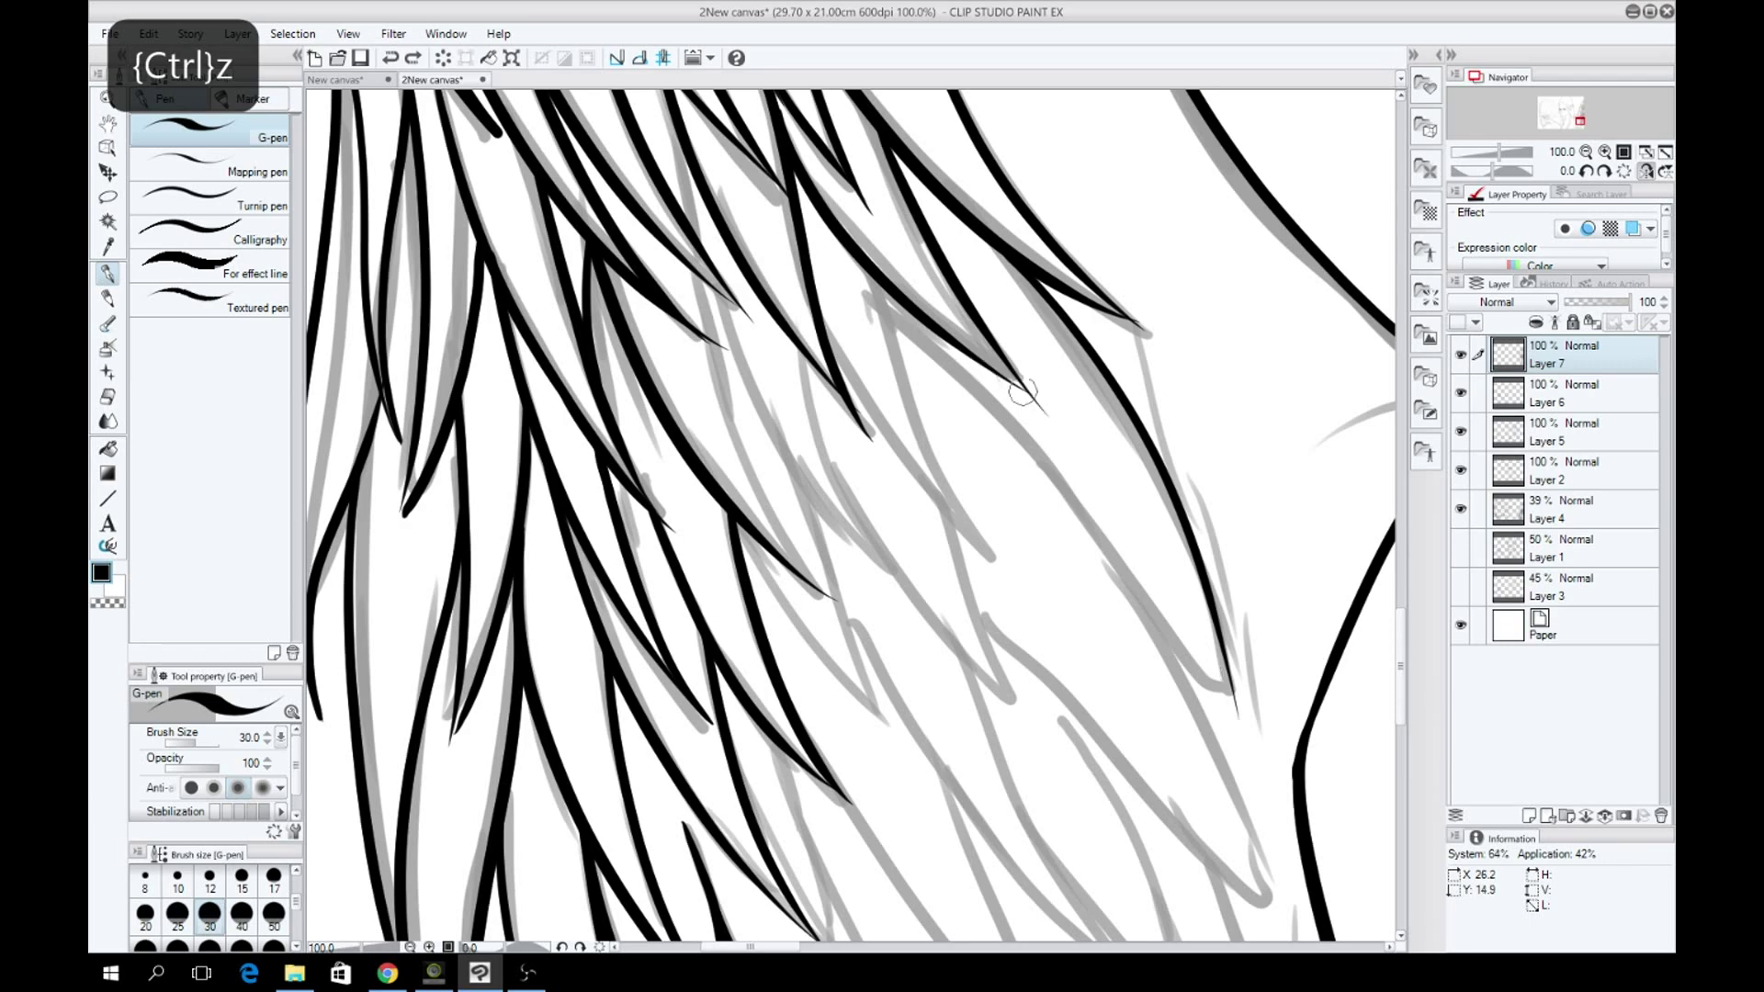
Flip the canvas view and ink the missing feather lines between the middle rows.
scroll(1056, 427, up, 2)
scroll(1057, 427, right, 2)
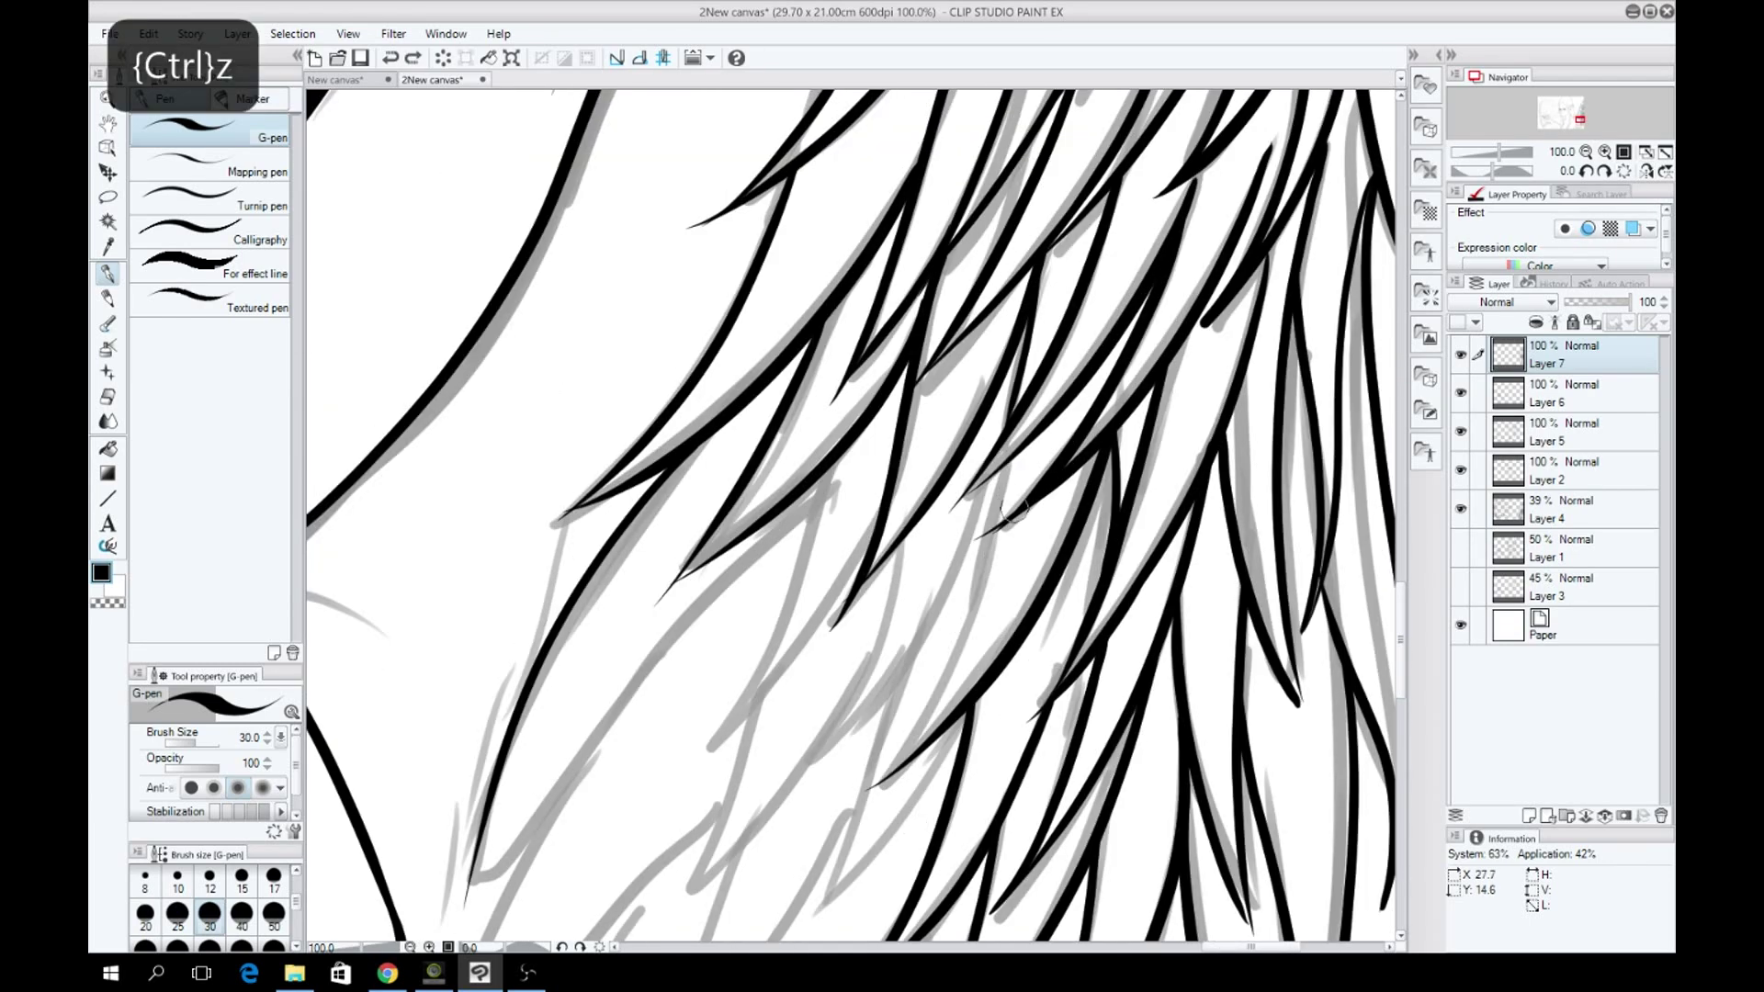
drag(1059, 311, 914, 740)
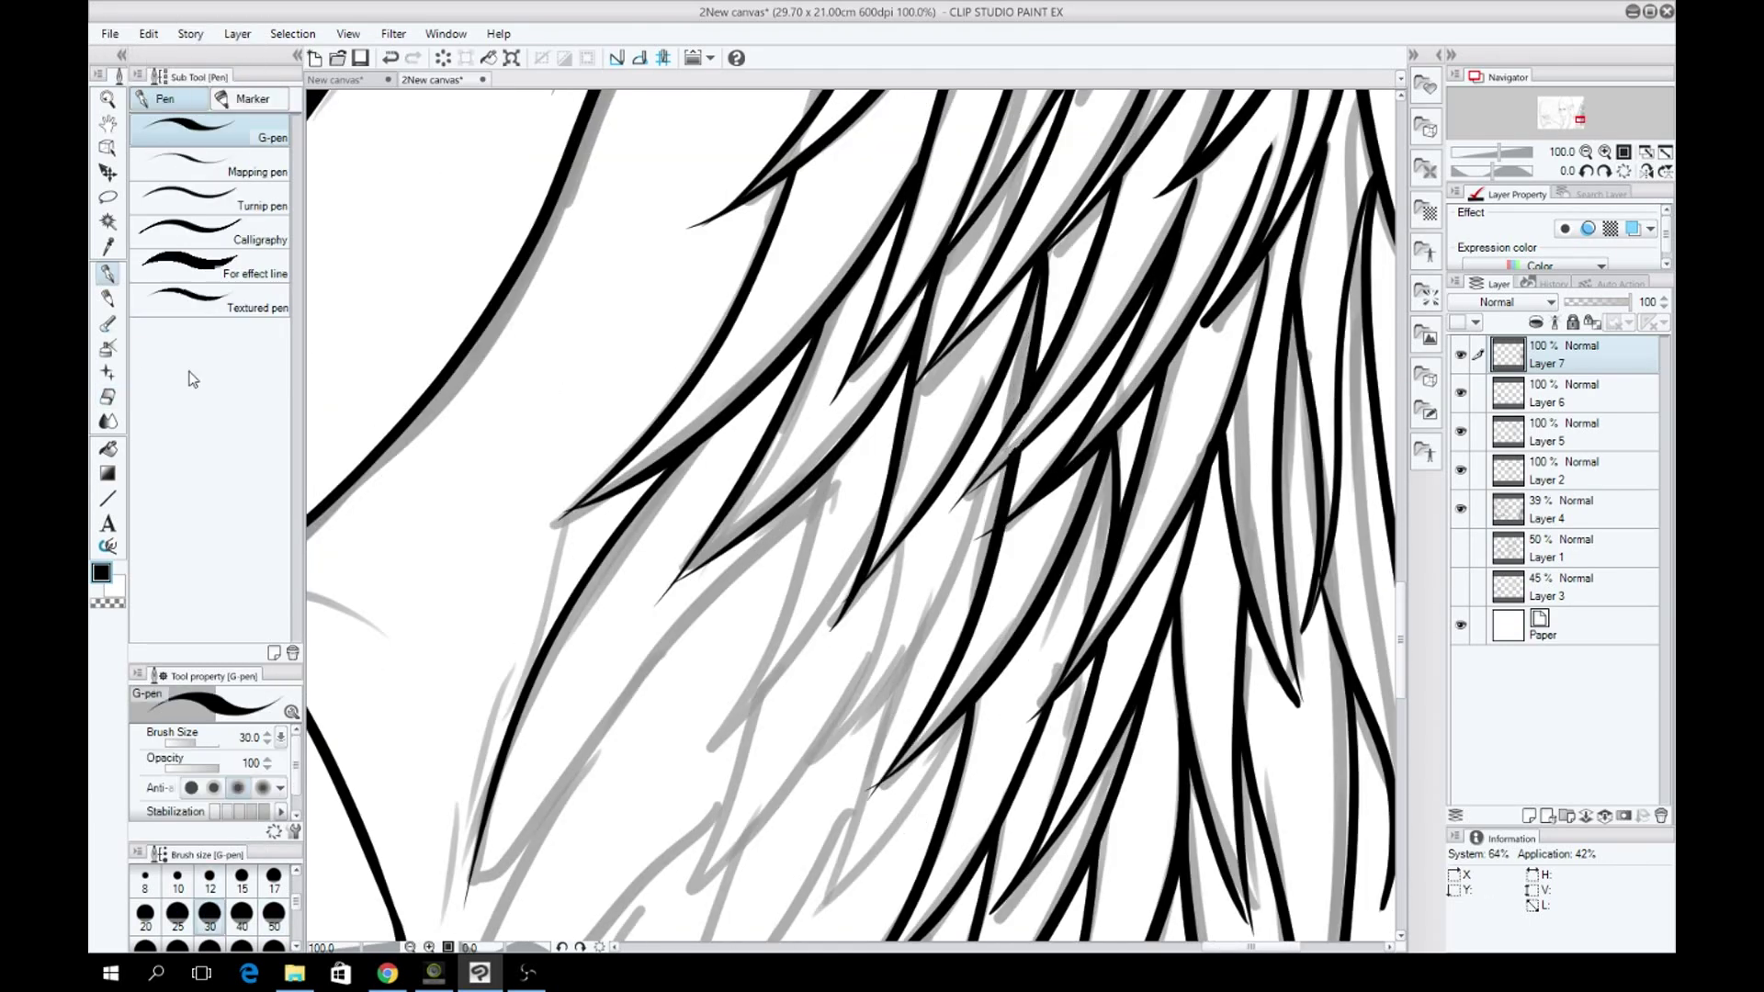
key(ctrl+z)
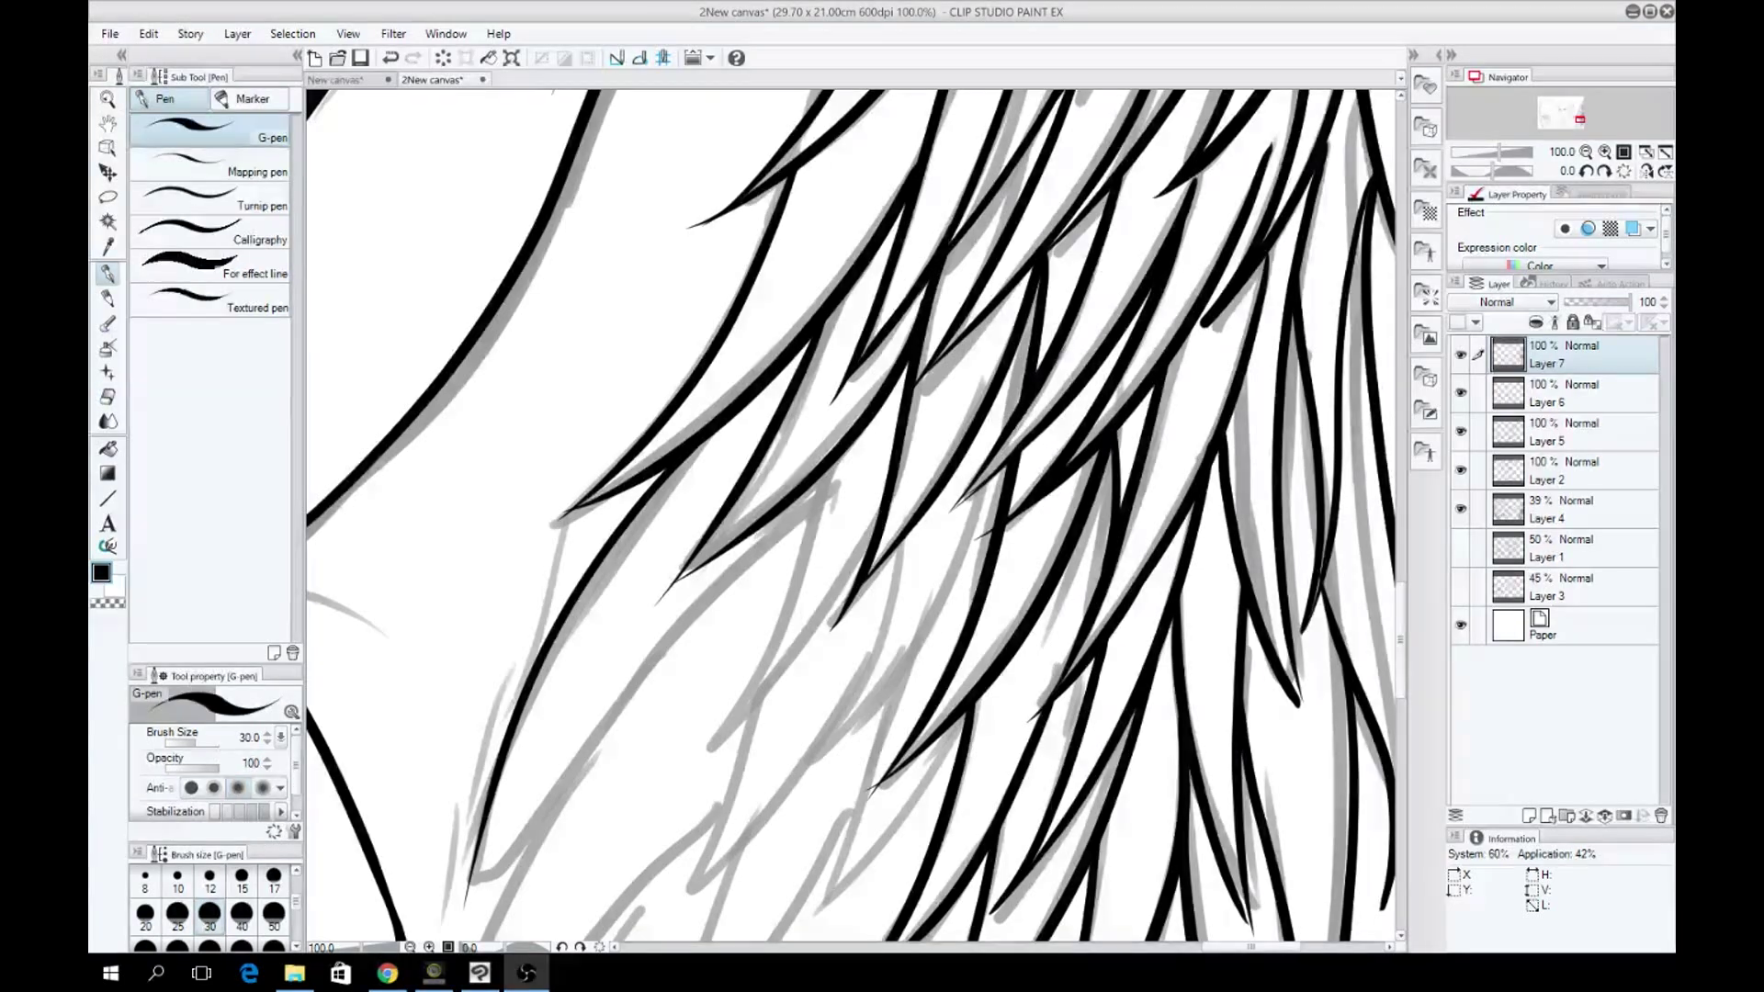
Set the G-pen's size to 25 and ink the long feathers on the wing's inner side, facing the body.
scroll(854, 514, down, 3)
key(bracketleft)
drag(827, 206, 700, 504)
key(ctrl+z)
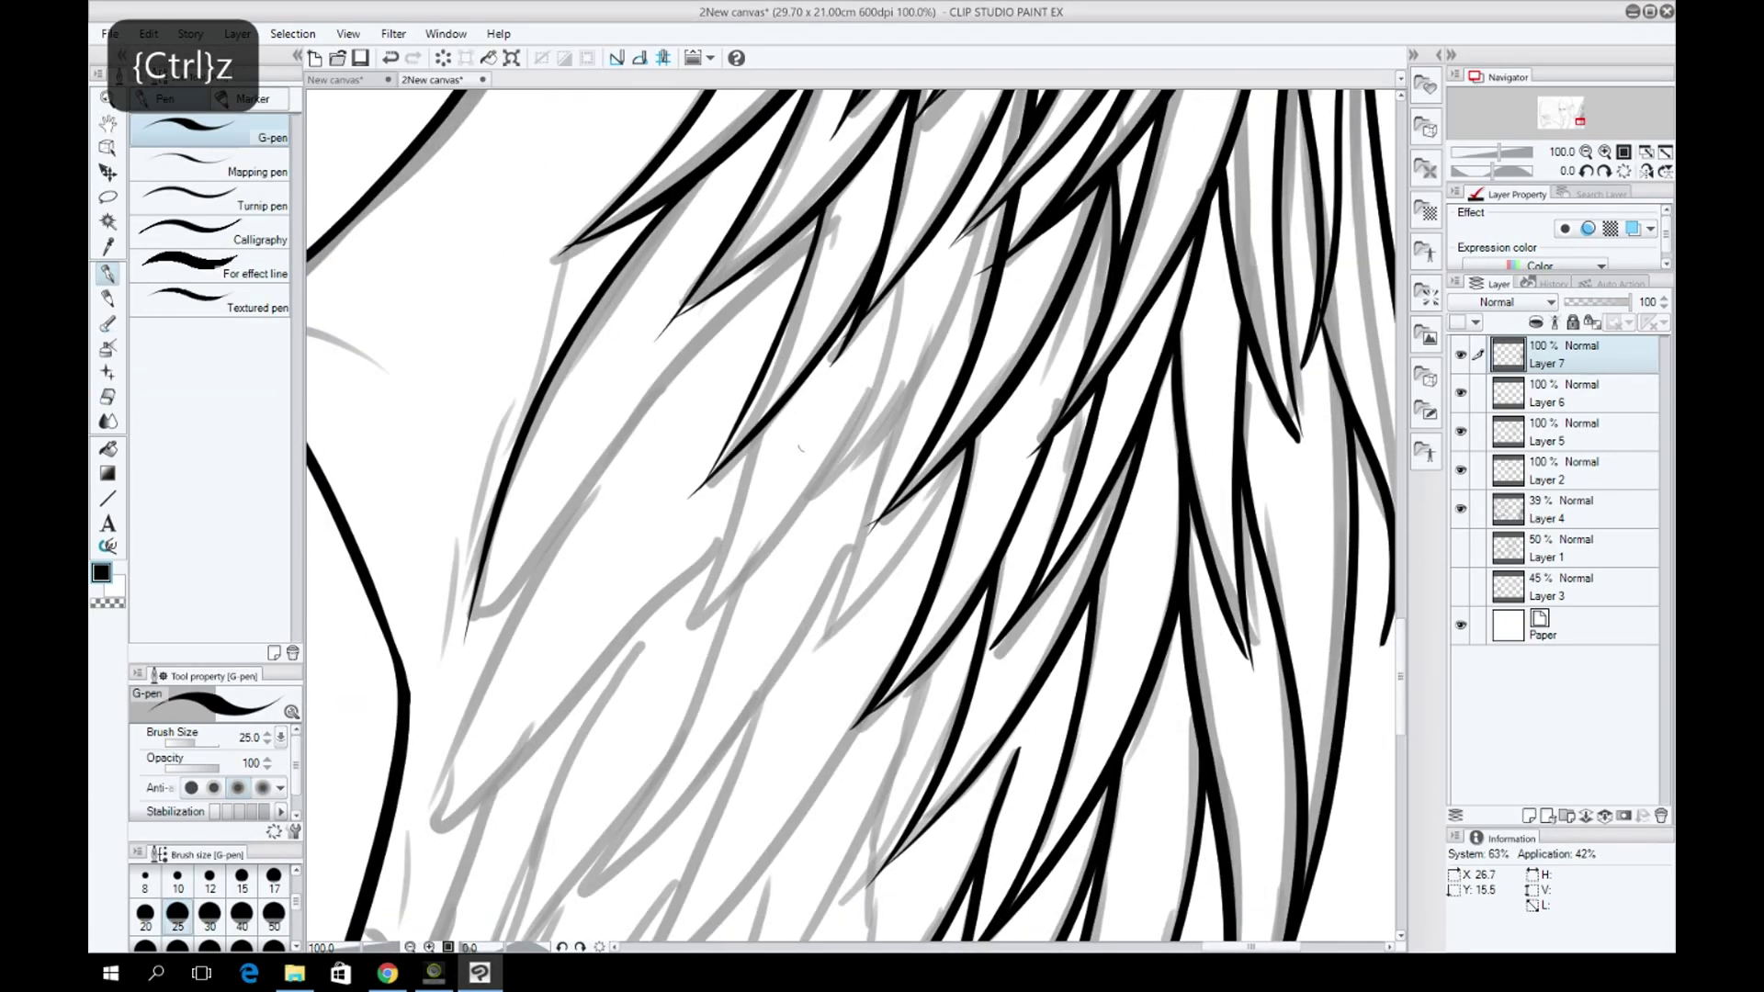
drag(813, 221, 428, 864)
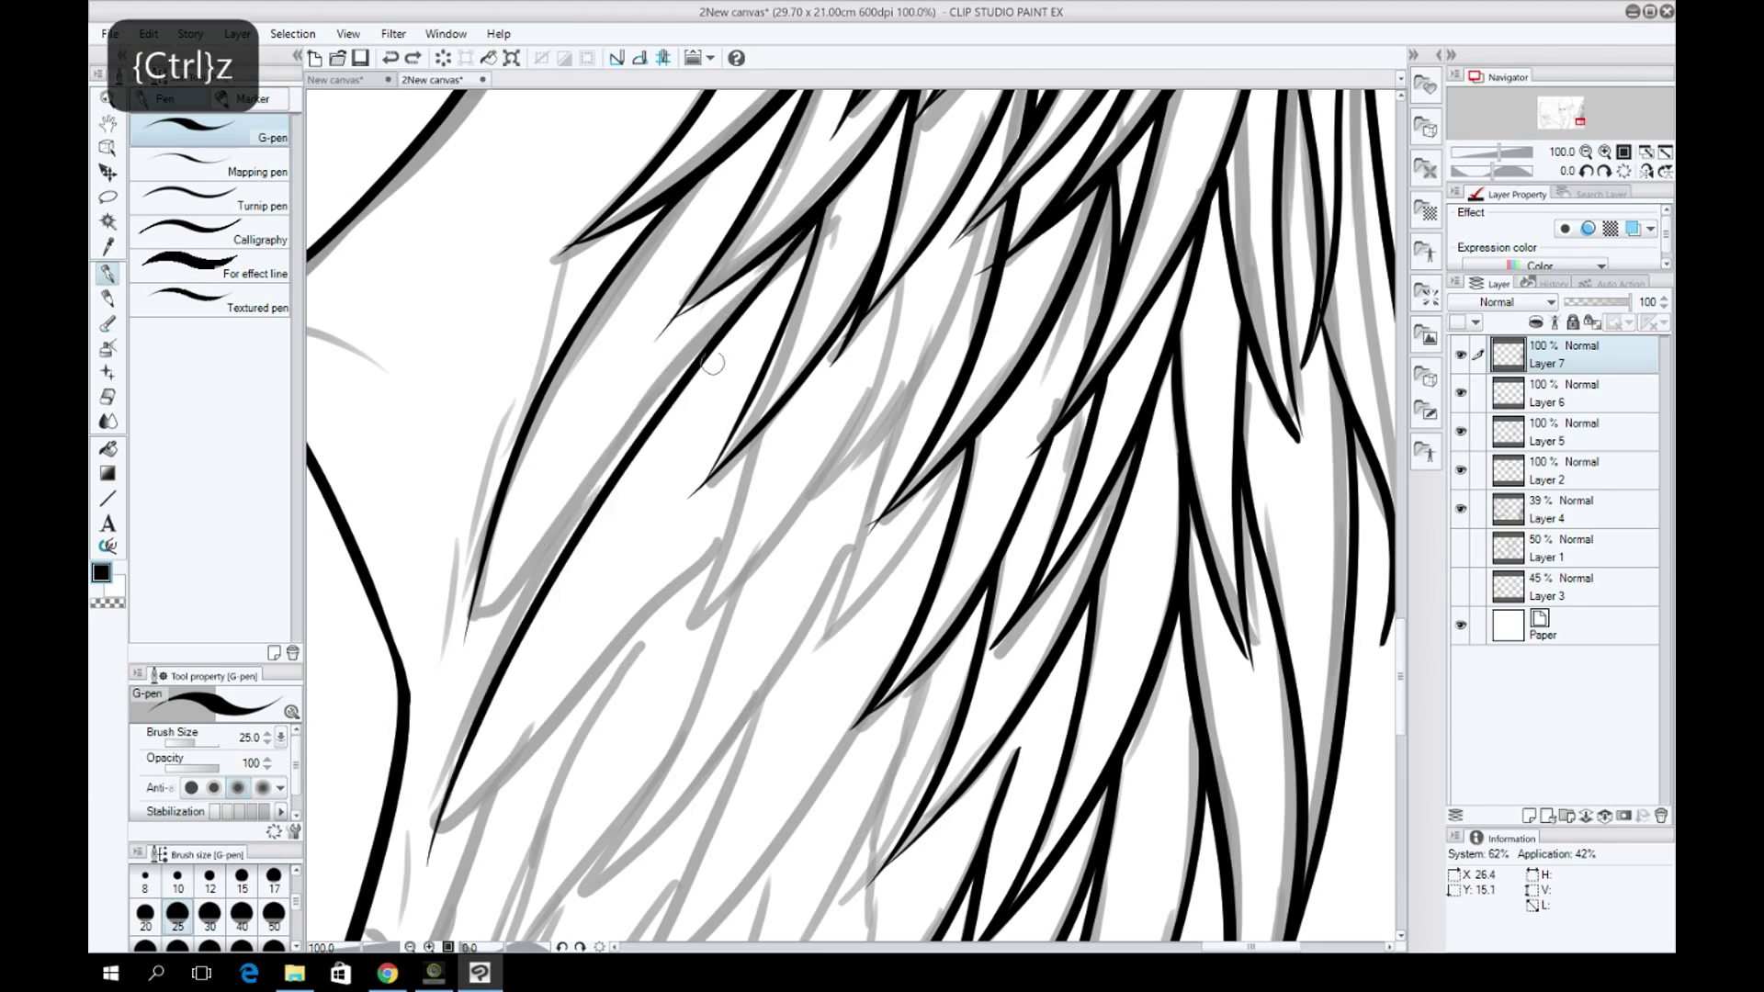
key(ctrl+z)
mouse_move(617, 380)
mouse_down()
mouse_move(459, 730)
mouse_move(489, 672)
mouse_up()
key(ctrl+z)
Ink the following inner-side feathers in the unflipped view, joining them to the wing's middle rows.
drag(708, 560, 407, 889)
scroll(688, 342, left, 5)
drag(696, 409, 896, 869)
key(ctrl+z)
scroll(838, 391, down, 4)
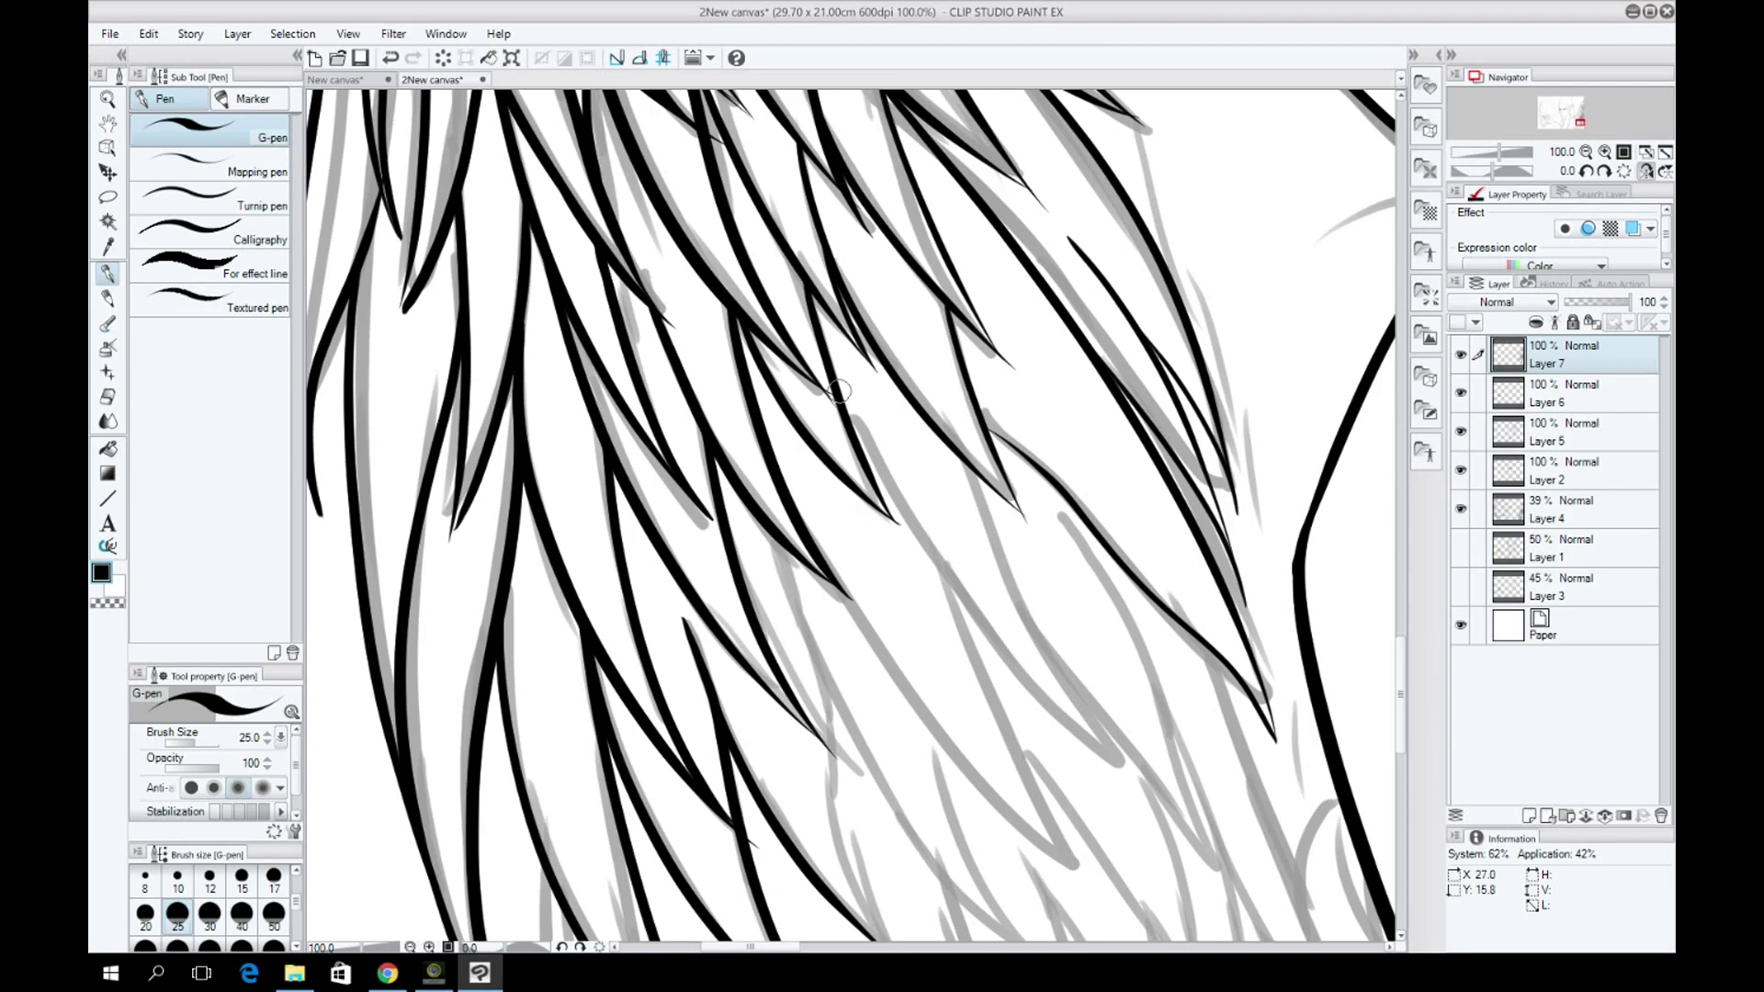
drag(838, 391, 1139, 794)
key(ctrl+z)
Ink the overlapping feathers across the lower middle of the wing, down past the body's curve.
scroll(918, 459, down, 3)
drag(937, 312, 933, 467)
drag(821, 419, 909, 730)
scroll(910, 730, down, 1)
scroll(910, 643, right, 3)
drag(969, 788, 1139, 730)
key(ctrl+z)
drag(868, 358, 1098, 739)
key(ctrl+z)
drag(859, 345, 1093, 735)
key(ctrl+z)
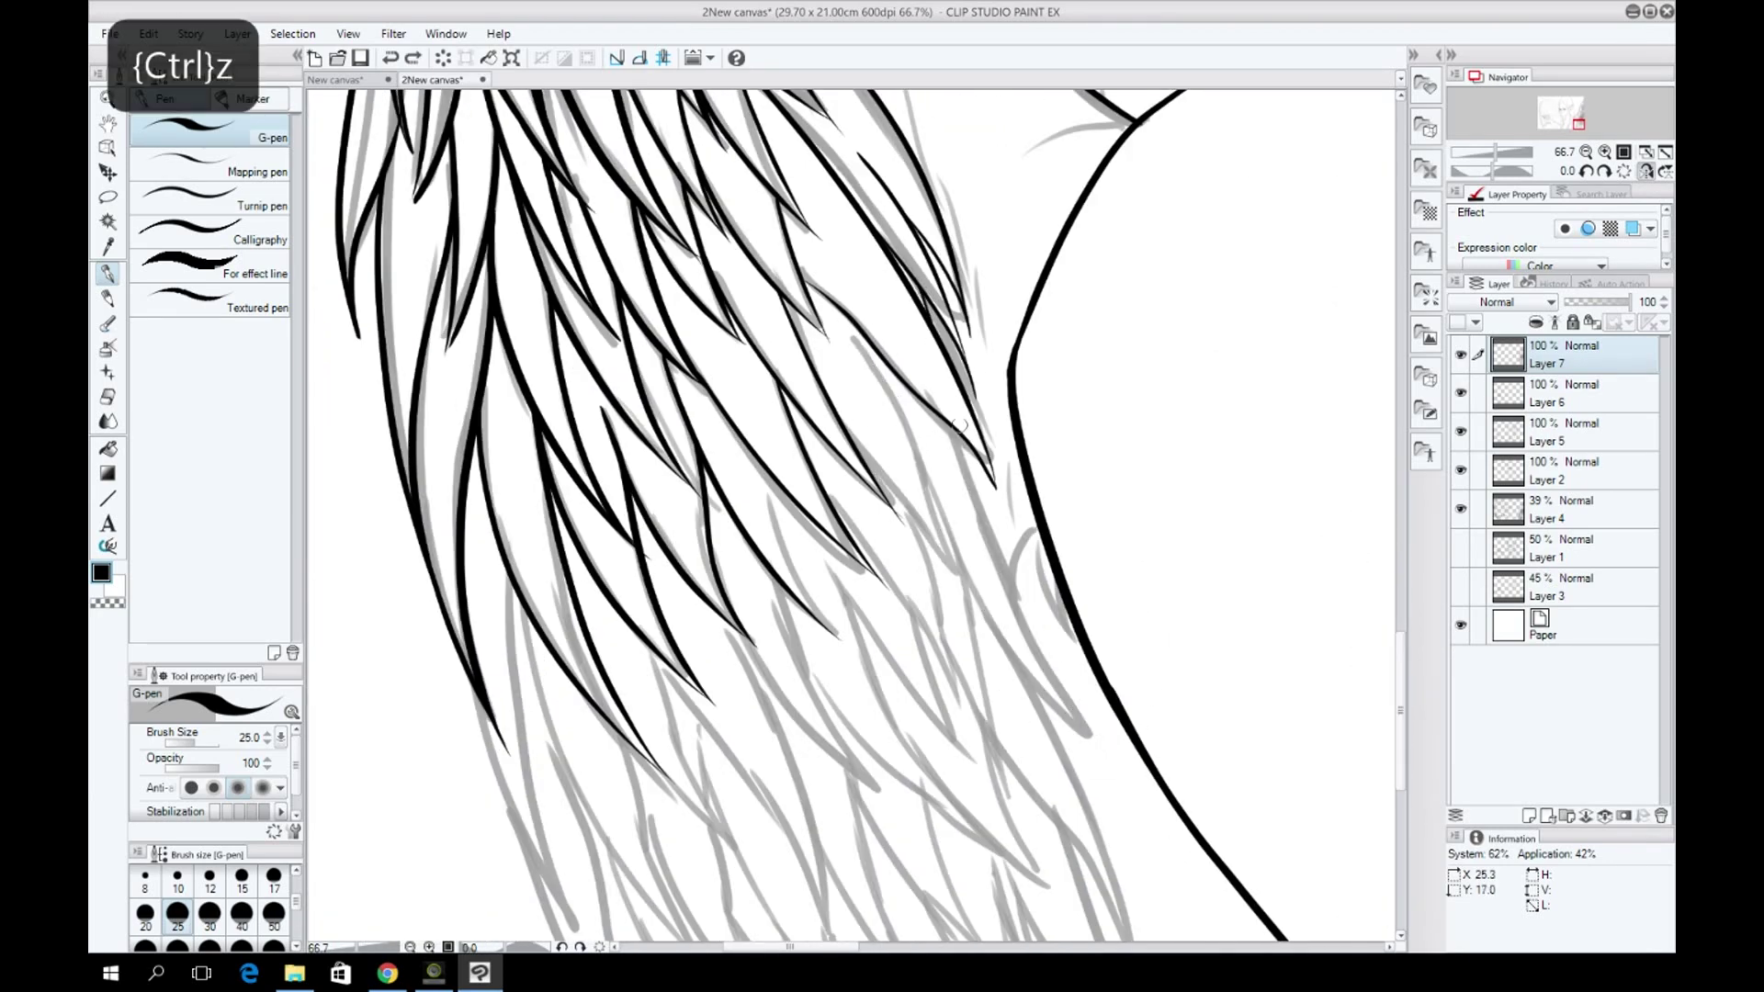
Ink the lower outer-edge feathers and the neighbouring middle feathers above the canvas's bottom border.
scroll(489, 481, down, 3)
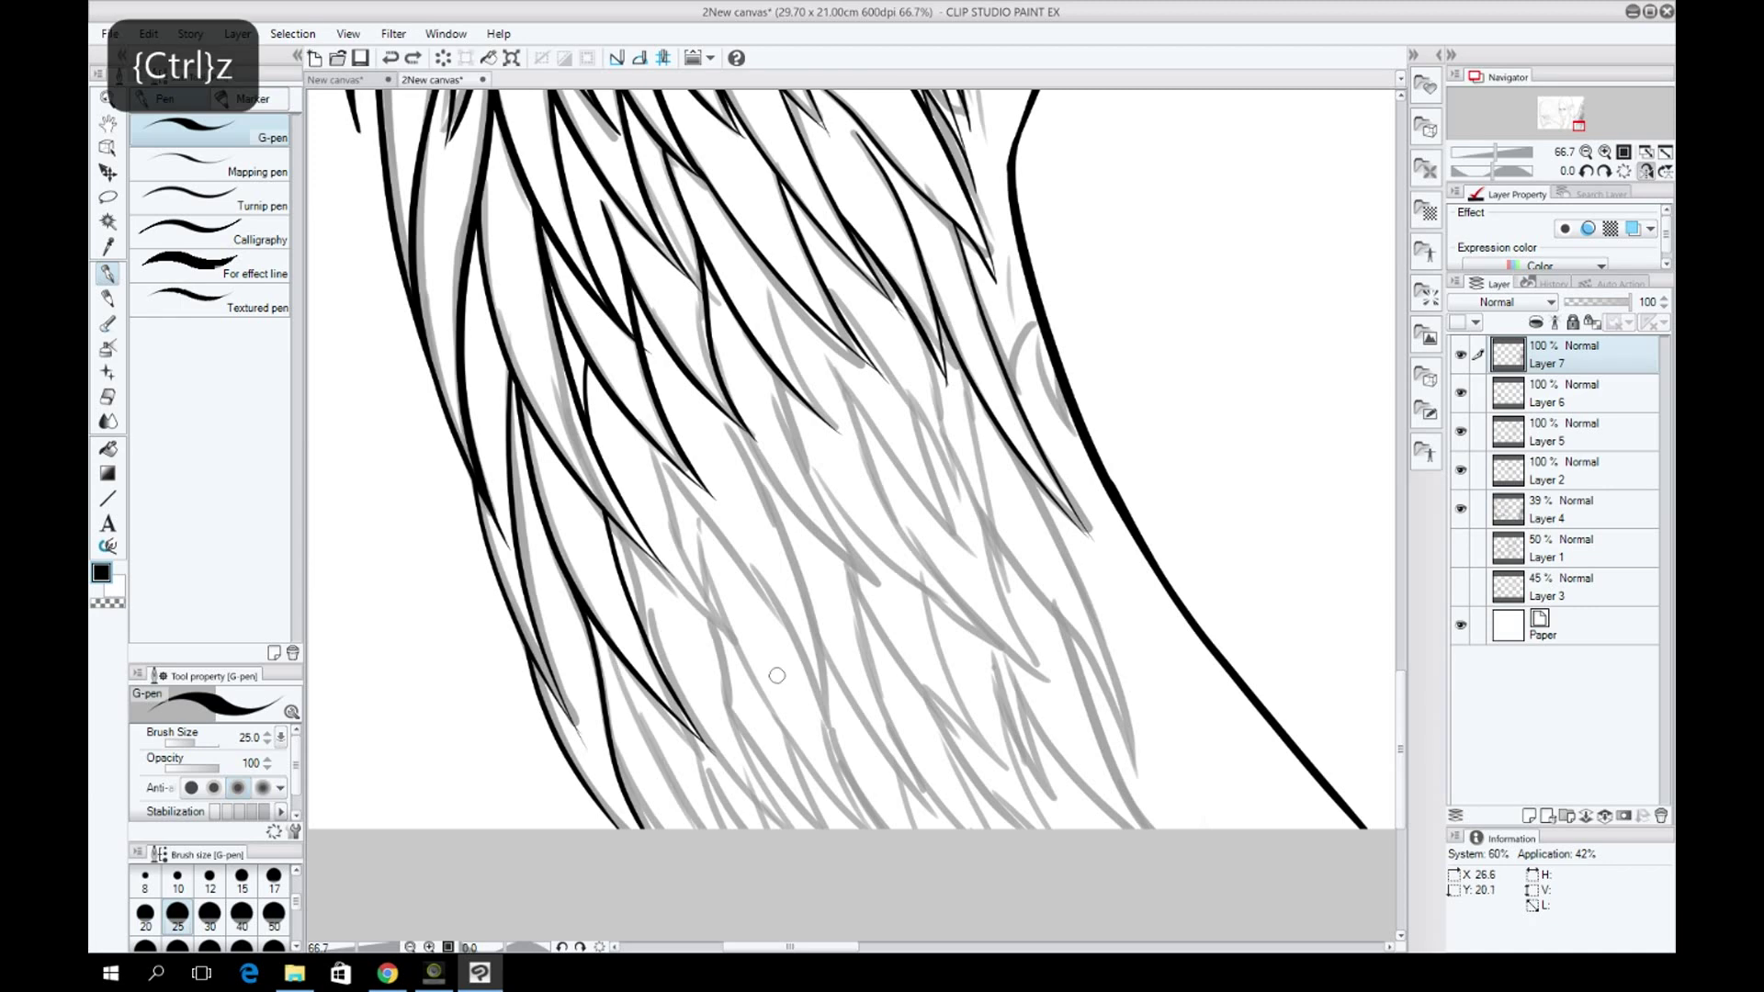
key(ctrl+z)
drag(628, 404, 840, 758)
drag(779, 379, 905, 588)
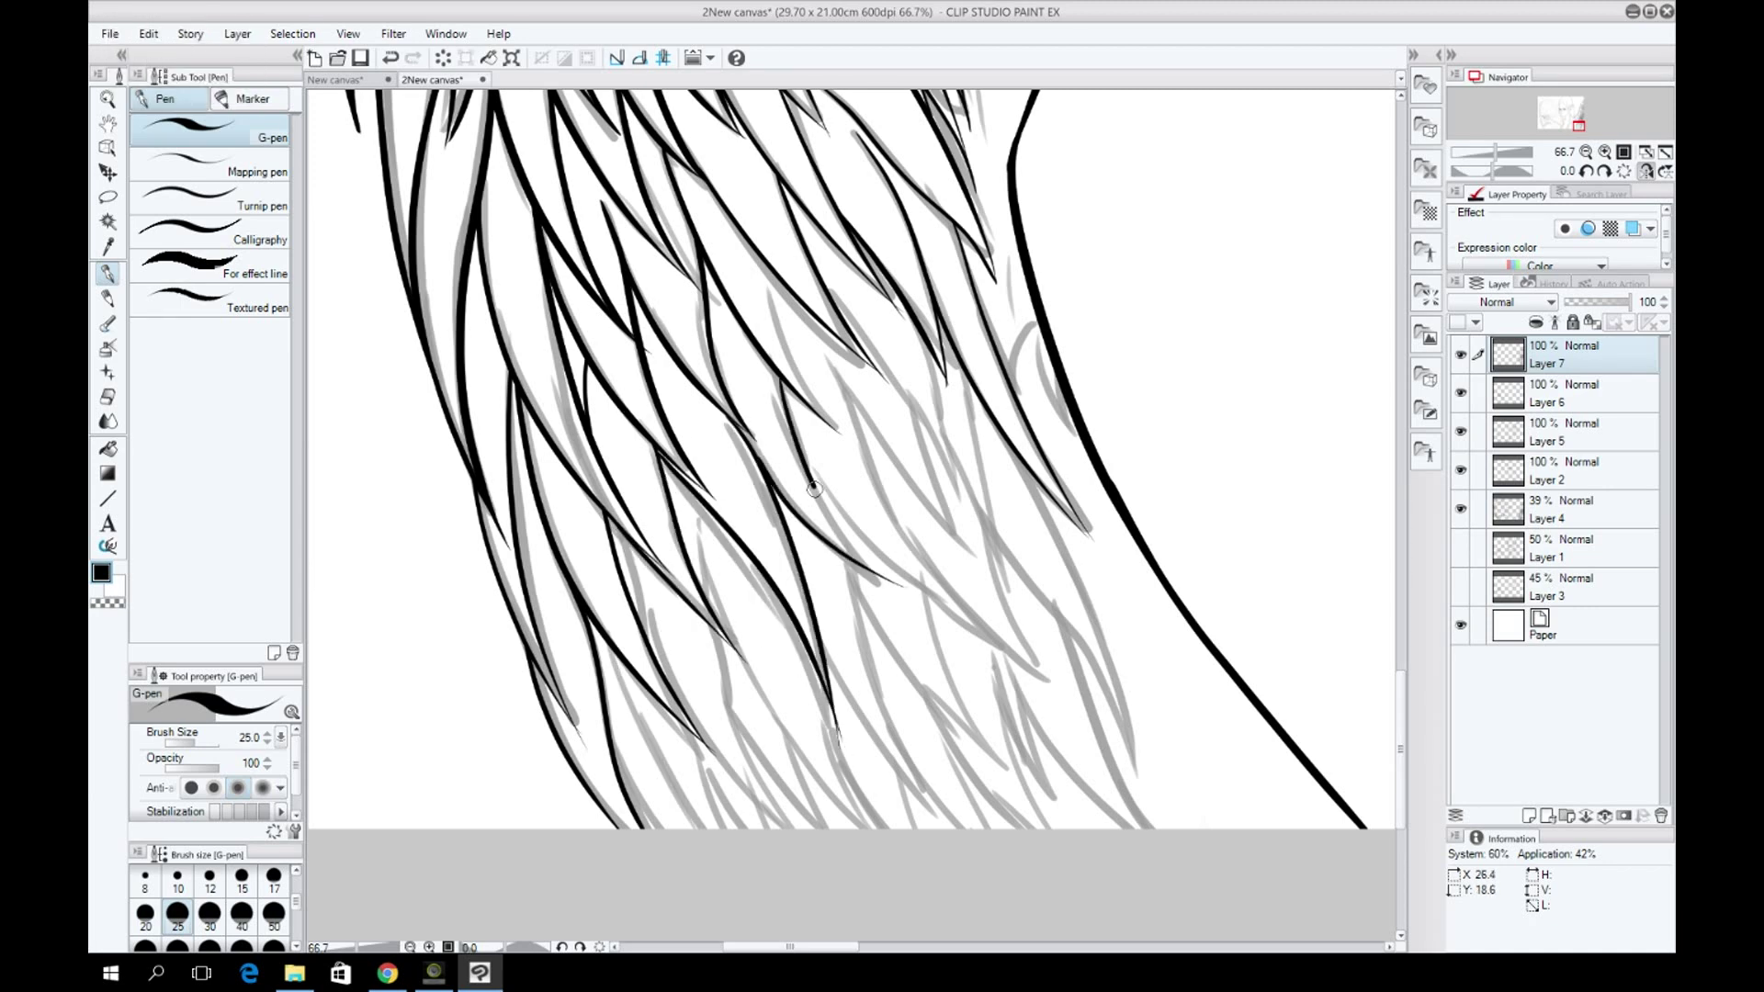
key(ctrl+z)
scroll(826, 551, up, 3)
drag(776, 572, 909, 786)
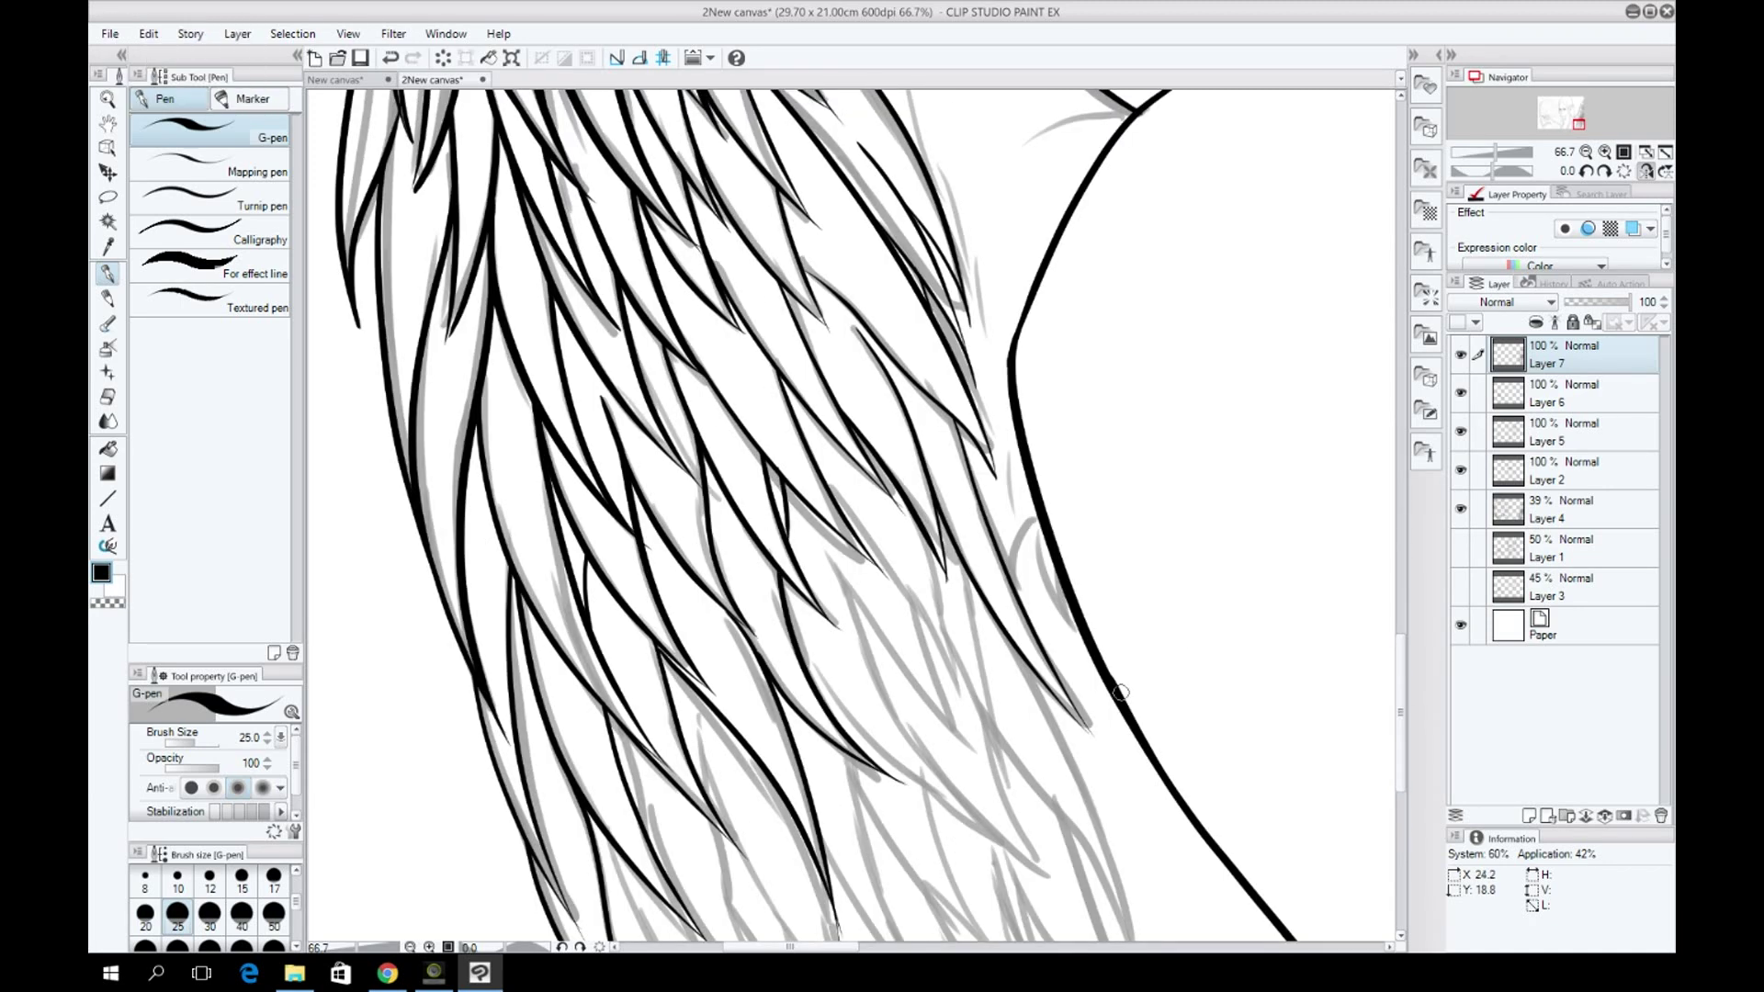
Ink the remaining feathers running off the canvas's bottom border, including the inner-edge ones beside the body.
scroll(1121, 692, down, 3)
key(ctrl+z)
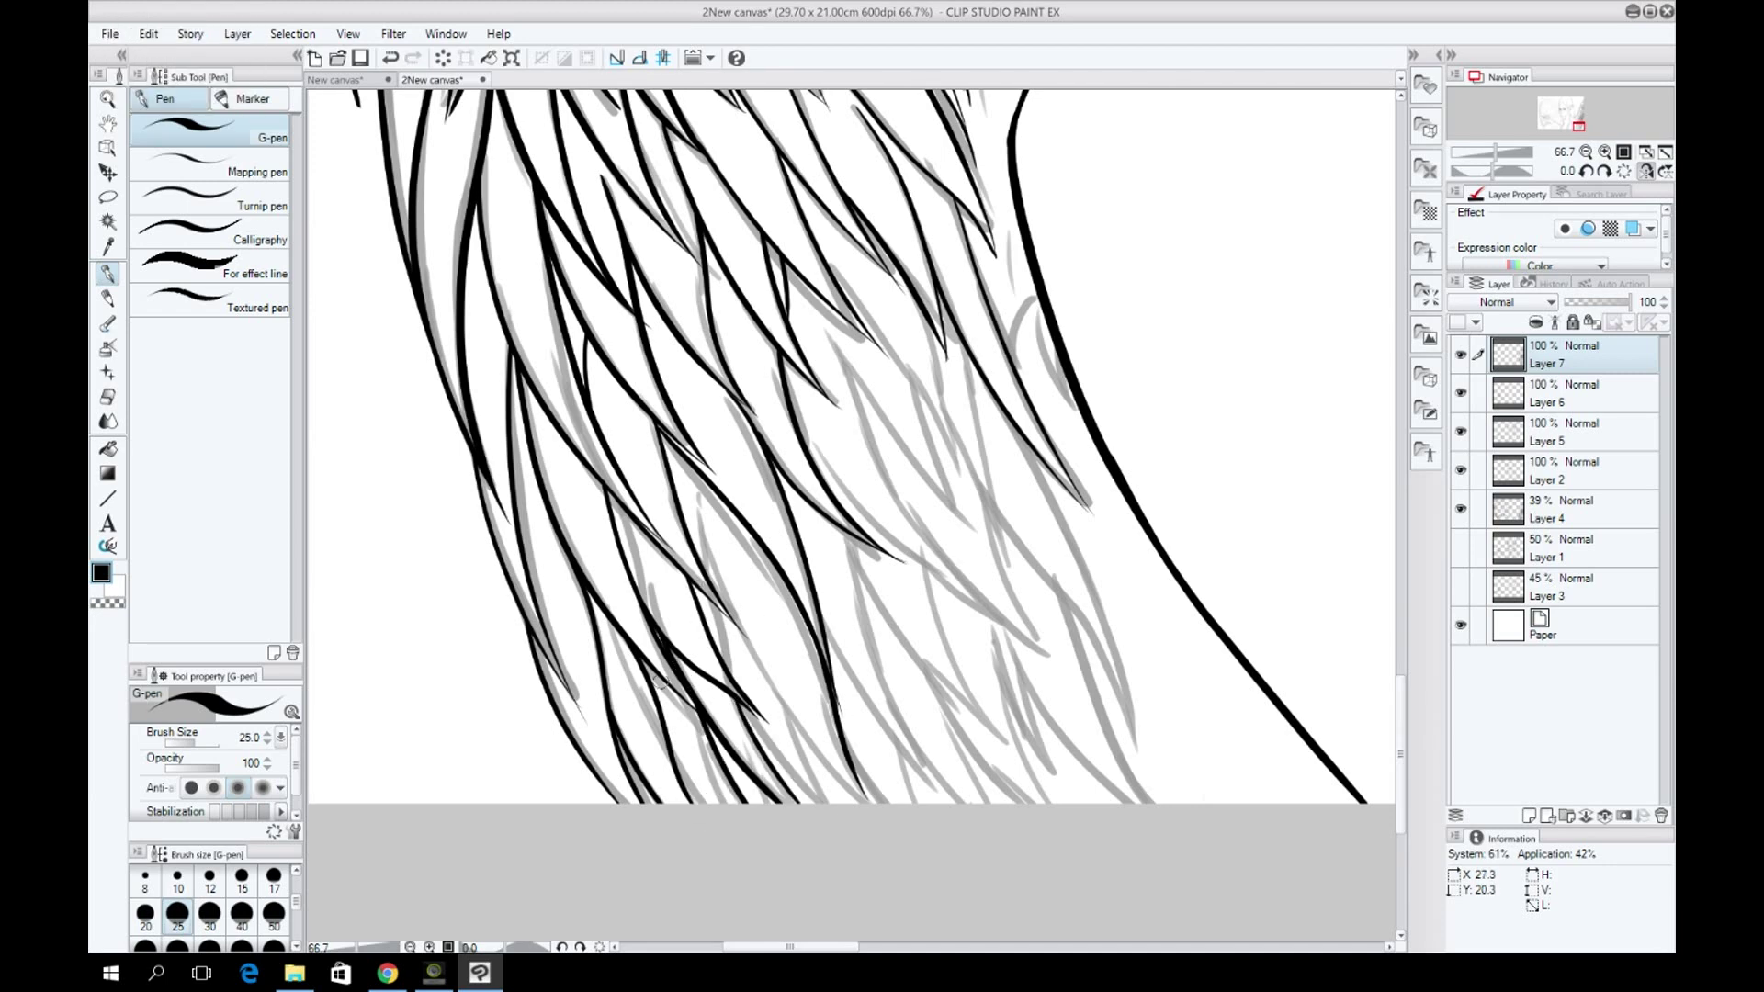
drag(831, 338, 1022, 634)
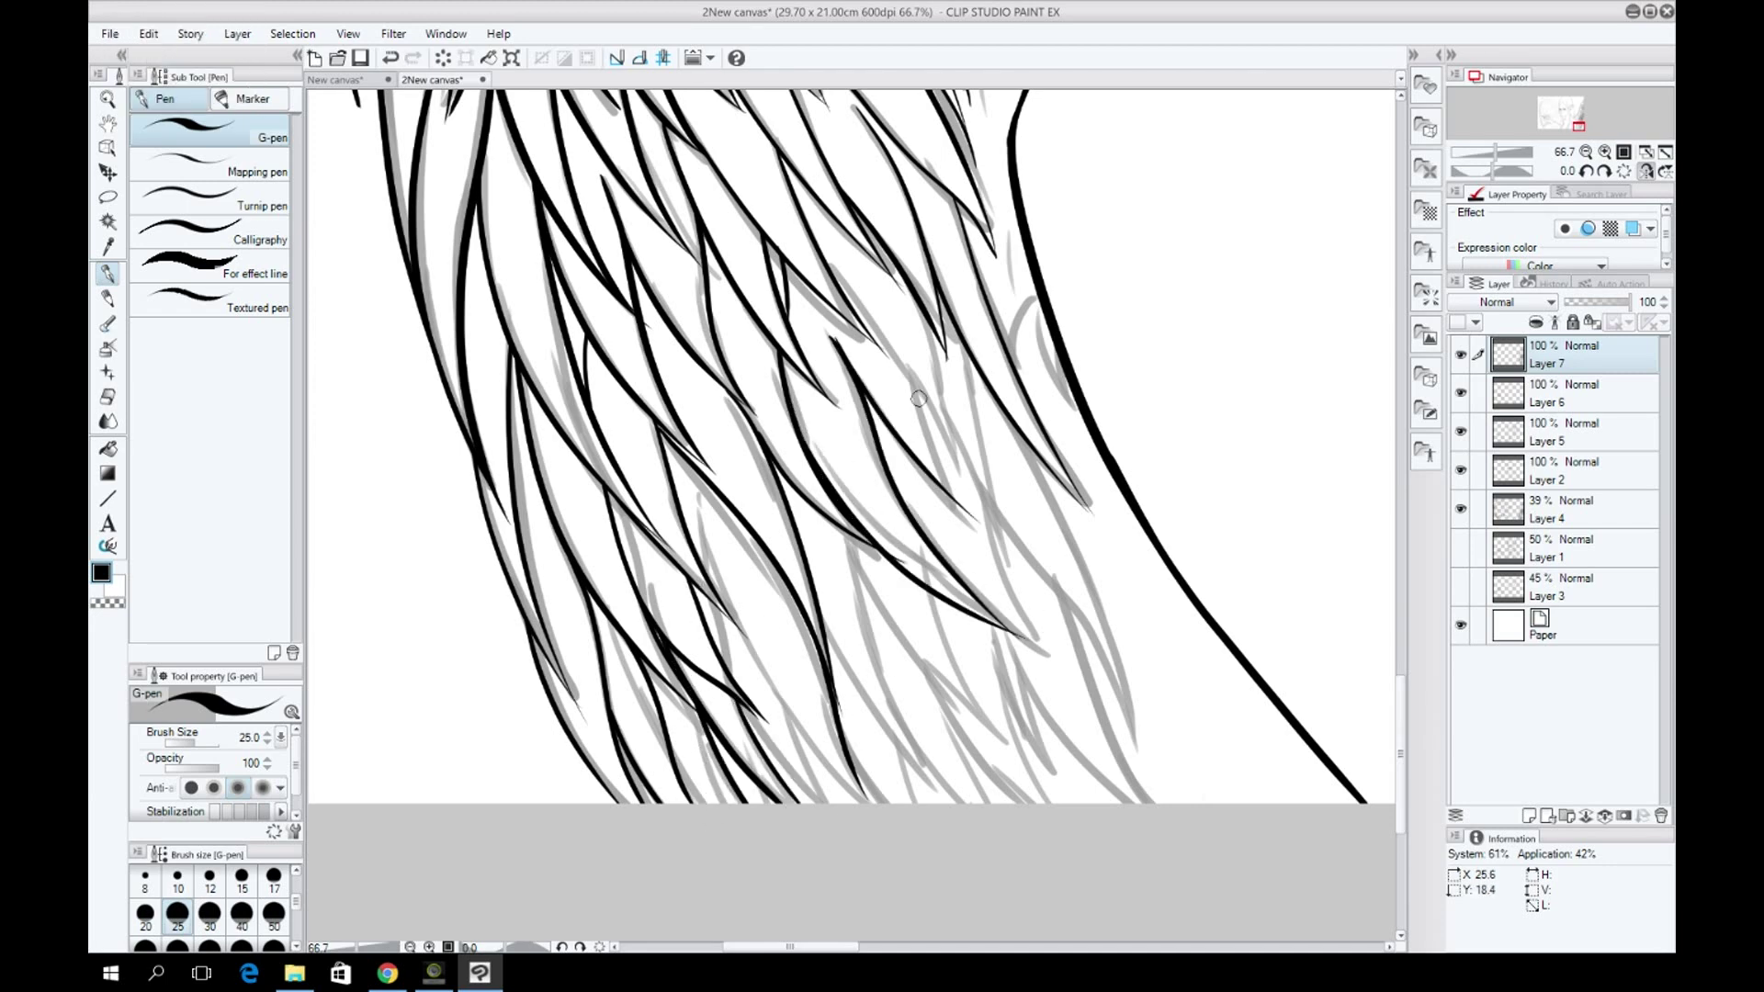
drag(700, 496, 705, 548)
key(ctrl+z)
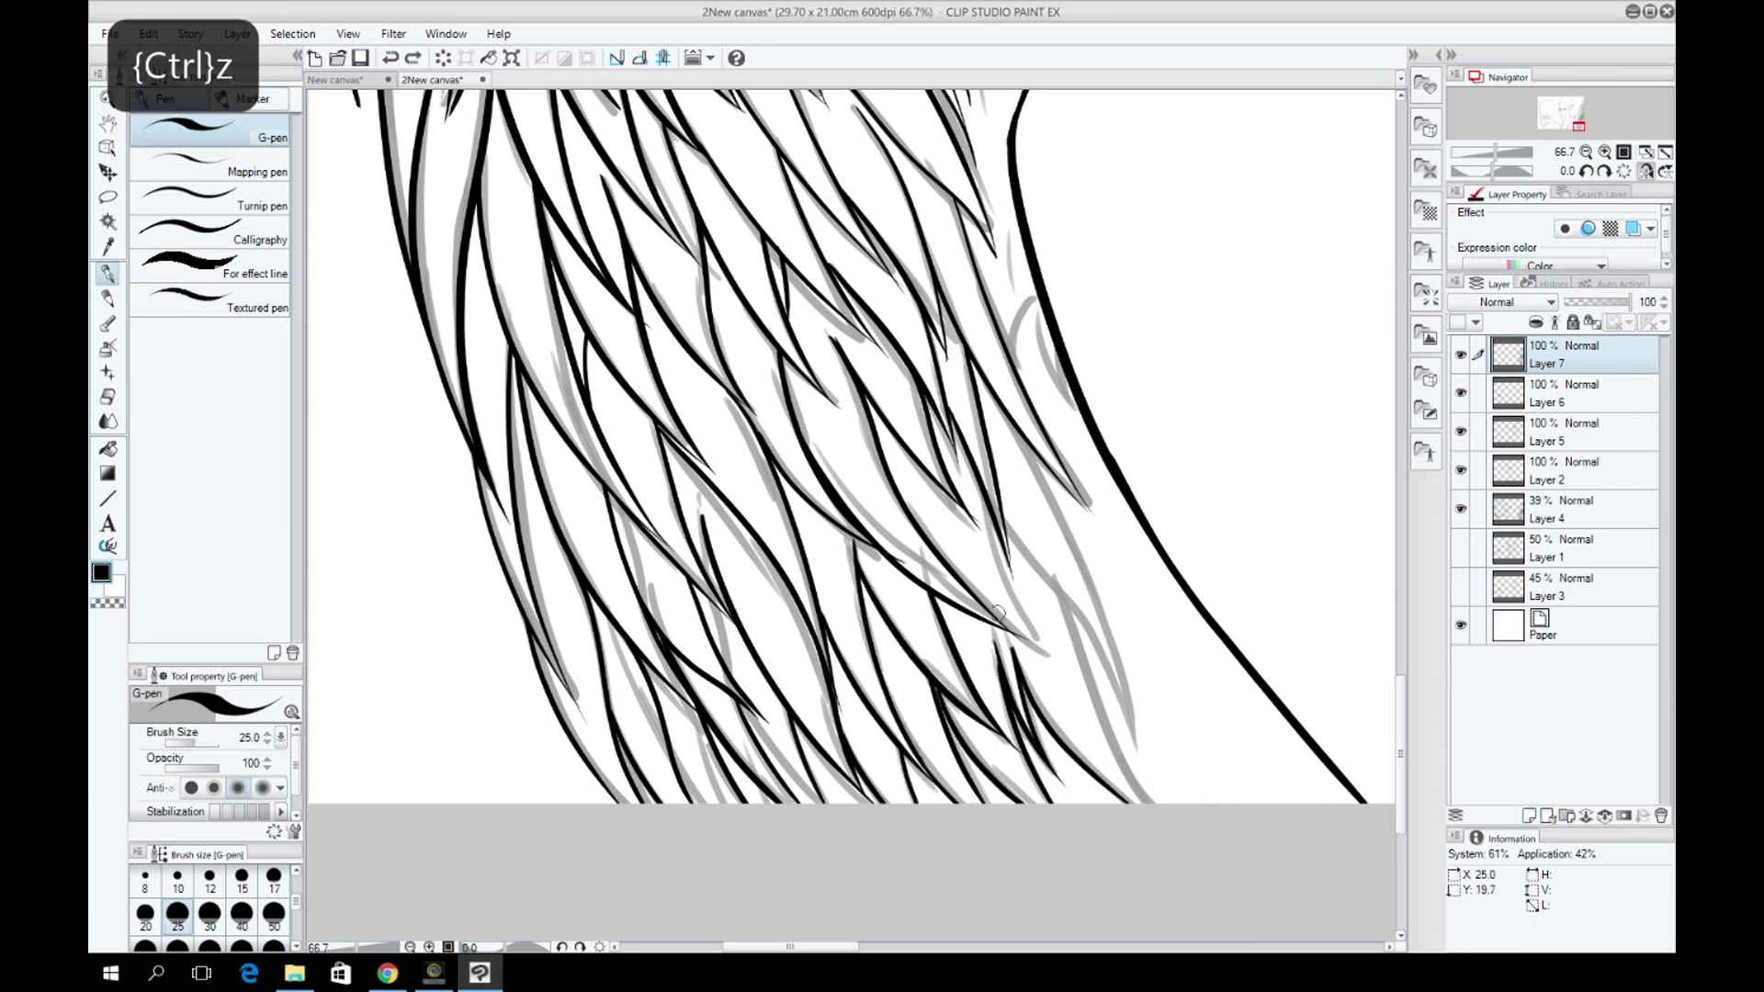
drag(1006, 436, 1135, 731)
drag(1065, 602, 1160, 835)
key(ctrl+z)
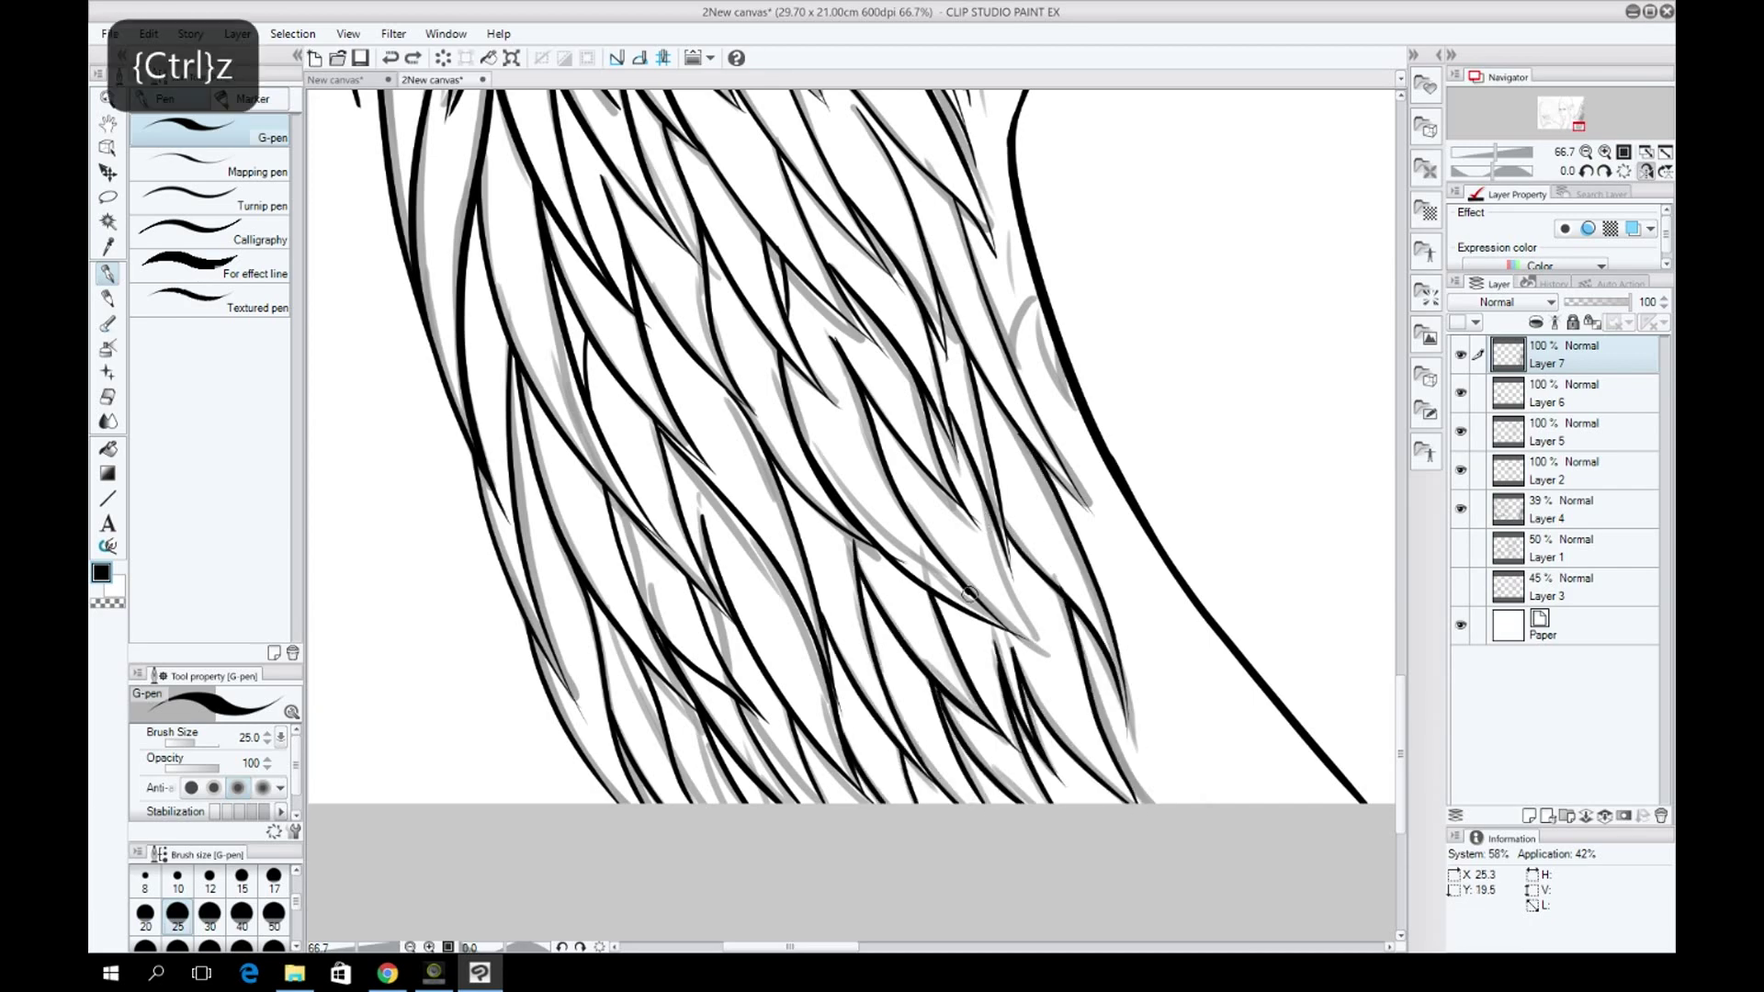
Ink the last short feather strokes in the gaps near the near wing's lower inner edge.
drag(942, 551, 1036, 615)
scroll(1407, 713, up, 2)
scroll(1407, 714, down, 3)
key(ctrl+z)
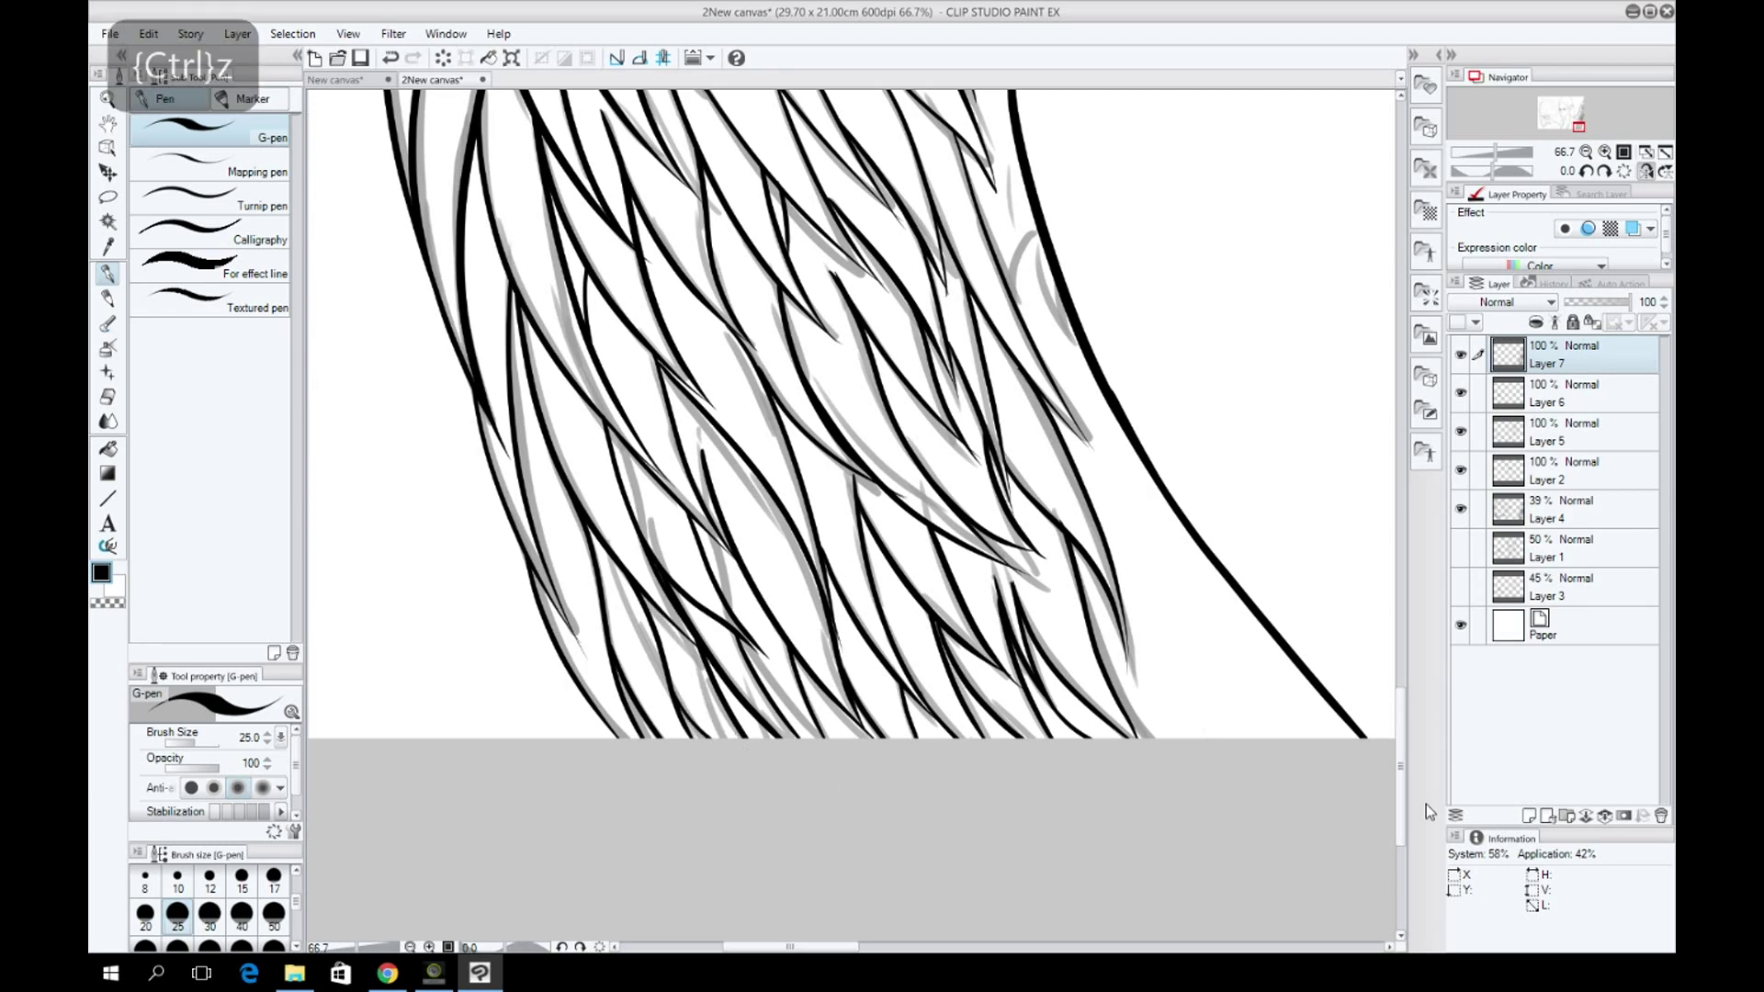
scroll(868, 756, up, 10)
drag(1013, 506, 1073, 607)
key(ctrl+z)
drag(1005, 517, 1064, 605)
Start the far wing's leading edge behind the face, erasing it where it crosses the face and hair.
scroll(1402, 542, up, 10)
scroll(1403, 543, up, 5)
click(1586, 151)
click(1604, 151)
click(1604, 152)
key(ctrl+z)
key(e)
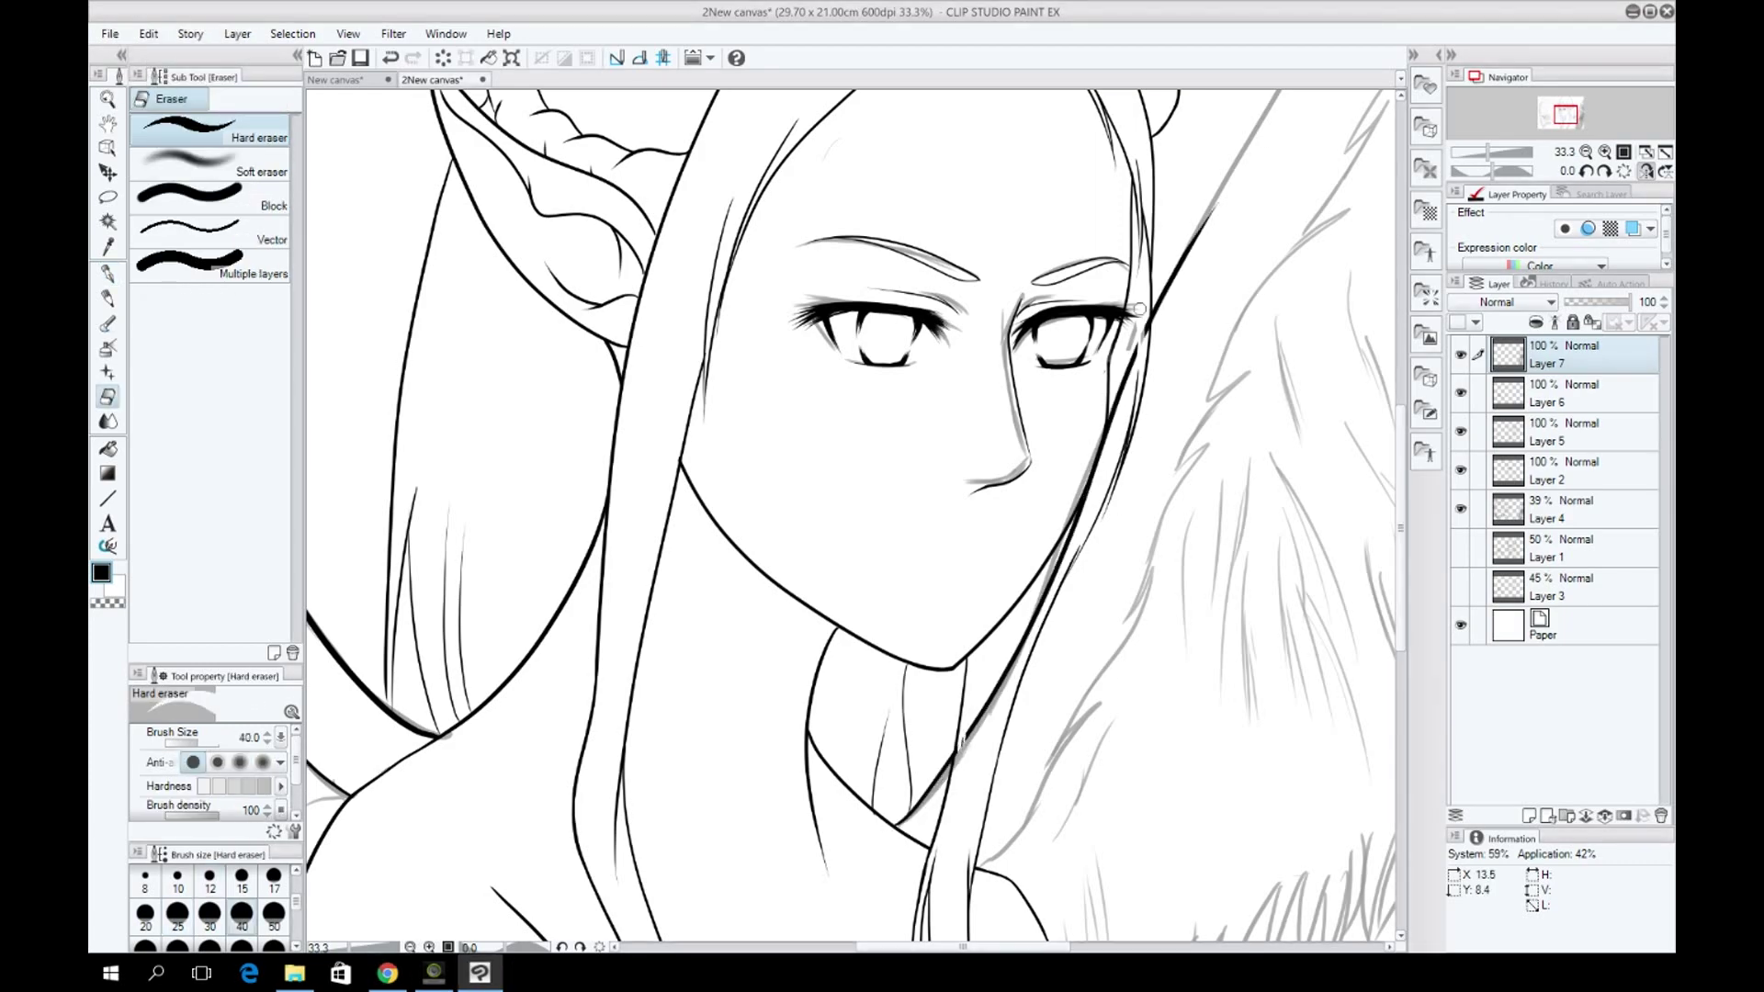
key(p)
key(ctrl+plus)
scroll(960, 765, up, 15)
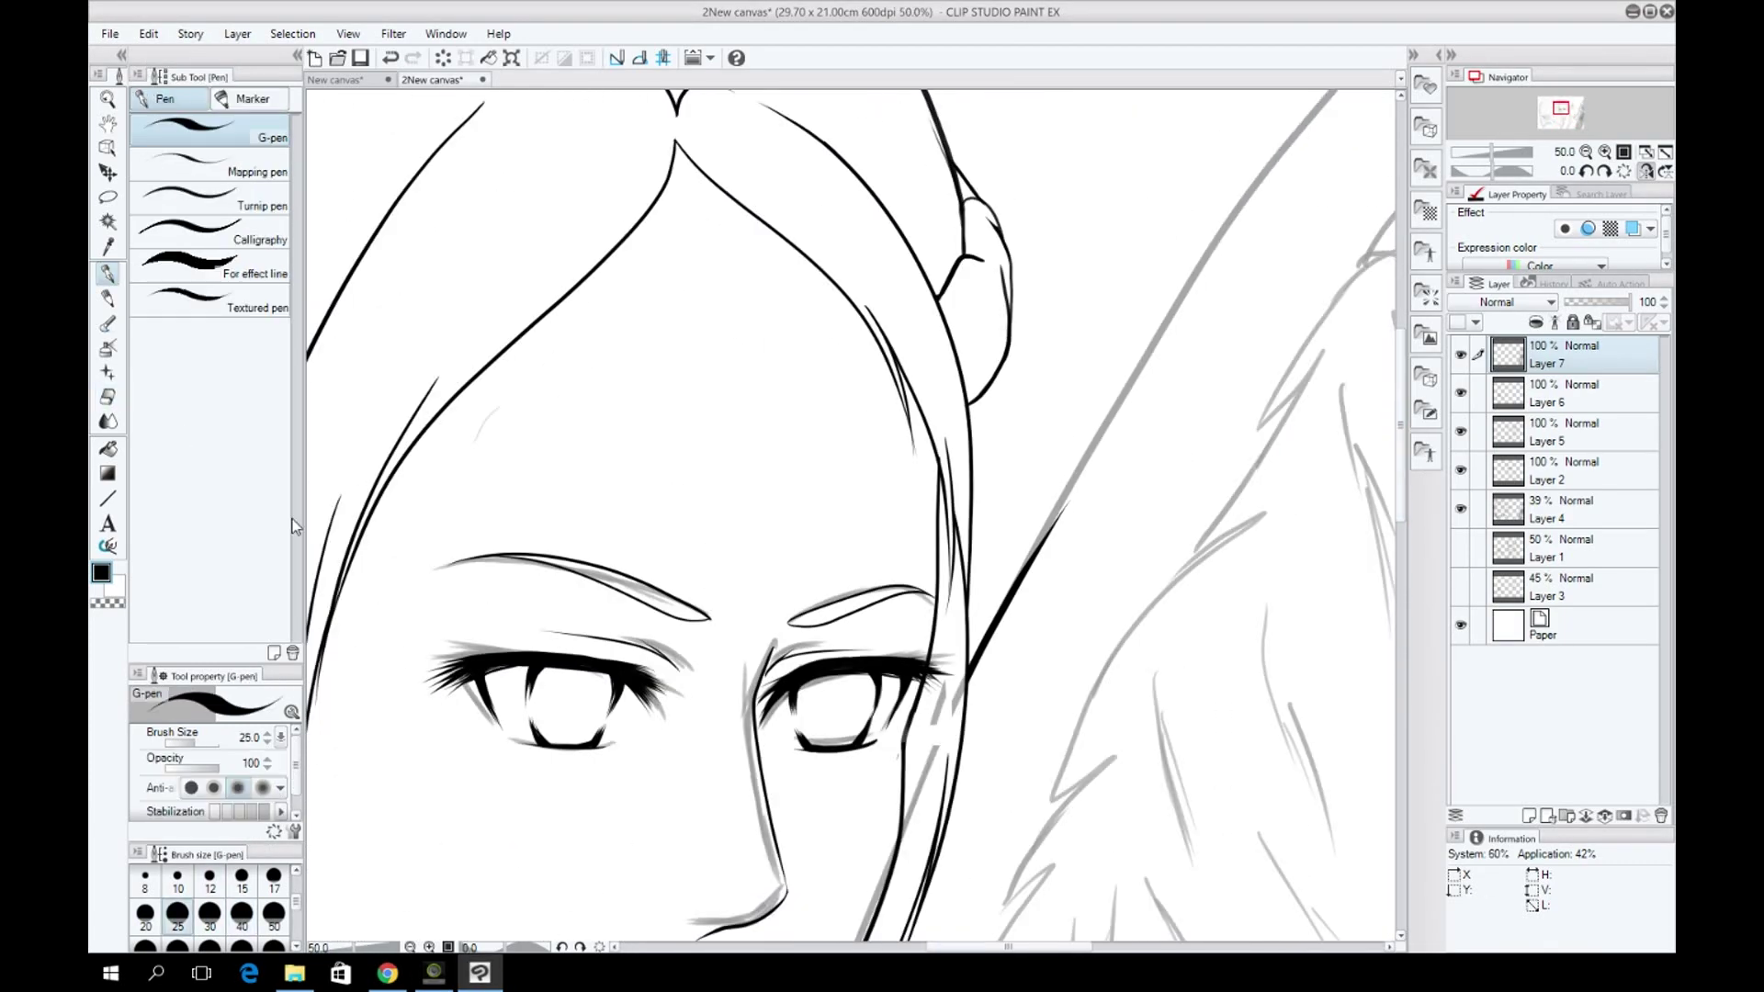
Continue the far wing's leading edge upward, cleaning the line with the Hard eraser.
key(ctrl+minus)
key(e)
key(p)
key(e)
key(p)
key(e)
mouse_move(762, 613)
mouse_down()
mouse_move(719, 502)
mouse_move(809, 453)
mouse_up()
key(p)
key(ctrl+plus)
key(ctrl+plus)
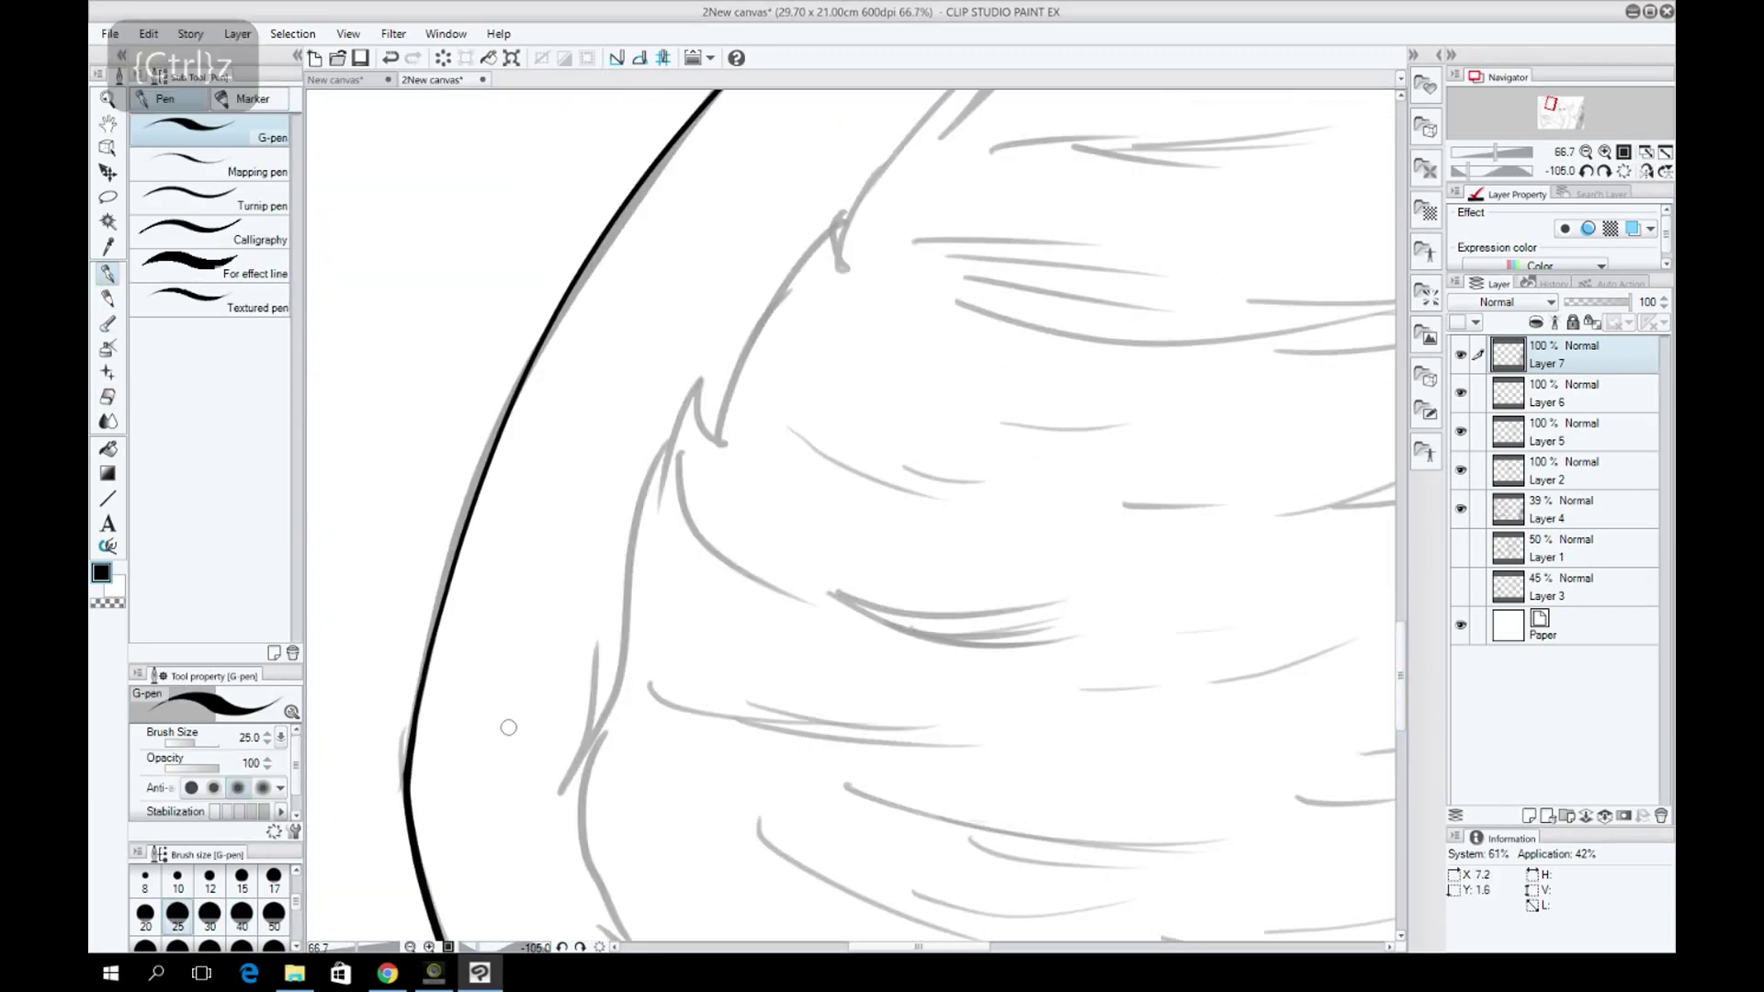
Reset the canvas rotation and extend the far wing's leading edge to its pointed tip.
click(1602, 171)
click(1603, 171)
click(1603, 170)
click(1603, 171)
click(1603, 171)
click(1603, 171)
click(1603, 171)
key(ctrl+z)
drag(1001, 190, 620, 746)
key(ctrl+z)
key(ctrl+z)
Ink the curved feather edges below the far wing's tip.
drag(832, 460, 607, 774)
drag(607, 774, 607, 655)
key(ctrl+z)
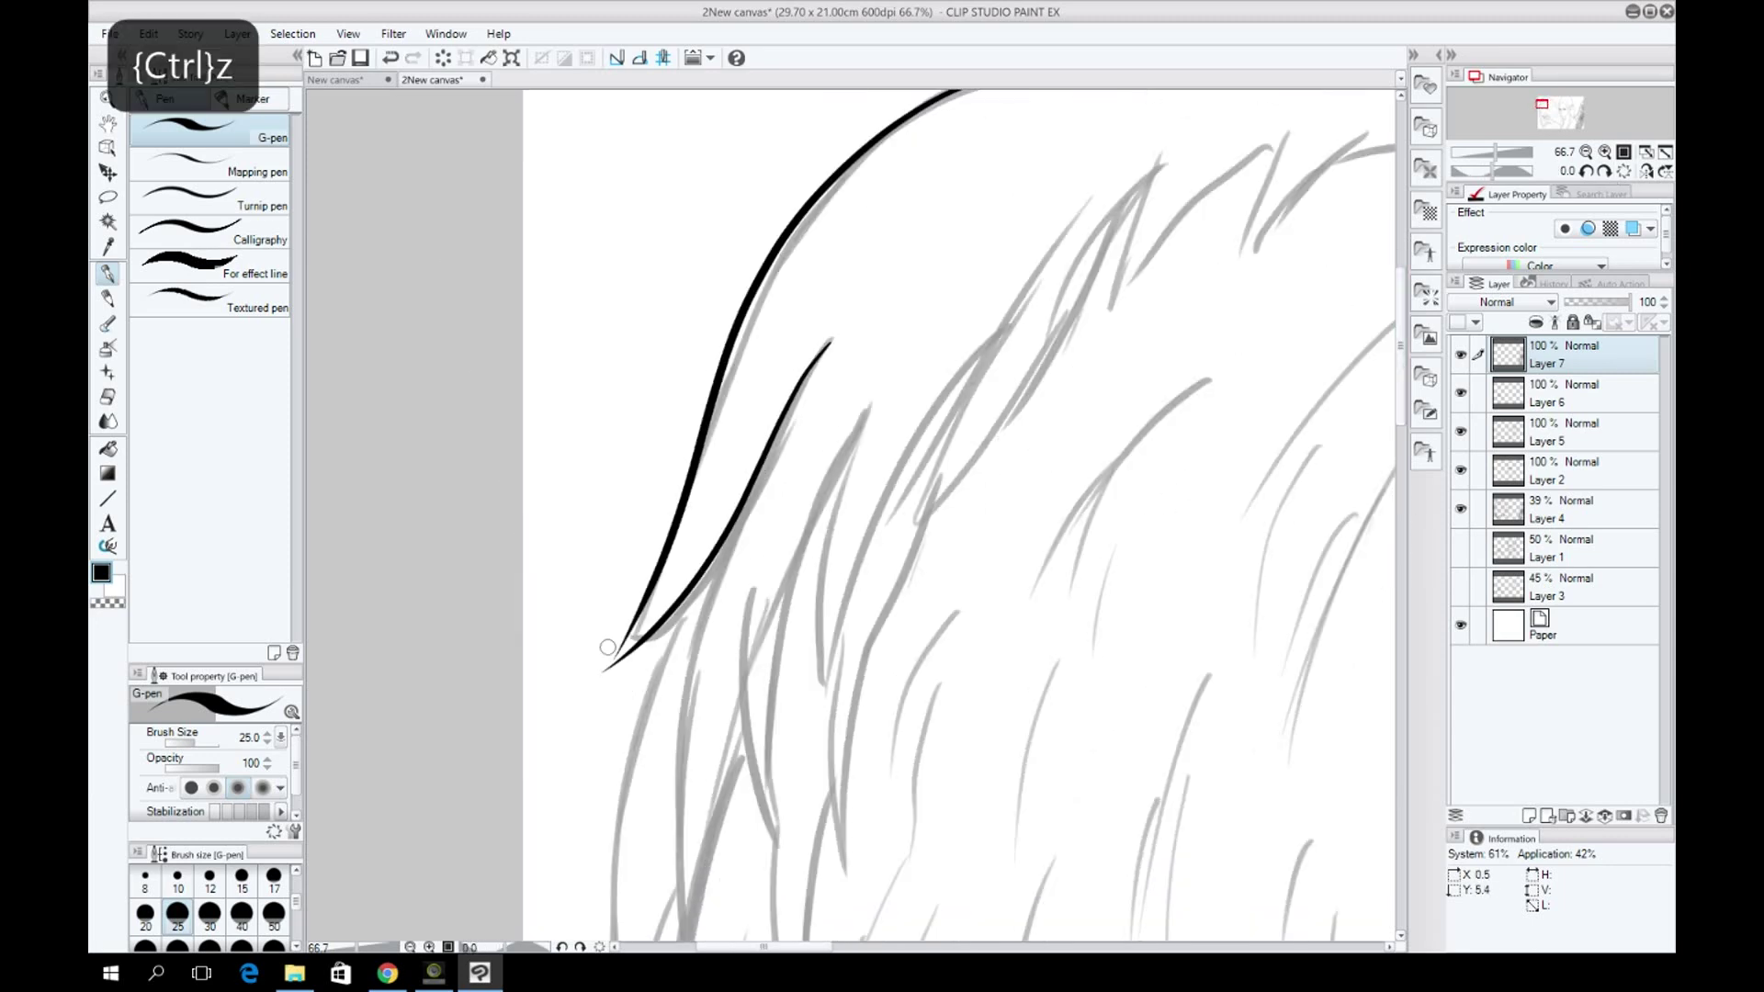
key(ctrl+z)
drag(827, 189, 618, 662)
drag(792, 533, 744, 715)
drag(863, 257, 767, 694)
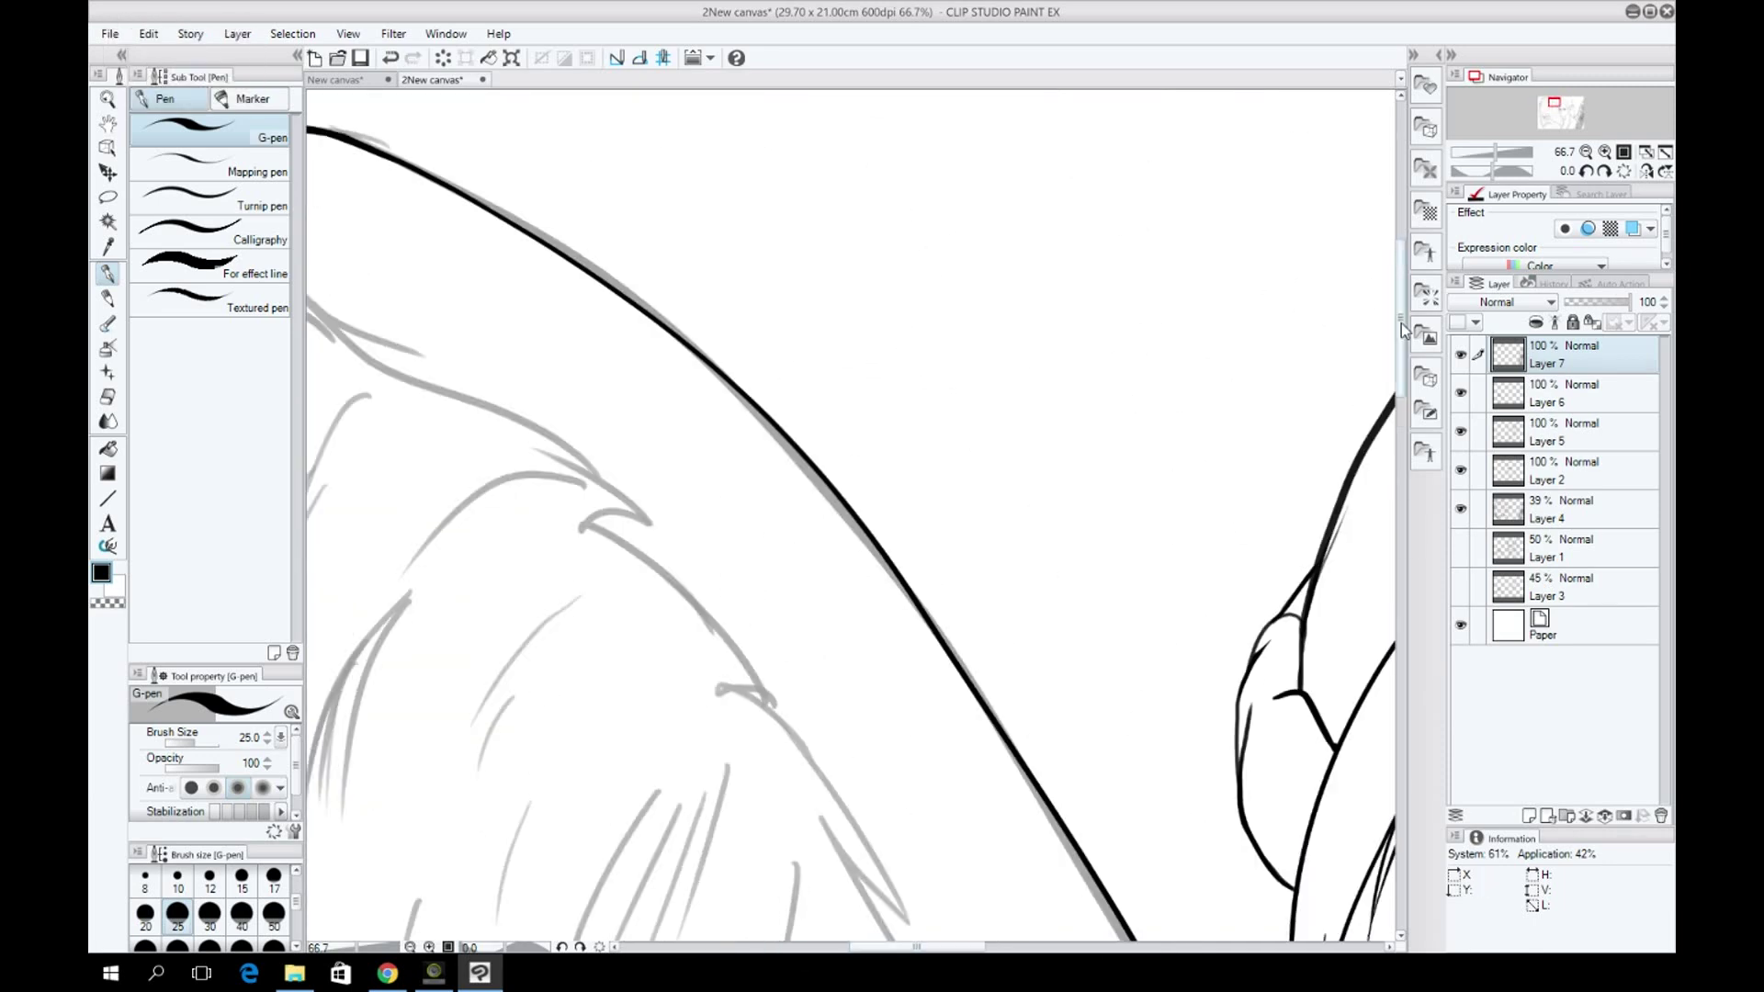
Ink the jagged border of the far wing's short feathers beside the hair, working up from the shoulder.
drag(1403, 329, 1402, 570)
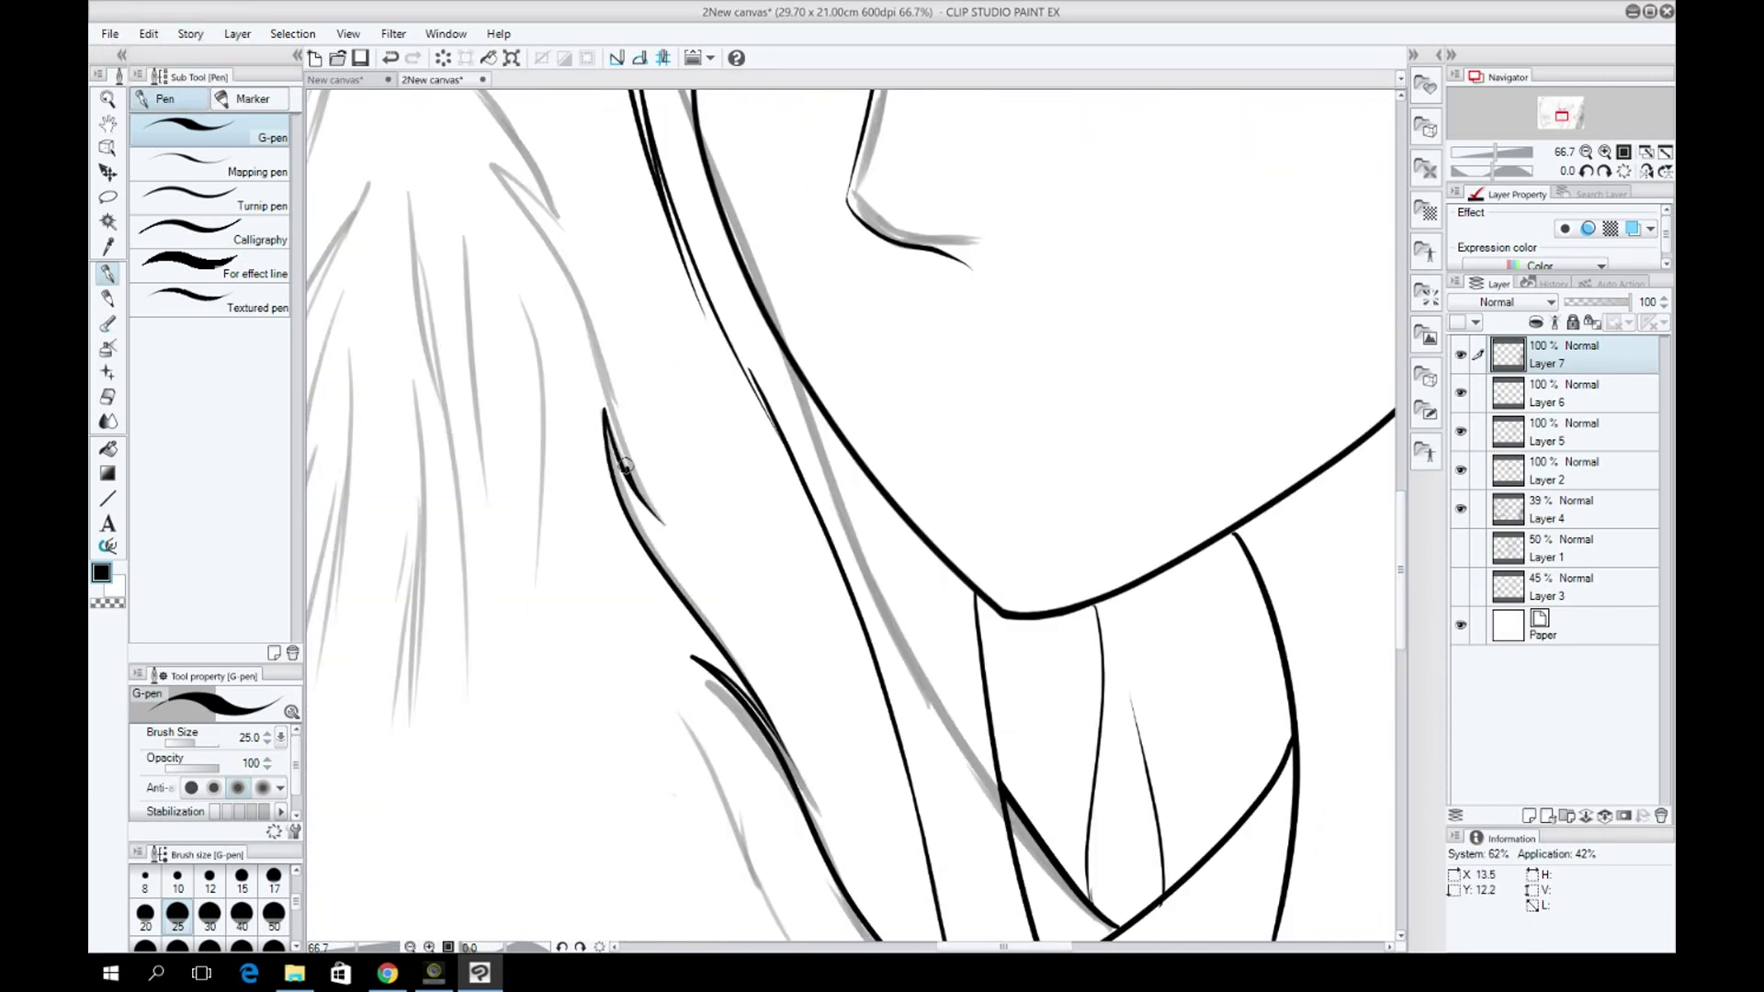
scroll(624, 466, up, 5)
key(ctrl+z)
mouse_move(669, 477)
mouse_down()
mouse_move(1101, 435)
mouse_move(1157, 552)
mouse_move(1151, 701)
mouse_move(1066, 846)
mouse_move(902, 954)
mouse_up()
key(ctrl+z)
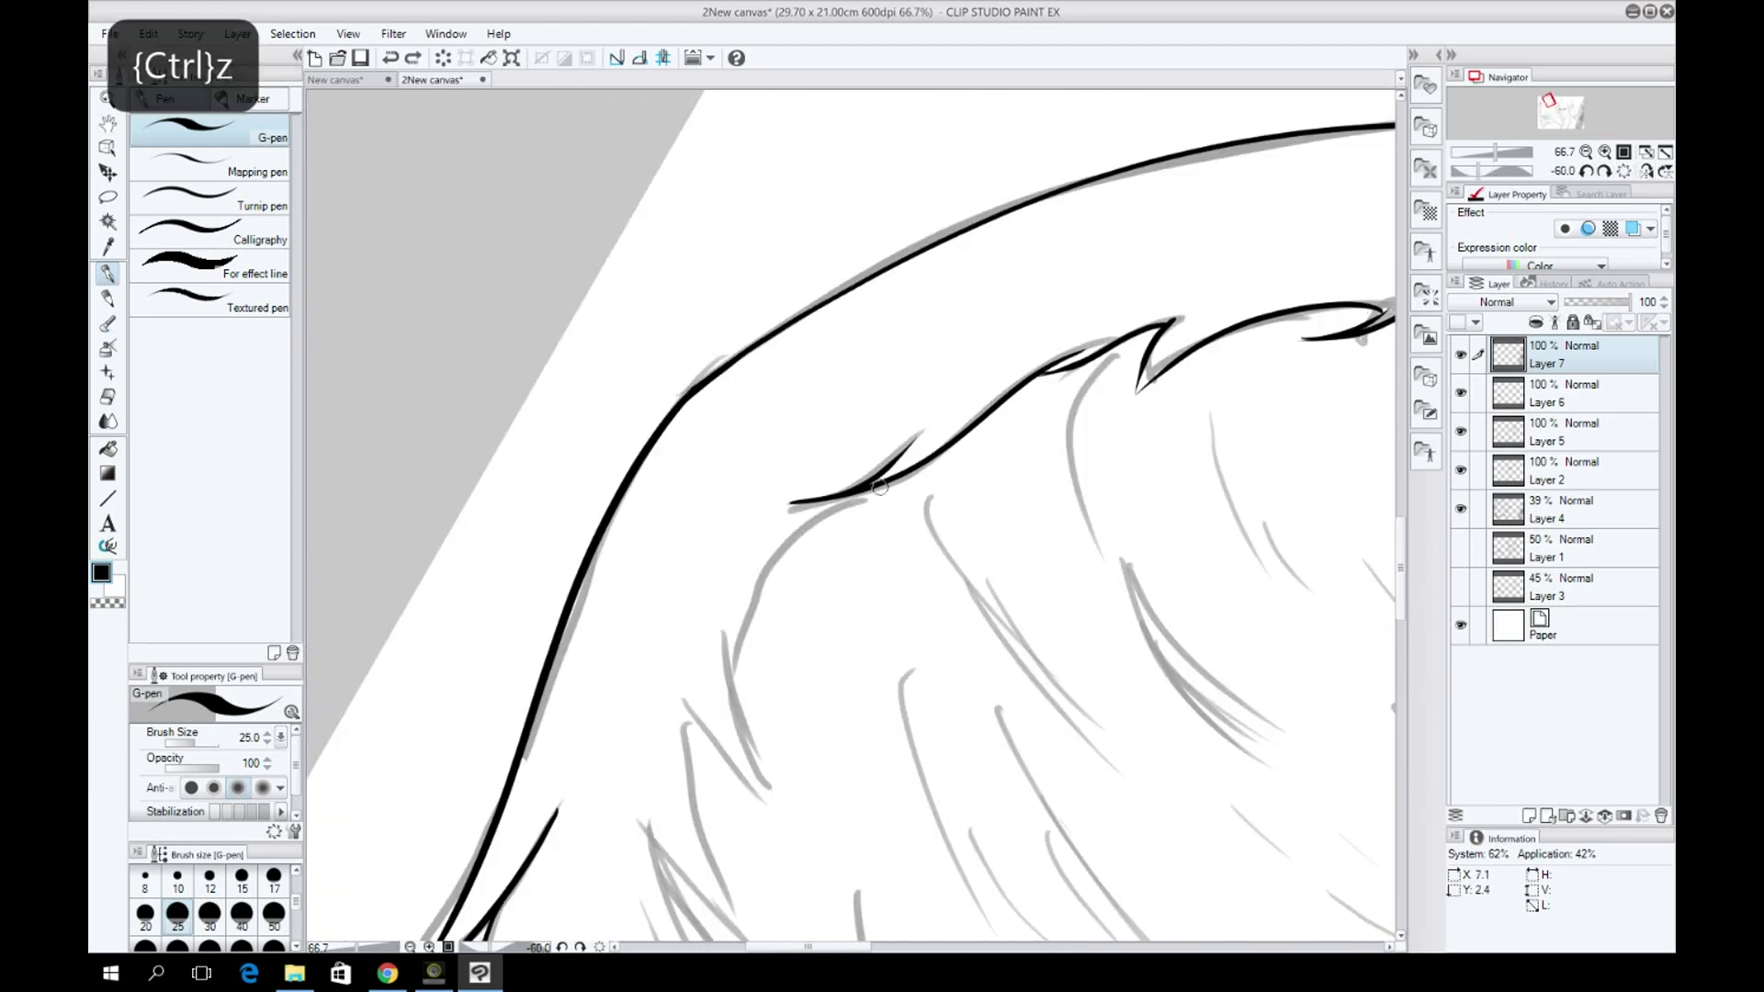
Ink the remaining inner feather border around the far wing's bend and the first long feathers below its tip.
drag(743, 628, 892, 416)
mouse_move(1400, 367)
mouse_down()
mouse_move(1195, 662)
mouse_move(906, 790)
mouse_up()
key(ctrl+z)
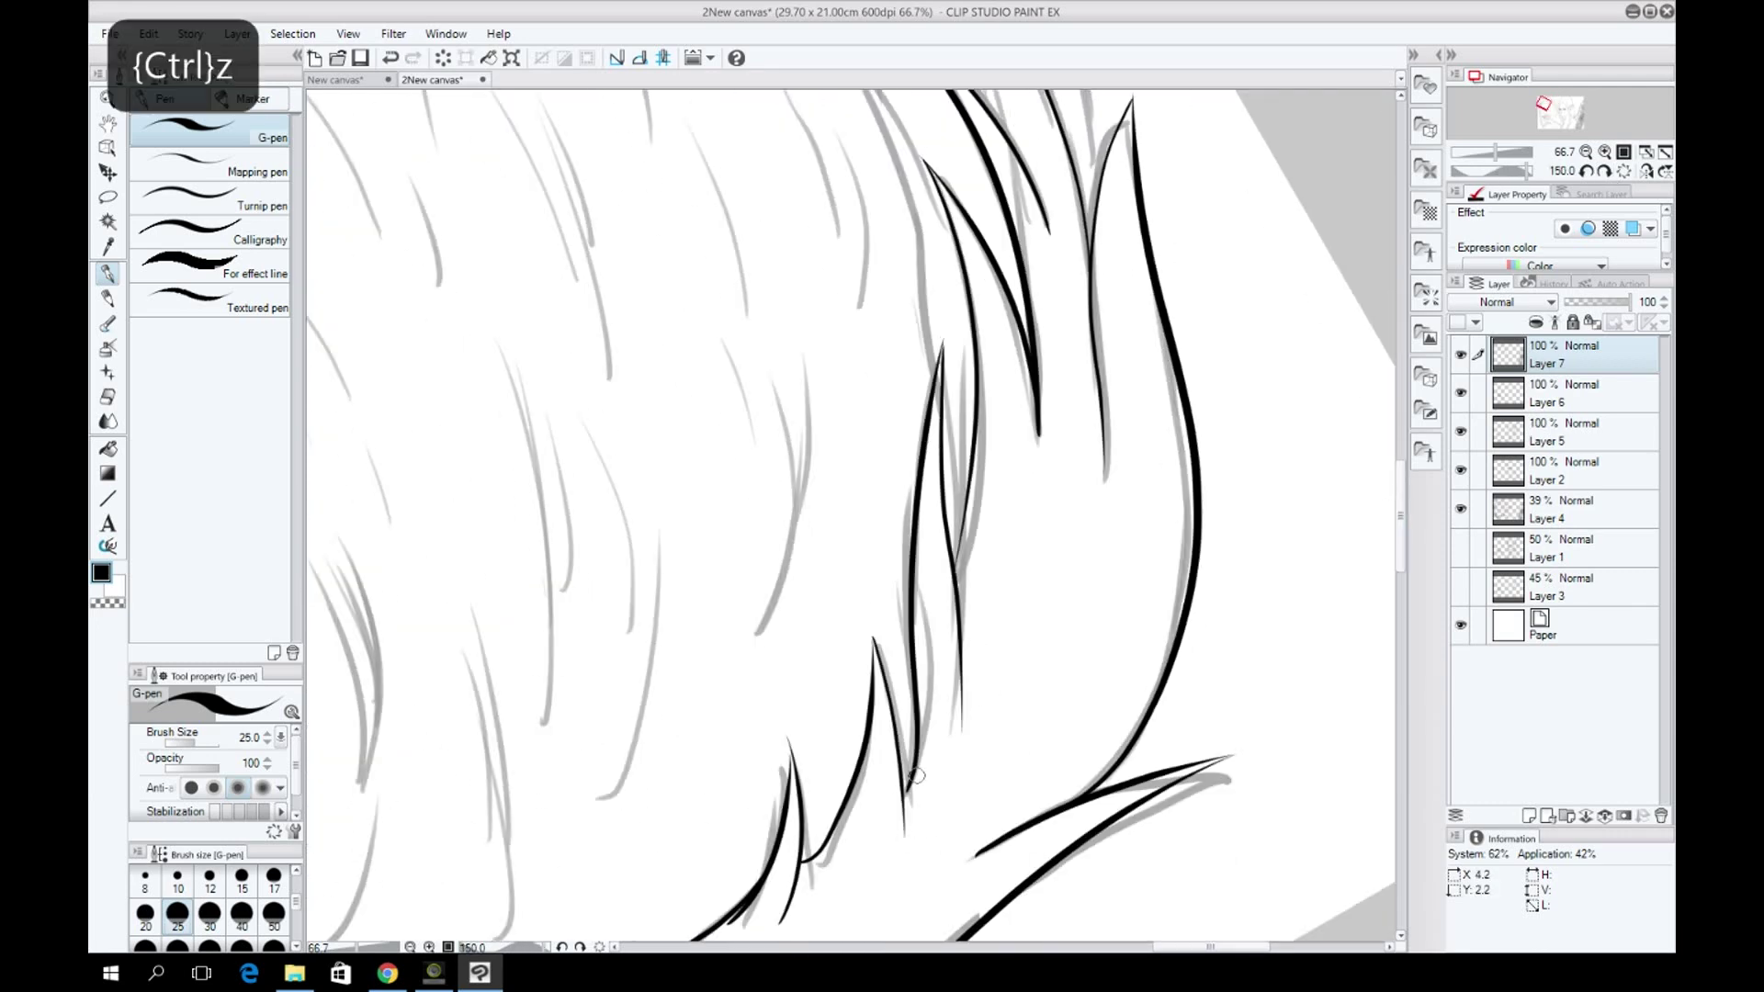
key(ctrl+z)
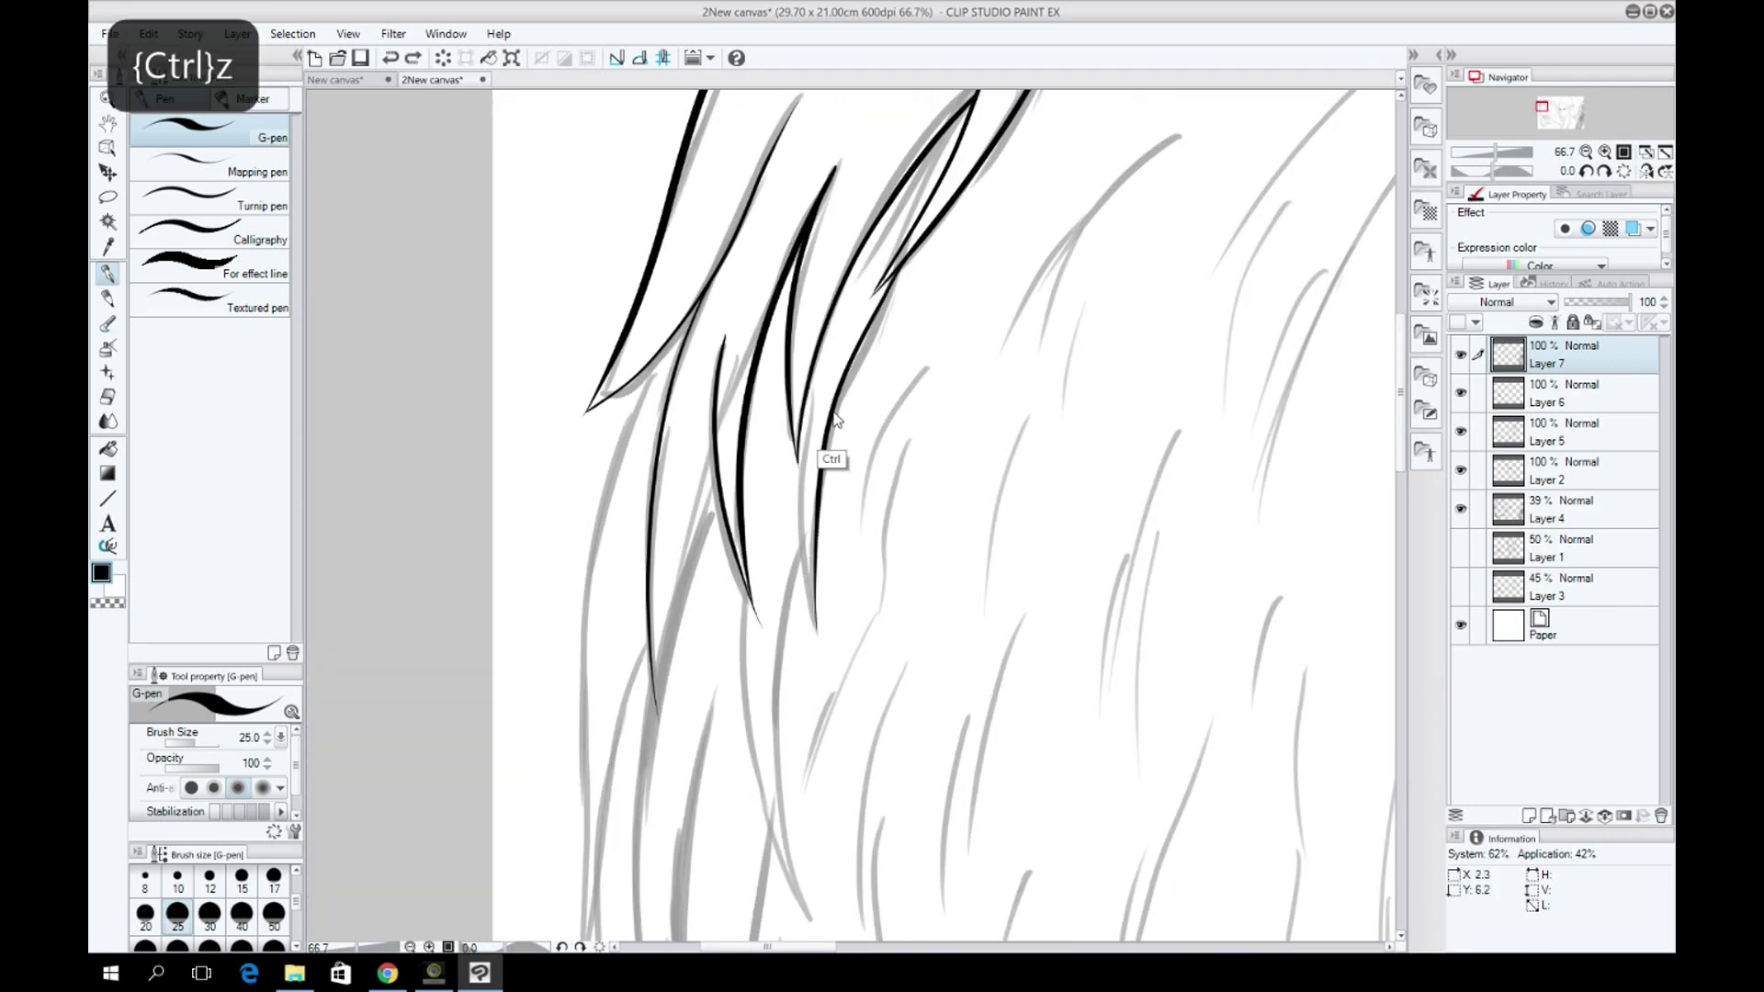
Ink the long overlapping feathers down the far wing's outer edge, from below the tip toward the rose.
scroll(840, 519, down, 3)
key(ctrl+z)
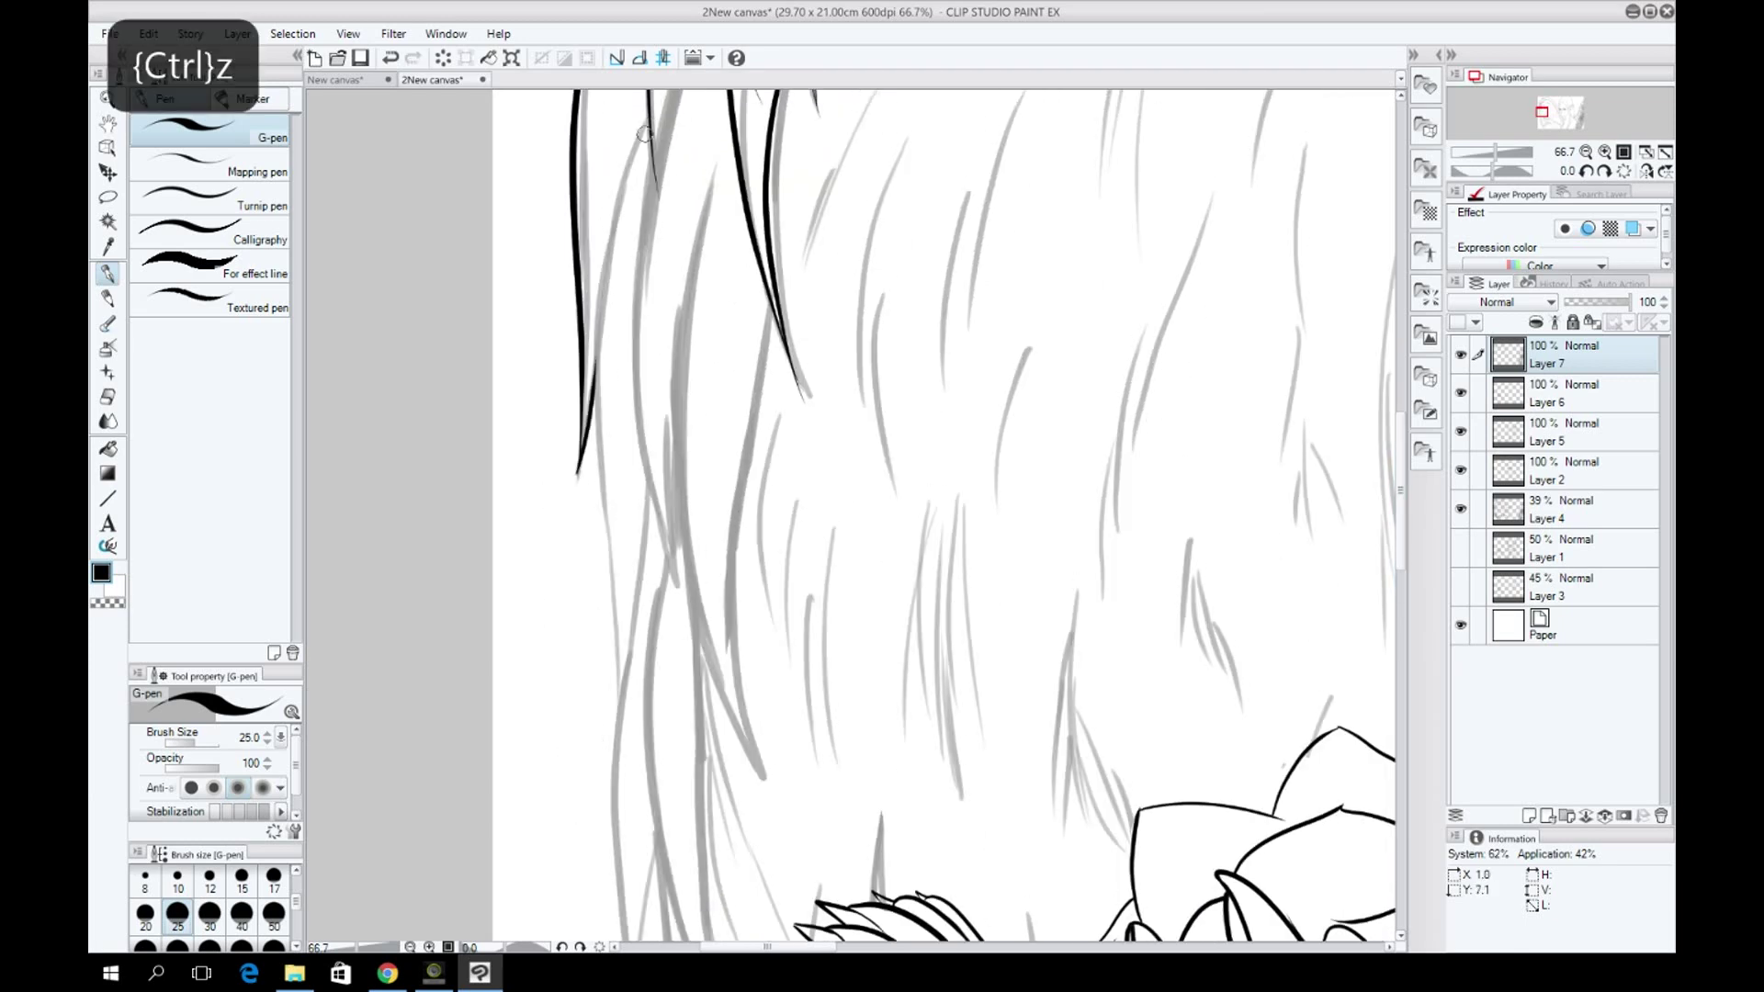
key(ctrl+z)
key(ctrl+z)
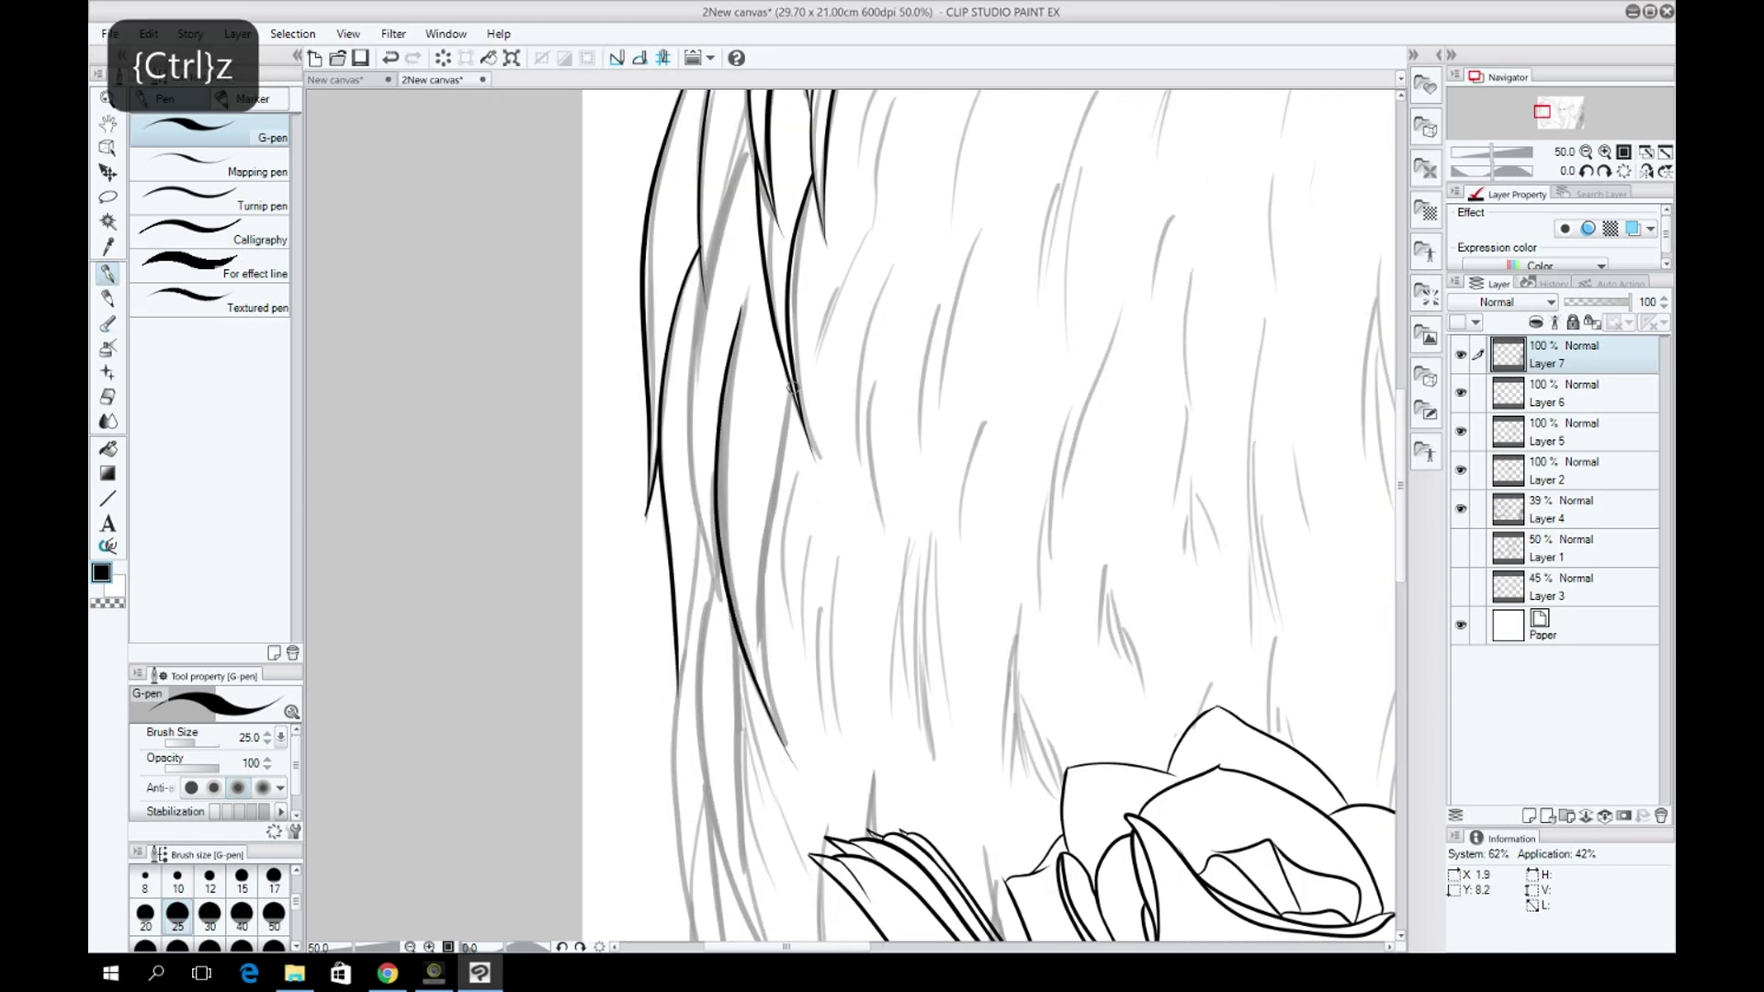
key(ctrl+z)
key(ctrl+z)
key(ctrl+z)
key(ctrl+z)
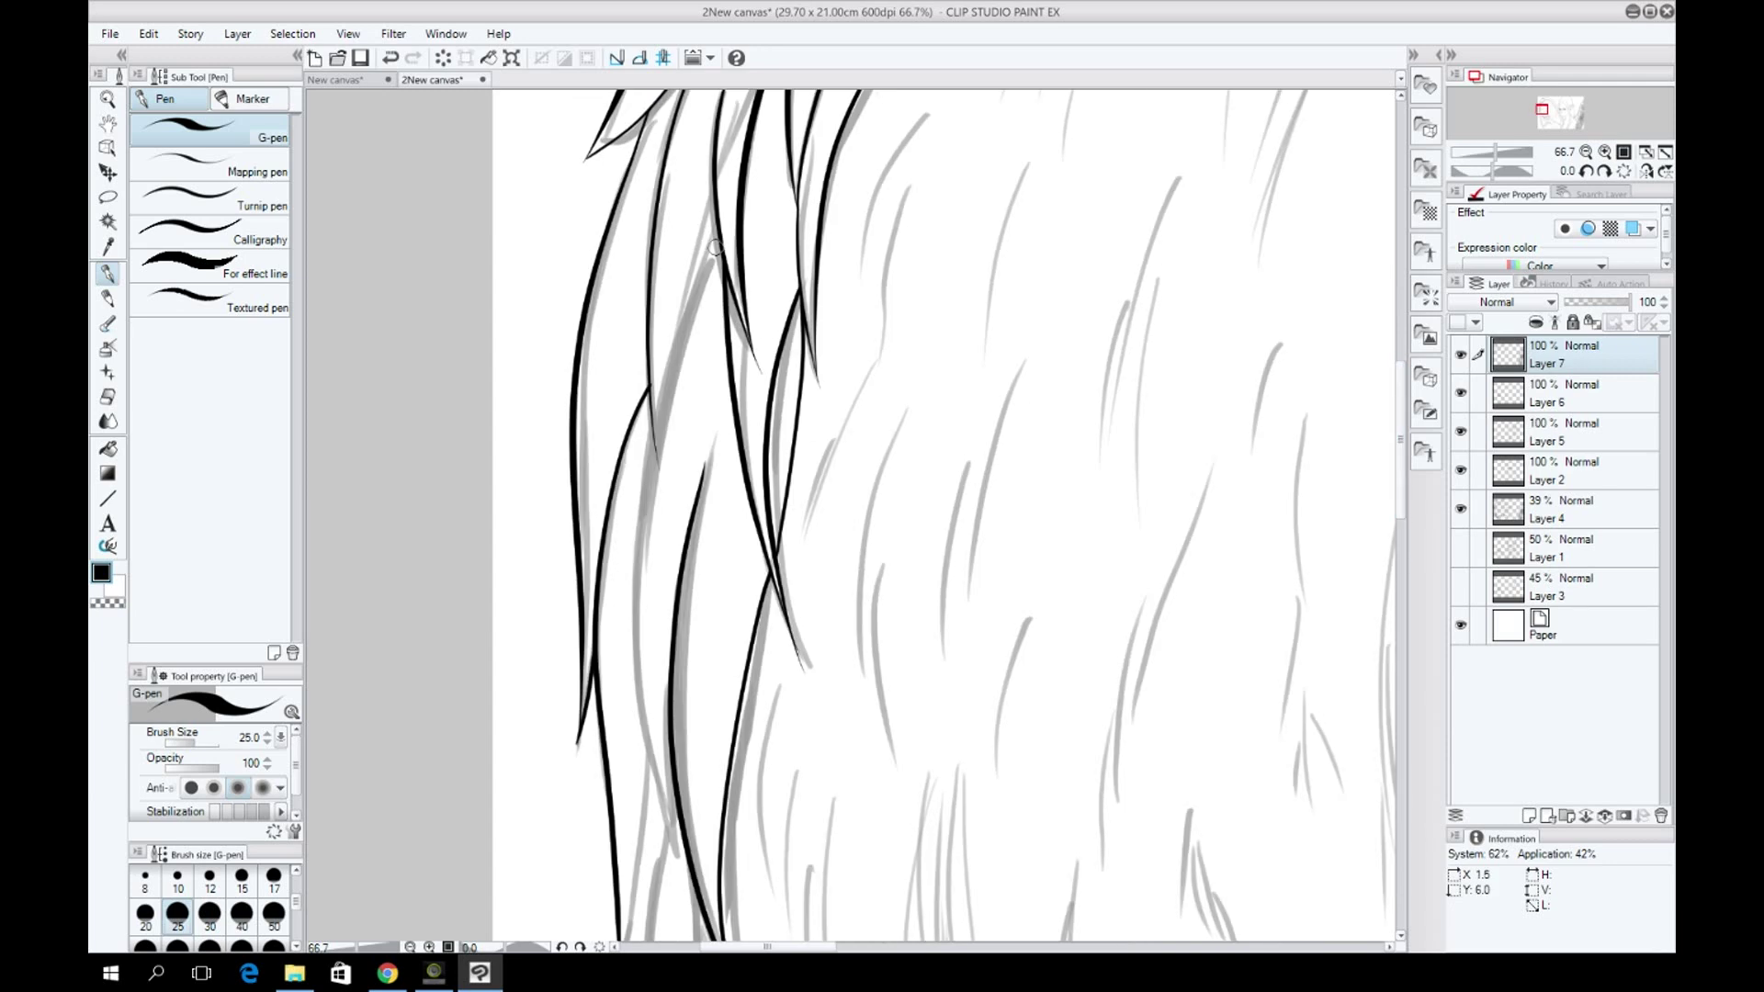
Ink the far wing's outer feathers alongside the hand and sleeve-side fingers holding the rose.
key(ctrl+z)
key(ctrl+z)
key(ctrl+z)
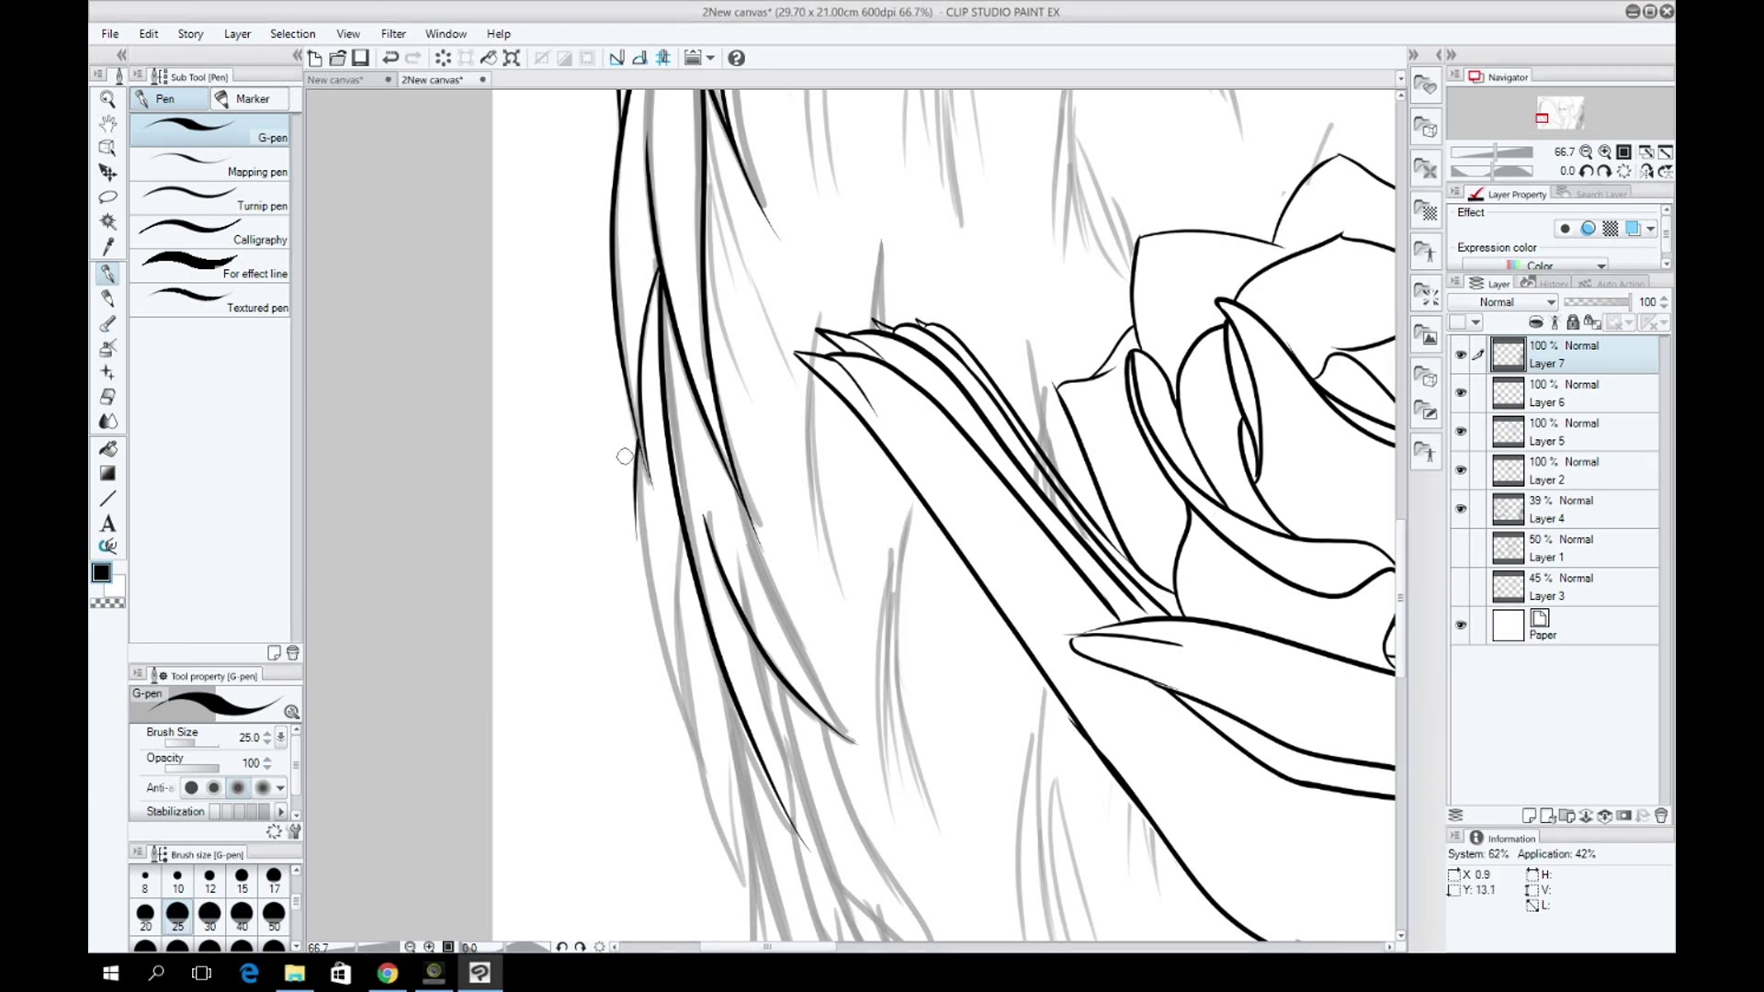
key(ctrl+y)
key(ctrl+y)
key(ctrl+z)
drag(698, 445, 861, 807)
key(ctrl+z)
scroll(882, 525, down, 5)
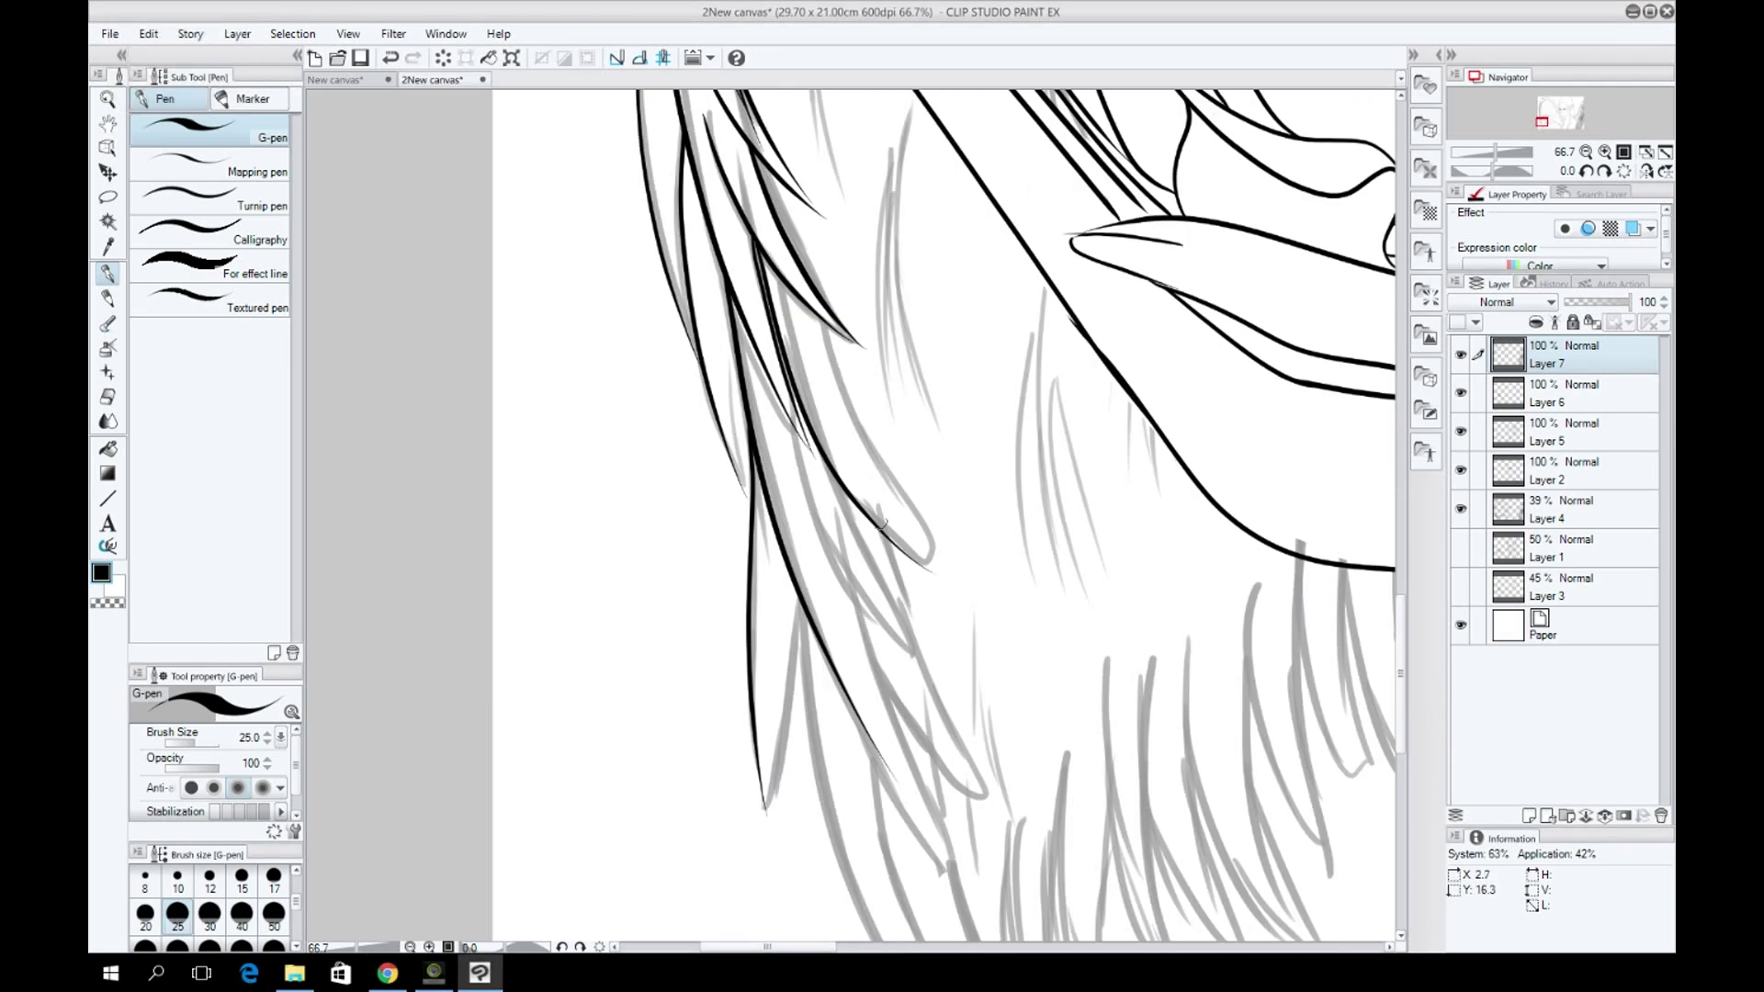
Ink the lowest overlapping feathers of the far wing down to its pointed bottom end.
drag(1401, 630, 1402, 574)
key(ctrl+z)
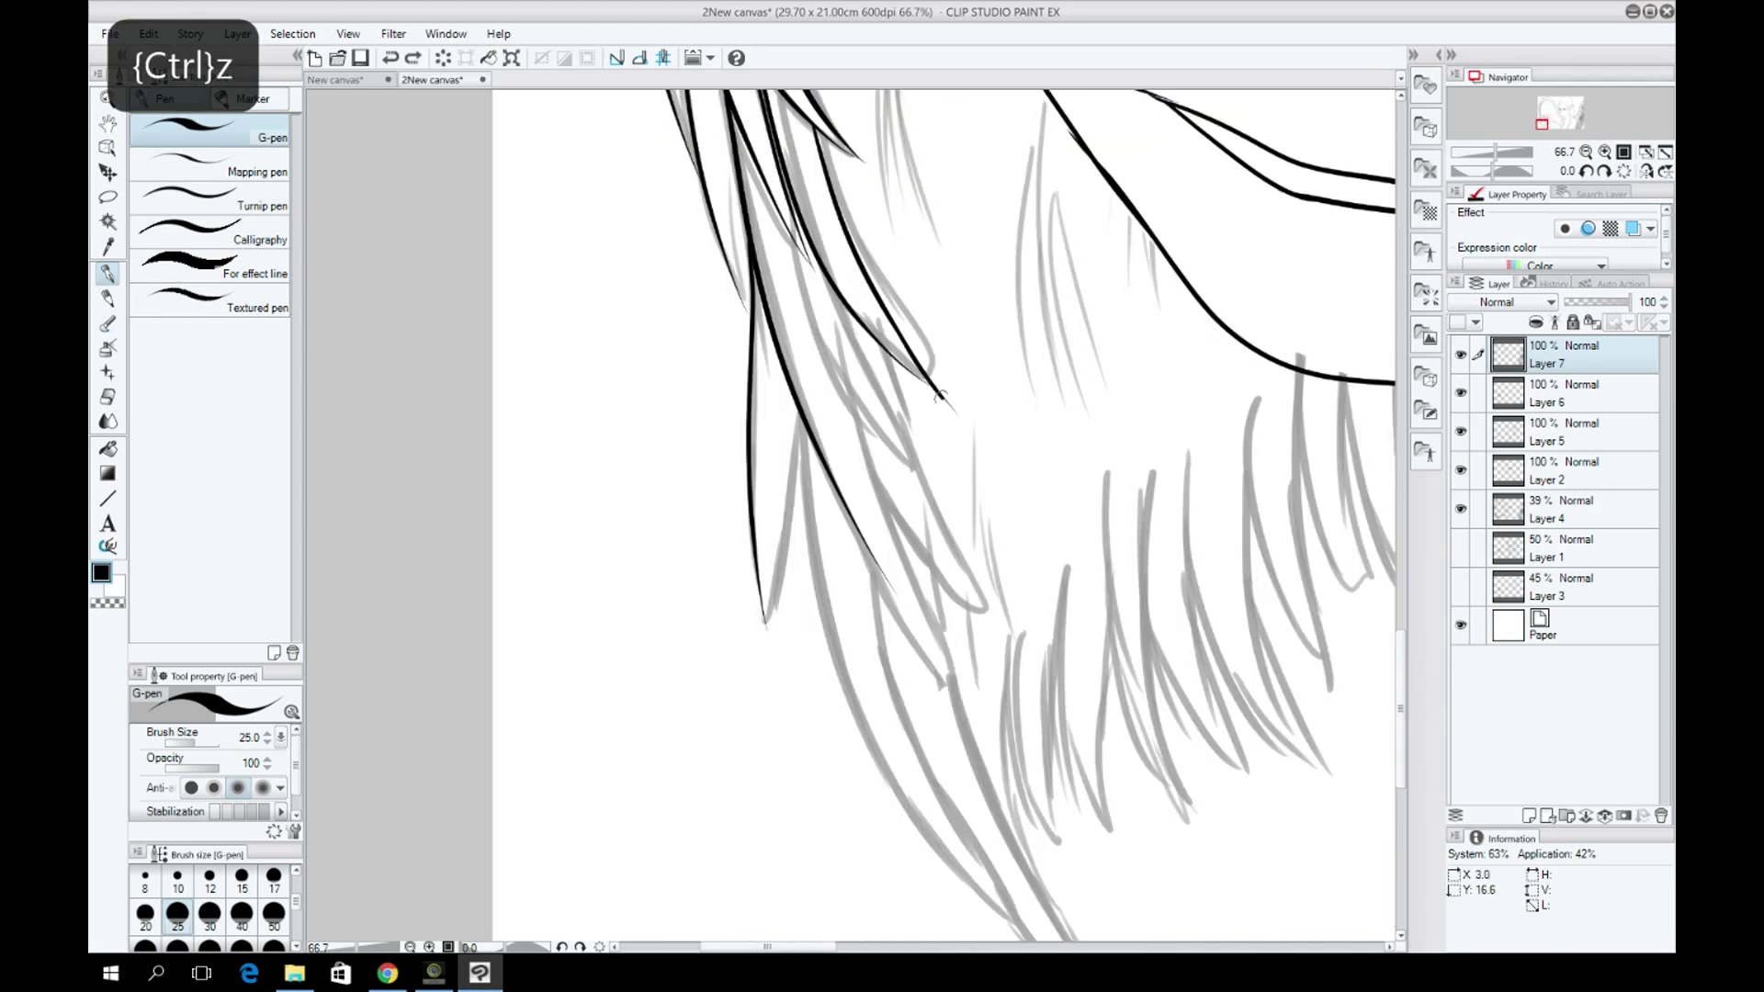
drag(898, 404, 1011, 937)
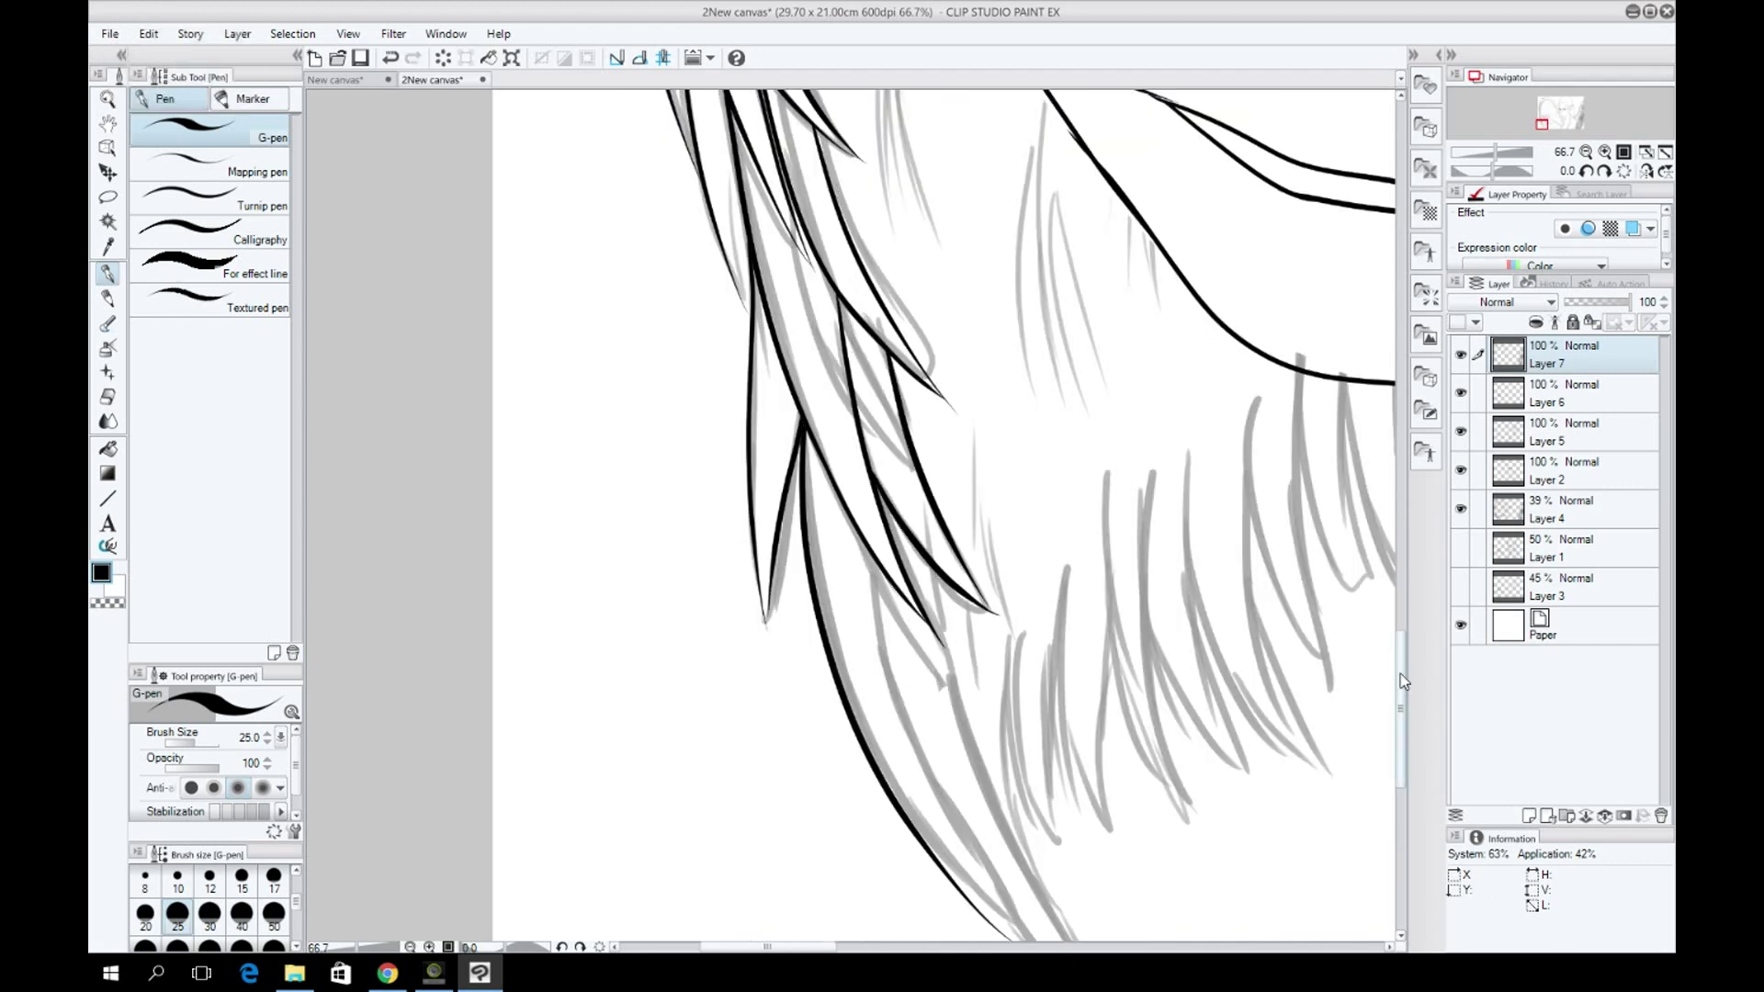
drag(1400, 674, 1400, 707)
key(ctrl+z)
drag(928, 606, 1093, 827)
Ink the first short pointed feathers along the far wing's lower edge, next to the bottom feather tips.
mouse_move(1017, 450)
mouse_down()
mouse_move(1072, 703)
mouse_move(1075, 684)
mouse_up()
key(ctrl+z)
drag(1056, 432, 1122, 669)
drag(1102, 368, 1185, 675)
key(ctrl+z)
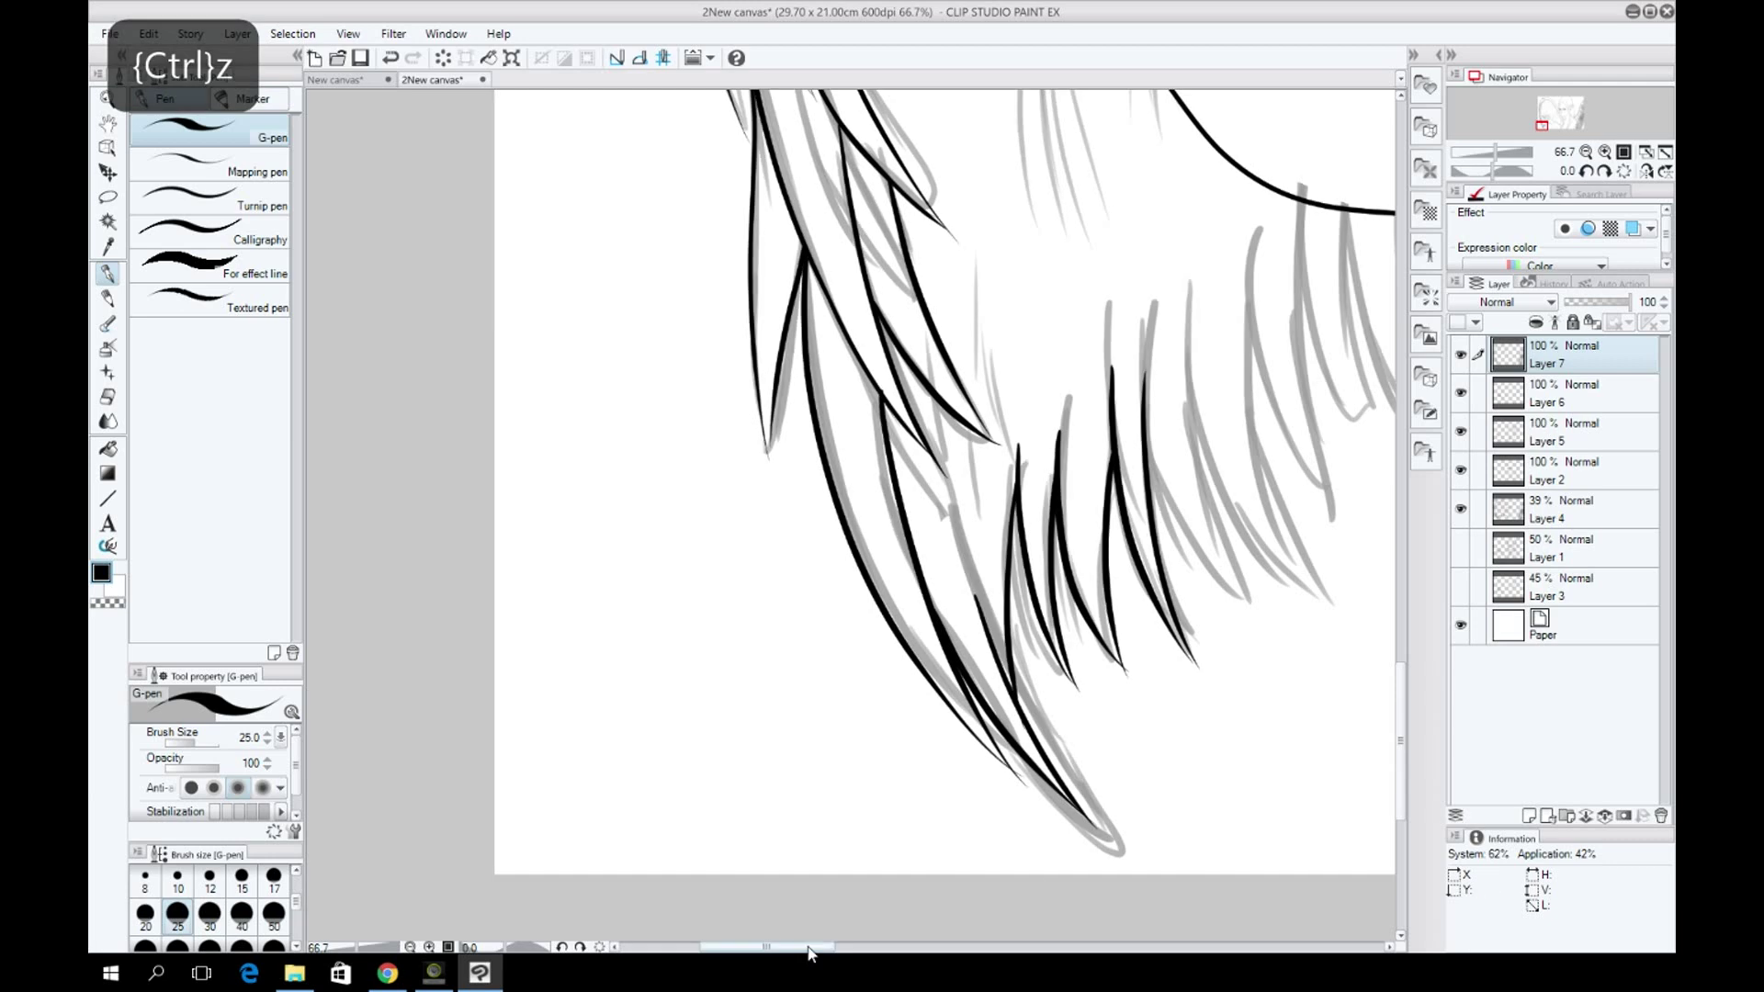
Continue the row of short feathers along the far wing's lower edge up to the underside of the forearm.
drag(1011, 363, 896, 606)
drag(1001, 285, 1042, 597)
key(ctrl+z)
key(ctrl+z)
mouse_move(1050, 429)
mouse_down()
mouse_move(1099, 428)
mouse_move(1125, 371)
mouse_move(1128, 606)
mouse_up()
mouse_move(1096, 419)
mouse_down()
mouse_move(1132, 606)
mouse_move(1207, 721)
mouse_up()
key(ctrl+z)
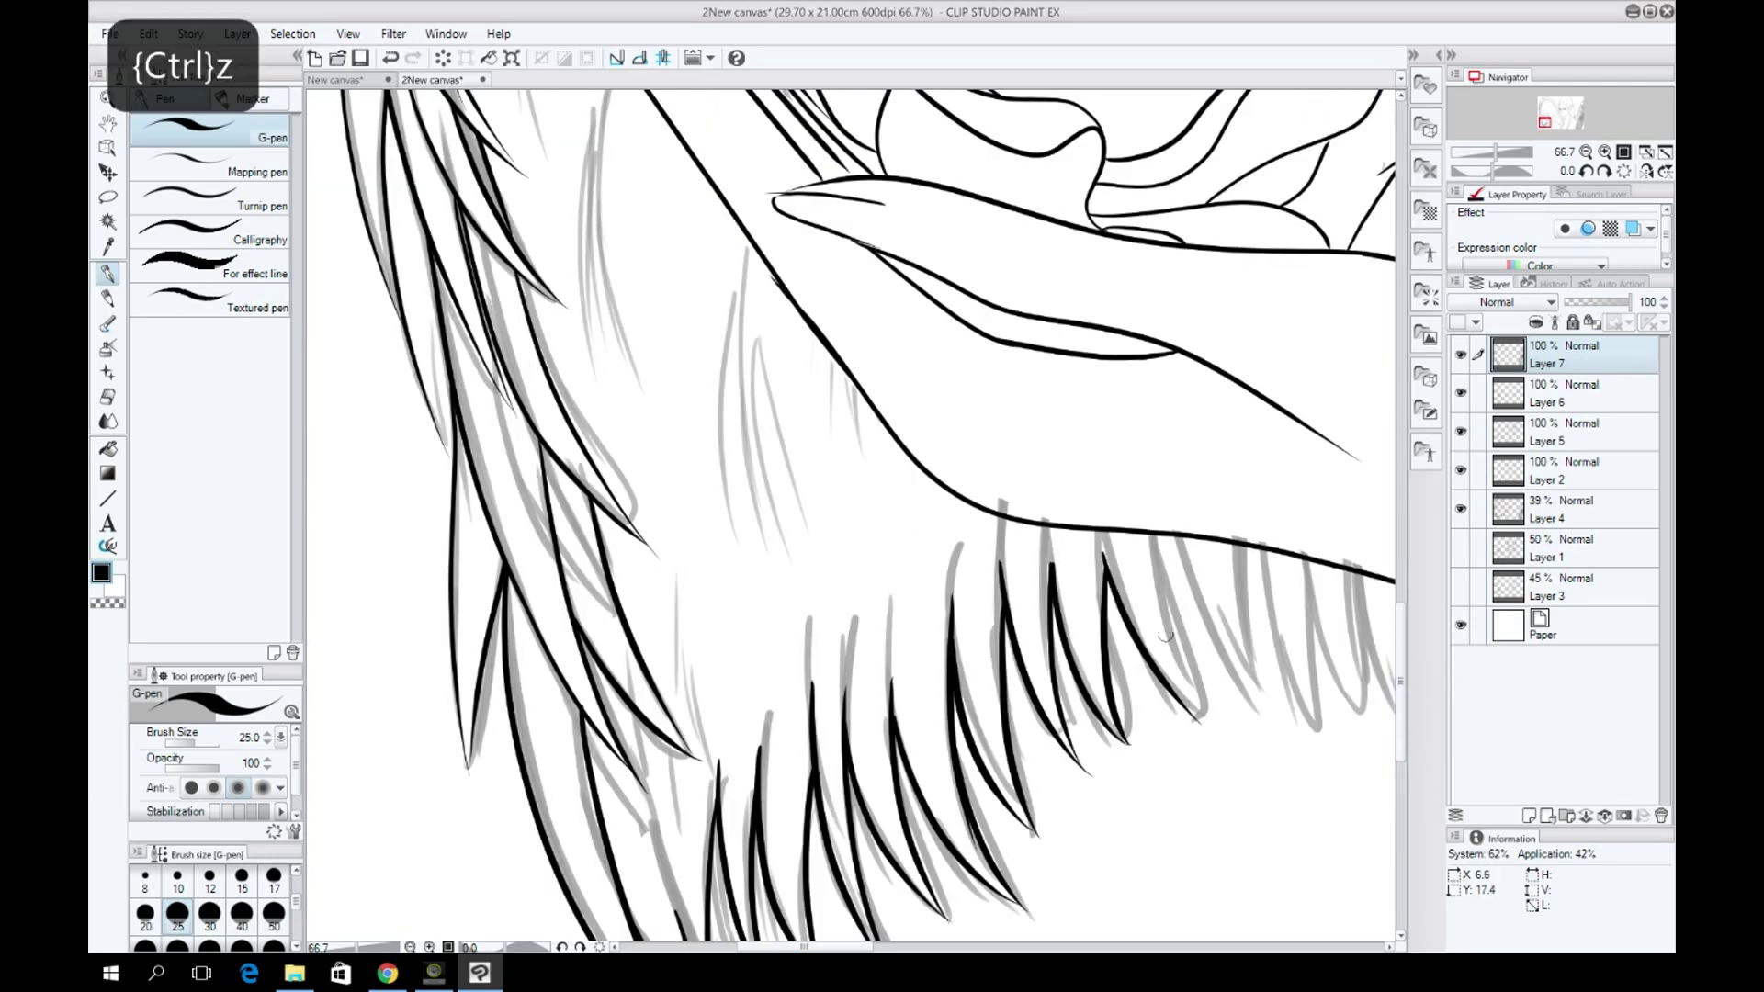
Finish the feather row beneath the forearm and ink the first feather tufts above the arm beside the rose.
key(ctrl+z)
mouse_move(748, 550)
mouse_down()
mouse_move(785, 712)
mouse_move(847, 735)
mouse_up()
drag(819, 560, 889, 721)
drag(872, 571, 933, 727)
drag(703, 322, 730, 516)
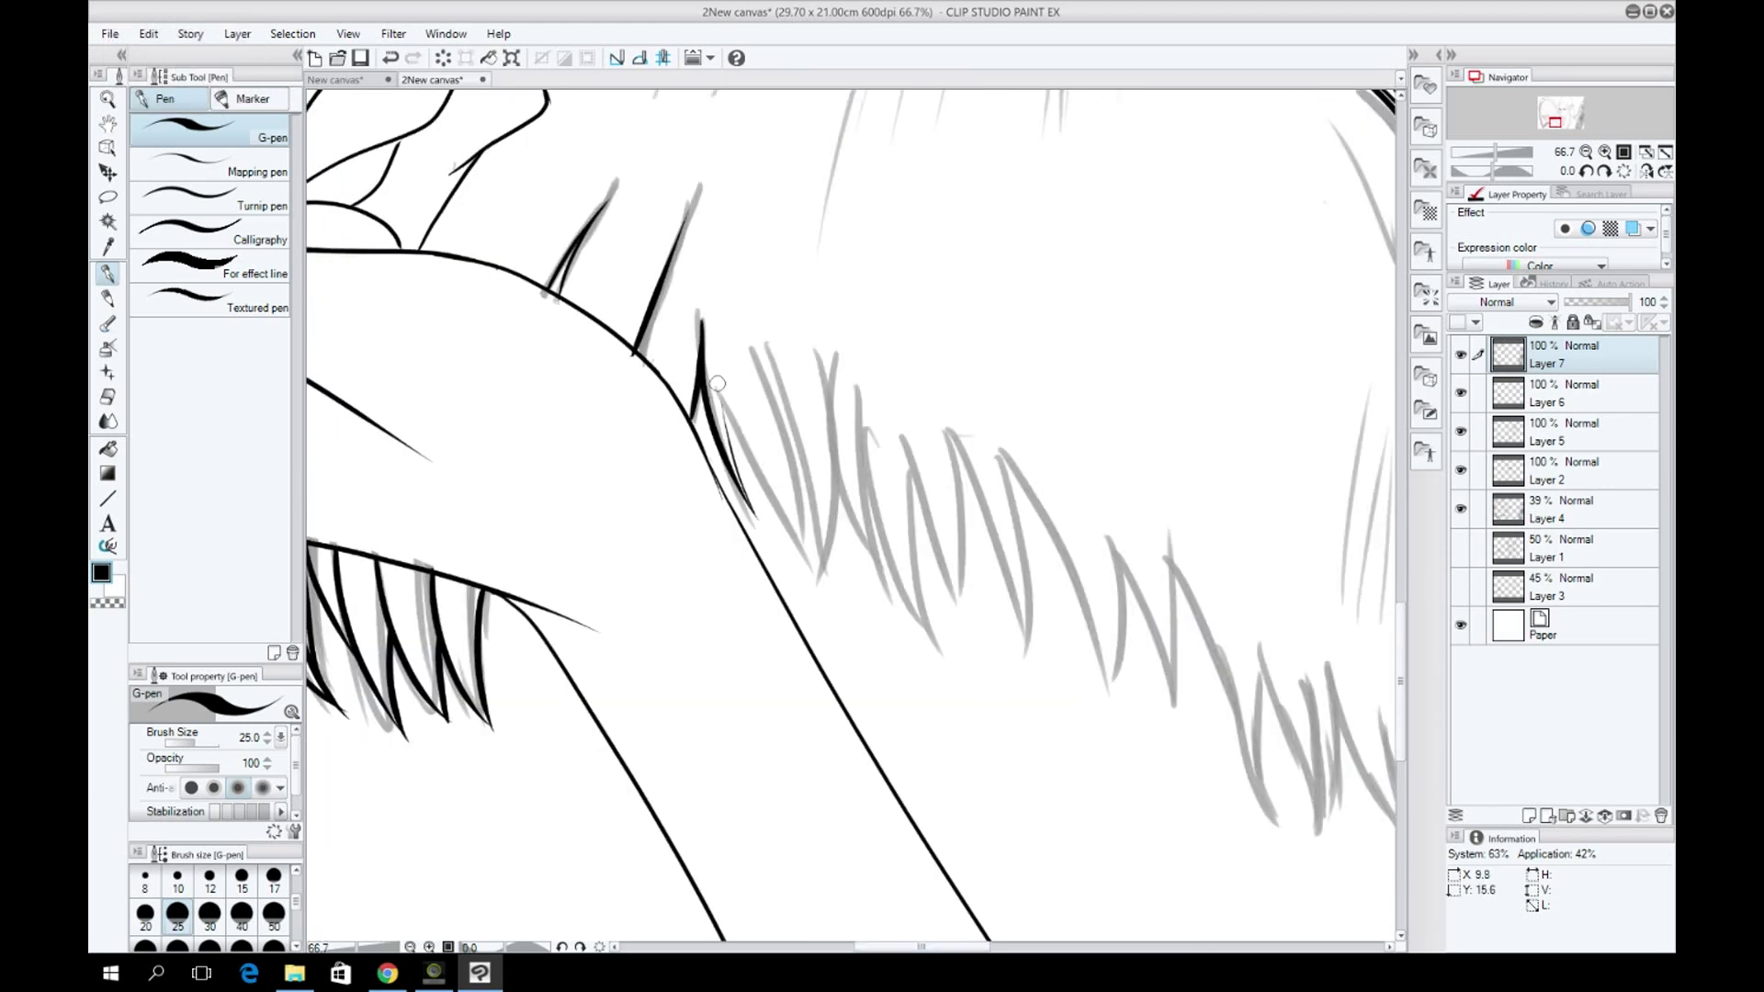
Ink the zigzag feather tips of the far wing running from the arm toward the body.
drag(721, 395, 808, 565)
key(ctrl+z)
drag(776, 367, 822, 607)
drag(858, 428, 928, 629)
drag(905, 441, 960, 607)
drag(999, 450, 1029, 643)
key(ctrl+z)
key(ctrl+z)
Extend the zigzag feather tips to the far shoulder, completing the far wing's lower border.
drag(1112, 546, 1107, 707)
drag(1167, 560, 1183, 716)
key(ctrl+z)
scroll(1189, 584, right, 5)
drag(955, 643, 973, 822)
key(ctrl+z)
mouse_move(997, 680)
mouse_down()
mouse_move(1011, 845)
mouse_move(1042, 817)
mouse_up()
drag(1075, 726, 1130, 864)
key(ctrl+z)
Touch up the far wing's outer feather lines above the hand and hide the Layer 4 sketch.
scroll(1130, 827, down, 2)
drag(1048, 535, 1392, 566)
scroll(1173, 349, up, 1)
scroll(1173, 350, down, 9)
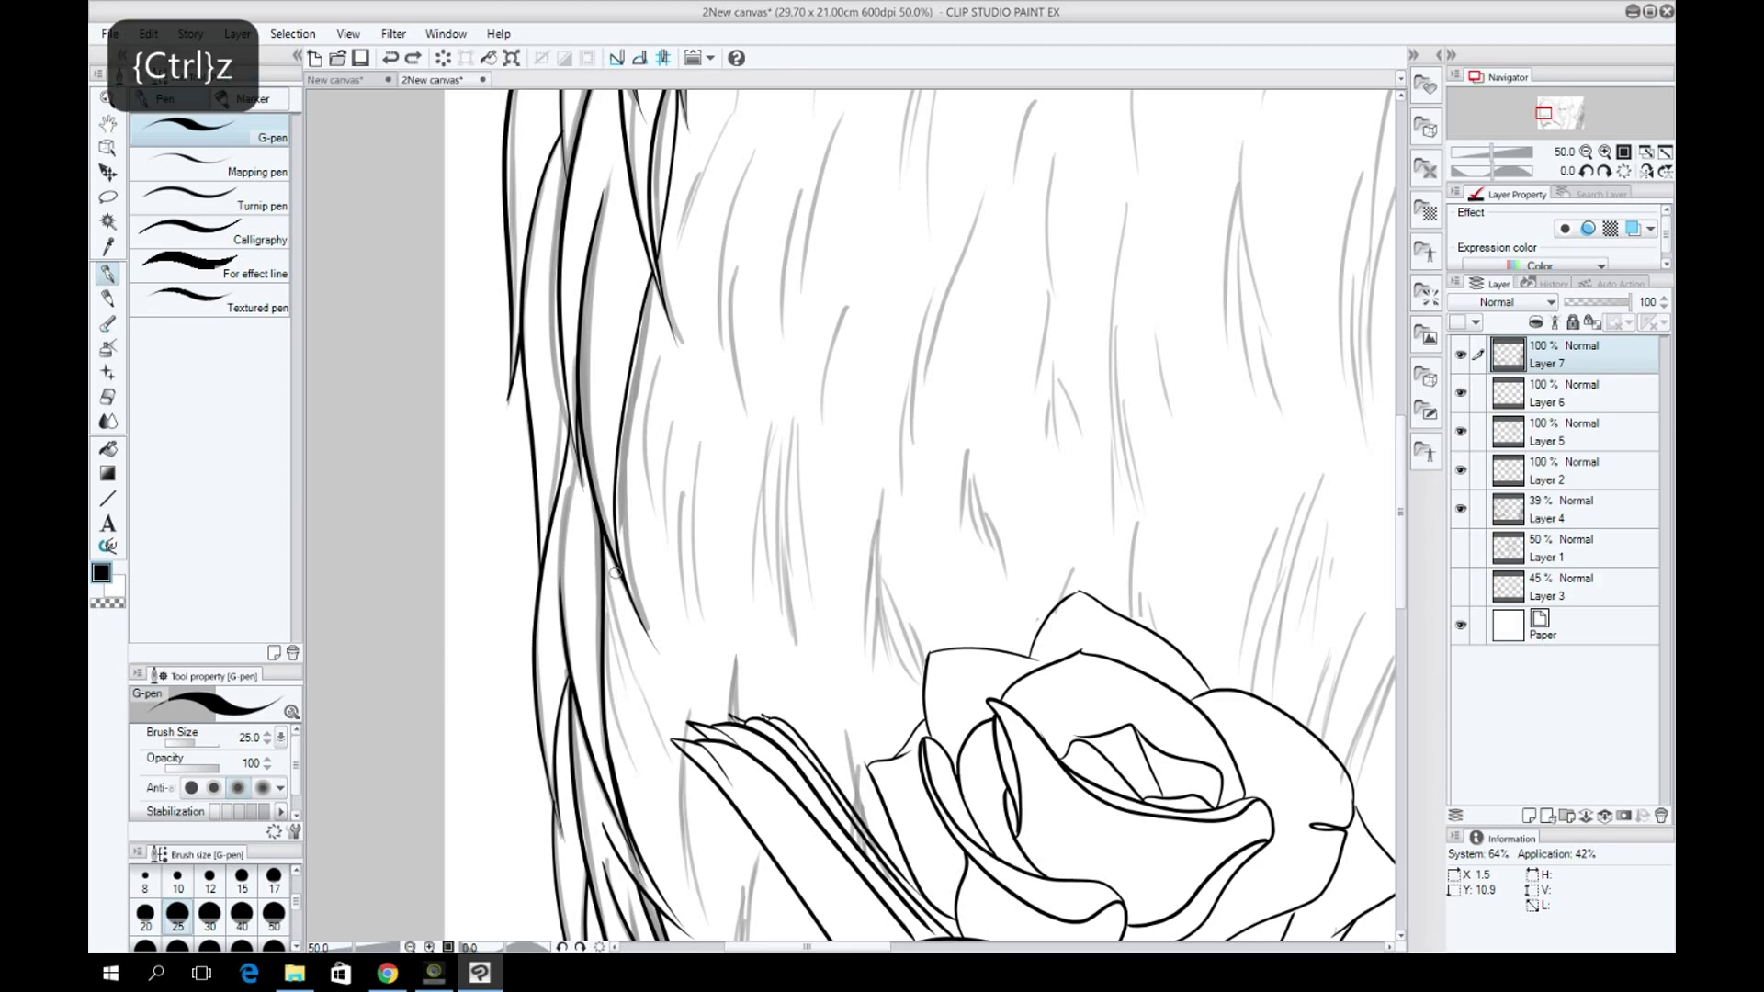
key(ctrl+z)
scroll(946, 680, down, 5)
key(ctrl+z)
key(ctrl+y)
scroll(945, 680, down, 4)
scroll(713, 951, up, 3)
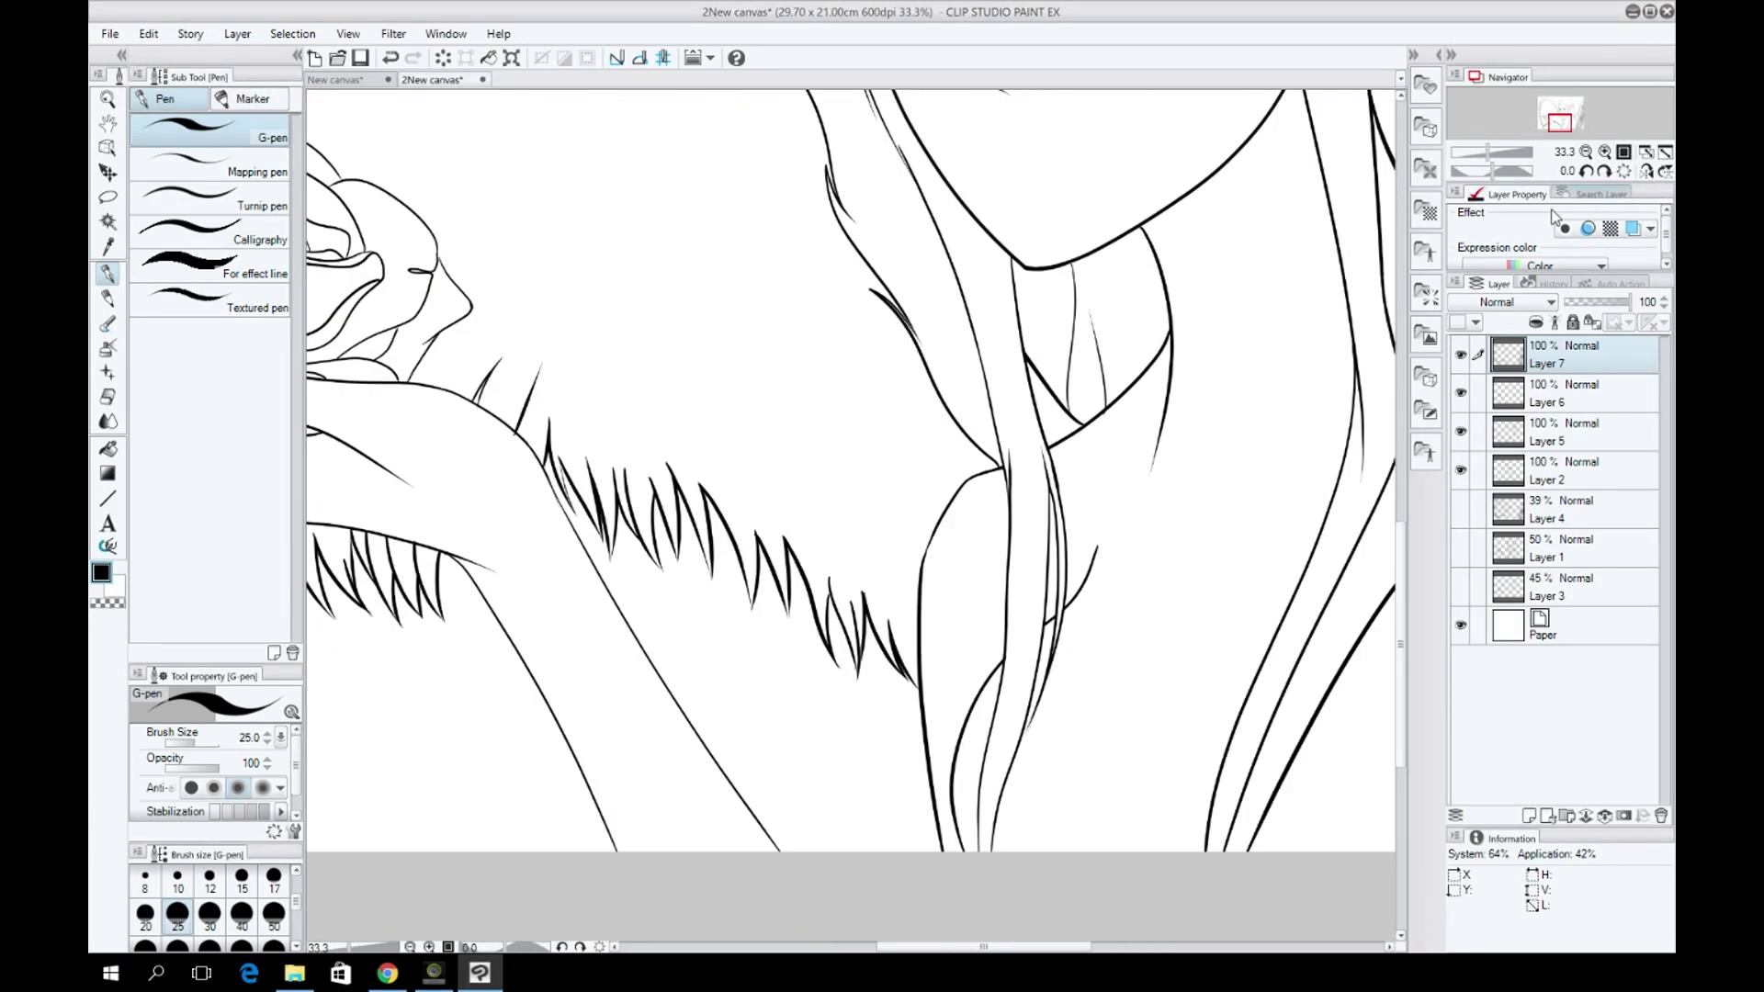
Examine the line art of the neck, shoulders, near wing and face with the sketch hidden.
key(p)
key(alt+bracketleft)
key(alt+bracketleft)
drag(1041, 953, 1098, 953)
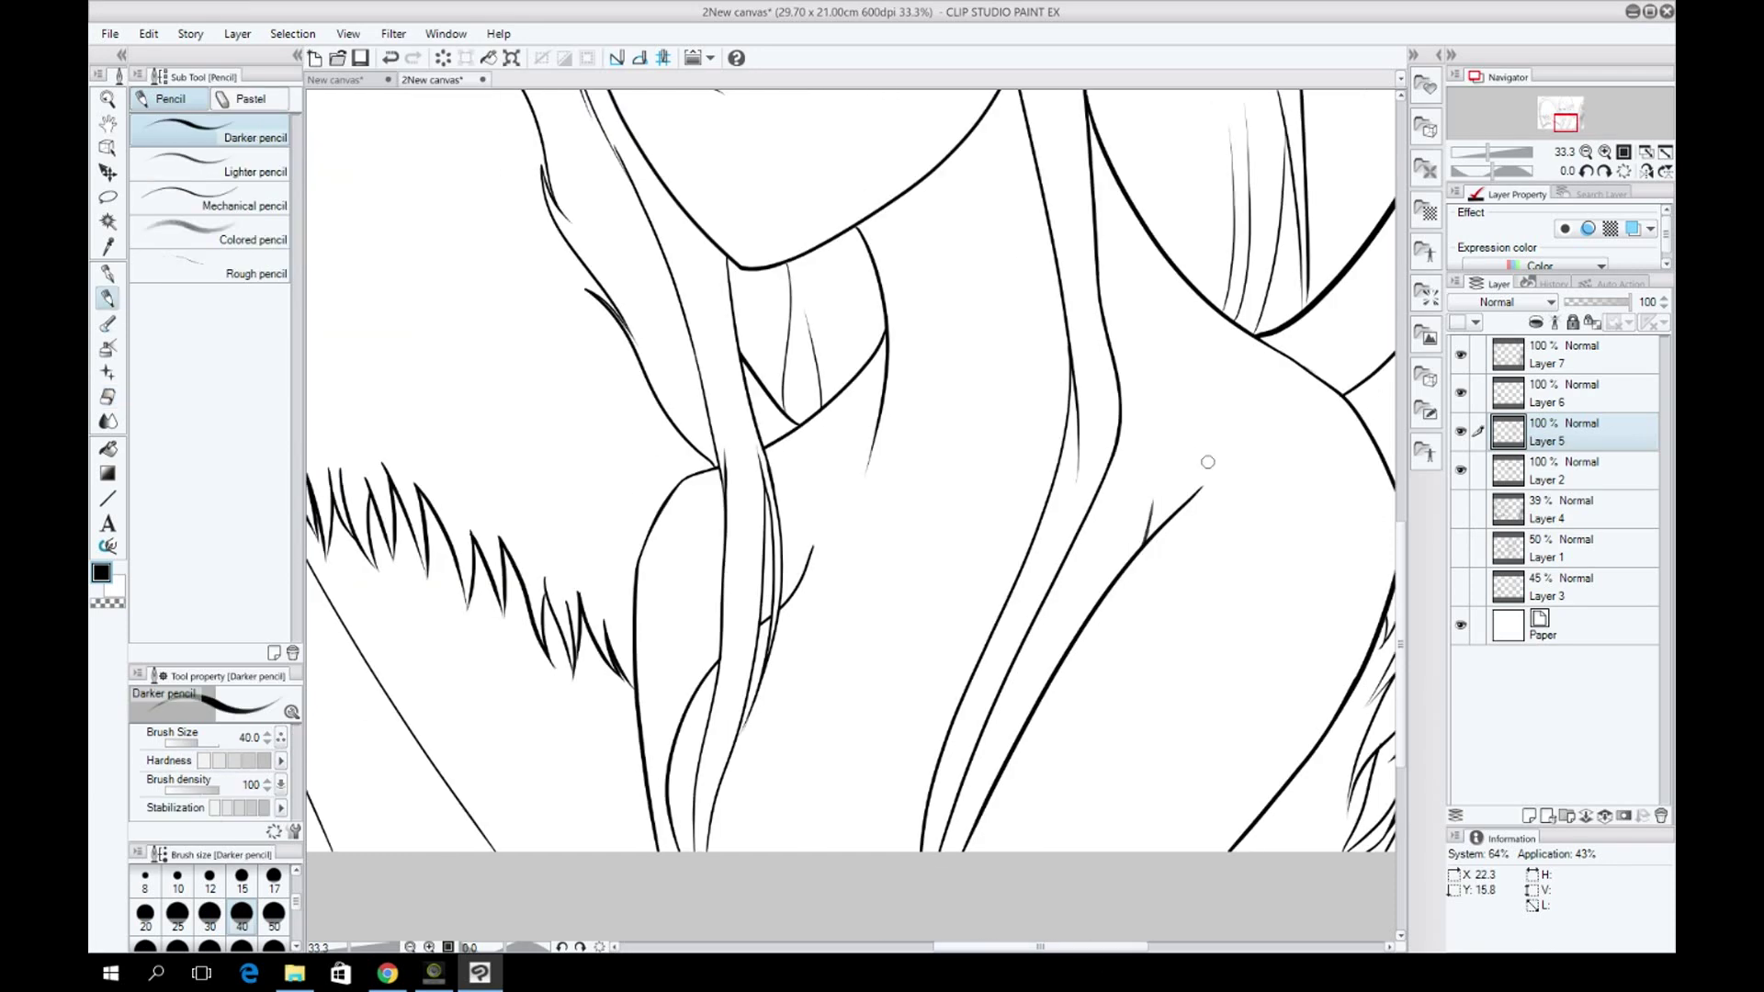
scroll(956, 861, right, 3)
key(ctrl+z)
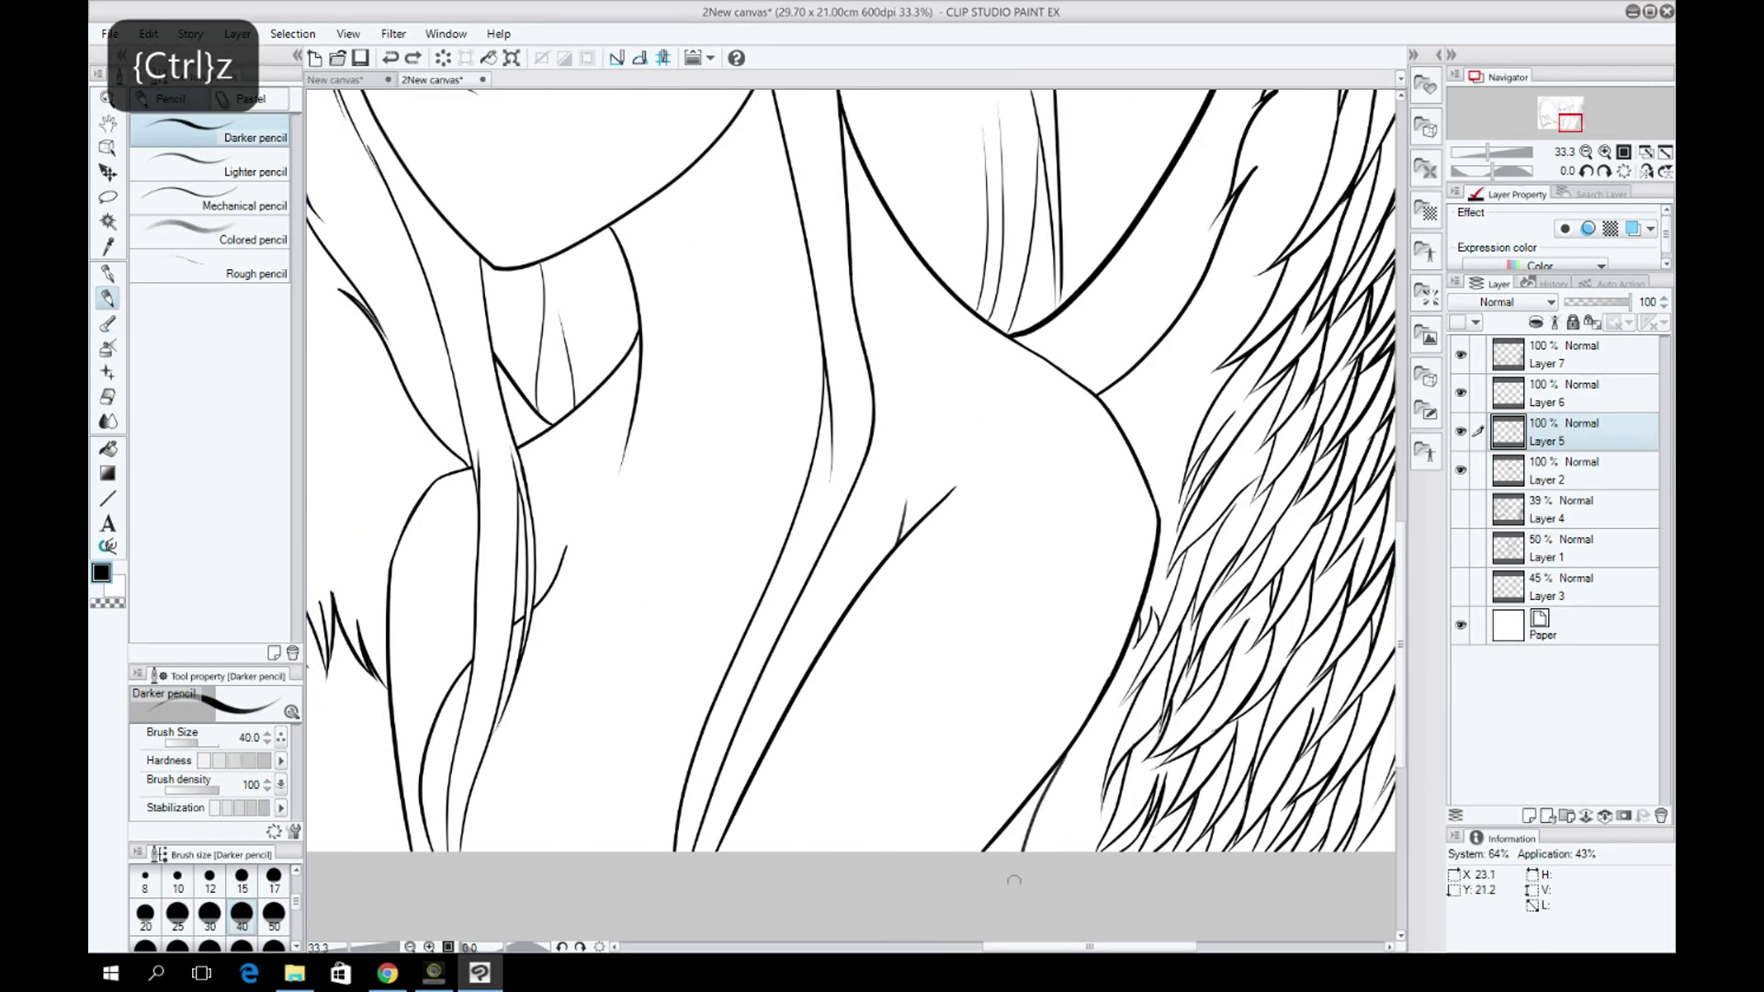
scroll(1013, 880, up, 3)
scroll(1102, 603, up, 5)
scroll(688, 577, up, 2)
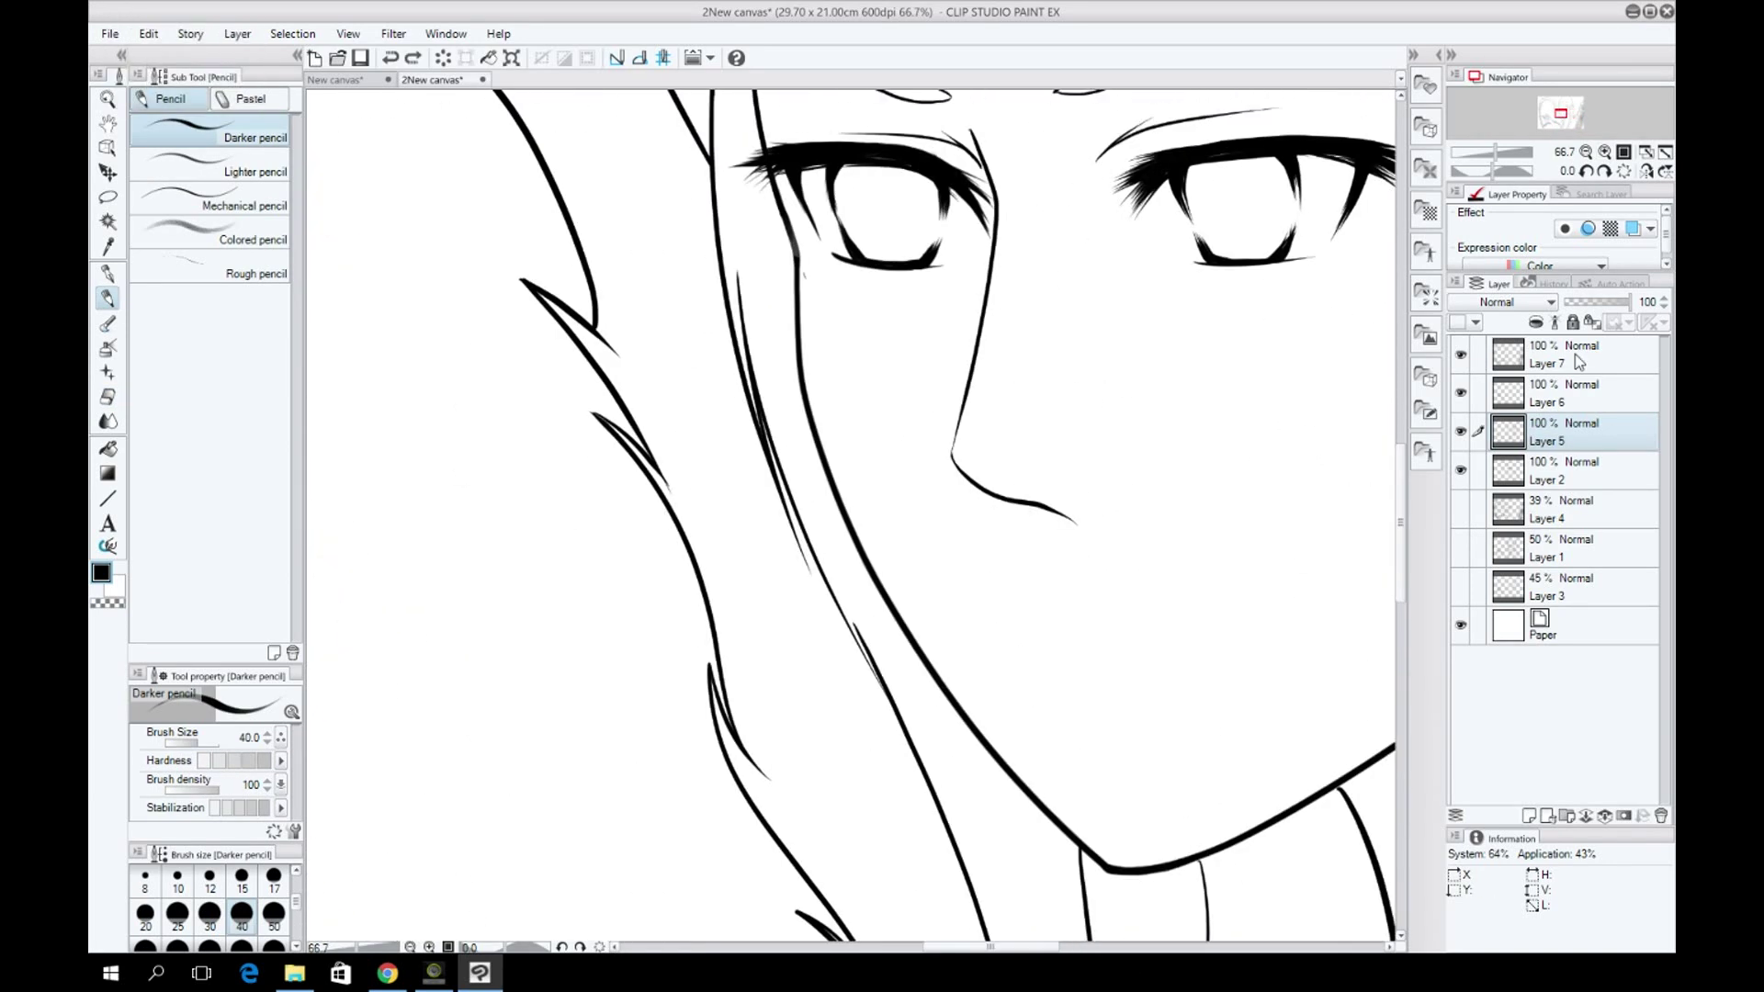
Merge Layers 7, 6 and 5 down into Layer 2, show the Layer 4 sketch and make it active.
click(1578, 361)
click(1605, 815)
click(1605, 816)
click(1461, 419)
click(1605, 815)
click(1562, 392)
Try a rough mouth line below the nose with the Darker pencil on Layer 4 and erase it.
scroll(959, 603, down, 1)
key(ctrl+z)
drag(740, 641, 755, 621)
key(ctrl+y)
key(ctrl+y)
key(ctrl+z)
key(ctrl+z)
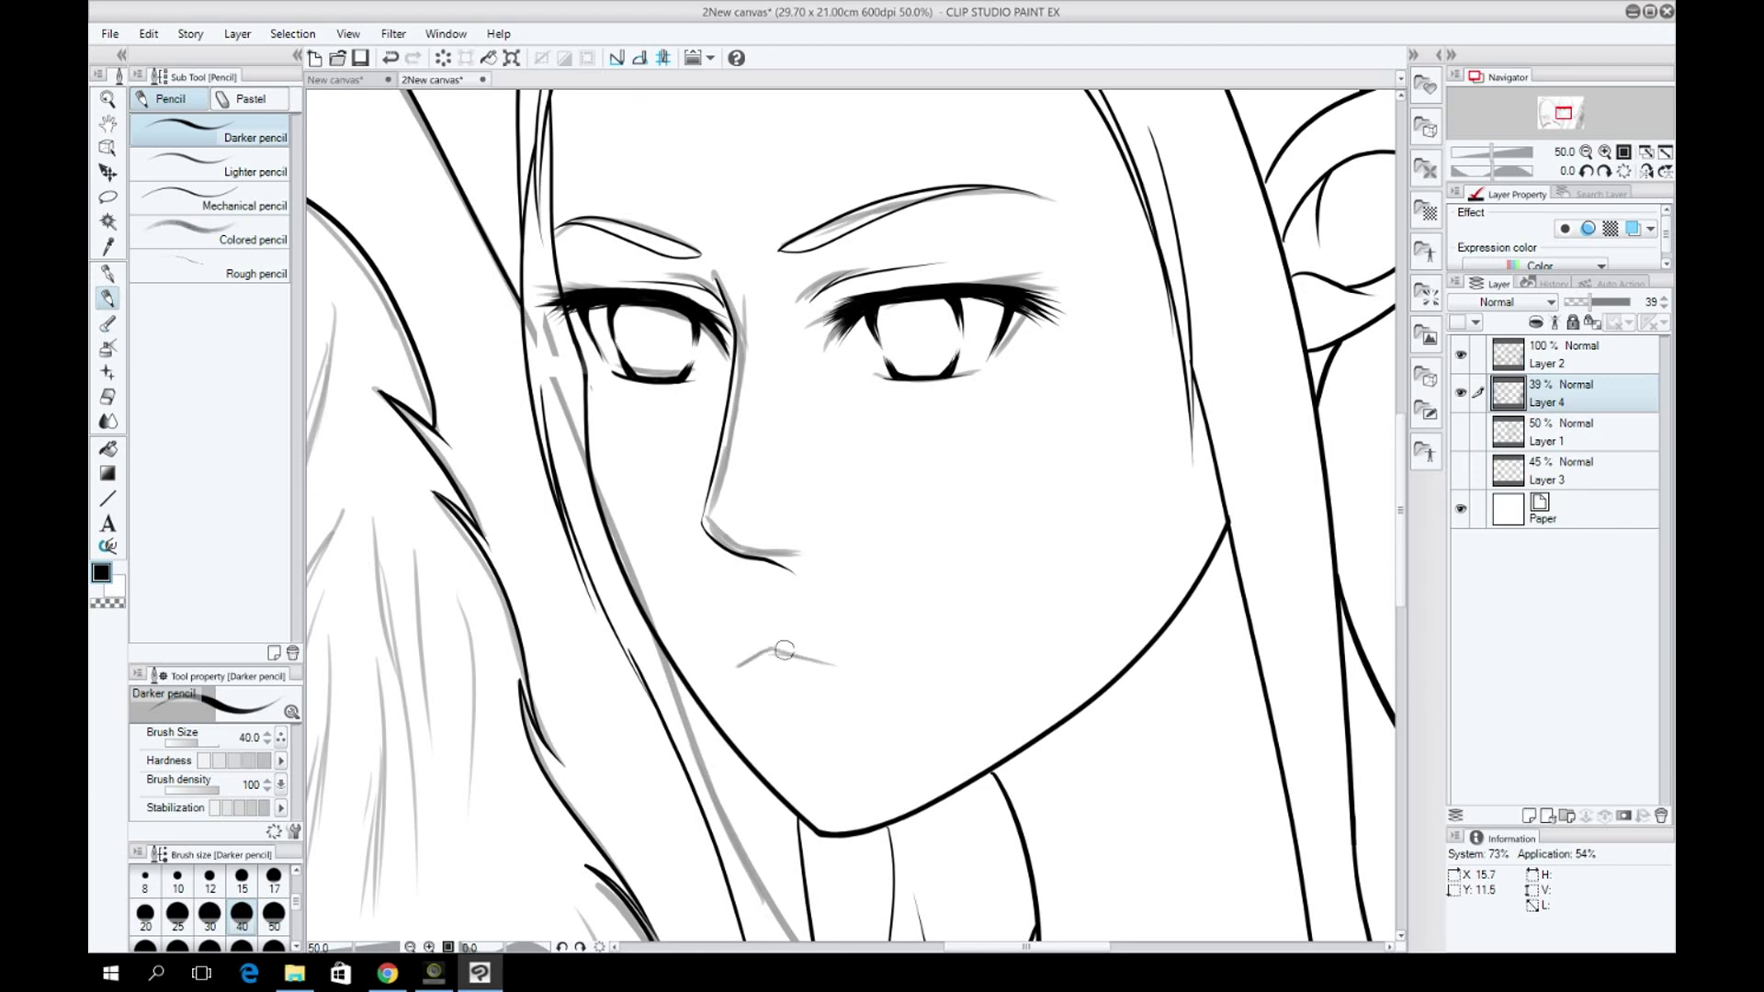
click(111, 396)
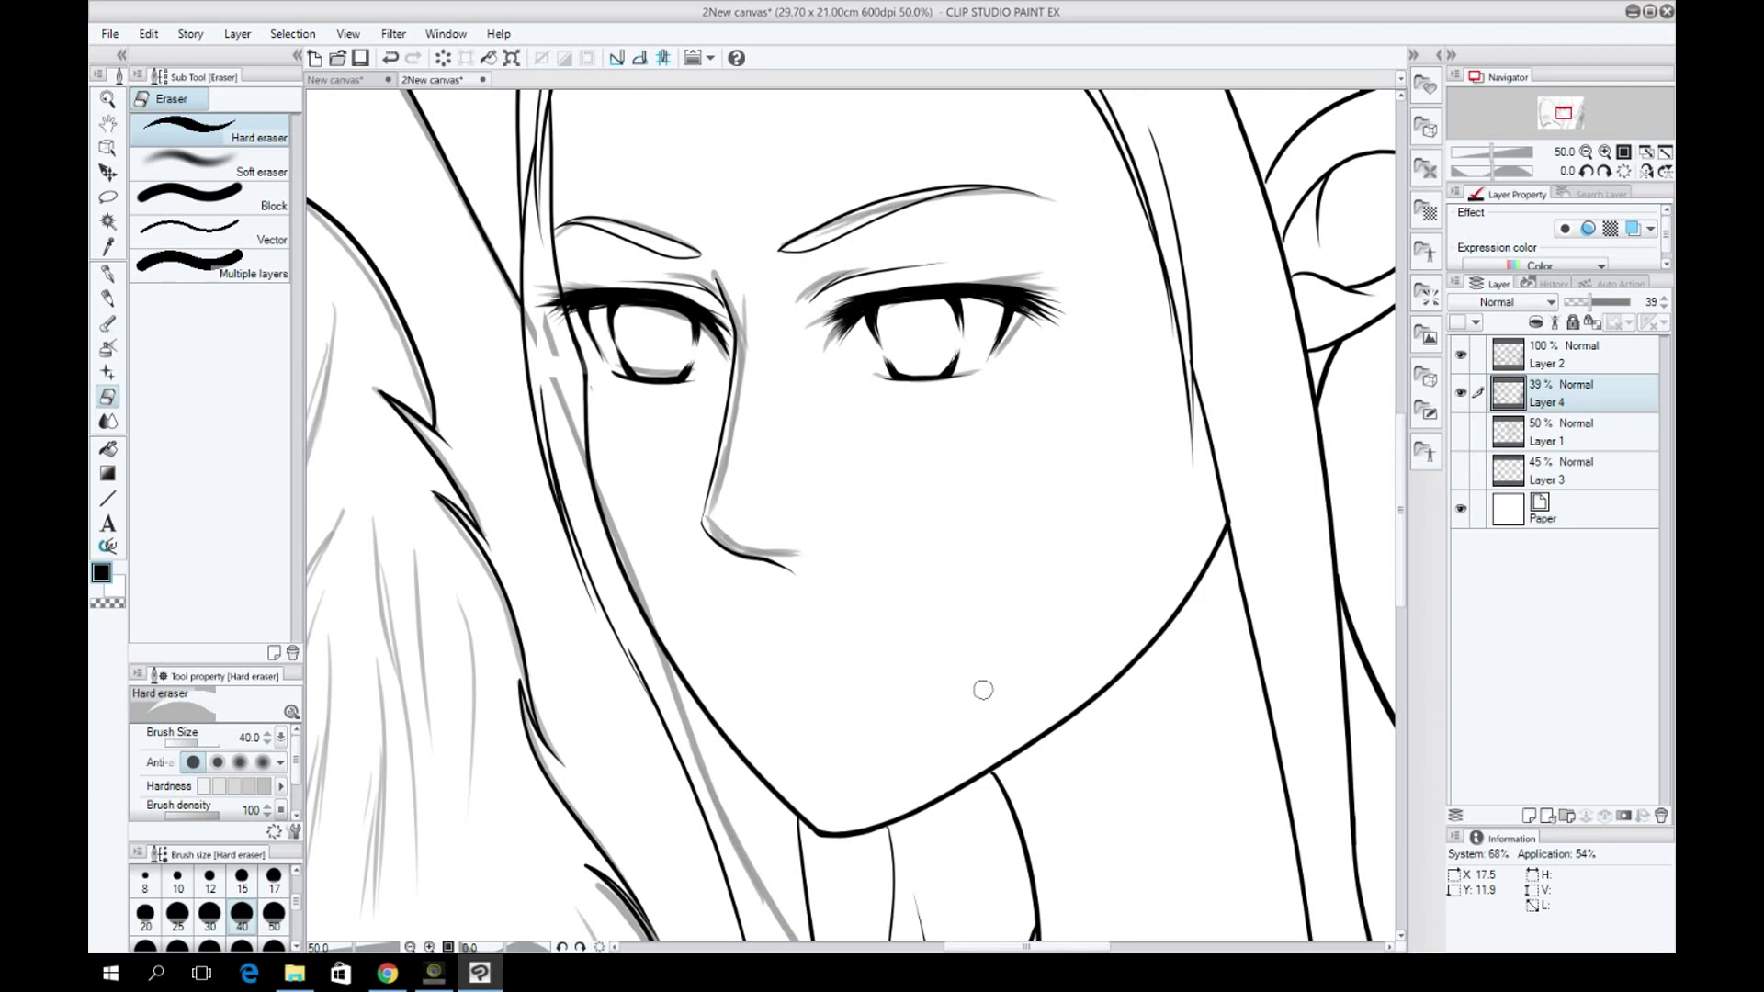
key(ctrl+z)
Sketch a small mouth below the nose with the Darker pencil, then lasso and transform it into position.
click(108, 299)
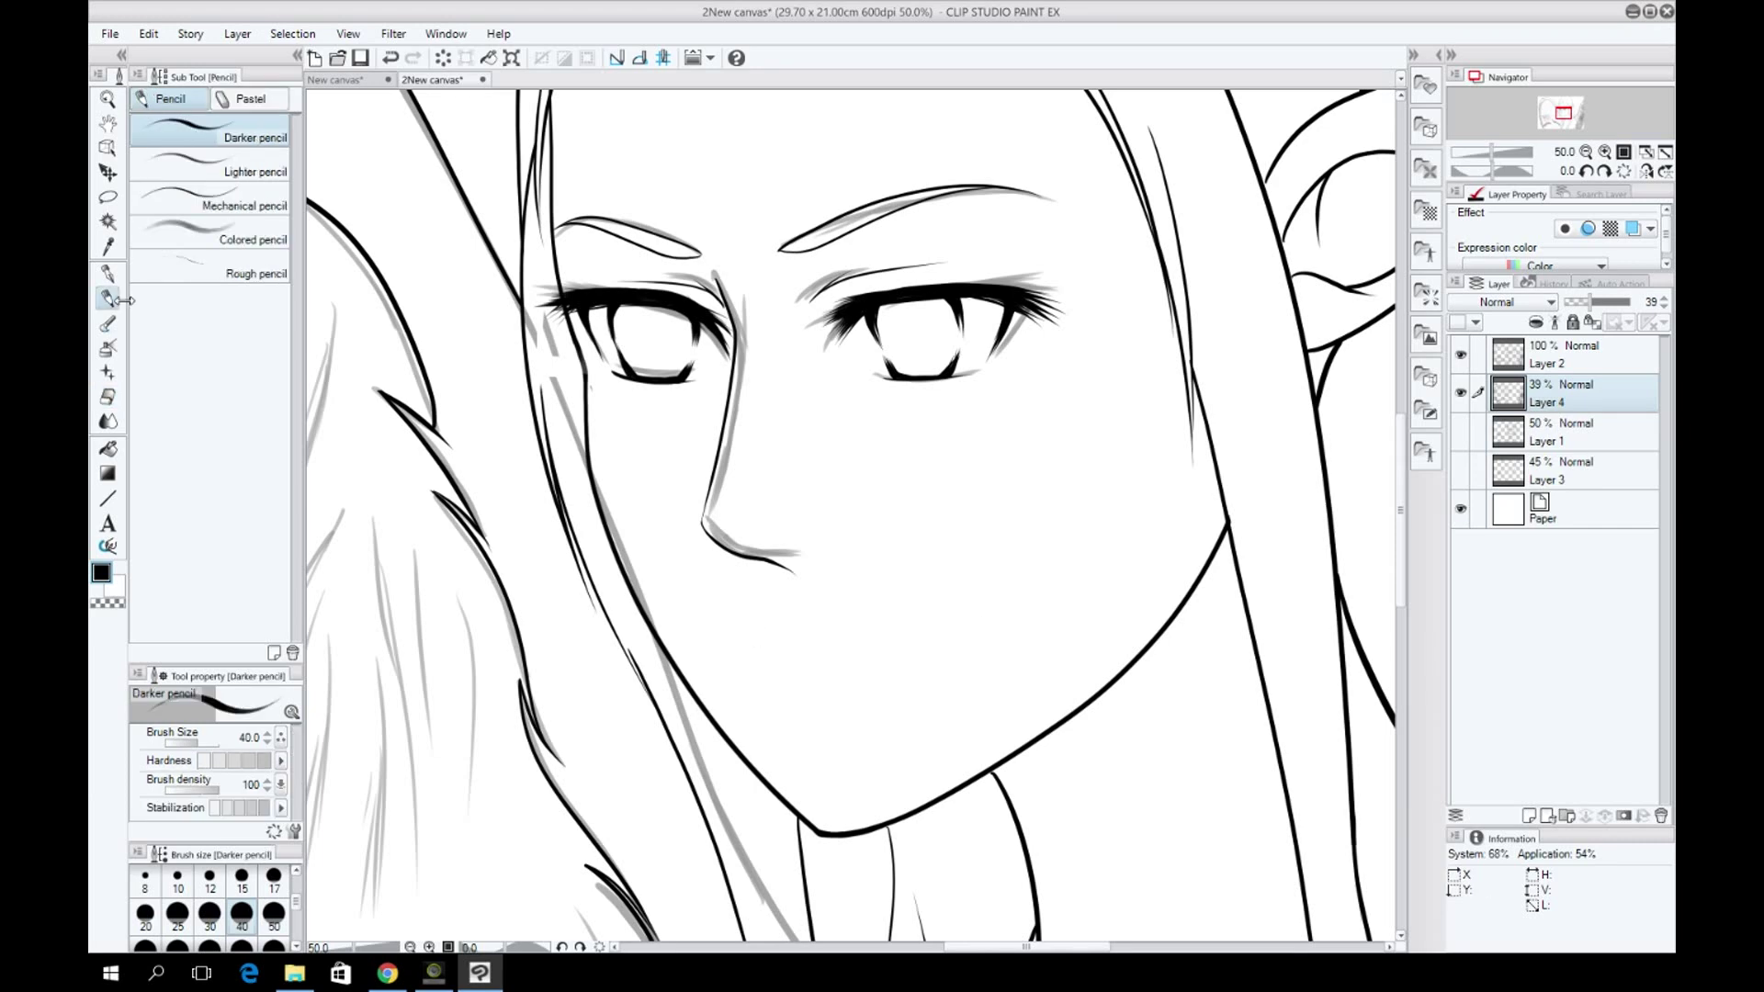
key(m)
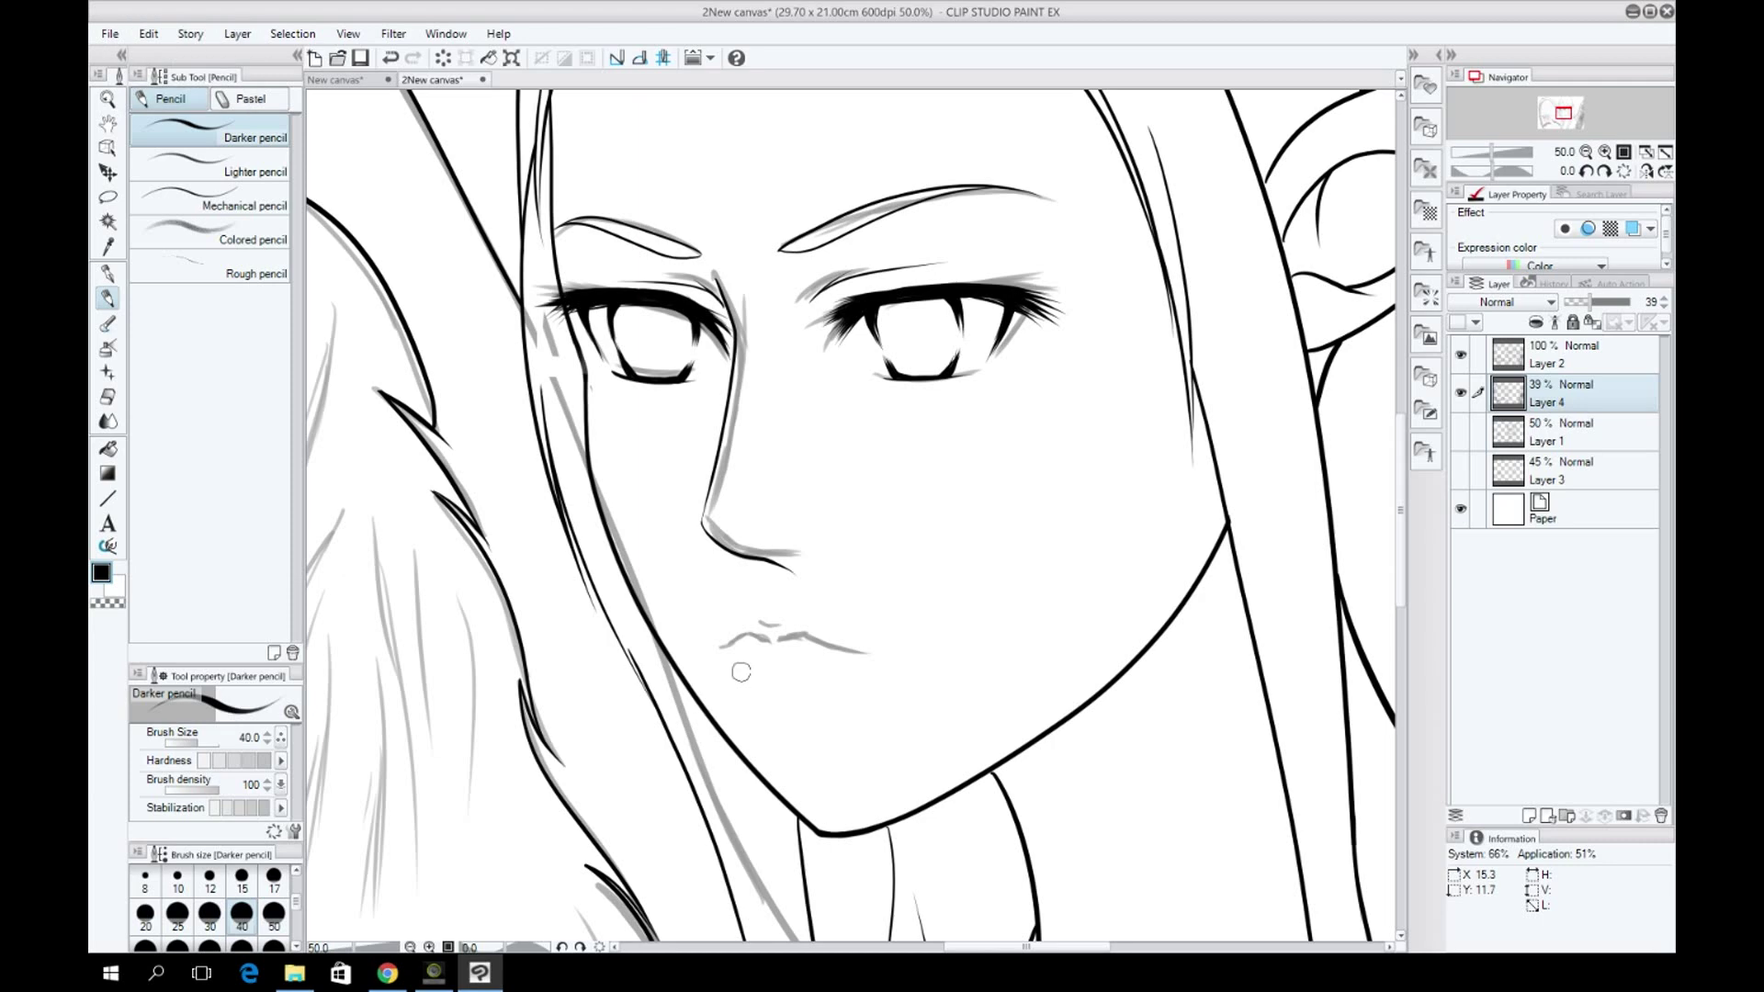
drag(763, 709, 849, 707)
key(ctrl+t)
mouse_move(799, 647)
mouse_down()
mouse_move(817, 641)
mouse_move(702, 624)
mouse_move(754, 712)
mouse_move(893, 680)
mouse_move(868, 614)
mouse_up()
key(Return)
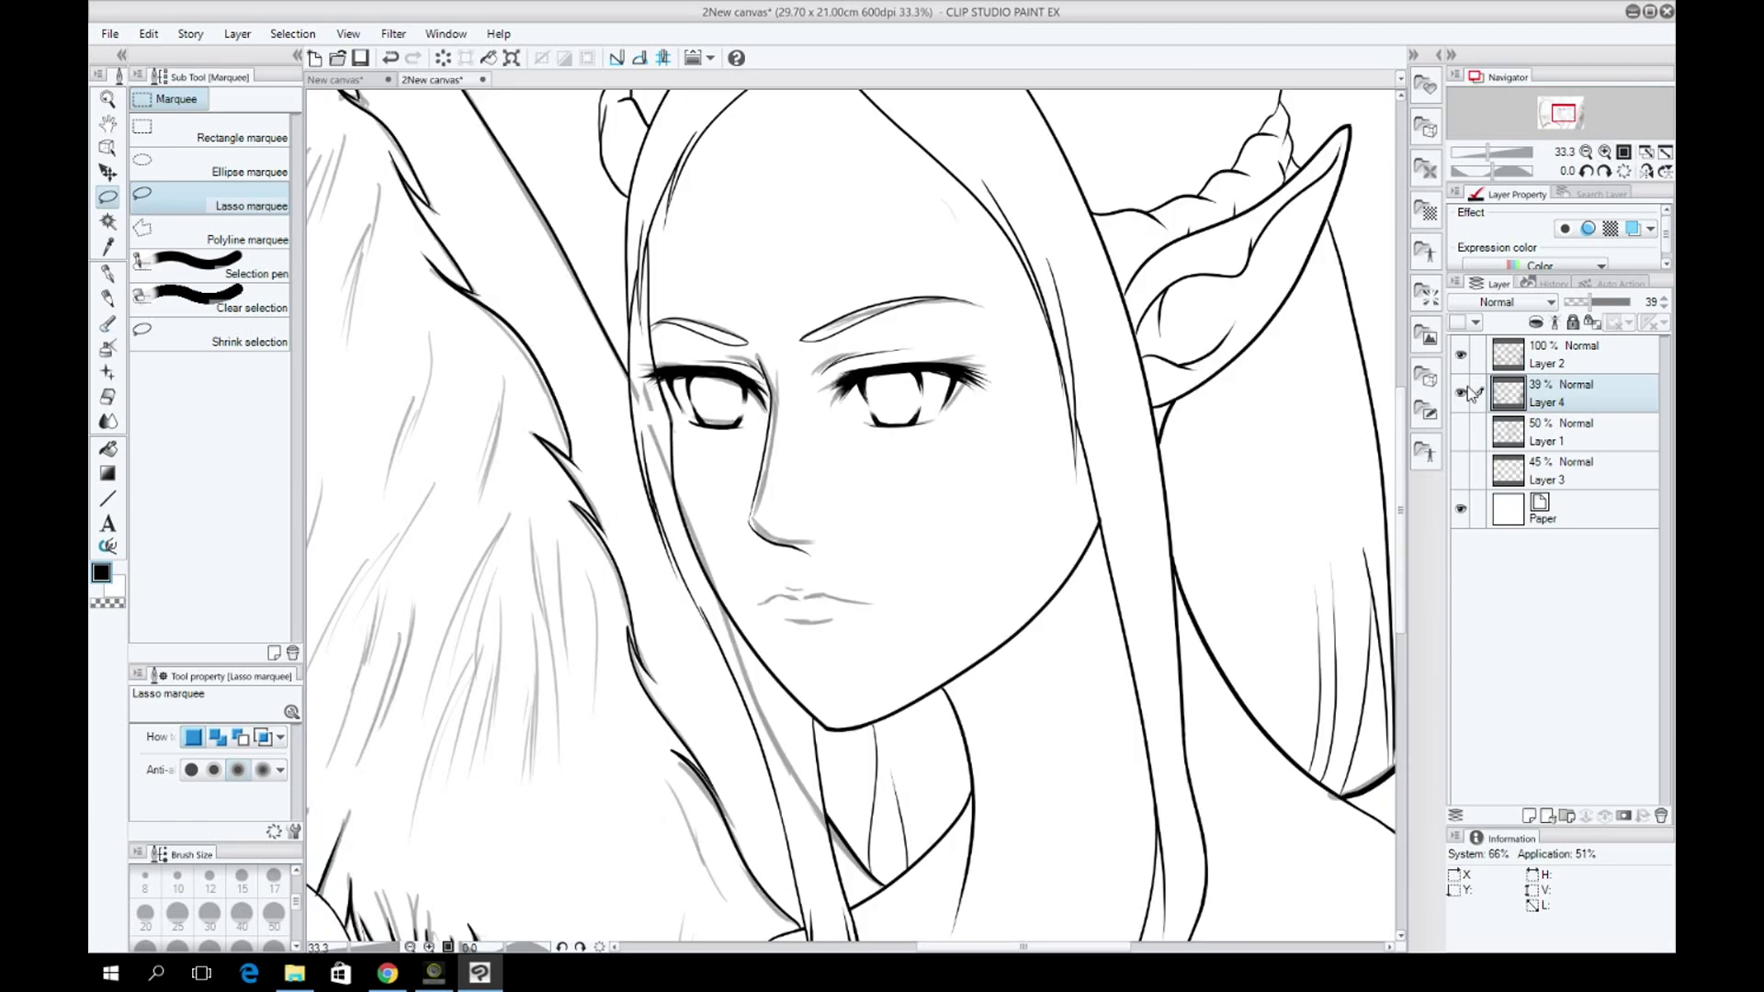
Sketch guide lines from nose to chin and a new mouth on a new layer at 37% opacity, hiding Layer 4.
key(p)
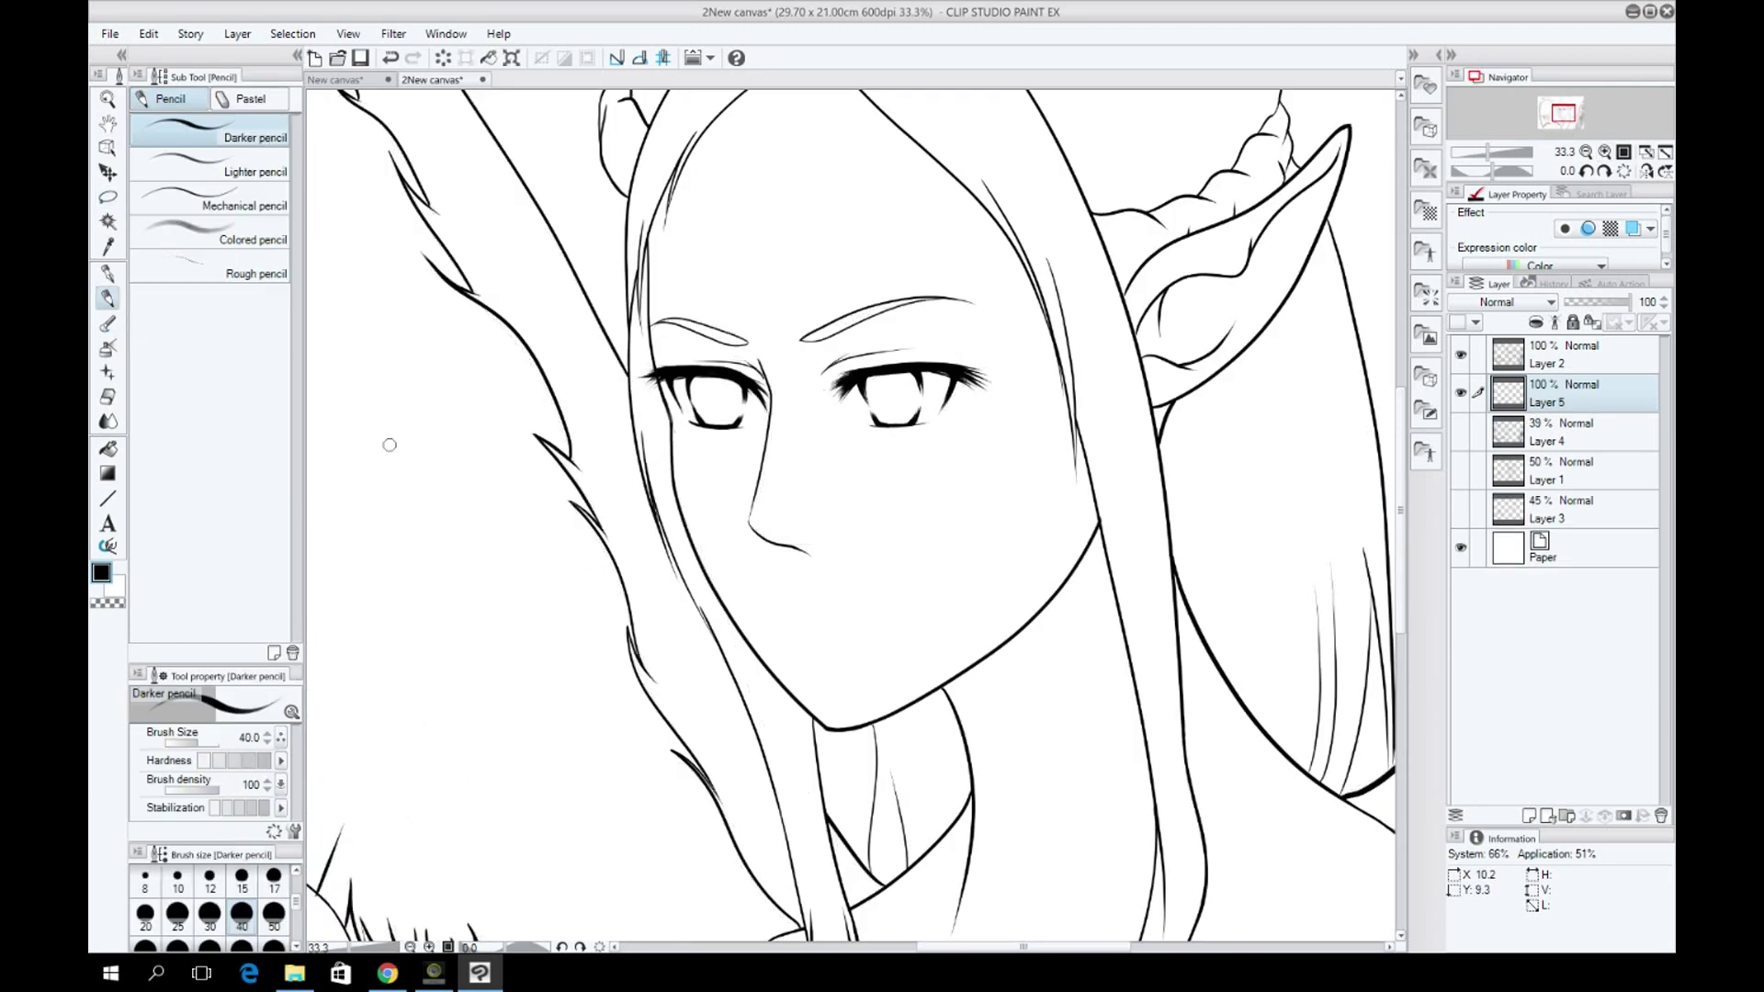
drag(755, 535, 822, 718)
drag(809, 553, 873, 718)
key(ctrl+plus)
key(ctrl+plus)
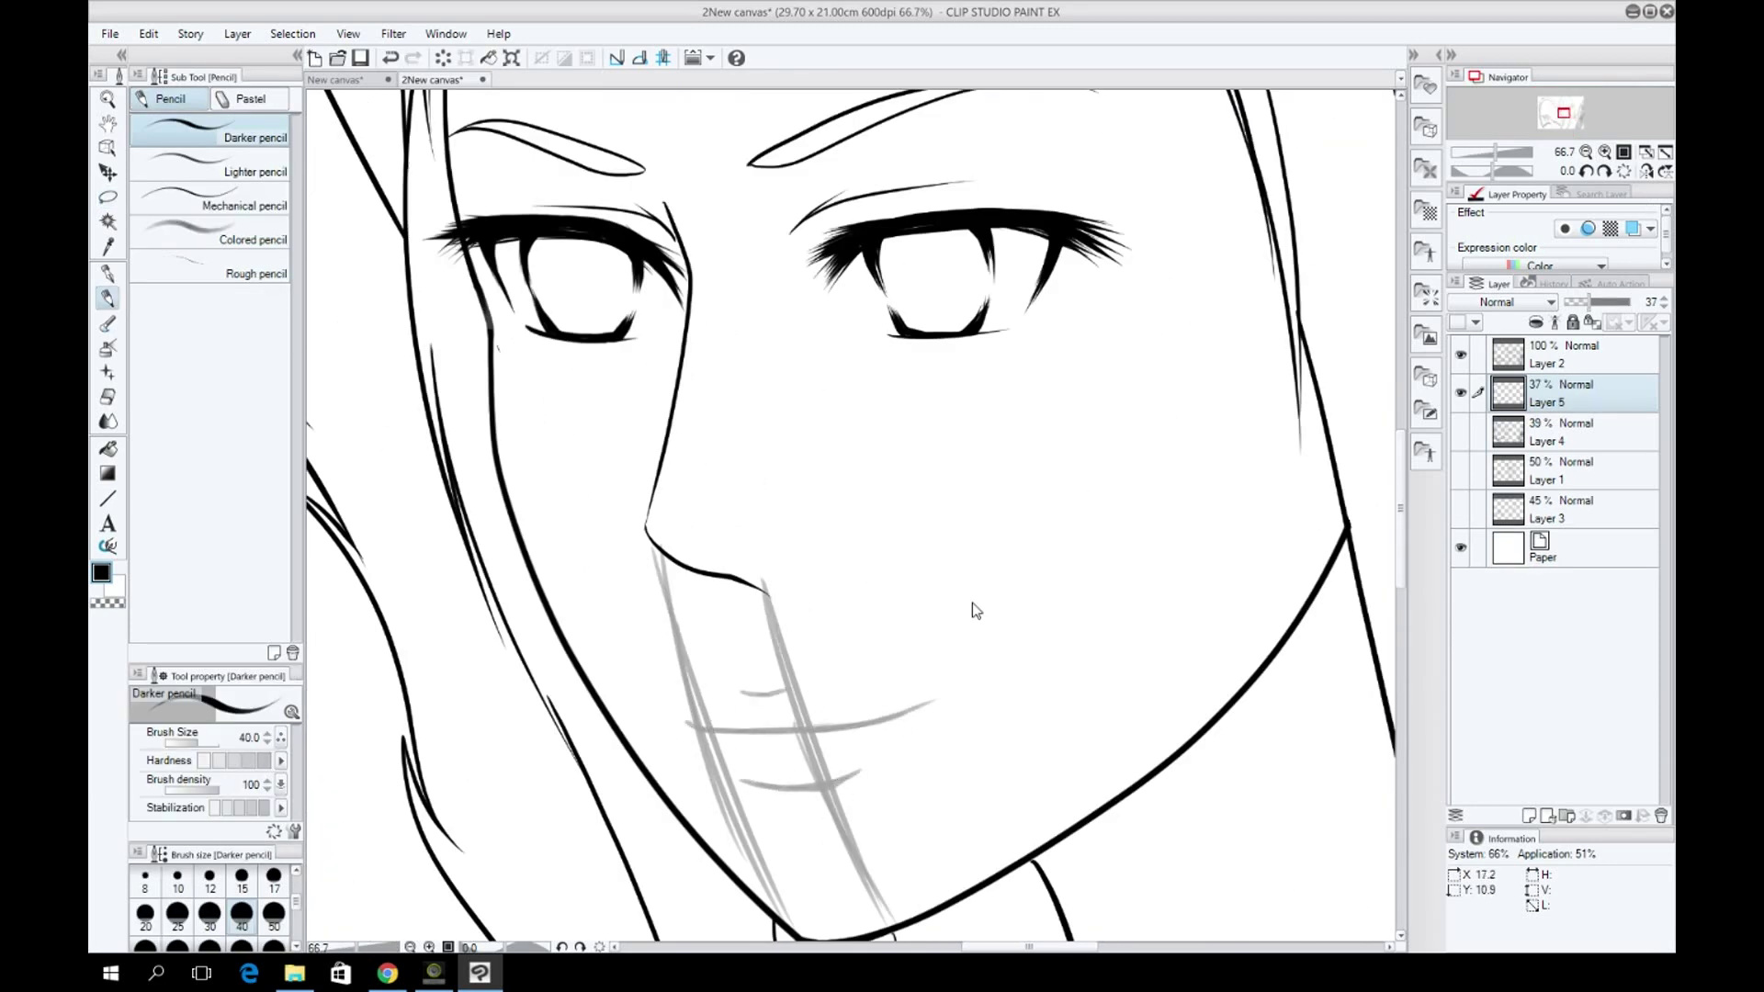
Ink the line between the lips on Layer 2 with the G-pen at size 25.
click(1584, 347)
key(p)
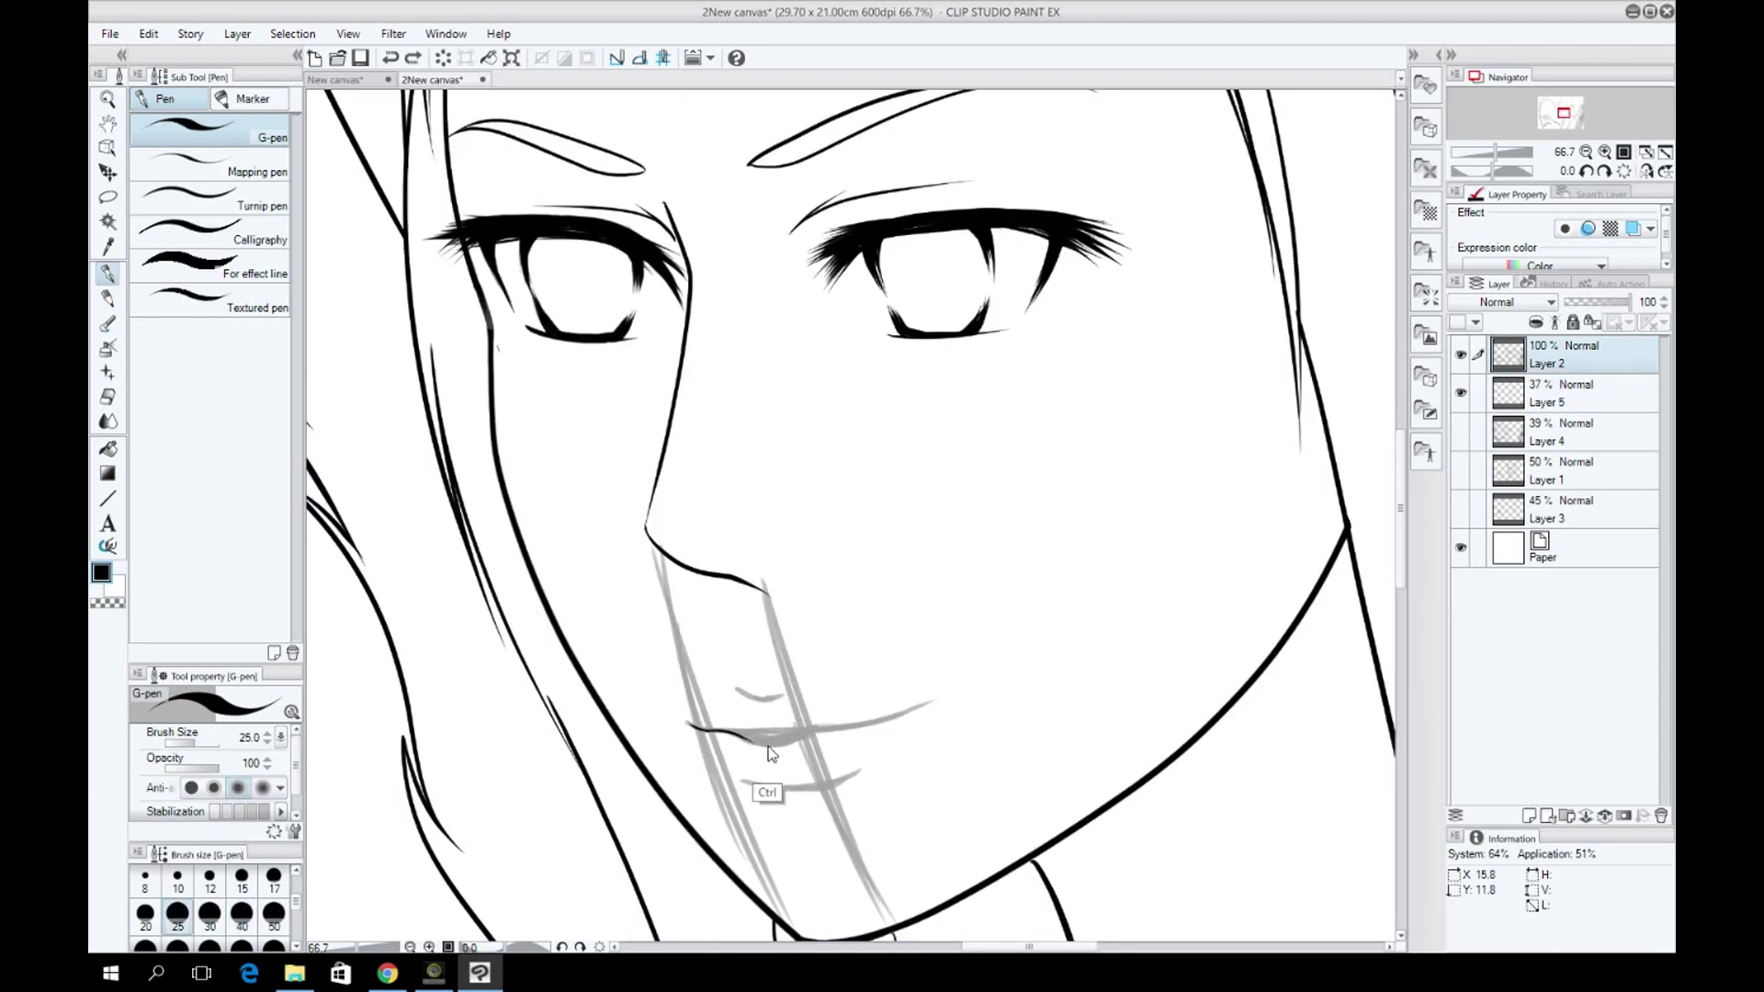
key(ctrl+plus)
drag(607, 622, 710, 633)
drag(604, 614, 698, 637)
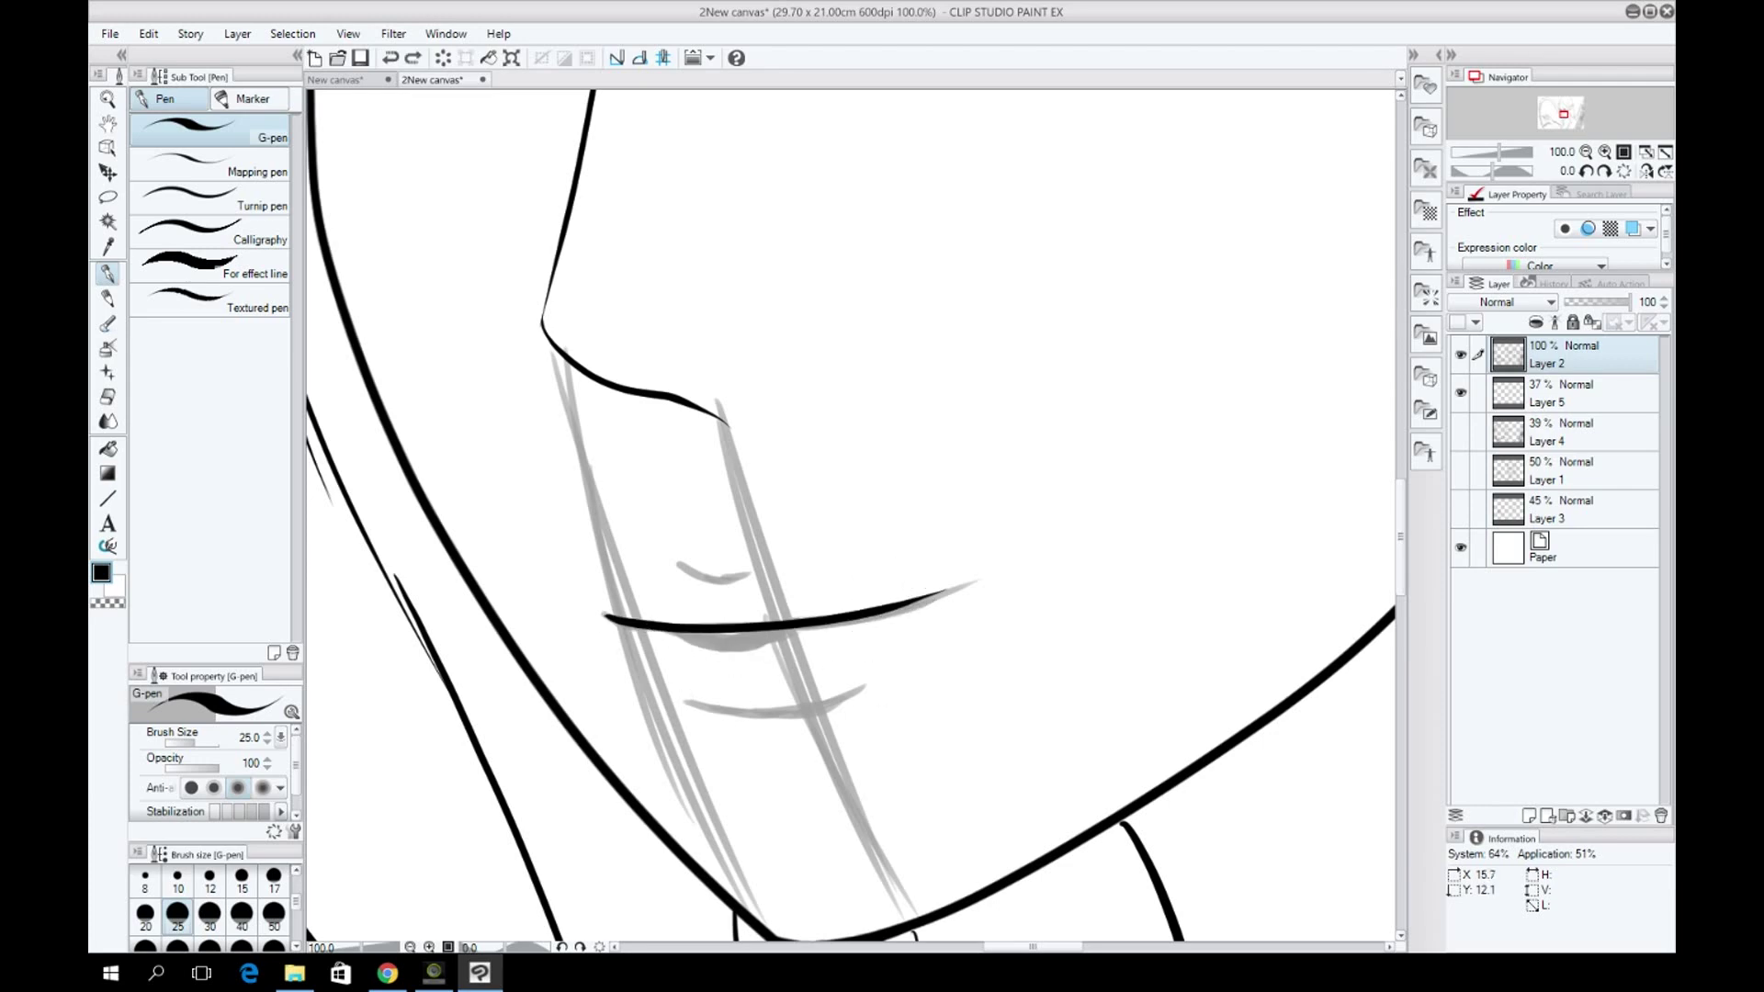
Hide the mouth sketch, then lasso the inked mouth and transform it to fit the tilt of the face.
click(1461, 392)
key(ctrl+minus)
key(ctrl+minus)
key(ctrl+minus)
key(ctrl+minus)
key(m)
key(ctrl+t)
drag(773, 504, 846, 535)
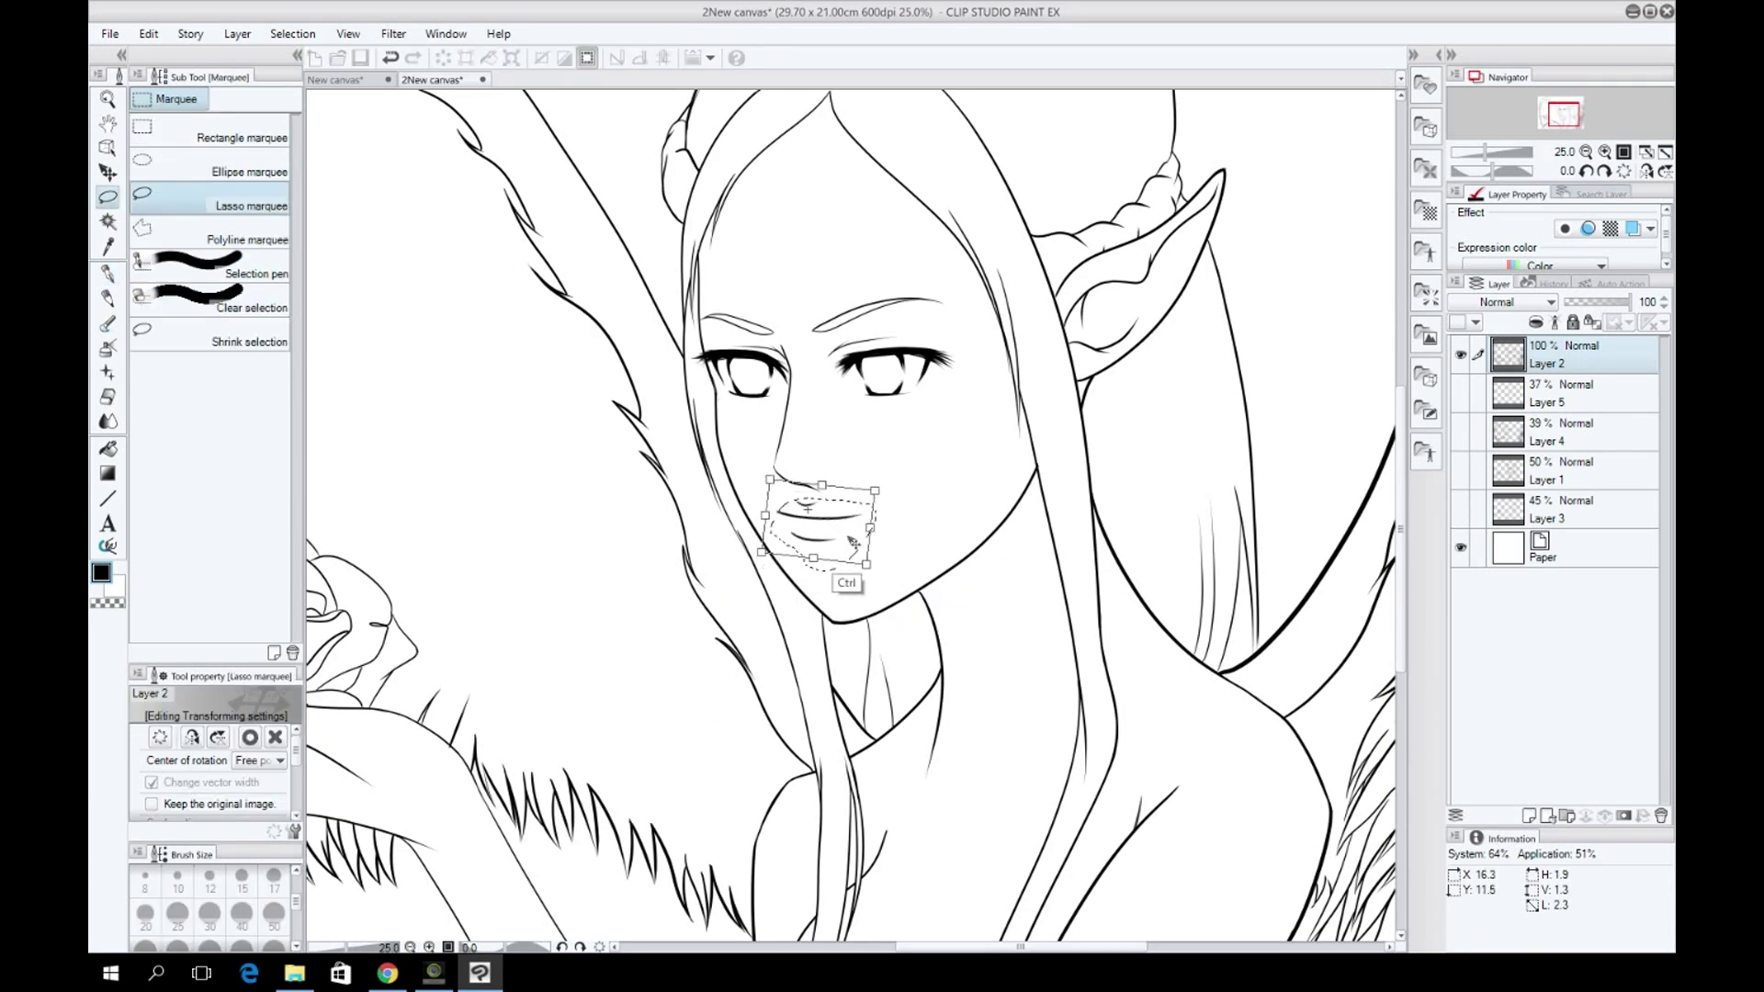
key(Return)
key(p)
key(ctrl+d)
Erase the far cheek and chin lines with the Hard eraser and sketch a new contour on Layer 5.
key(ctrl+plus)
key(ctrl+plus)
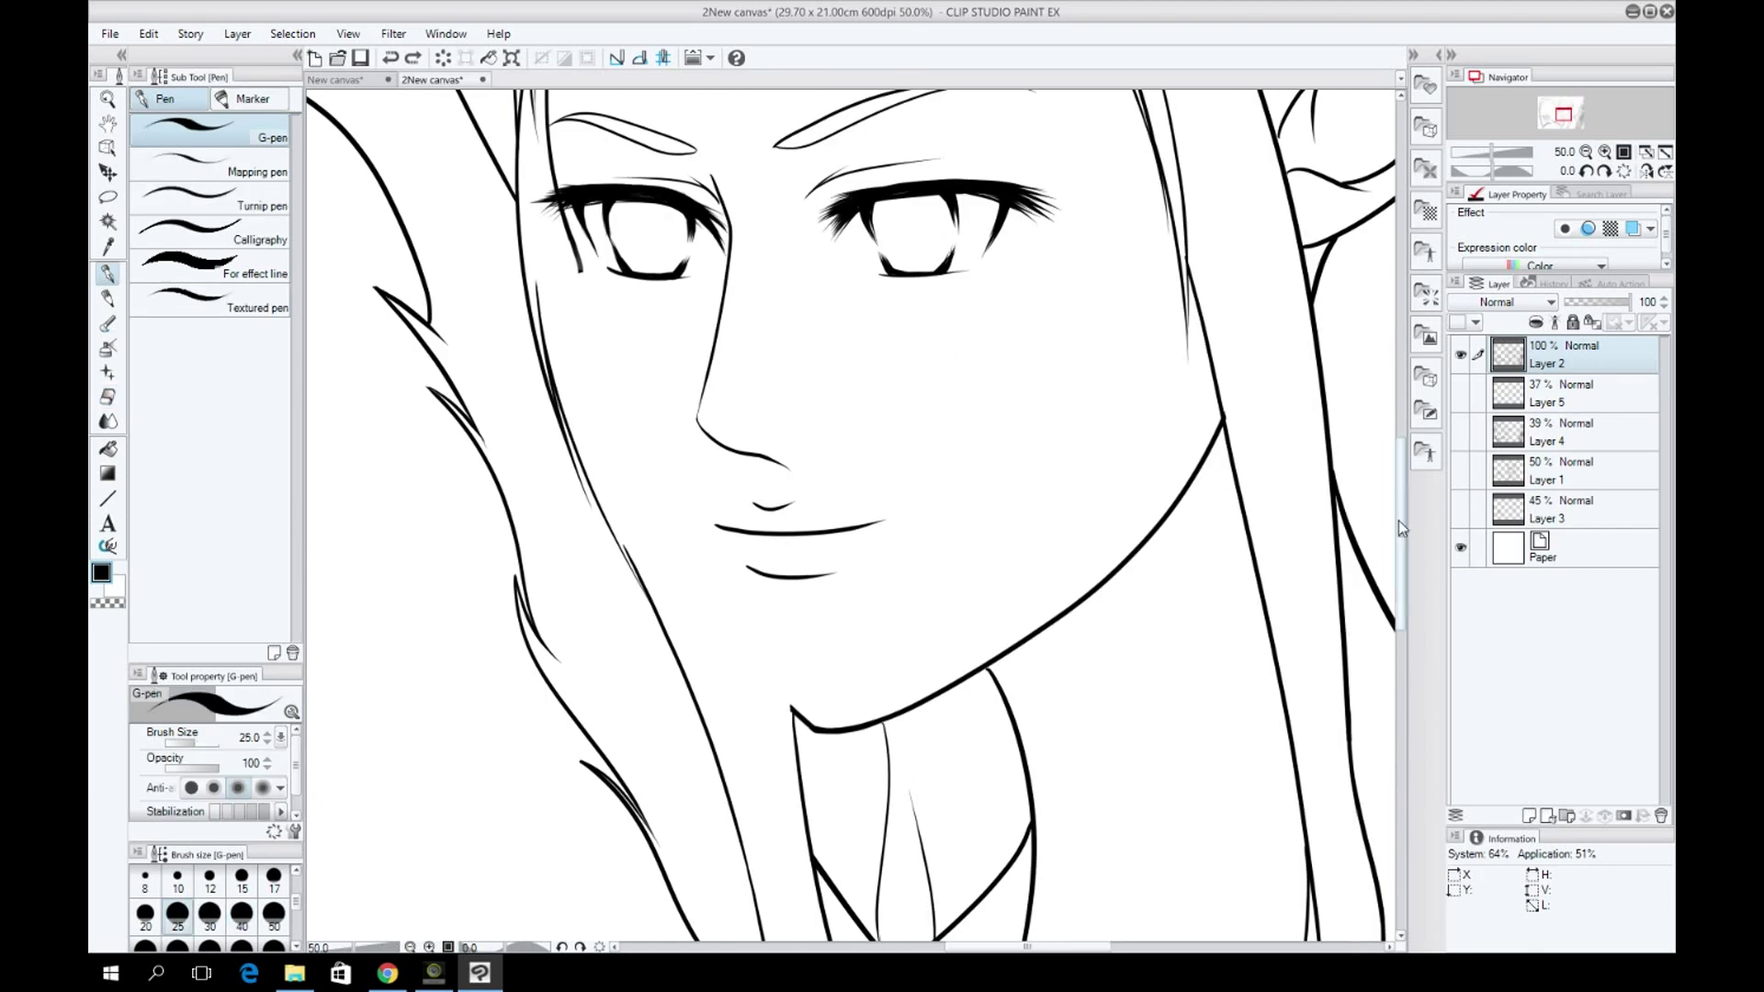
scroll(901, 727, up, 3)
key(ctrl+z)
key(ctrl+z)
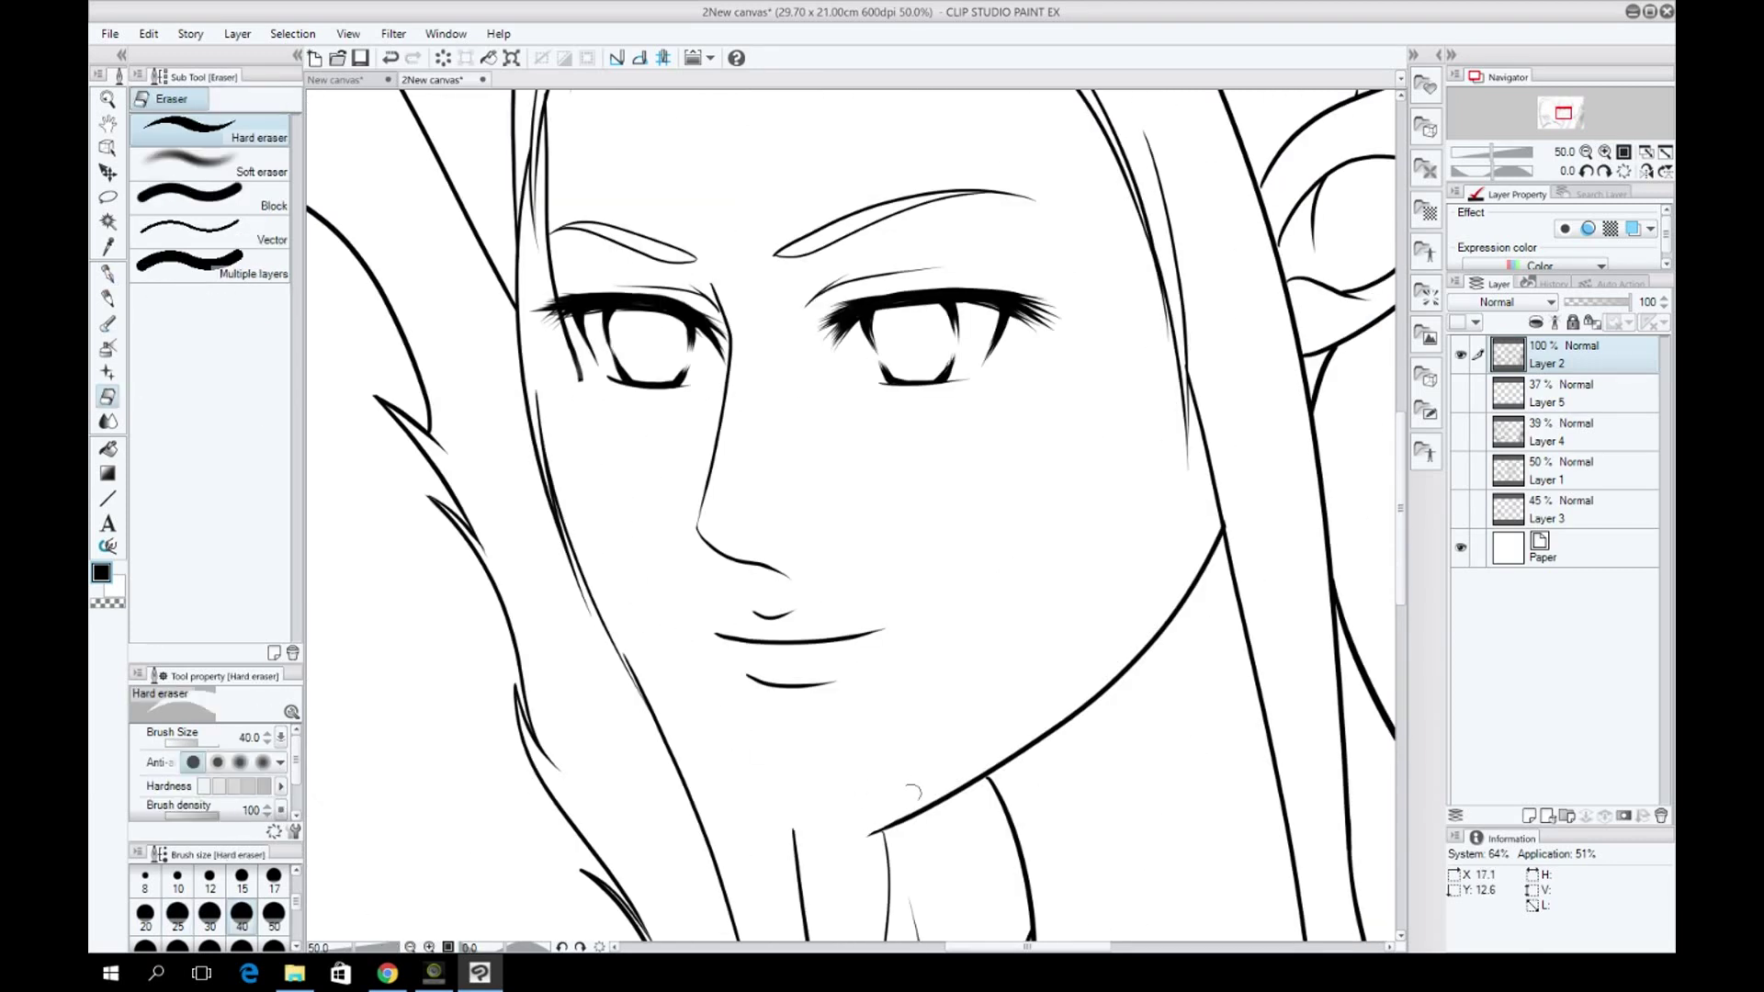
drag(579, 373, 751, 739)
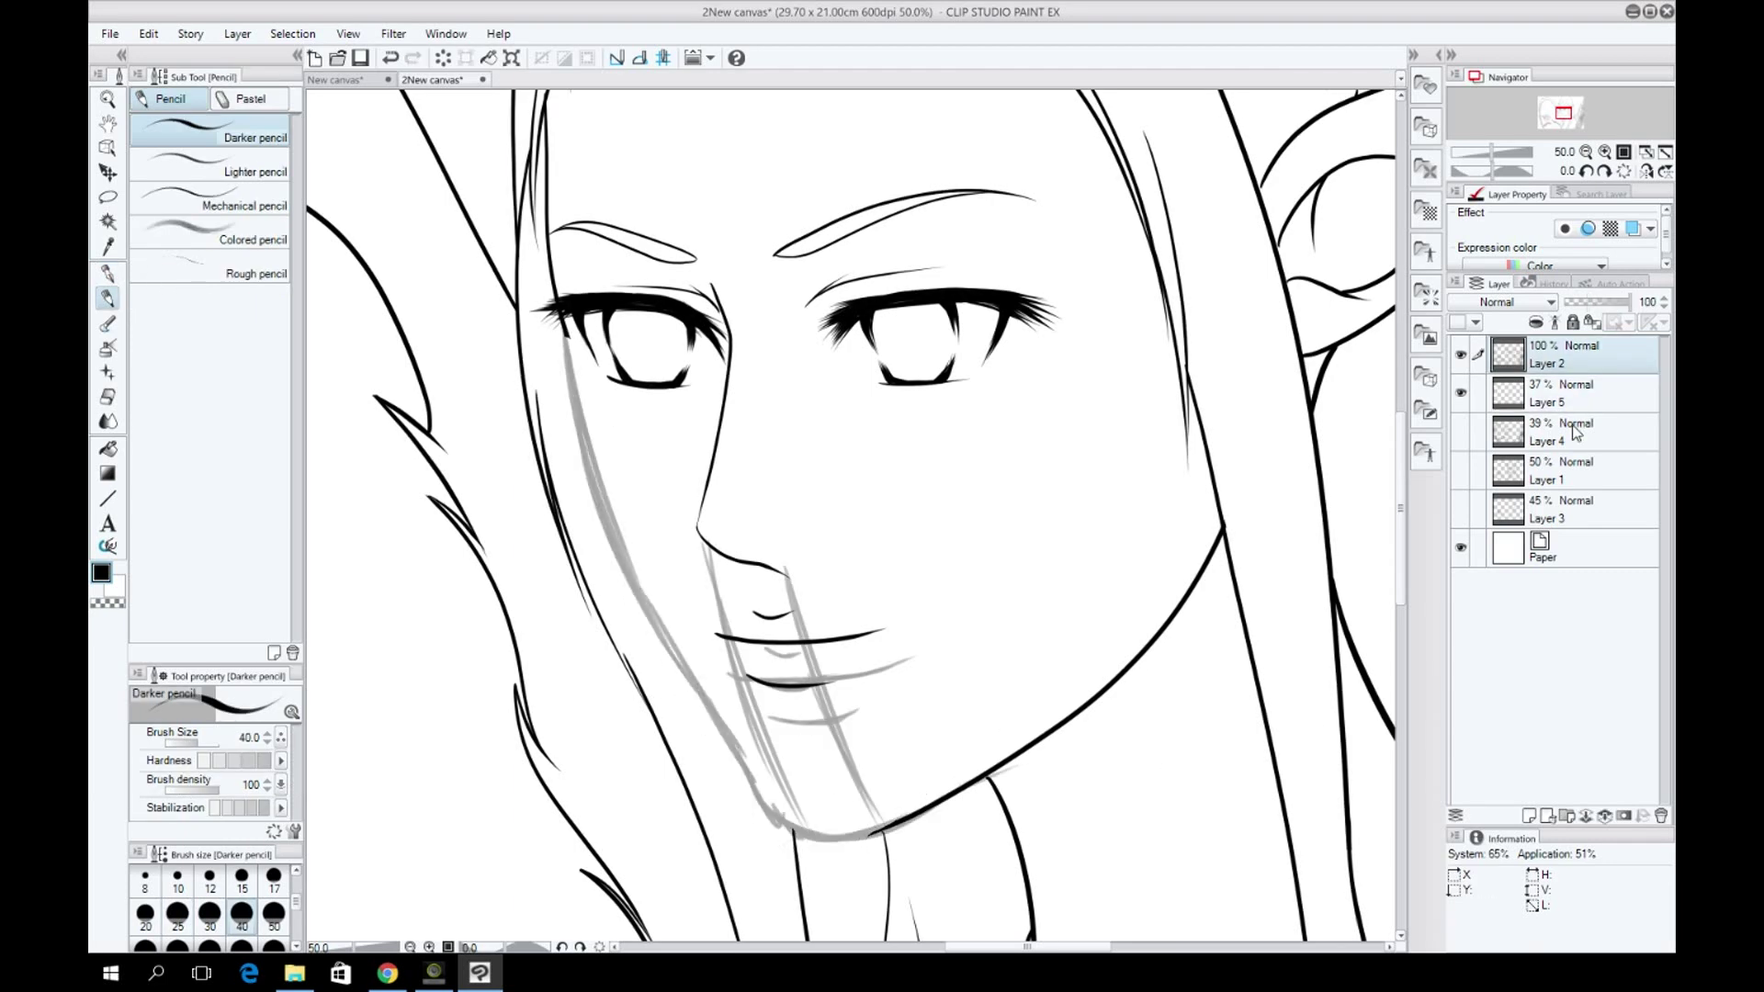
Ink the new cheek and chin contour on Layer 2 with the G-pen, reducing the brush size to 17.
key(p)
drag(563, 334, 602, 512)
key(ctrl+z)
drag(574, 404, 910, 812)
key(ctrl+plus)
drag(803, 705, 919, 684)
key(bracketleft)
scroll(808, 597, down, 3)
scroll(772, 459, down, 3)
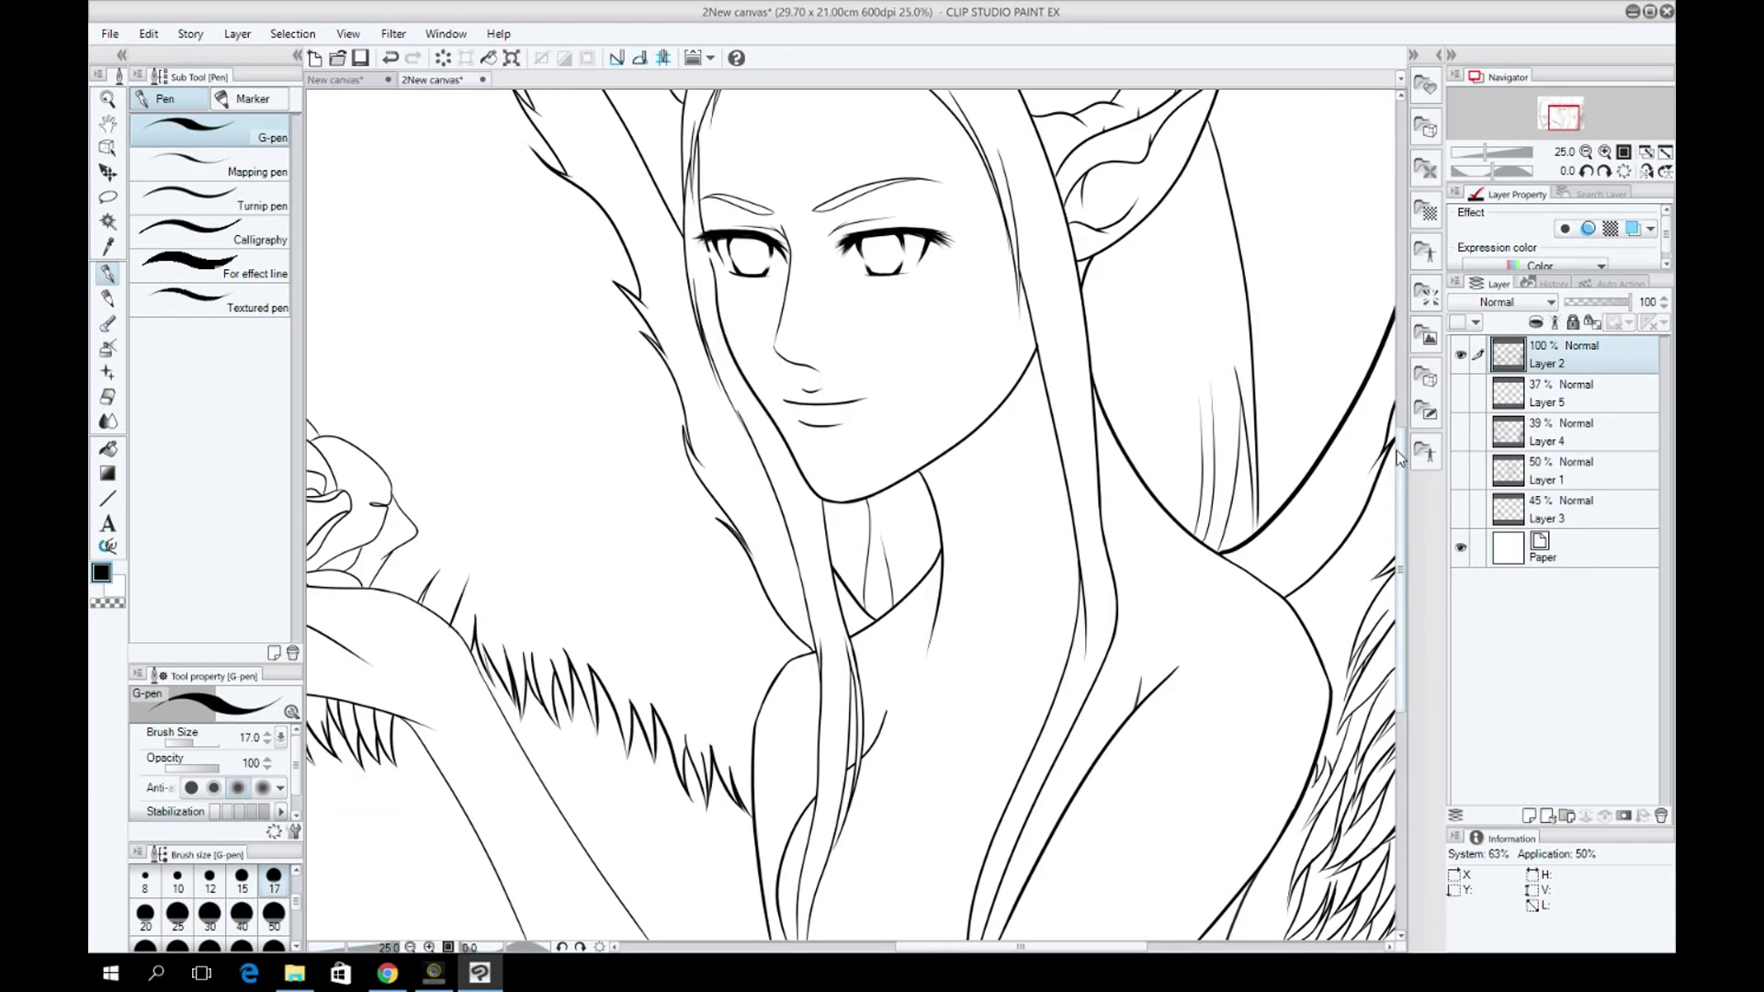
scroll(470, 367, up, 2)
click(1586, 152)
click(1586, 152)
click(1585, 151)
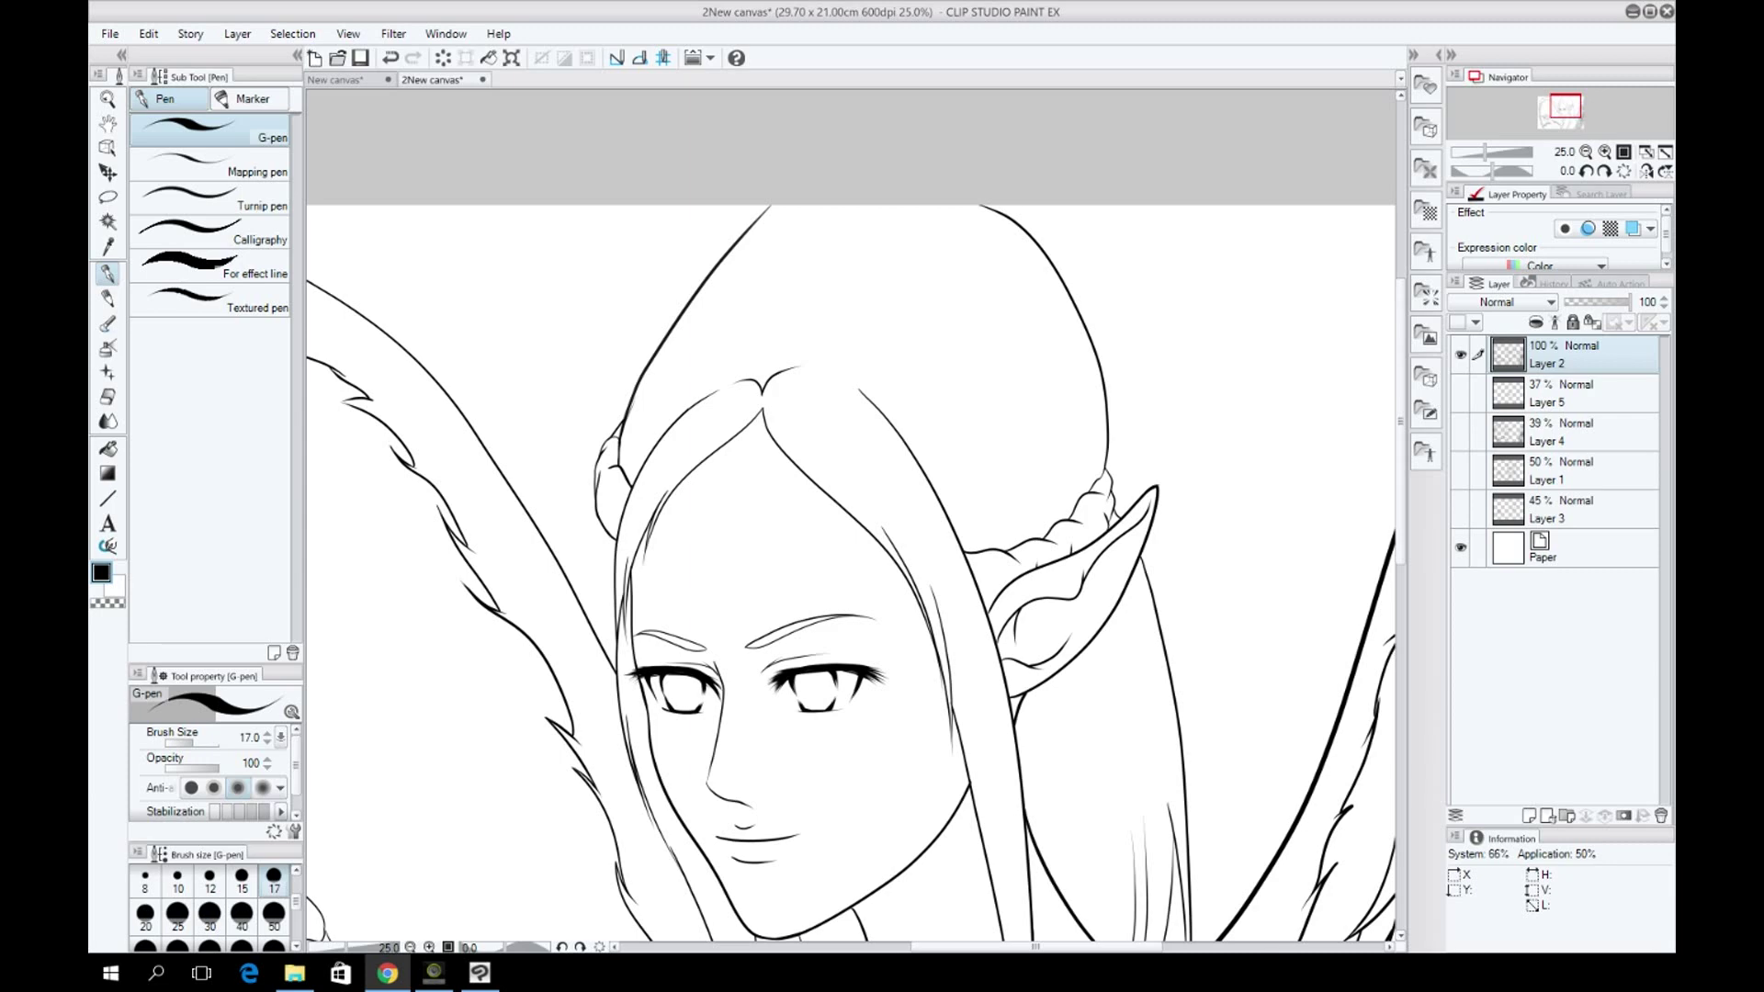
drag(739, 698, 746, 928)
key(ctrl+z)
Sketch an oval gem with a hanging chain on the forehead with the Darker pencil on Layer 5.
click(1562, 393)
key(p)
scroll(918, 414, up, 2)
drag(937, 588, 1266, 560)
key(ctrl+z)
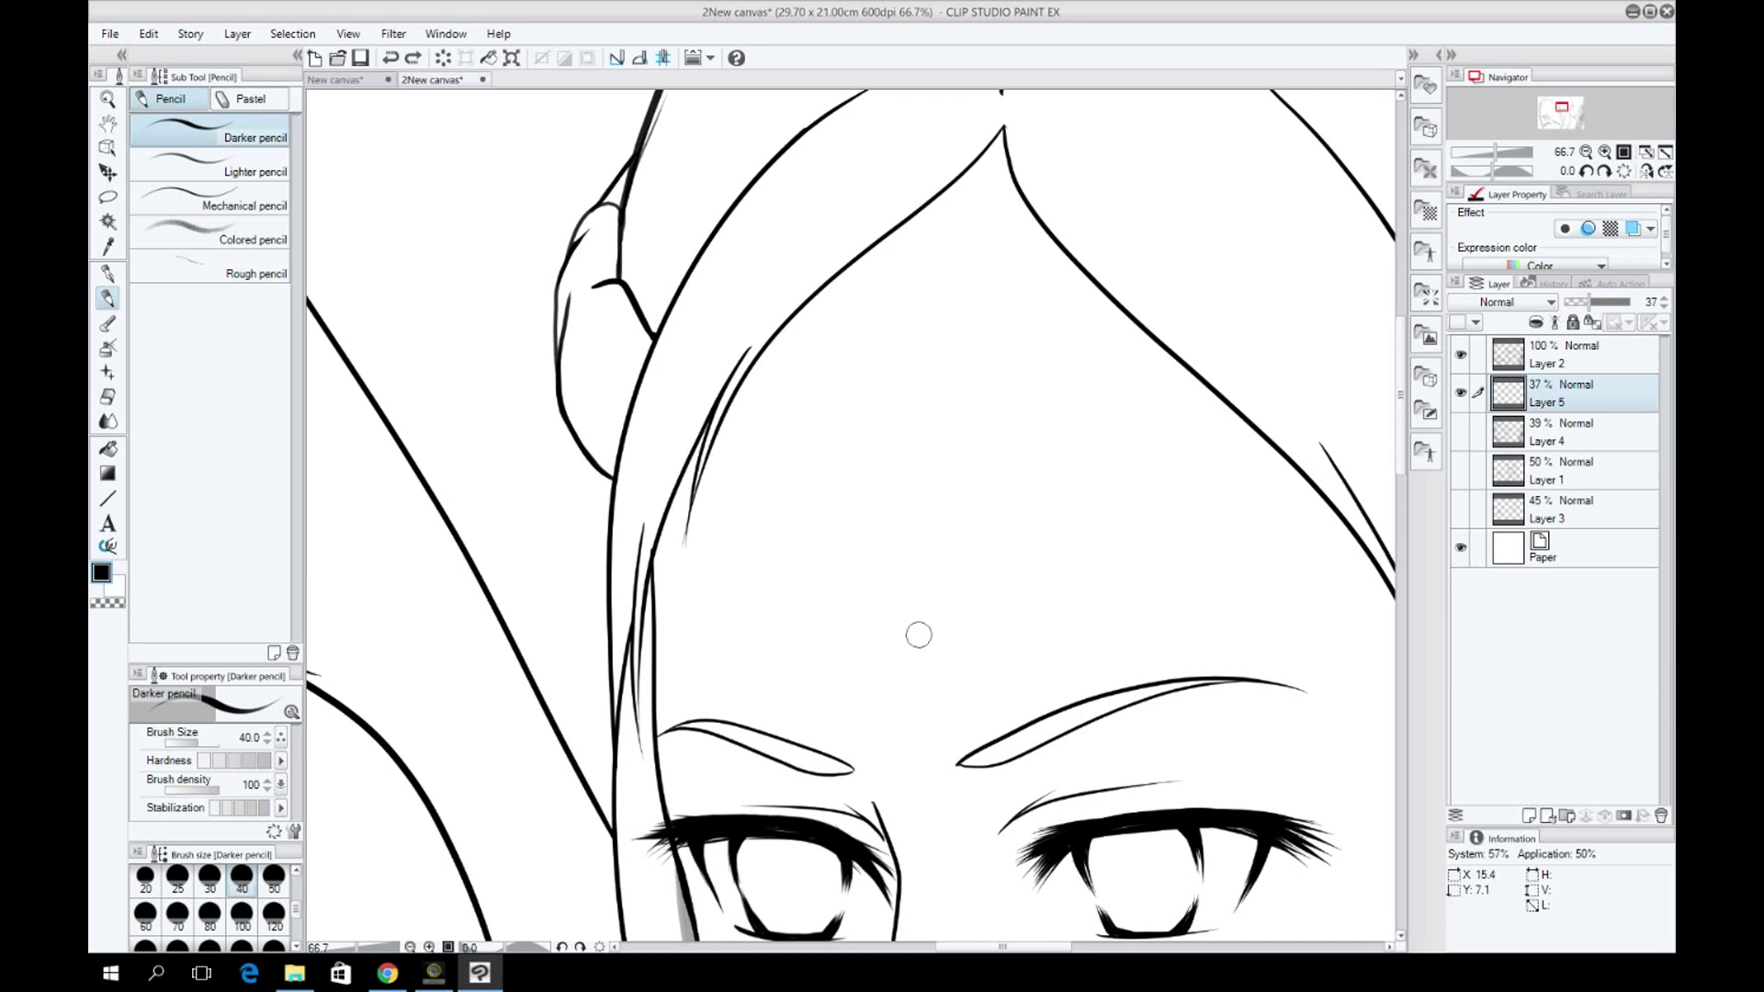
key(ctrl+z)
drag(833, 515, 859, 726)
key(ctrl+z)
drag(864, 569, 856, 648)
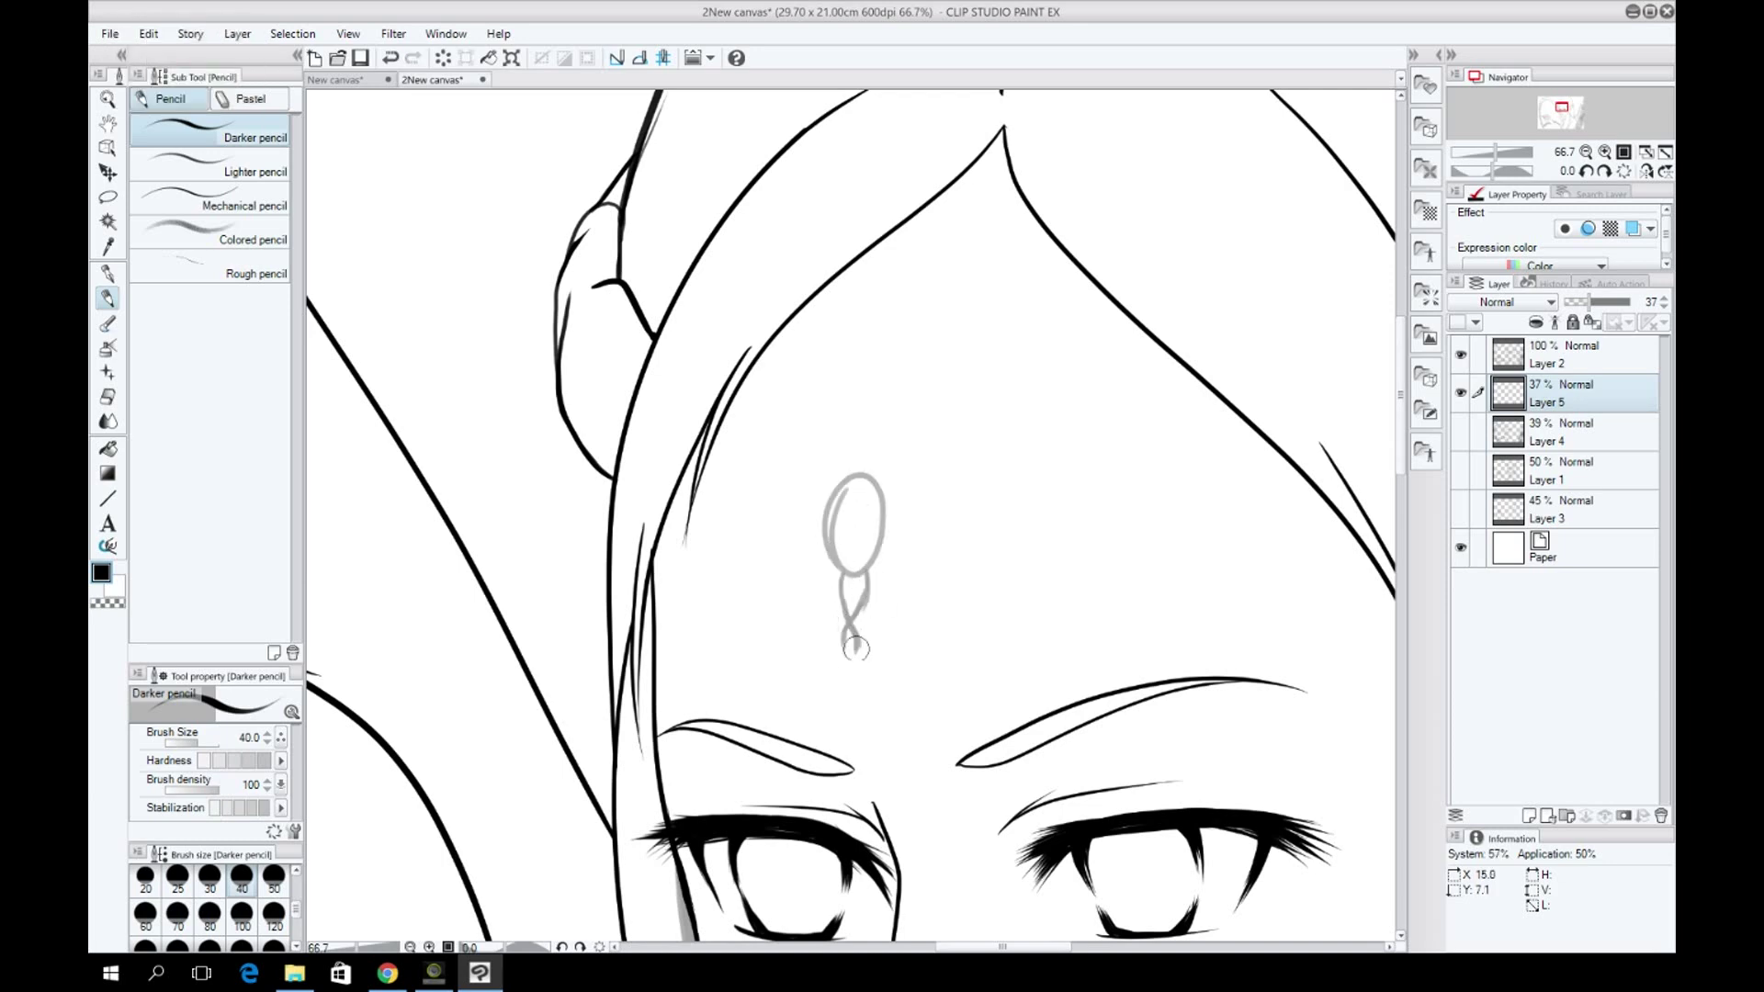
key(ctrl+z)
Sketch the hanging chain and symmetrical scrollwork with side gems around the forehead gem, mirroring the canvas to draw the second side.
mouse_move(930, 499)
mouse_down()
mouse_move(902, 540)
mouse_move(946, 546)
mouse_move(840, 616)
mouse_move(861, 609)
mouse_move(852, 730)
mouse_up()
key(ctrl+z)
key(ctrl+z)
drag(919, 472, 914, 490)
key(ctrl+z)
drag(1070, 544, 1138, 519)
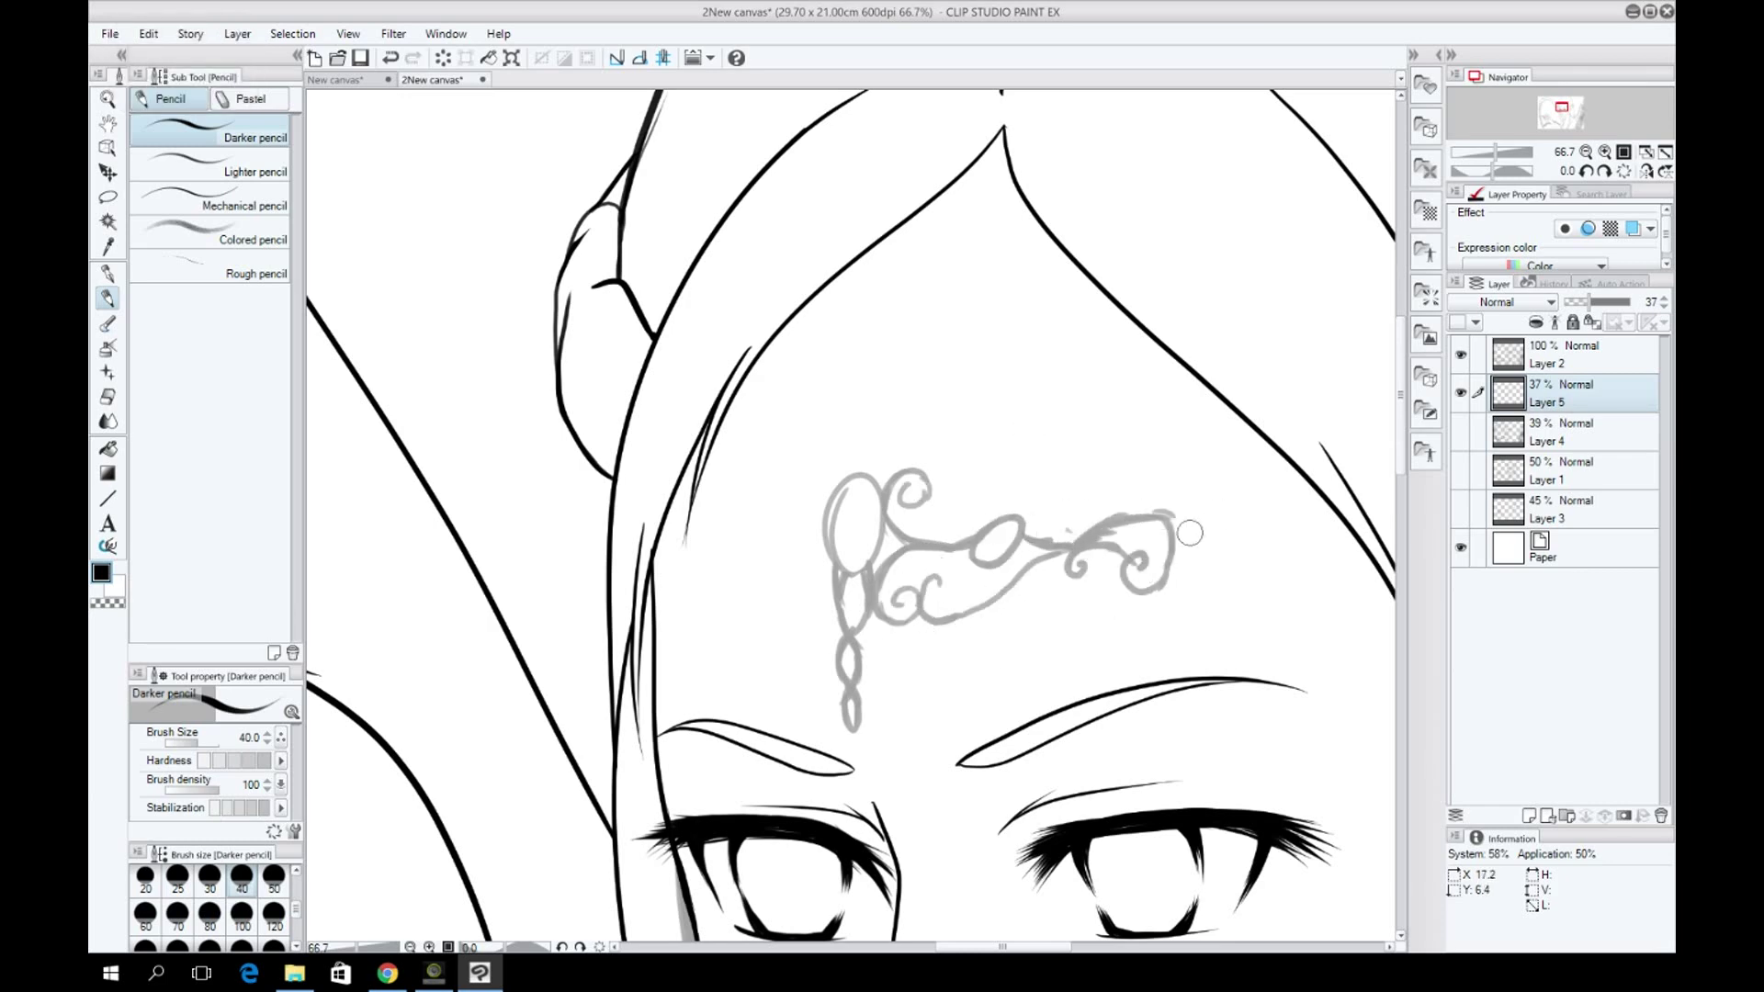
key(h)
drag(1223, 590, 1320, 547)
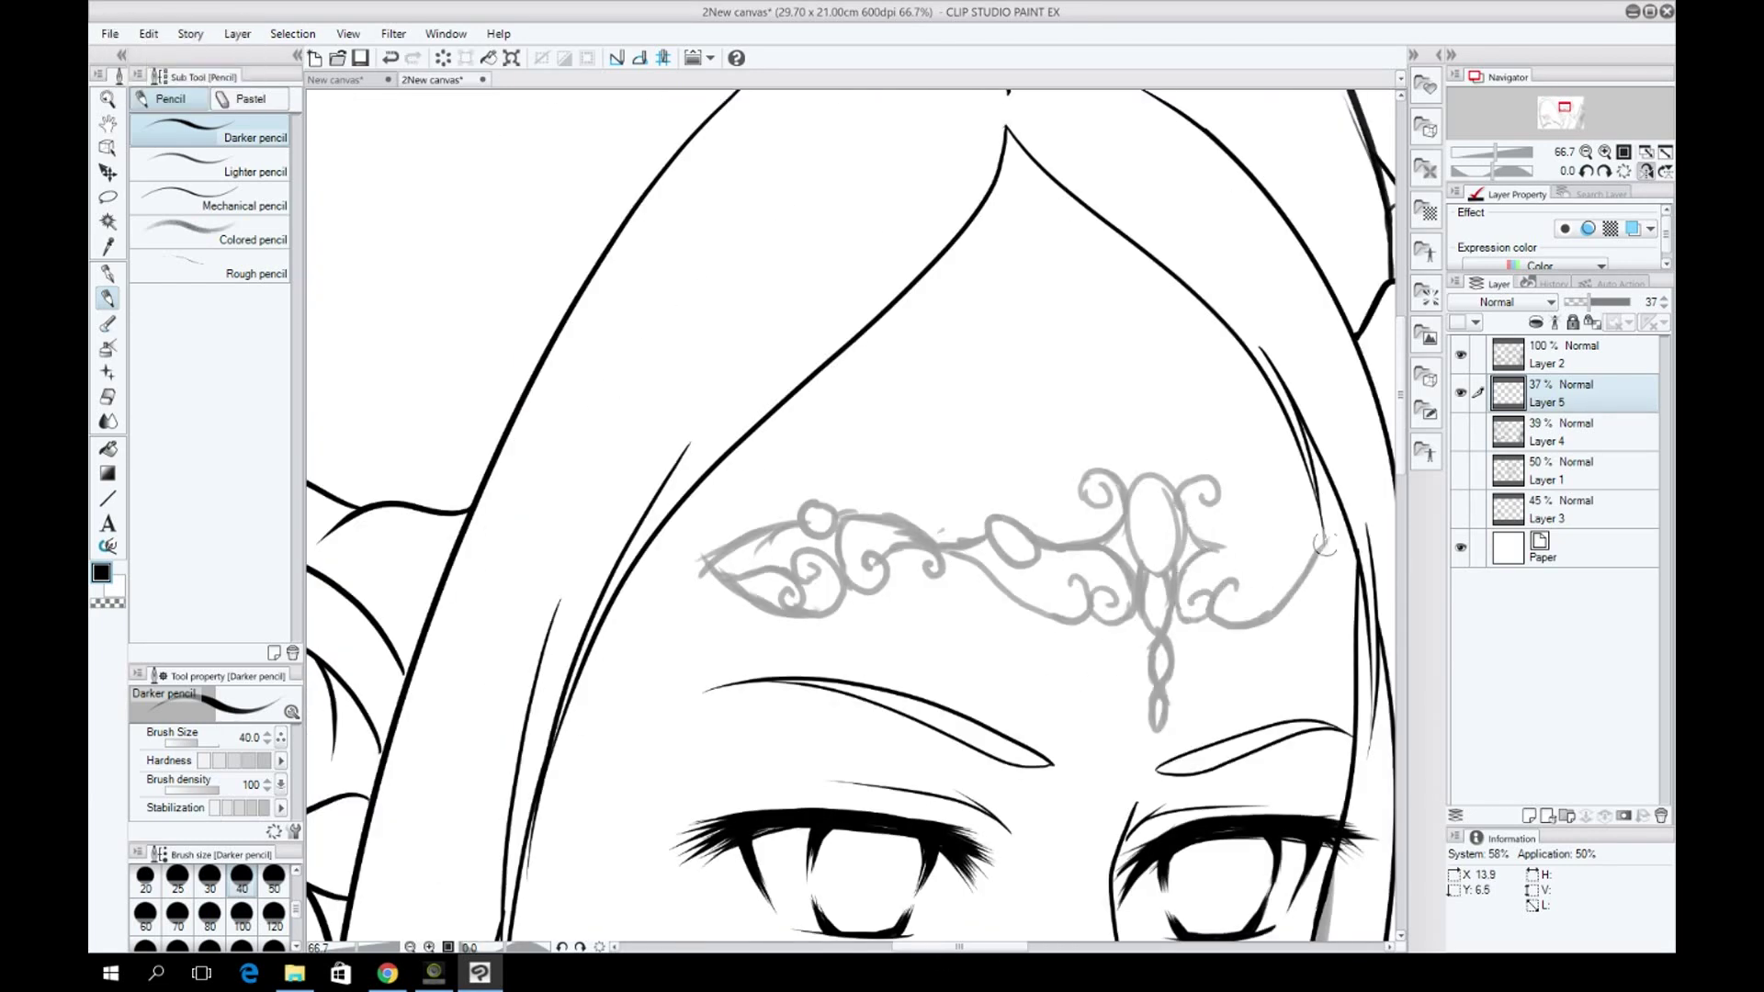
Create a new layer above Layer 2 and ink the small side gem and its connecting lines with the G-pen at size 10.
key(p)
click(1562, 354)
scroll(1142, 405, up, 5)
mouse_move(1093, 432)
mouse_down()
mouse_move(1079, 482)
mouse_move(1047, 483)
mouse_up()
key(ctrl+z)
key(minus)
key(minus)
key(ctrl+shift+n)
key(minus)
key(minus)
drag(946, 221, 933, 219)
key(ctrl+z)
drag(896, 404, 836, 565)
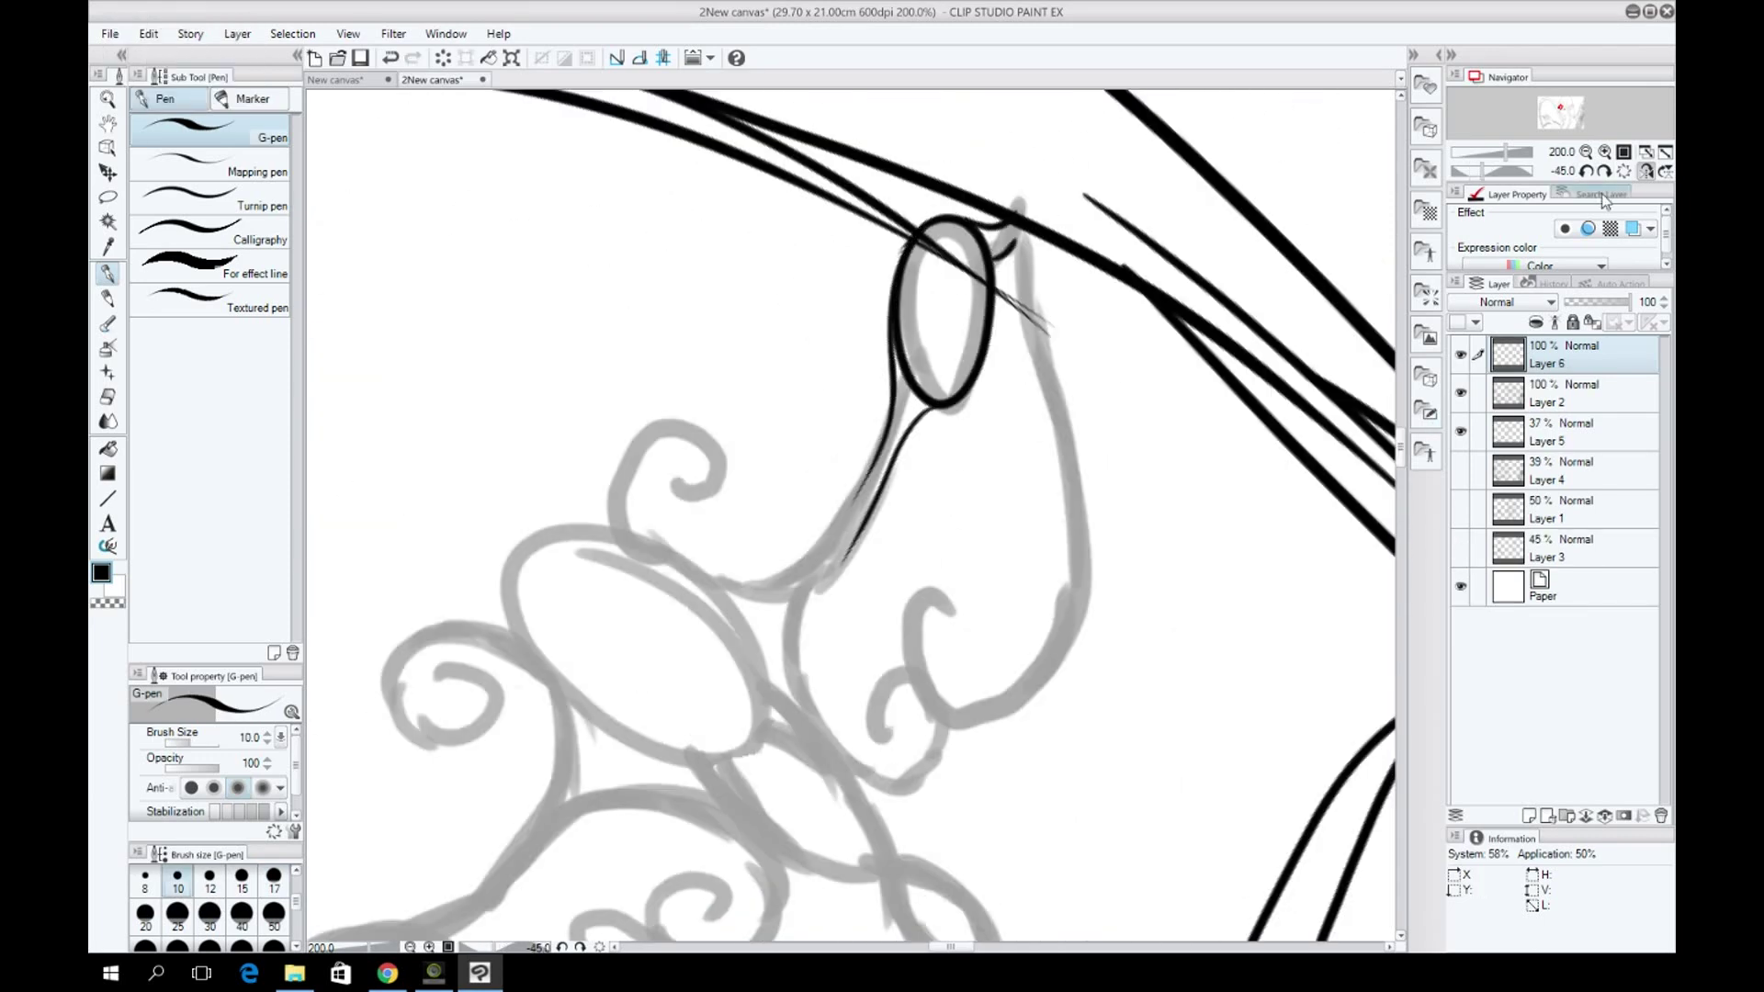
Ink the inner edge of the lower band from the temple down into its large curl.
key(minus)
key(minus)
key(minus)
key(minus)
key(minus)
key(minus)
key(minus)
key(minus)
key(minus)
key(minus)
key(minus)
key(minus)
key(ctrl+z)
drag(781, 633, 753, 368)
key(ctrl+z)
drag(1153, 441, 850, 648)
key(ctrl+z)
key(minus)
key(minus)
key(minus)
key(minus)
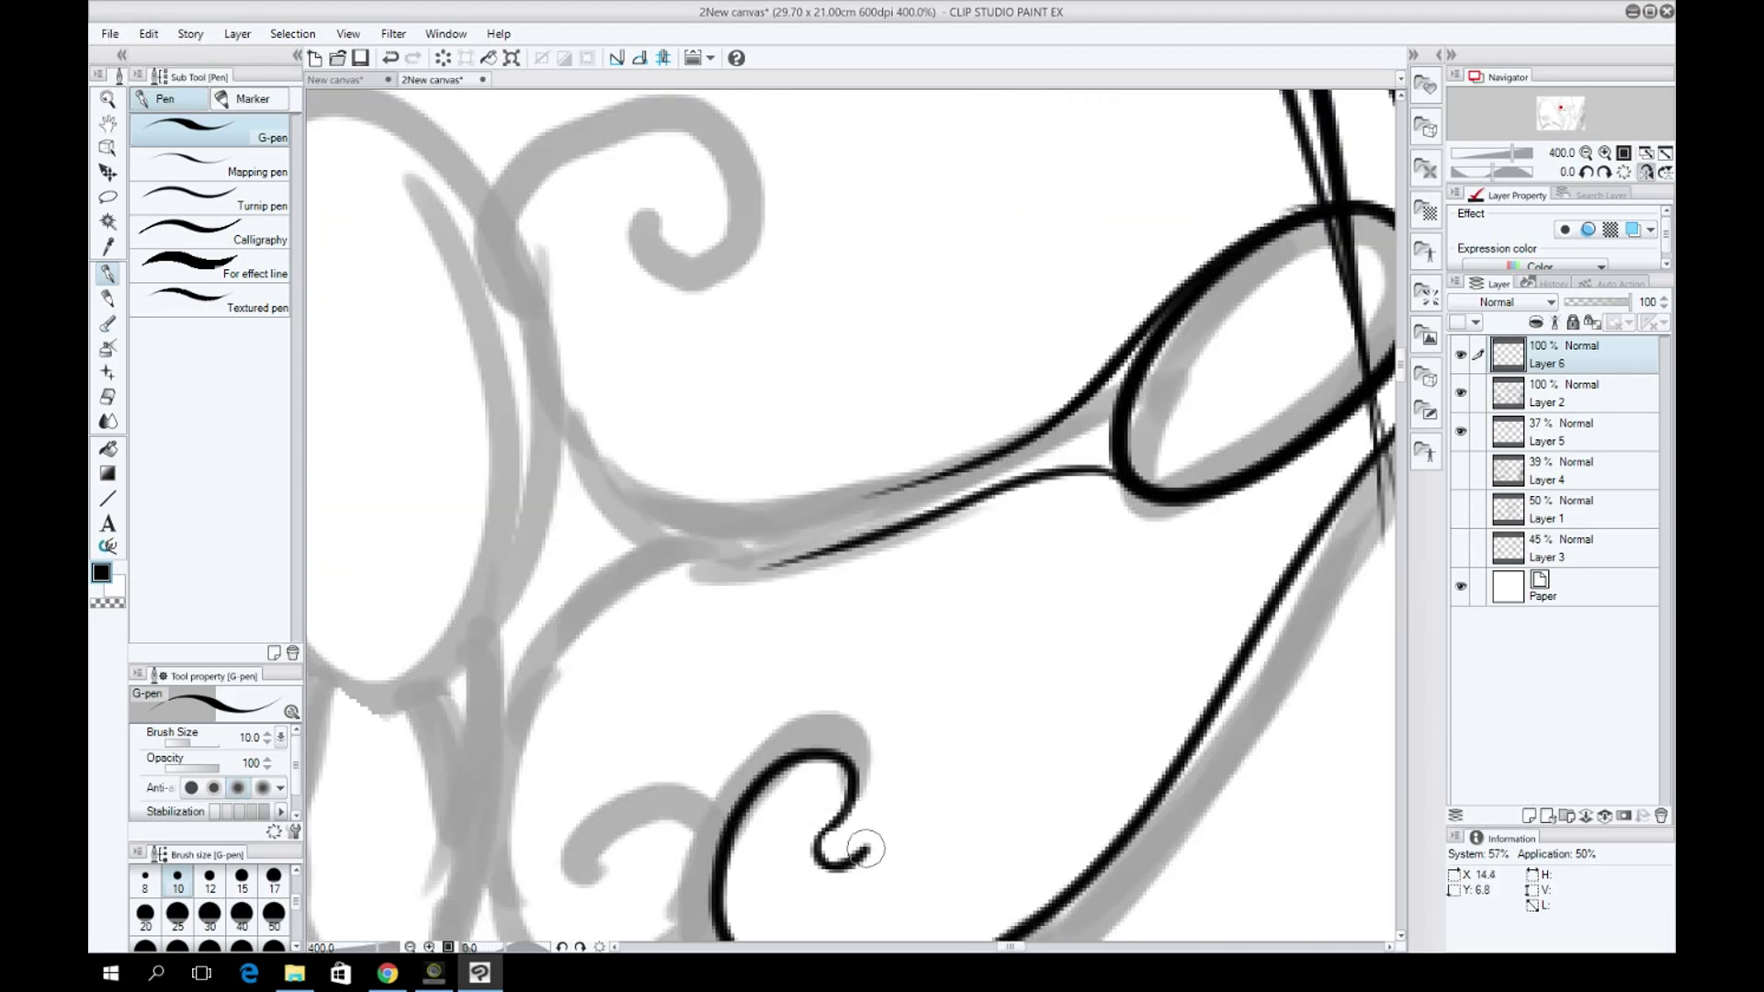
Ink the outer outline of the large curl at the end of the lower band.
drag(873, 827, 910, 717)
key(ctrl+z)
key(minus)
key(minus)
key(minus)
key(minus)
key(minus)
key(minus)
key(ctrl+z)
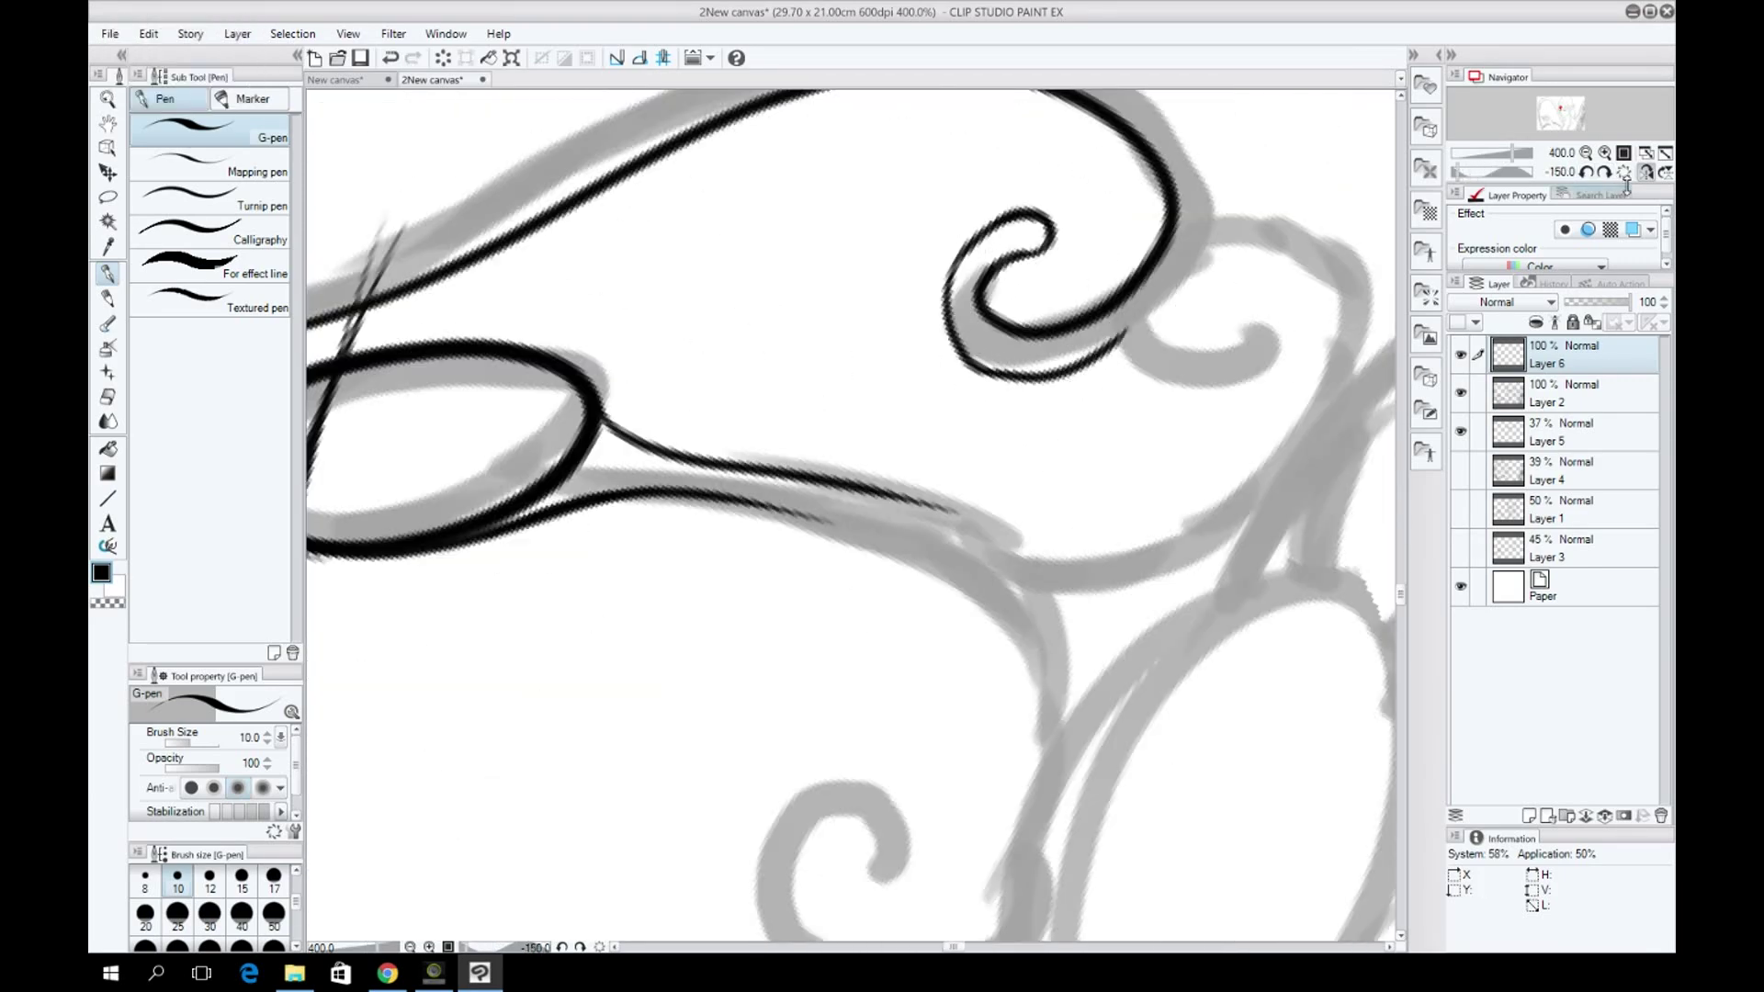
Try to ink the outer edge of the lower band alongside the small side gem.
key(minus)
key(minus)
key(minus)
key(minus)
key(minus)
key(minus)
key(minus)
key(minus)
key(minus)
key(minus)
key(minus)
key(minus)
key(minus)
key(minus)
key(minus)
key(minus)
key(minus)
key(minus)
key(minus)
key(minus)
key(minus)
key(minus)
key(minus)
key(minus)
key(minus)
key(minus)
mouse_move(1139, 487)
mouse_down()
mouse_move(1066, 610)
mouse_move(1056, 584)
mouse_up()
key(ctrl+z)
key(minus)
key(minus)
key(minus)
key(minus)
key(minus)
key(minus)
key(minus)
key(minus)
key(minus)
key(ctrl+z)
drag(708, 160, 667, 421)
key(ctrl+z)
mouse_move(703, 156)
mouse_down()
mouse_move(606, 827)
mouse_move(618, 514)
mouse_up()
key(ctrl+z)
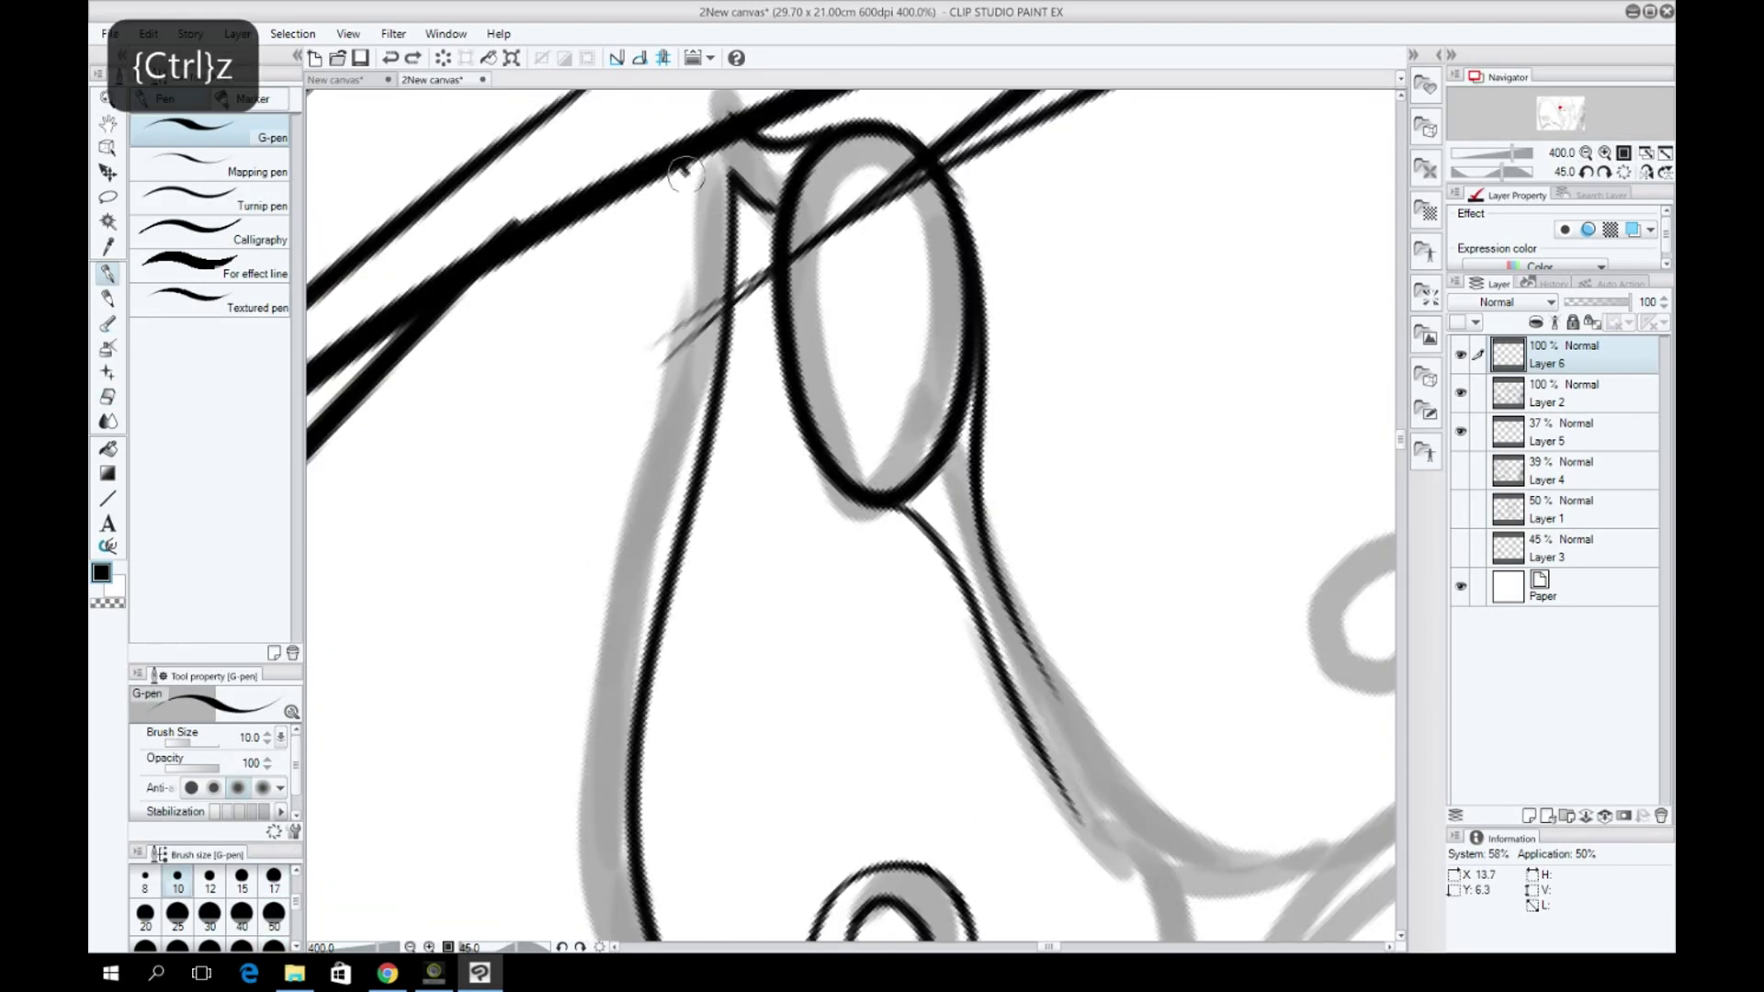
scroll(683, 172, down, 2)
drag(684, 241, 582, 637)
key(ctrl+z)
Ink the smaller curl that branches off the large curl toward the circlet's center.
scroll(583, 637, down, 5)
mouse_move(898, 712)
mouse_down()
mouse_move(939, 618)
mouse_move(904, 761)
mouse_up()
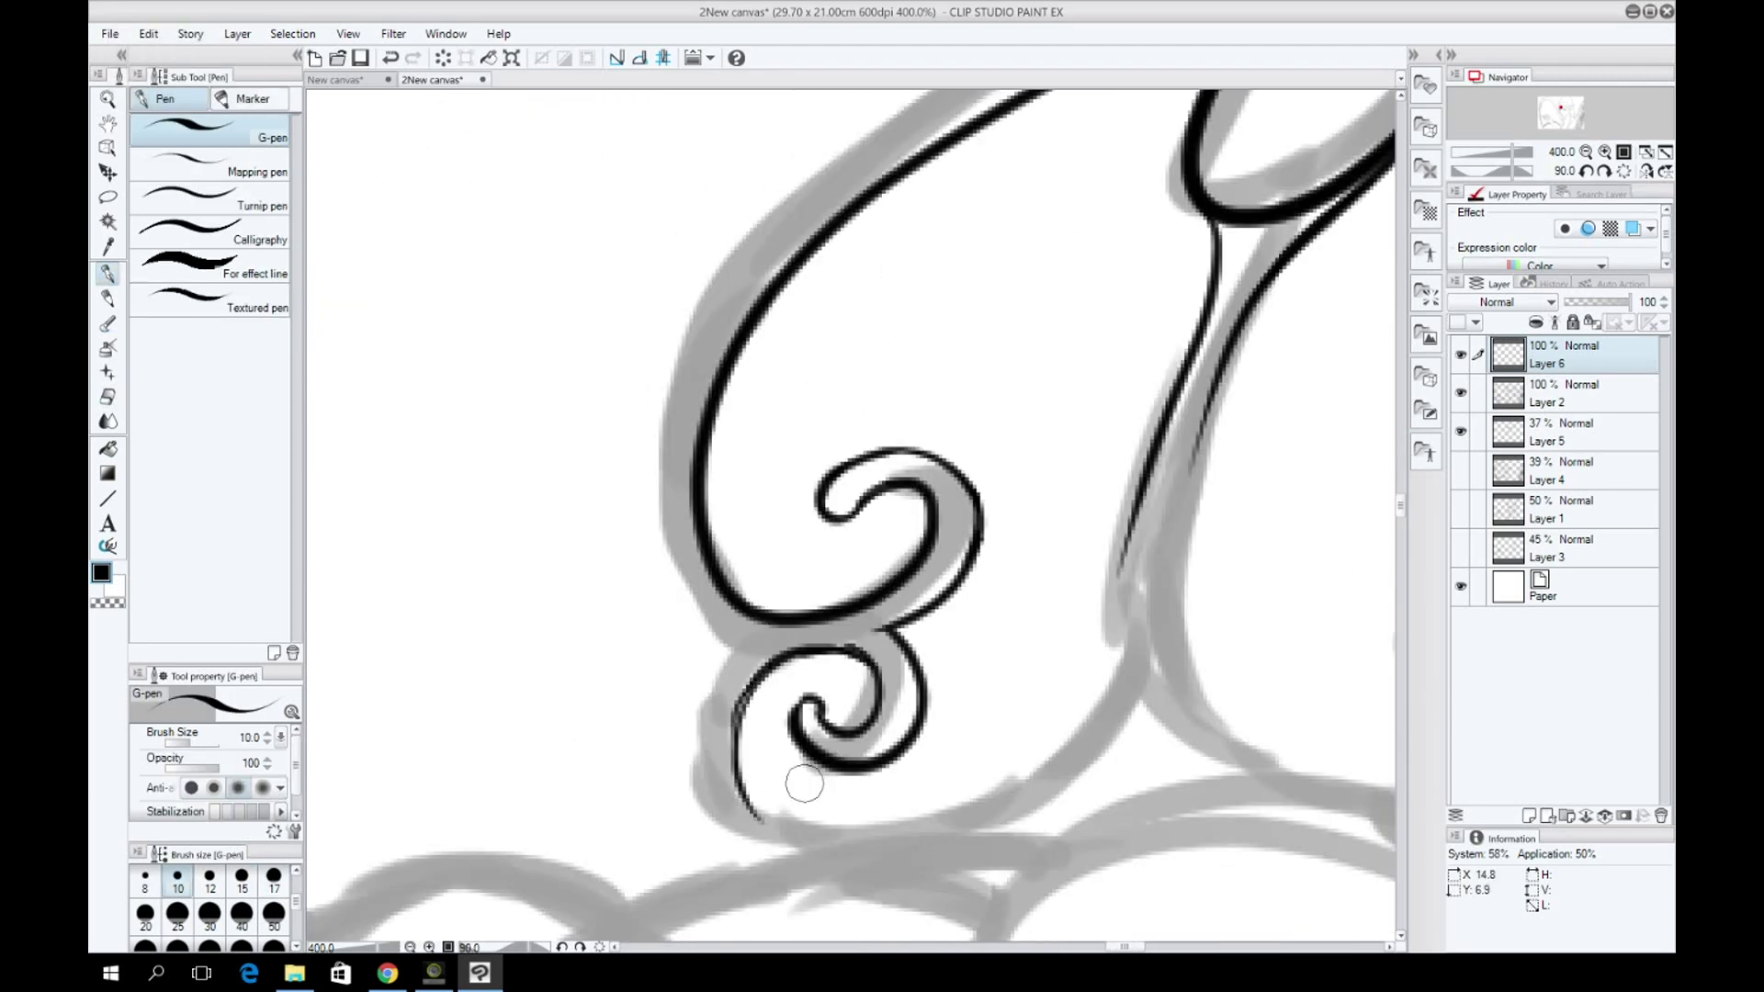
mouse_move(684, 184)
mouse_down()
mouse_move(707, 427)
mouse_move(771, 633)
mouse_up()
key(ctrl+z)
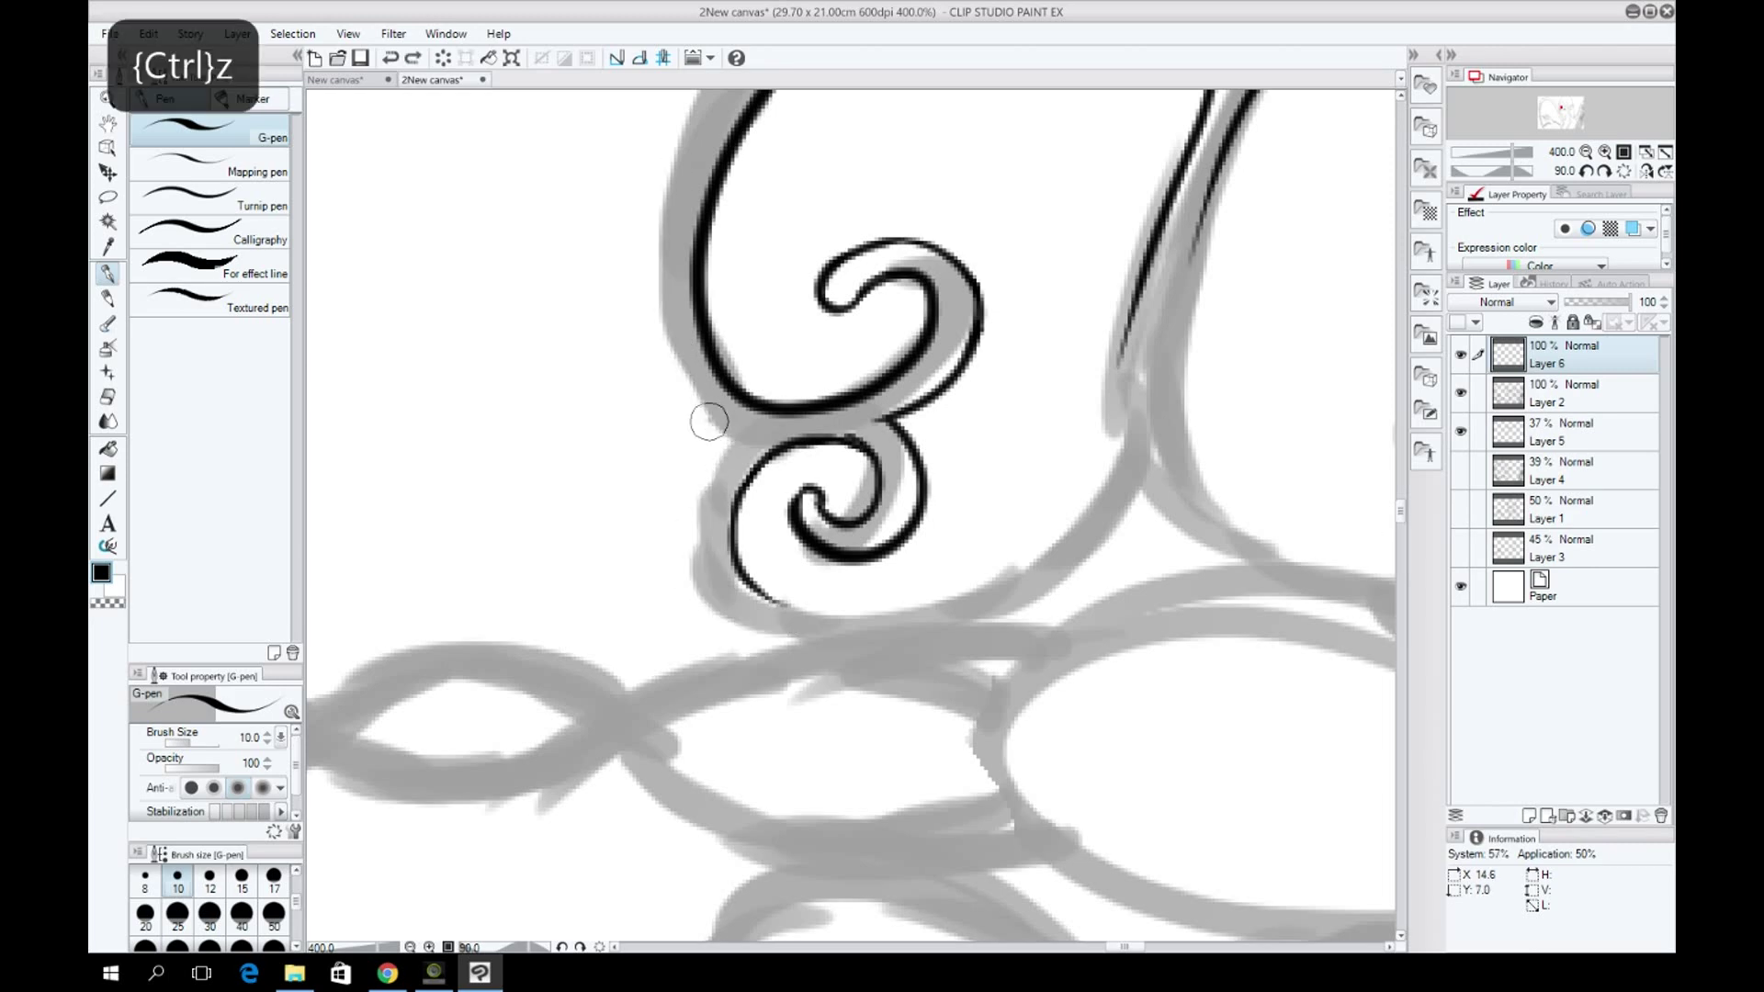
Ink the outer edge of the lower band and outline the large oval center gem.
scroll(712, 587, up, 3)
drag(659, 595, 837, 380)
key(ctrl+minus)
key(ctrl+@)
mouse_move(960, 250)
mouse_down()
mouse_move(956, 562)
mouse_move(1042, 441)
mouse_up()
Write the note "OMG! 0.0 Perfect Circle!" beside the center gem and erase it again.
mouse_move(1054, 144)
mouse_down()
mouse_move(1130, 276)
mouse_move(1304, 386)
mouse_up()
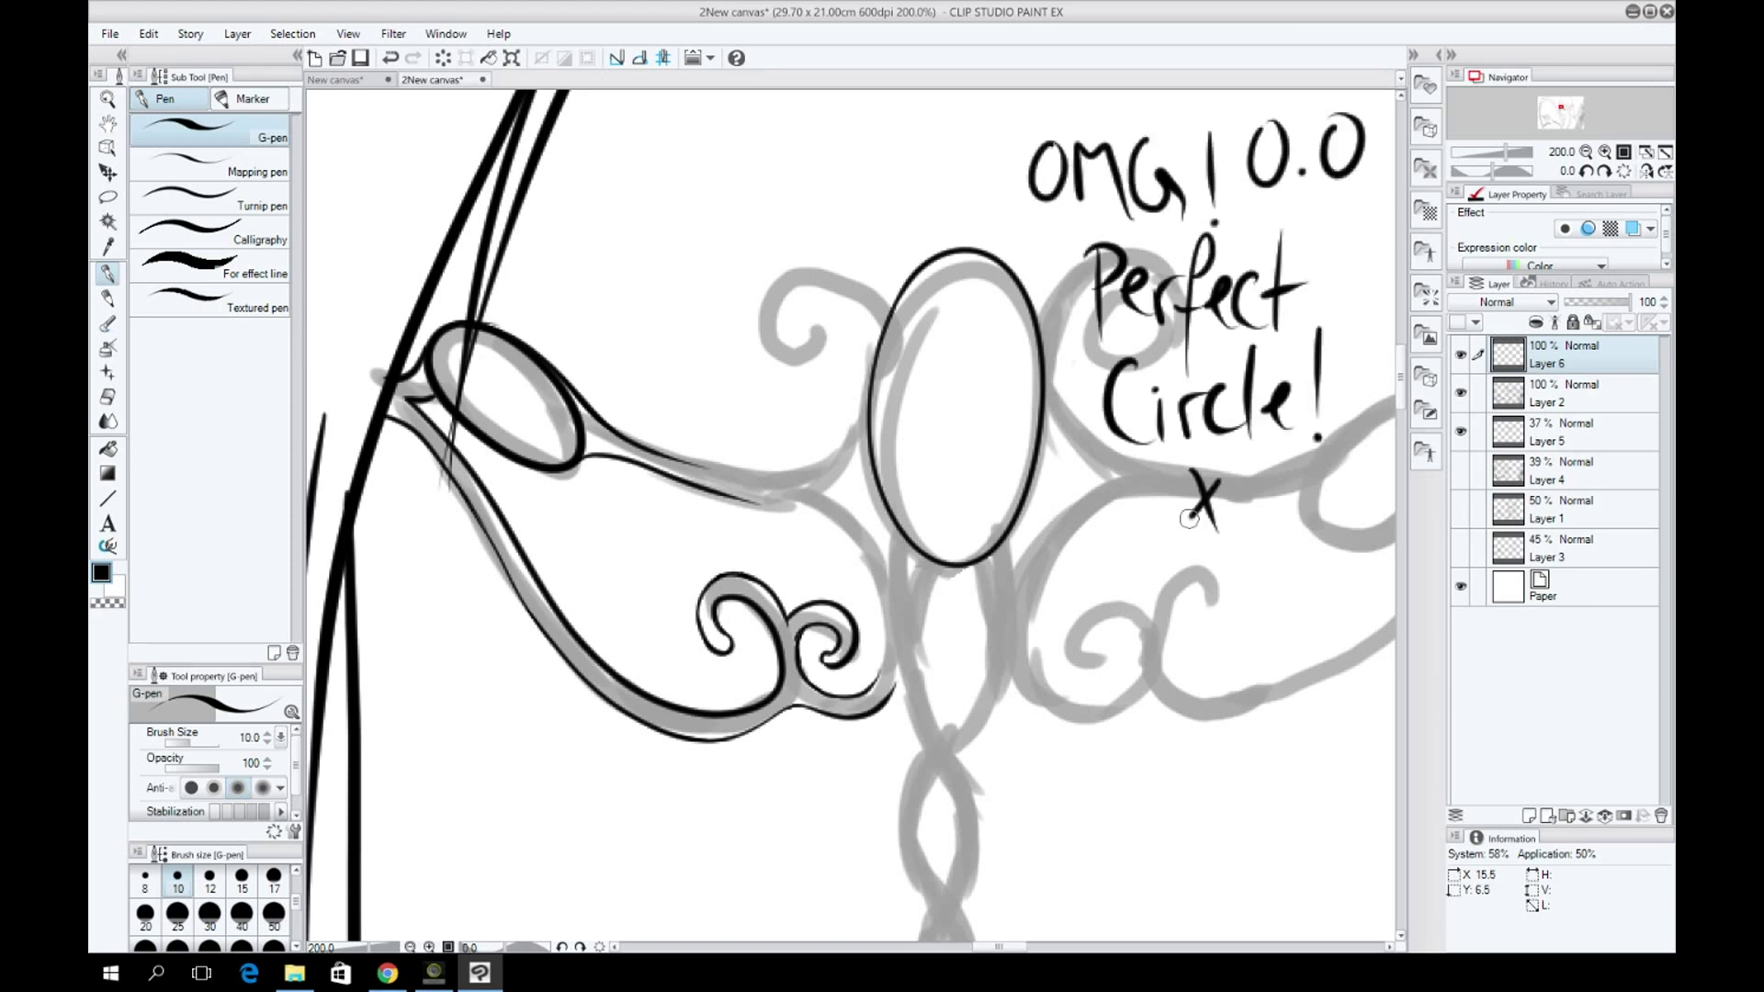
drag(1176, 468, 1212, 615)
key(e)
drag(1056, 166, 1336, 450)
Ink the upper curl beside the center gem and the upper edge of the band joining it to the side gem.
key(p)
drag(1203, 514, 1392, 478)
drag(918, 306, 974, 276)
key(ctrl+z)
key(ctrl+plus)
drag(628, 678, 950, 400)
key(minus)
drag(990, 511, 928, 742)
key(minus)
key(minus)
key(ctrl+z)
mouse_move(1020, 421)
mouse_down()
mouse_move(1154, 307)
mouse_move(1056, 562)
mouse_move(1178, 454)
mouse_move(1056, 299)
mouse_up()
key(ctrl+z)
key(minus)
key(minus)
key(minus)
key(minus)
key(minus)
key(minus)
key(minus)
key(minus)
key(minus)
key(minus)
key(ctrl+z)
drag(578, 399, 545, 584)
key(minus)
key(minus)
key(minus)
key(minus)
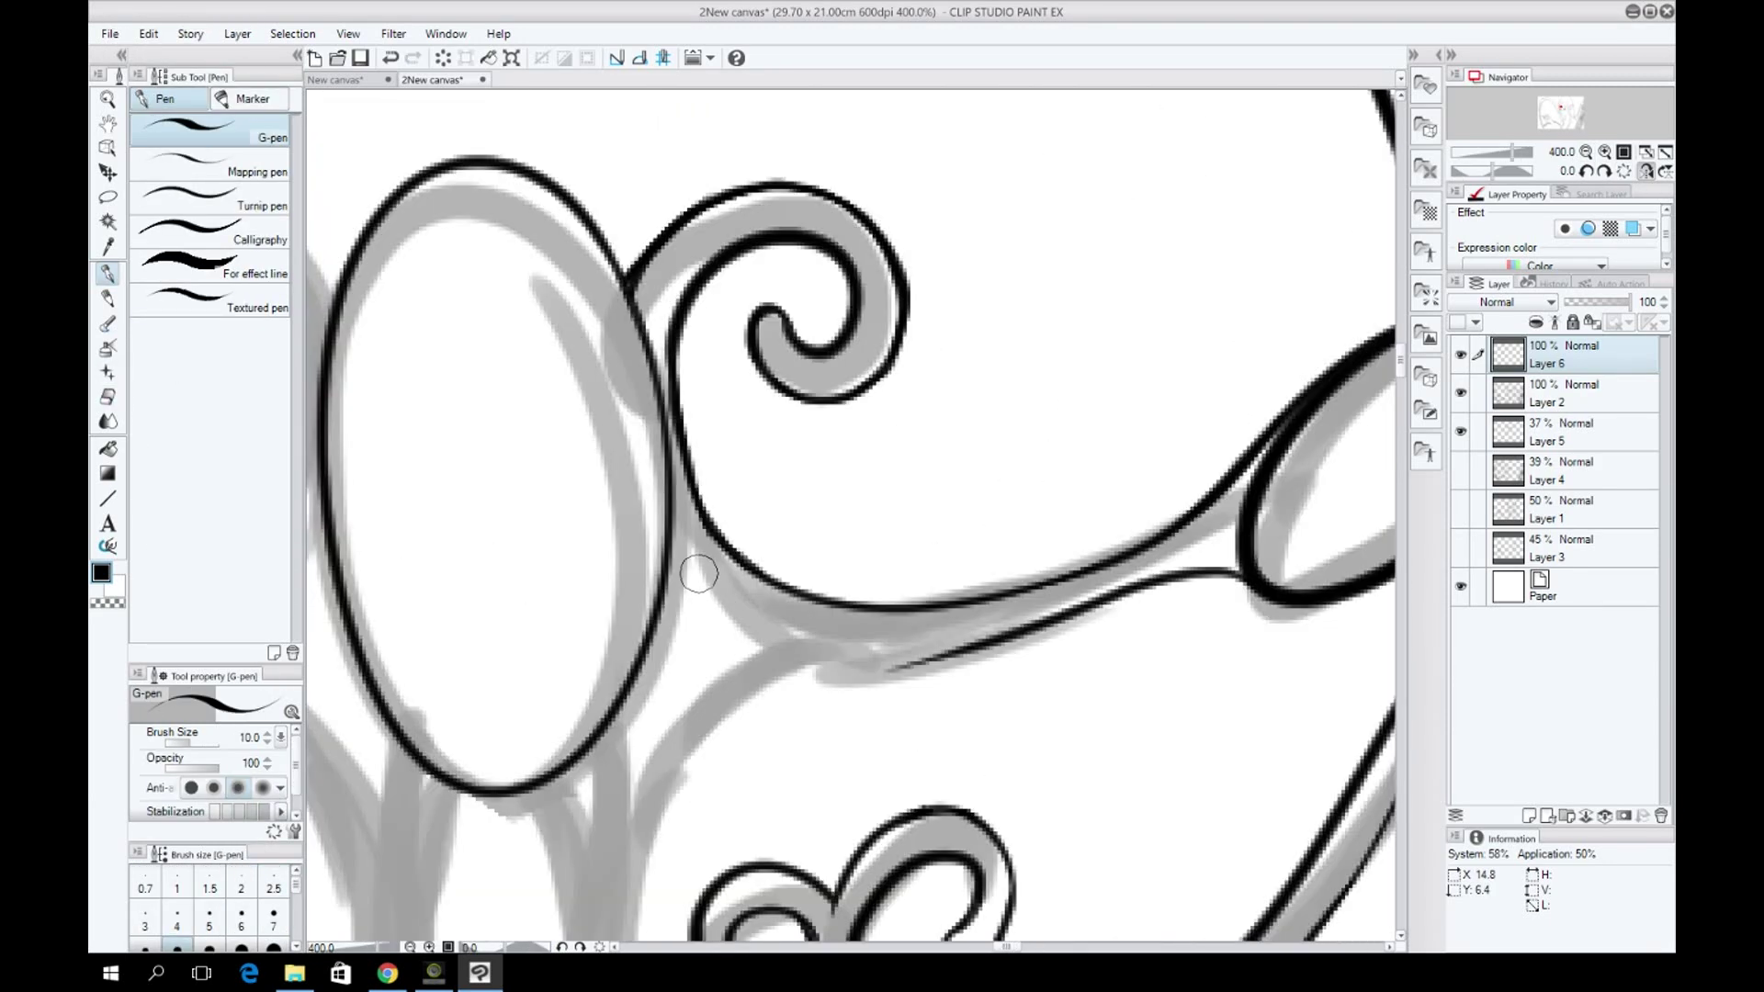
Extend the lower edge of the upper band in ink, curving it down below the center gem.
key(ctrl+z)
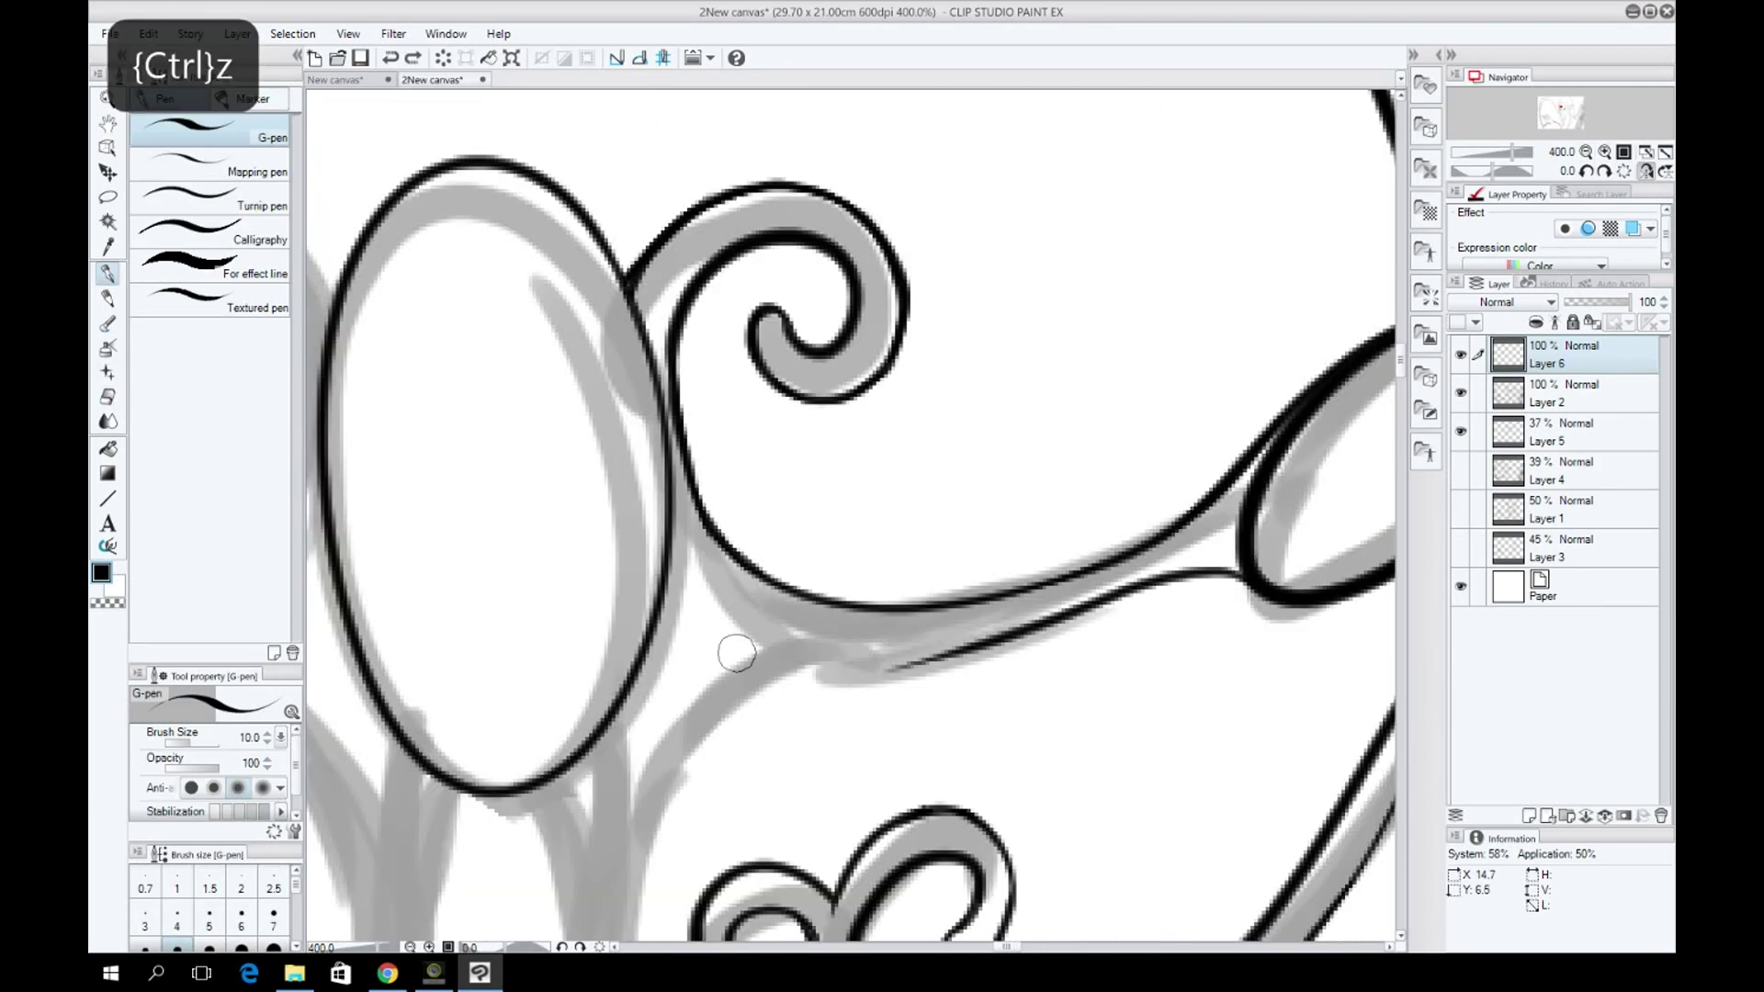
mouse_move(919, 659)
mouse_down()
mouse_move(641, 896)
mouse_move(919, 660)
mouse_up()
key(ctrl+z)
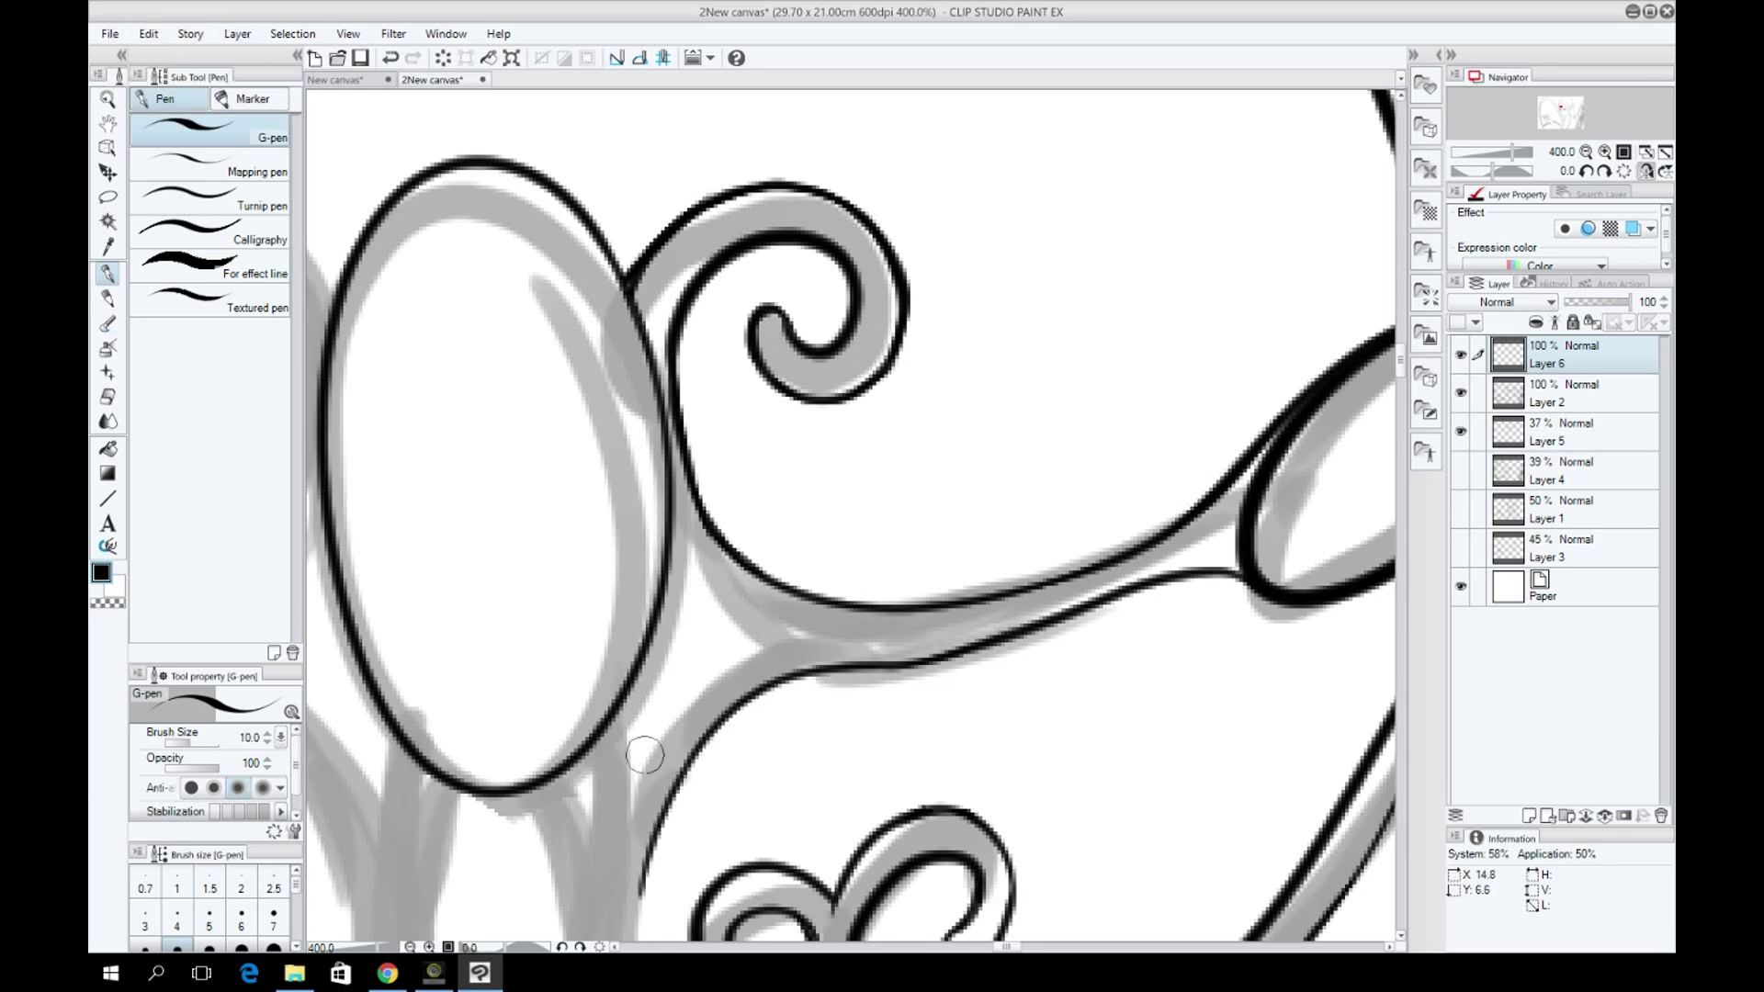
scroll(652, 656, down, 4)
key(ctrl+z)
Ink the elongated drop beneath the center gem and the small triangular gaps on both sides of it.
scroll(762, 634, left, 3)
mouse_move(799, 439)
mouse_down()
mouse_move(809, 763)
mouse_move(859, 684)
mouse_up()
key(ctrl+z)
key(ctrl+z)
mouse_move(808, 762)
mouse_down()
mouse_move(863, 464)
mouse_move(754, 493)
mouse_up()
key(ctrl+z)
key(h)
key(ctrl+z)
drag(859, 450, 923, 444)
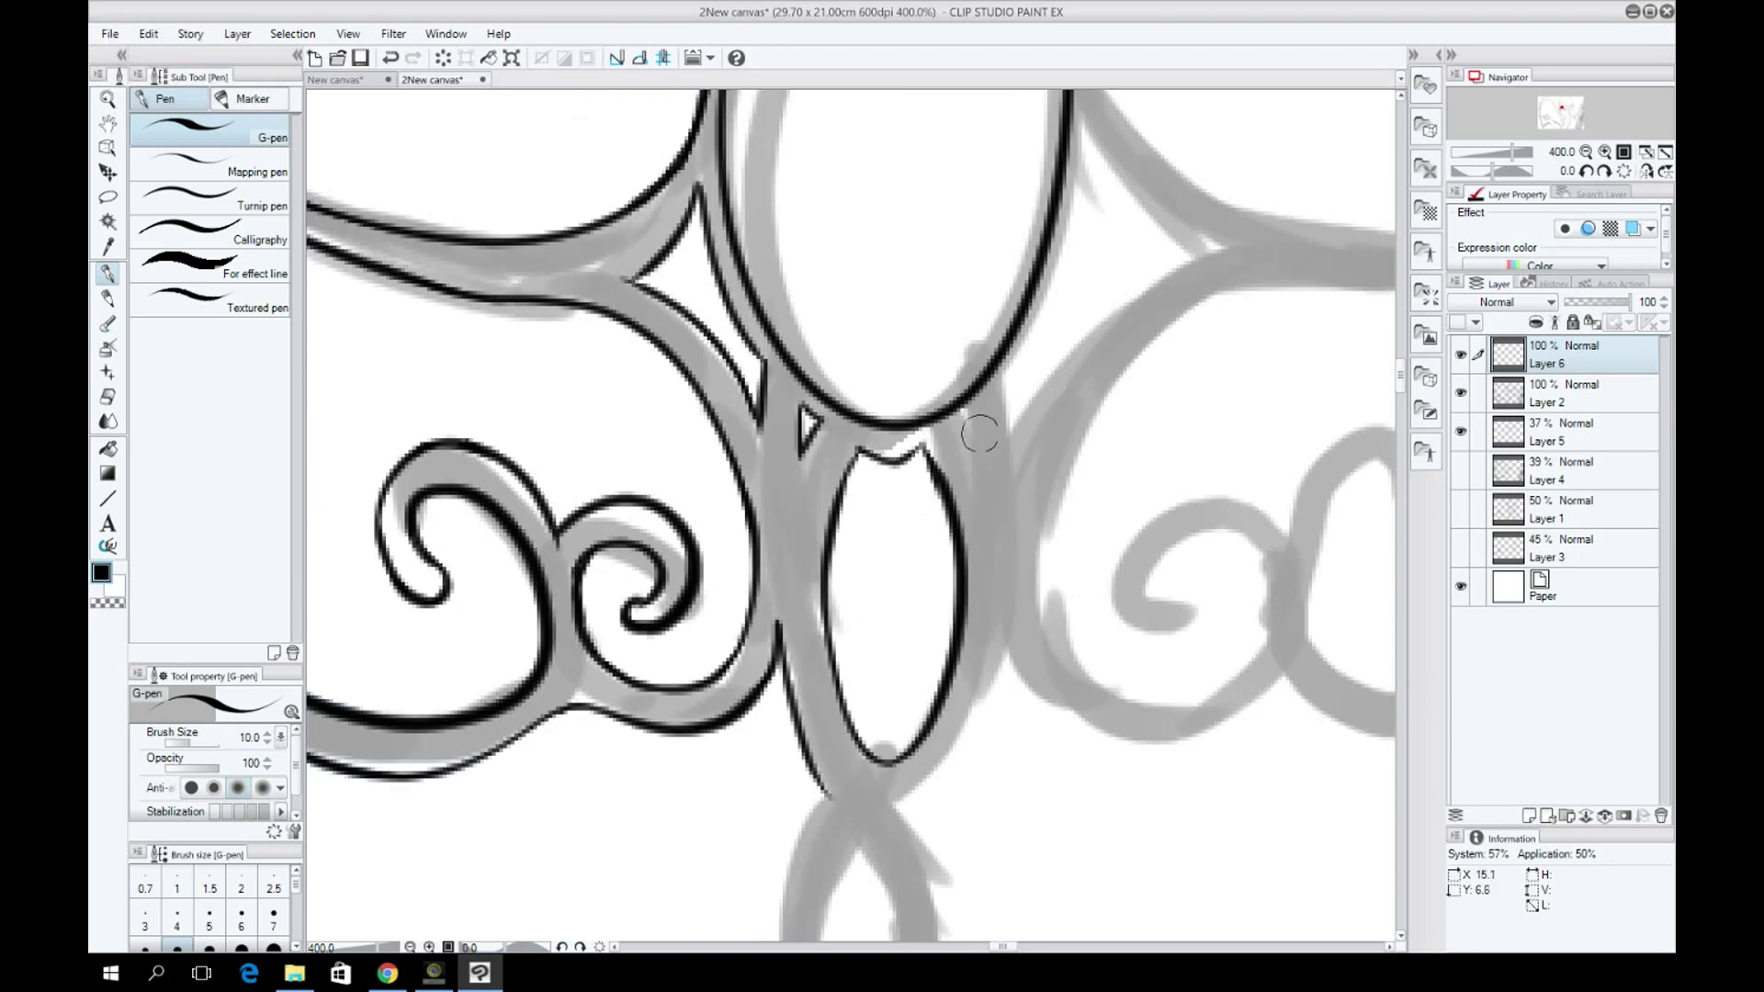
scroll(1008, 382, up, 3)
key(ctrl+z)
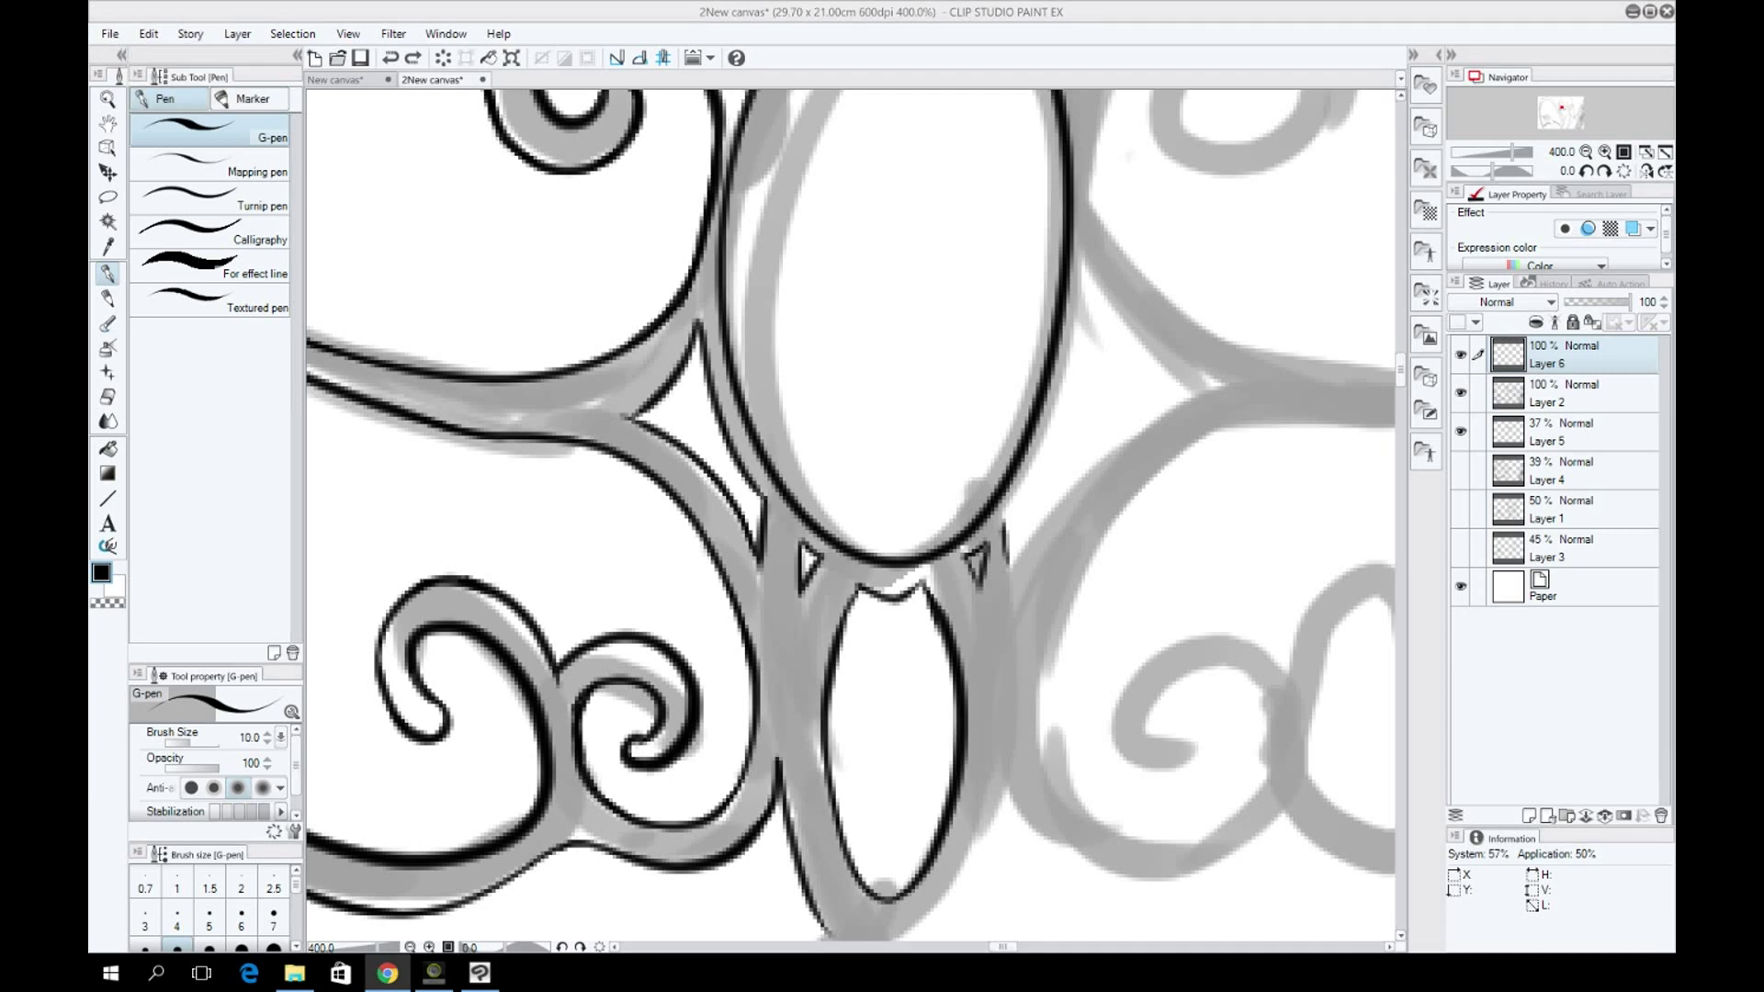
Try to copy the inked half of the circlet and transform it onto the uninked side of the center gem.
click(1587, 152)
click(212, 132)
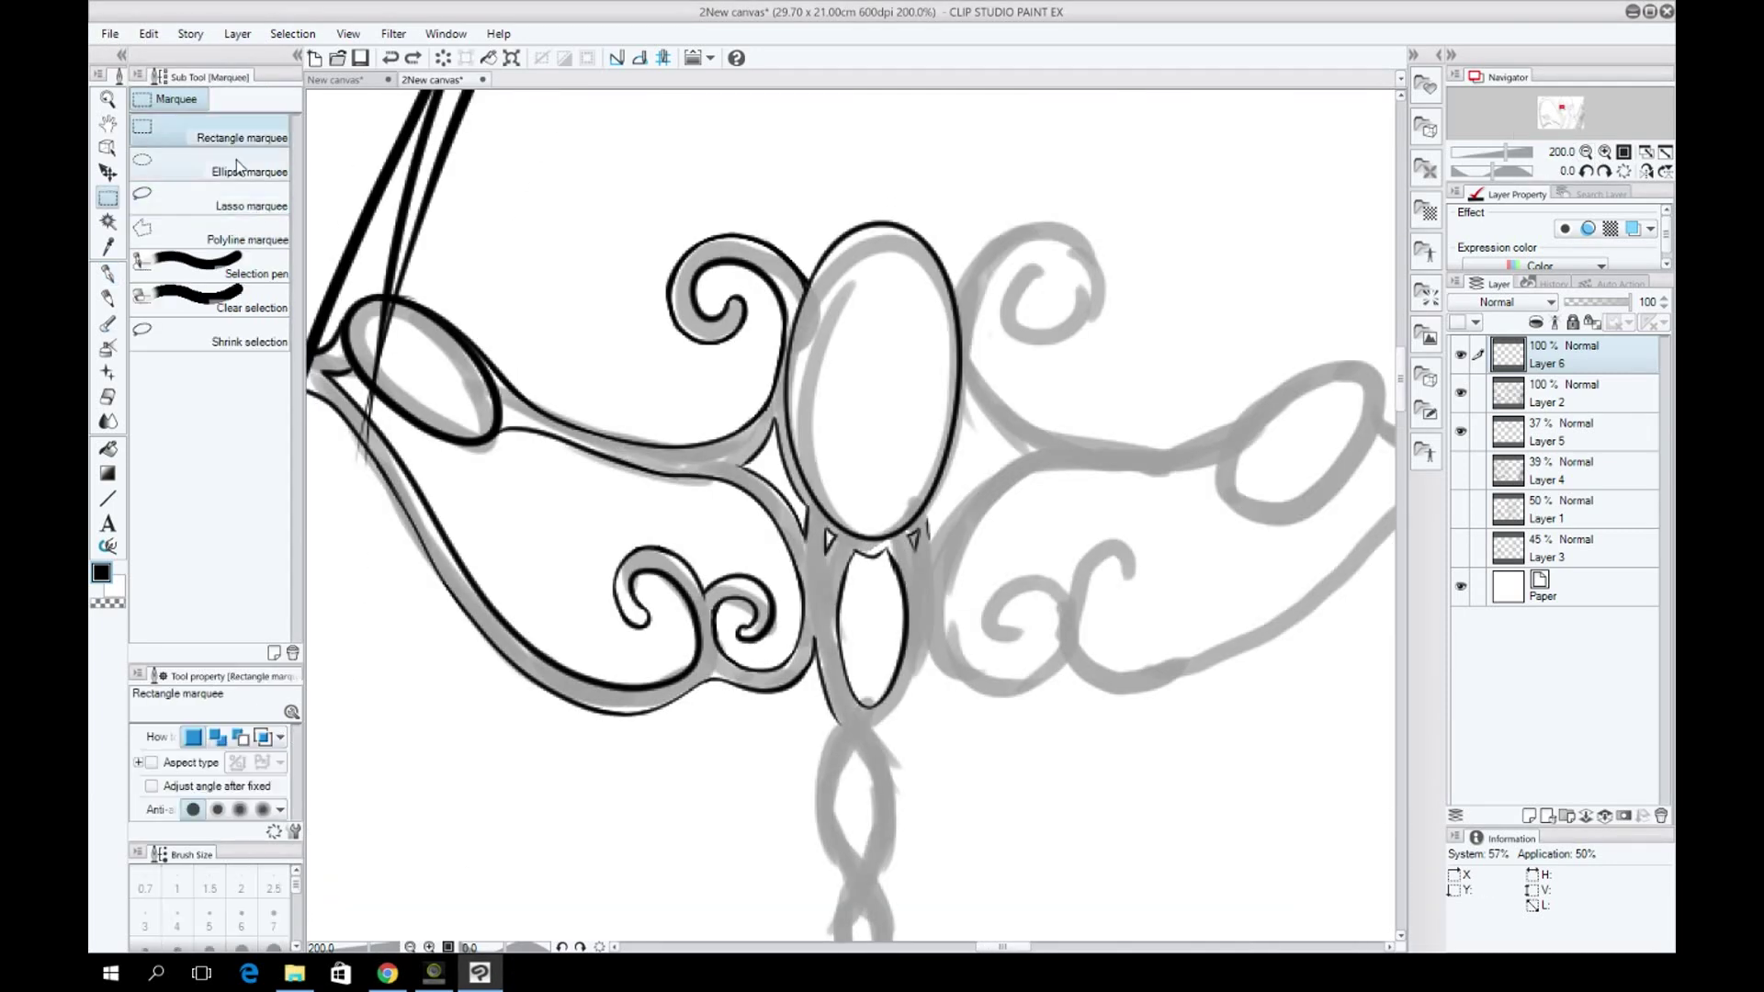
key(ctrl+minus)
drag(412, 255, 851, 663)
key(ctrl+c)
key(ctrl+v)
key(ctrl+t)
drag(772, 521, 748, 516)
key(ctrl+z)
drag(569, 594, 700, 585)
drag(543, 671, 524, 689)
drag(983, 263, 981, 280)
drag(983, 671, 998, 673)
click(274, 737)
key(Return)
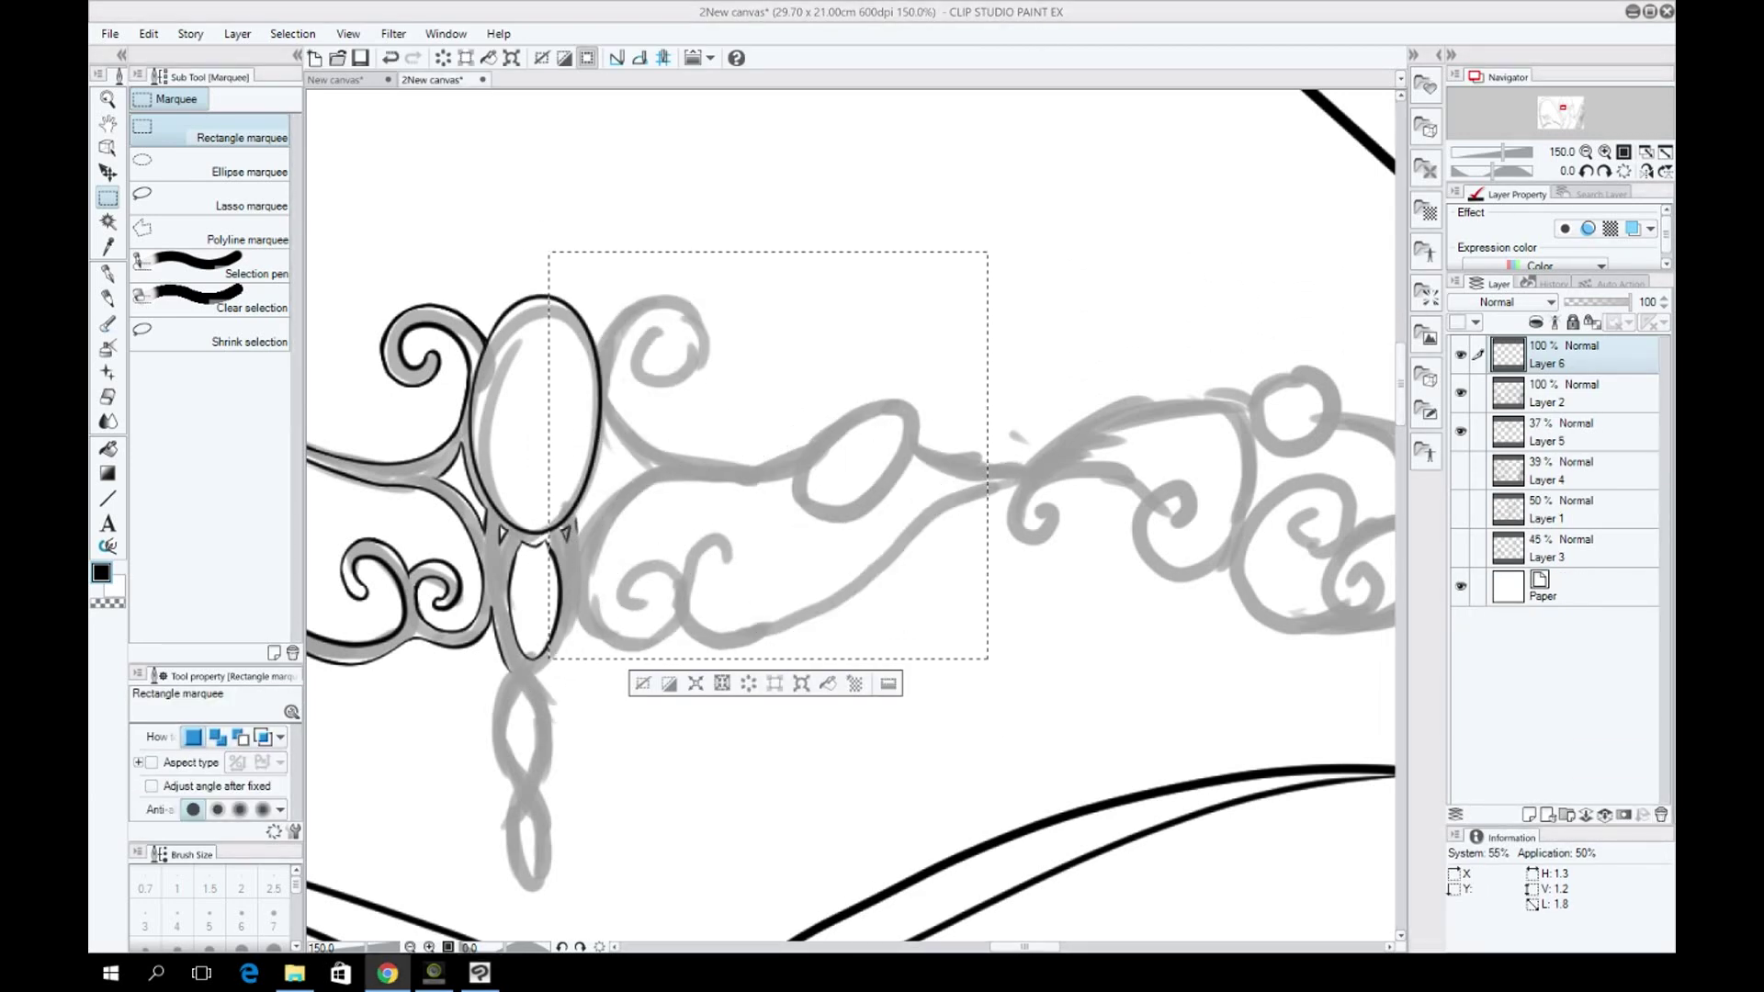
key(ctrl+d)
scroll(813, 535, up, 2)
key(p)
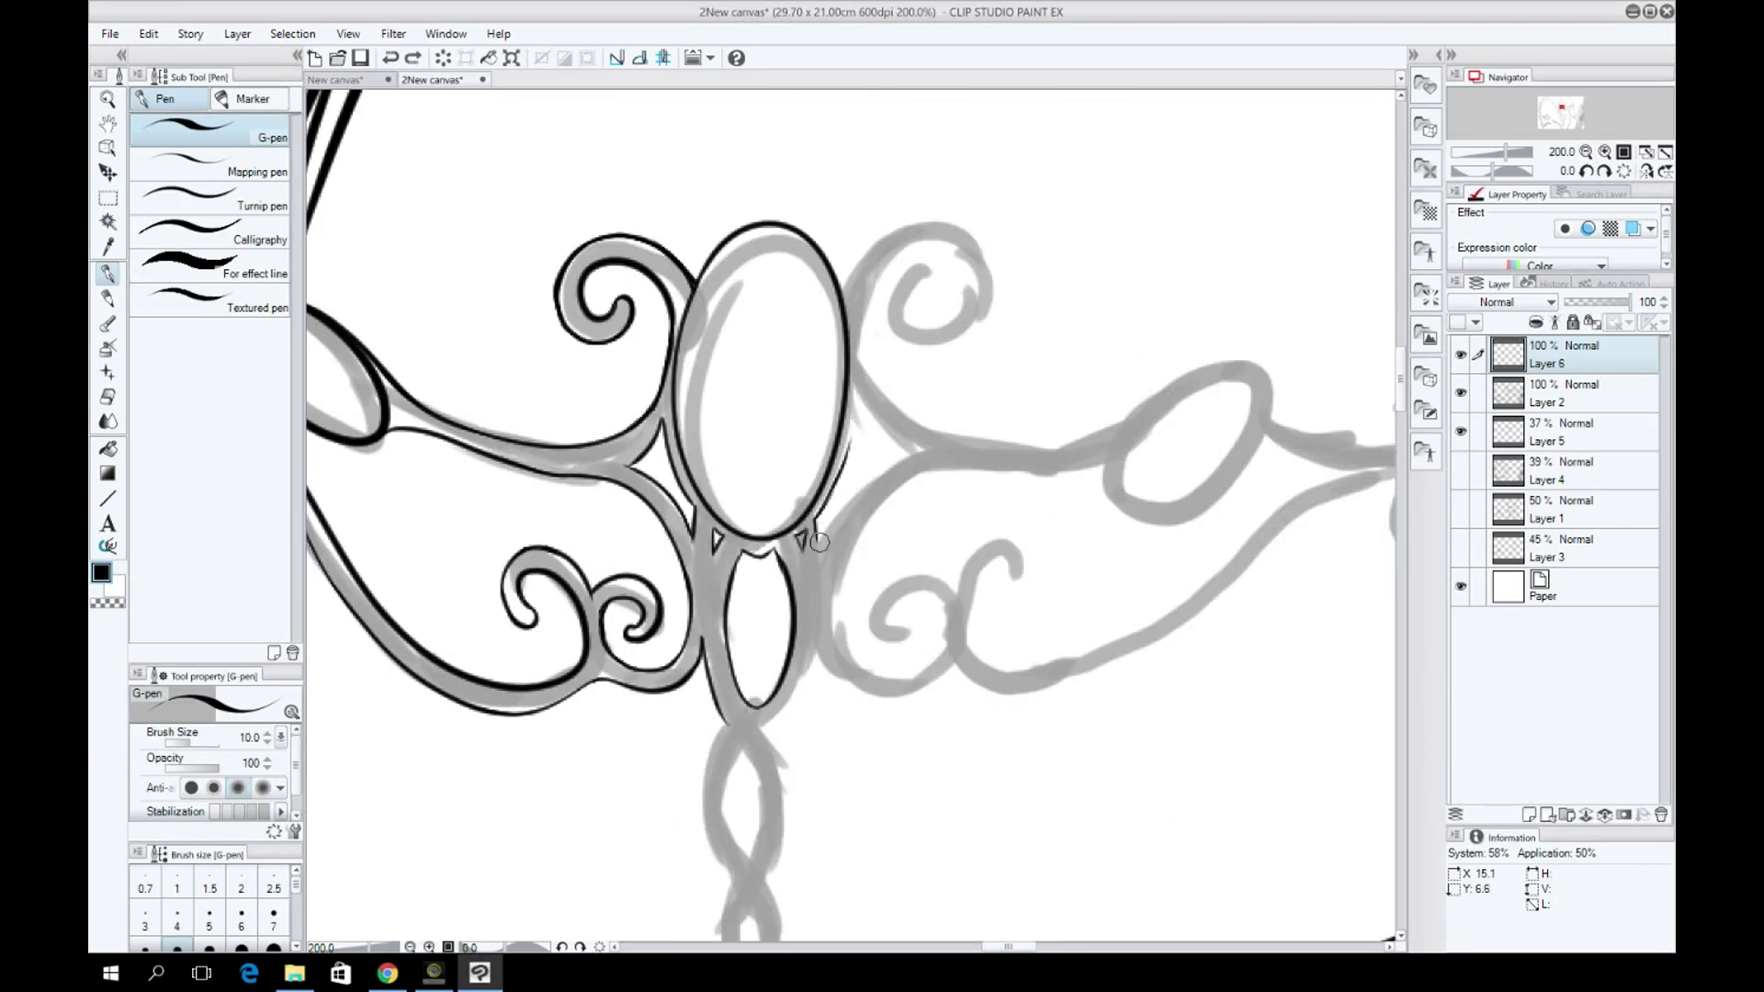
Place a mirrored copy of the pointed gap beside the center gem on its right-hand side and merge it into the ink layer.
key(ctrl+v)
scroll(818, 531, up, 2)
key(m)
mouse_move(537, 574)
mouse_down()
mouse_move(471, 311)
mouse_move(533, 562)
mouse_move(890, 485)
mouse_up()
key(ctrl+t)
key(Return)
key(ctrl+e)
key(ctrl+d)
key(p)
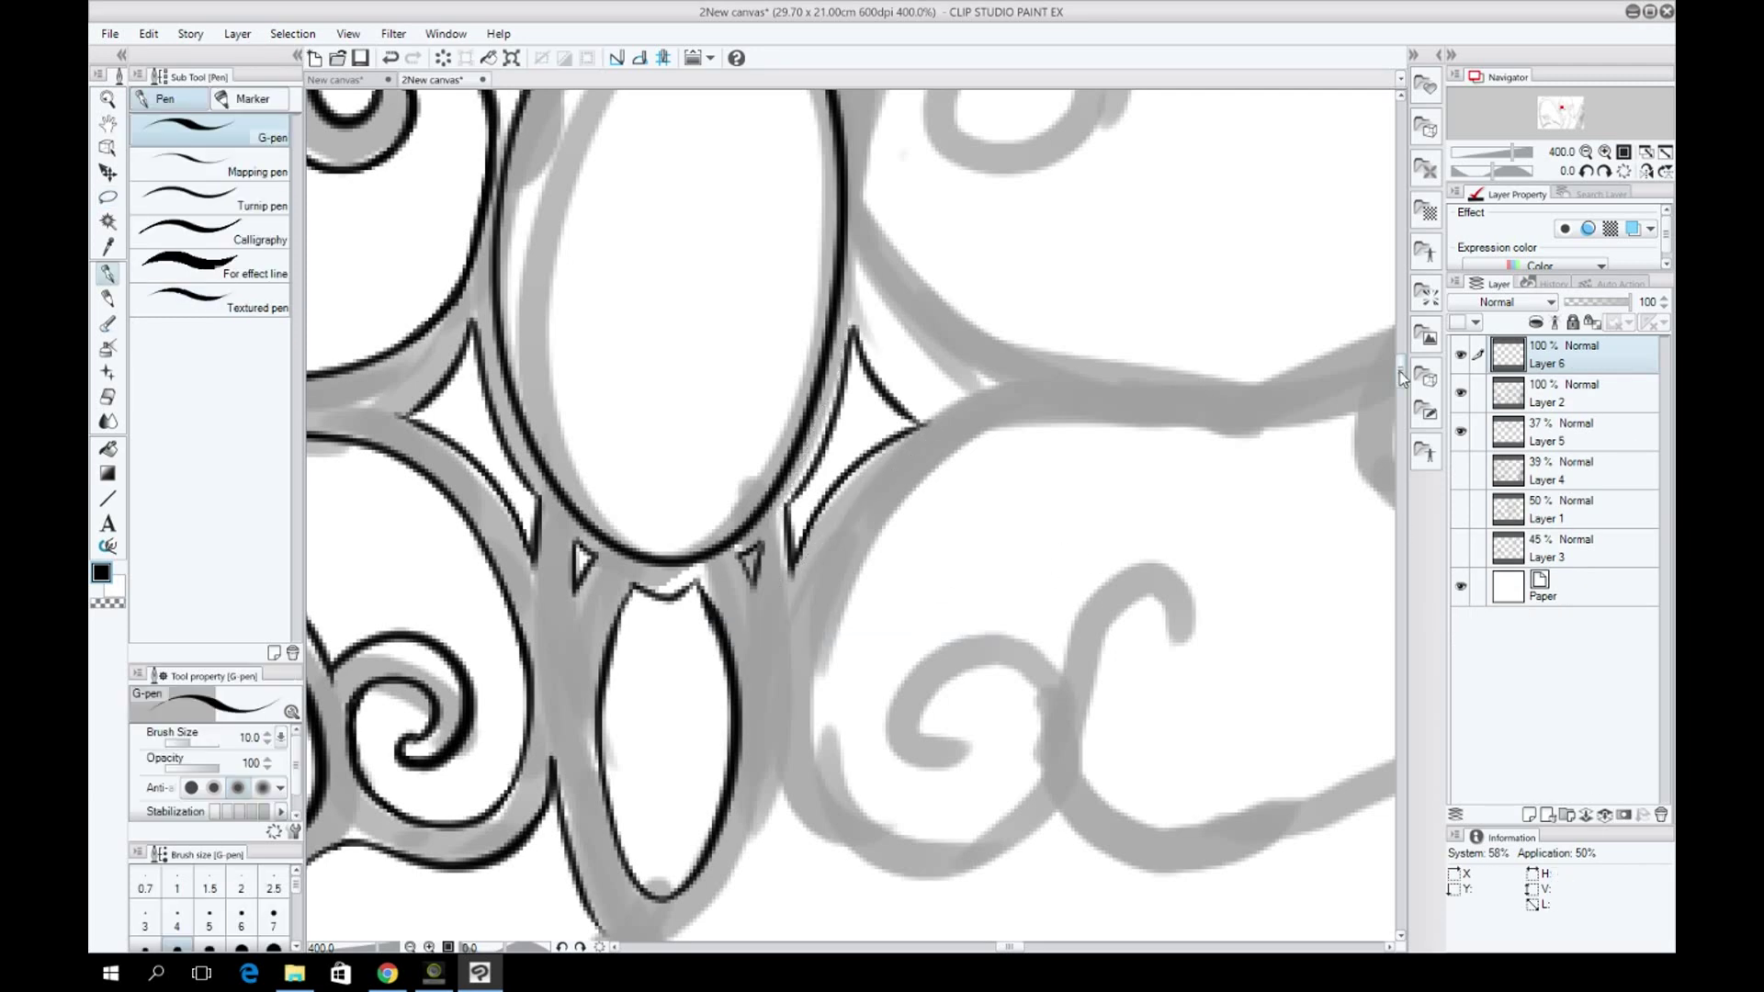
Ink the inner and outer edges of the upper spiral curl on the right-hand side of the center gem.
scroll(837, 280, up, 3)
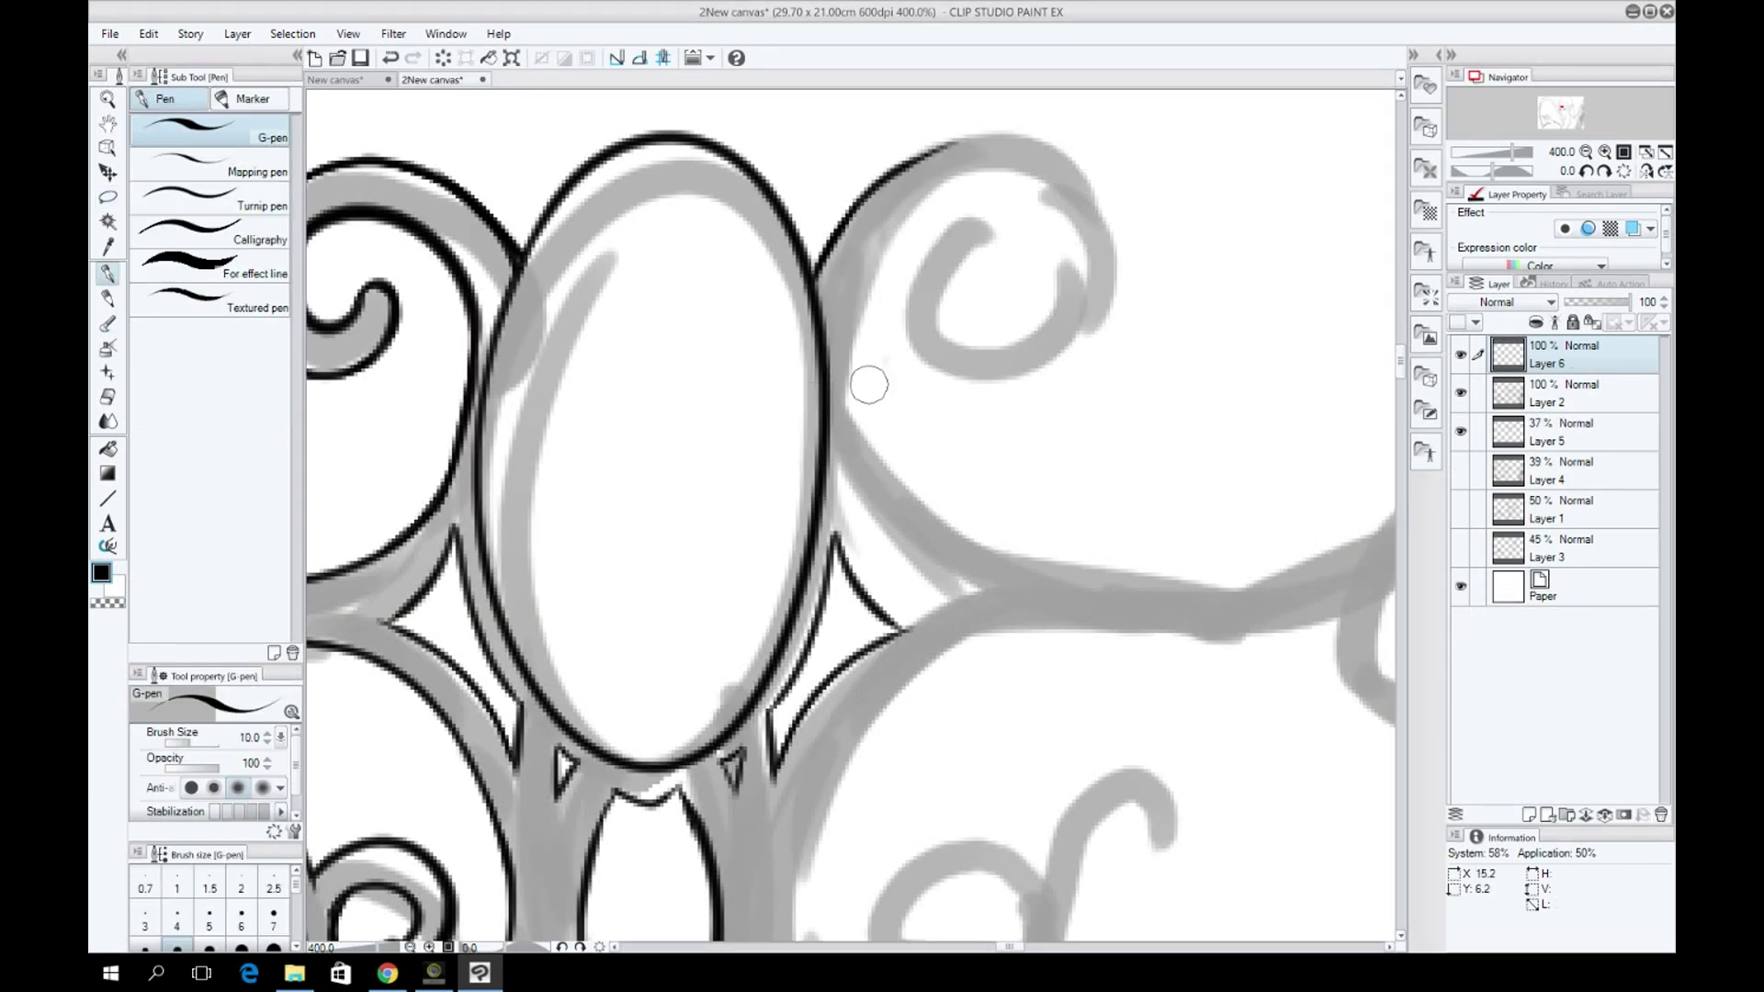
mouse_move(902, 332)
mouse_down()
mouse_move(974, 216)
mouse_move(1047, 311)
mouse_up()
drag(983, 386, 1119, 215)
scroll(851, 582, up, 1)
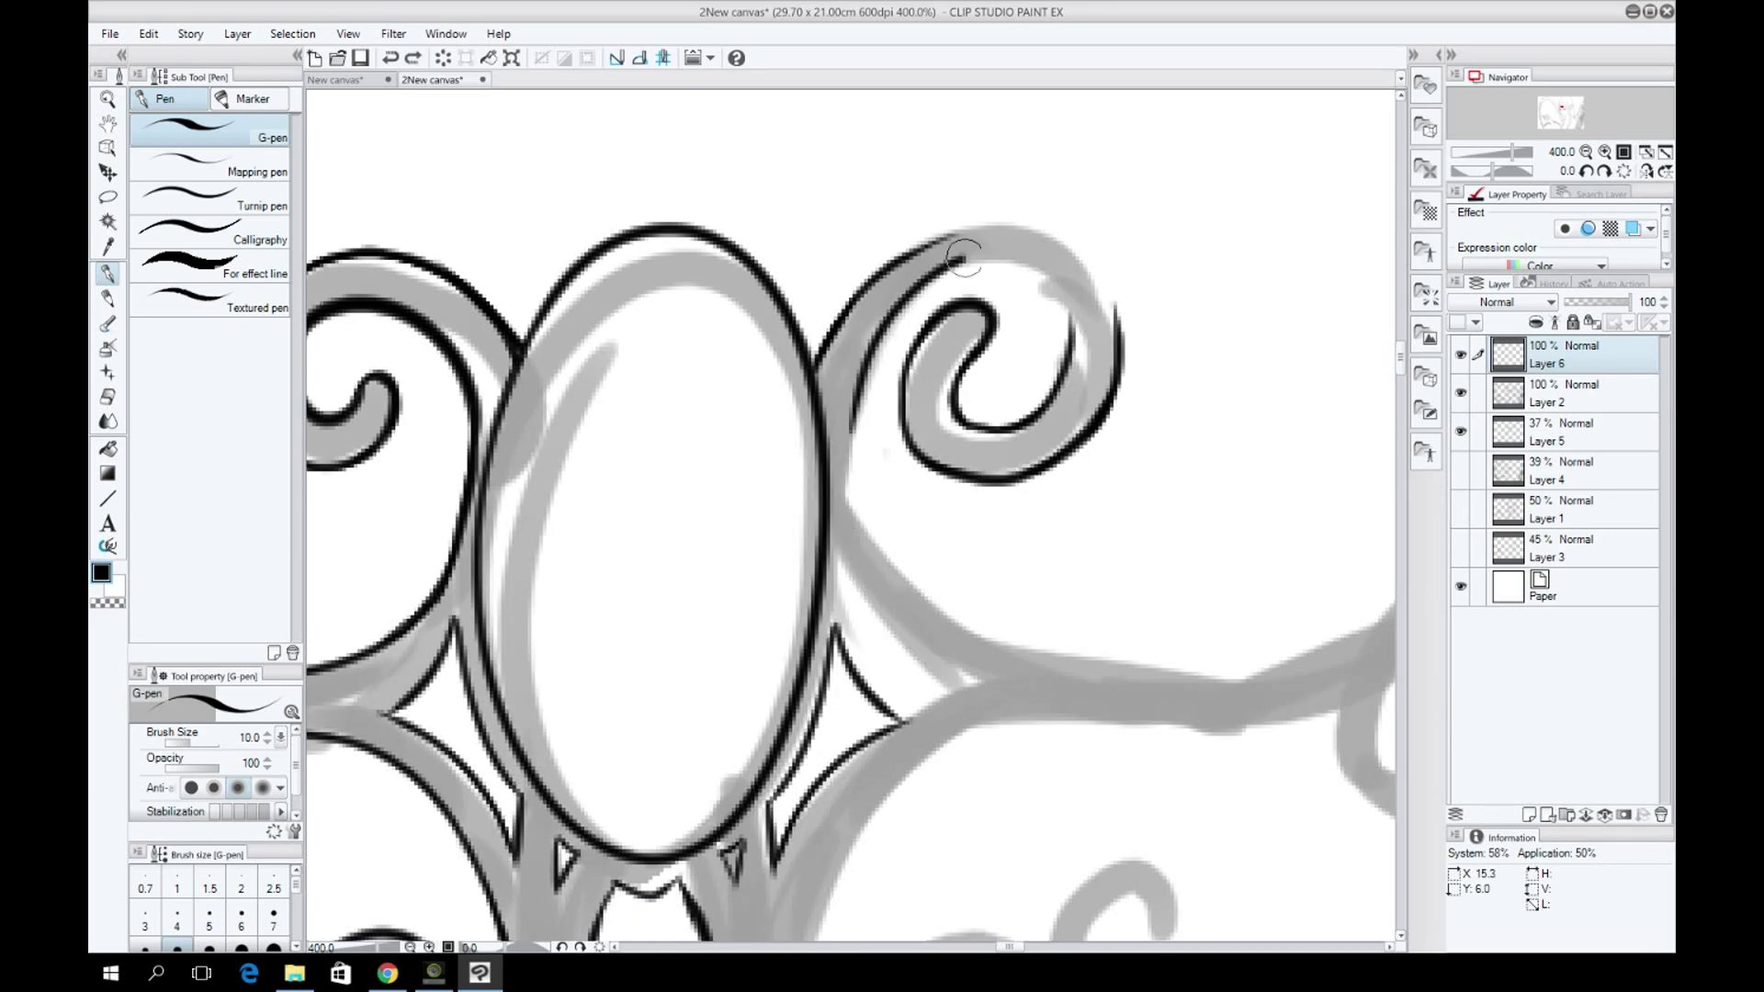
key(e)
key(p)
key(minus)
key(minus)
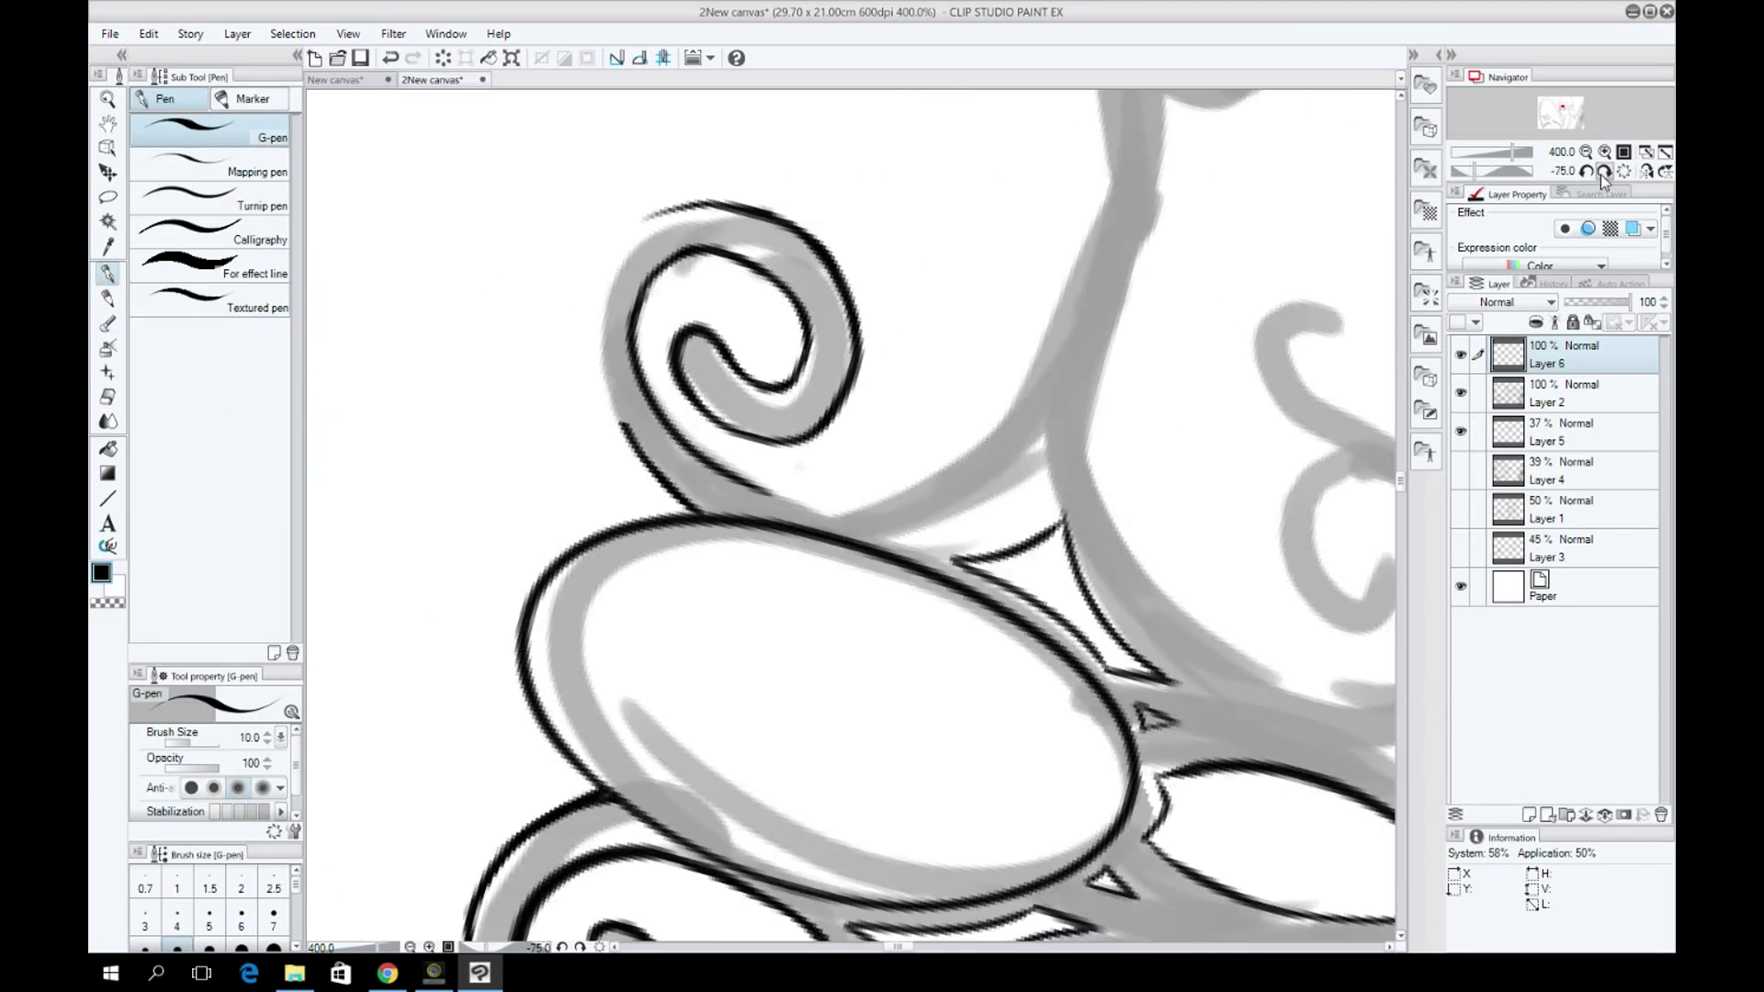
key(e)
key(p)
drag(789, 219, 1216, 436)
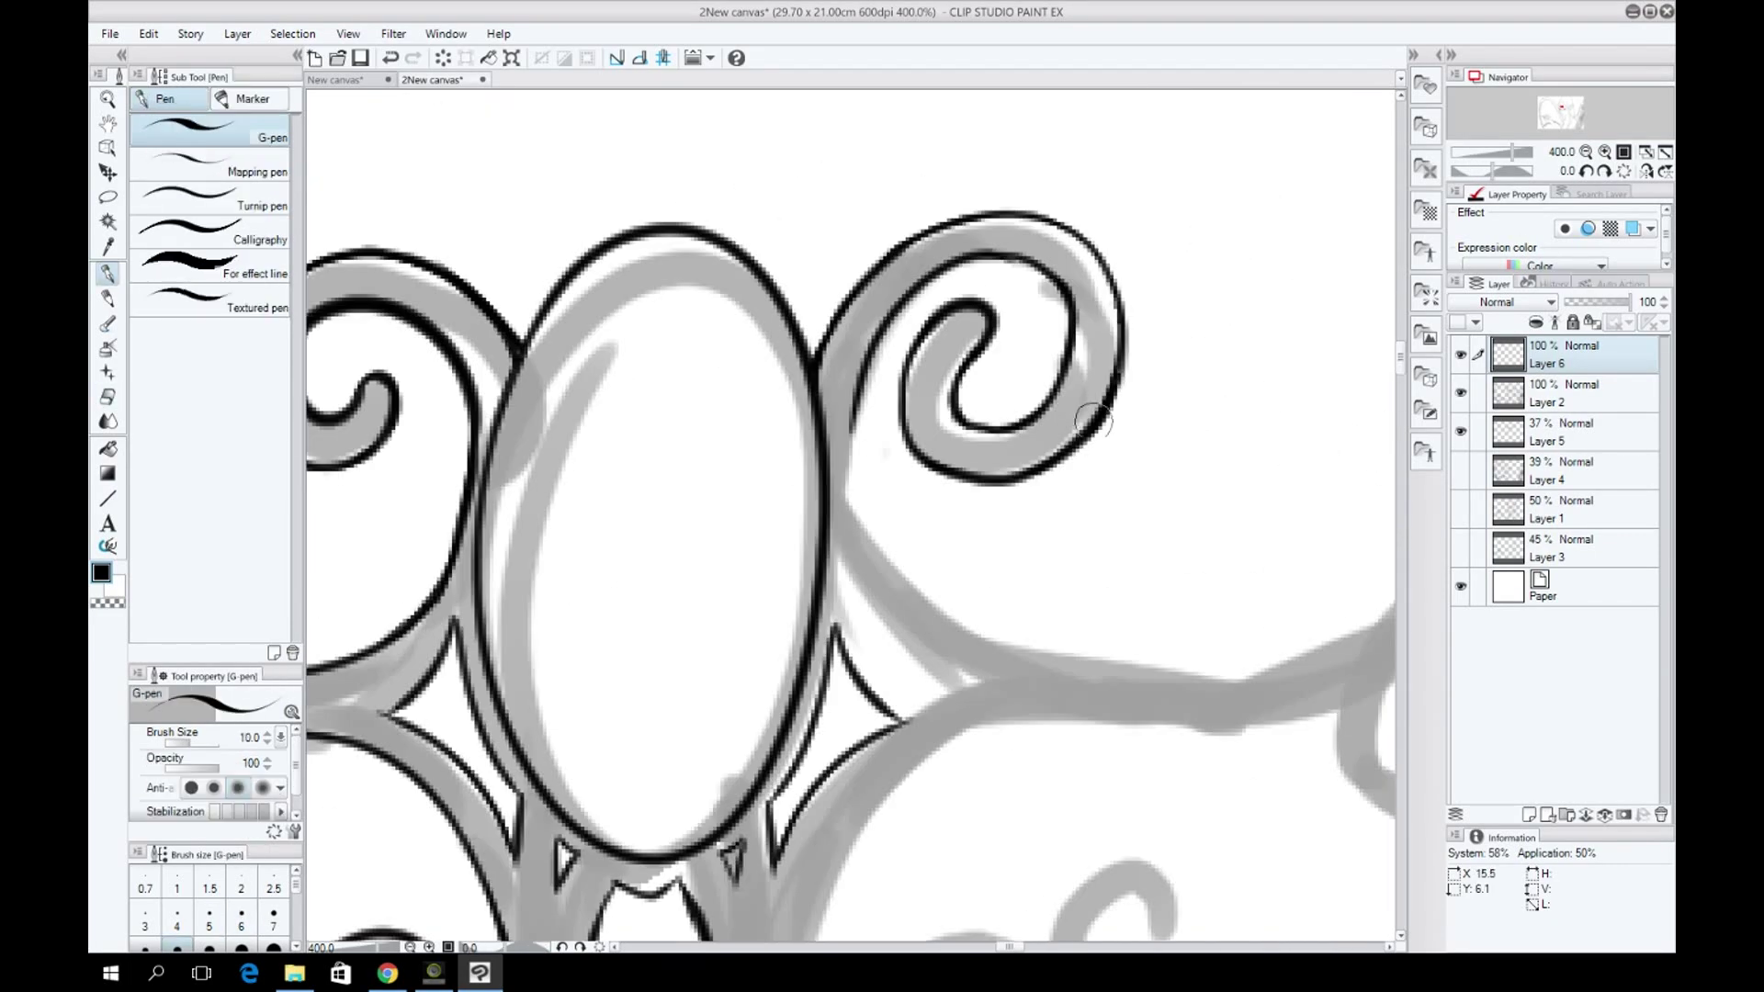
Draw a straight vertical guide line through the center gem and the hanging pendant on a new layer.
scroll(976, 631, down, 3)
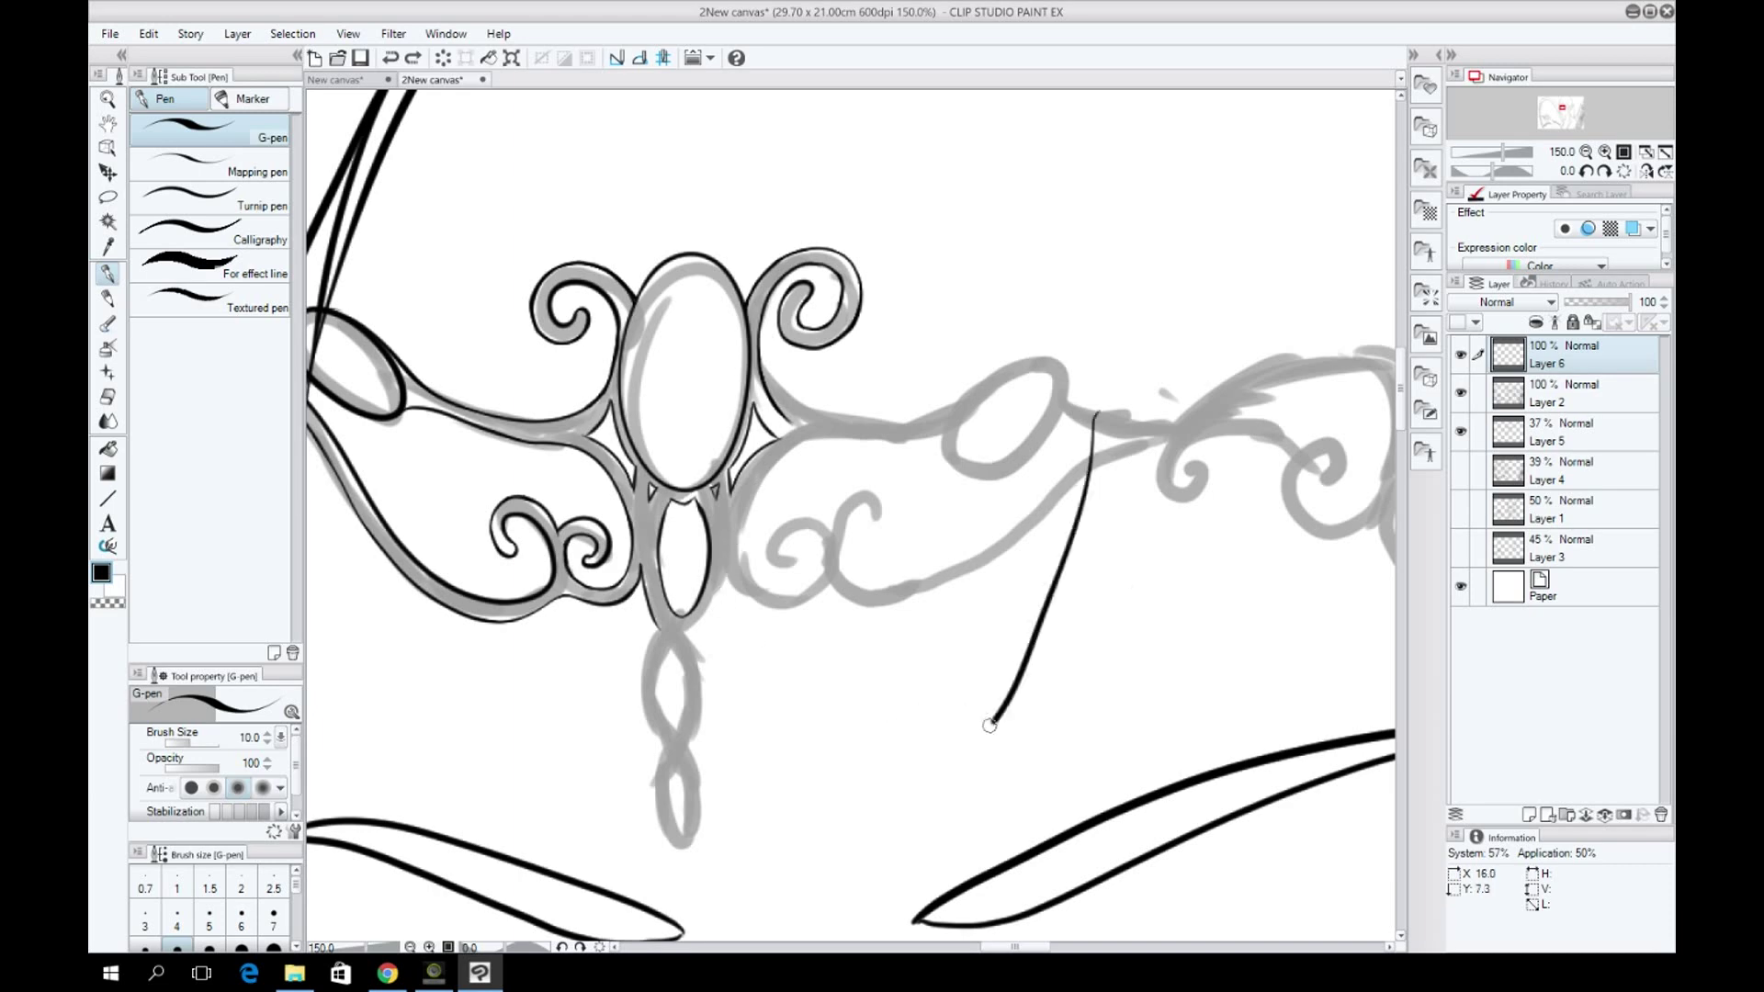
key(u)
click(1574, 471)
scroll(685, 698, up, 4)
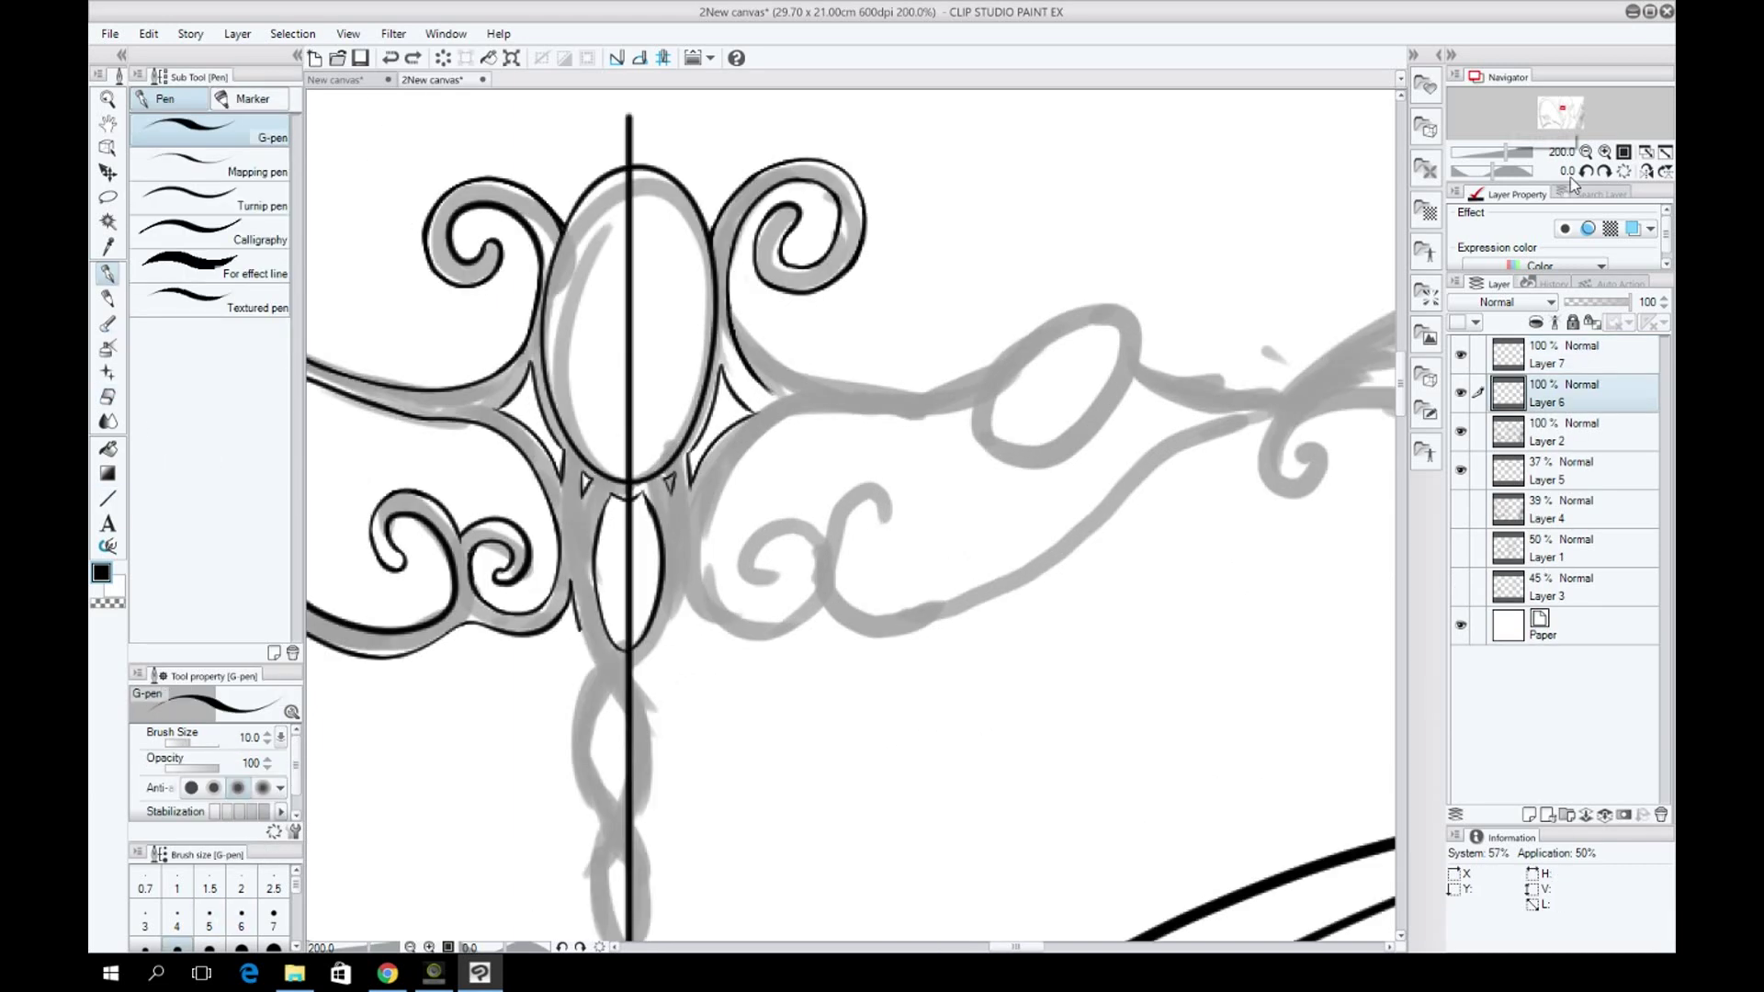
Lasso the pendant sketch on Layer 5 and transform it to align with the vertical guide line.
key(m)
drag(655, 194, 641, 200)
key(ctrl+t)
key(ctrl+minus)
key(ctrl+minus)
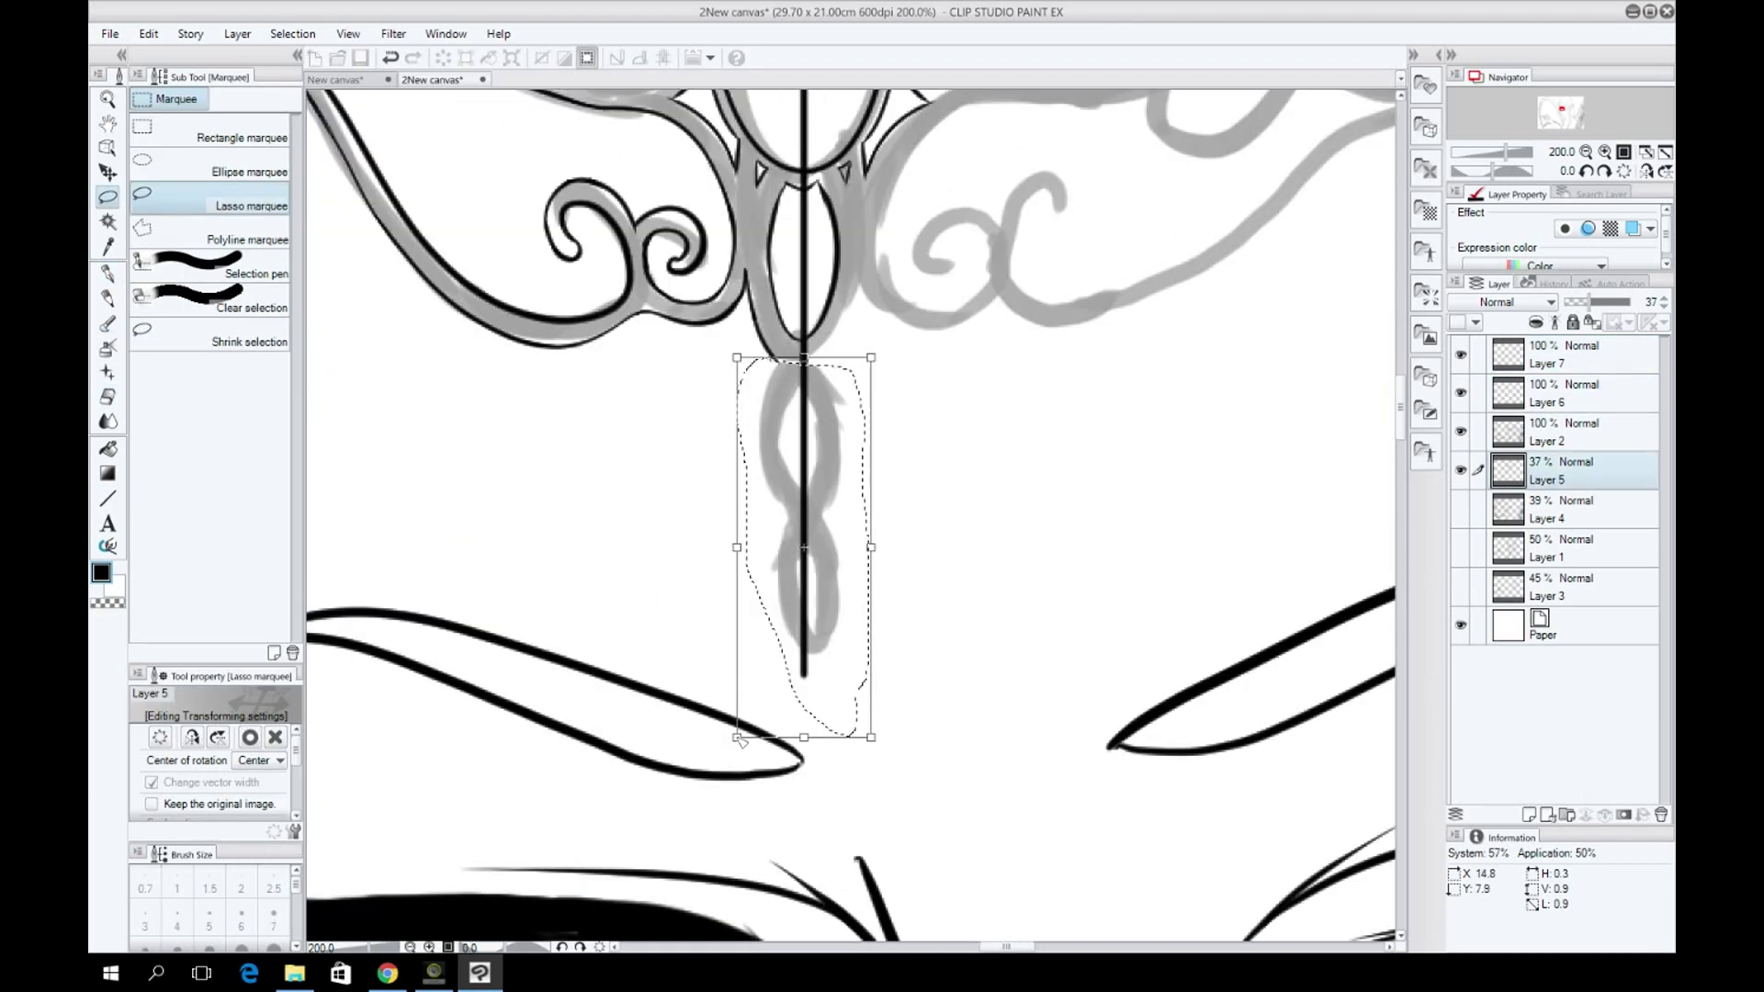
key(Return)
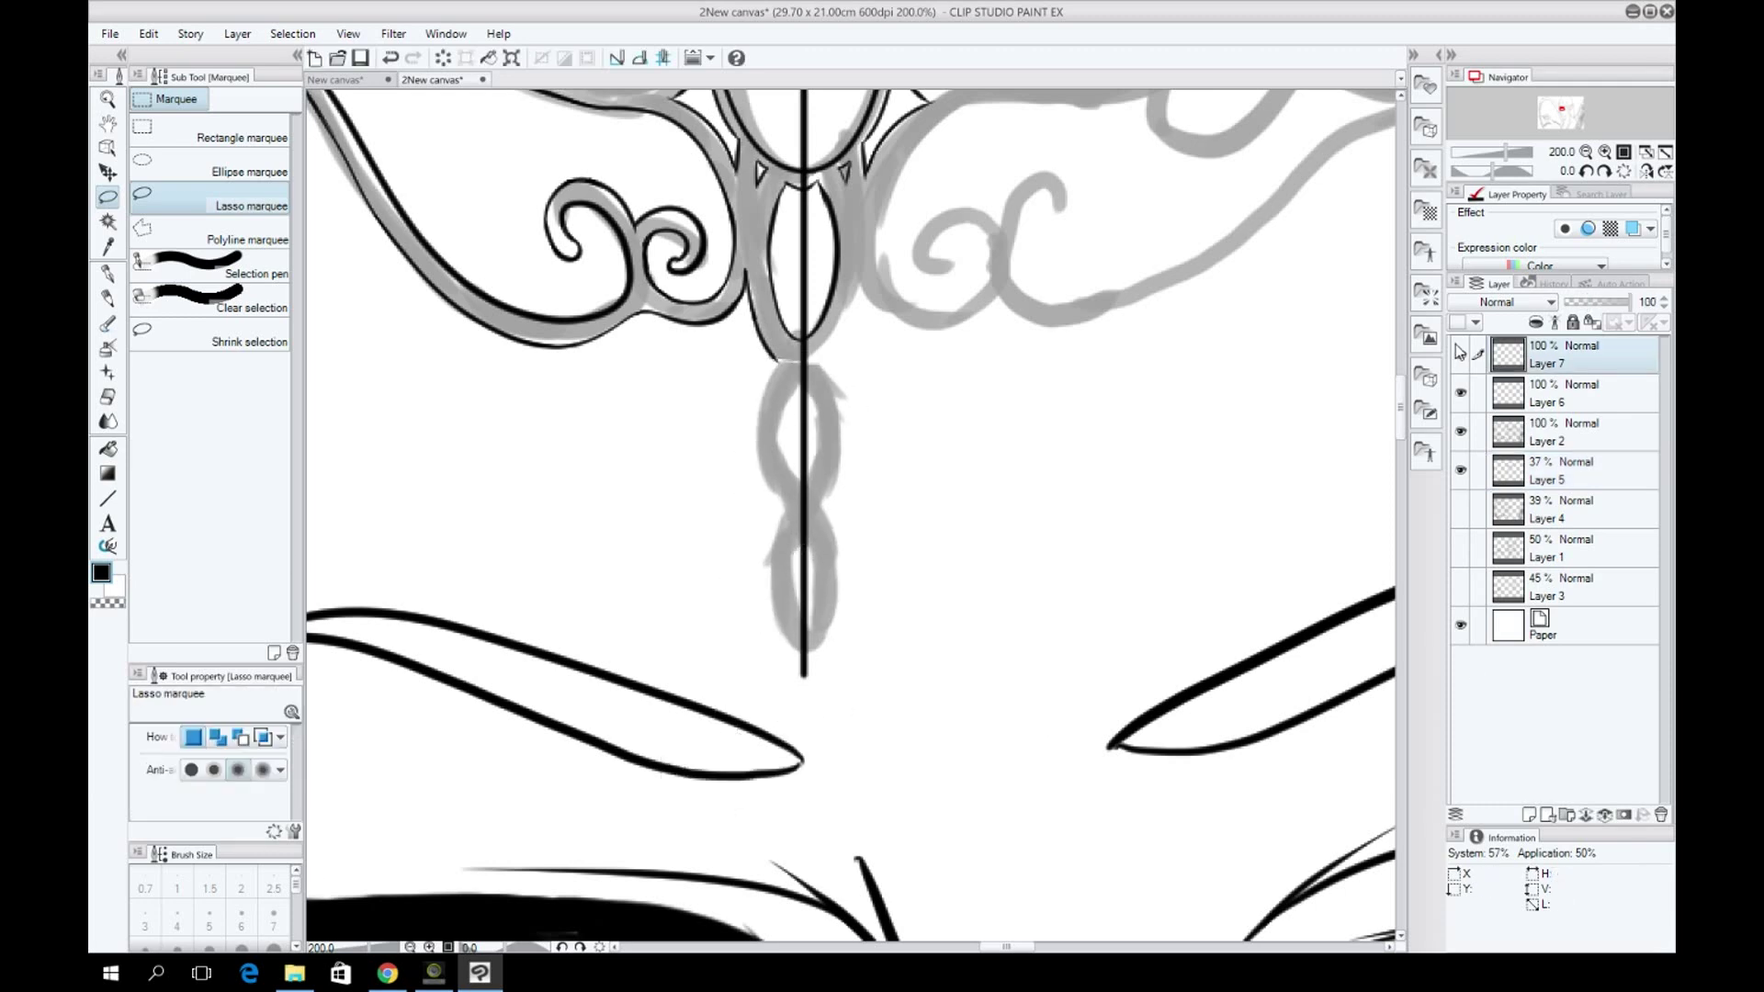
Try to ink the pendant's outline as a symmetrical wavy contour on both sides of the guide line.
key(p)
key(ctrl+plus)
drag(864, 453, 792, 625)
scroll(791, 625, down, 3)
drag(702, 324, 681, 380)
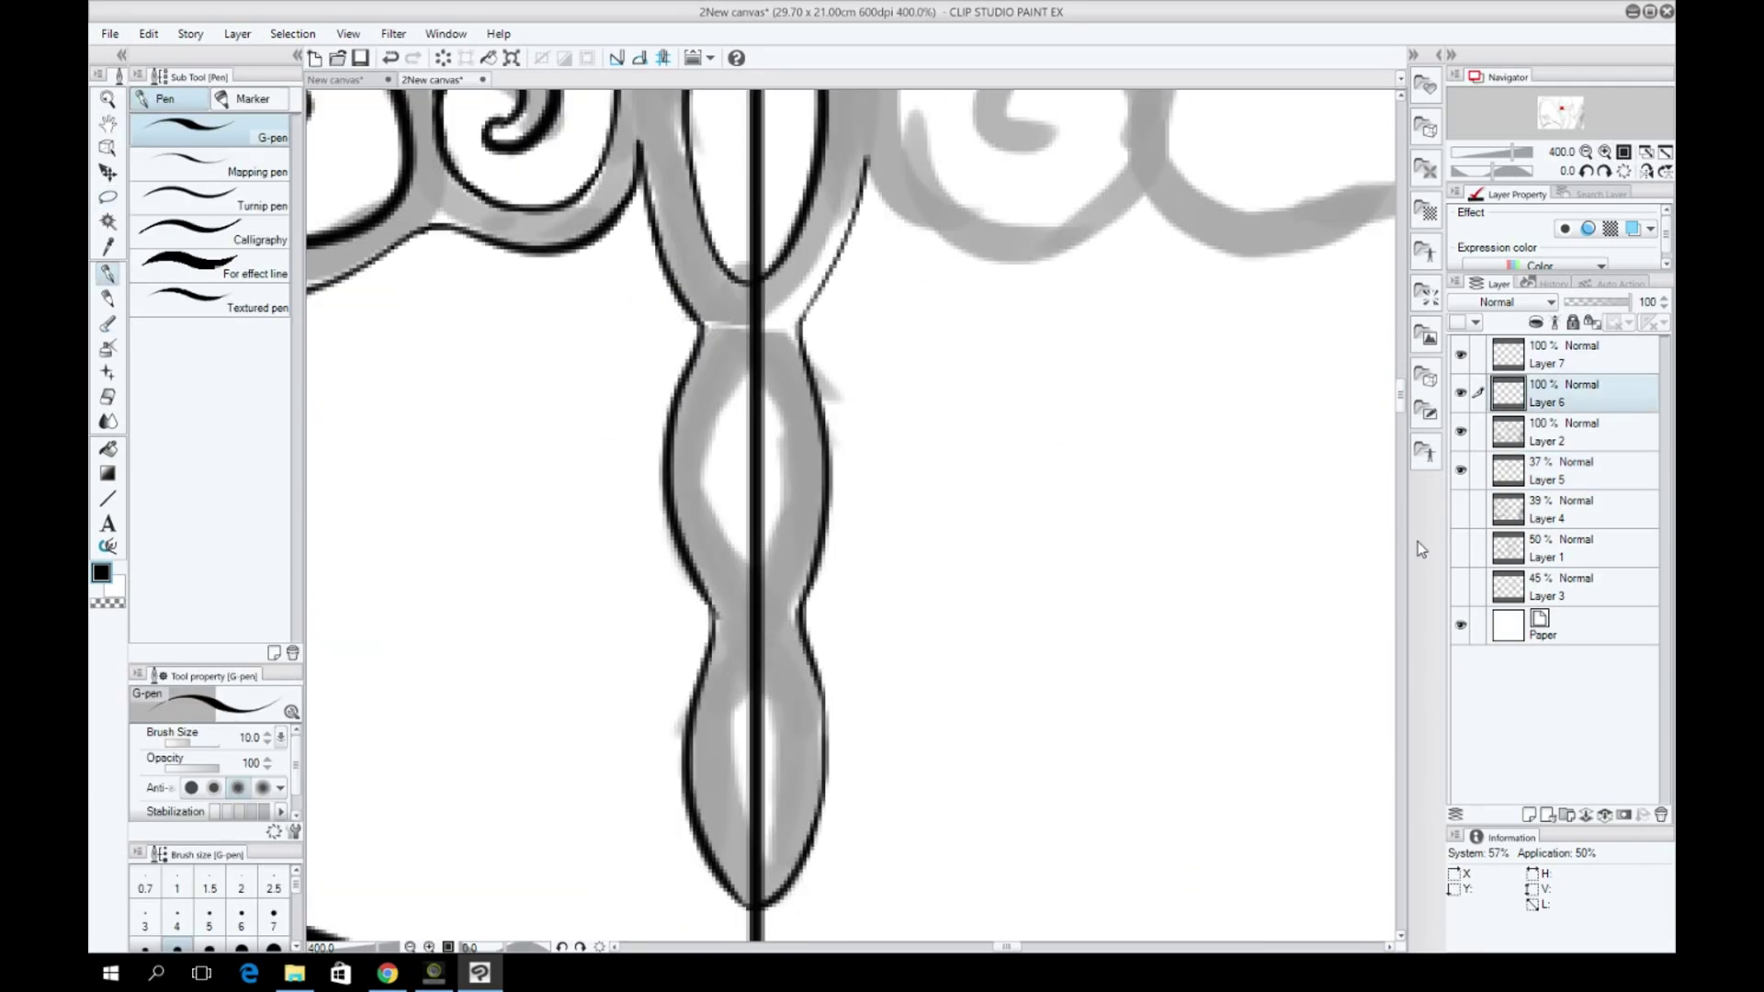
key(ctrl+z)
key(ctrl+z)
key(ctrl+z)
scroll(818, 460, up, 2)
key(ctrl+z)
Ink the pendant's first twisted strand, winding from the drop across the guide line down to the tip.
key(ctrl+minus)
key(ctrl+plus)
drag(666, 450, 785, 593)
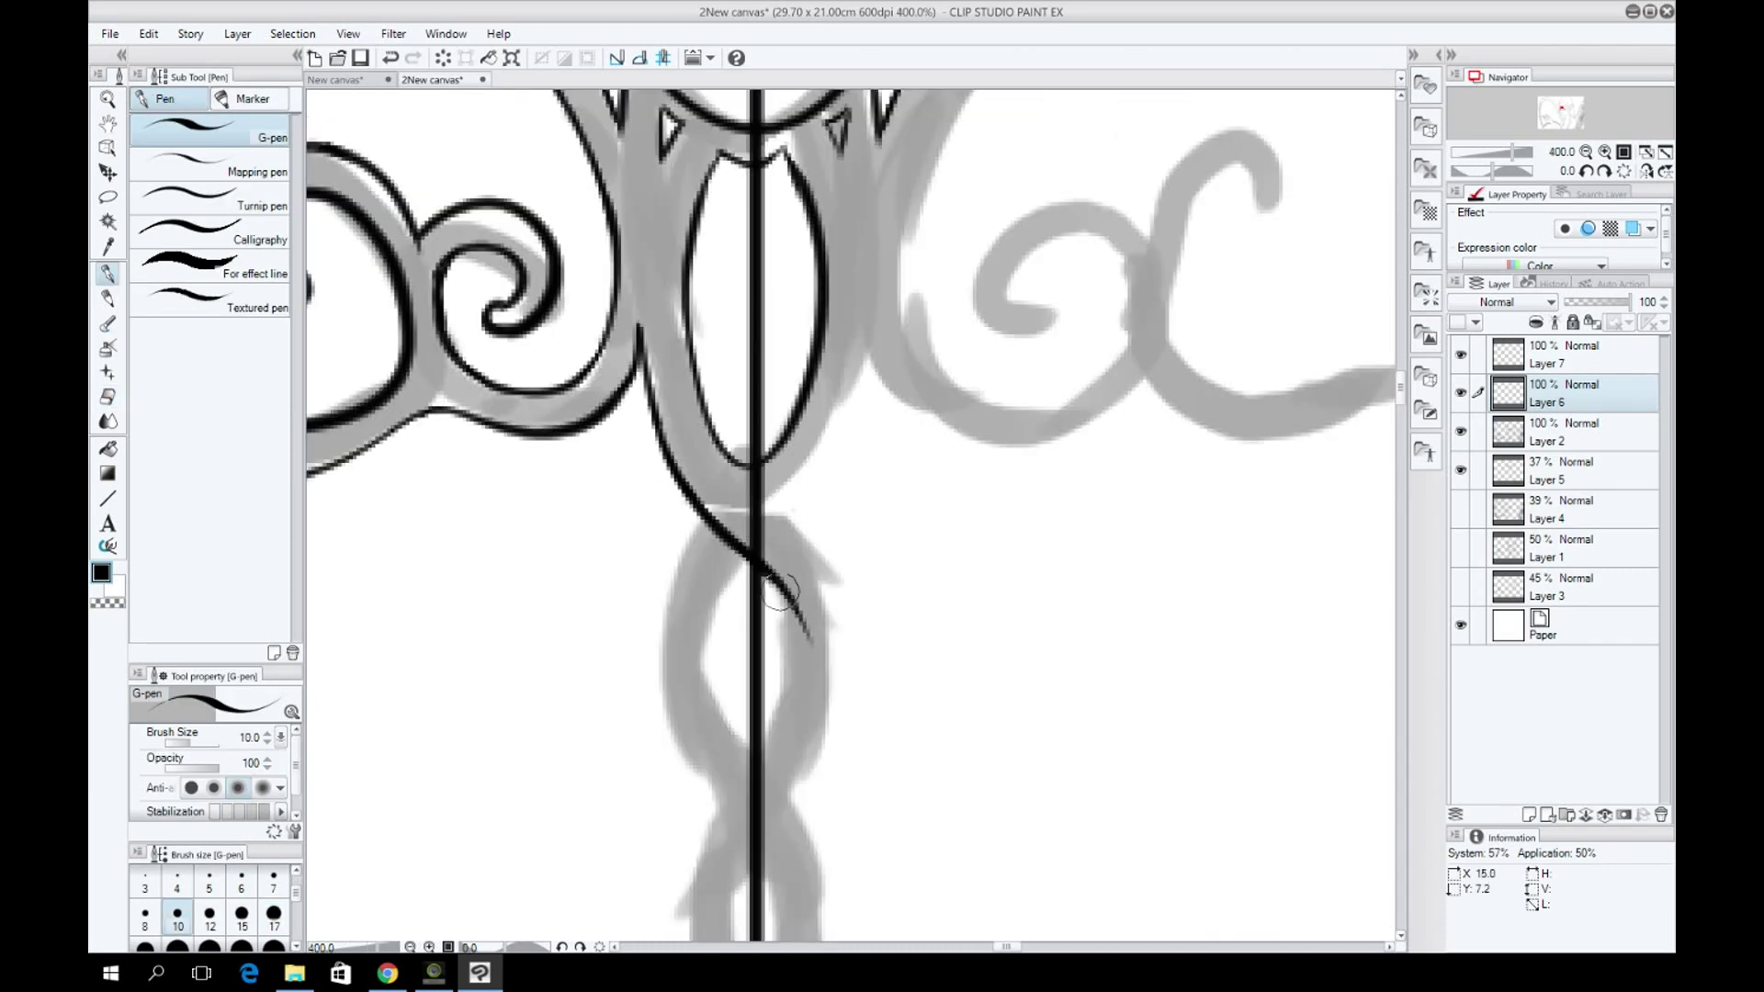
key(ctrl+z)
scroll(786, 599, down, 2)
drag(781, 363, 785, 624)
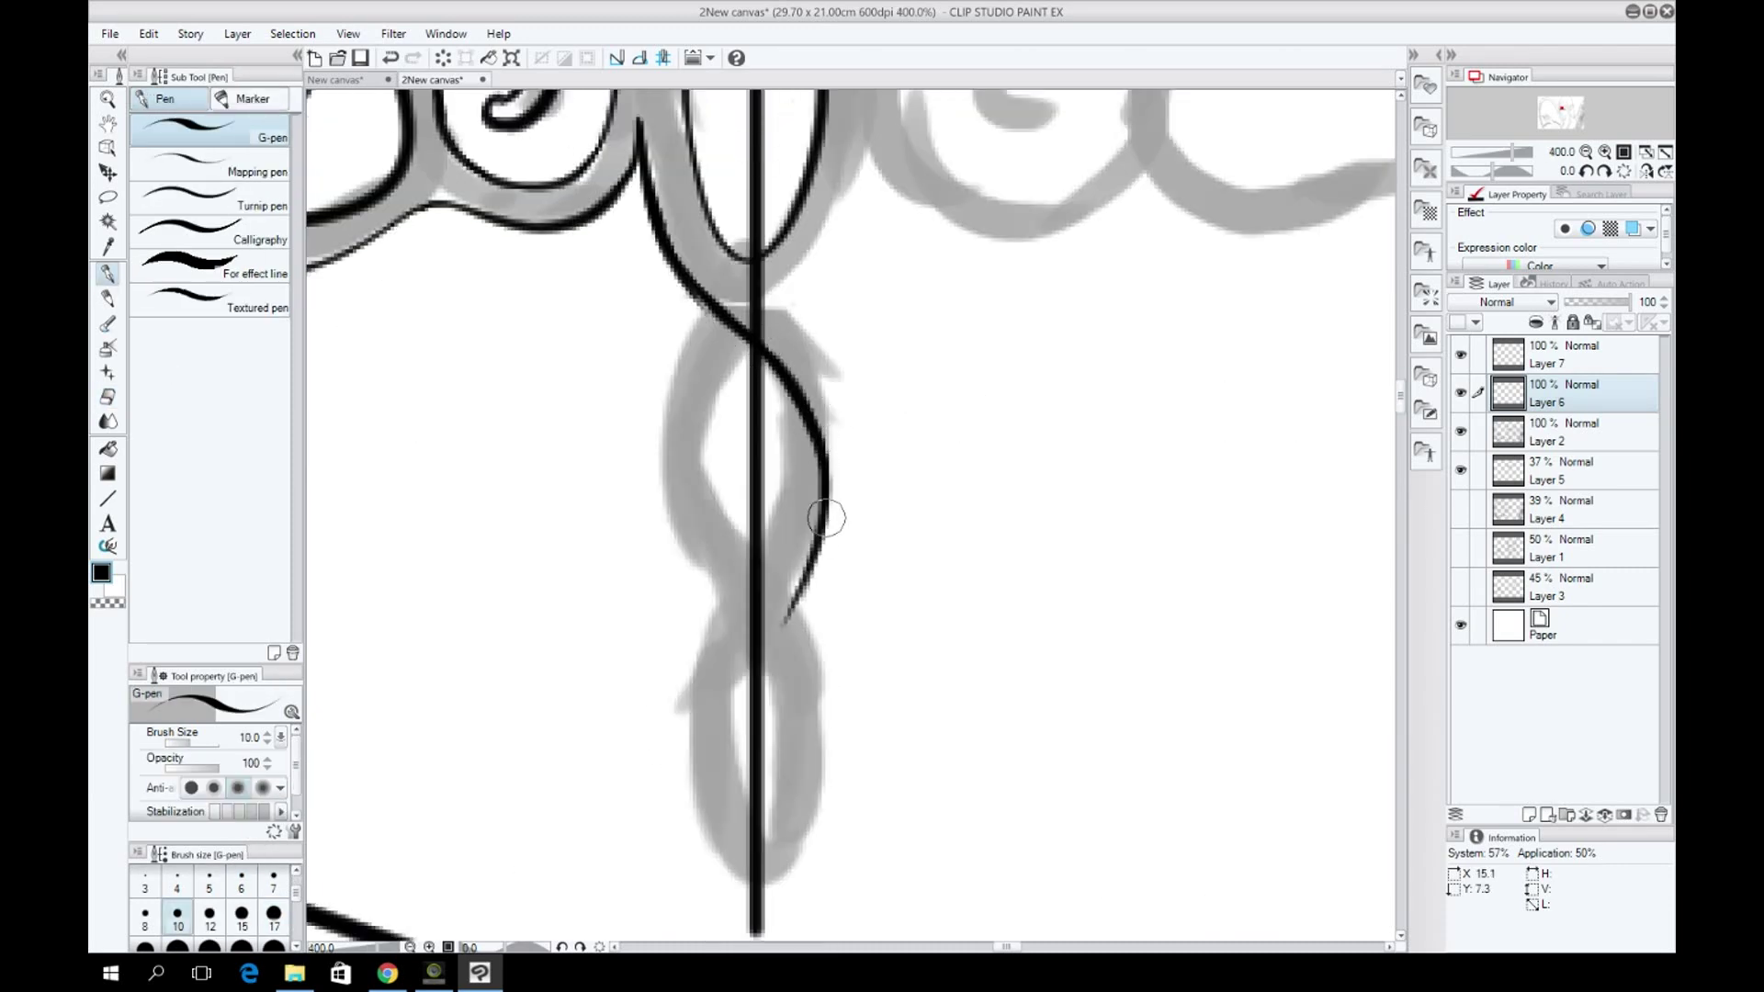
key(ctrl+minus)
drag(763, 292, 859, 386)
key(ctrl+plus)
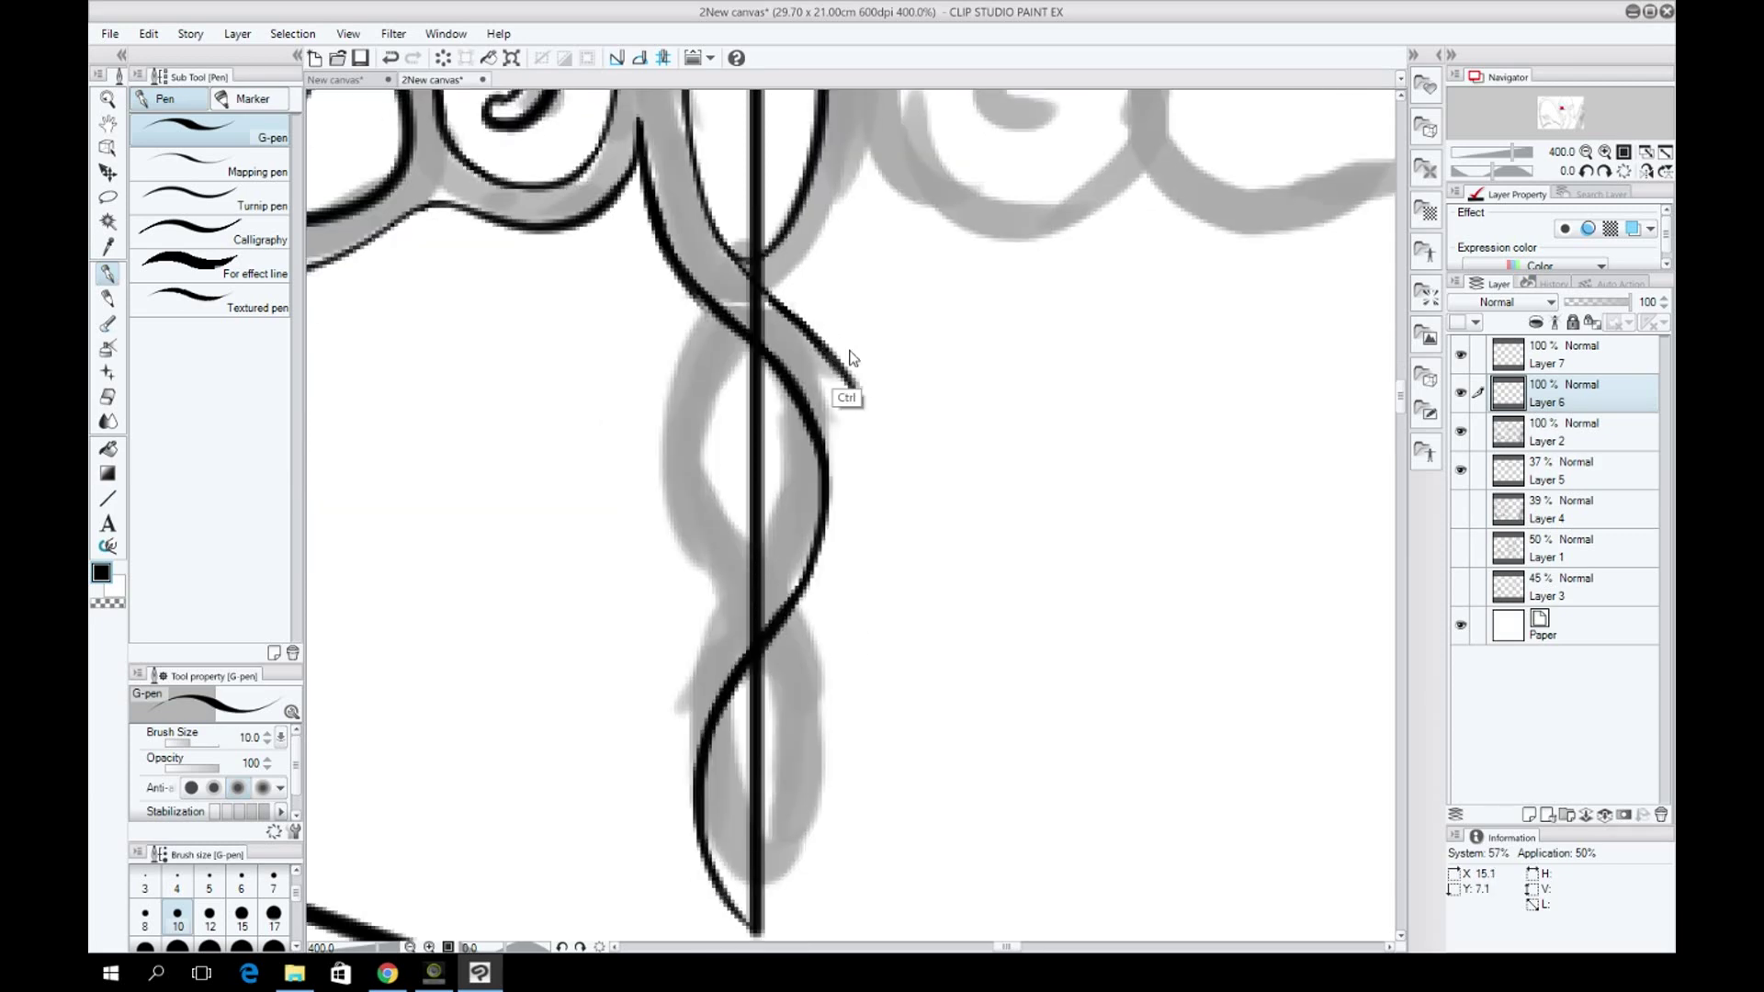
drag(790, 647, 749, 918)
Ink the pendant's second strand crossing behind the first, with both edges of its upper loop.
key(ctrl+minus)
scroll(866, 492, down, 3)
mouse_move(694, 358)
mouse_down()
mouse_move(671, 460)
mouse_move(721, 666)
mouse_up()
key(ctrl+plus)
scroll(1358, 427, up, 2)
drag(808, 632, 844, 742)
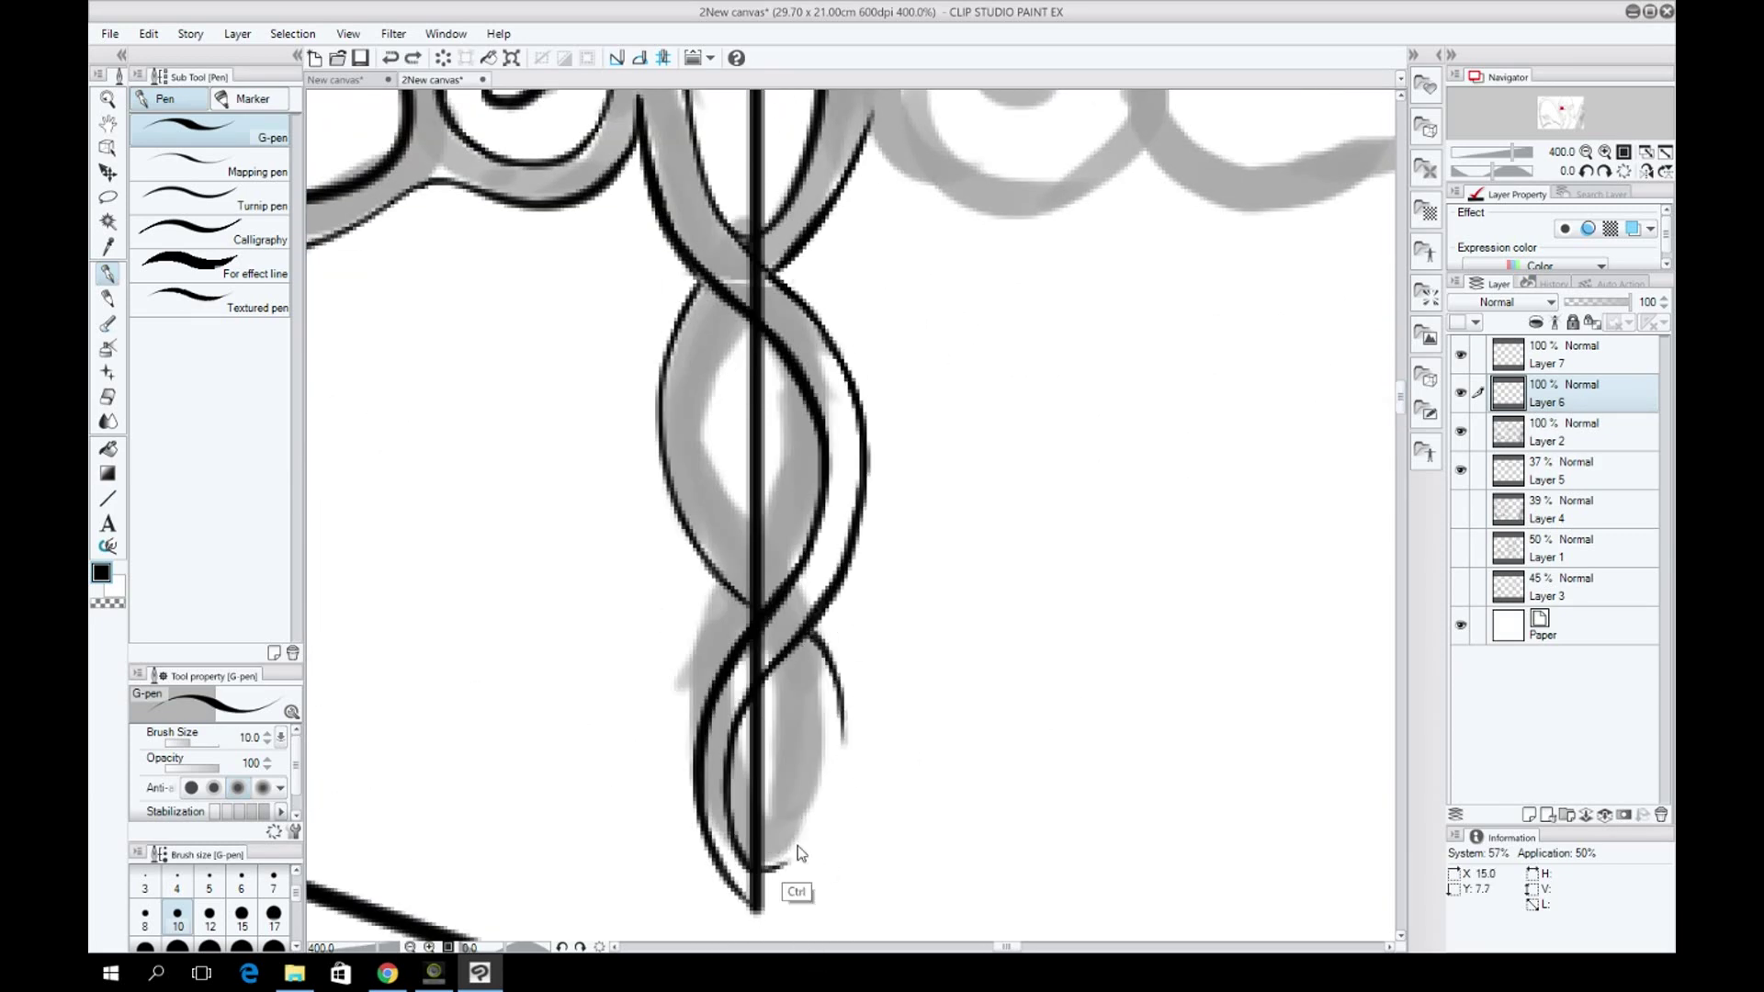
key(ctrl+z)
key(ctrl+minus)
drag(763, 528, 680, 643)
key(ctrl+plus)
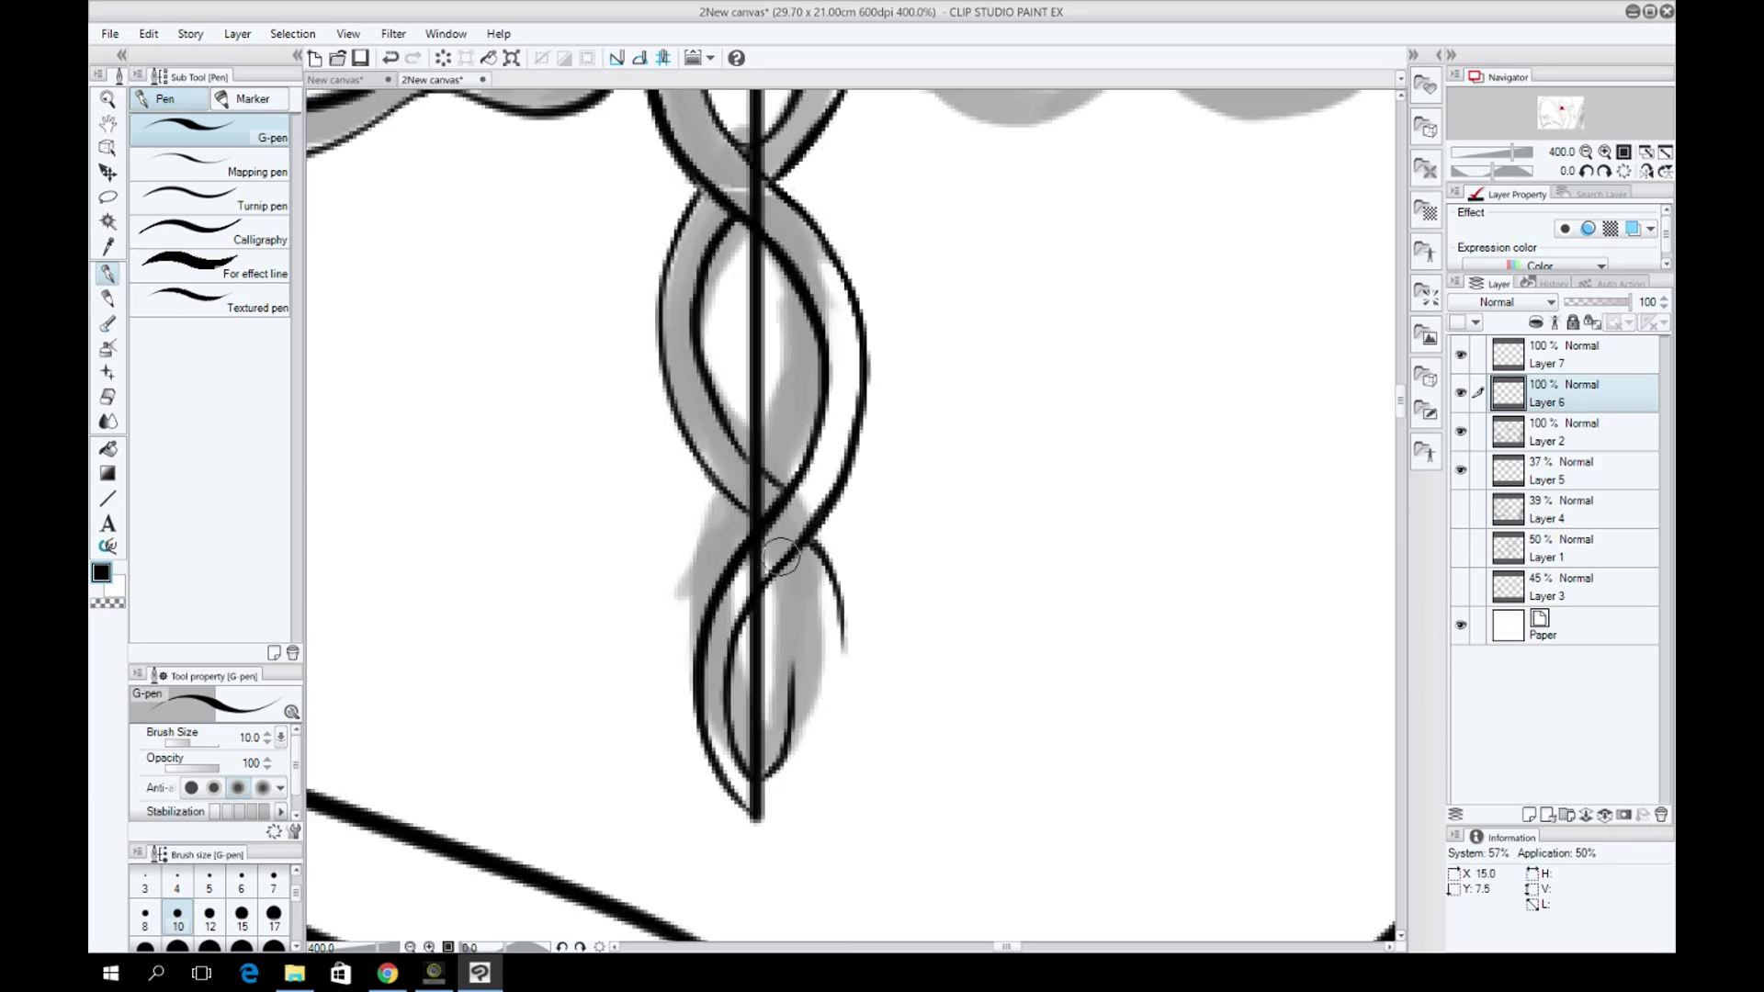
Redraw and close the pendant's lower loop at the tip, and remove the guide line layer.
key(ctrl+z)
key(ctrl+z)
mouse_move(824, 542)
mouse_down()
mouse_move(831, 607)
mouse_move(803, 584)
mouse_up()
key(ctrl+z)
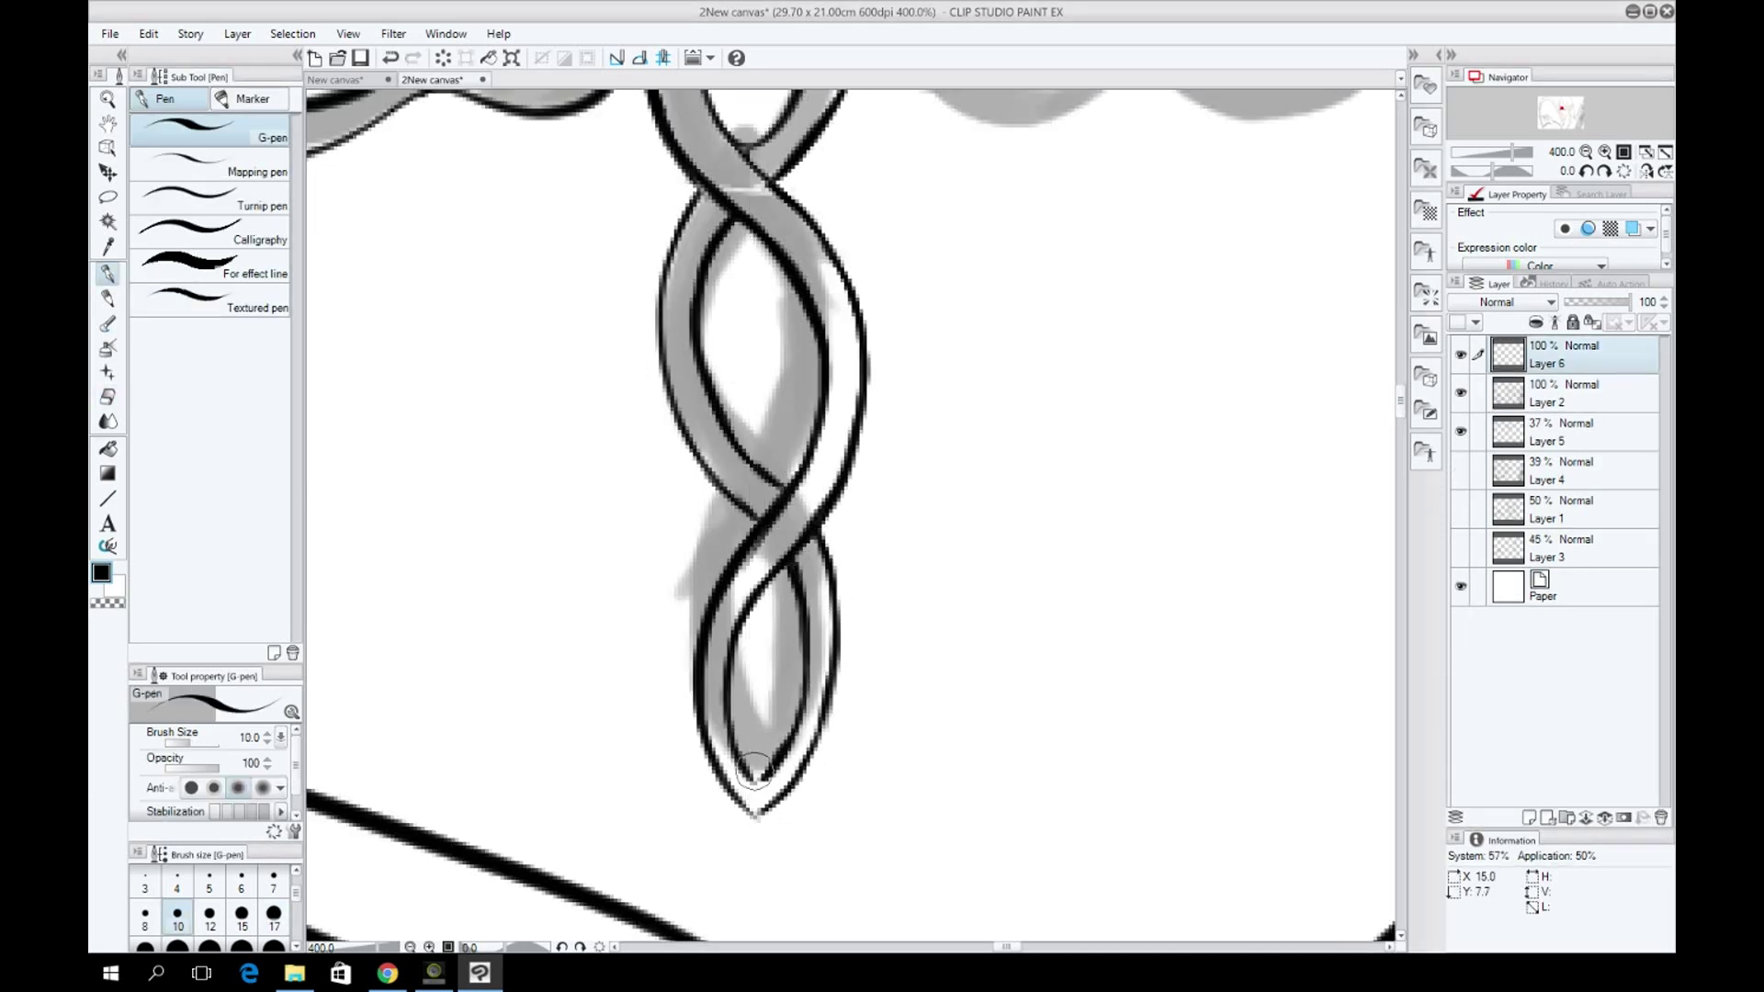
scroll(735, 609, down, 2)
scroll(735, 610, down, 3)
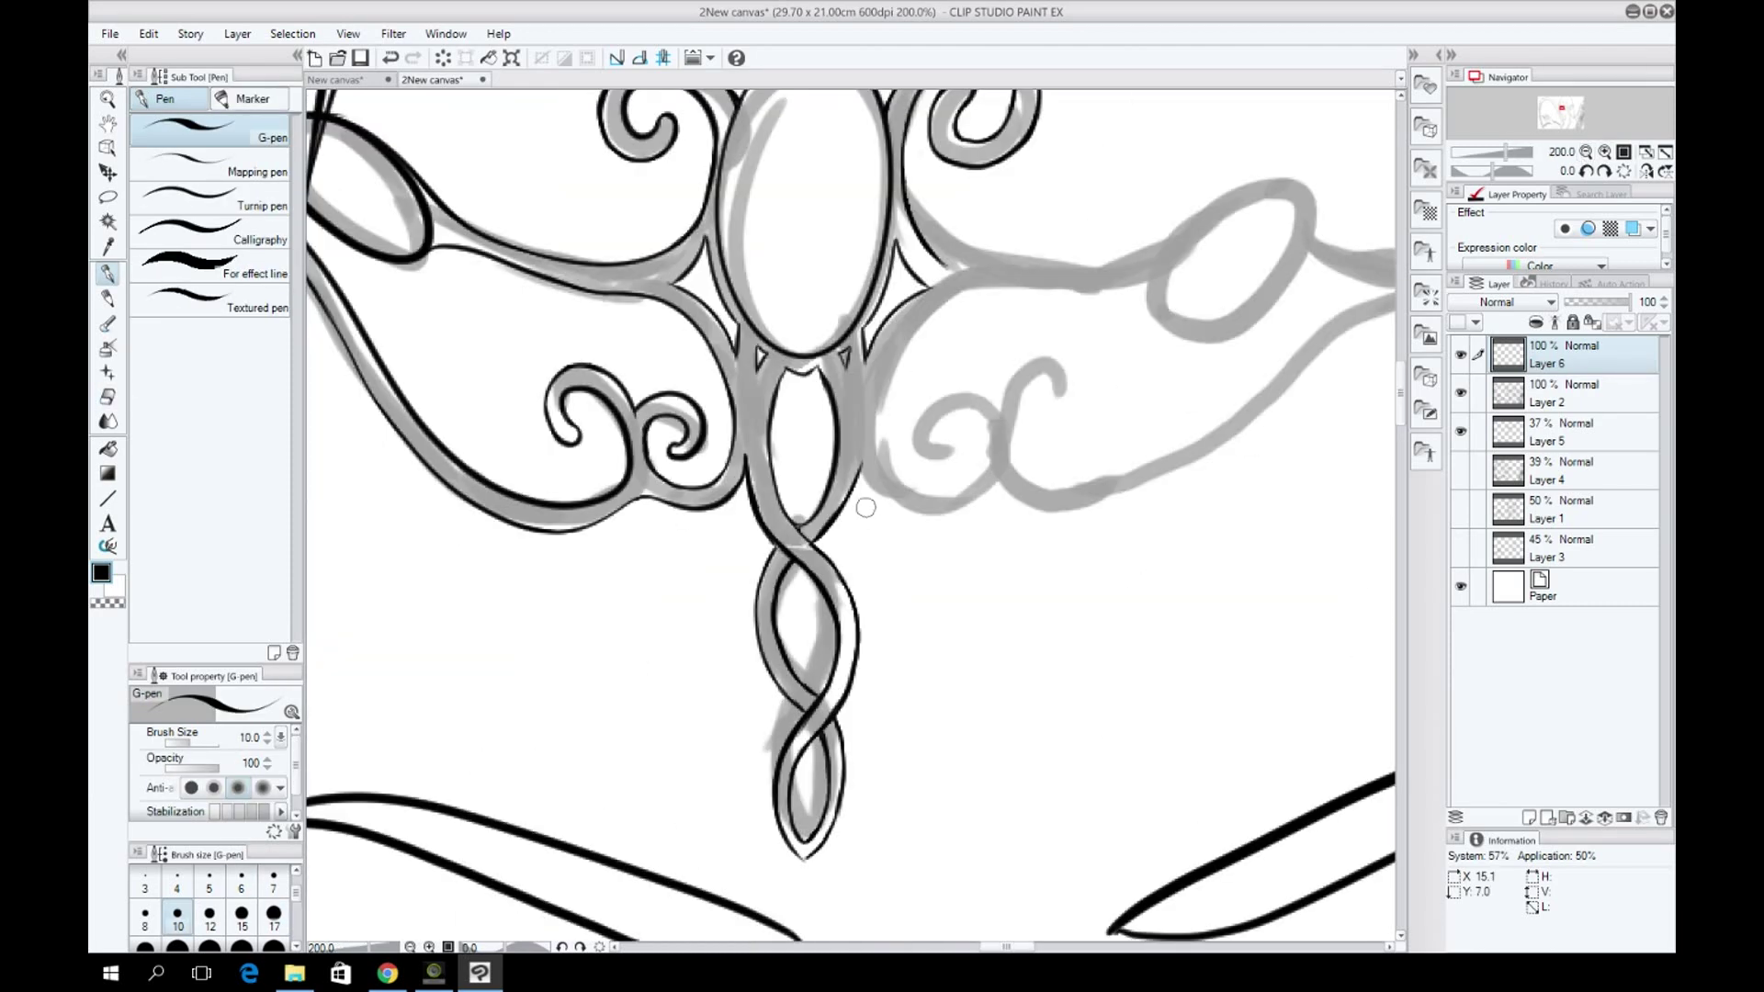
Ink the outer edge of the right-hand lower band beside the drop and its inner edge curving down from the pointed gap.
scroll(874, 500, up, 3)
key(h)
key(v)
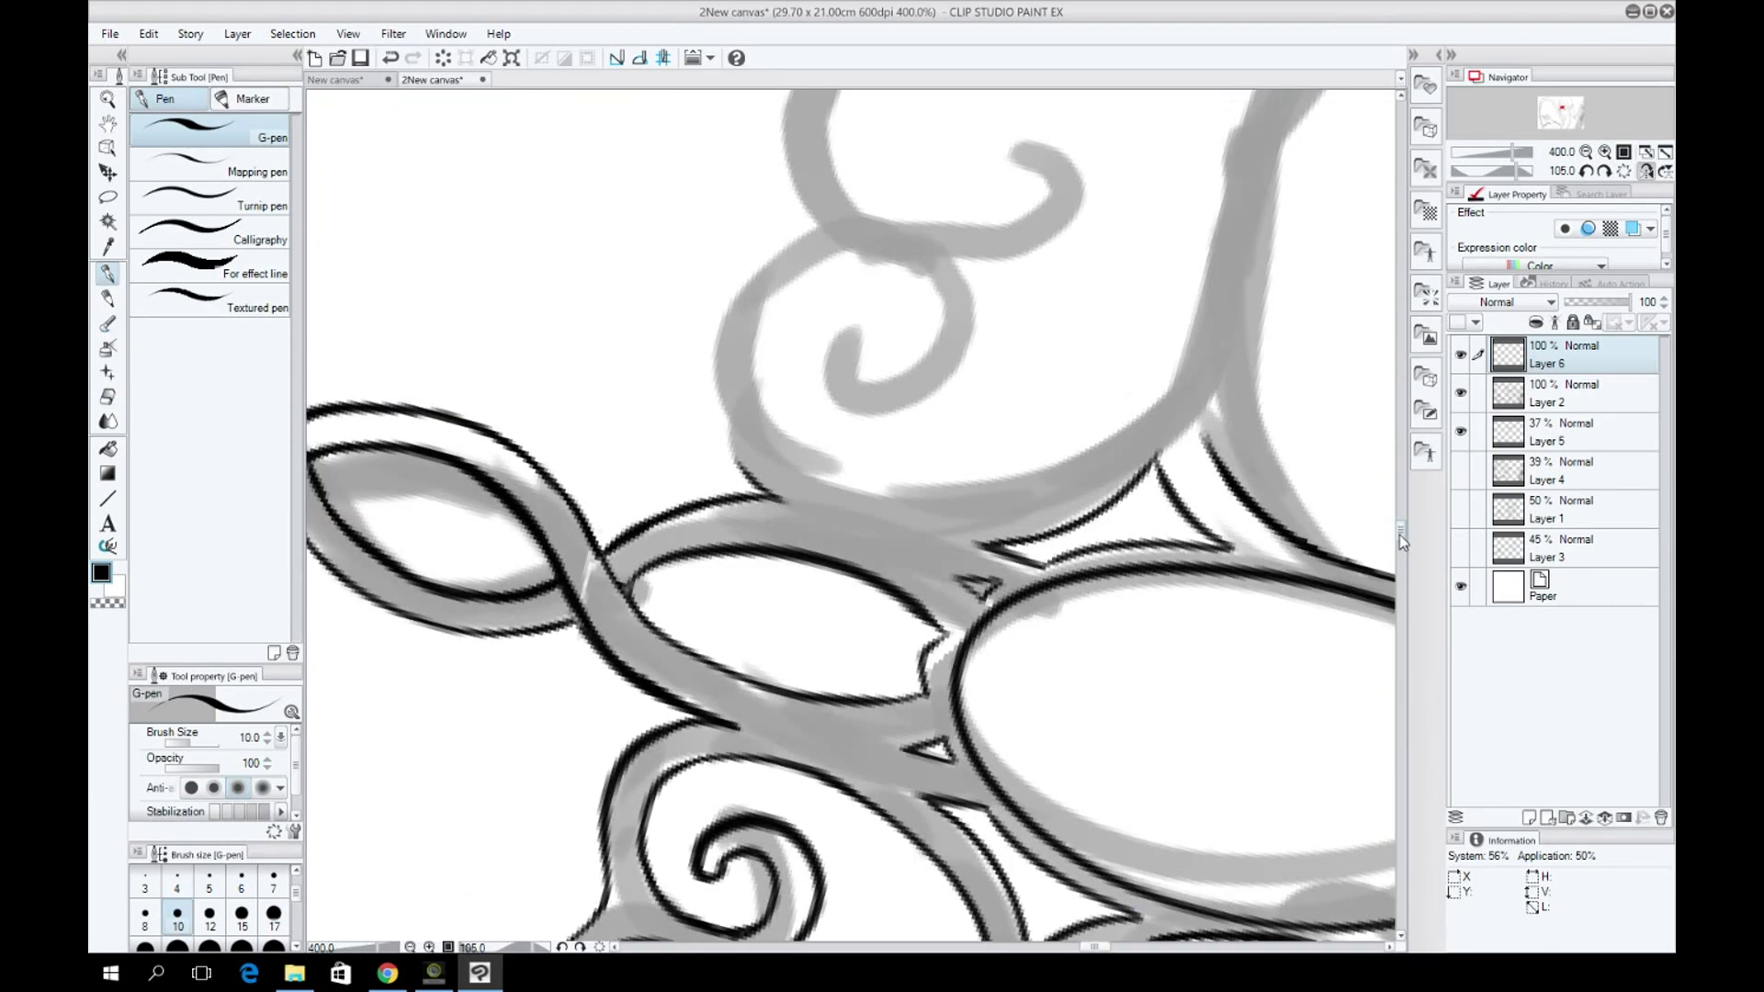
key(v)
scroll(995, 831, right, 2)
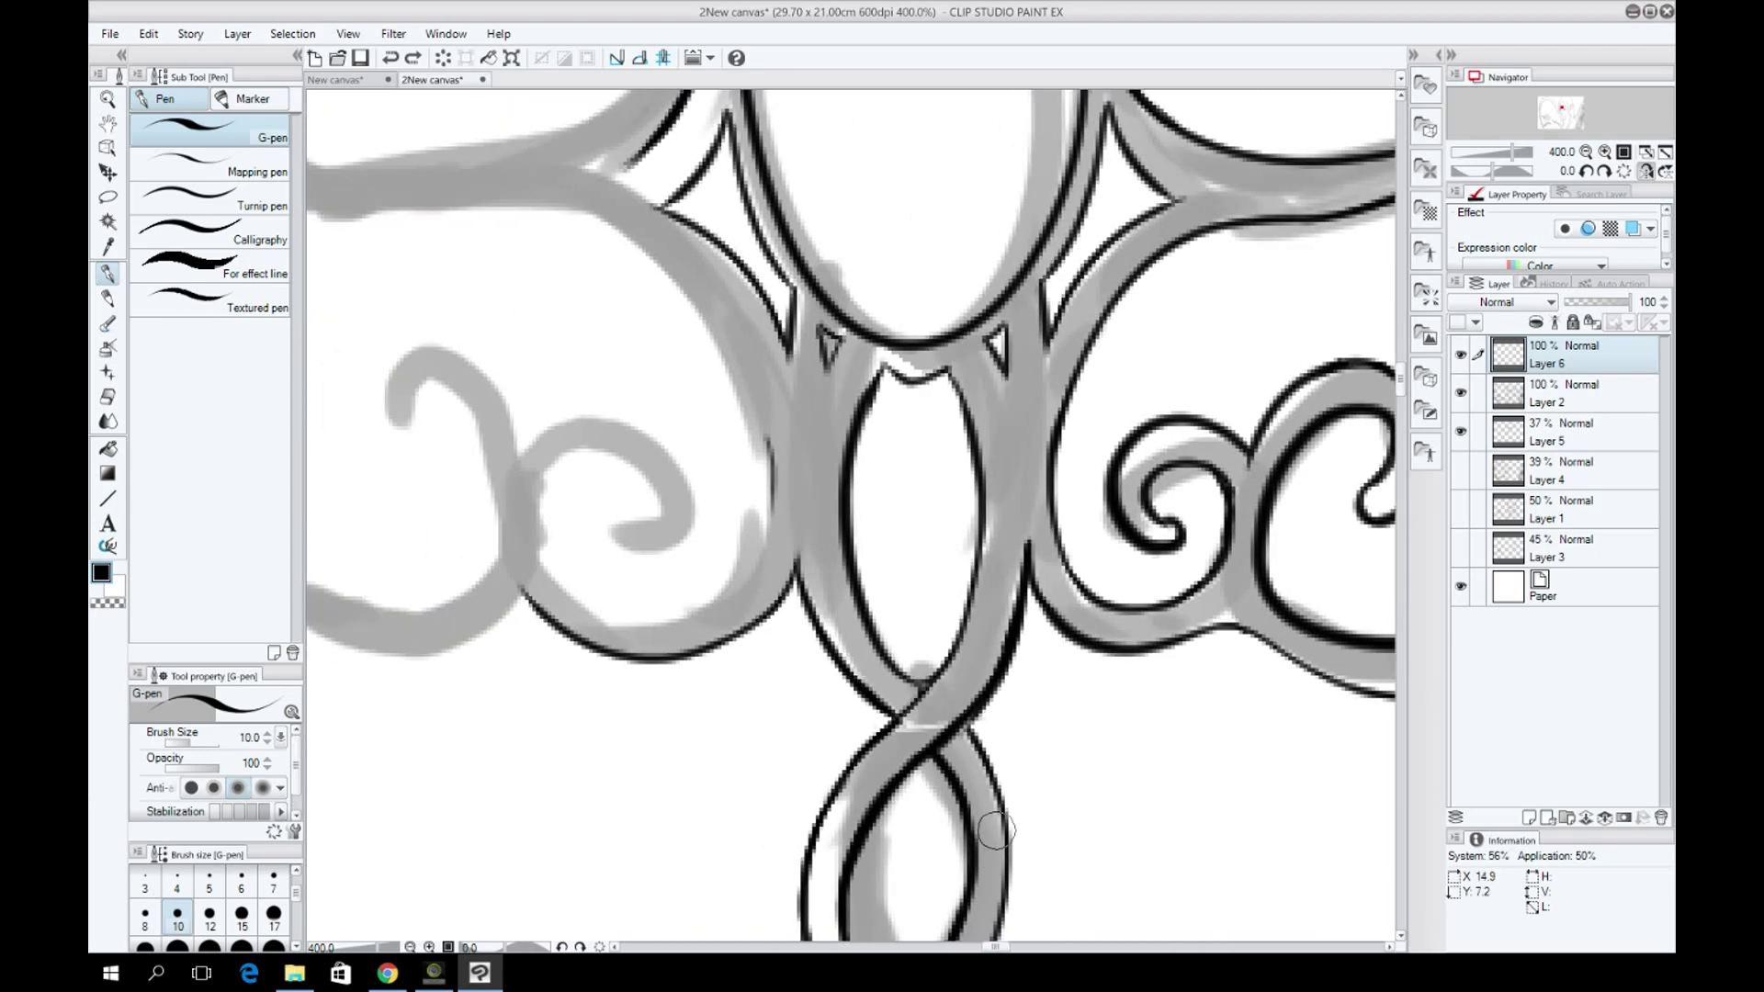
drag(671, 281, 792, 810)
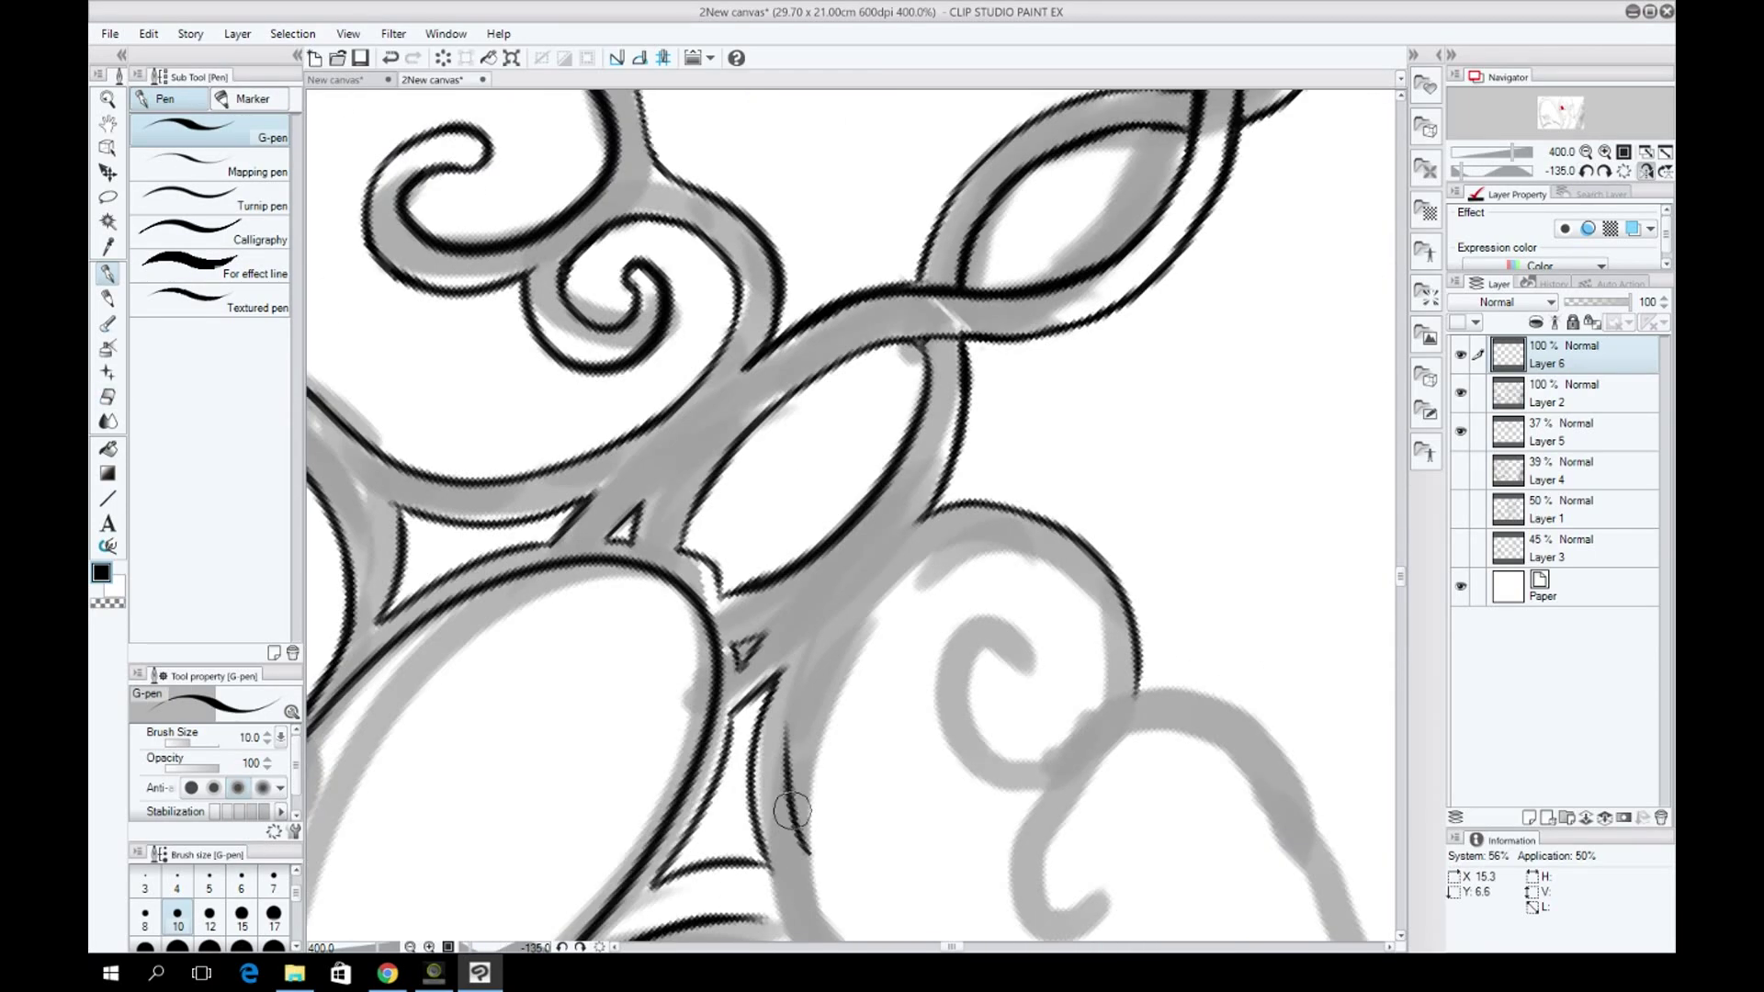
drag(832, 650, 897, 338)
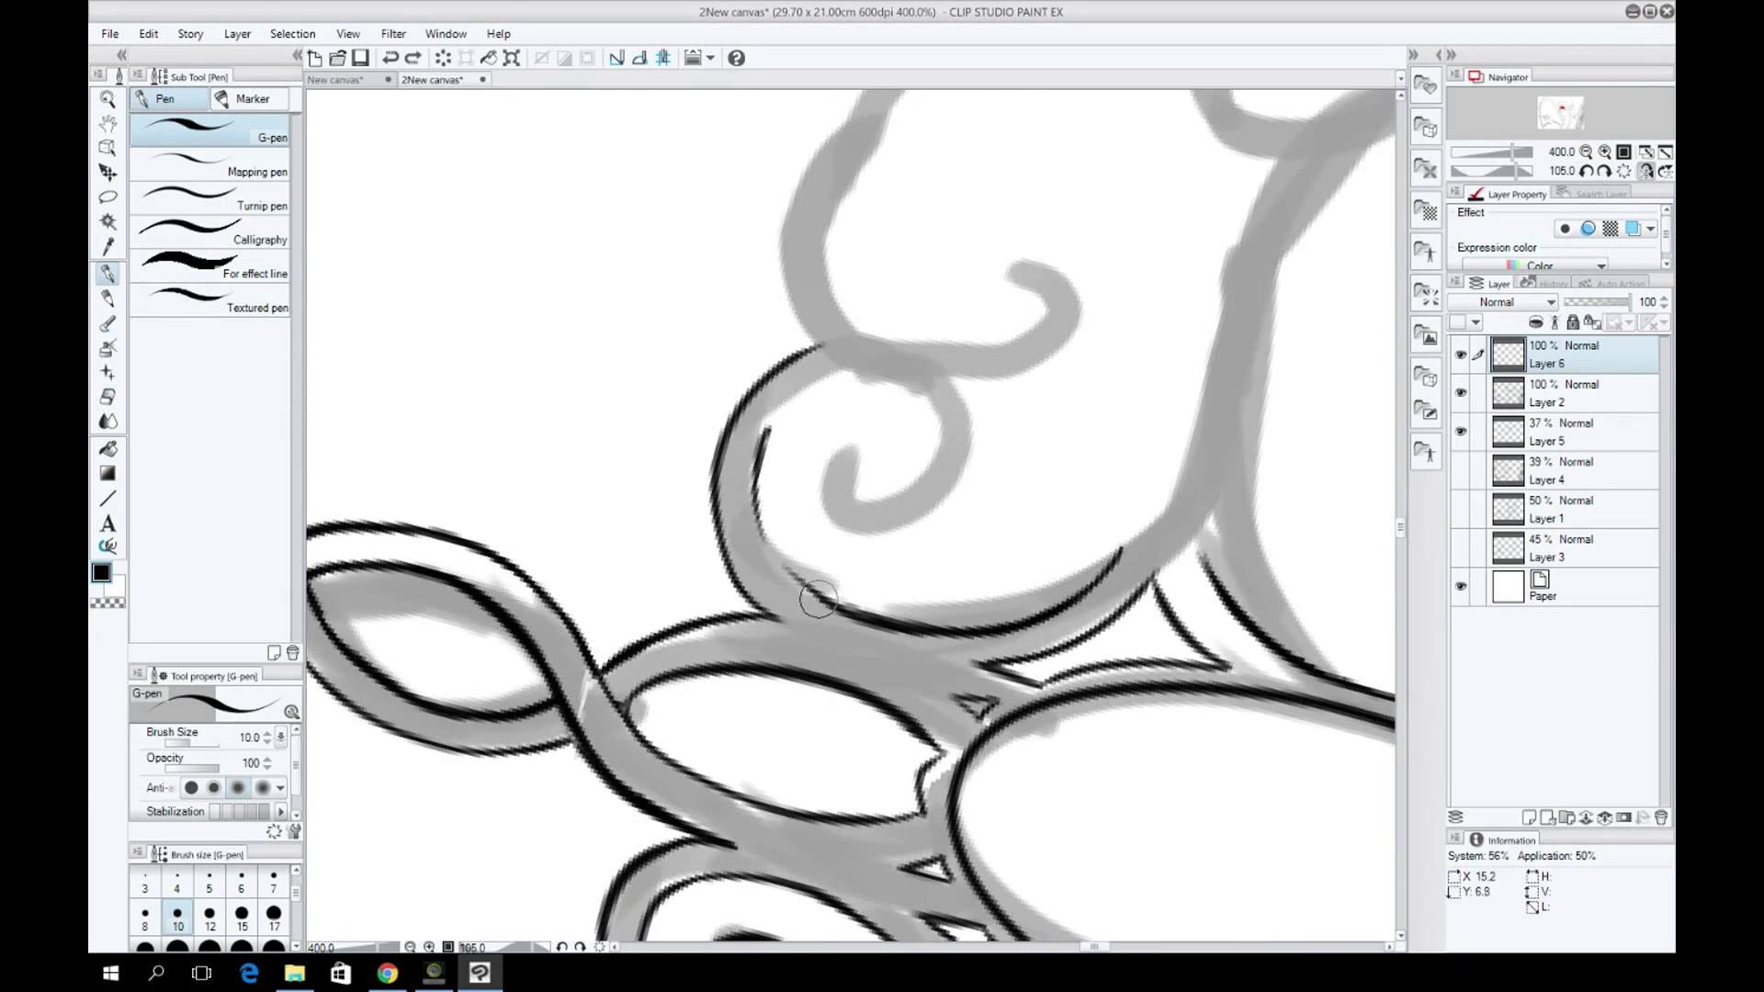
Ink the small spiral curl at the end of the right-hand lower band, tracing its inner and outer edges.
drag(758, 464, 832, 614)
mouse_move(831, 614)
mouse_down()
mouse_move(750, 557)
mouse_move(734, 470)
mouse_move(724, 500)
mouse_move(799, 377)
mouse_up()
mouse_move(799, 376)
mouse_down()
mouse_move(827, 514)
mouse_move(781, 460)
mouse_move(877, 643)
mouse_up()
key(ctrl+z)
drag(878, 643, 850, 537)
key(ctrl+z)
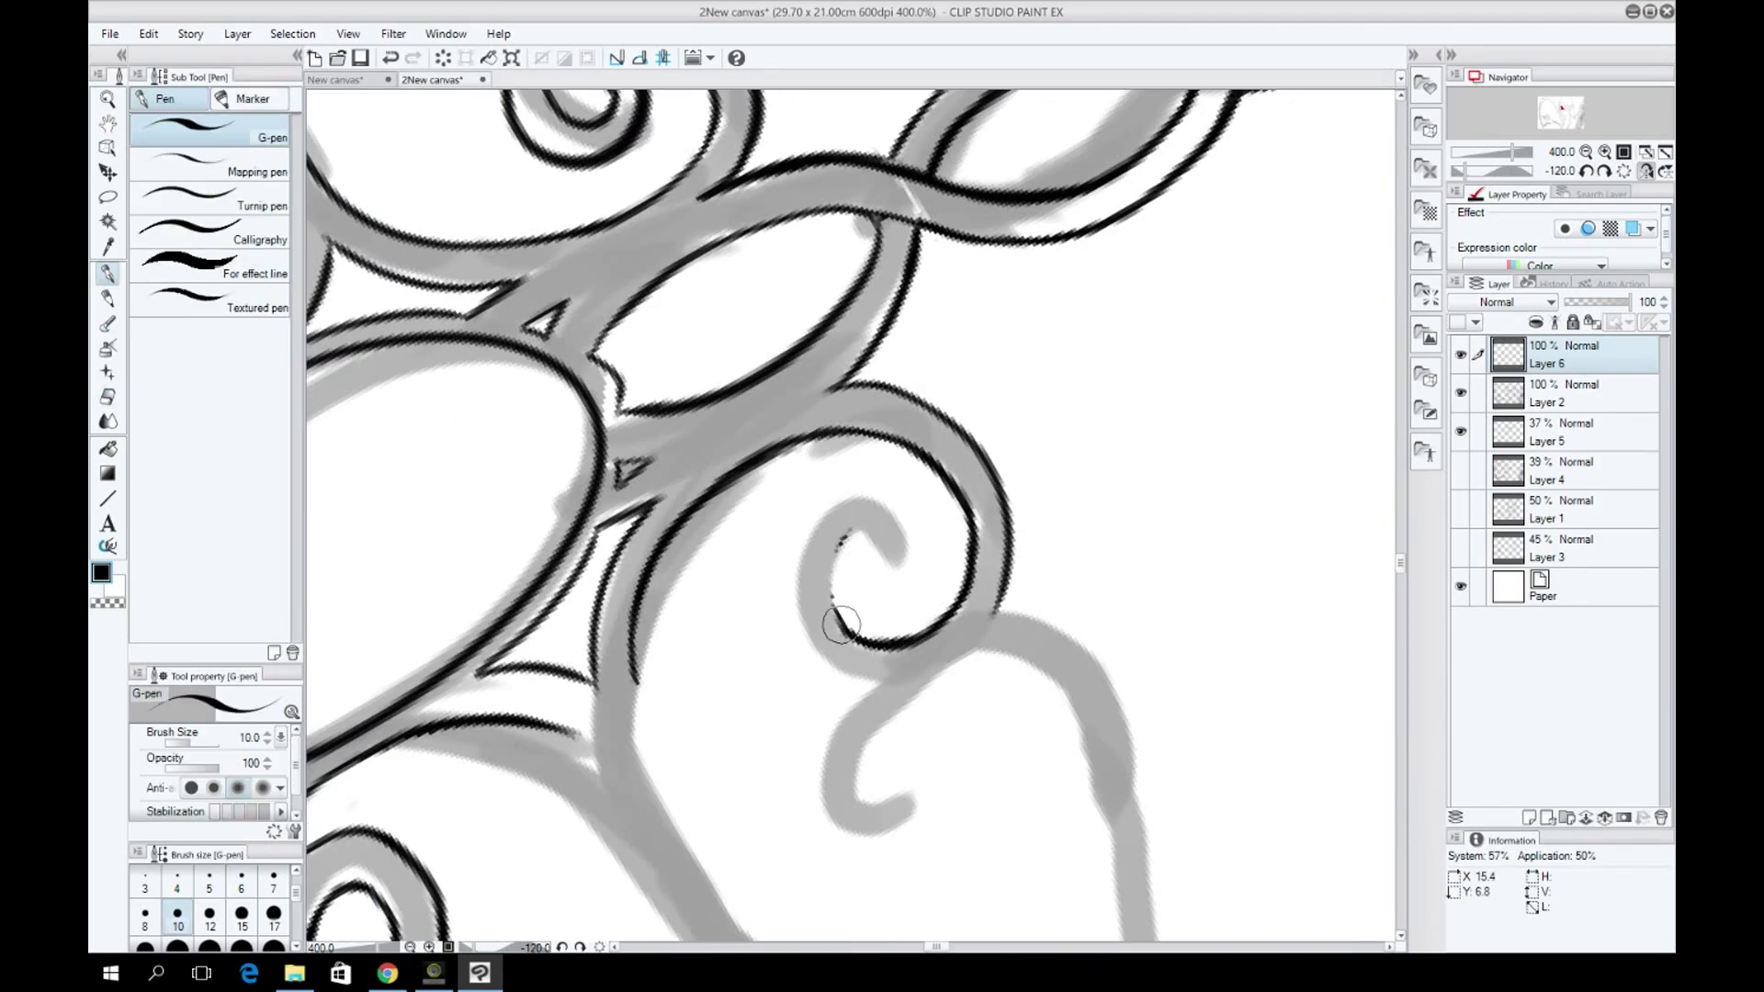
key(ctrl+minus)
key(ctrl+minus)
key(ctrl+minus)
click(1604, 172)
click(1604, 172)
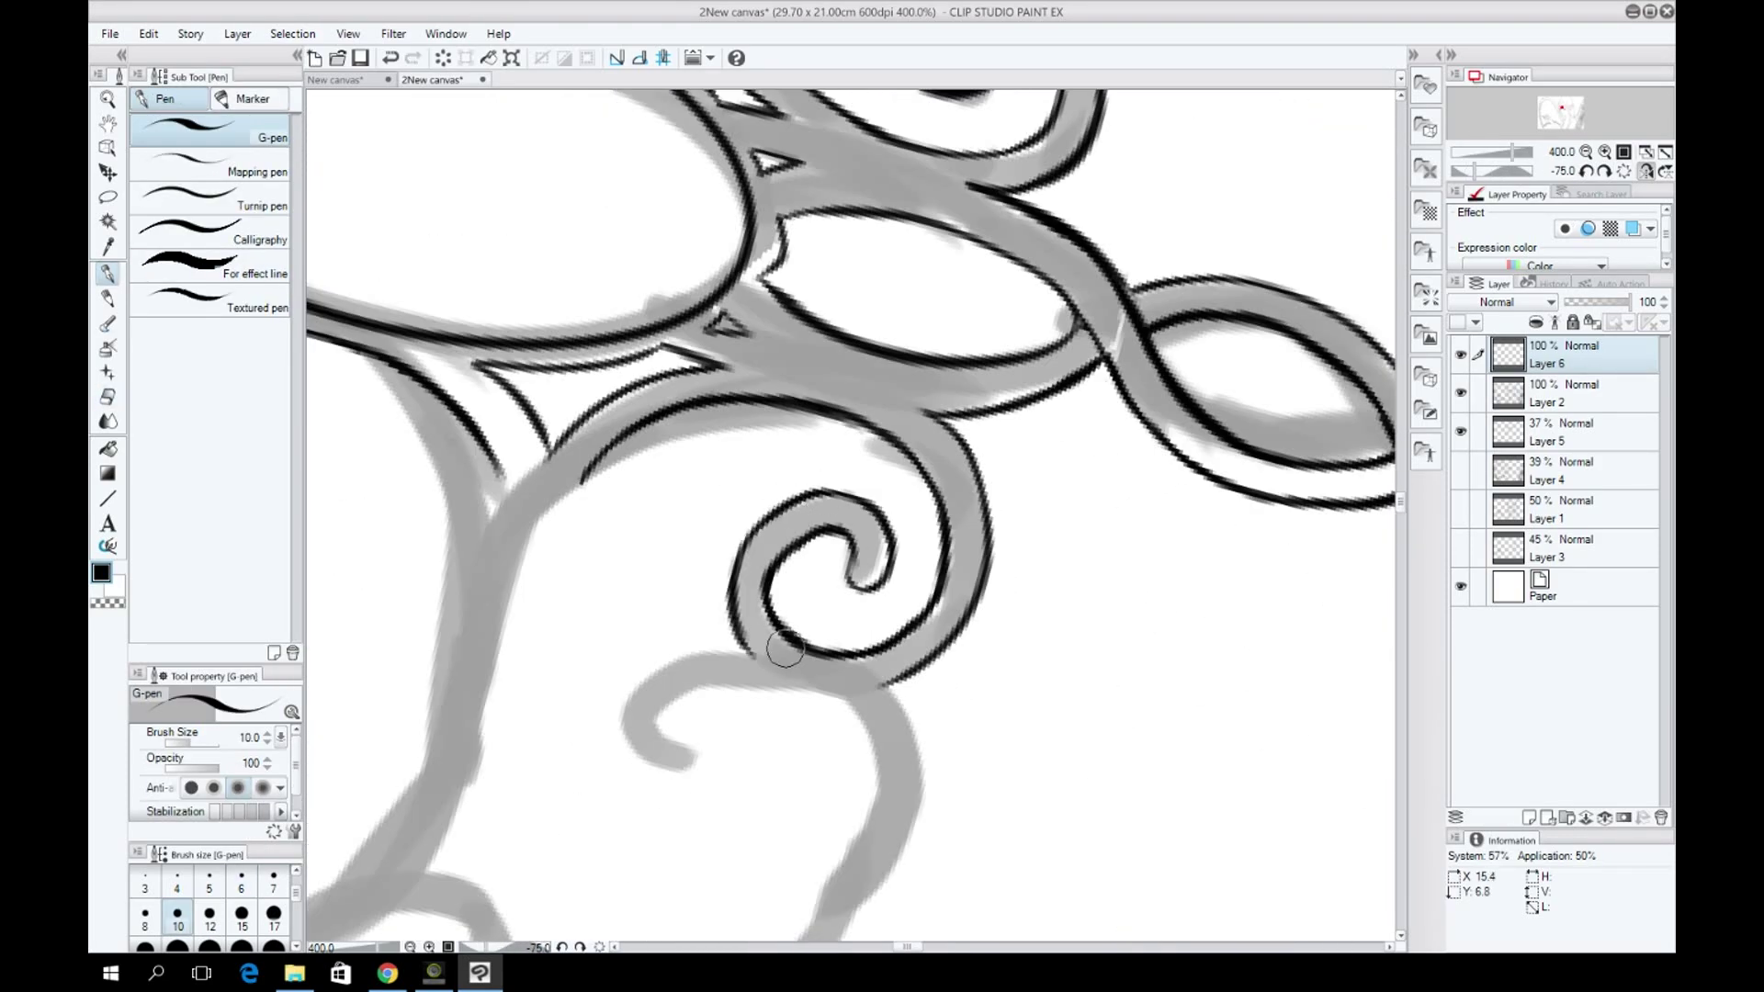
click(1603, 172)
Ink the hooked curl next to the small spiral and the junction where the long lower band starts.
key(ctrl+plus)
key(ctrl+plus)
key(ctrl+plus)
drag(1004, 955, 987, 955)
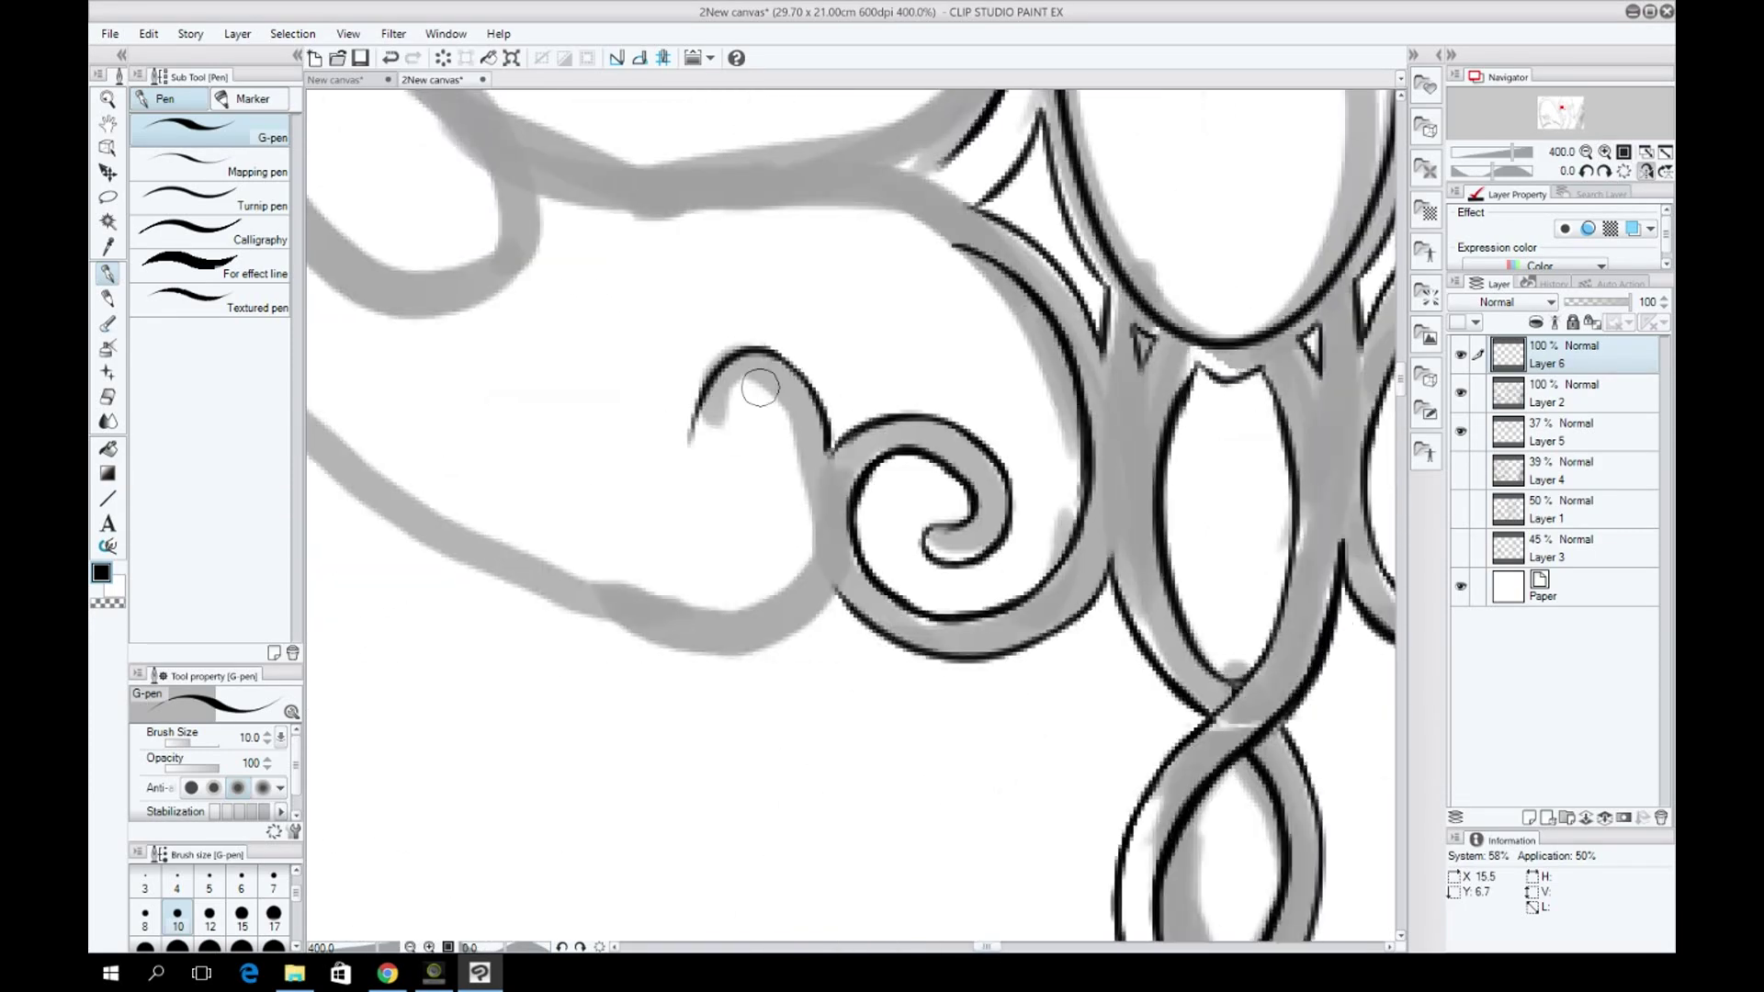
drag(747, 355, 525, 349)
key(h)
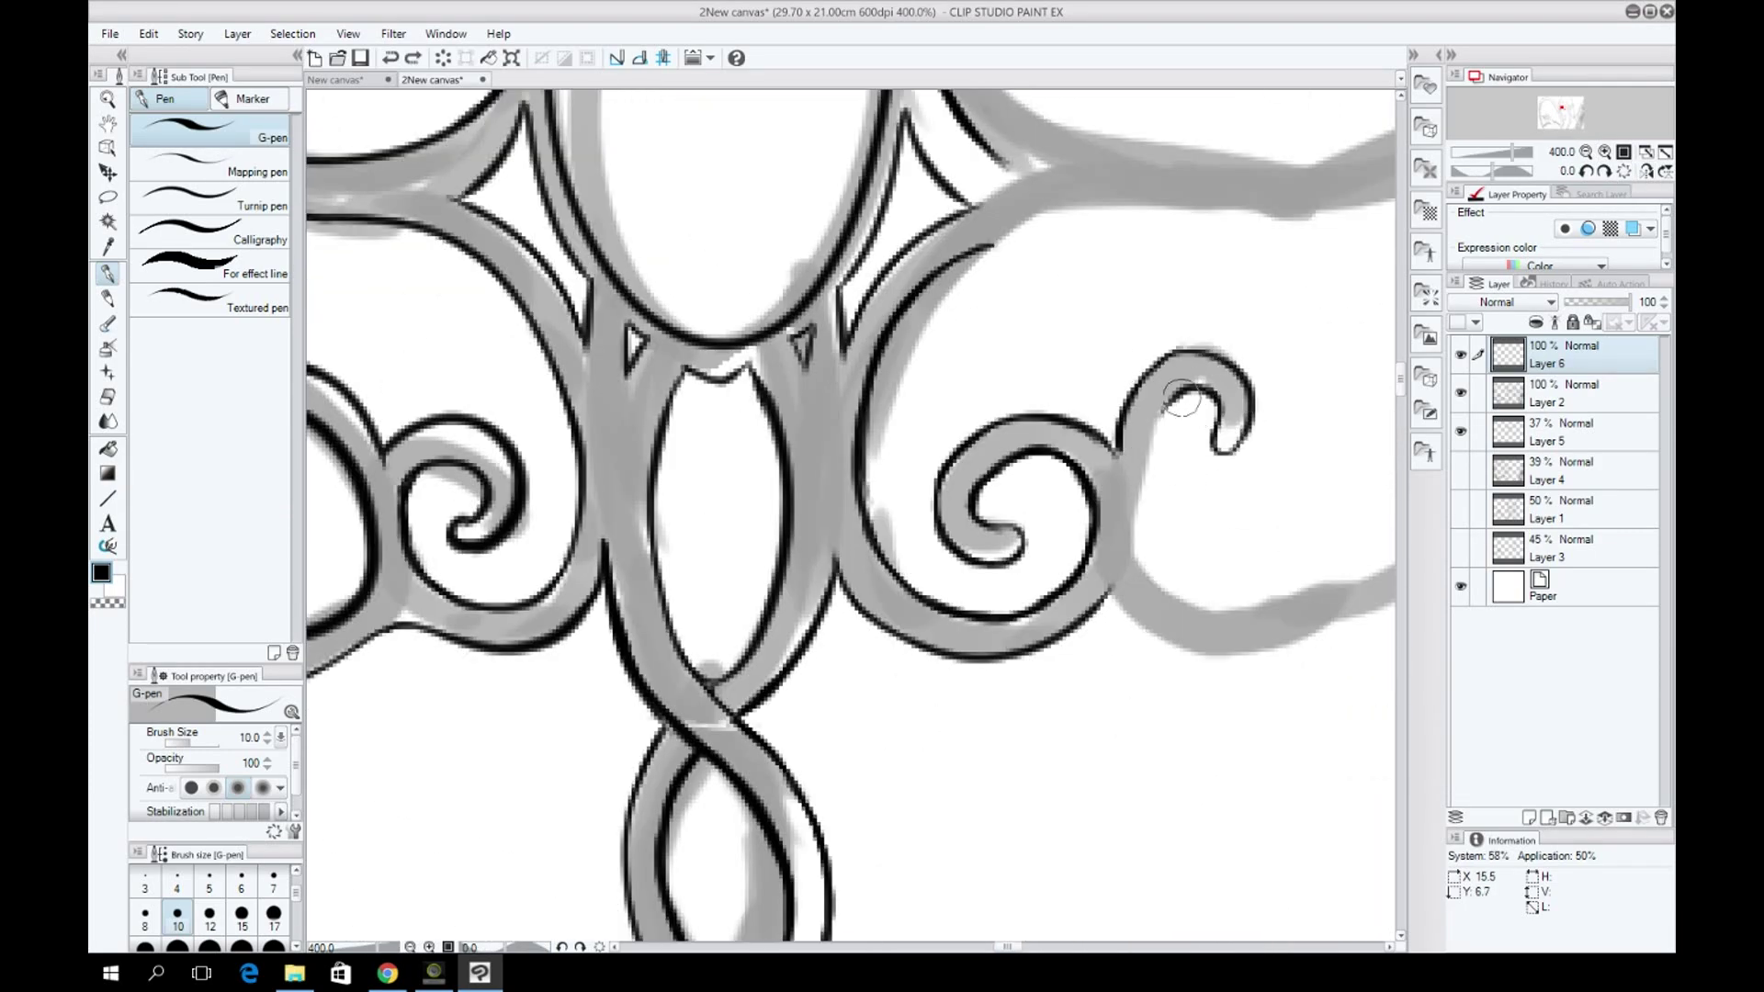
key(ctrl+minus)
key(ctrl+plus)
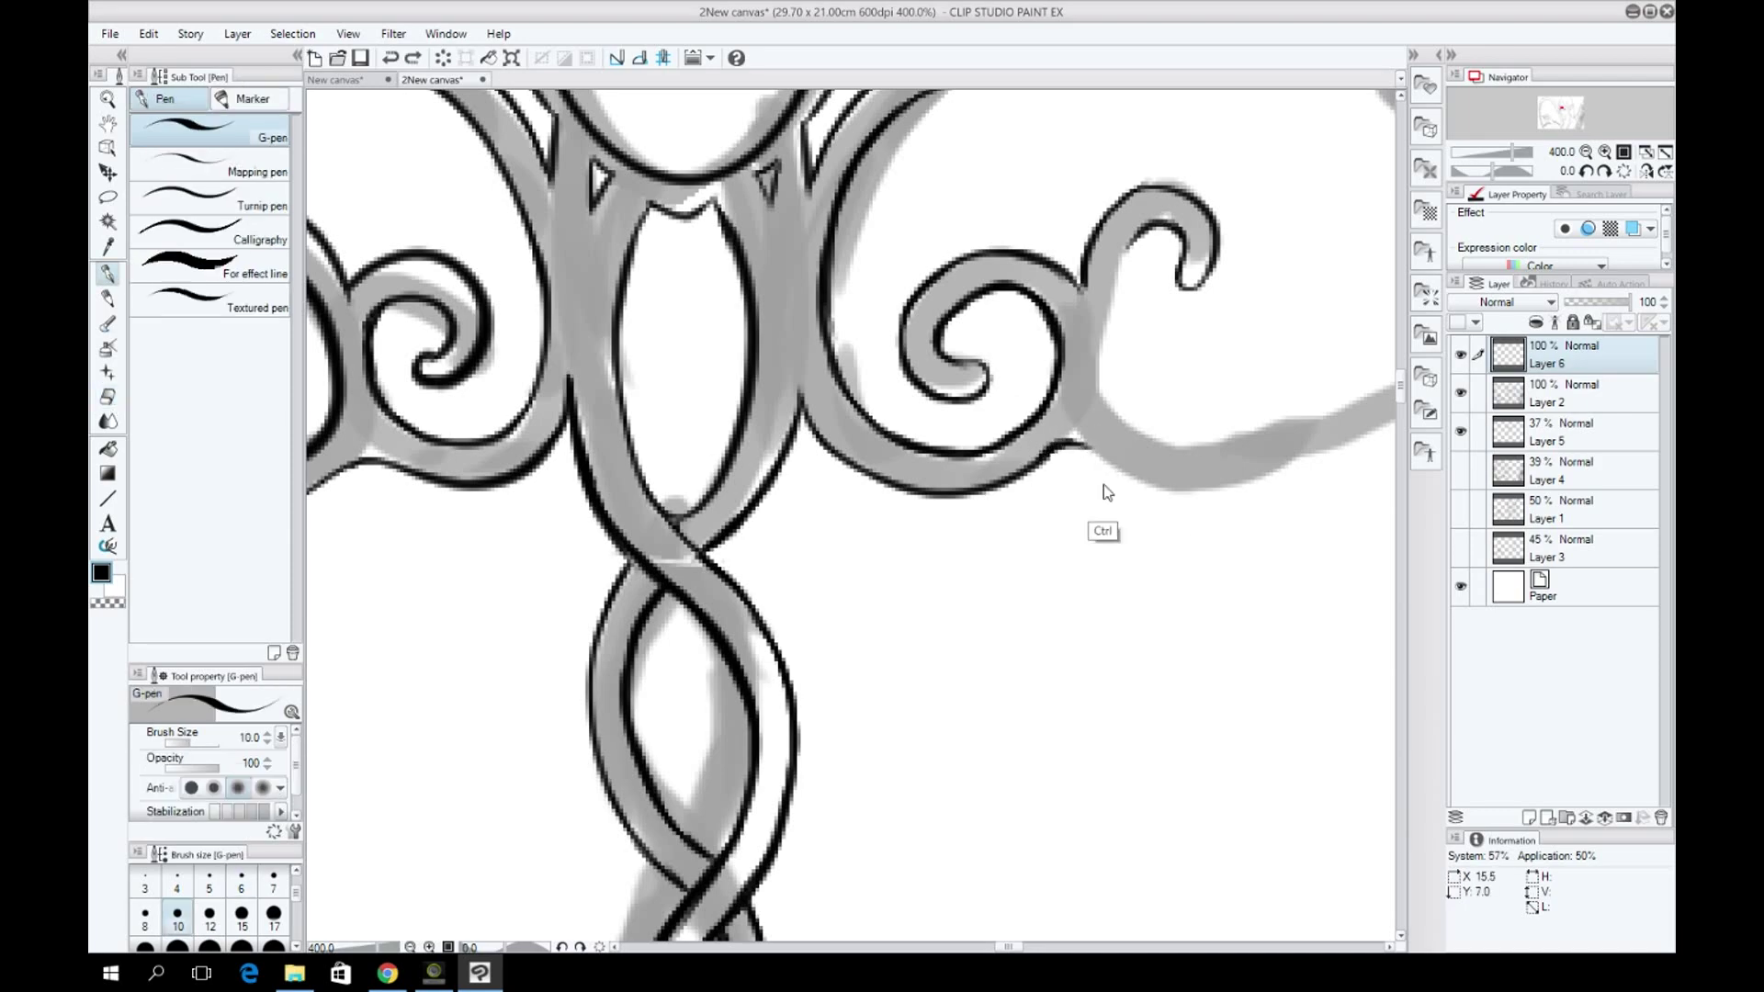
drag(1199, 477, 955, 453)
drag(861, 254, 817, 441)
Copy the inked left side gem to a new layer at 41% opacity and position it over the right side gem's sketch.
key(minus)
key(minus)
key(minus)
key(minus)
key(minus)
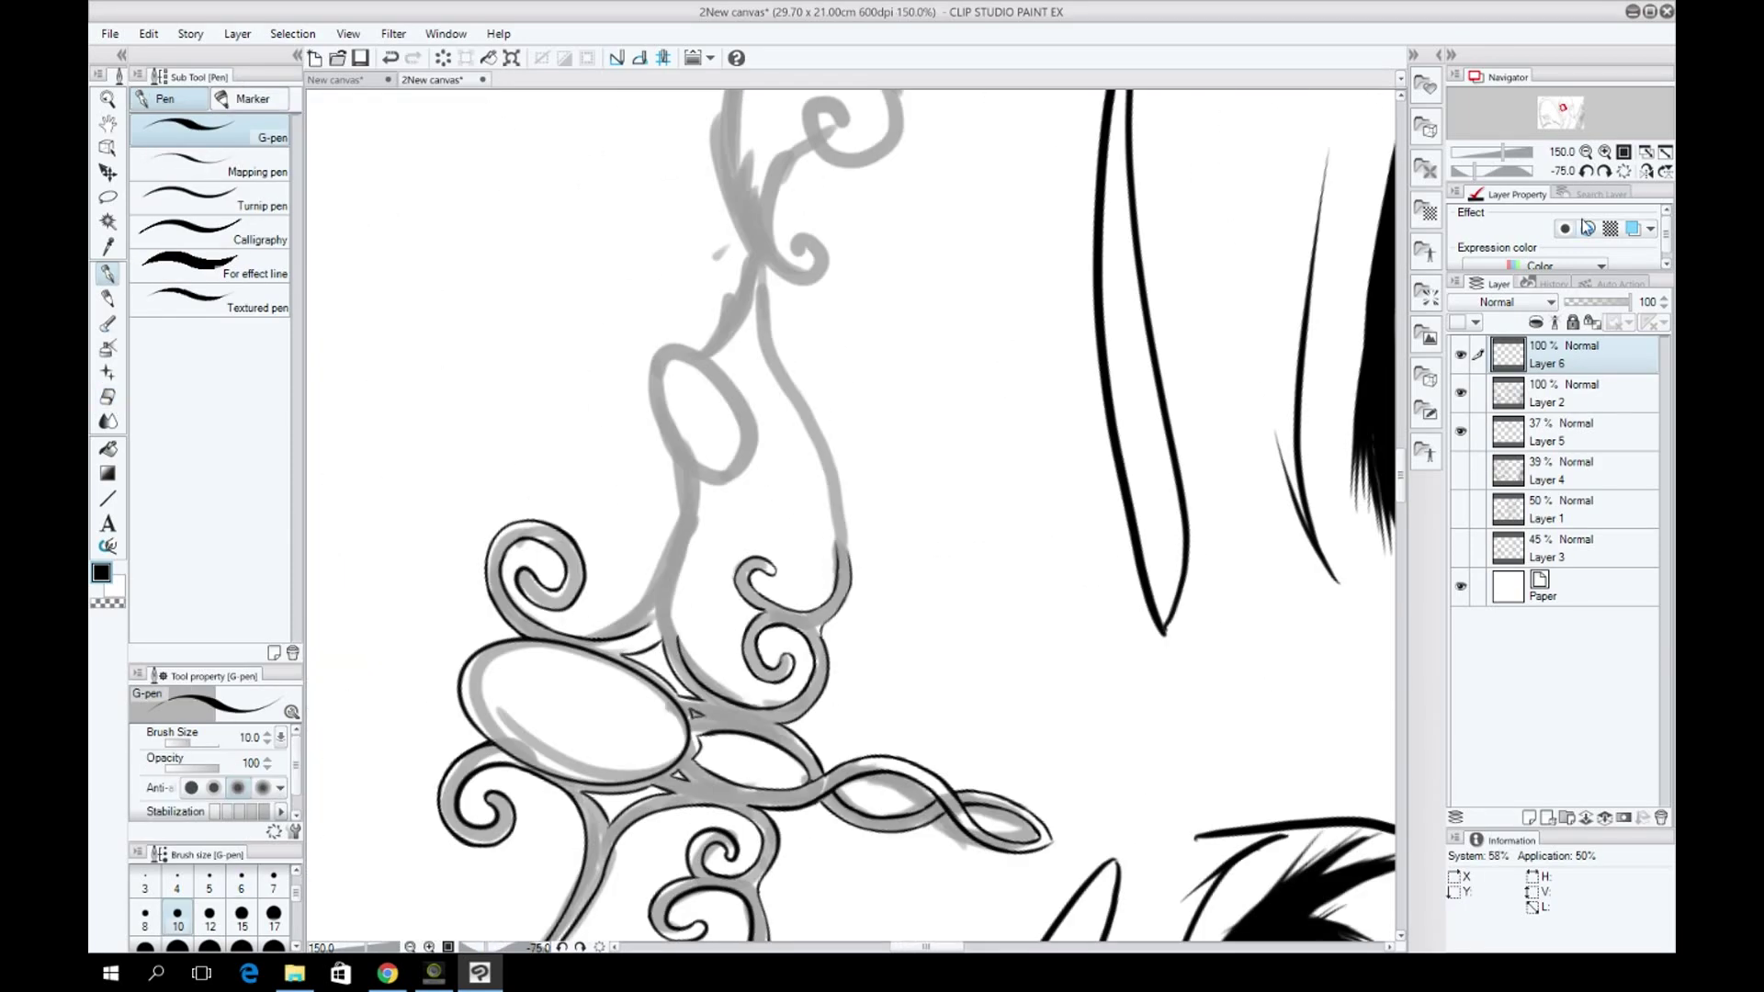
key(ctrl+minus)
key(ctrl+plus)
key(m)
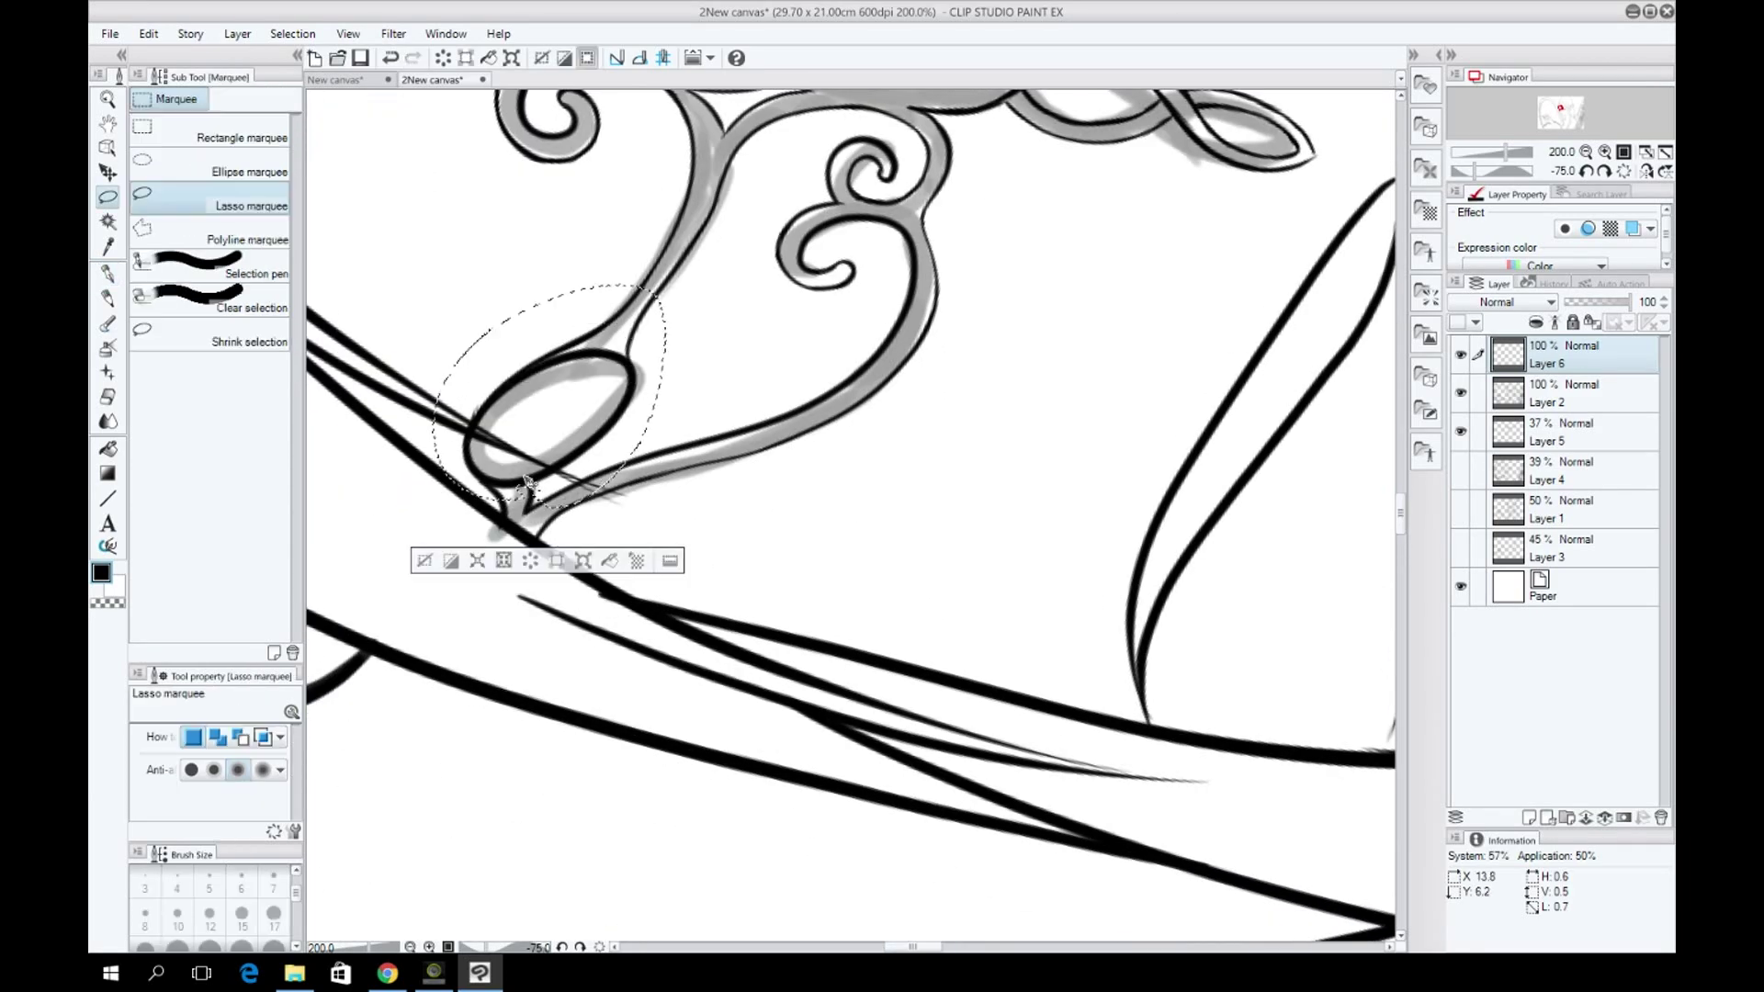
key(ctrl+c)
key(ctrl+v)
key(ctrl+t)
key(ctrl+minus)
drag(1249, 597, 1203, 551)
key(Return)
Ink the right side gem on Layer 6 following the faded copy, with the upper band's top edge joining it to the center.
click(1580, 395)
key(p)
key(ctrl+plus)
key(ctrl+plus)
key(ctrl+plus)
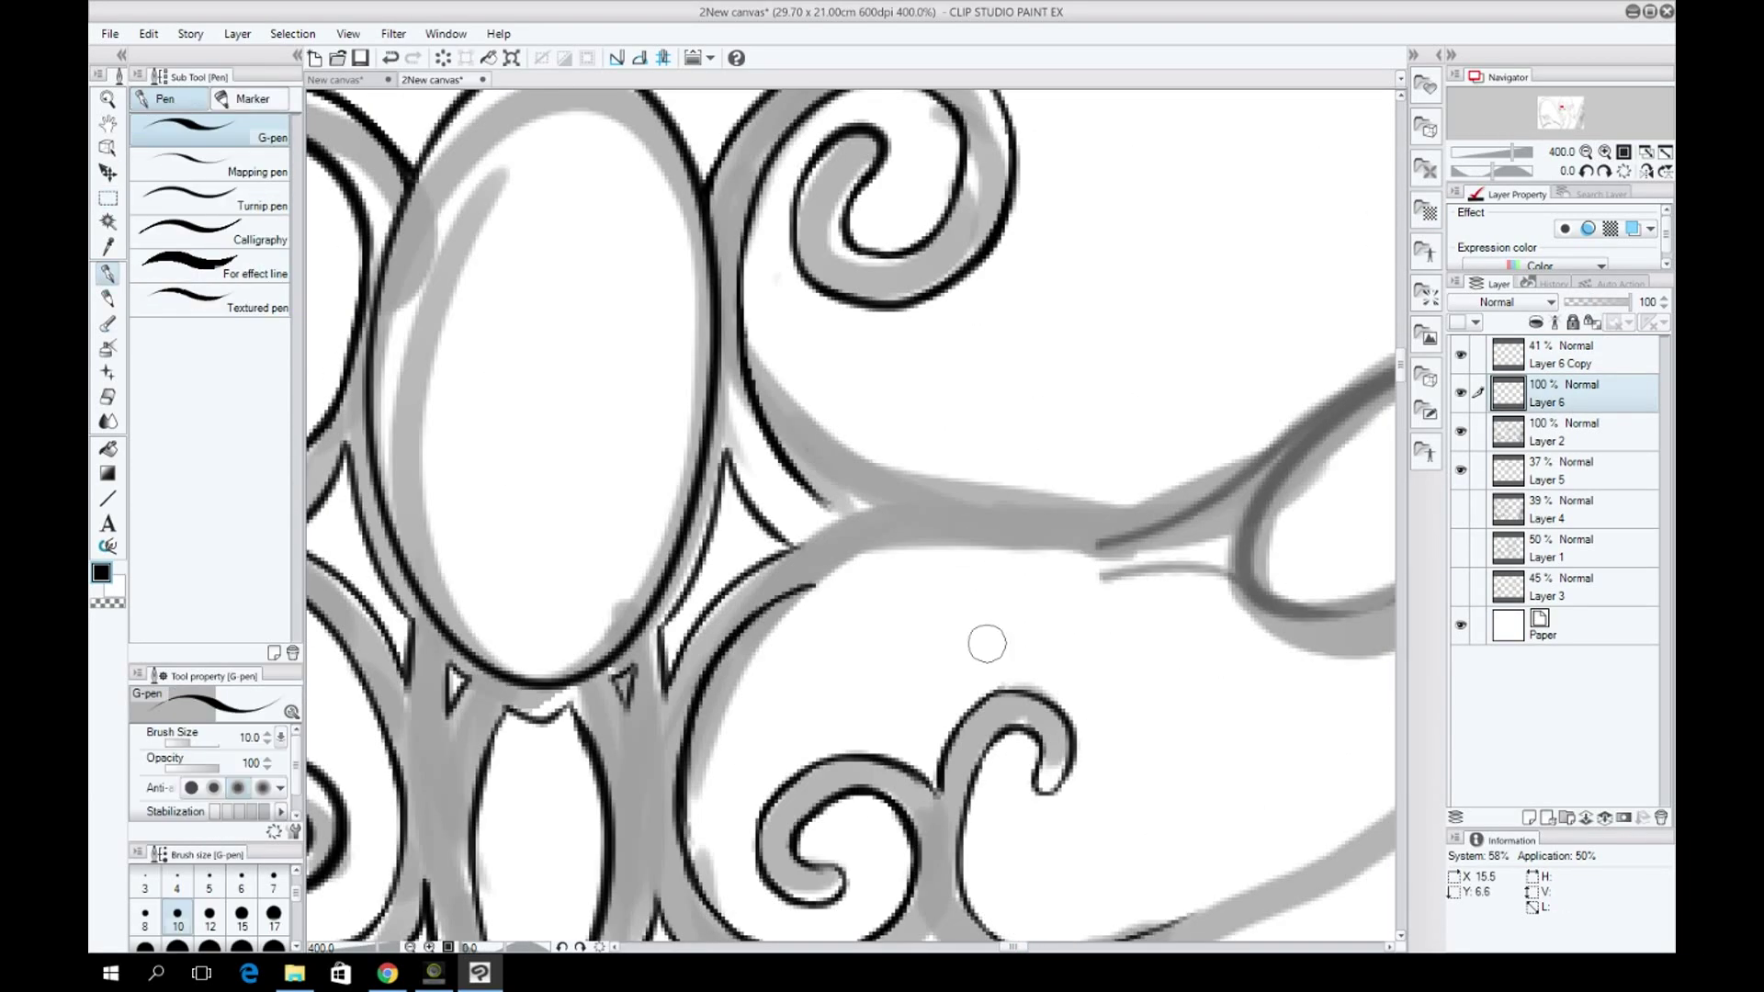
key(minus)
key(minus)
key(minus)
key(minus)
key(minus)
drag(841, 613, 726, 914)
scroll(888, 341, down, 3)
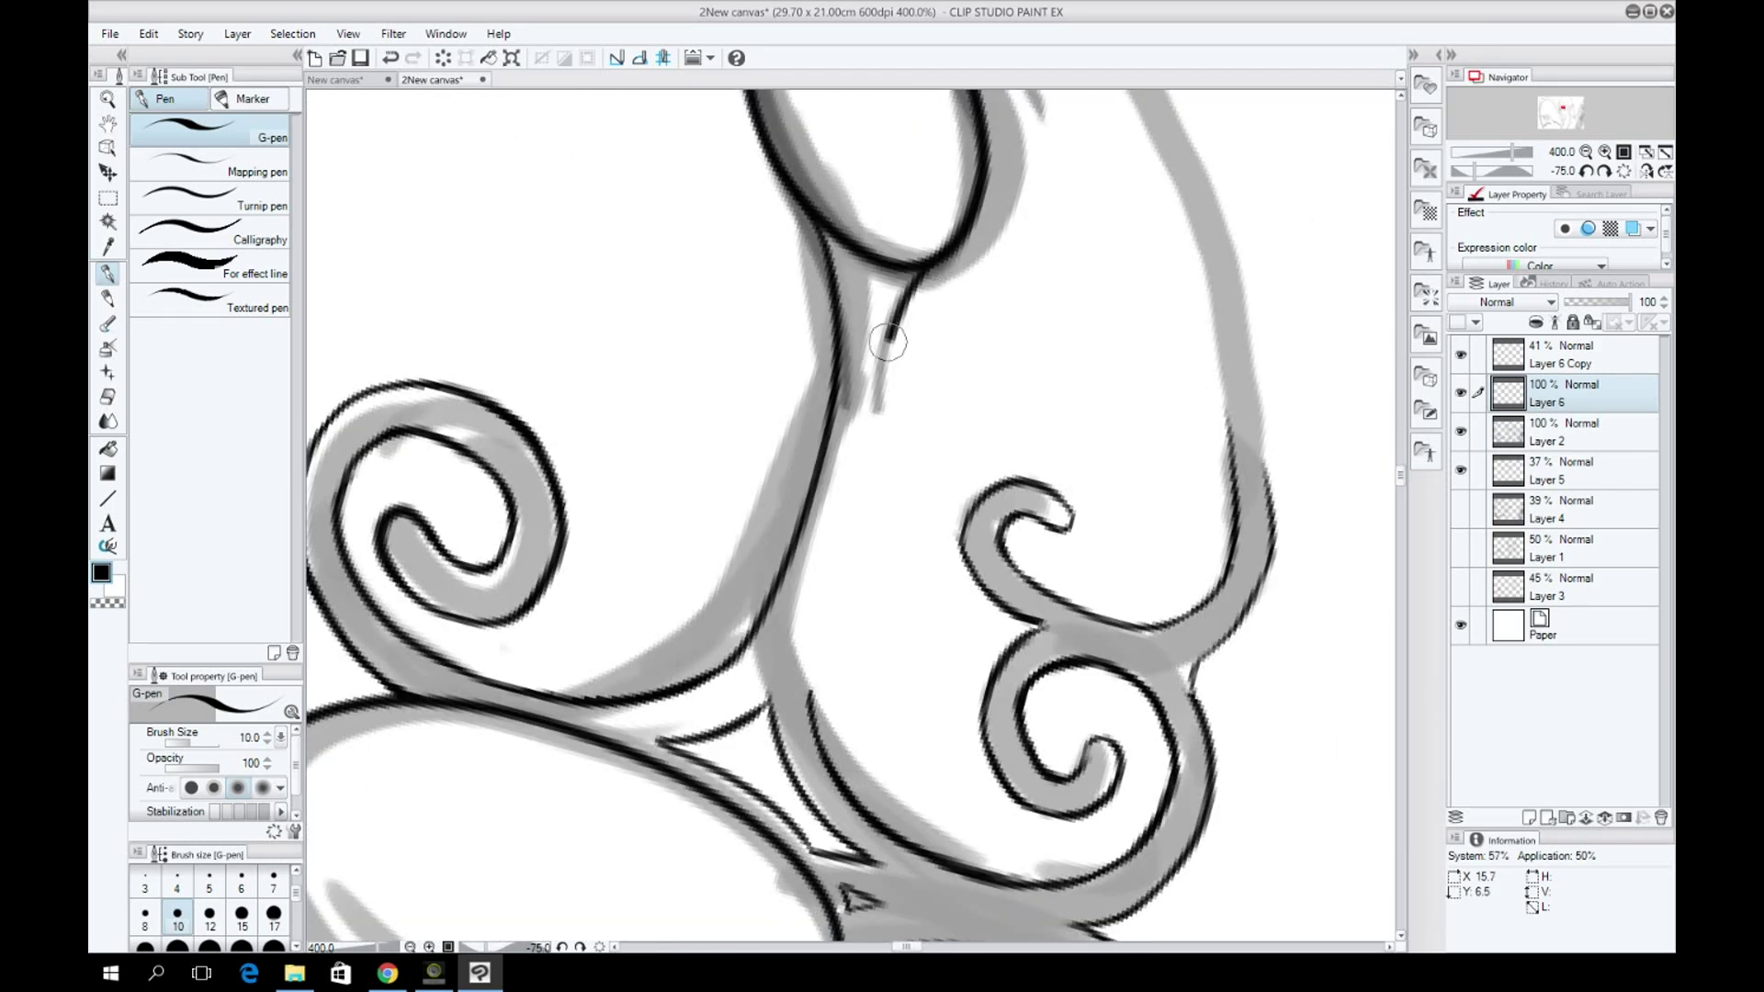
Ink the upper band's lower edge up to the right side gem and the upper edge of the long lower band.
key(ctrl+minus)
key(ctrl+minus)
key(ctrl+plus)
key(ctrl+plus)
mouse_move(1279, 472)
mouse_down()
mouse_move(905, 709)
mouse_move(798, 817)
mouse_up()
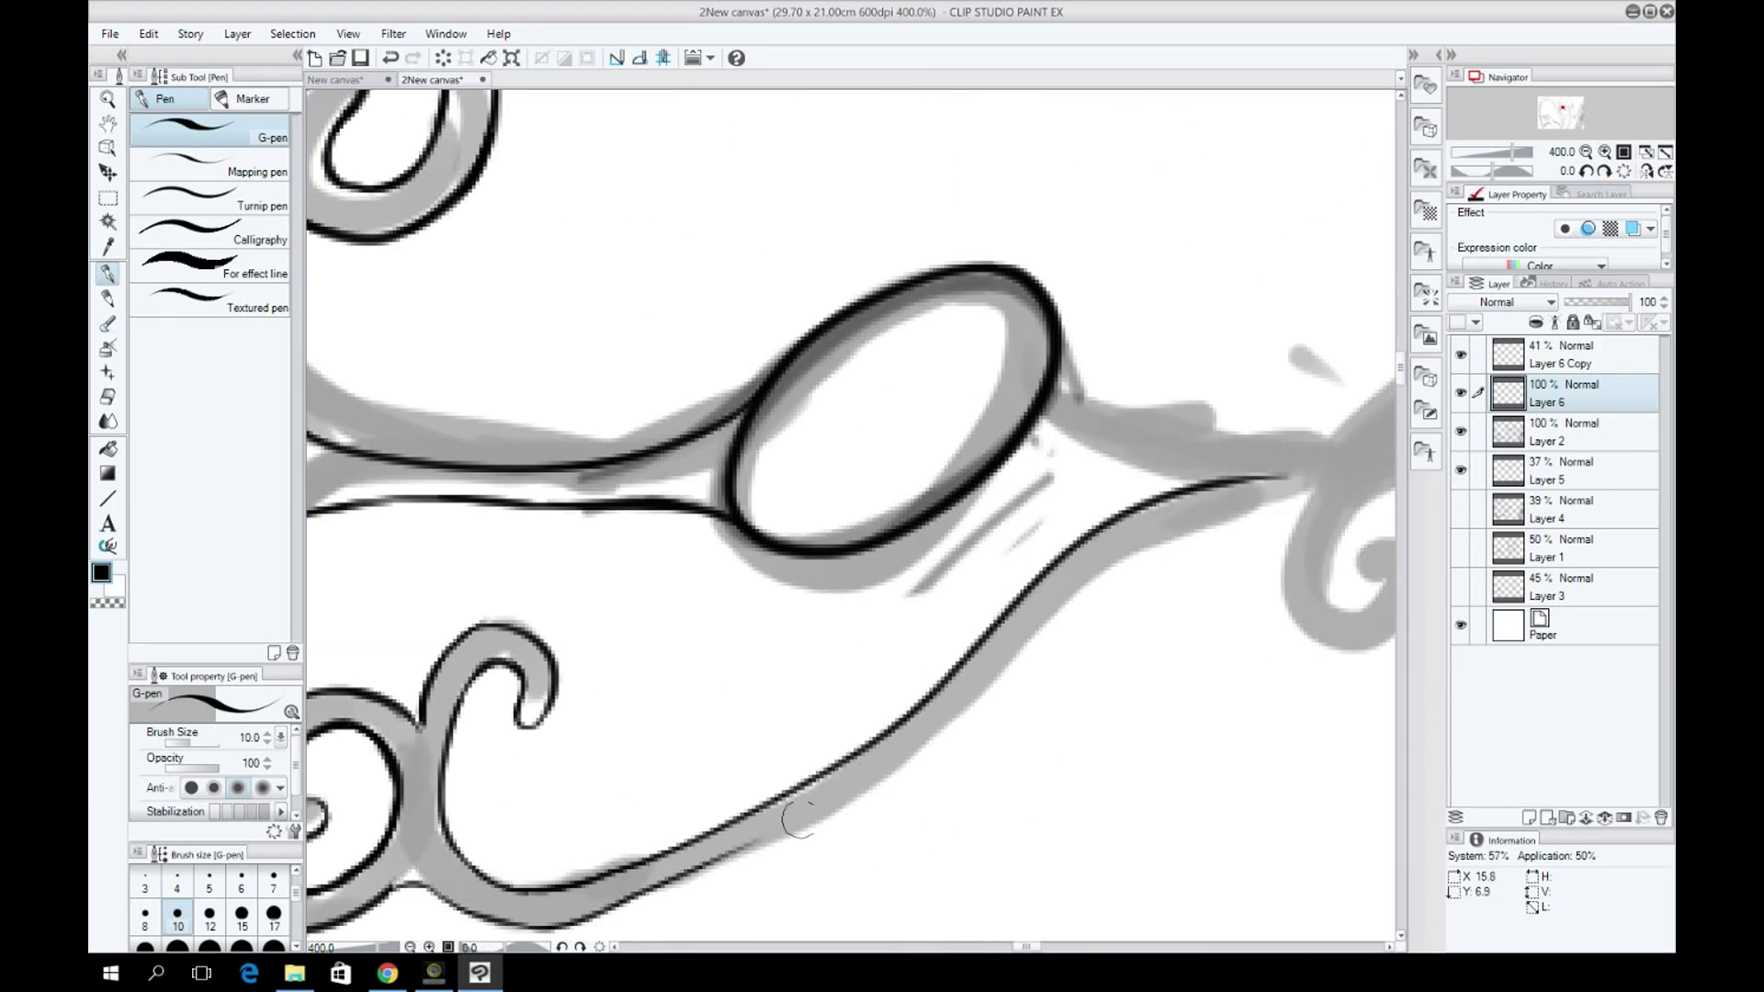
Ink the lower edge of the long lower band from the hooked curl to its far end past the gem.
scroll(1125, 563, down, 2)
drag(574, 762, 1049, 446)
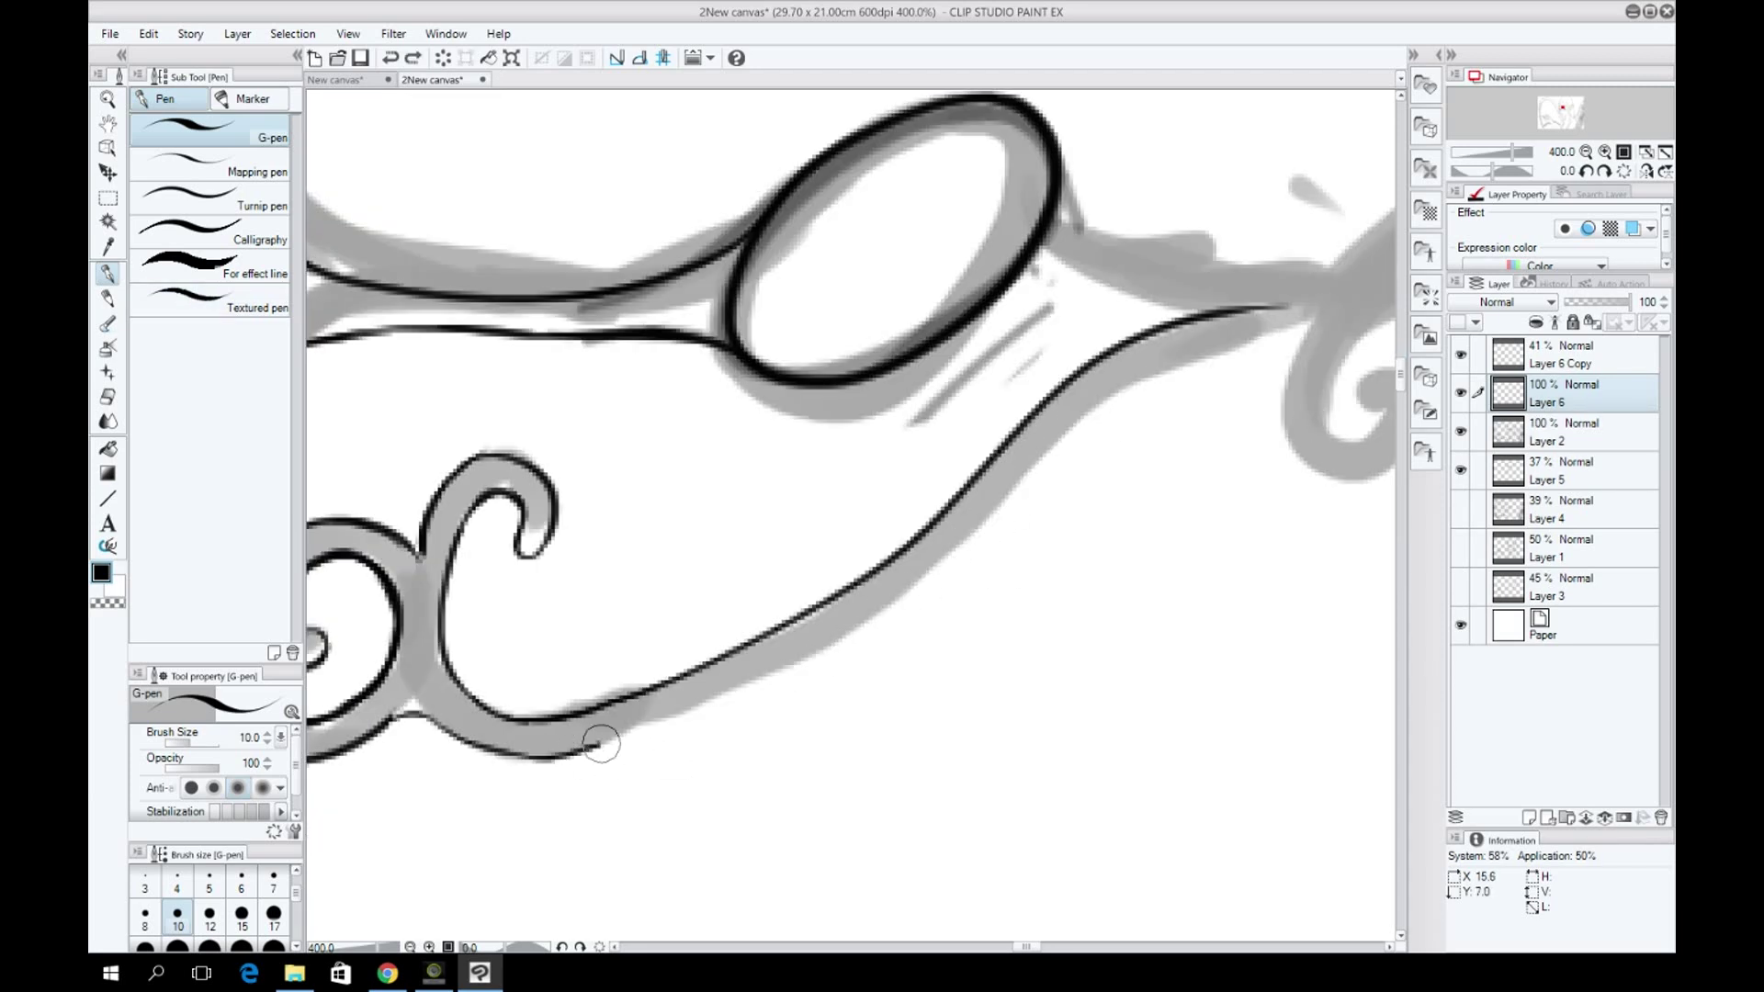
click(386, 973)
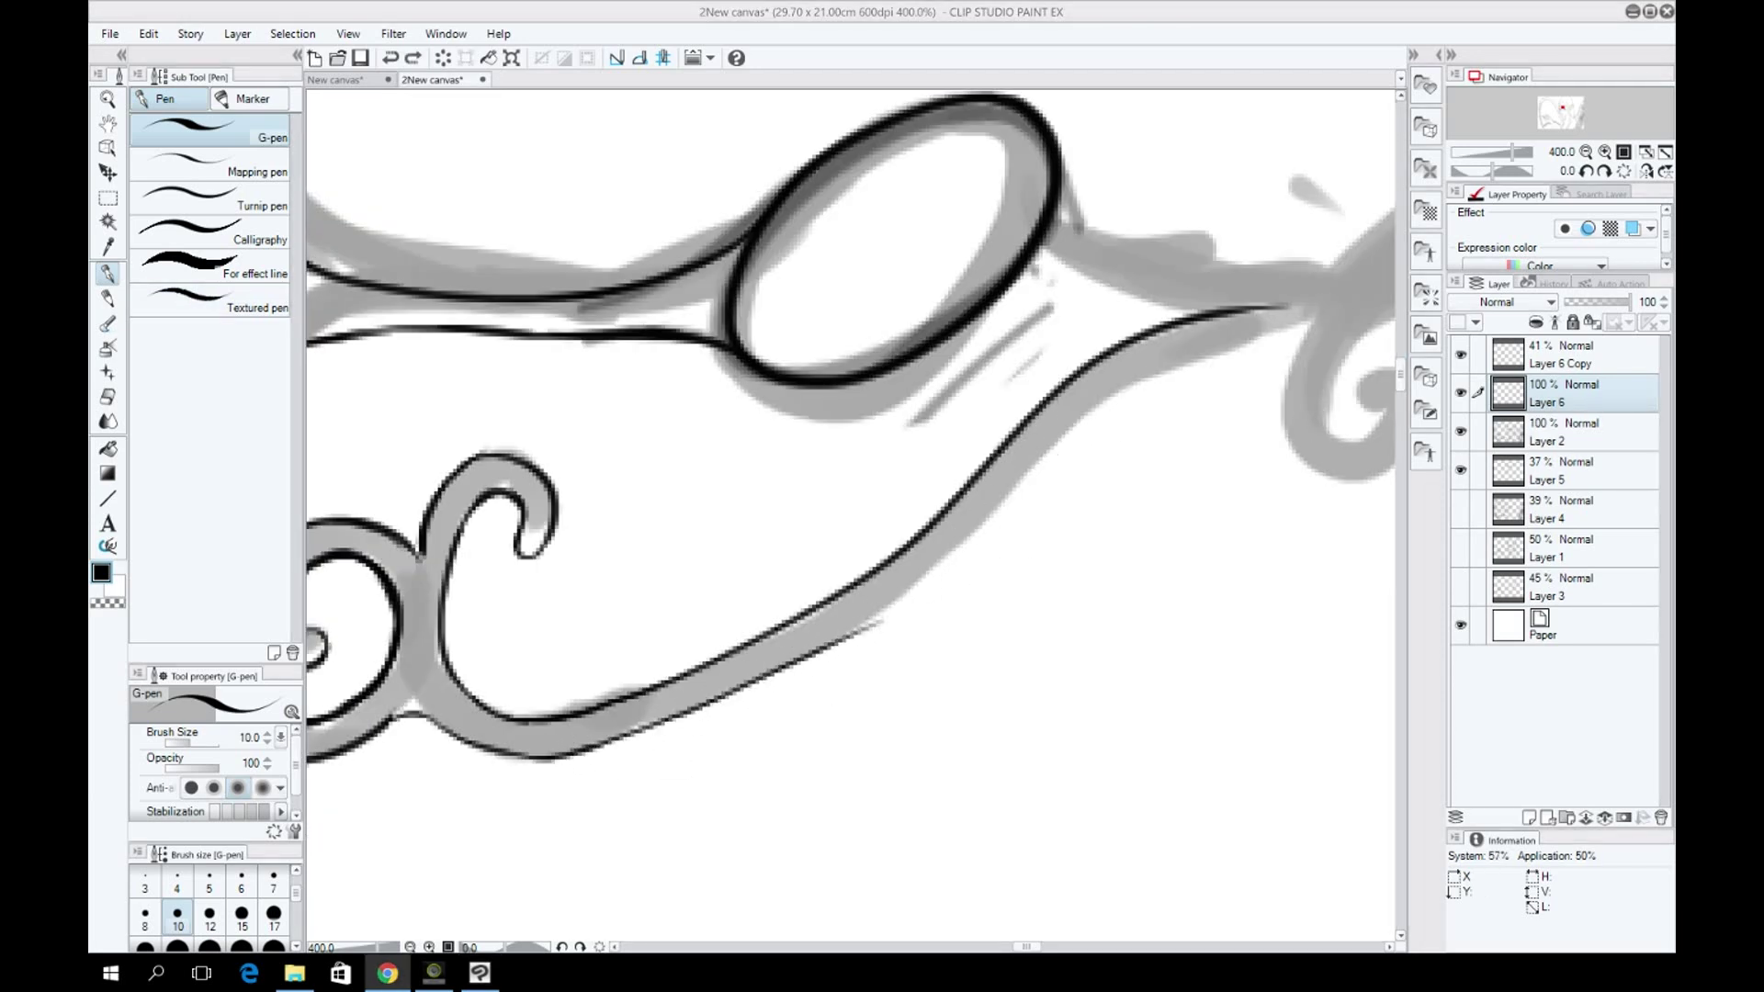
click(849, 636)
key(ctrl+z)
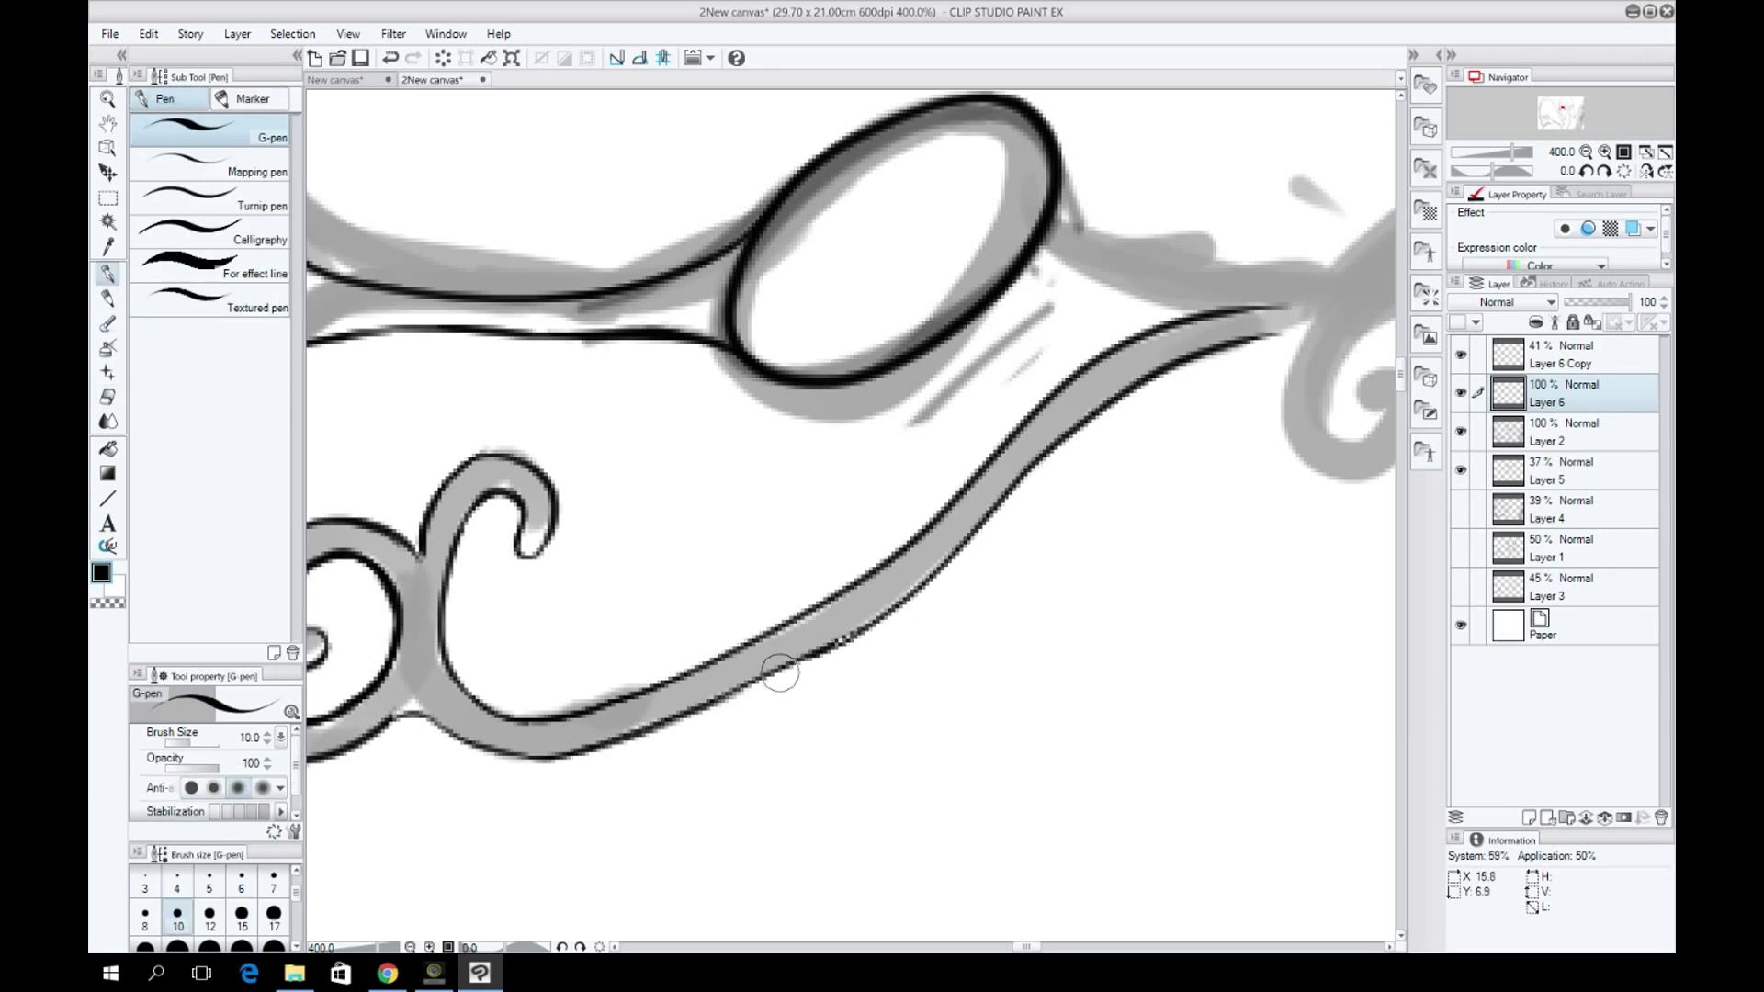
Ink the small curl where the bands meet beyond the right side gem, and the arched outer edge of the leaf shape.
drag(1332, 413, 946, 413)
drag(911, 333, 989, 467)
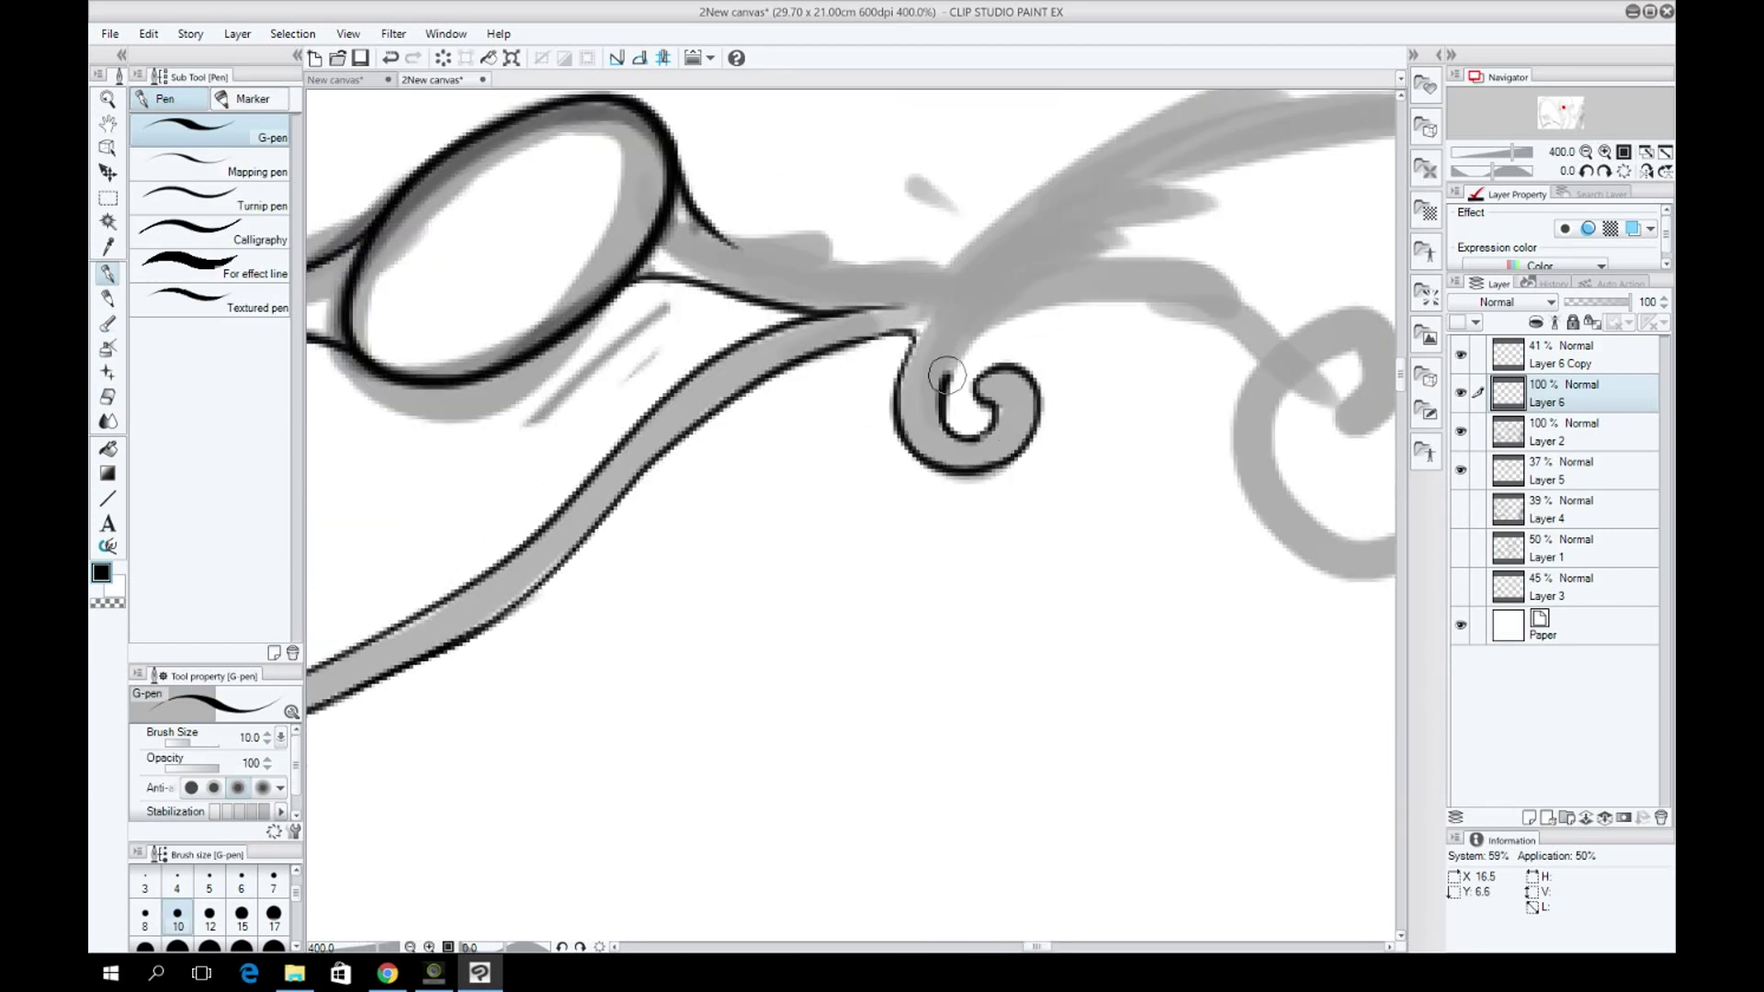
key(minus)
key(minus)
key(minus)
key(minus)
key(minus)
key(minus)
key(minus)
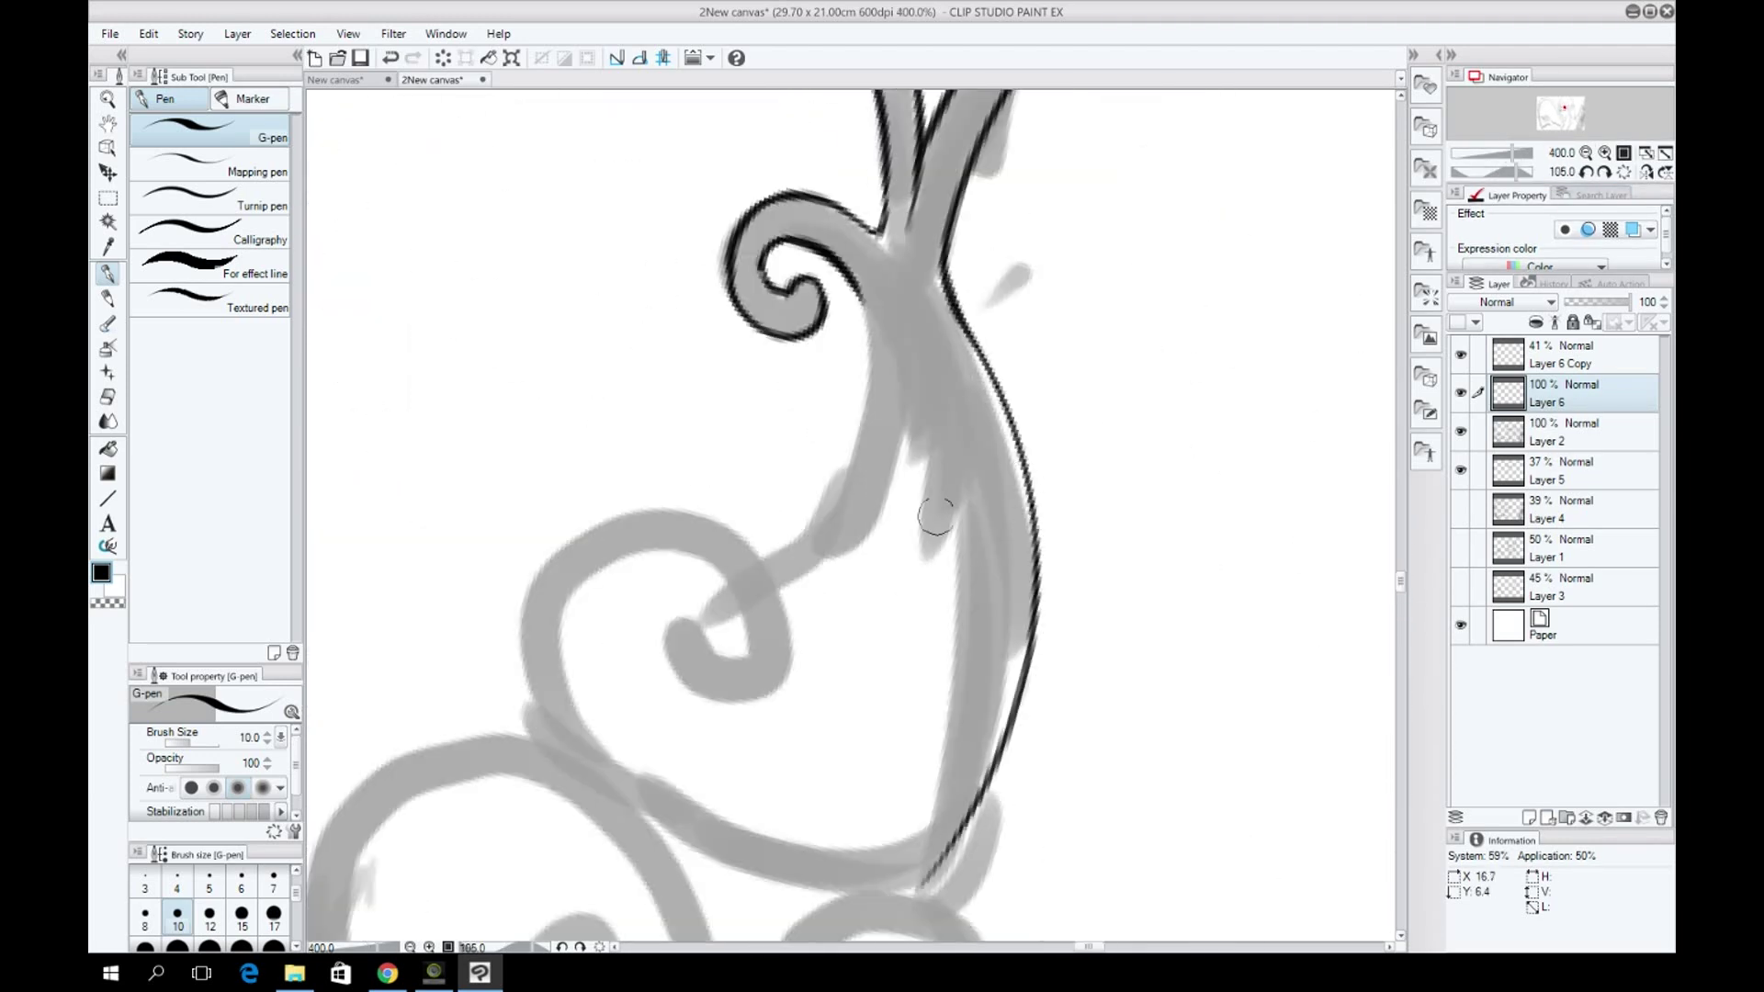
Ink the large spiral's inner edge and extend the band line through the junction above the small curl.
key(at)
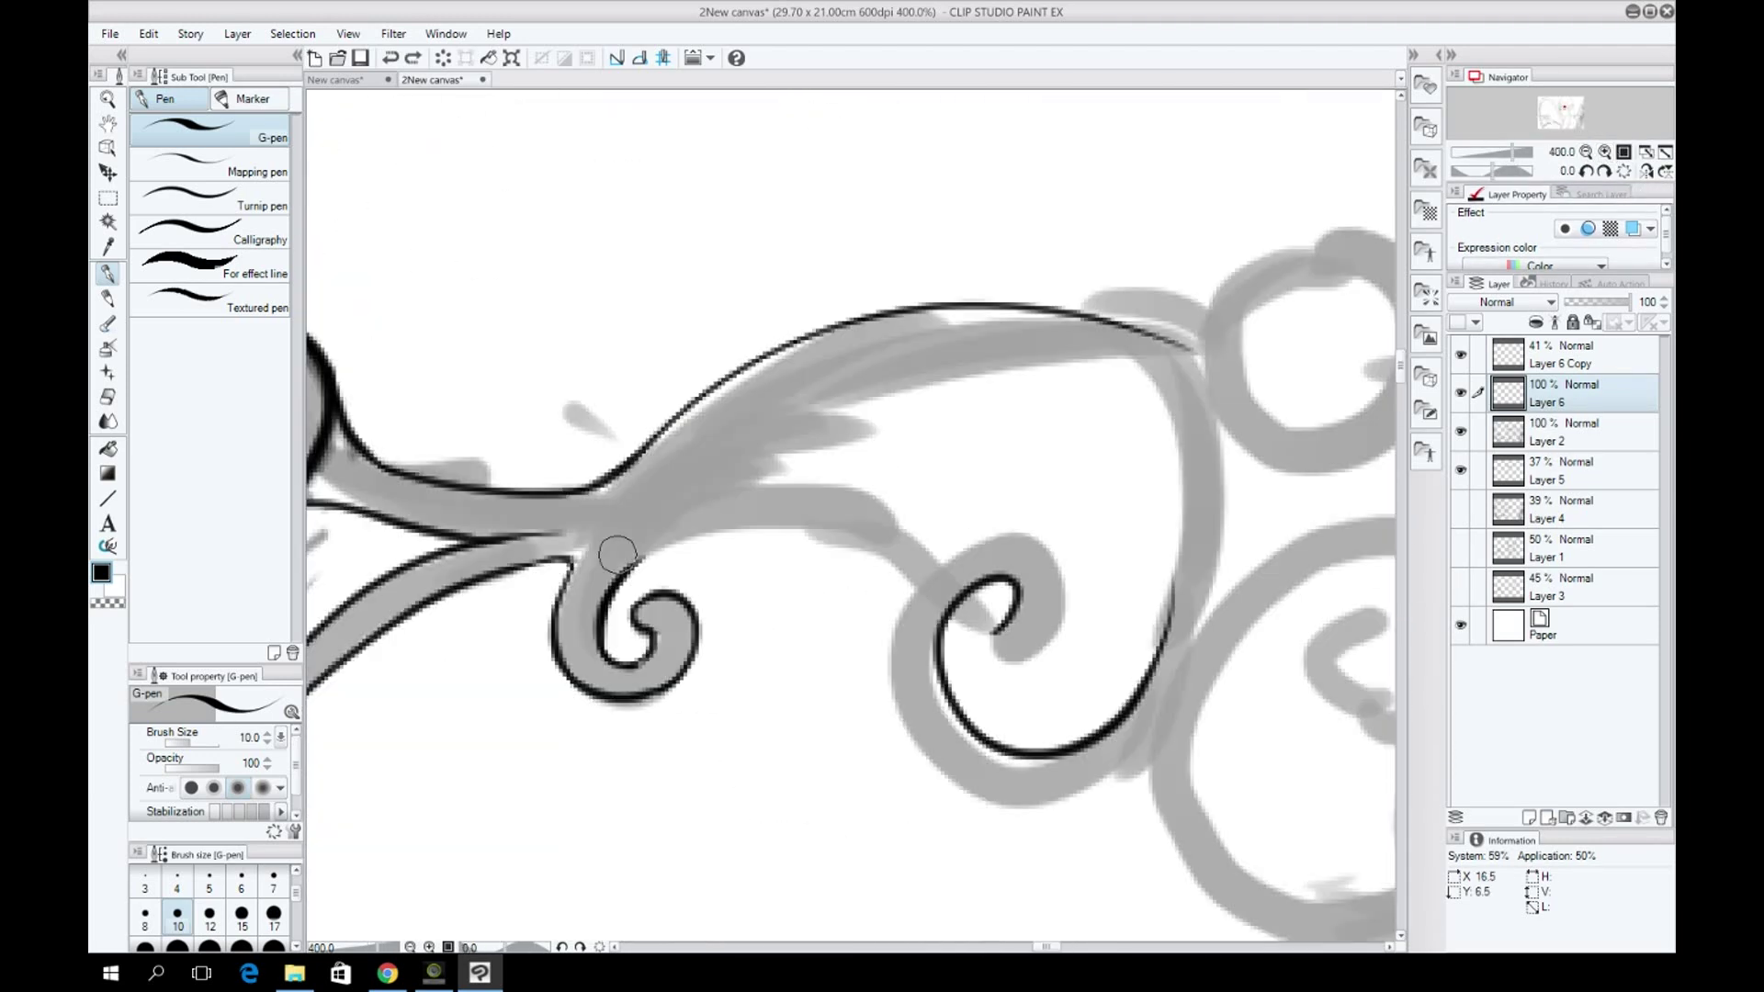
key(ctrl+z)
key(minus)
key(minus)
key(minus)
key(minus)
key(minus)
key(minus)
key(minus)
key(minus)
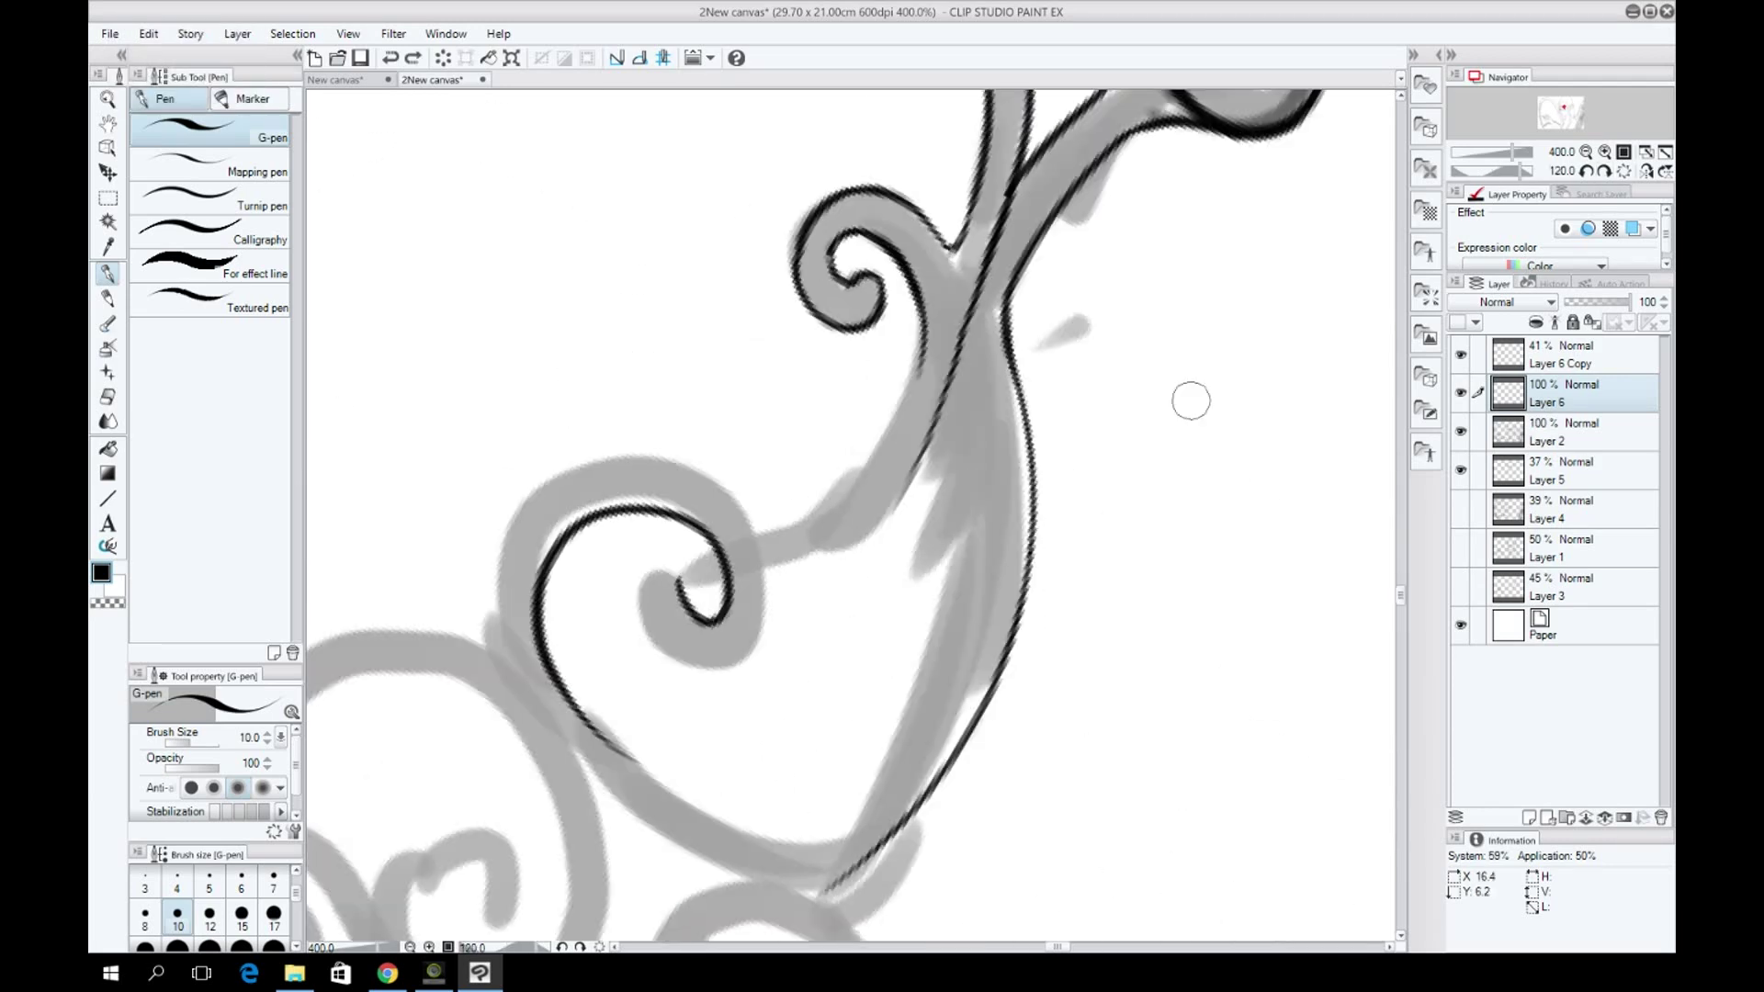
Ink the outer edge and curled tip of the large spiral.
key(ctrl+z)
key(ctrl+z)
key(ctrl+z)
key(ctrl+z)
key(ctrl+z)
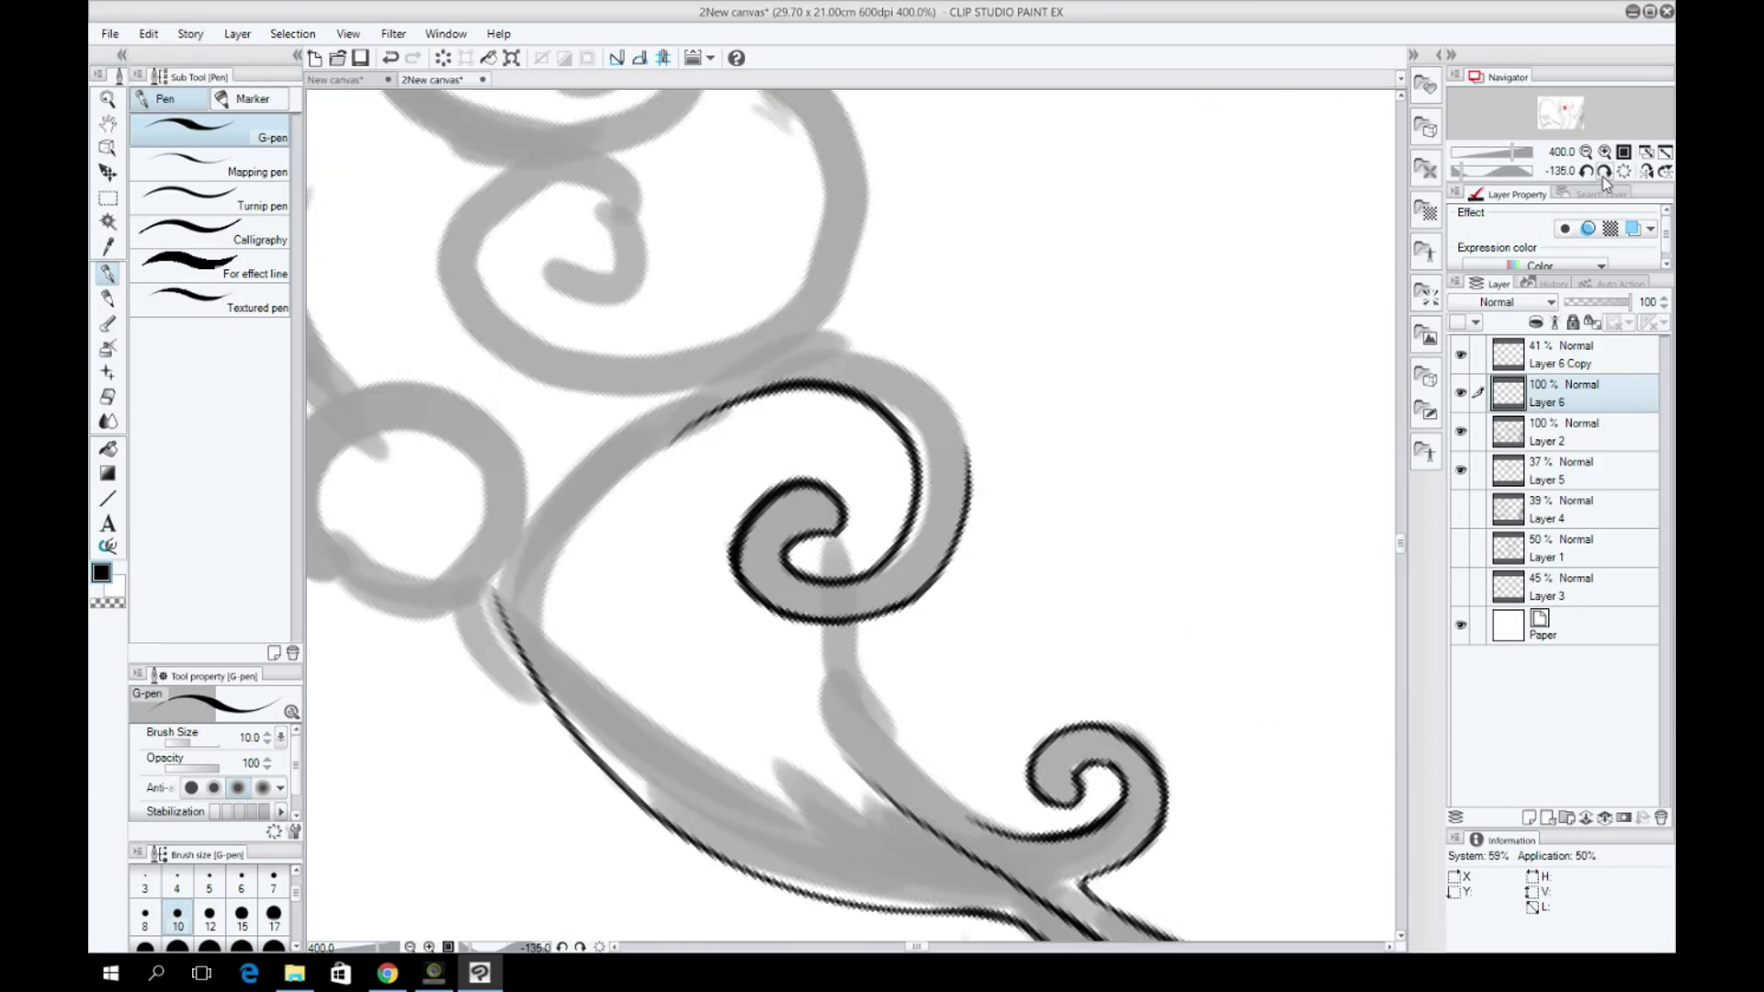
key(at)
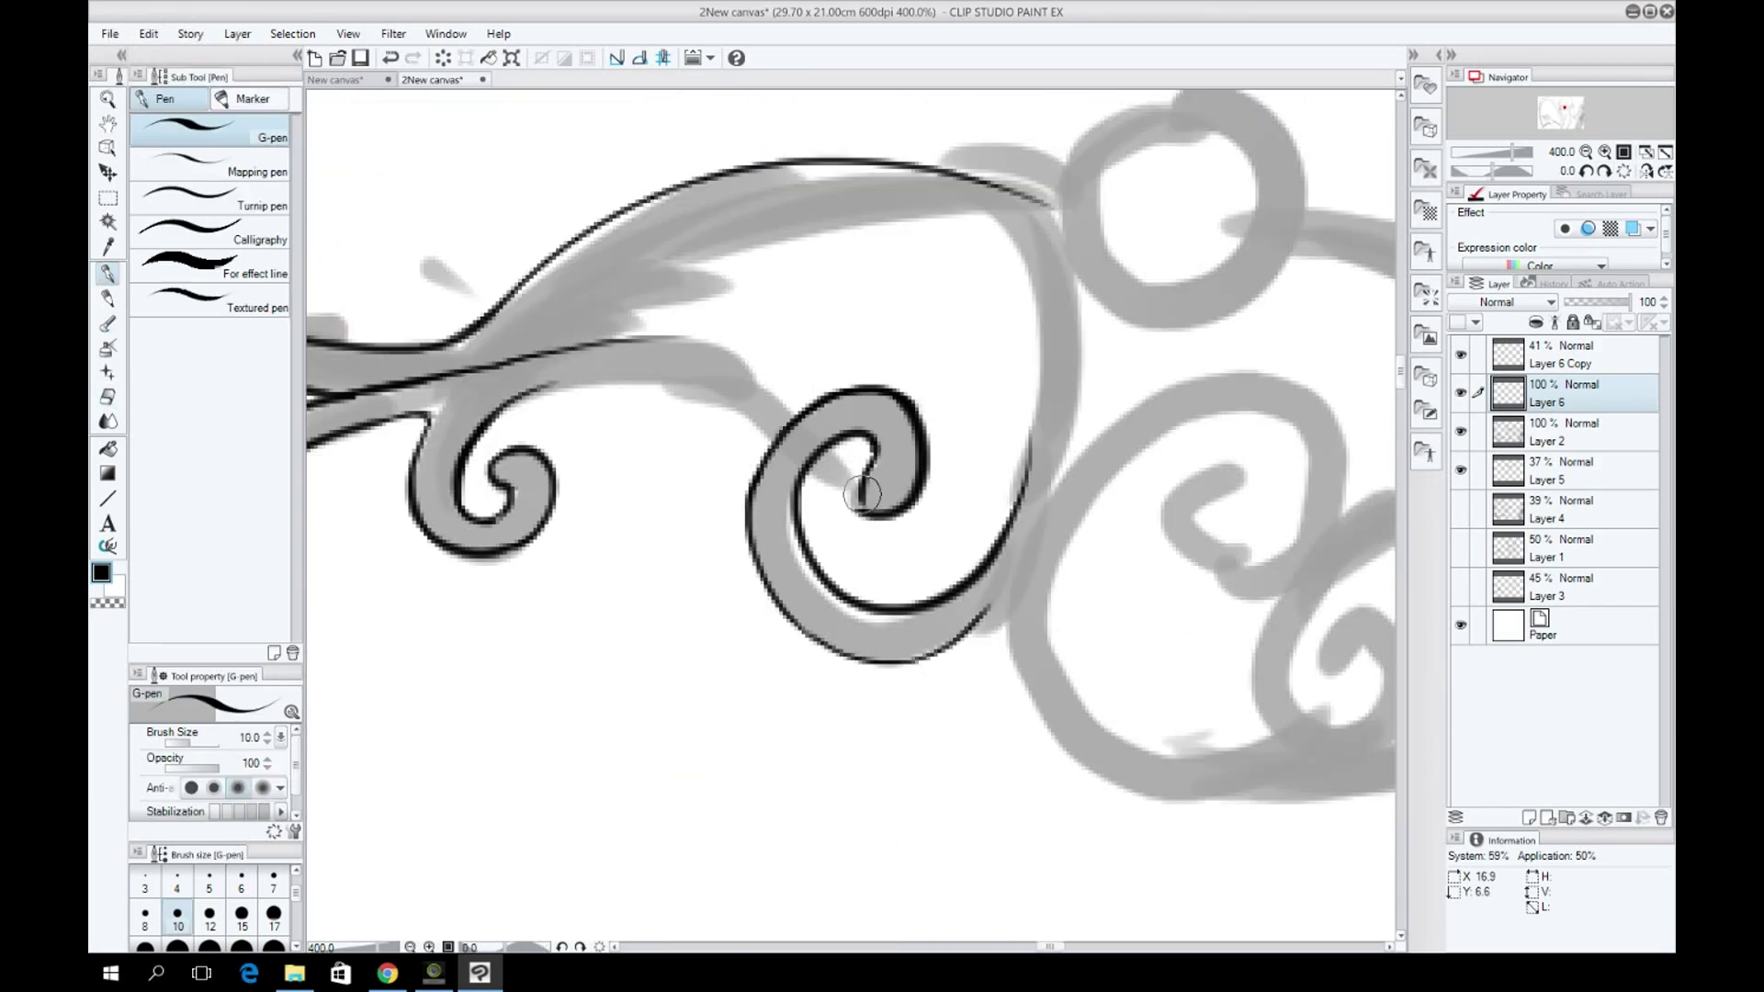
Rework the large spiral's rounded tip and strengthen its outer contour.
key(ctrl+z)
mouse_move(871, 448)
mouse_down()
mouse_move(814, 465)
mouse_move(872, 487)
mouse_up()
key(ctrl+z)
key(ctrl+z)
drag(854, 386, 758, 464)
key(ctrl+z)
key(ctrl+z)
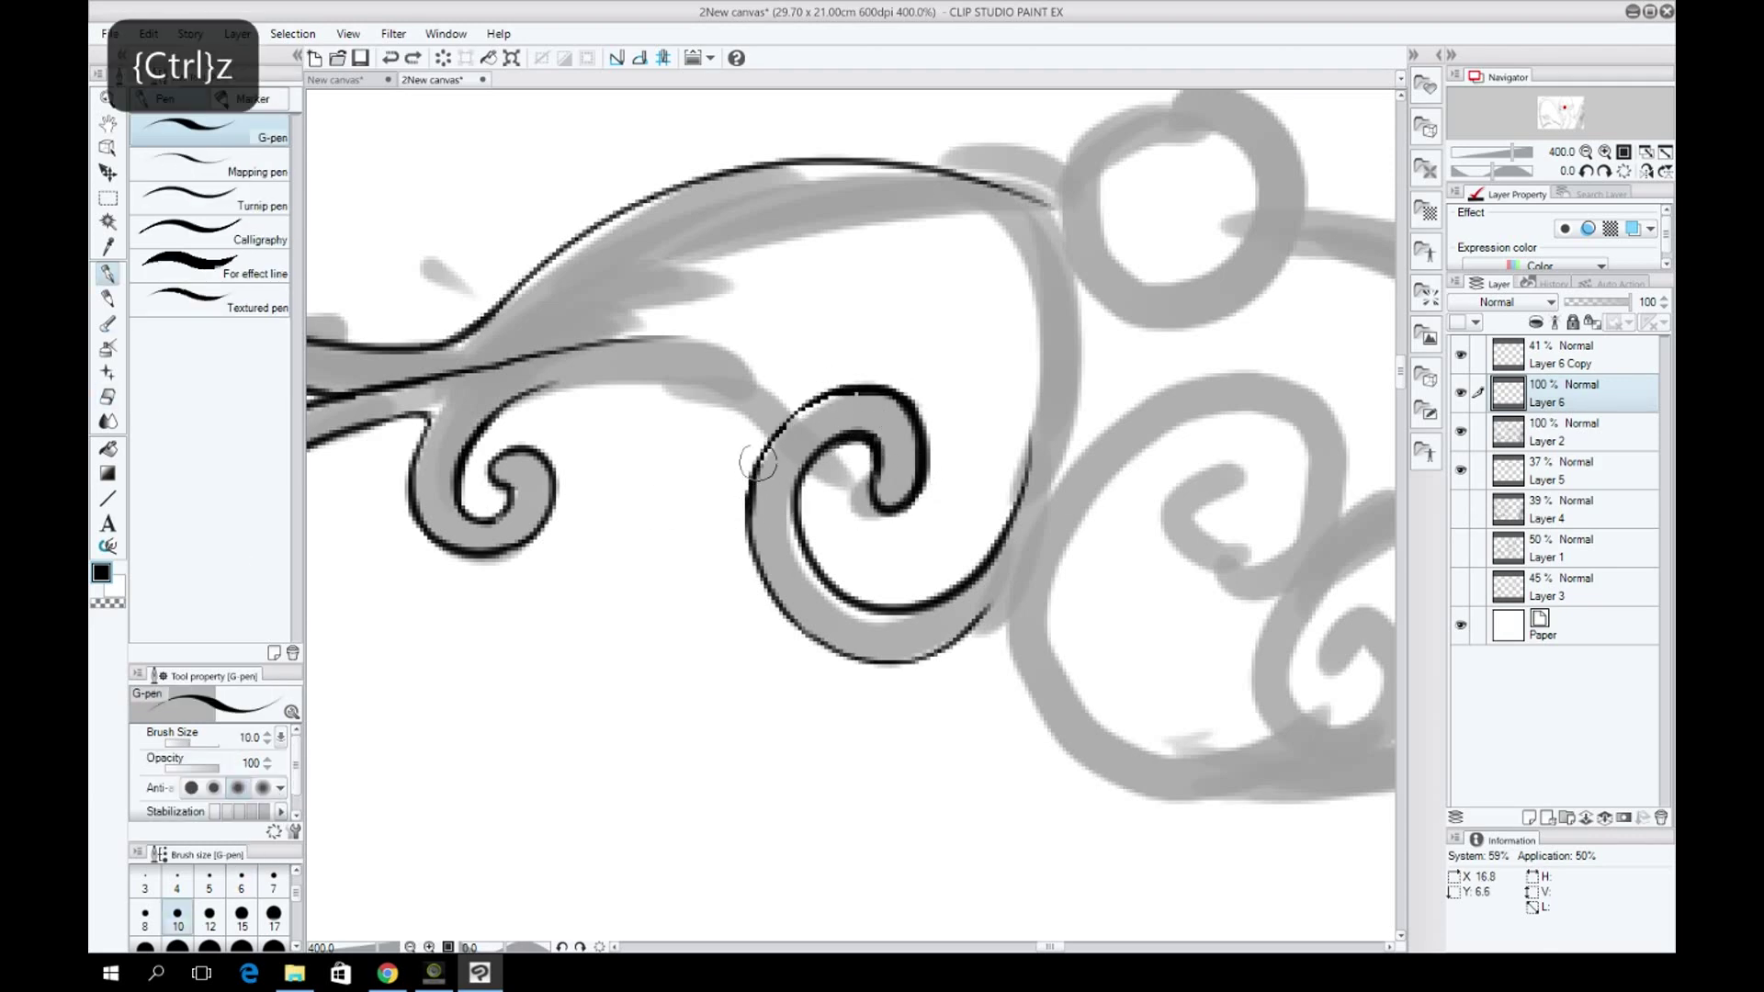
drag(877, 389, 753, 546)
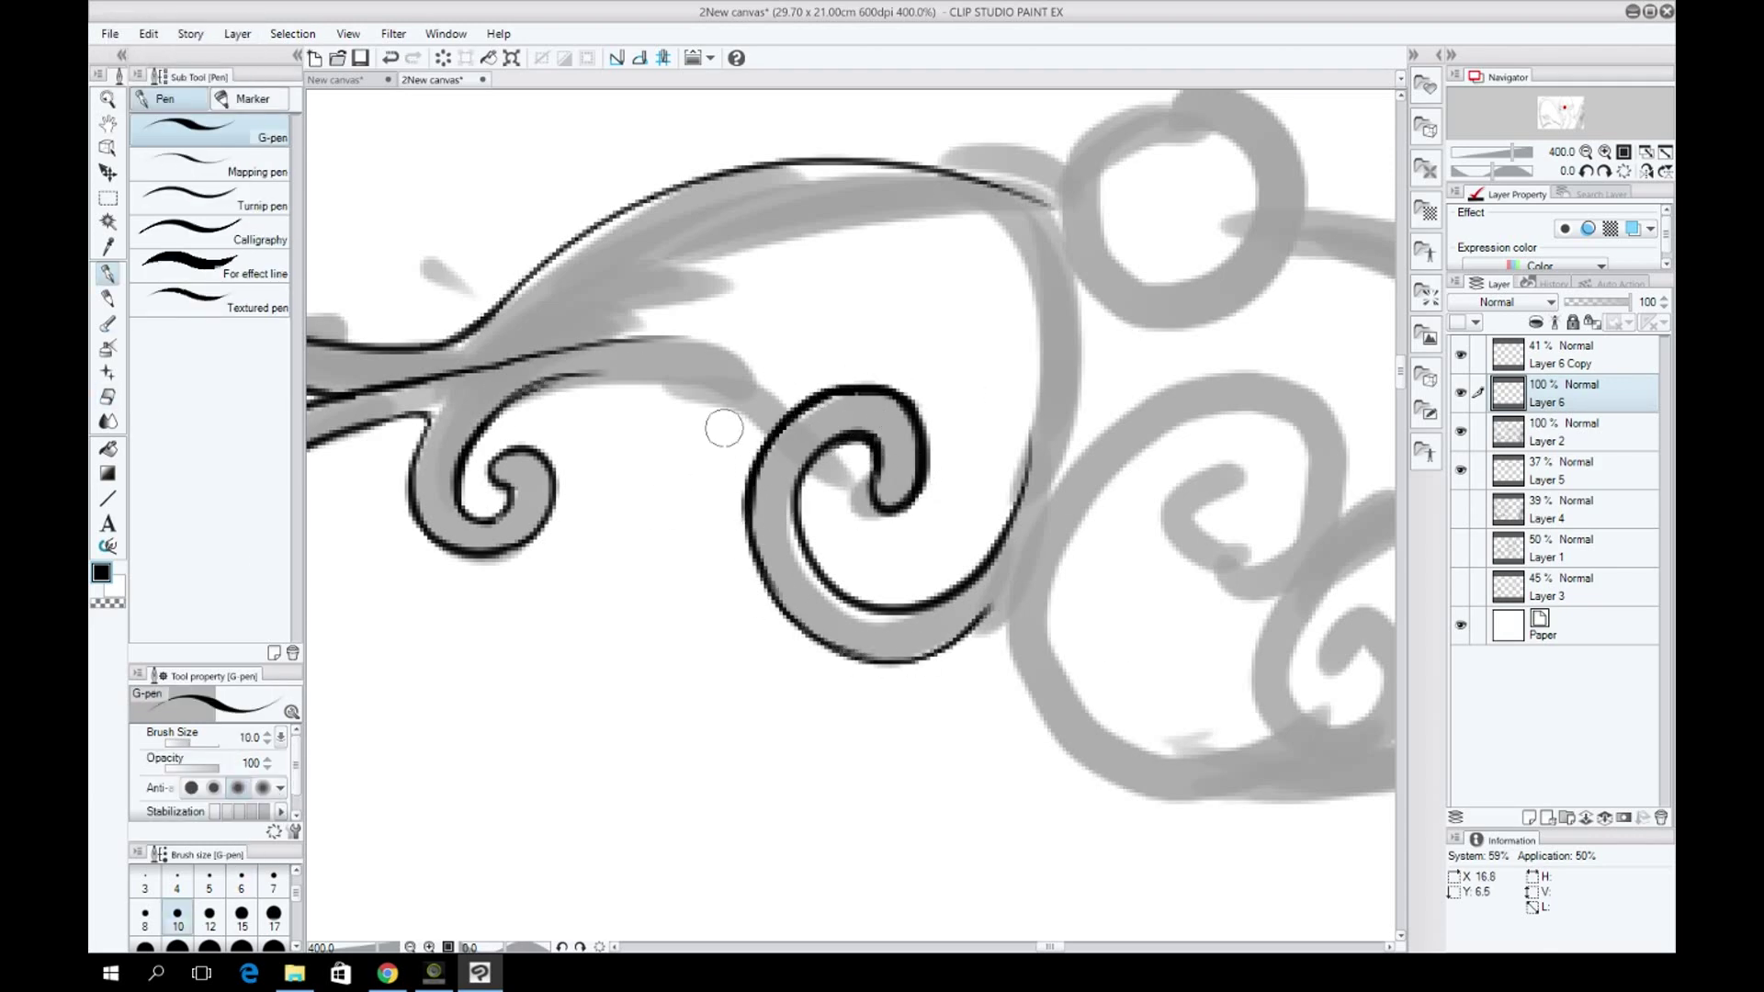
Close the pointed gap between the side gem and the long band, and ink the stem leading into the large spiral.
drag(724, 427, 1079, 326)
key(ctrl+z)
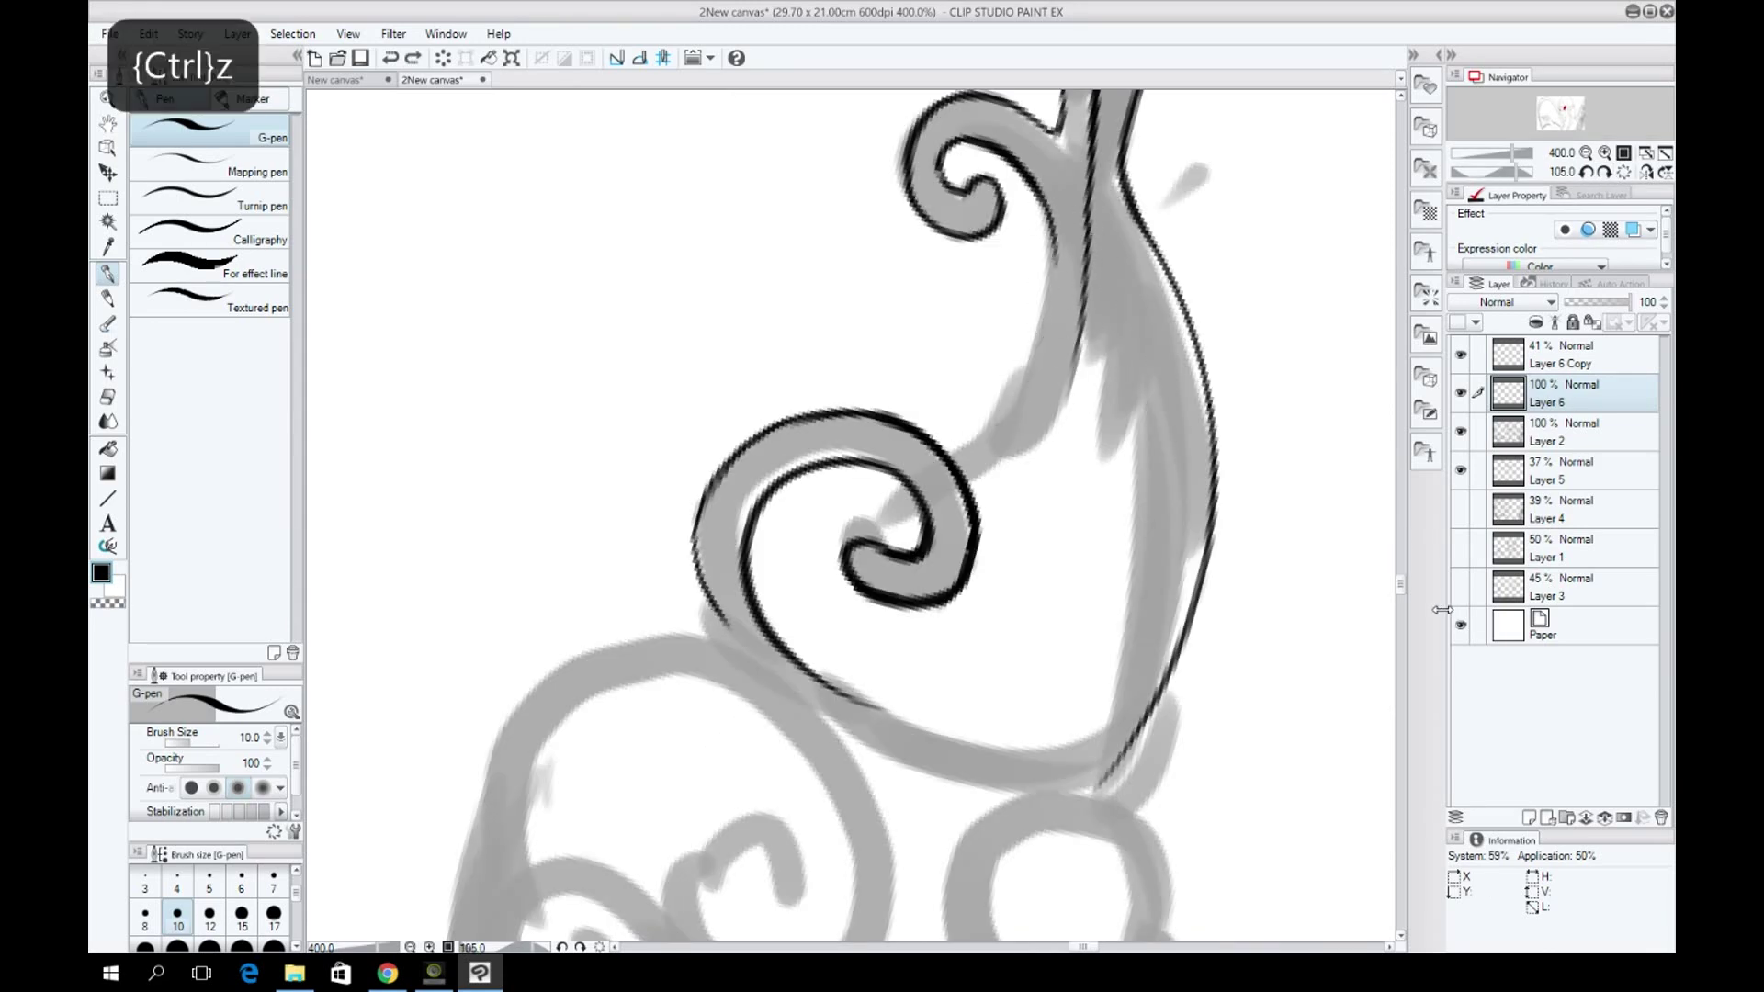
key(ctrl+z)
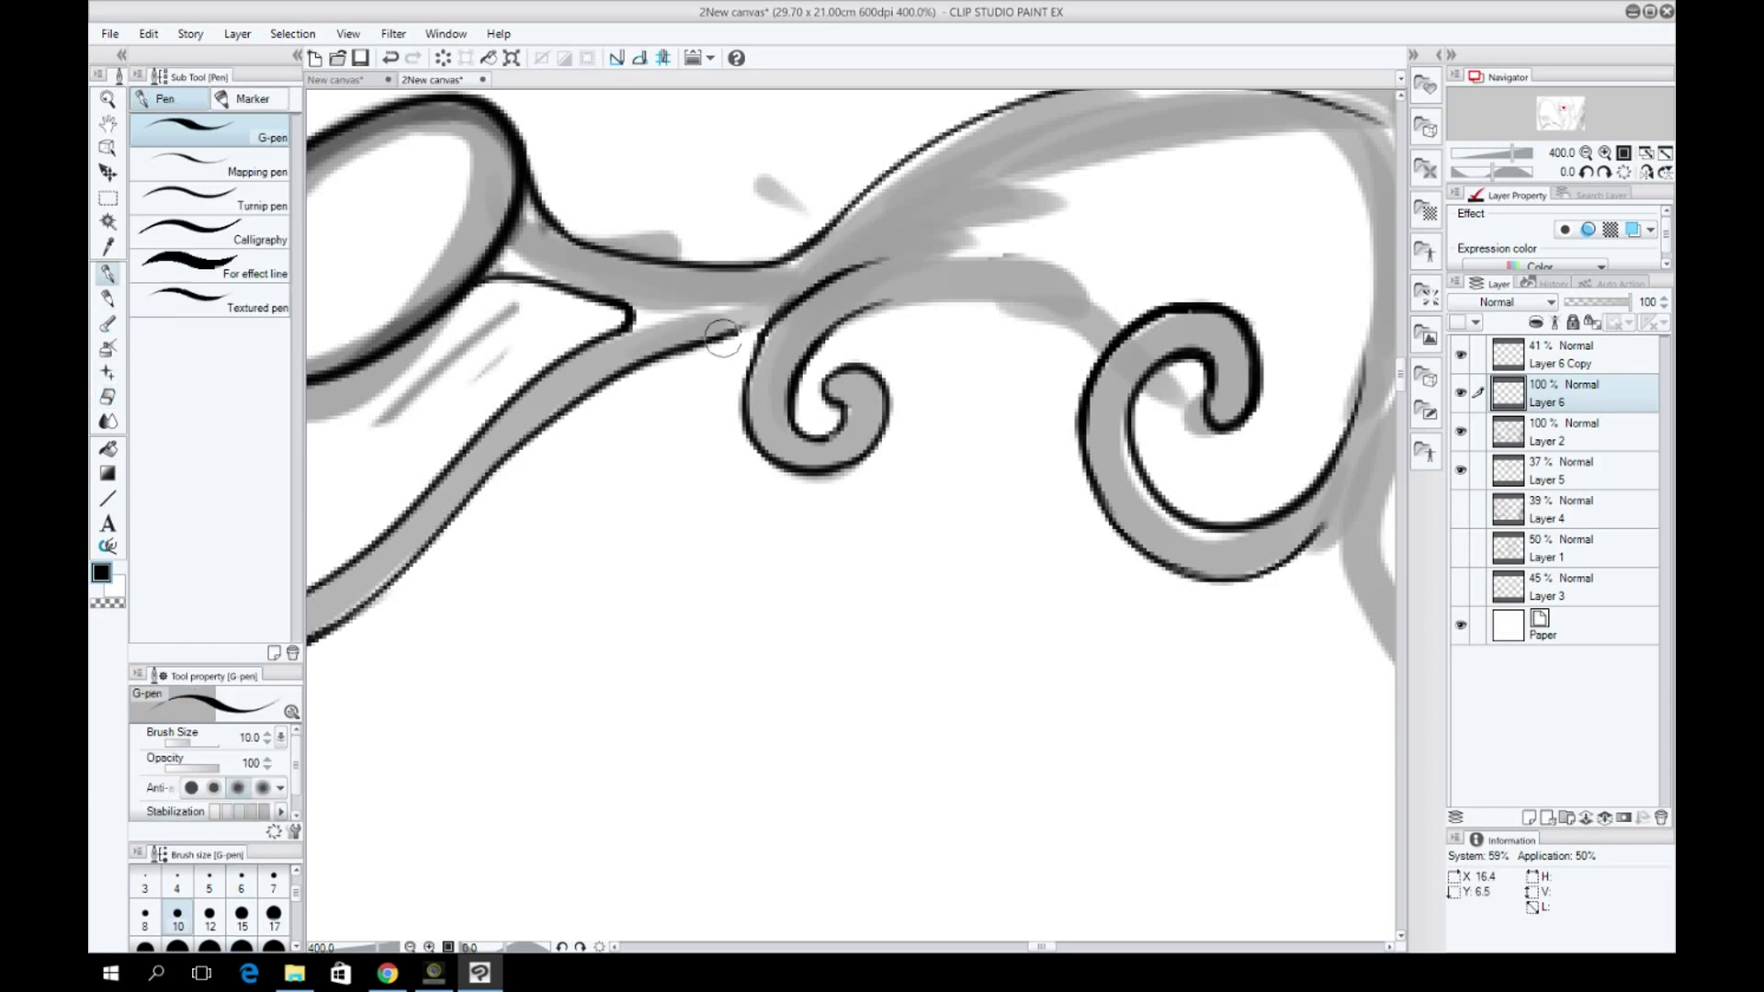
drag(922, 278, 629, 424)
scroll(635, 462, up, 3)
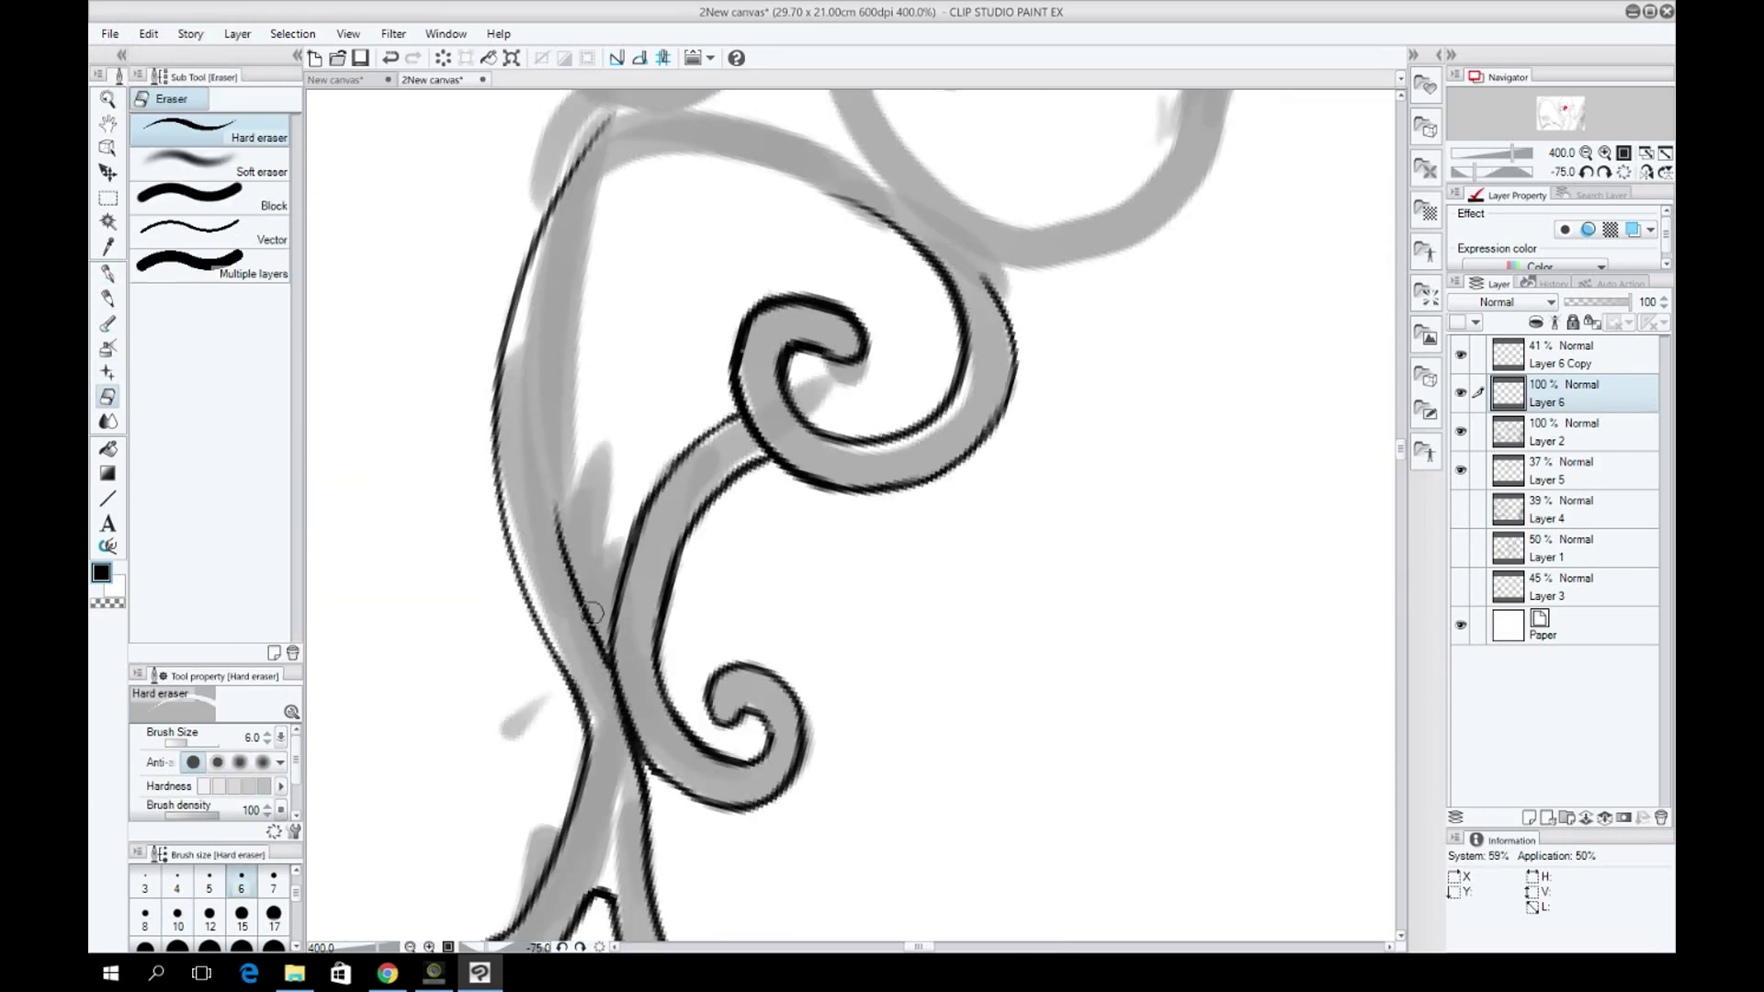
Ink the leaf's inner edge from the fork and the outline of the round gem beyond its tip.
drag(549, 498, 573, 583)
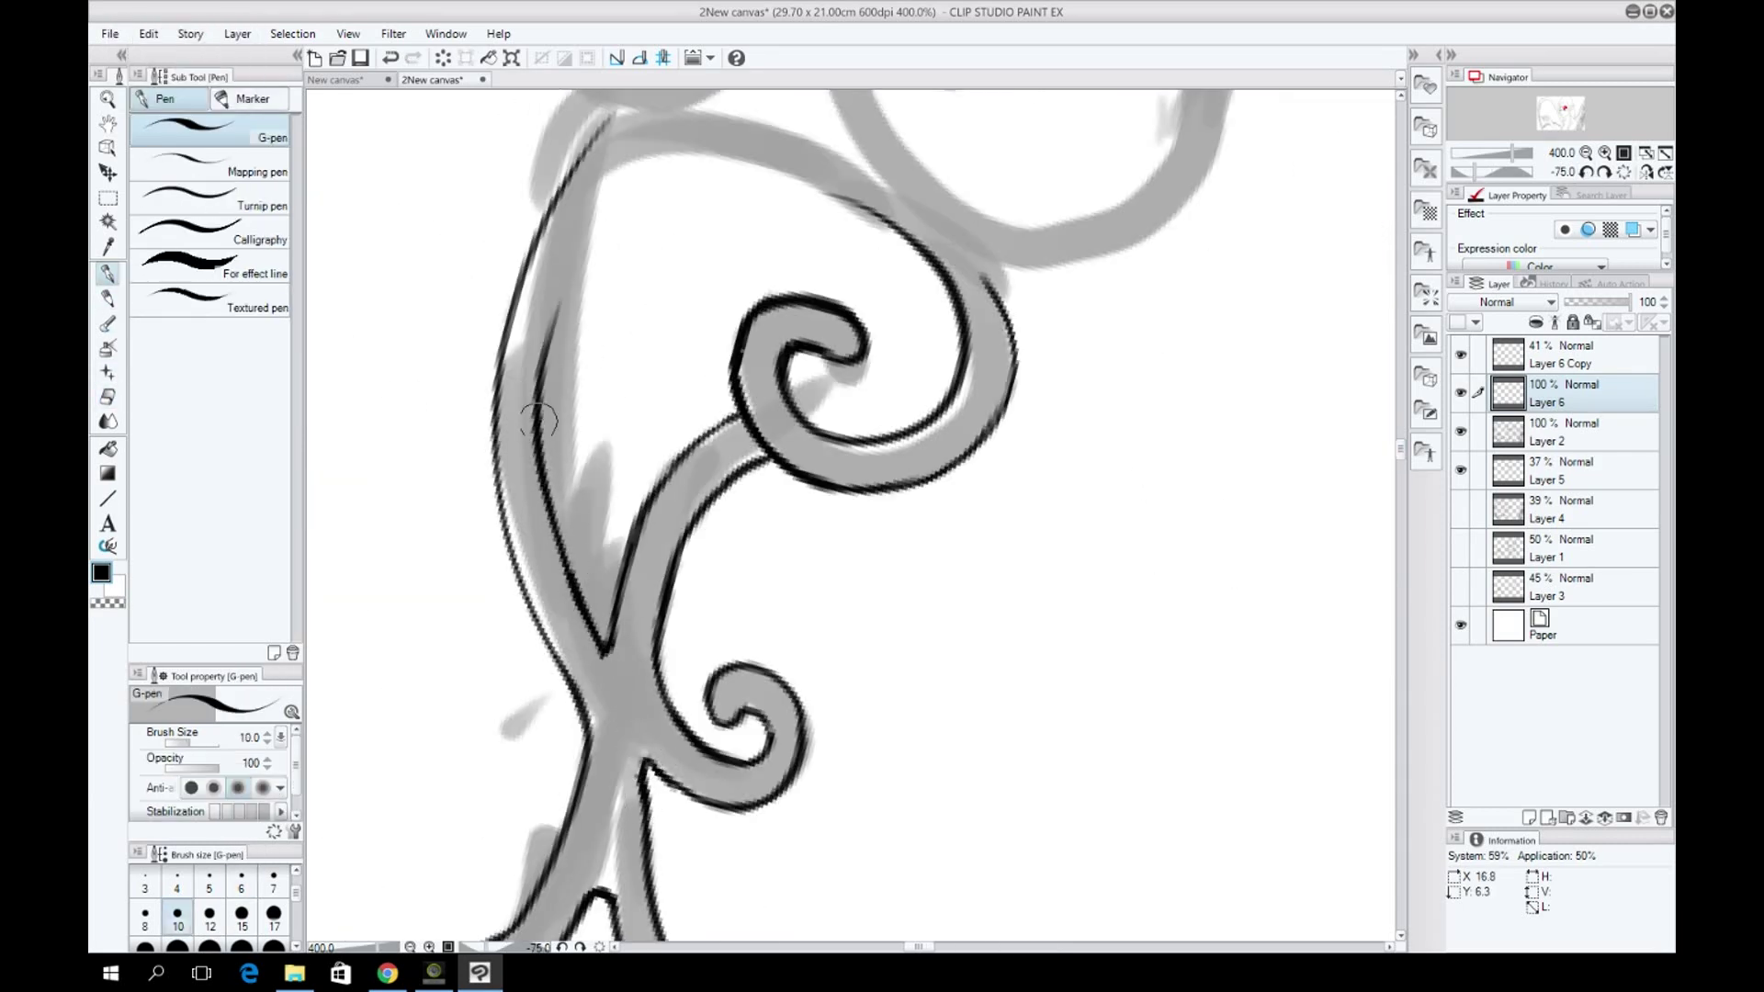
scroll(539, 420, up, 2)
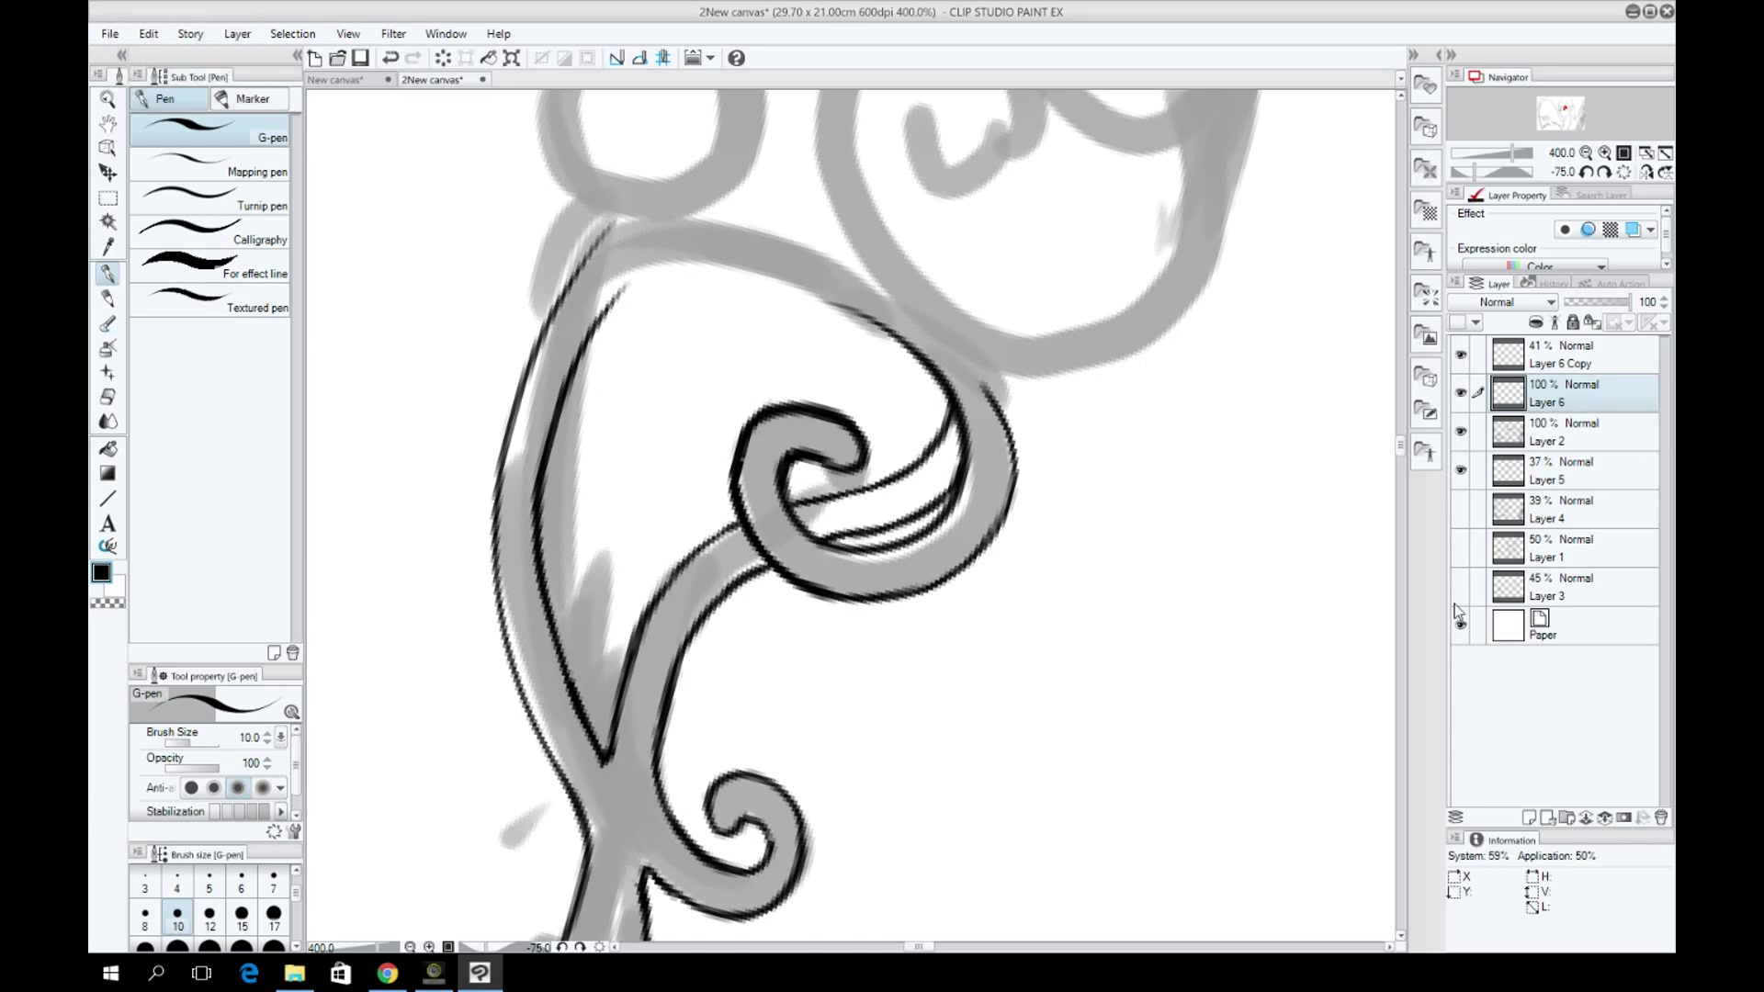
scroll(1371, 437, up, 4)
key(ctrl+z)
key(e)
key(ctrl+z)
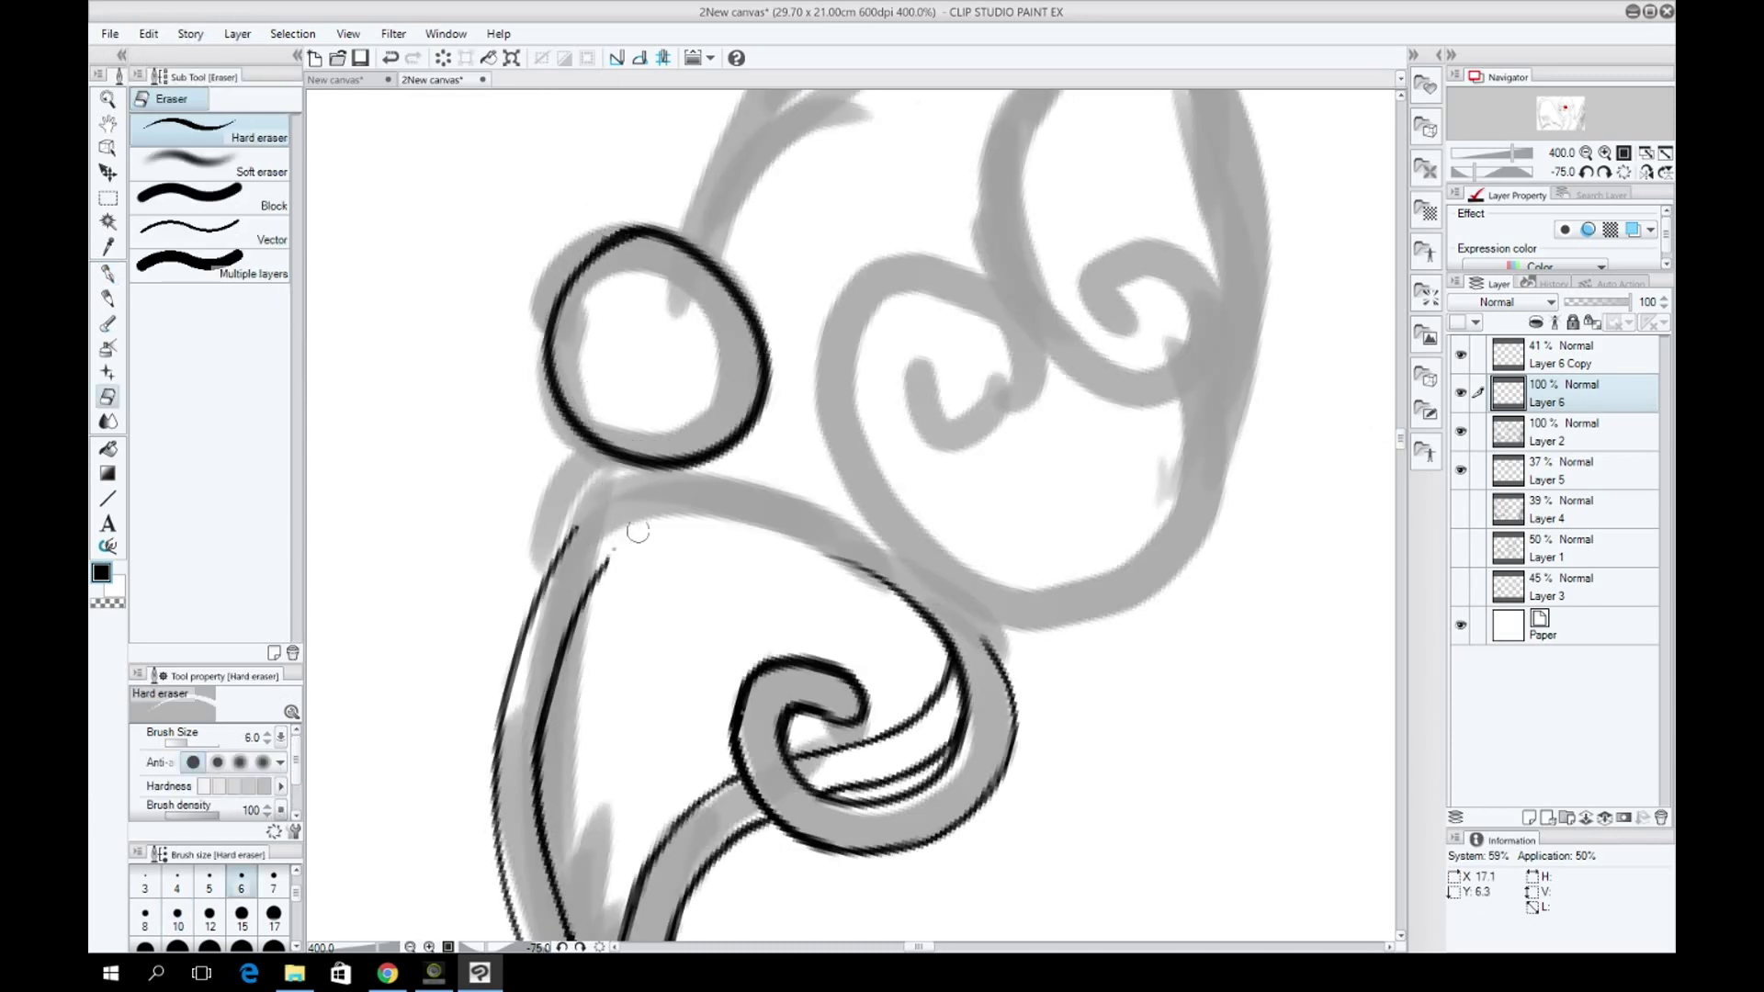
Join the leaf's outer edge to the round gem and continue its inner edge around to the large spiral.
key(ctrl+z)
key(ctrl+z)
key(ctrl+z)
key(ctrl+z)
key(ctrl+z)
key(p)
drag(840, 518, 854, 404)
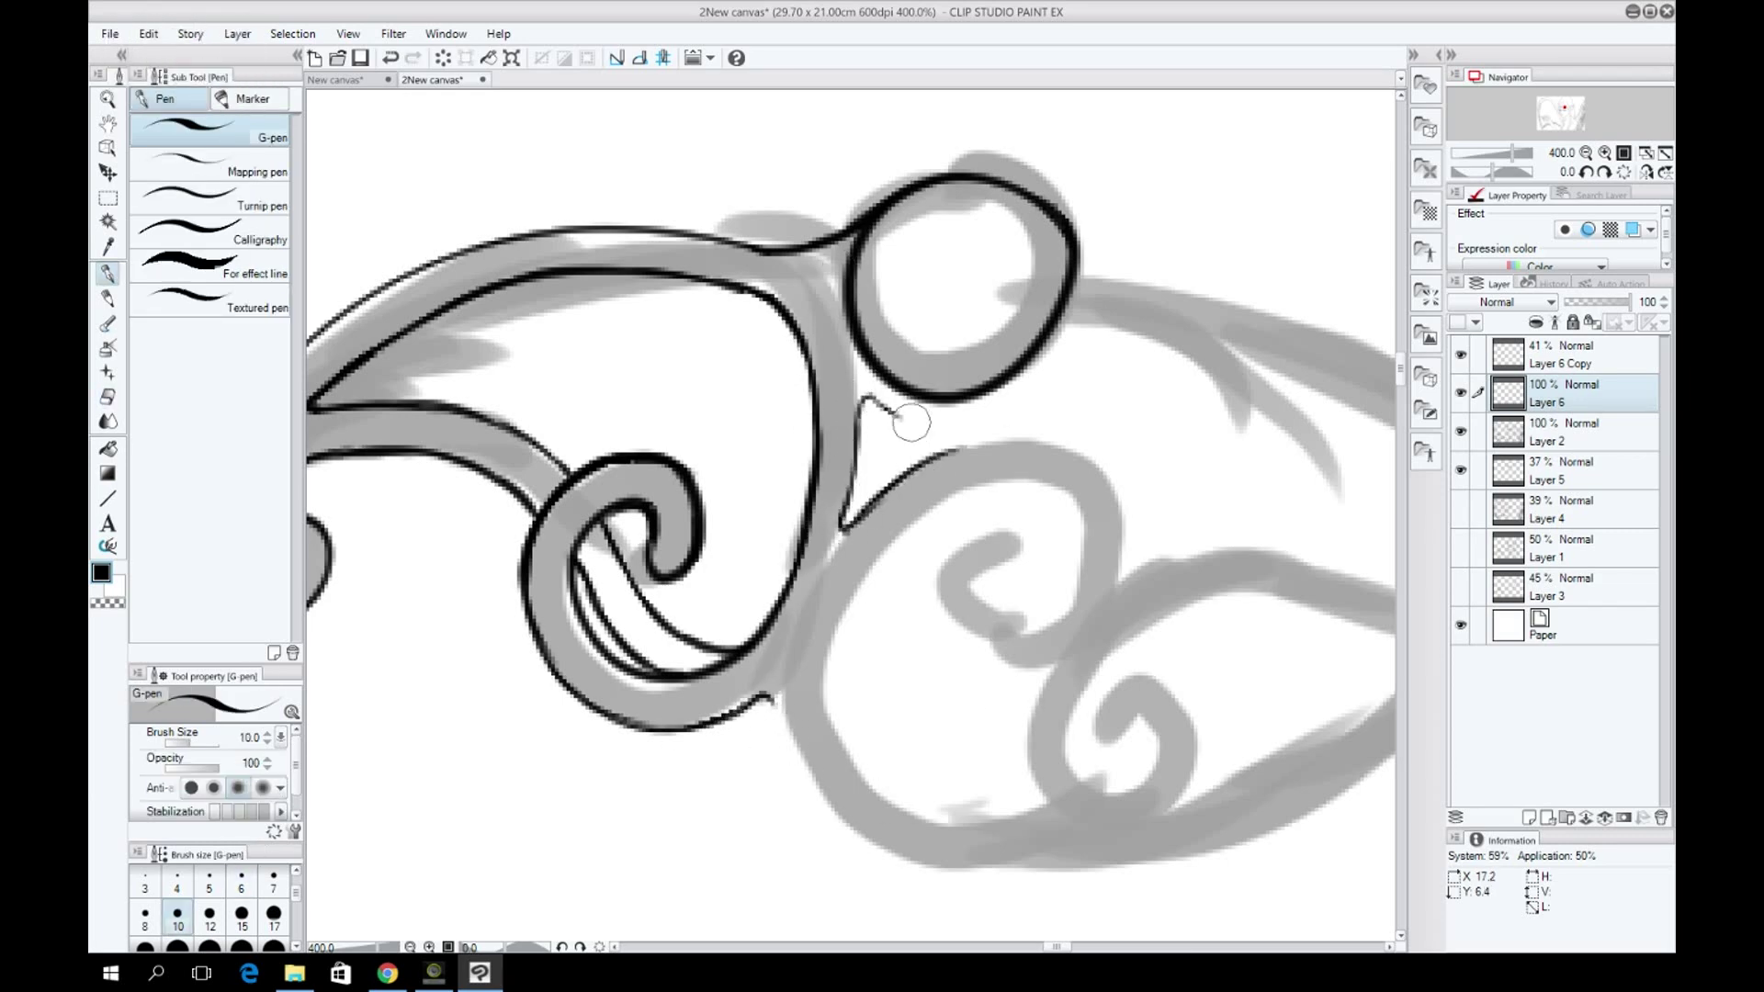
Ink the triangular gap below the round gem and the inner edge of the neighboring scroll.
key(ctrl+z)
drag(859, 569, 1050, 485)
drag(1076, 262, 1160, 287)
drag(1136, 670, 728, 674)
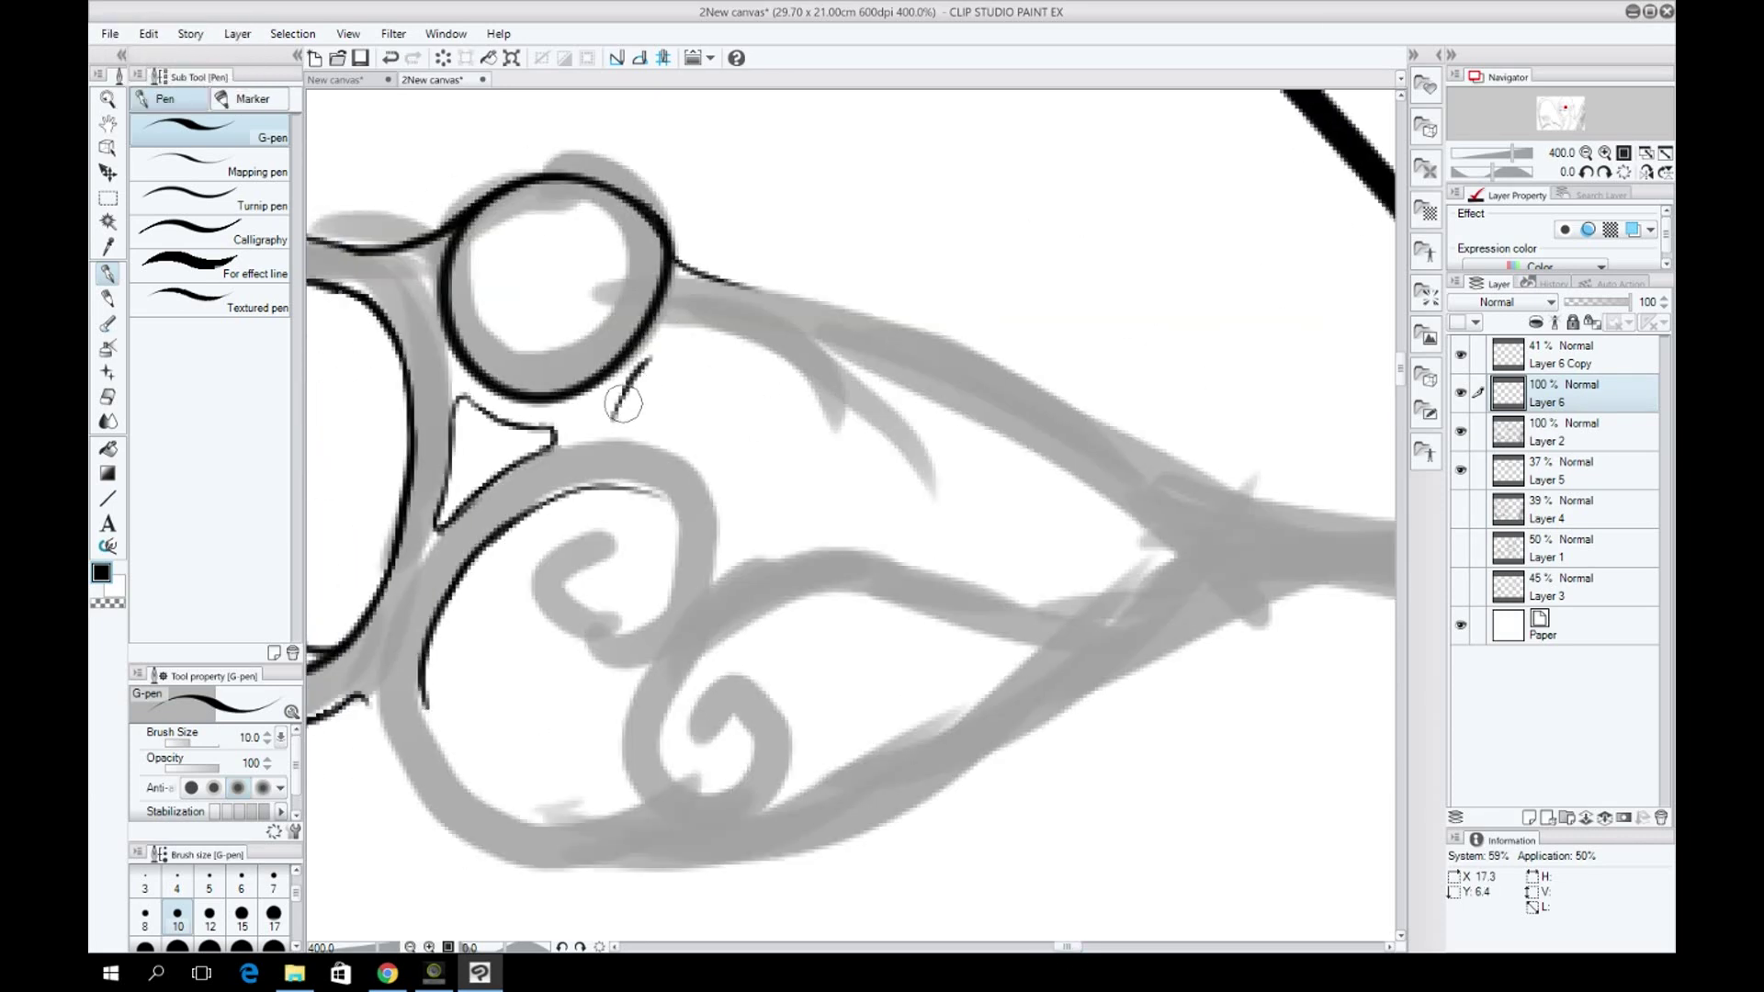
Ink the long upper edge running from the round gem toward the circlet's pointed end.
drag(645, 809, 719, 231)
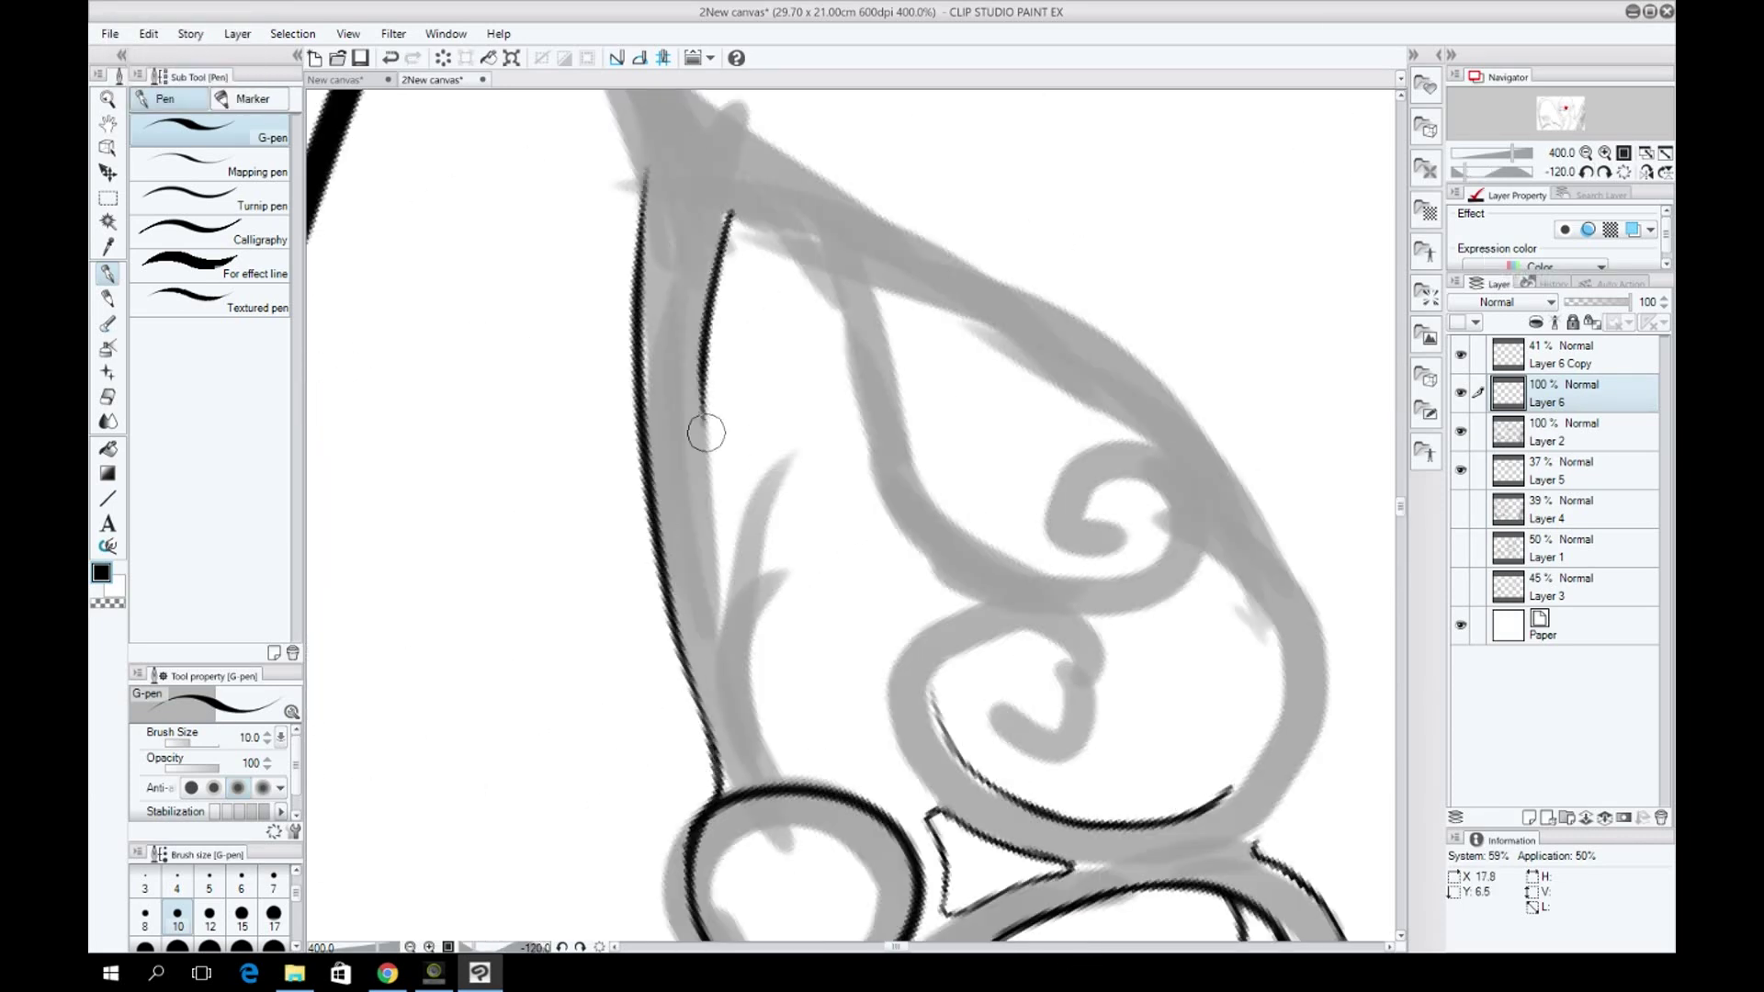
key(ctrl+z)
key(ctrl+z)
key(ctrl+z)
key(ctrl+z)
key(ctrl+z)
key(ctrl+z)
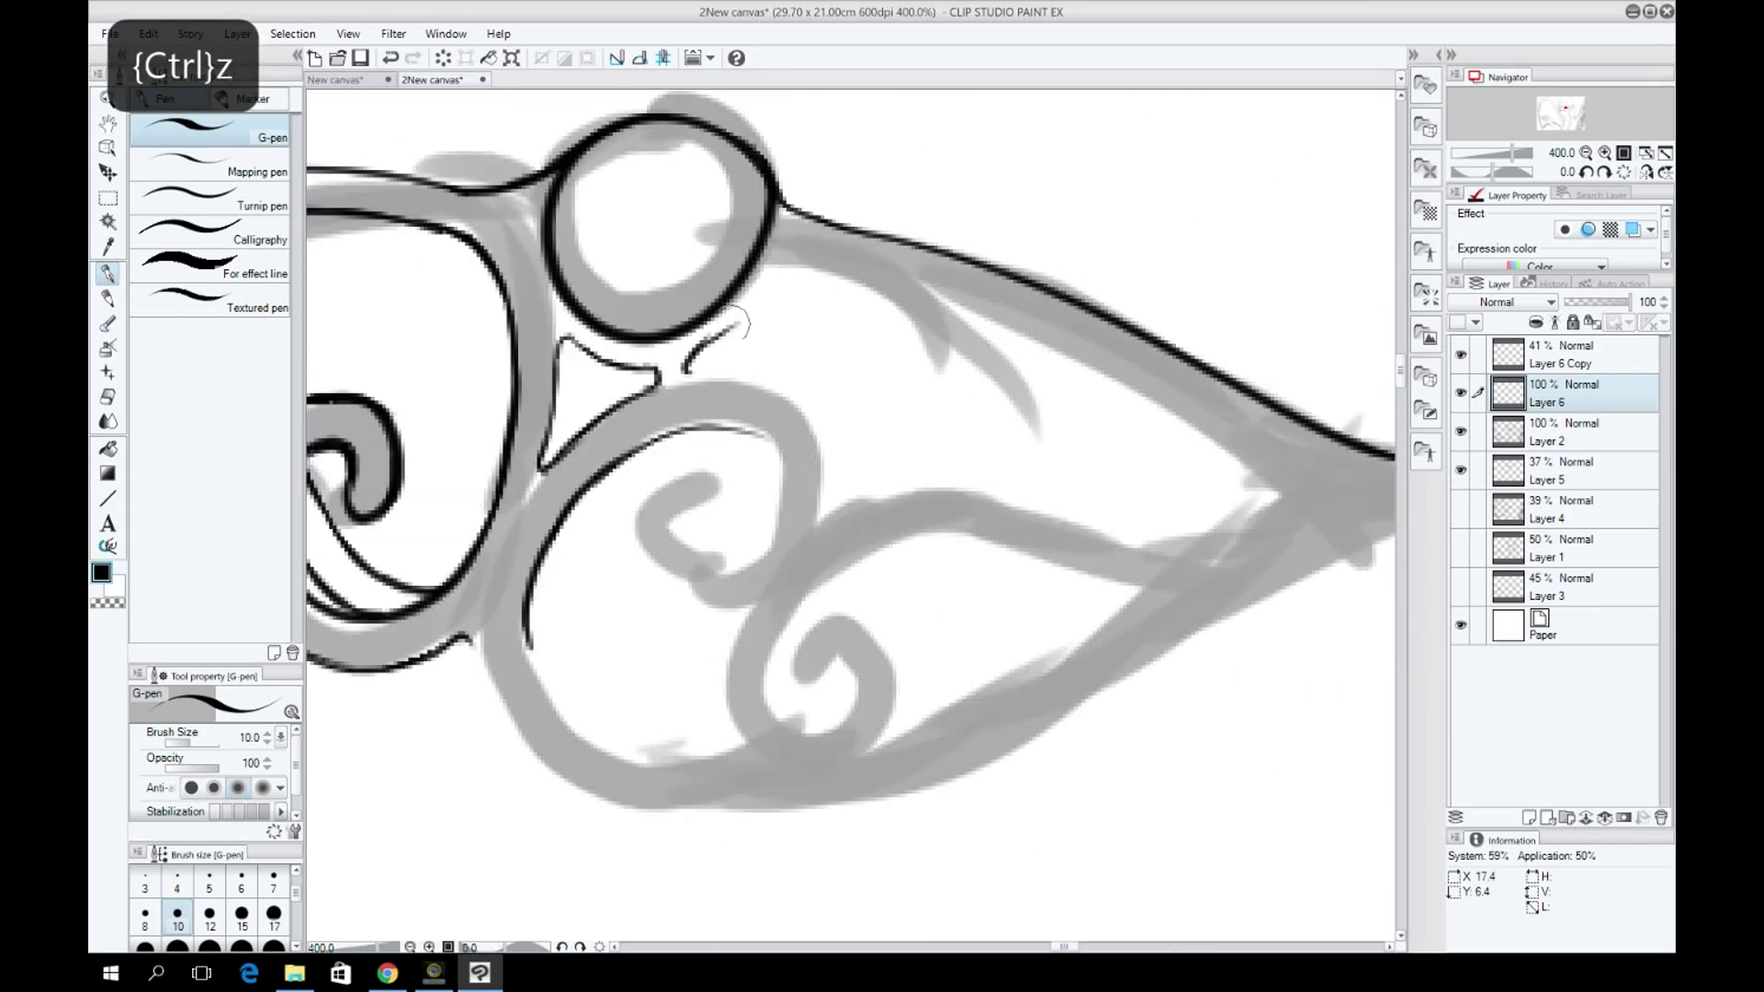
Ink the two adjoining spiral curls inside the circlet's end section.
key(ctrl+z)
mouse_move(854, 623)
mouse_down()
mouse_move(808, 661)
mouse_move(868, 749)
mouse_move(824, 634)
mouse_up()
key(ctrl+z)
key(ctrl+z)
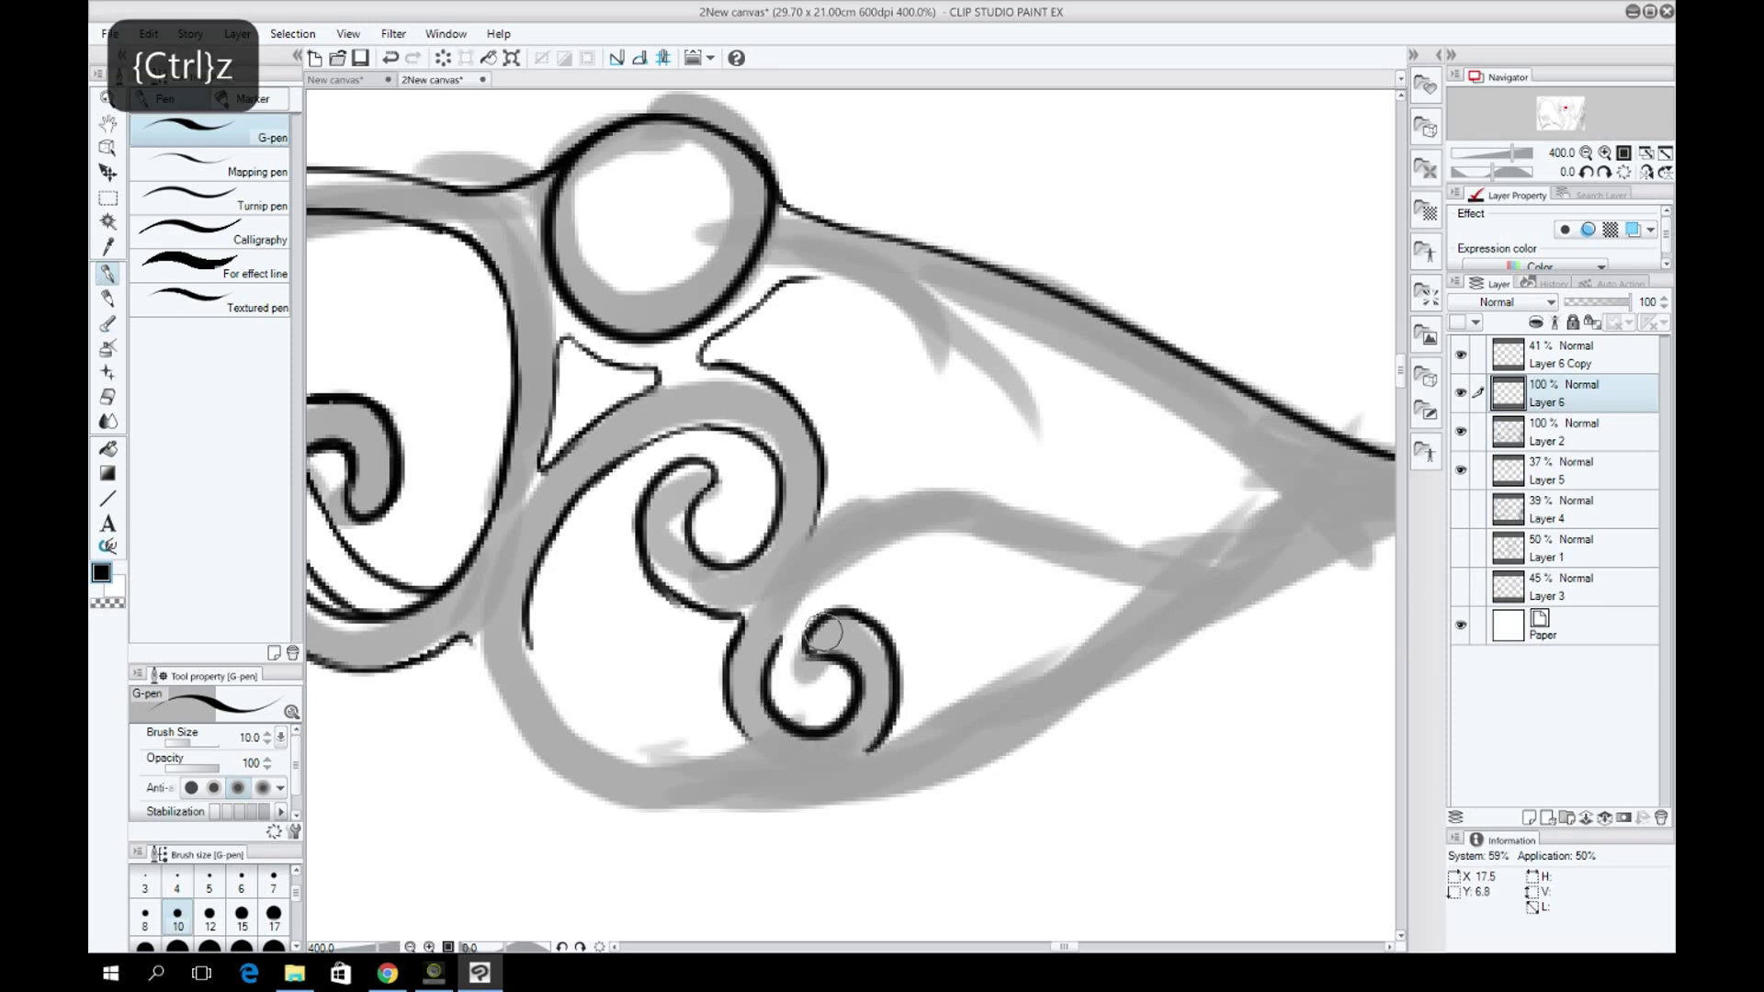
Ink the curved band above the lower spiral and close the pointed opening around it.
mouse_move(833, 571)
mouse_down()
mouse_move(866, 374)
mouse_move(991, 637)
mouse_up()
key(ctrl+z)
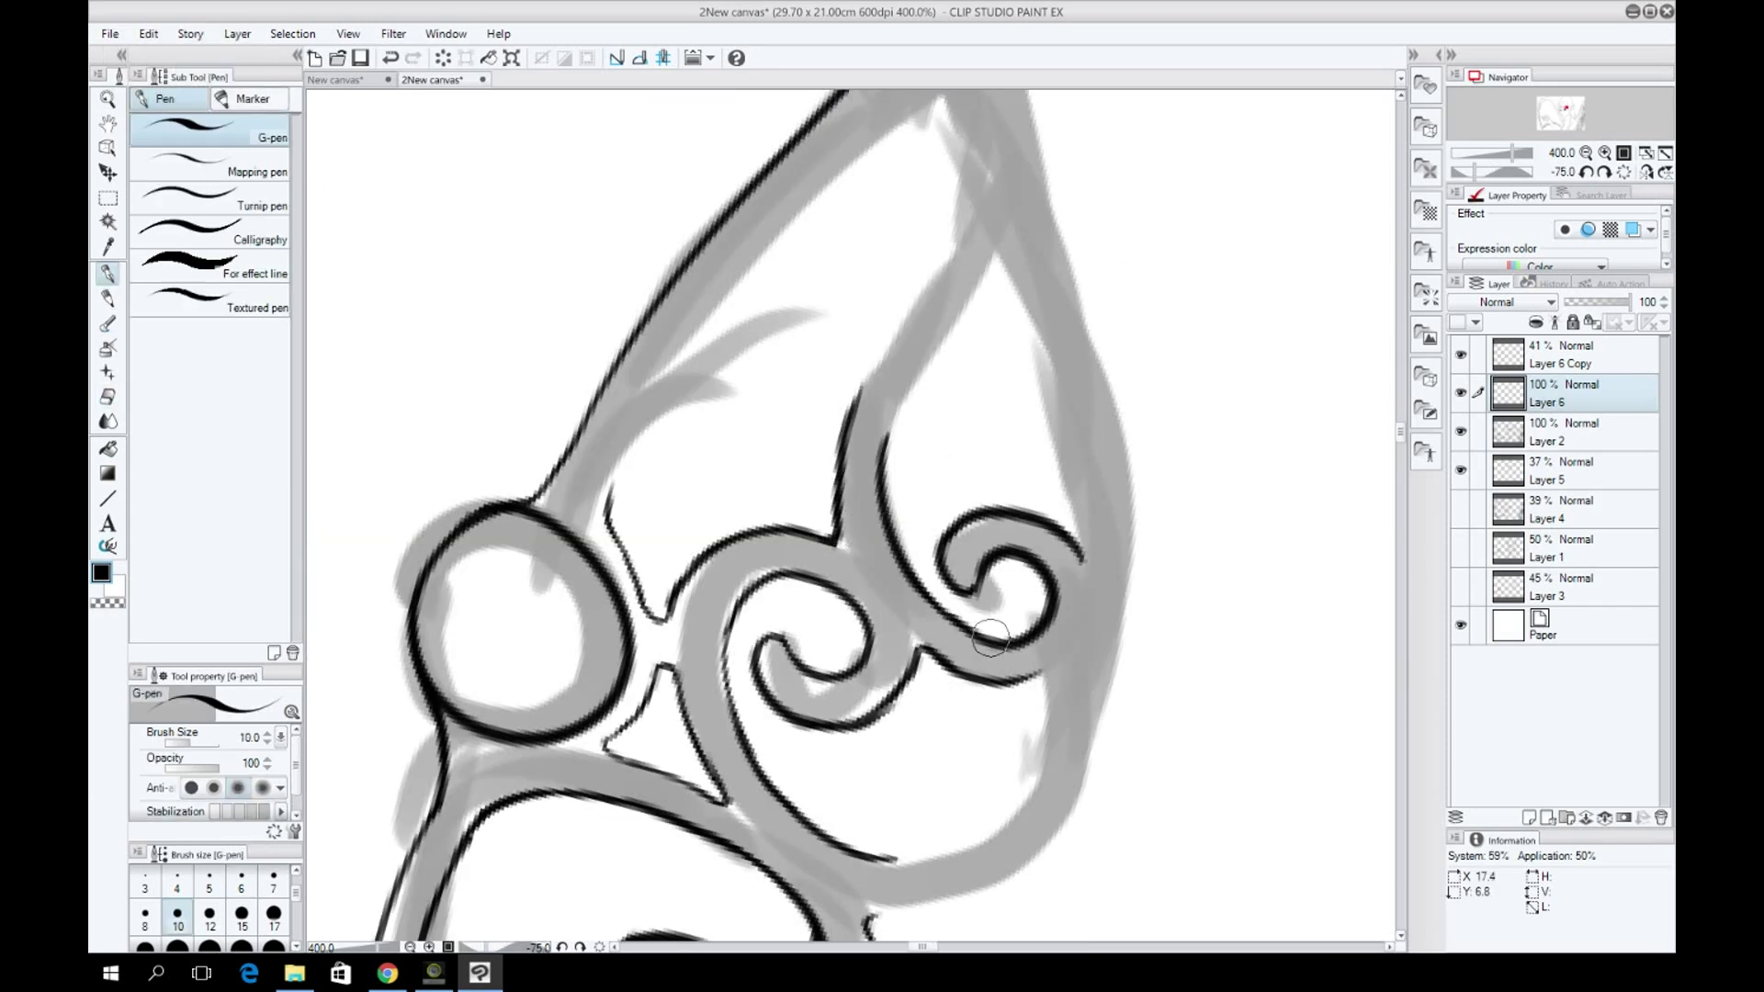
key(ctrl+z)
drag(1015, 275, 1079, 542)
key(ctrl+z)
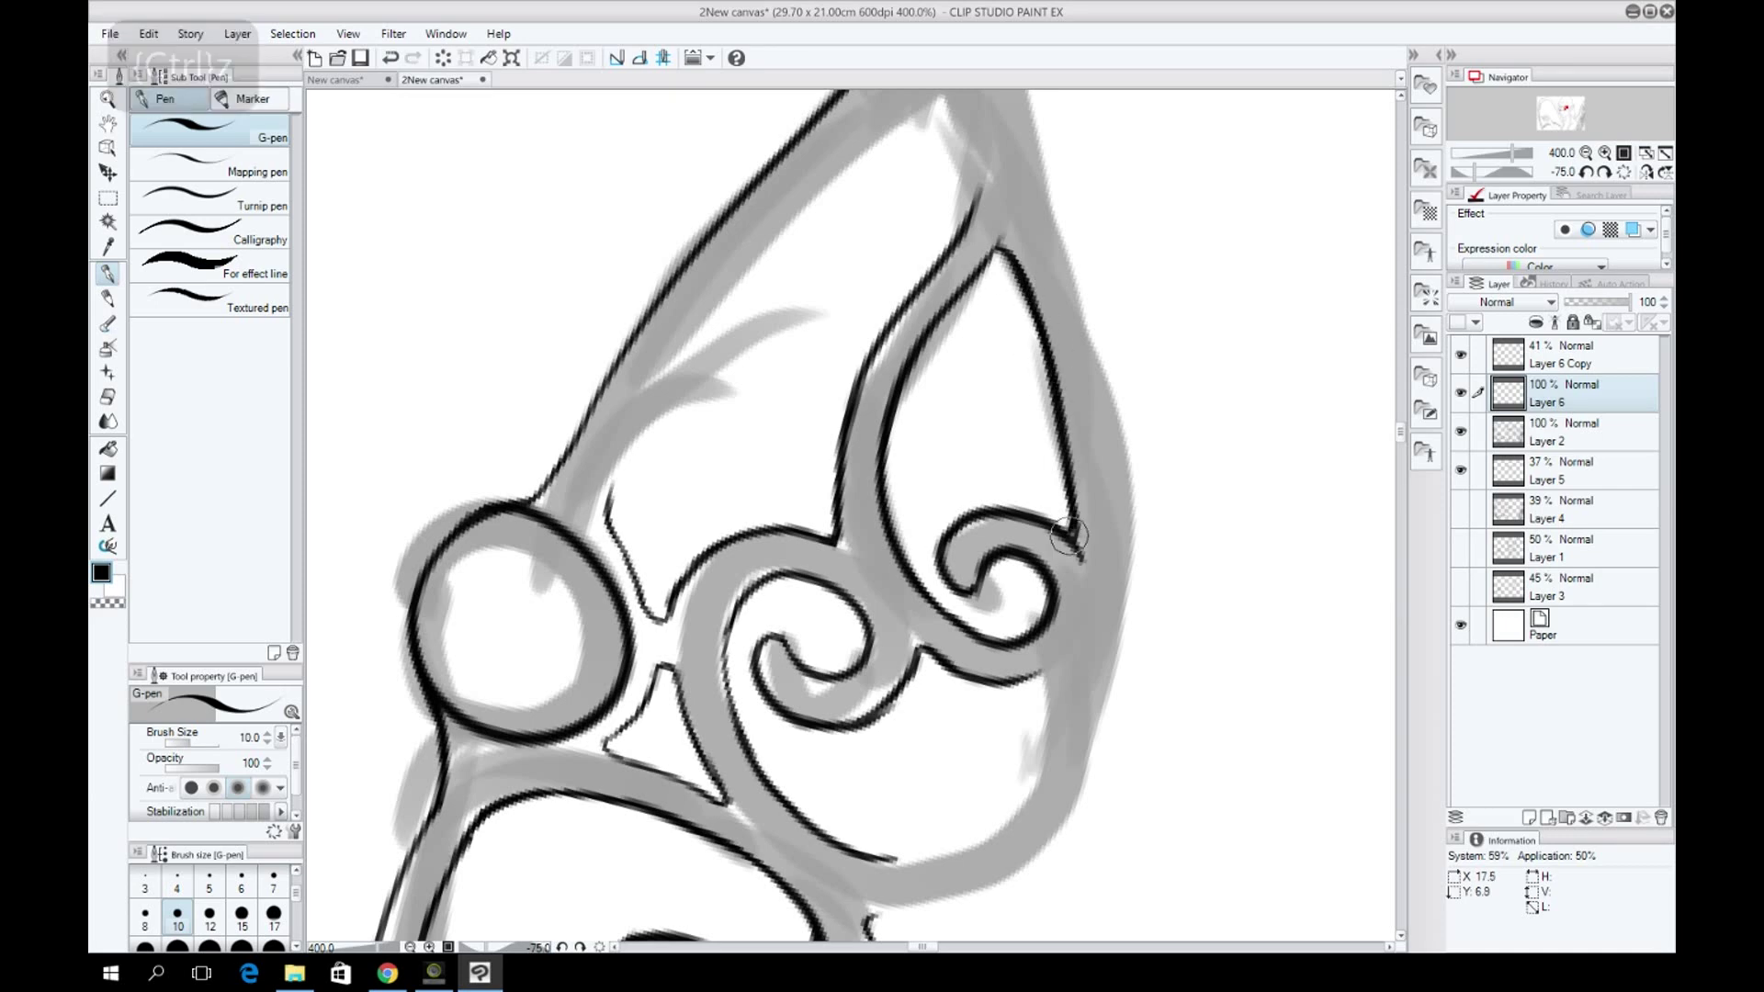
Thicken the pointed opening's outer side, and ink the large scroll's closing curve and the end section's outer edge.
key(ctrl+@)
key(ctrl+z)
drag(1034, 670, 1082, 643)
key(ctrl+z)
key(ctrl+z)
click(1587, 172)
key(ctrl+z)
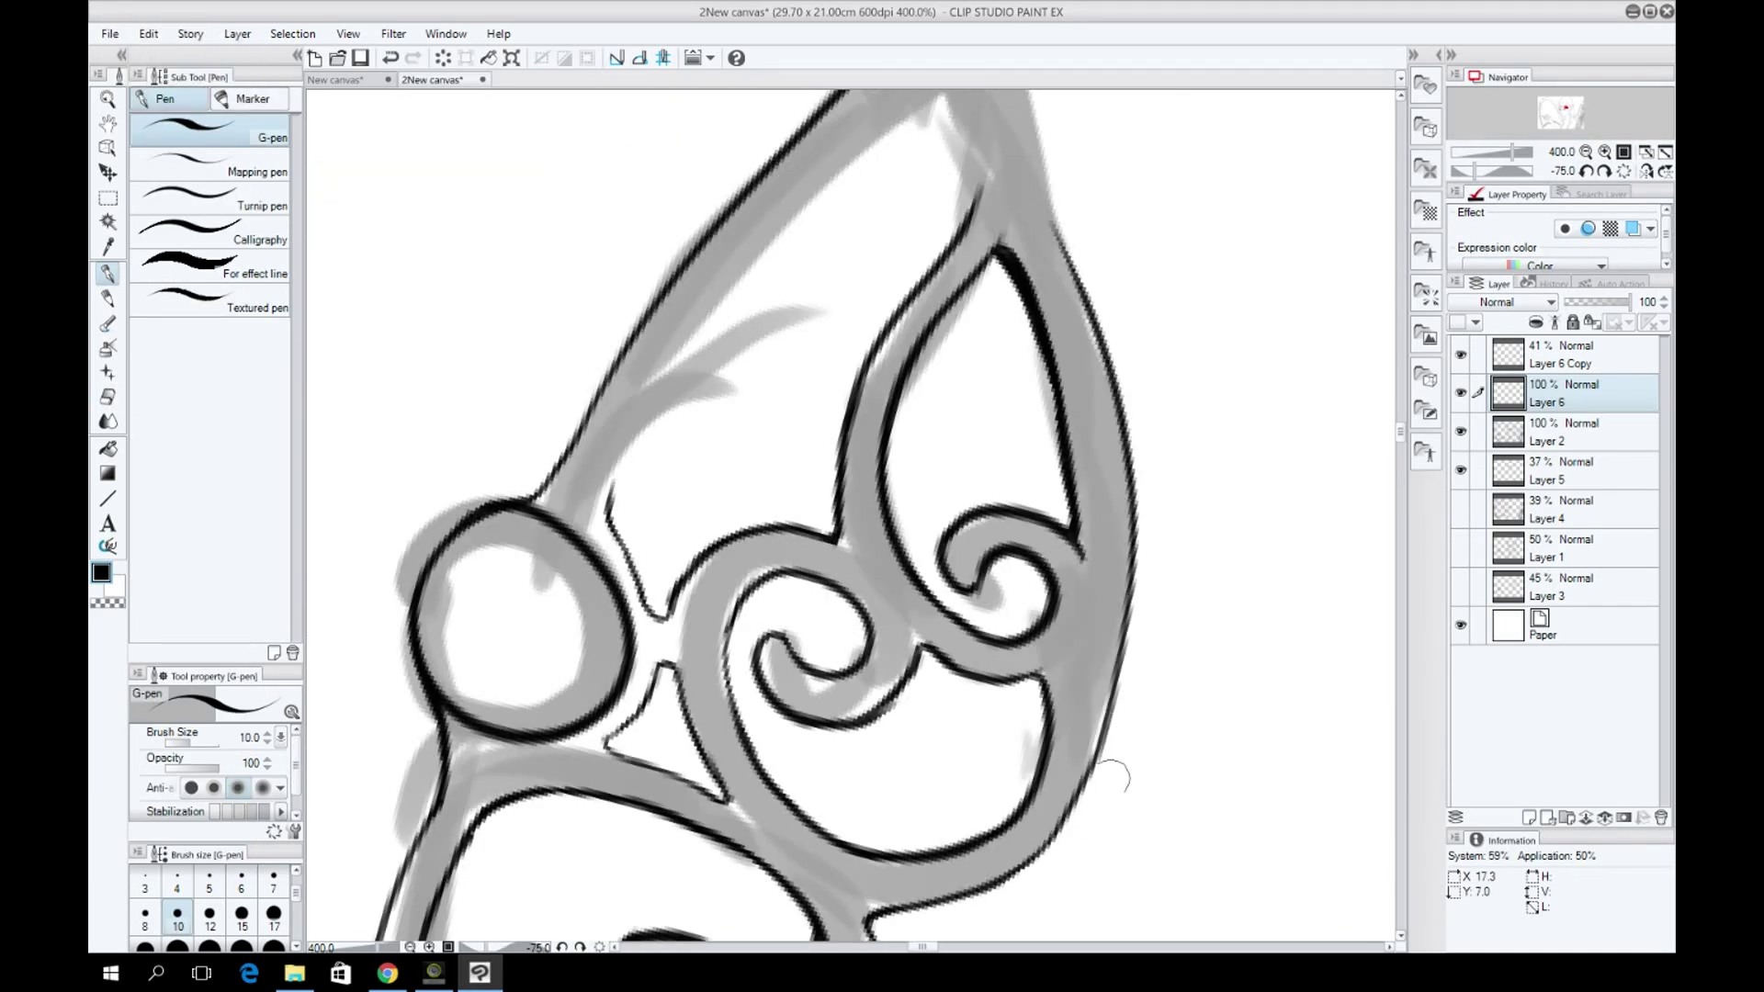
Ink the outline of the upper opening and both edges of the narrow tail reaching the hair strand.
key(ctrl+z)
click(1586, 172)
drag(476, 278, 918, 456)
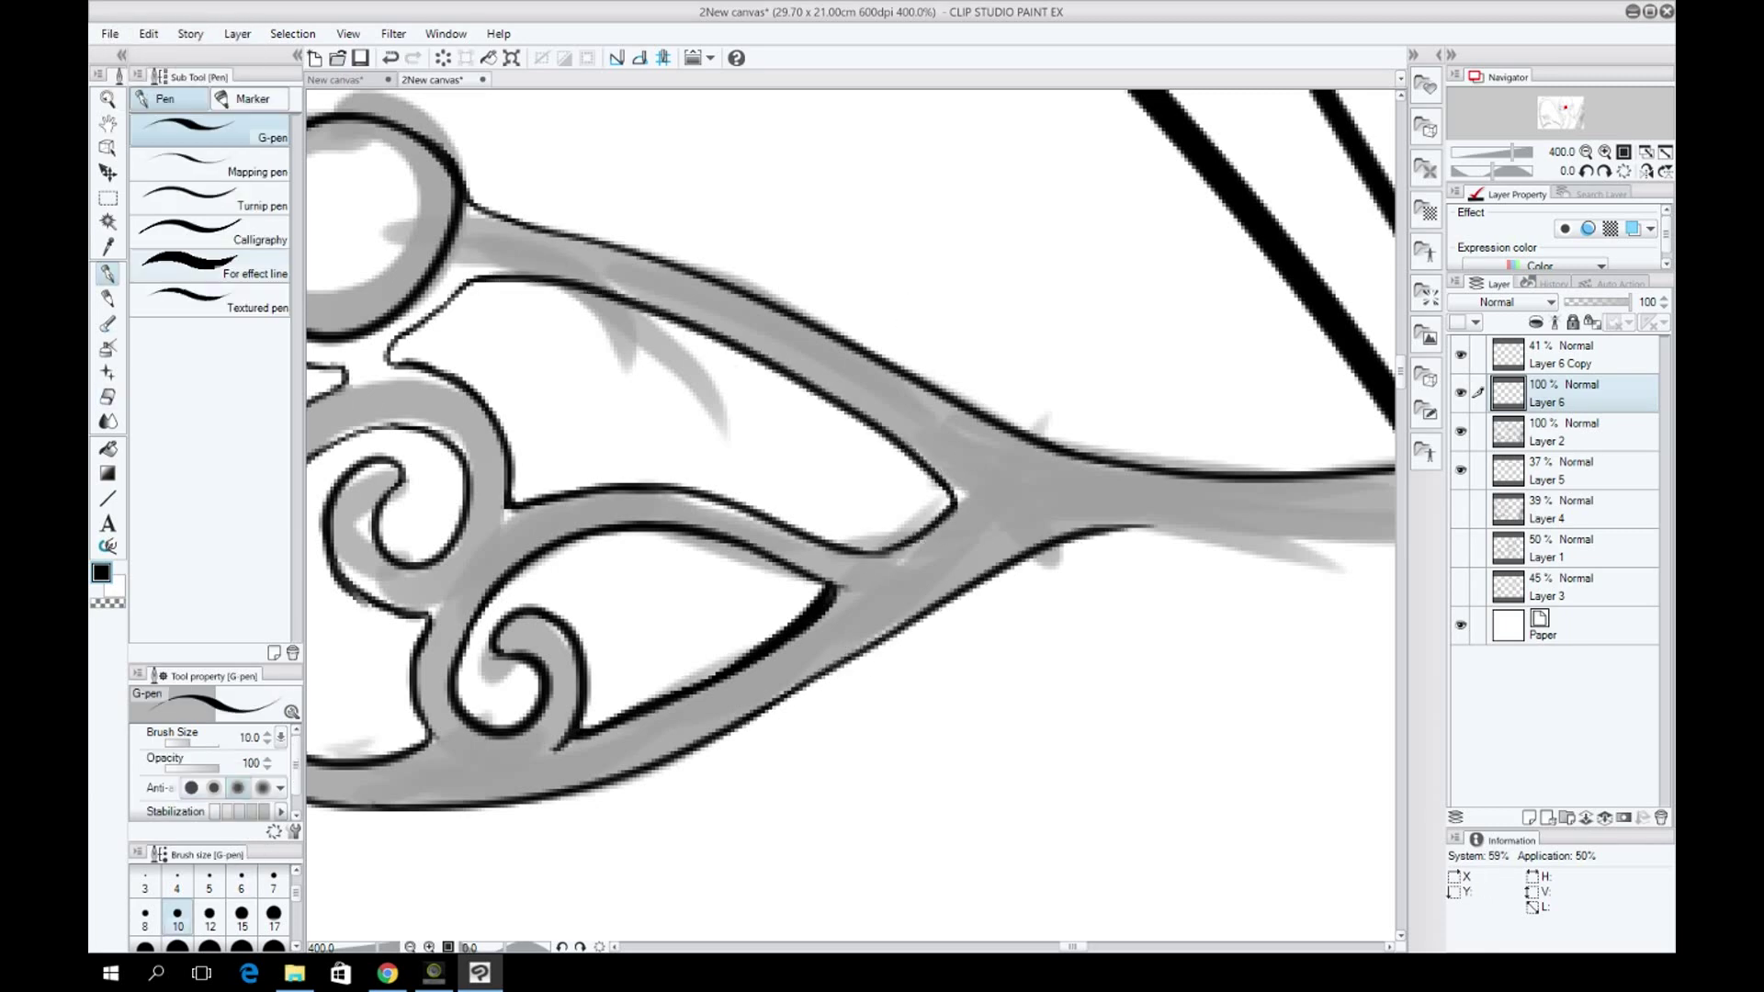
click(1586, 152)
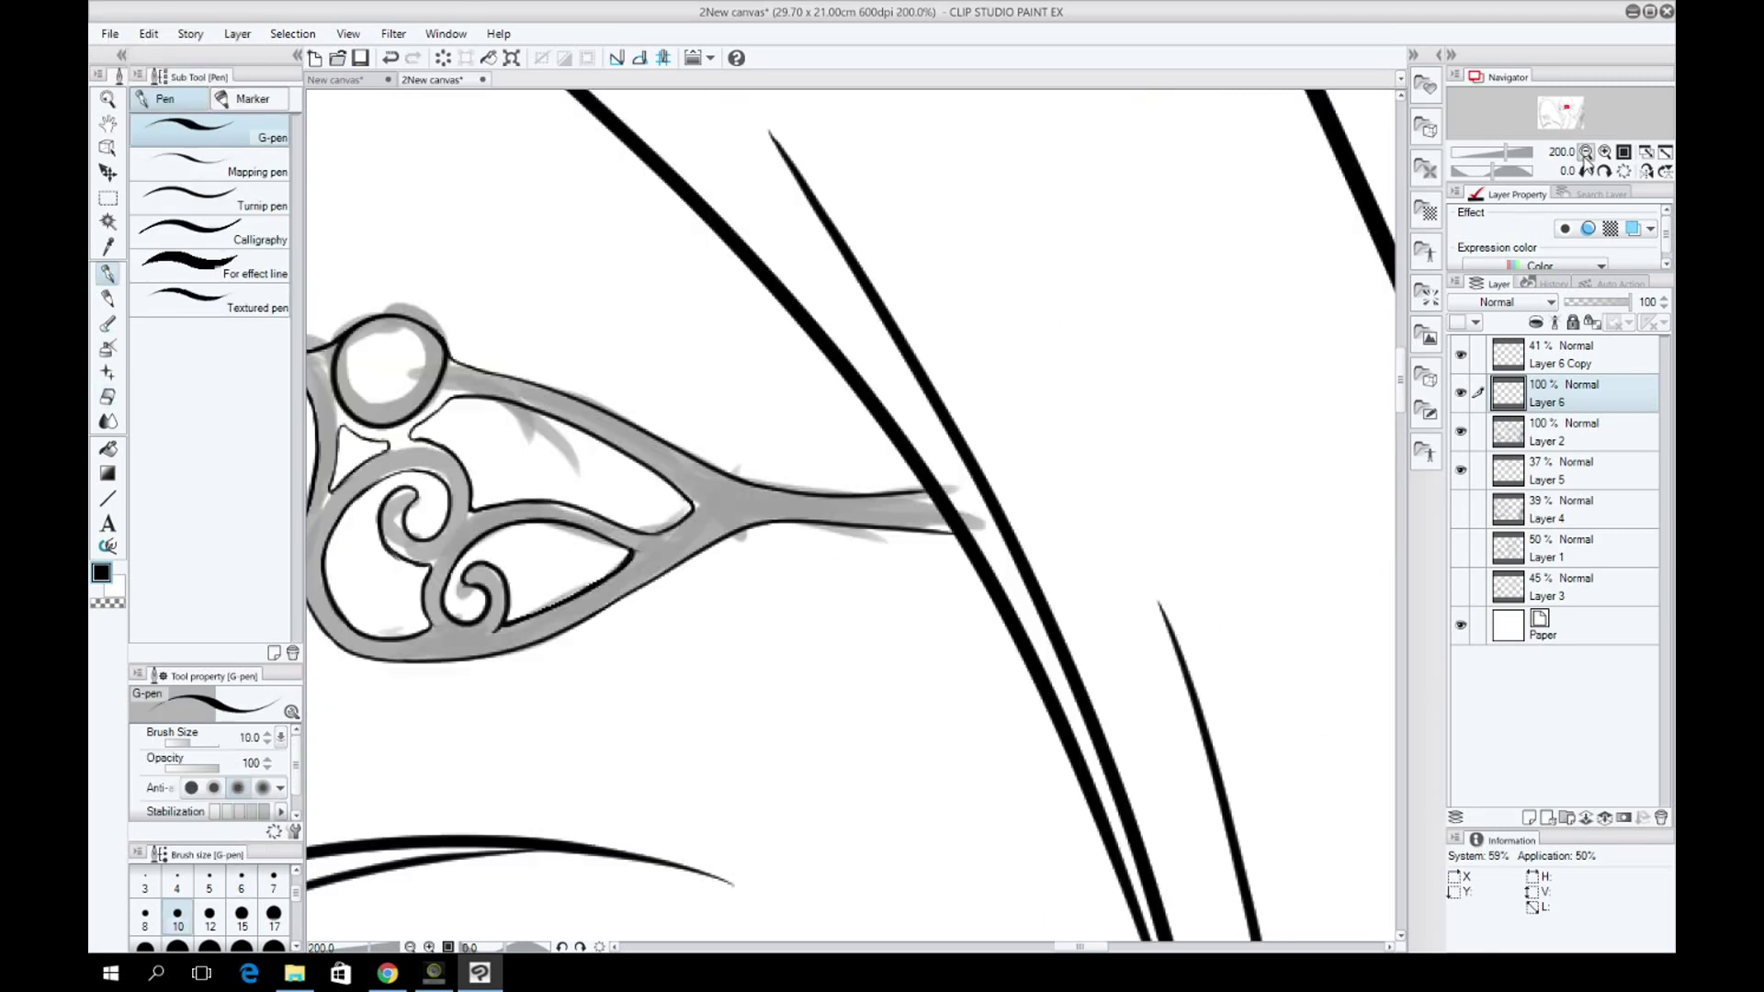
Delete the Layer 6 Copy and Layer 5 guide layers, keeping the inked circlet on Layer 6.
click(1586, 152)
key(ctrl+z)
key(ctrl+z)
click(1586, 152)
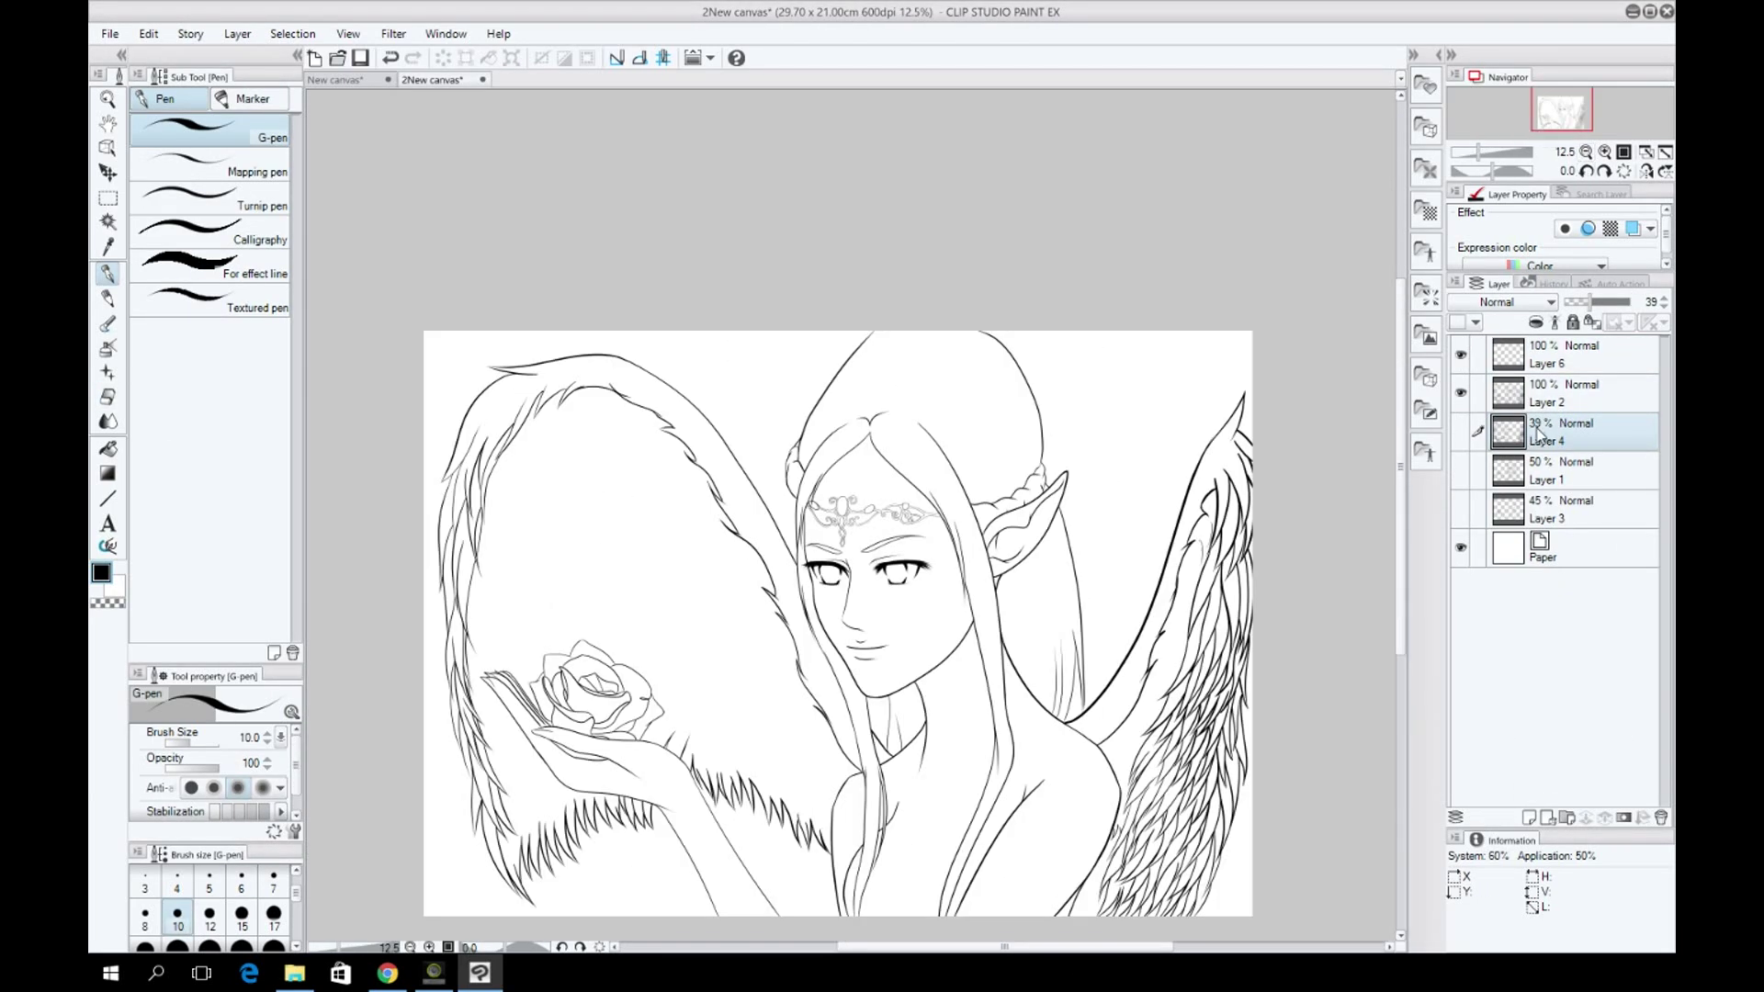
Merge Layer 6 into Layer 2 and redraw the head's left outline down to the braid with the G-pen at size 17.
key(ctrl+plus)
key(ctrl+plus)
key(bracketright)
key(bracketright)
key(bracketright)
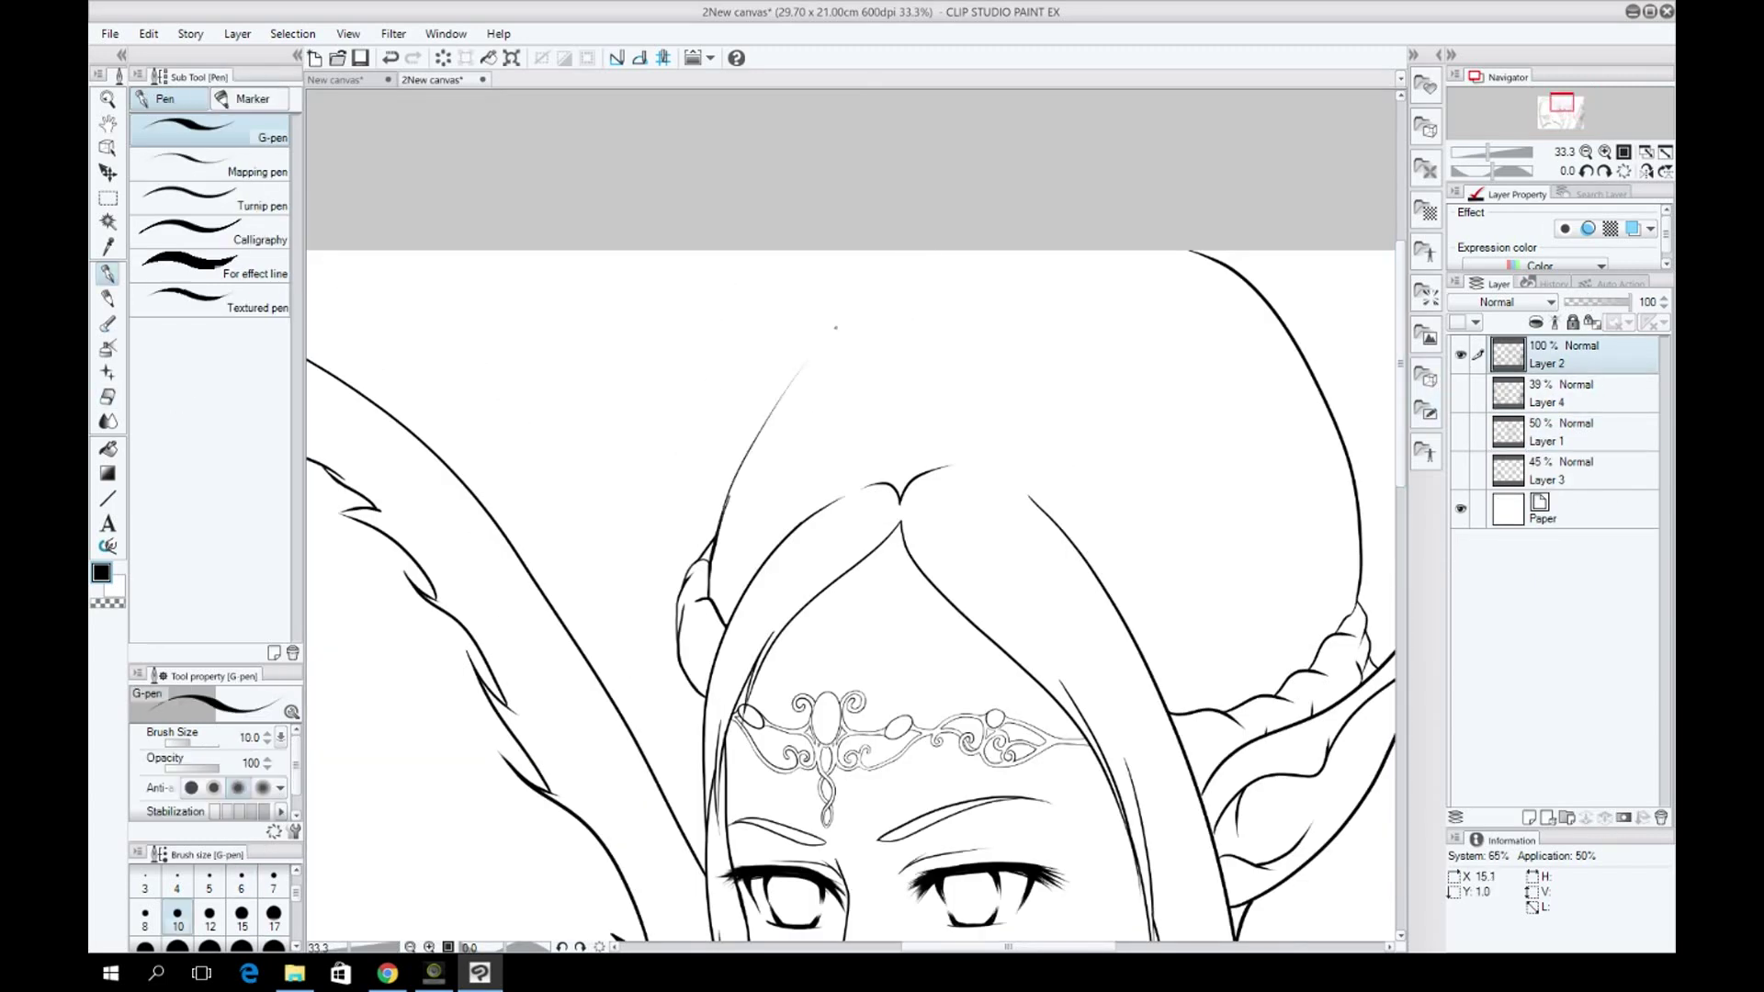
key(ctrl+z)
scroll(441, 698, up, 3)
key(ctrl+z)
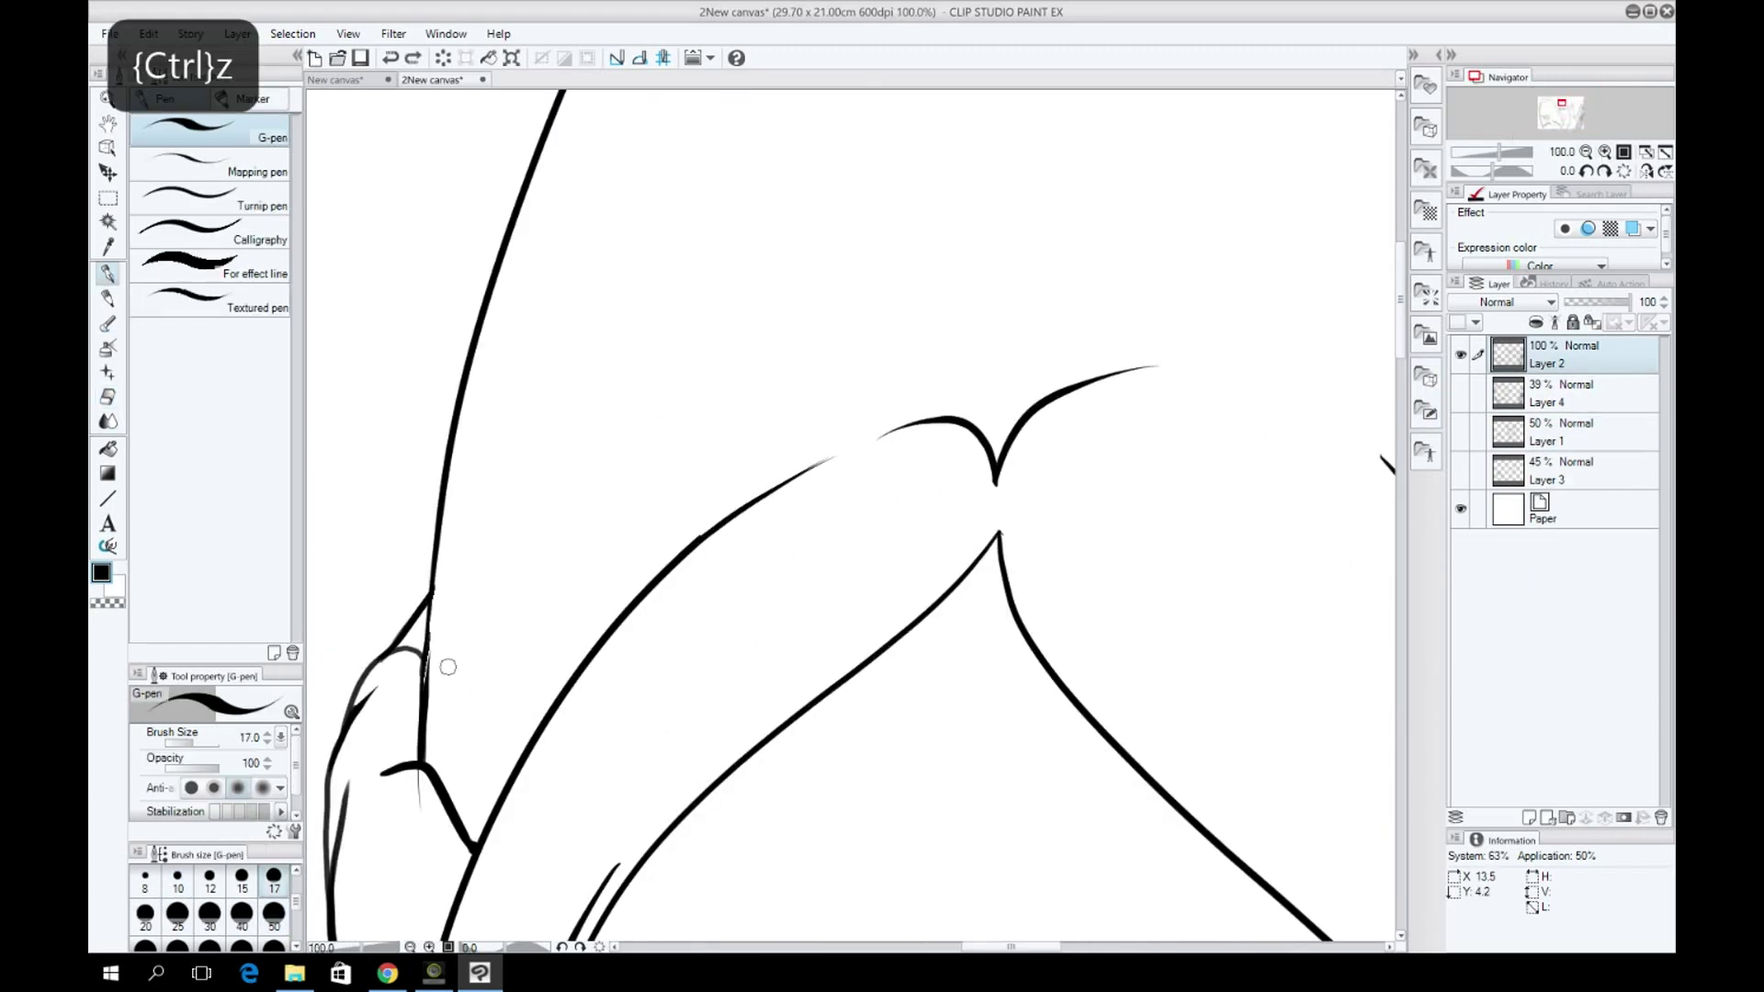
Erase the head outline's overshoot at the braid with the Hard eraser at size 15.
key(e)
key(p)
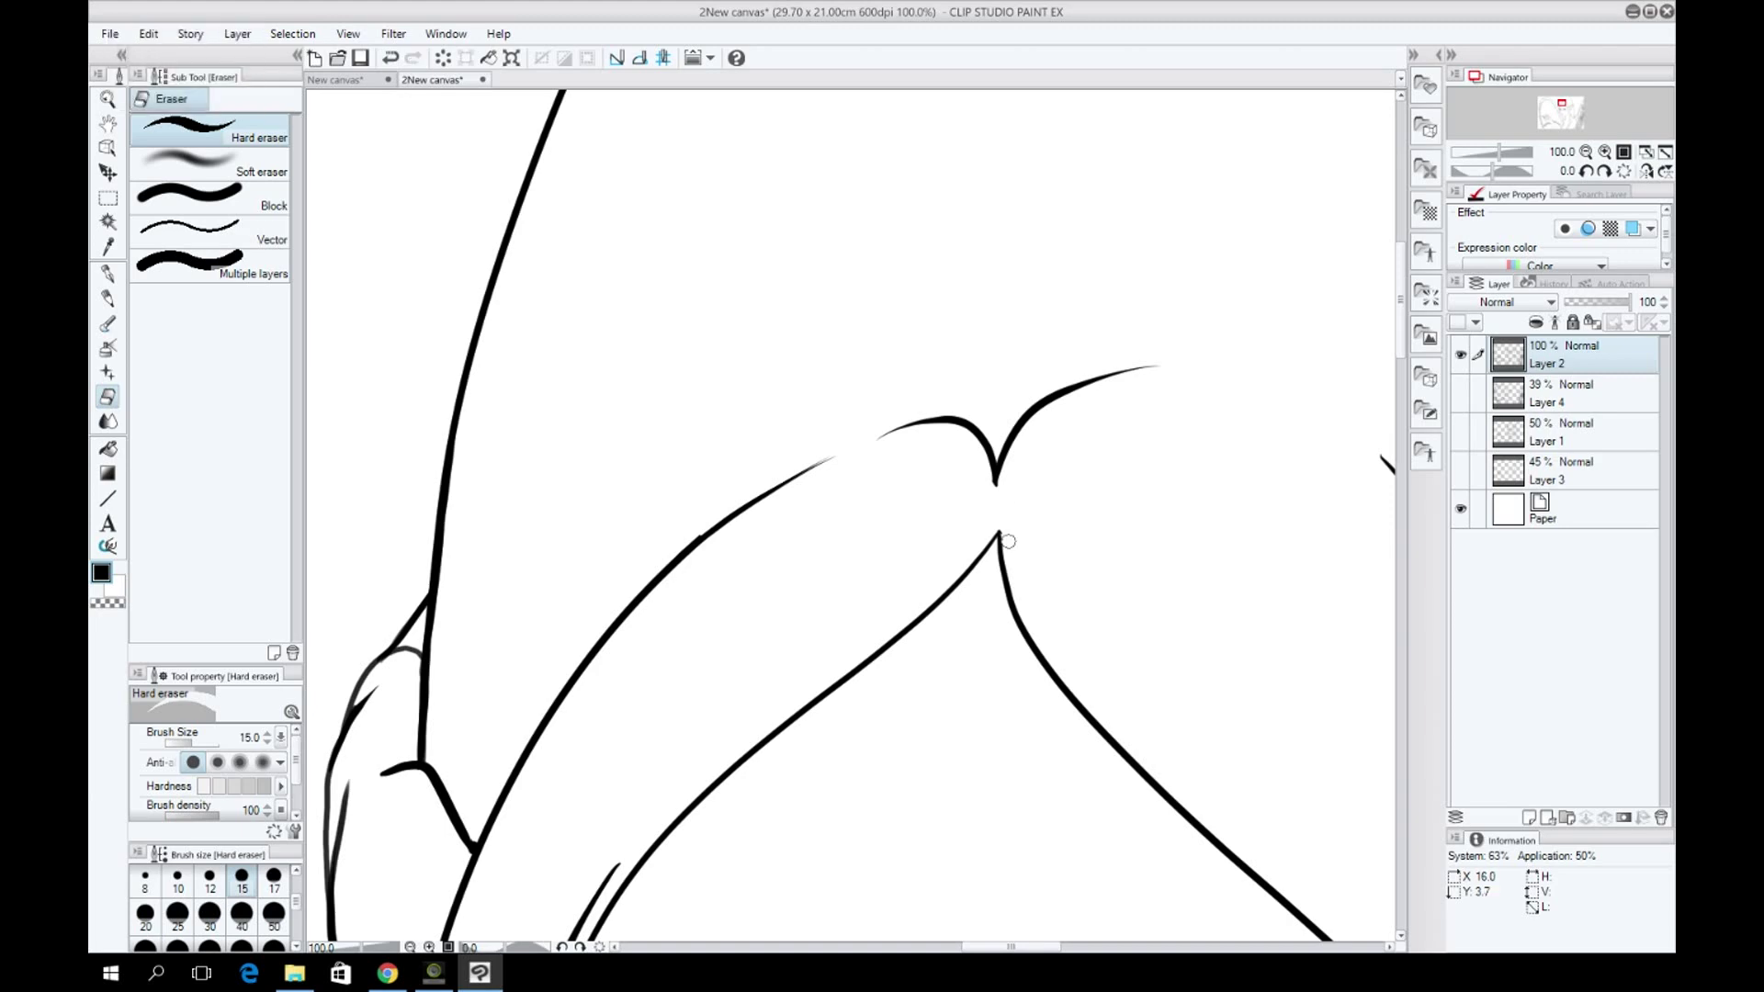
key(ctrl+z)
Erase the overlap where the thin hair strands cross the circlet's end gem, using the Hard eraser at size 2.5.
scroll(1387, 406, down, 5)
key(ctrl+plus)
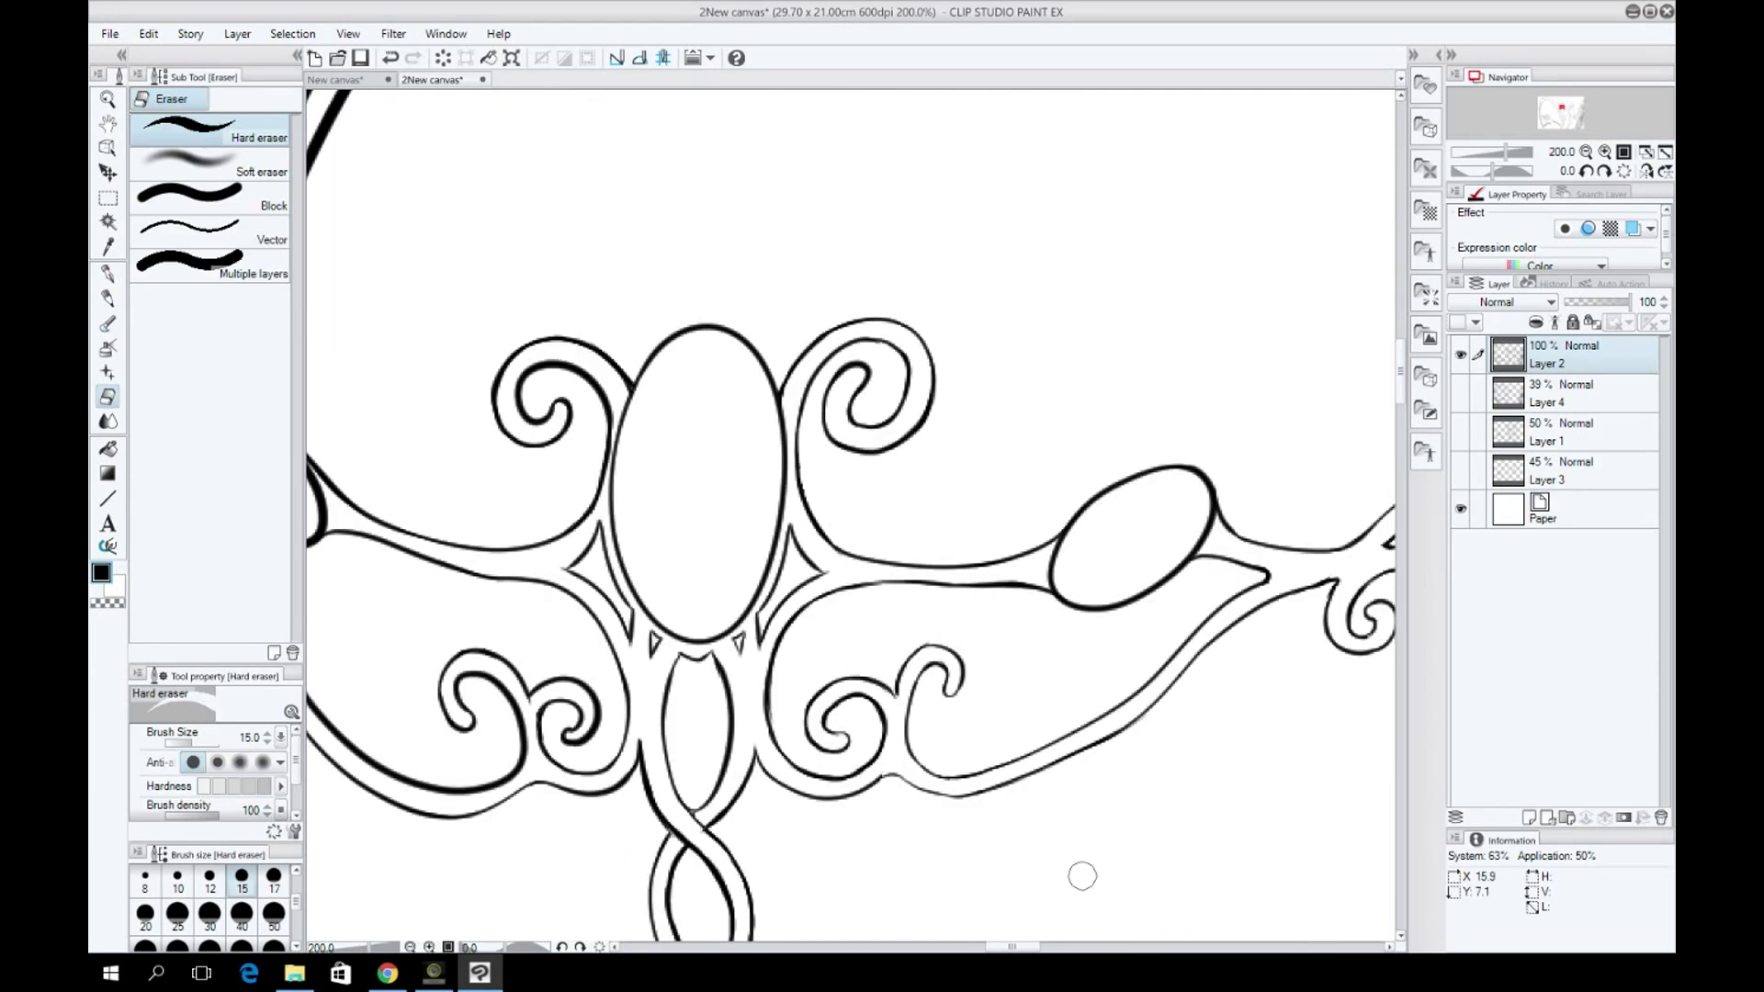
scroll(713, 497, left, 5)
key(bracketleft)
key(bracketleft)
key(bracketleft)
key(bracketleft)
key(ctrl+z)
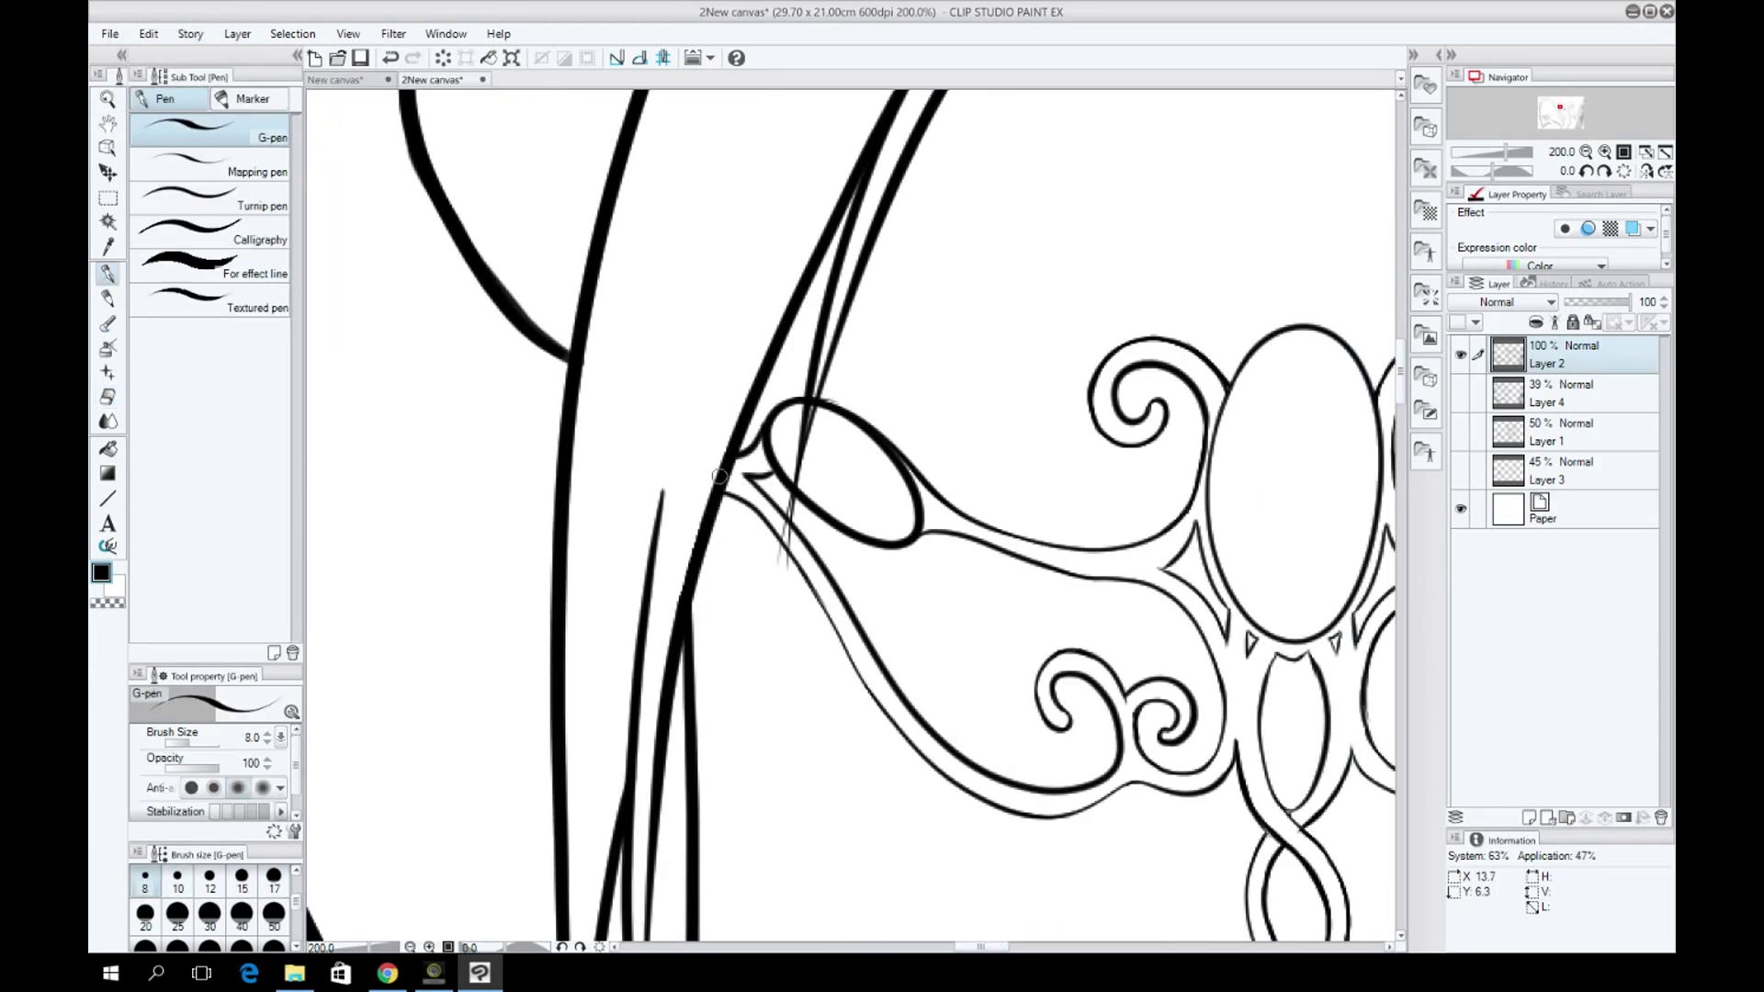
key(ctrl+z)
key(ctrl+plus)
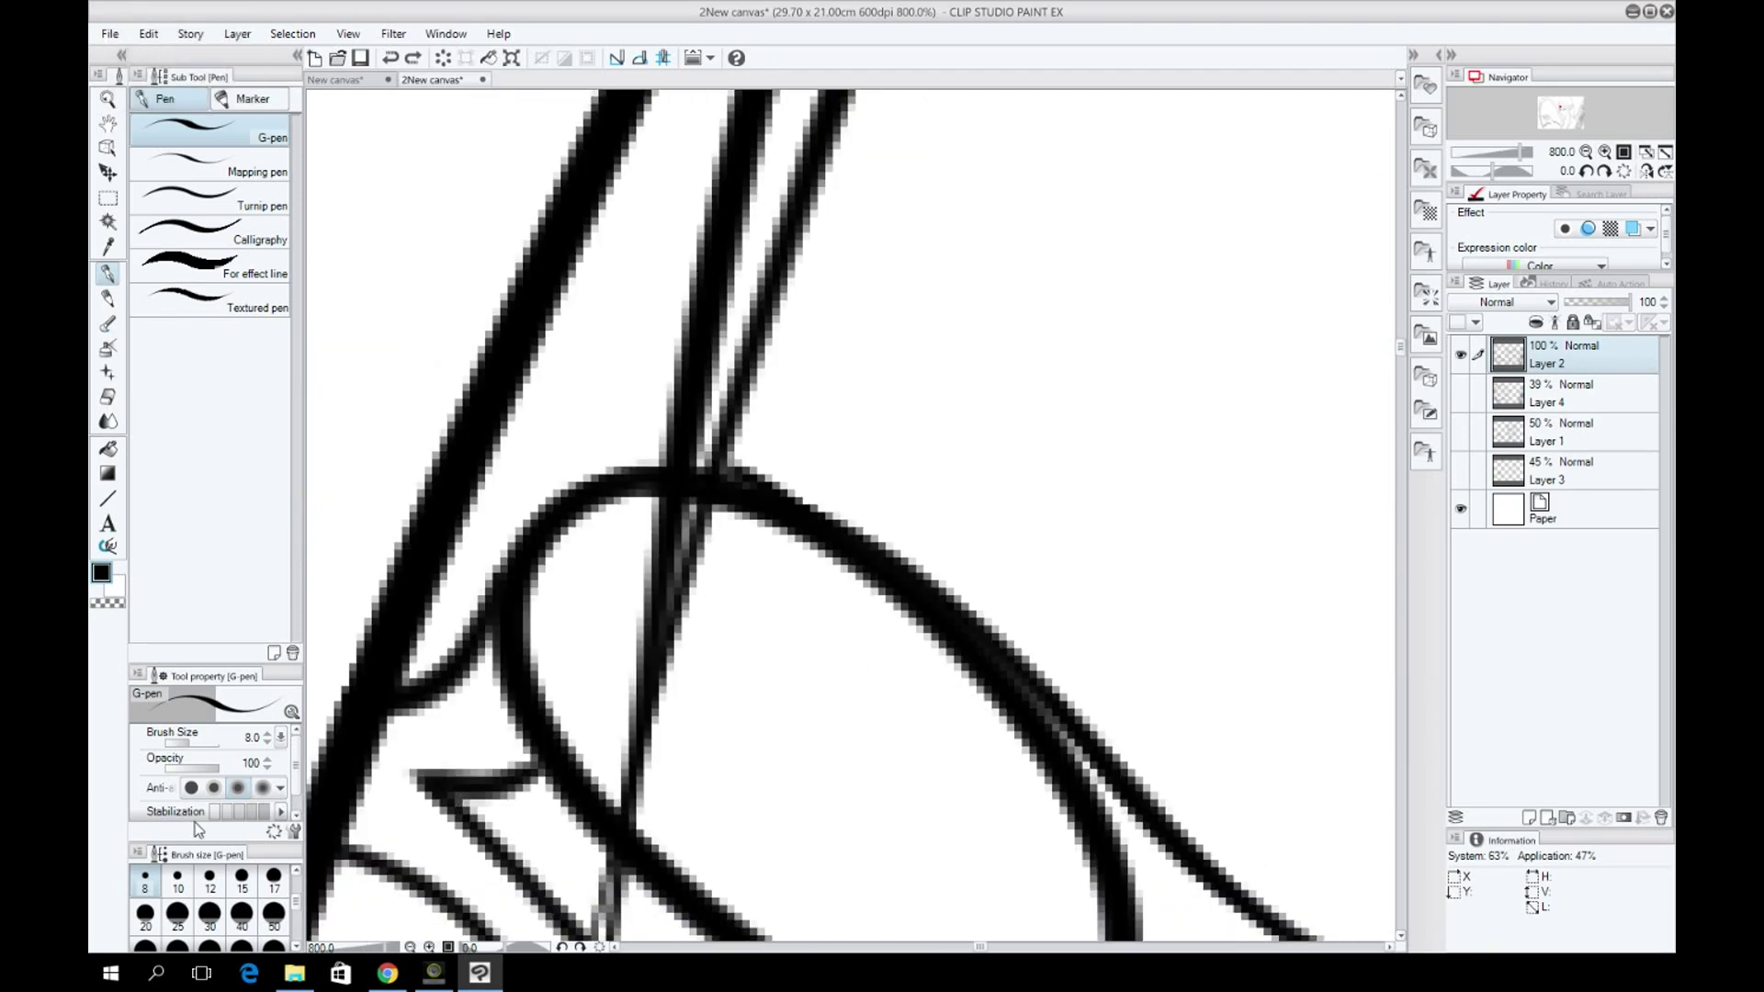
key(e)
key(ctrl+minus)
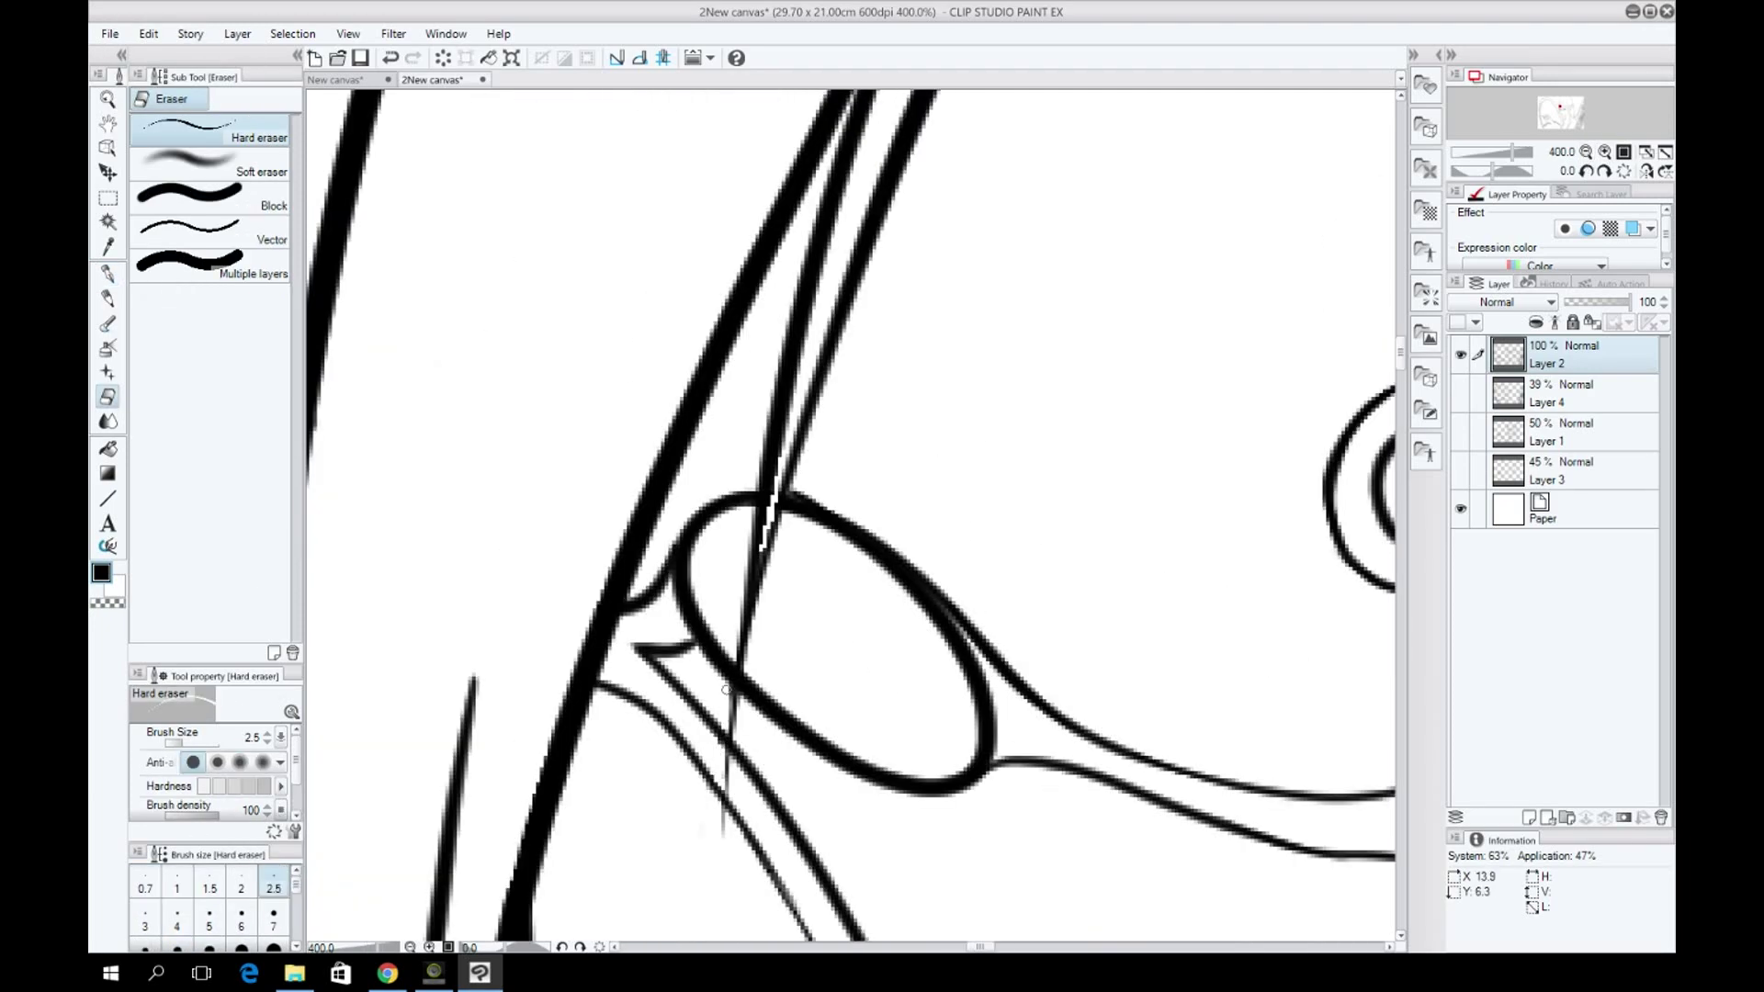
Trim the strand ends overshooting the curved outline beside the feather strokes with the Hard eraser at size 7.
key(p)
scroll(724, 692, down, 5)
drag(919, 643, 799, 275)
scroll(958, 342, up, 4)
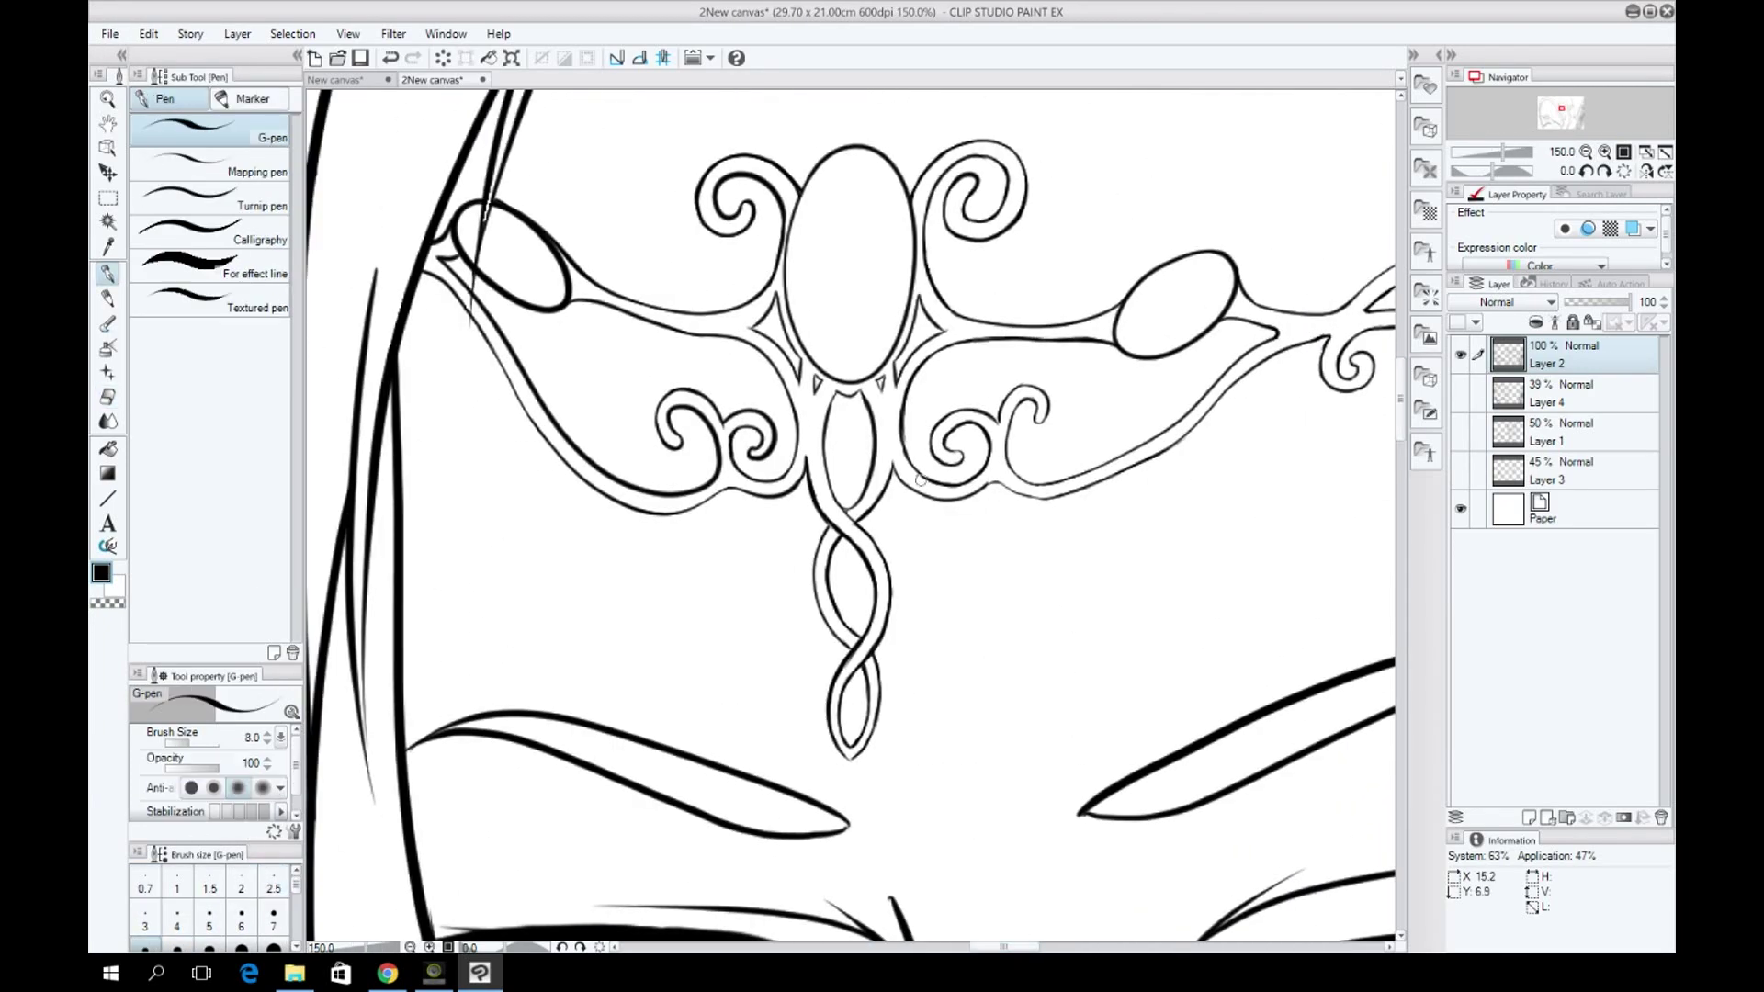
scroll(919, 478, down, 5)
drag(1397, 431, 1389, 512)
drag(1030, 948, 1015, 955)
scroll(602, 510, up, 6)
key(e)
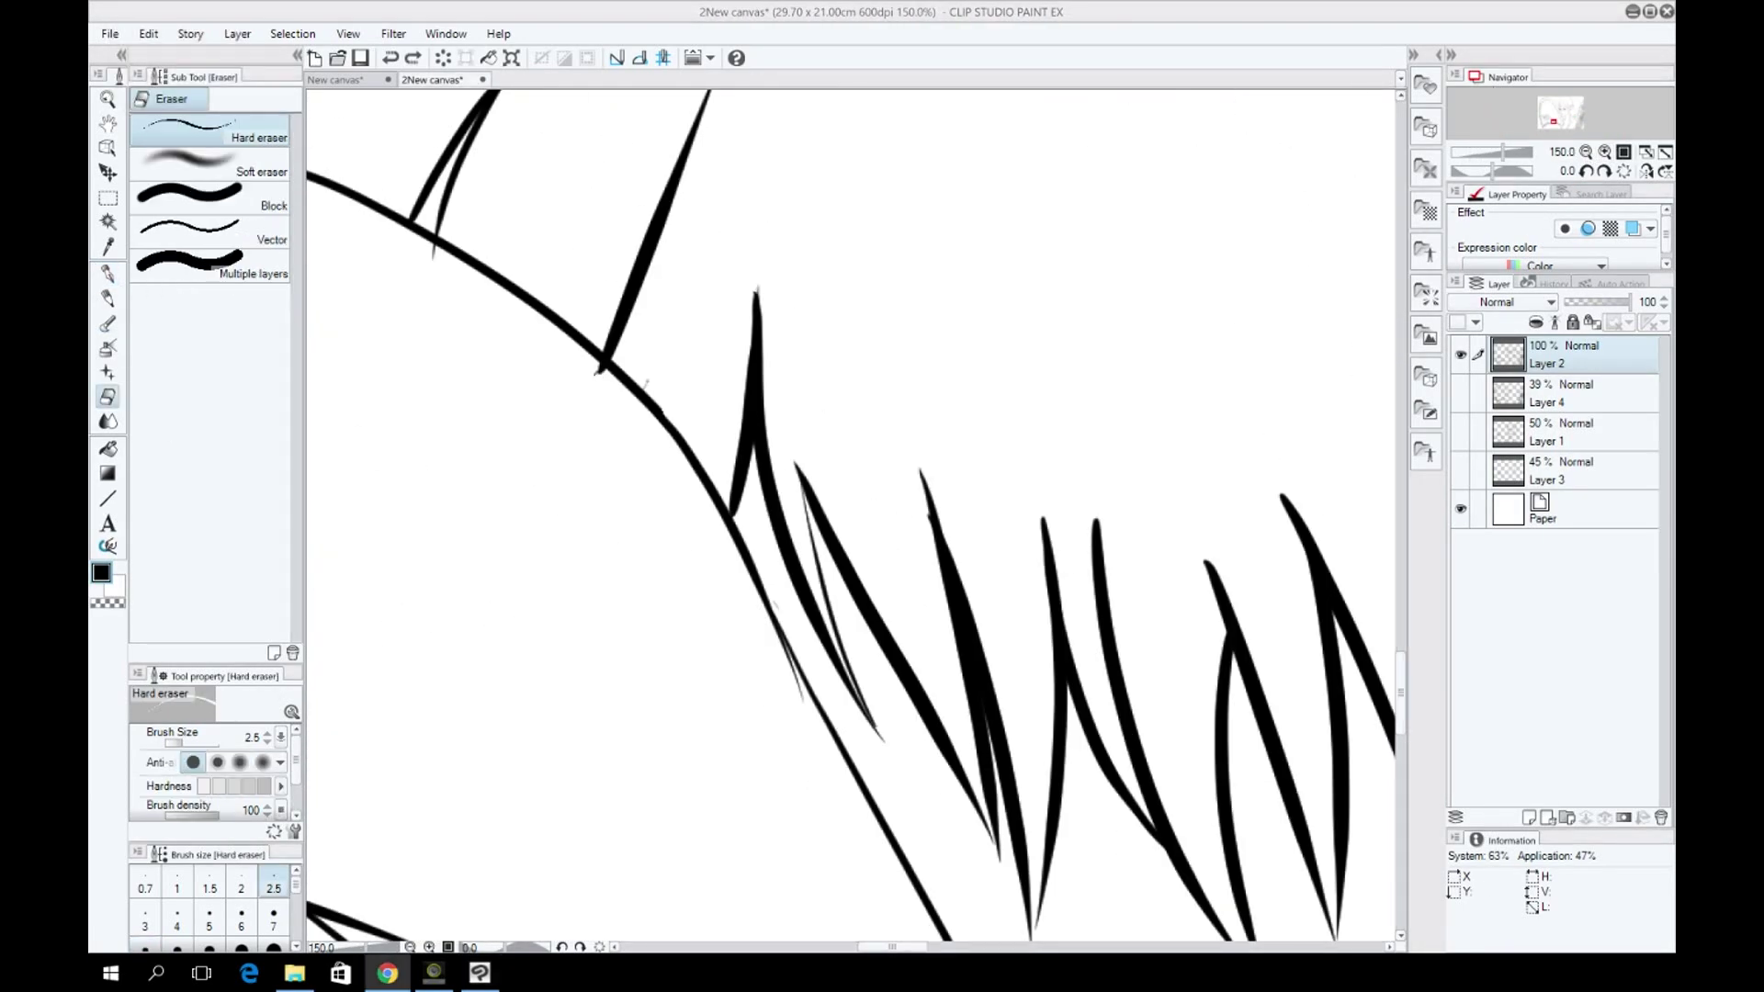
key(bracketright)
key(bracketright)
key(bracketright)
key(bracketright)
key(bracketright)
key(ctrl+z)
key(ctrl+z)
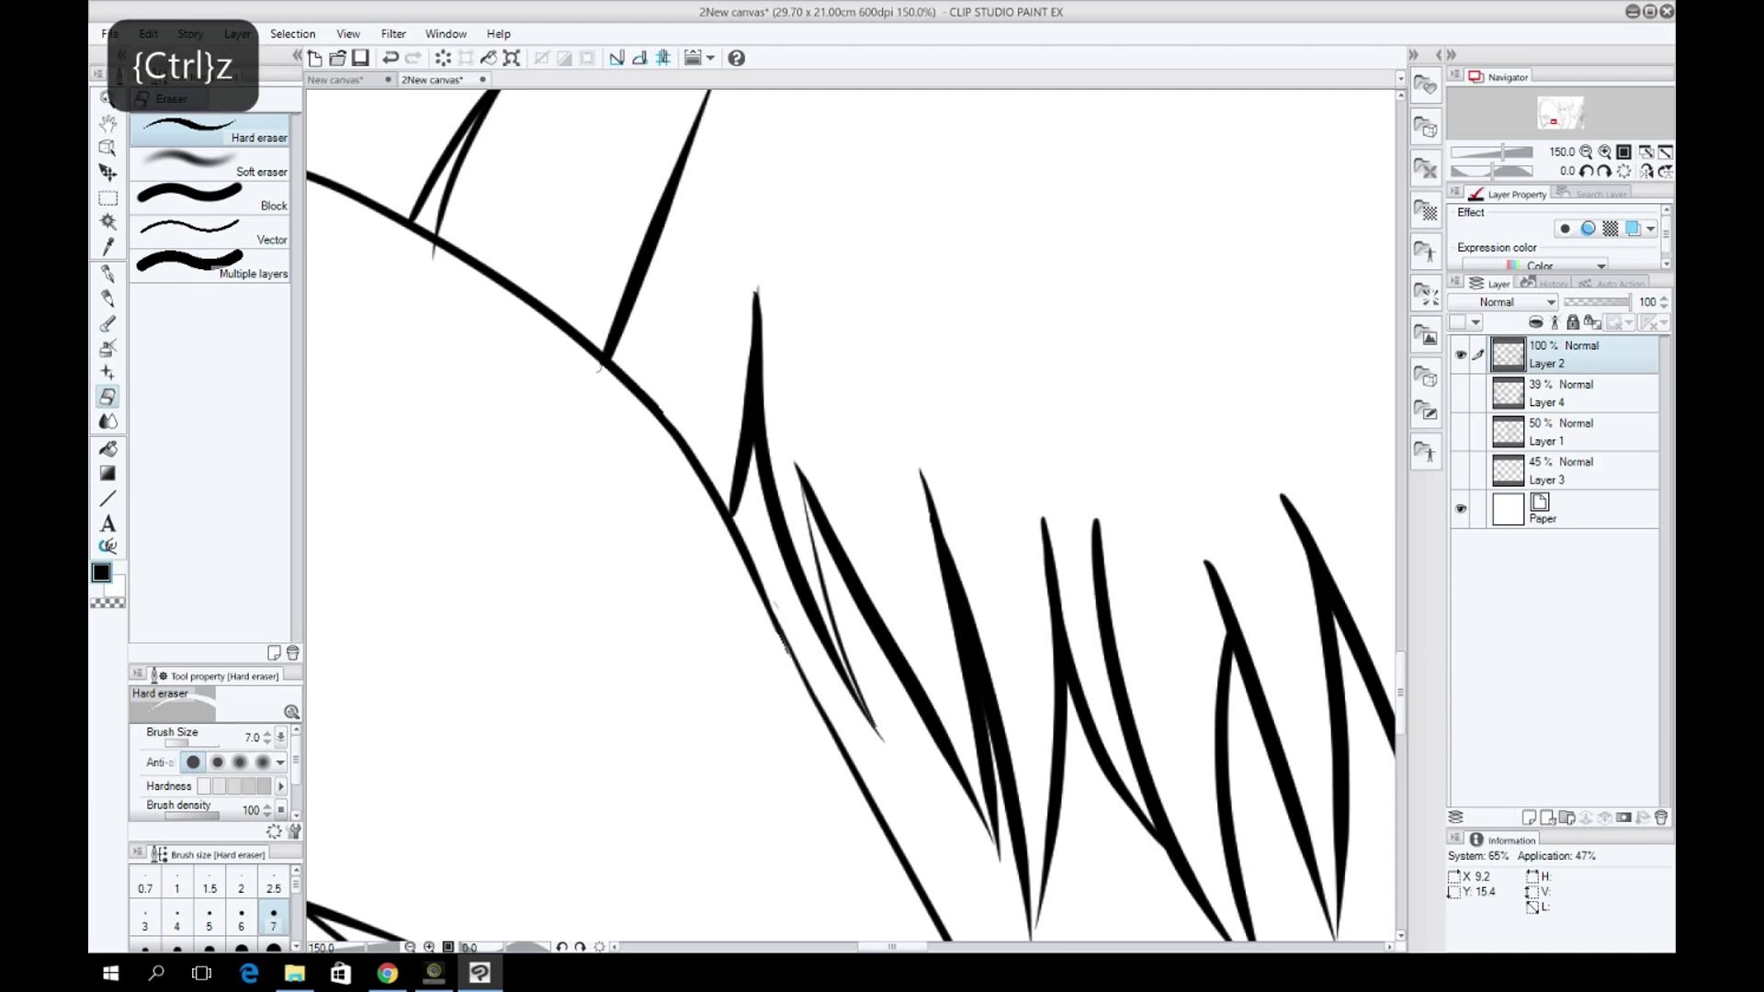
Clean up the remaining stroke ends farther along the curved outline beside the feather tufts with the Hard eraser.
key(p)
drag(701, 664, 889, 958)
key(ctrl+z)
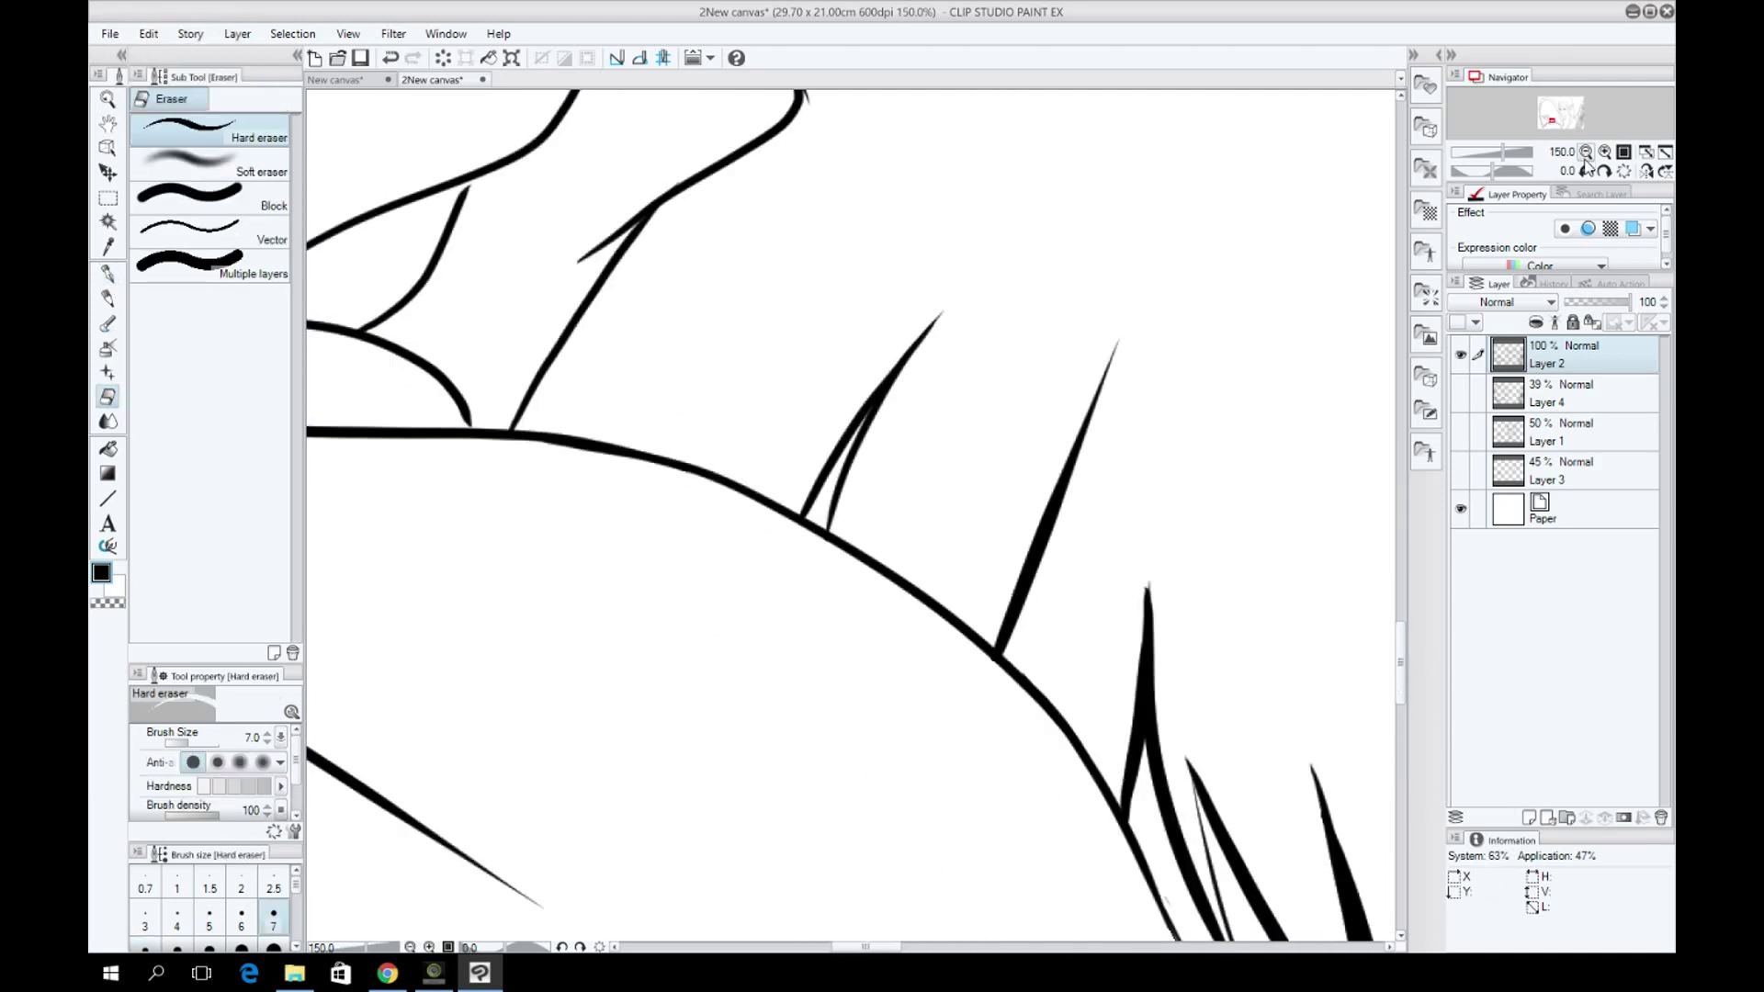
key(ctrl+z)
key(e)
click(1585, 151)
key(ctrl+z)
key(p)
key(ctrl+z)
key(ctrl+z)
key(e)
key(ctrl+0)
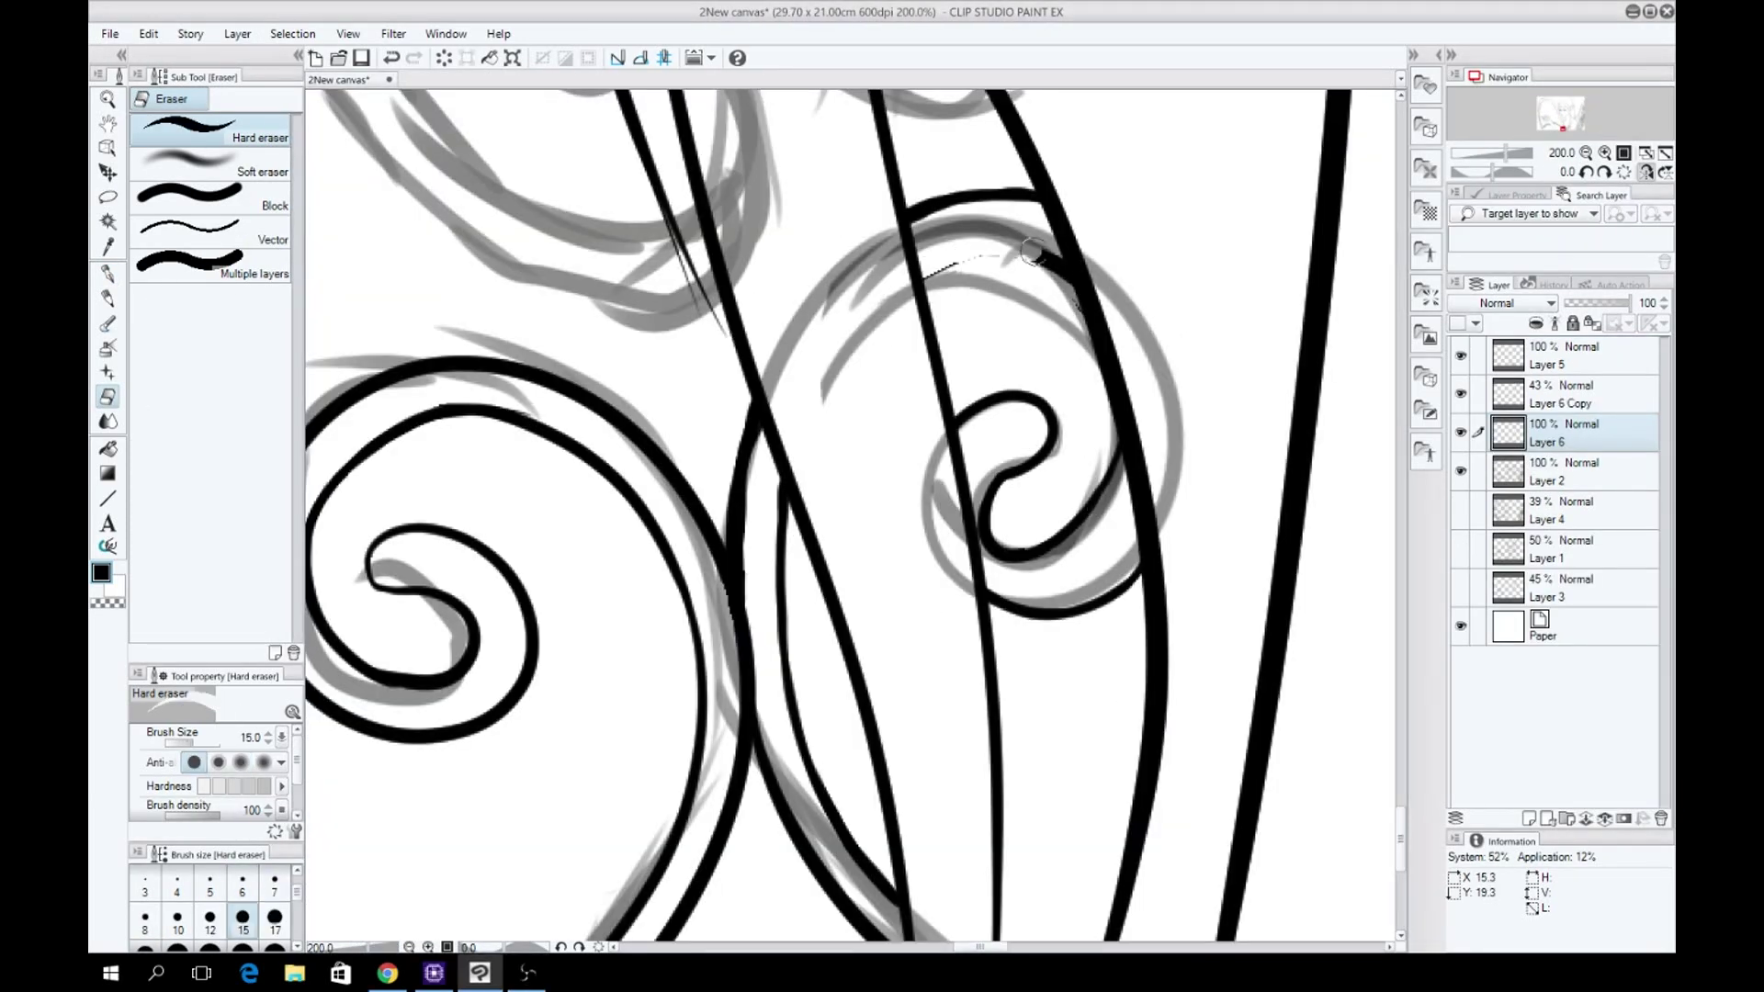
Erase scroll lines crossing the hair strands on Layer 6 and ink the right oval ornament's outer edge with the G-pen at size 17.
key(ctrl+z)
mouse_move(1139, 501)
mouse_down()
mouse_move(1159, 552)
mouse_move(1153, 625)
mouse_up()
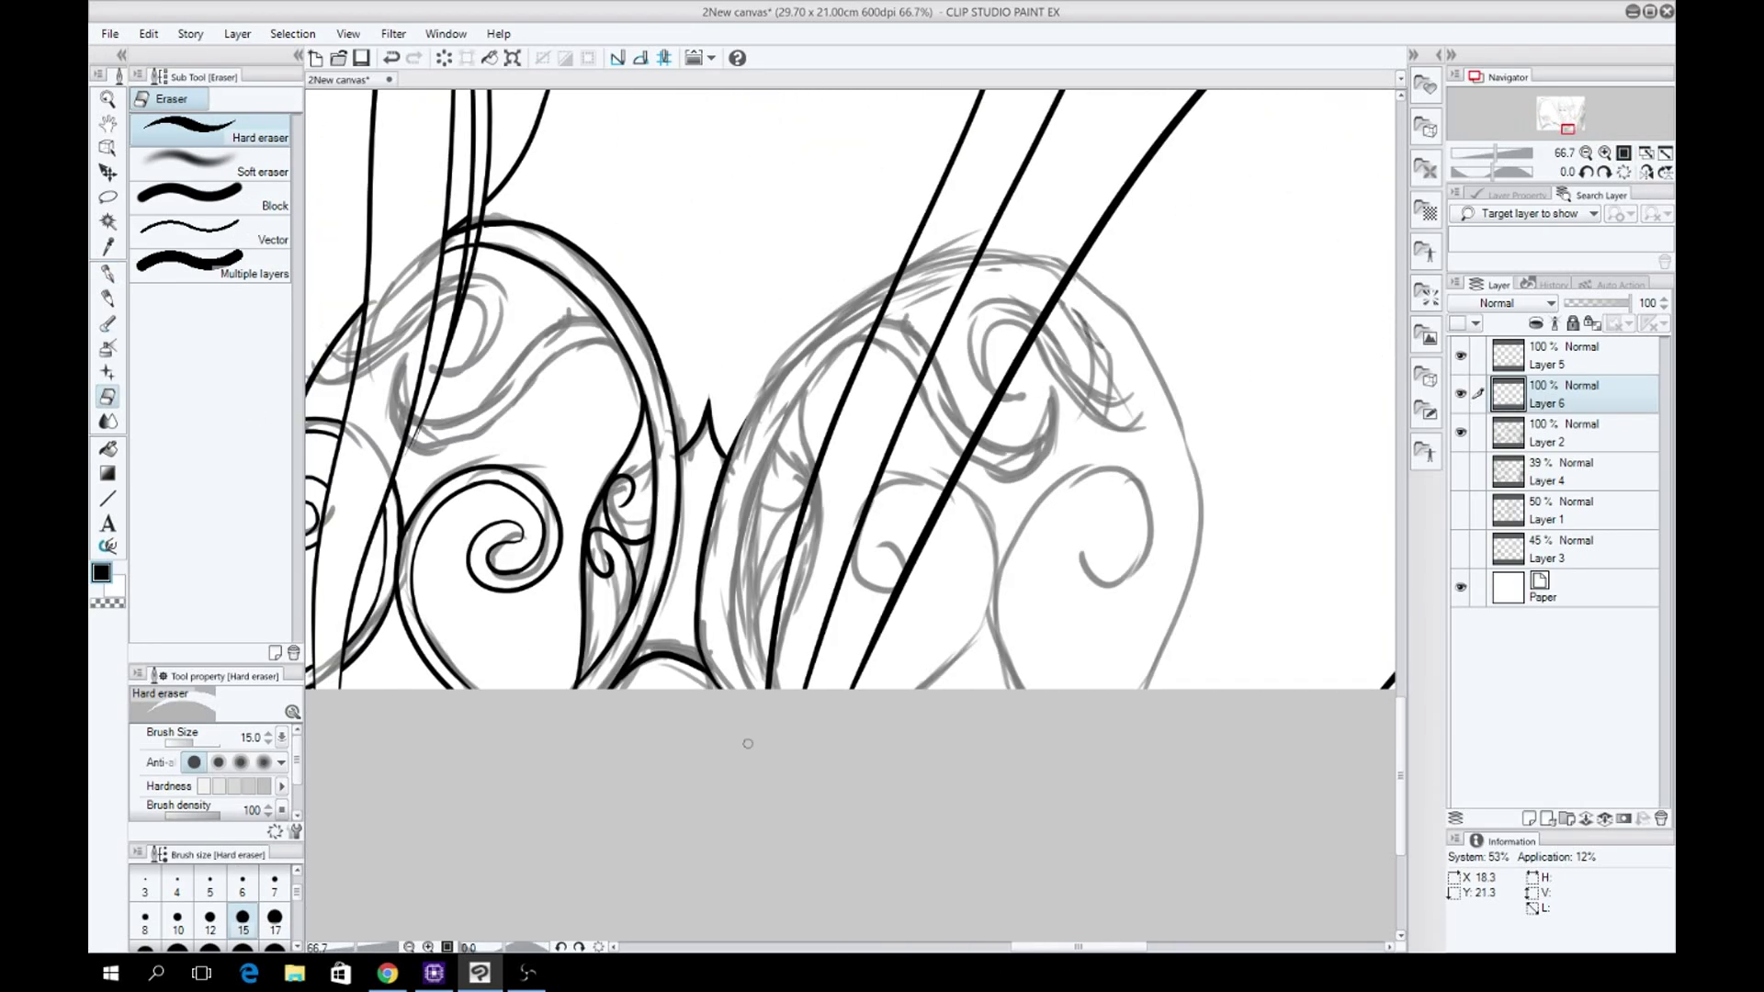
key(p)
key(ctrl+z)
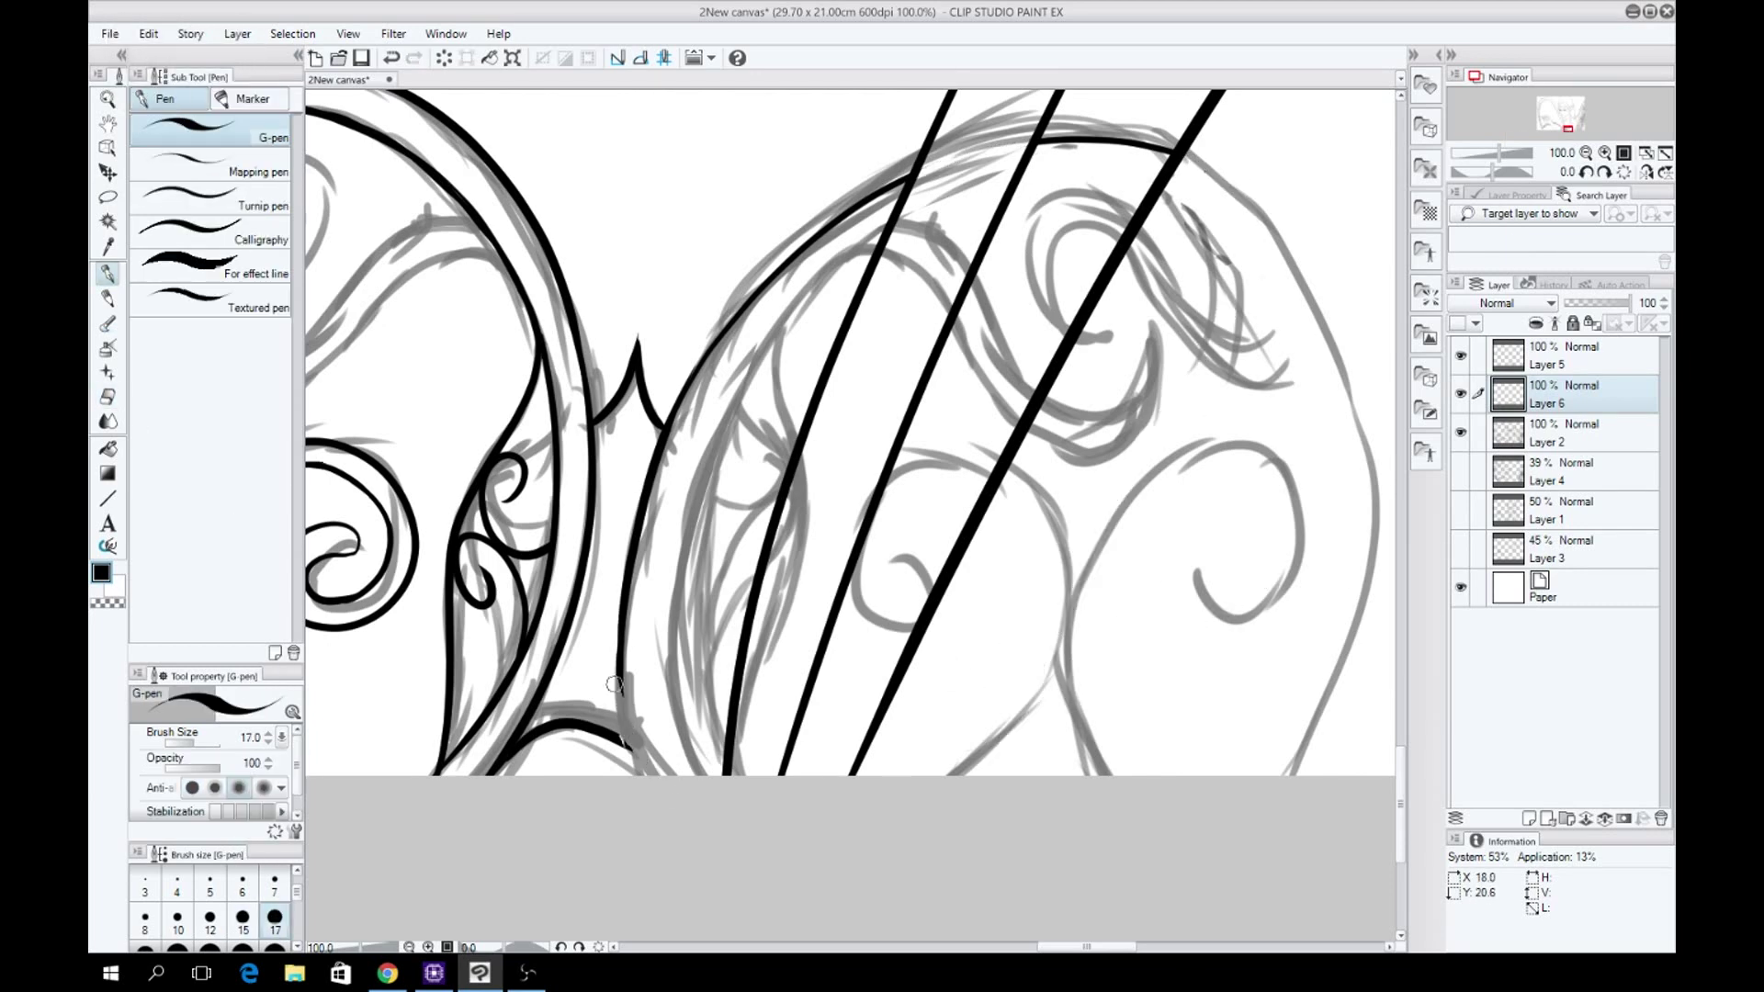
key(ctrl+z)
key(ctrl+z)
key(ctrl+z)
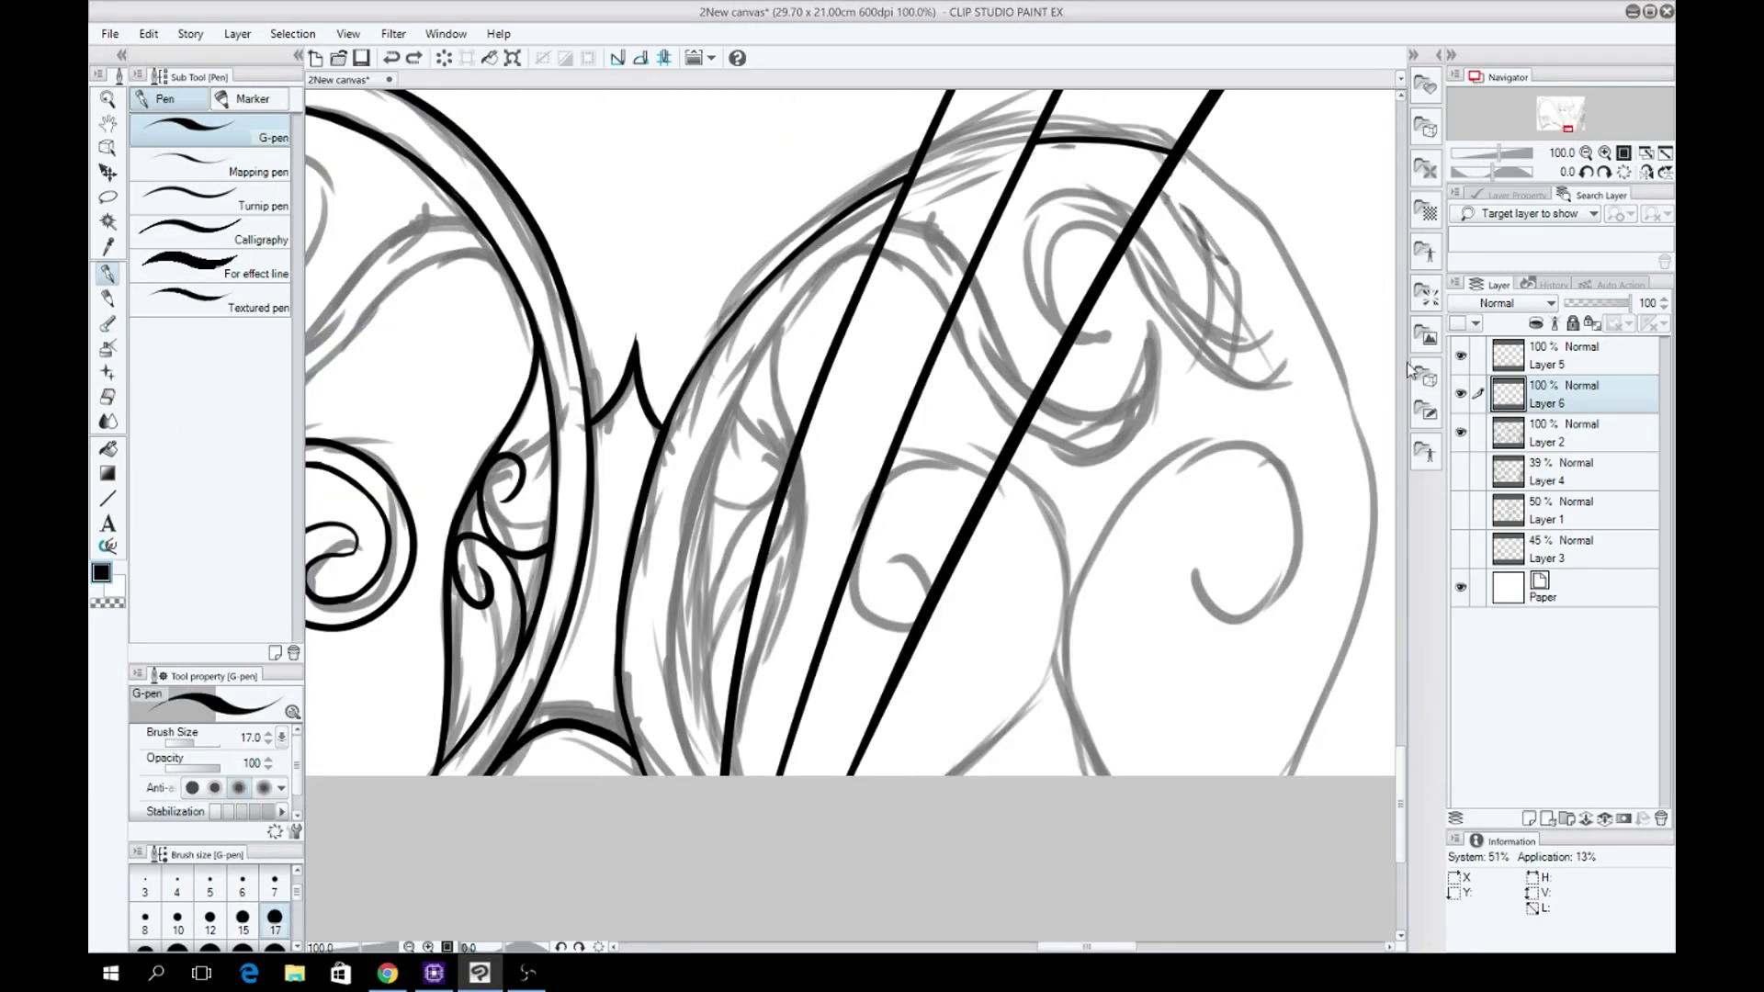
Hide the Layer 5 sketch and redraw the right ornament's outer arc up to the first hair strand.
key(ctrl+z)
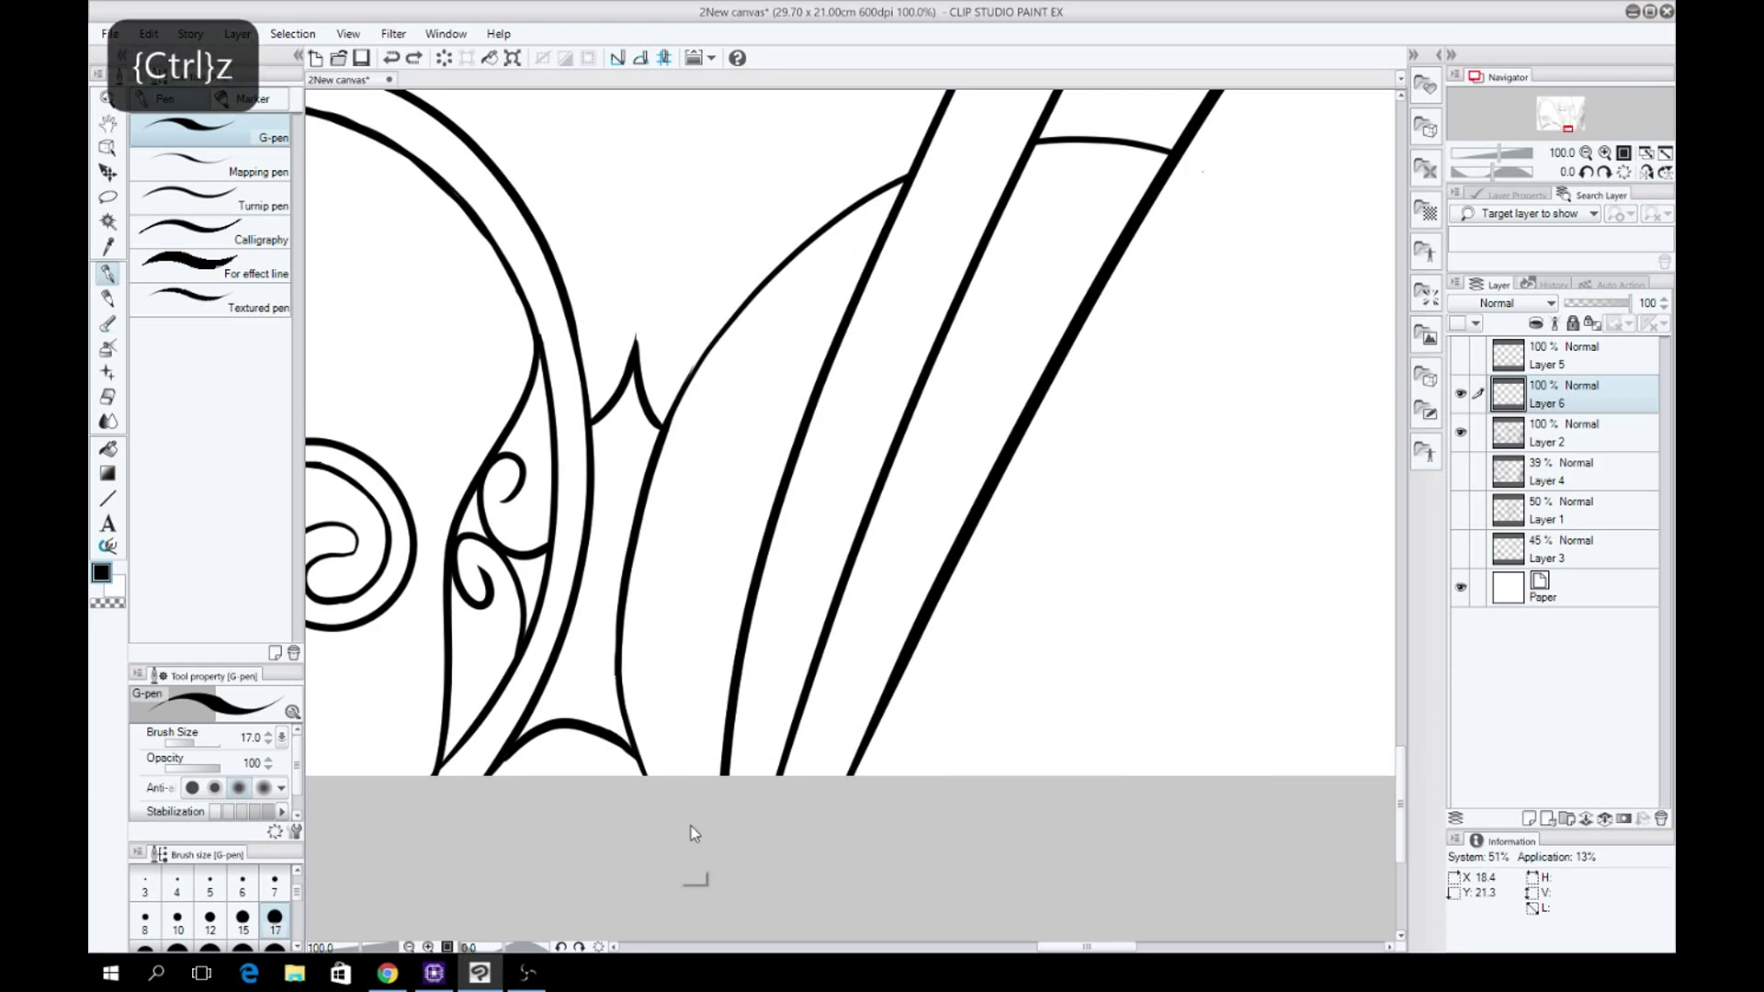
key(e)
key(ctrl+z)
key(p)
key(ctrl+z)
scroll(878, 225, down, 2)
key(ctrl+z)
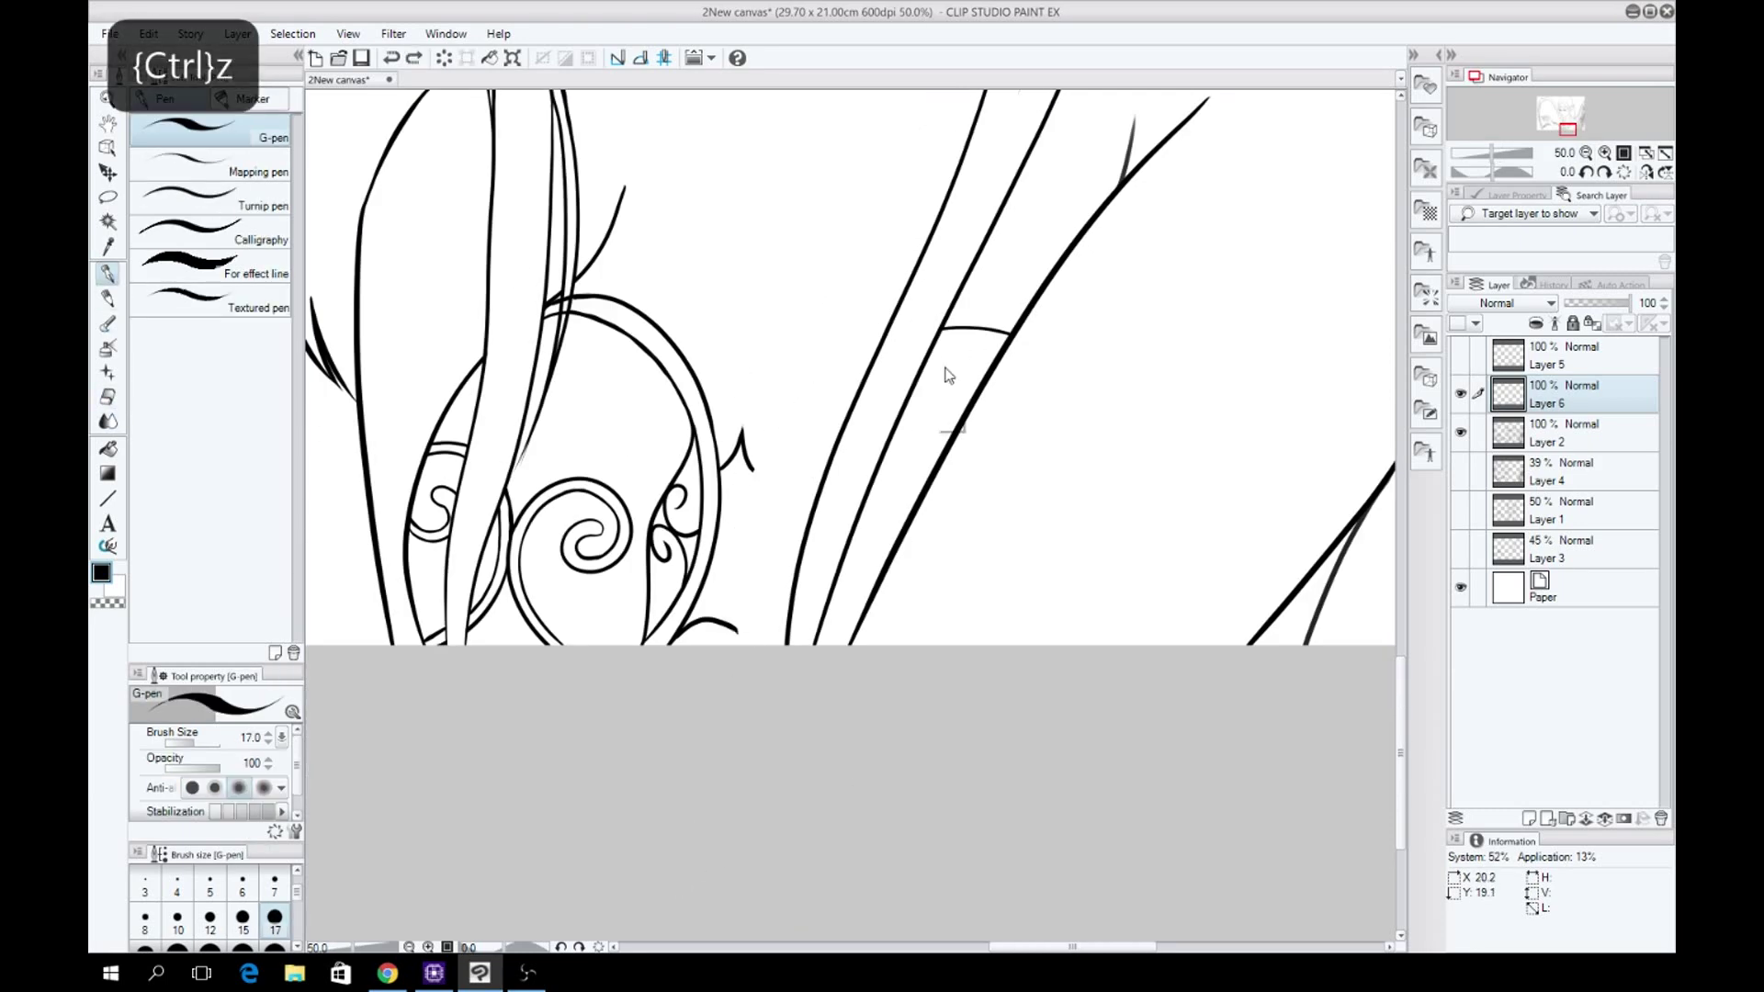
key(ctrl+y)
scroll(946, 375, up, 2)
key(e)
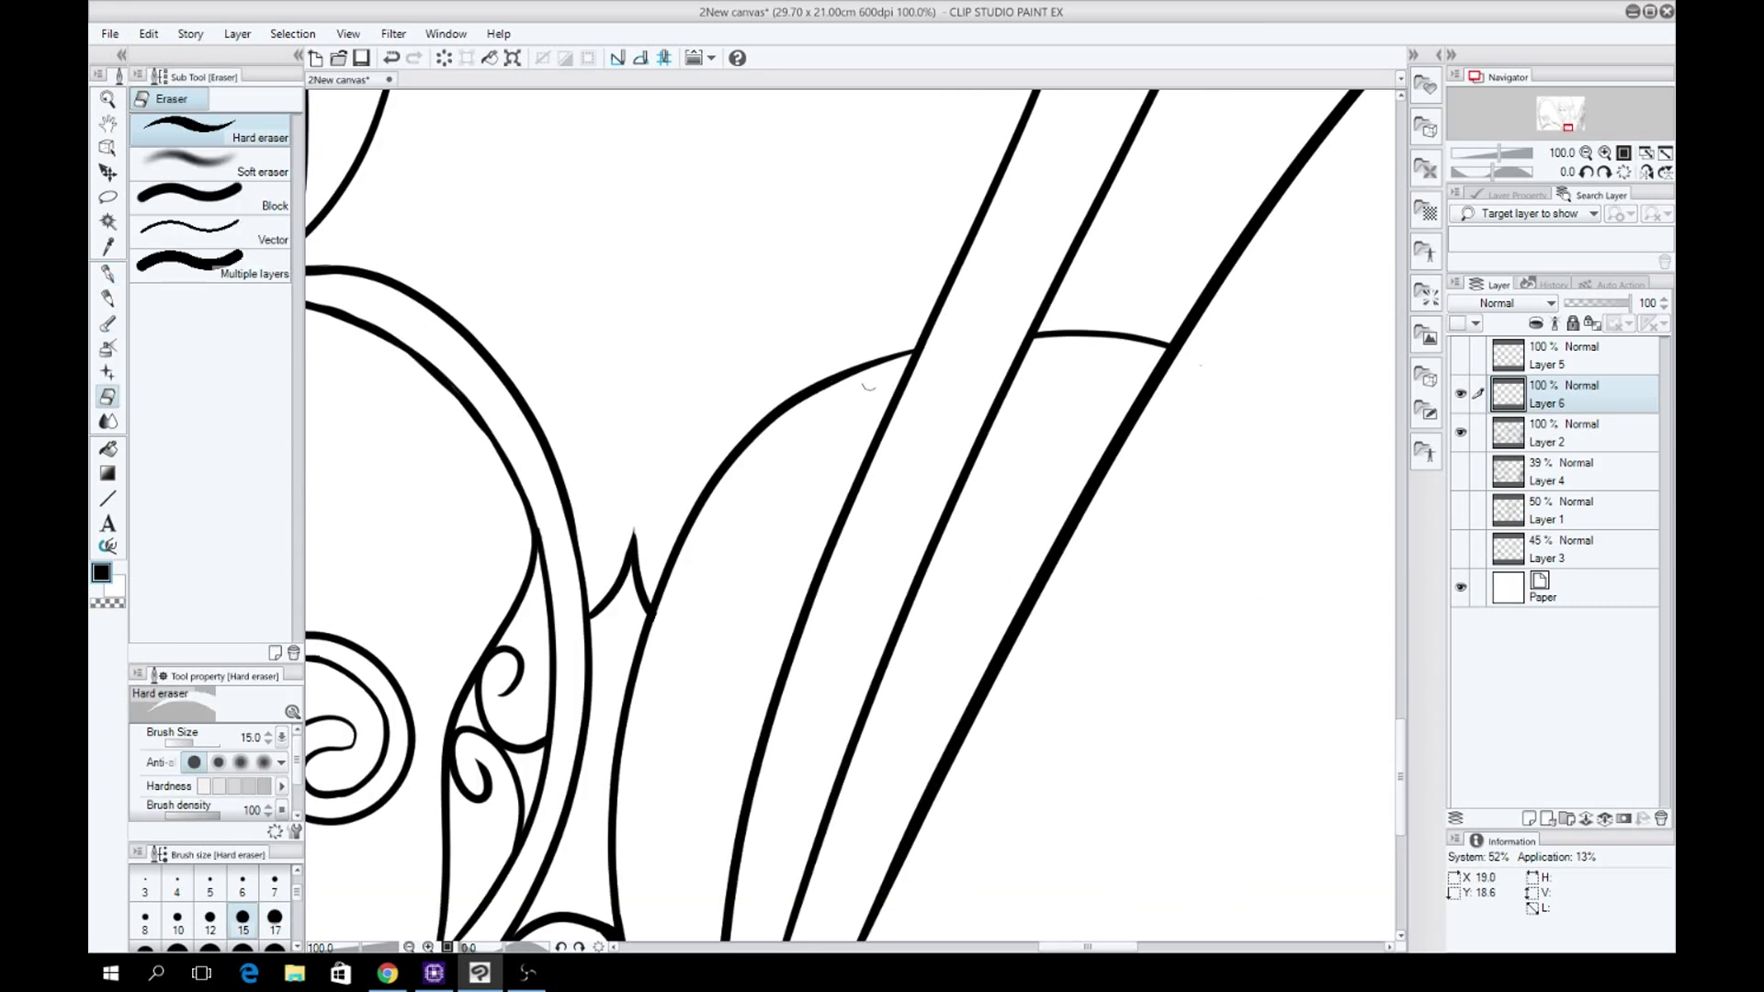
Erase the arc segment between the hair strands and redraw it with a steeper curve in the mirrored view.
key(ctrl+z)
key(ctrl+z)
scroll(854, 514, down, 1)
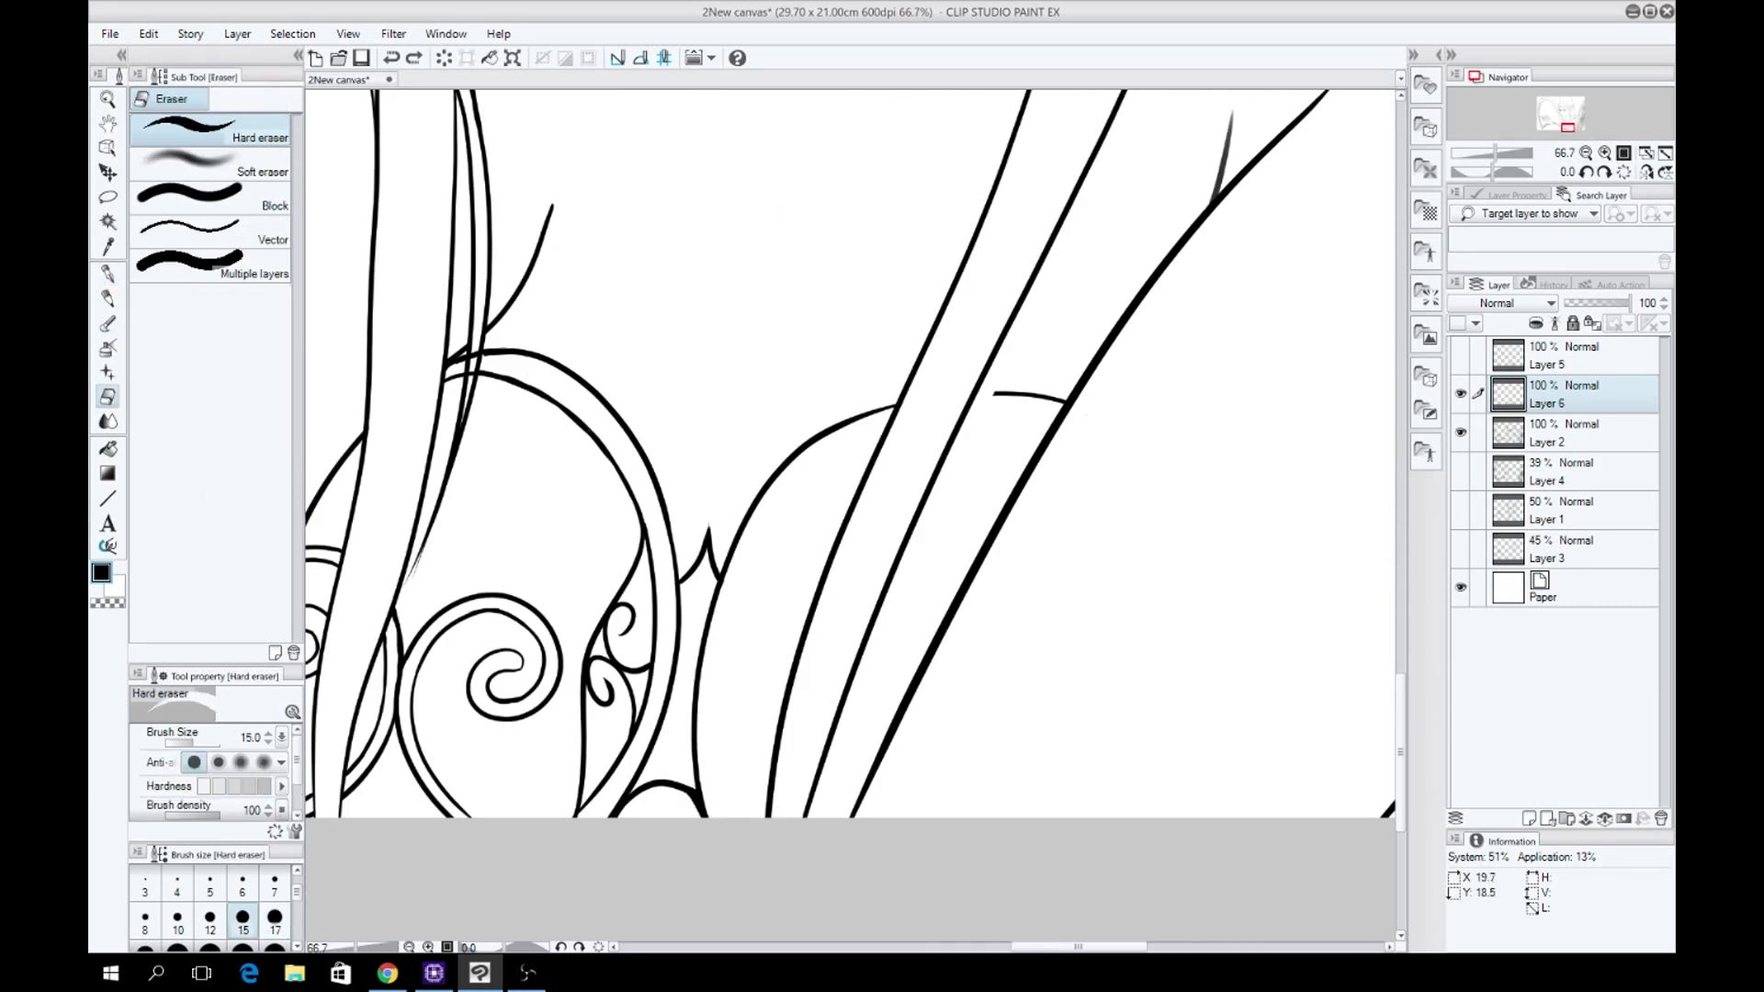
drag(997, 393, 1063, 398)
key(p)
key(h)
drag(739, 423, 678, 474)
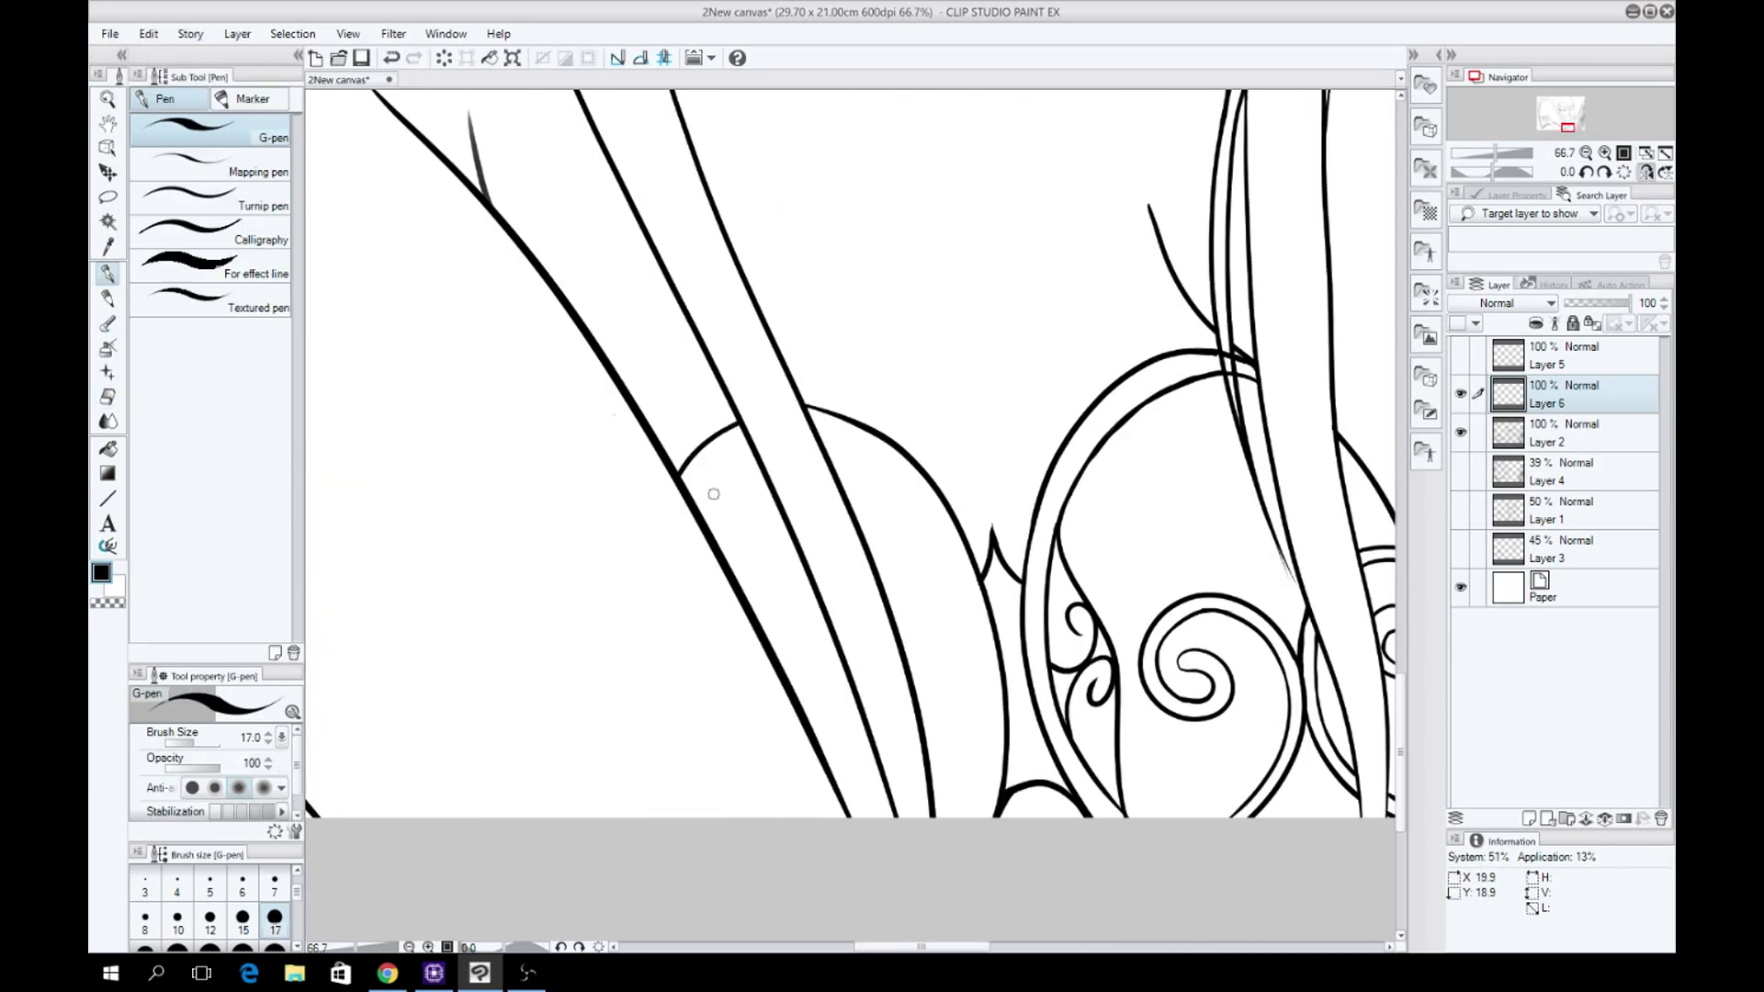
Ink the right ornament's inner rim line and the long curved edge running down inside it.
key(ctrl+z)
scroll(978, 850, up, 1)
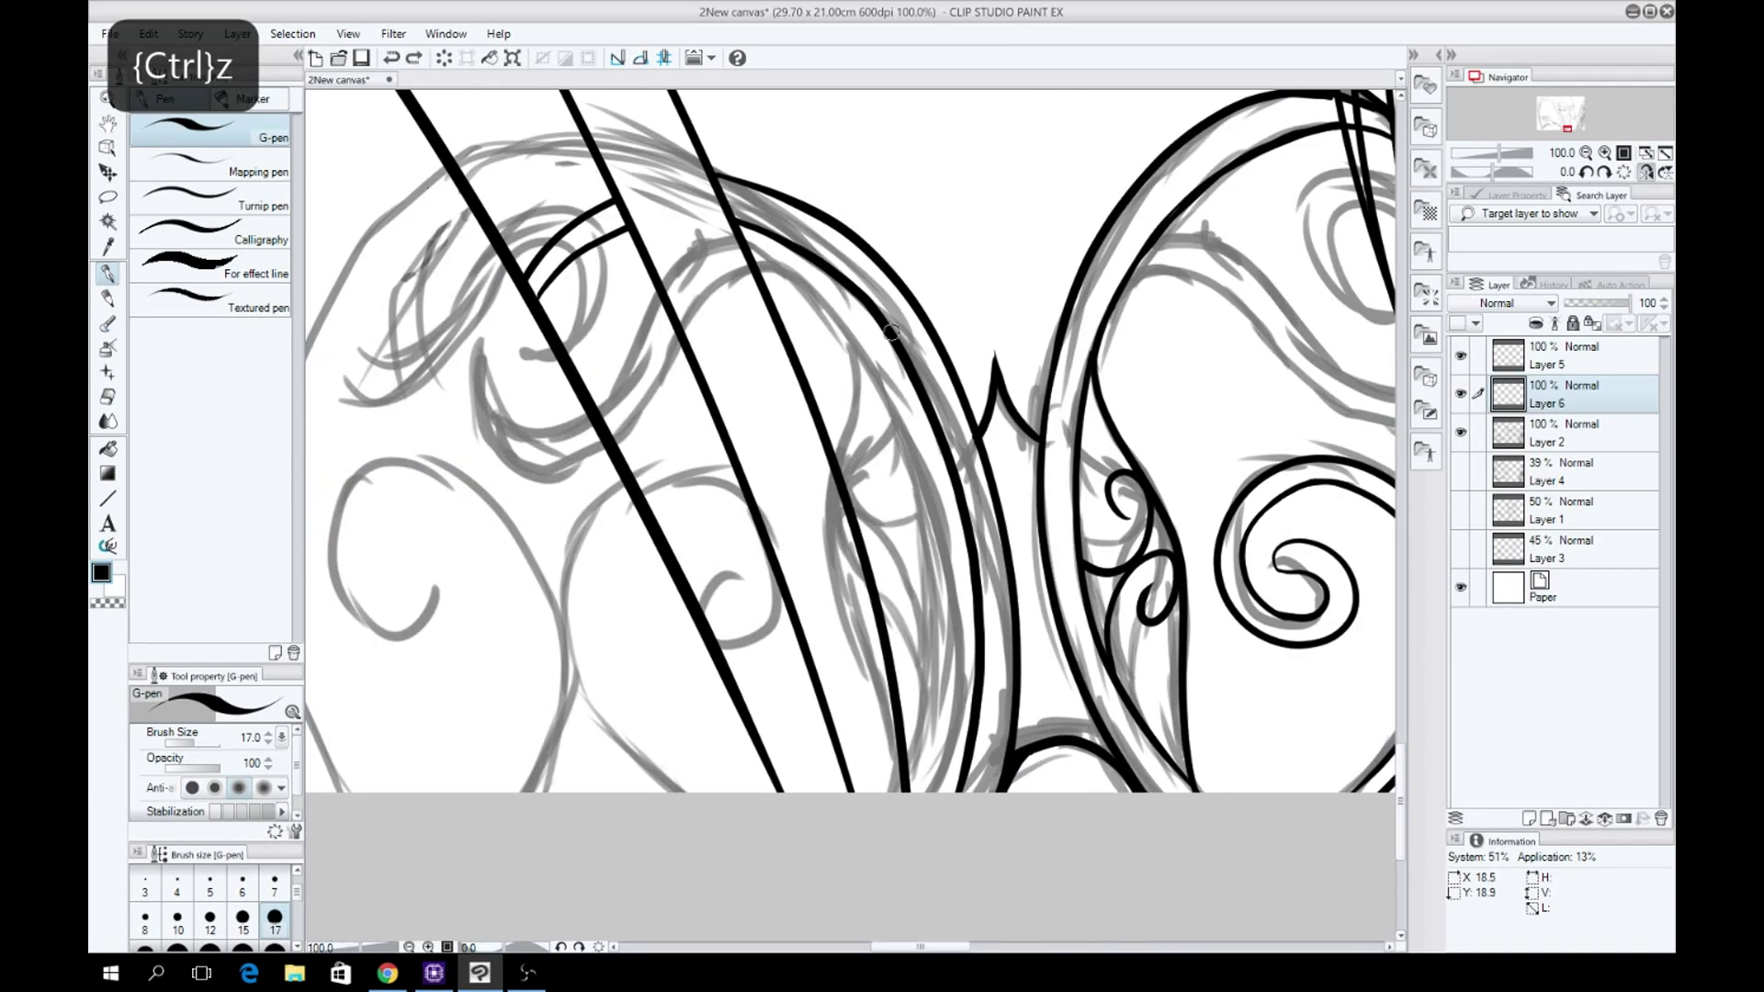
drag(891, 331, 937, 791)
key(h)
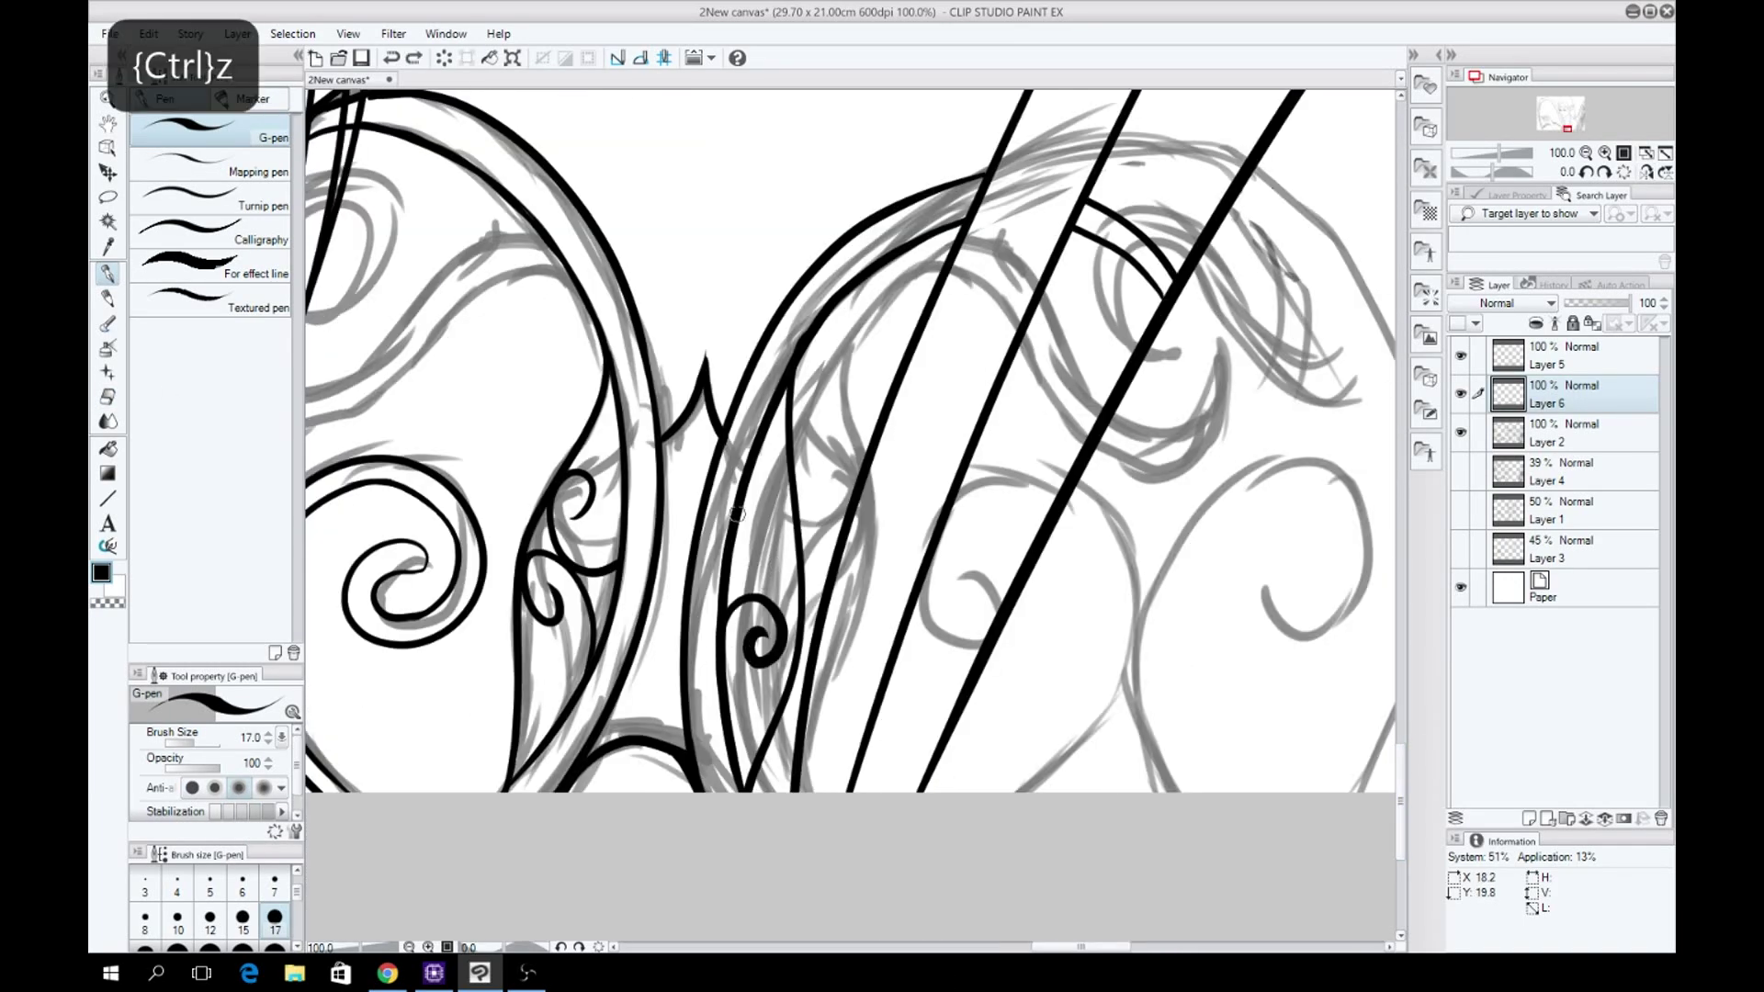
Ink the small scrolls inside the rim and the spiral and wavy band between the hair strands with the G-pen at size 12.
scroll(771, 510, down, 1)
scroll(918, 588, up, 1)
mouse_move(913, 573)
mouse_down()
mouse_move(951, 602)
mouse_move(873, 551)
mouse_move(818, 453)
mouse_up()
key(ctrl+z)
key(ctrl+z)
mouse_move(843, 499)
mouse_down()
mouse_move(841, 593)
mouse_move(939, 551)
mouse_move(946, 597)
mouse_up()
key(h)
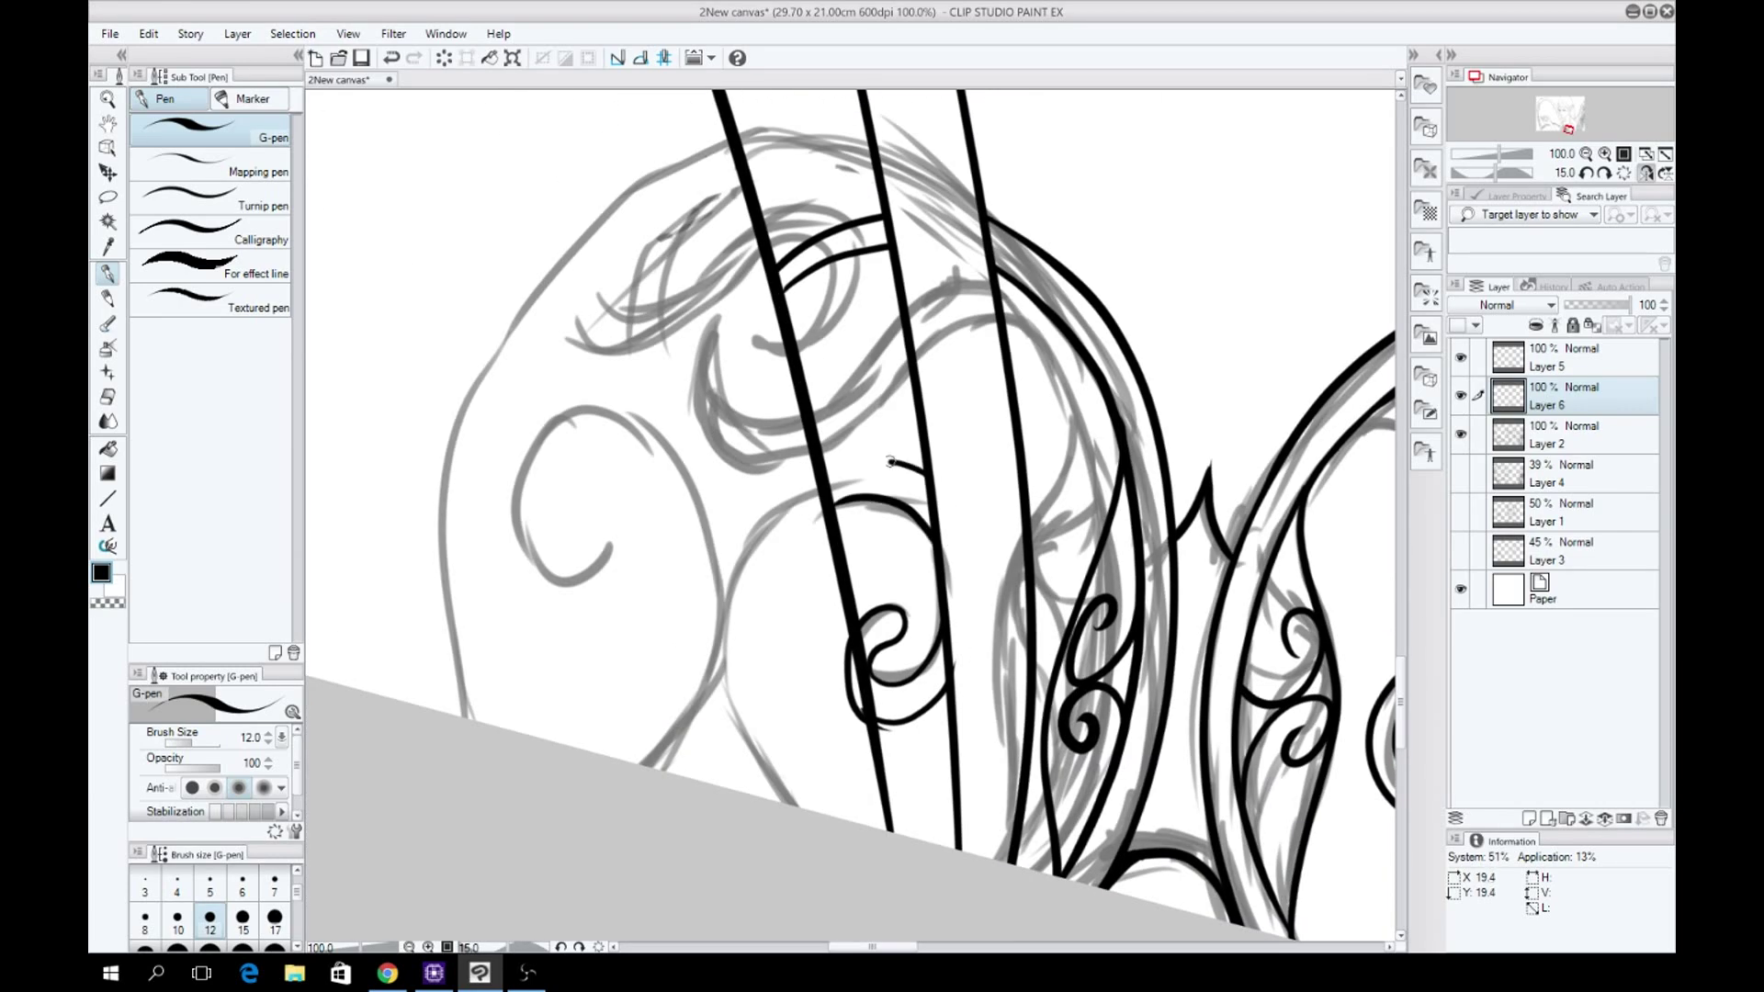
scroll(925, 860, right, 5)
scroll(939, 953, left, 4)
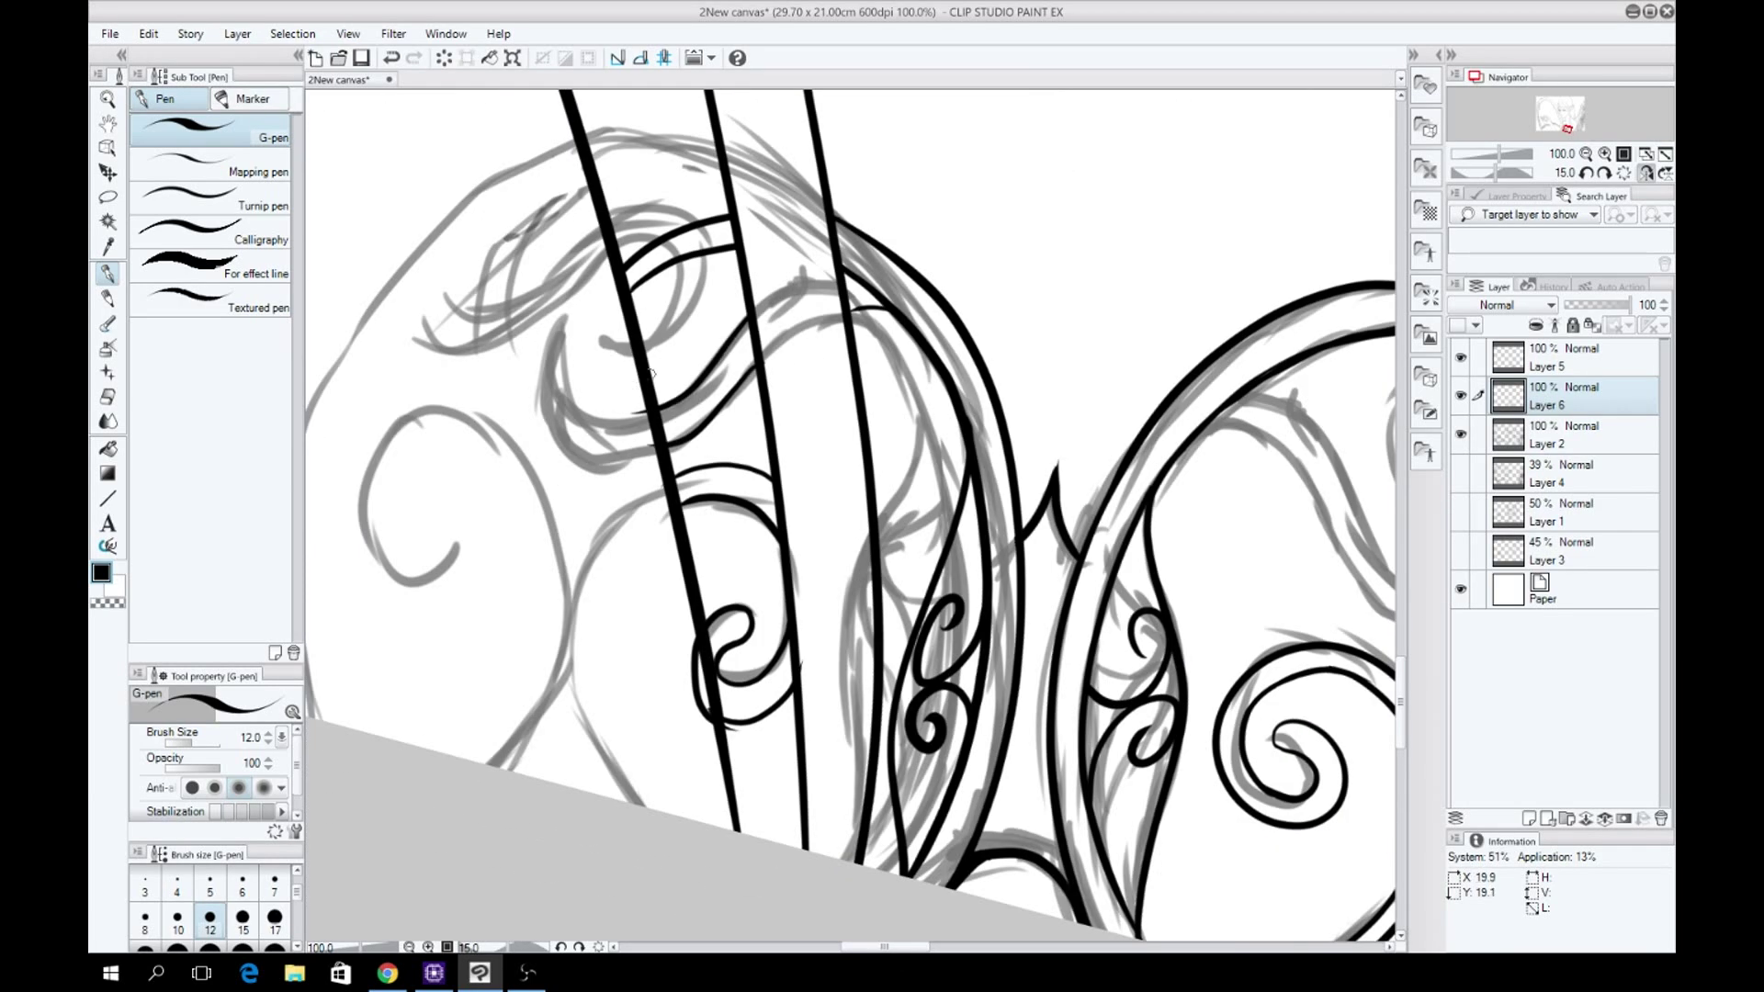
Redraw the ornament's top rim between the hair strands and ink the upper spiral beneath it, rotating the canvas as needed.
drag(719, 147, 588, 138)
key(ctrl+z)
drag(588, 137, 634, 135)
key(ctrl+z)
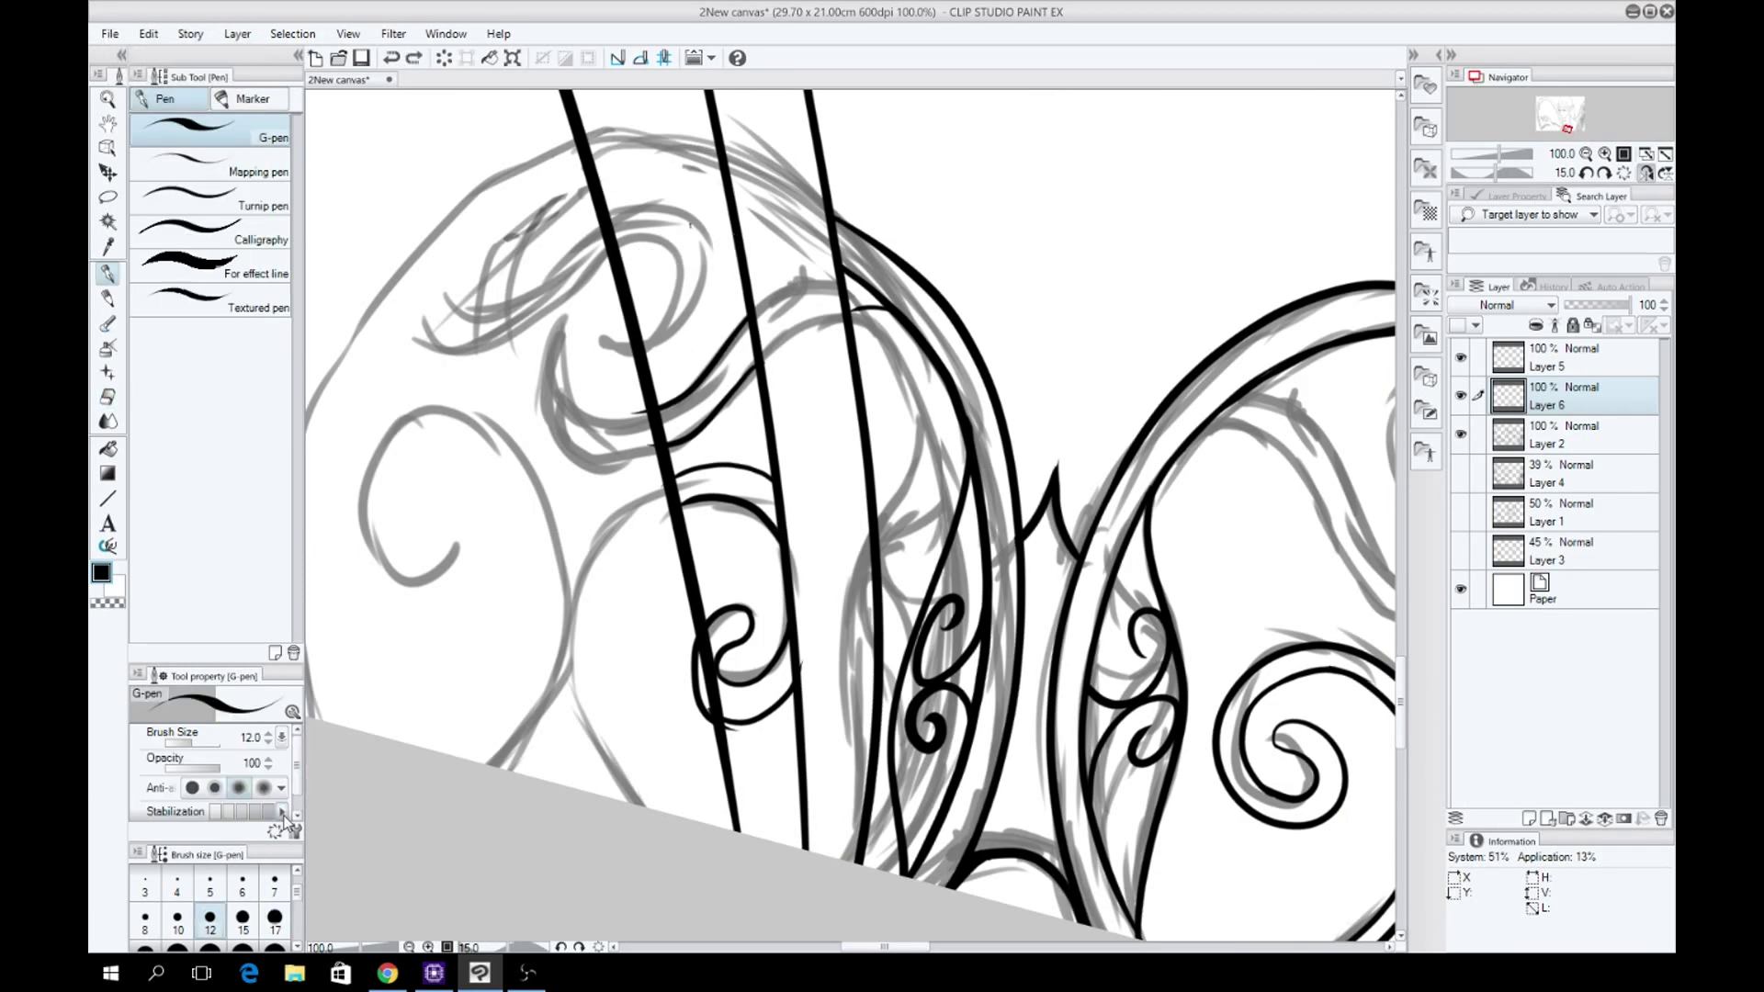
drag(794, 428, 698, 349)
key(ctrl+z)
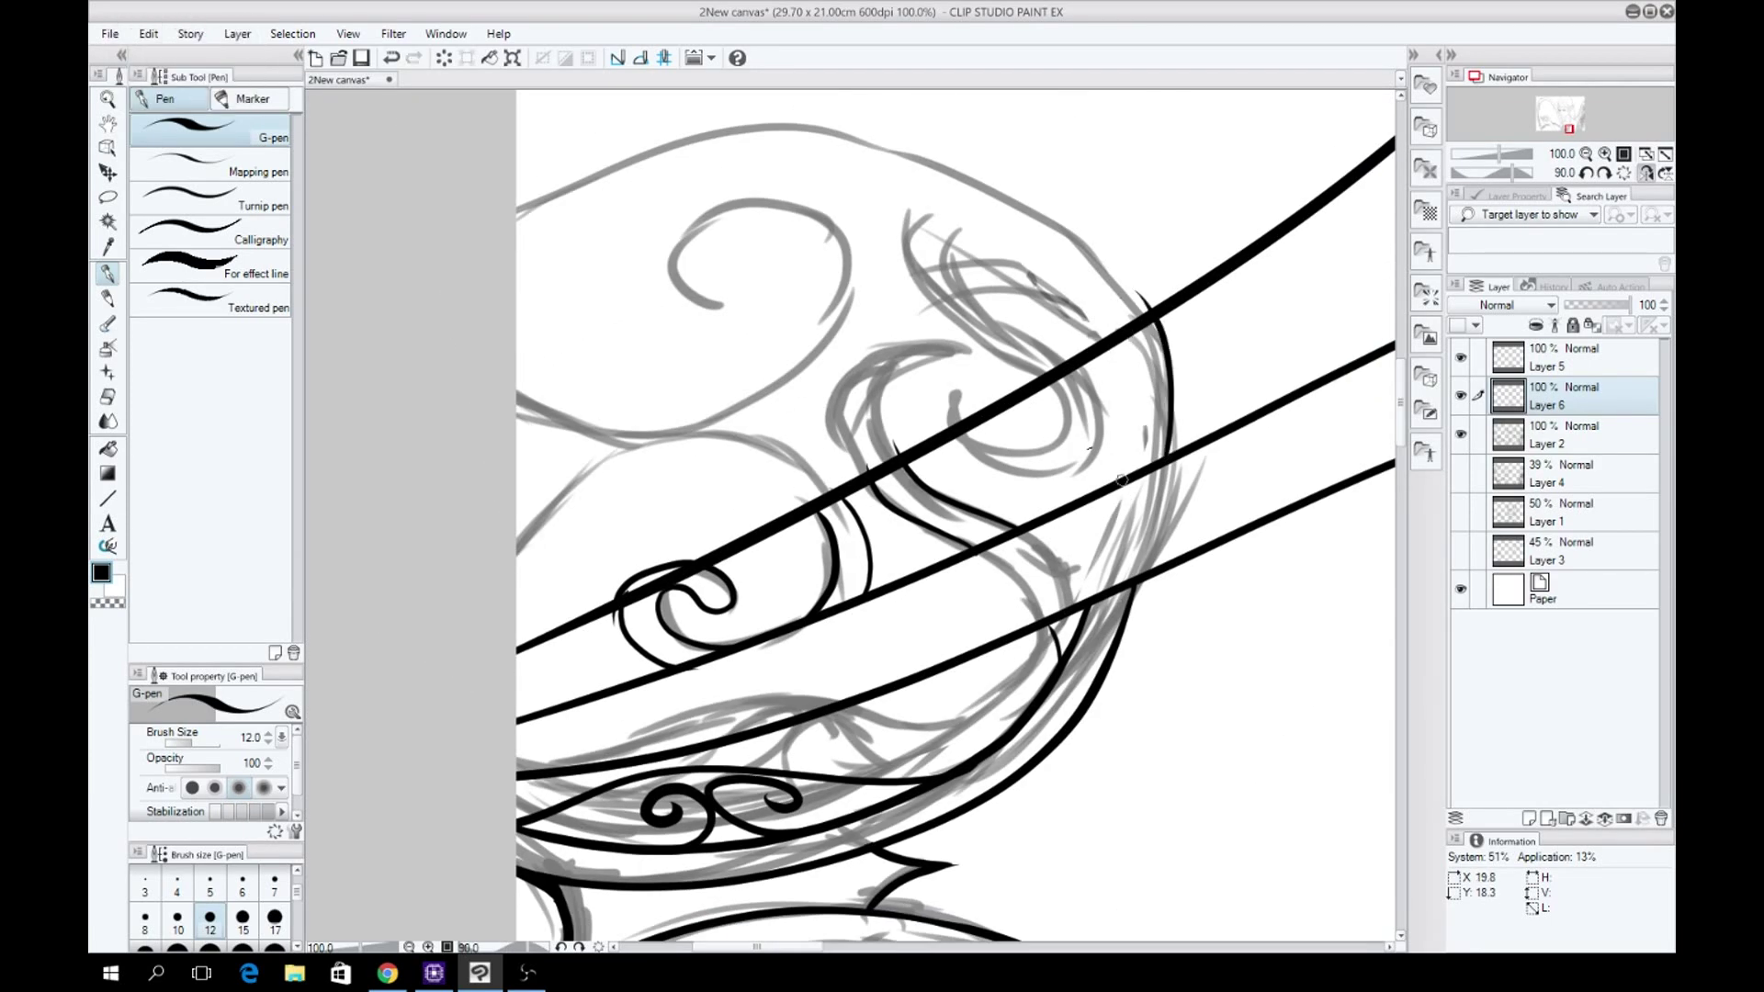
click(1623, 173)
key(ctrl+z)
key(e)
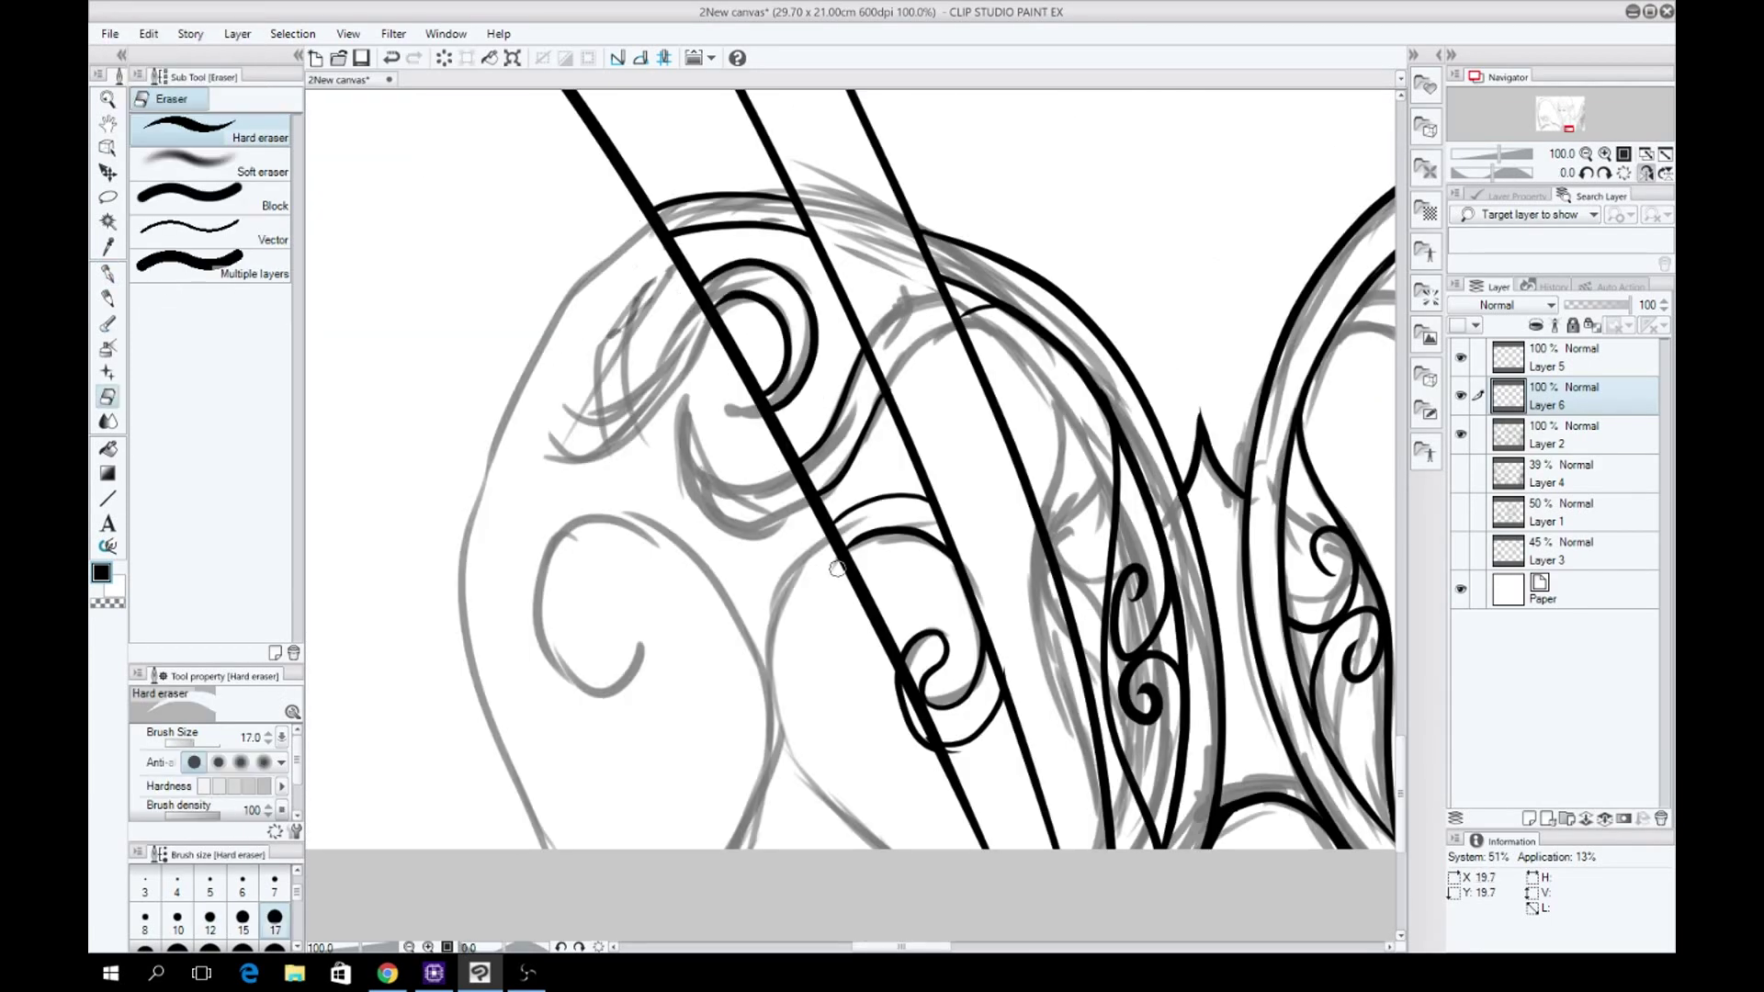
Erase the tip of the left ornament's wavy band where it passes the hair strand.
scroll(970, 961, right, 5)
key(p)
key(h)
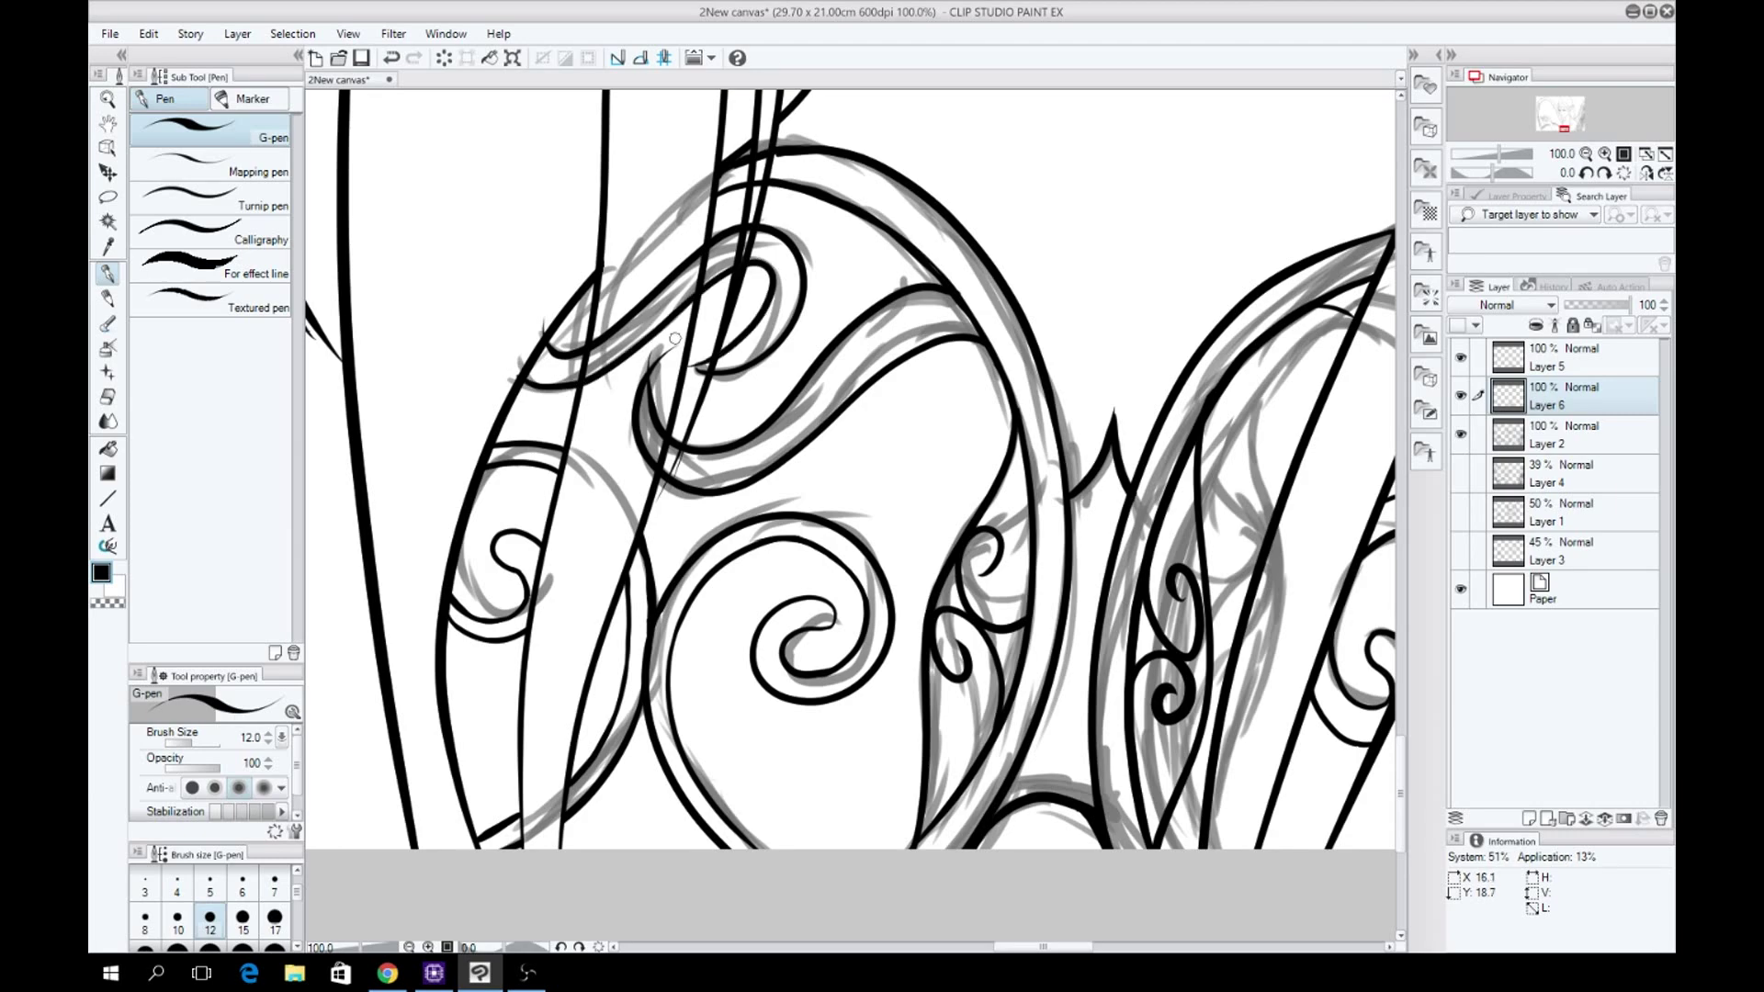
key(e)
drag(674, 339, 634, 445)
key(p)
key(ctrl+minus)
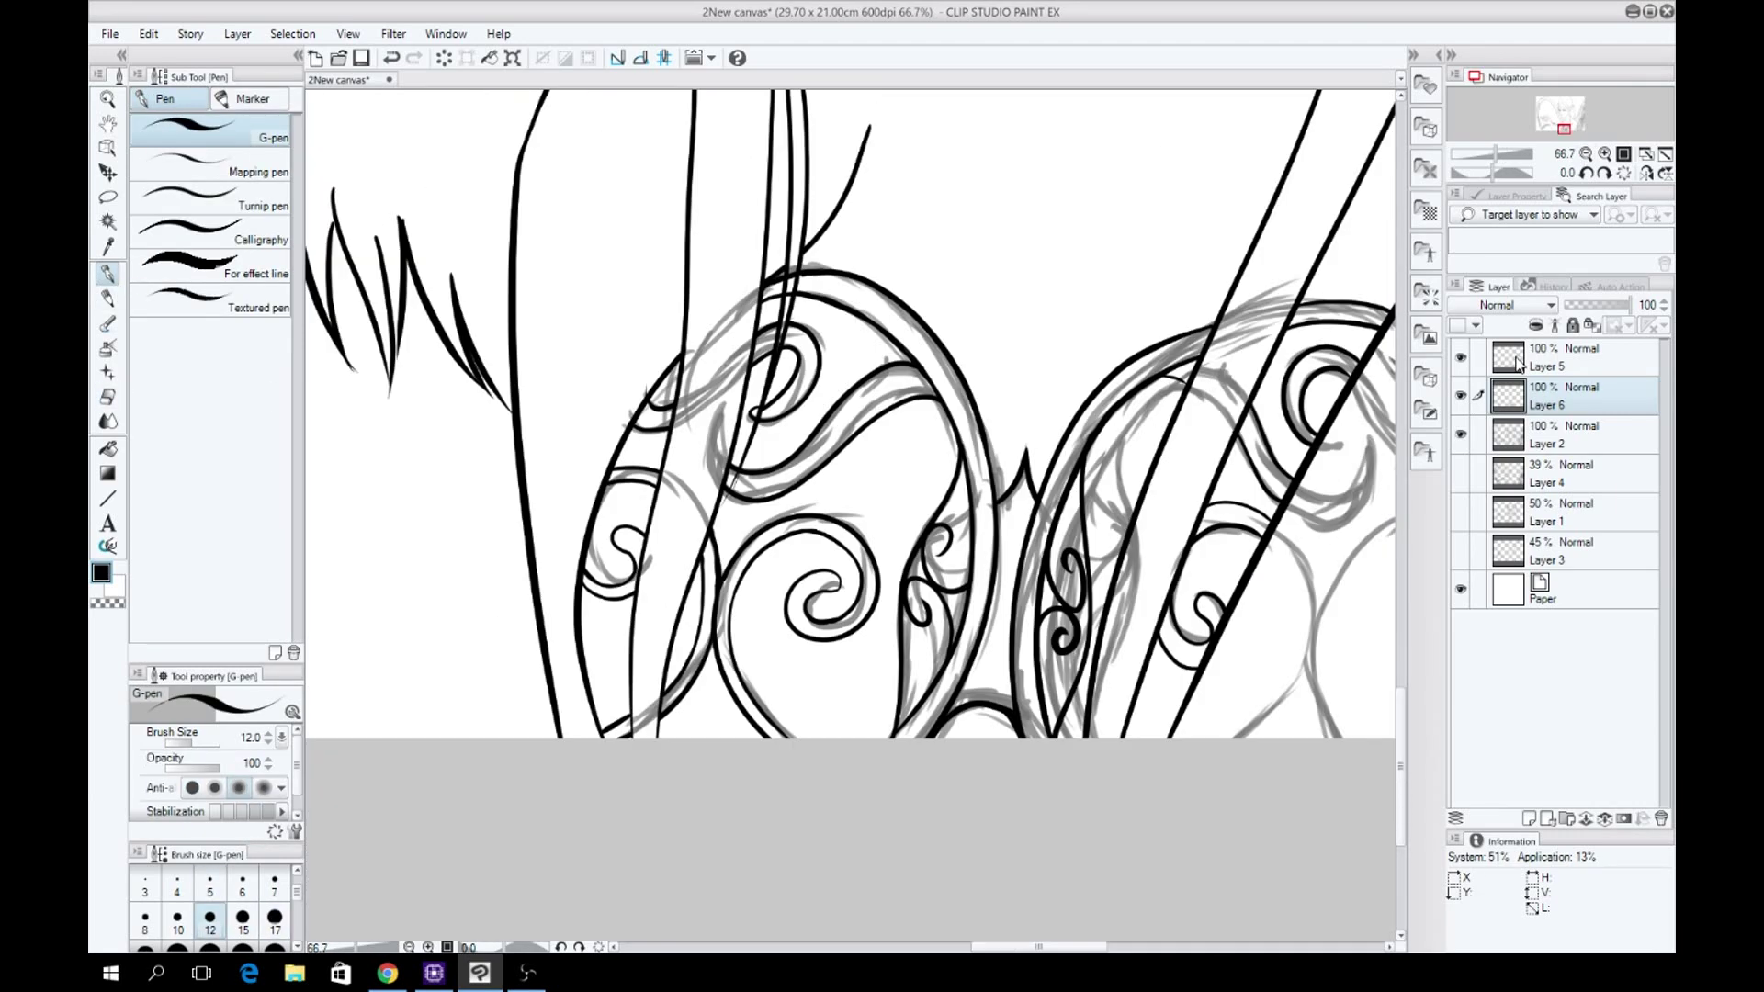
Remove the Layer 5 sketch guide, keeping the inked ornaments on Layer 6.
key(e)
click(1460, 357)
key(p)
key(ctrl+plus)
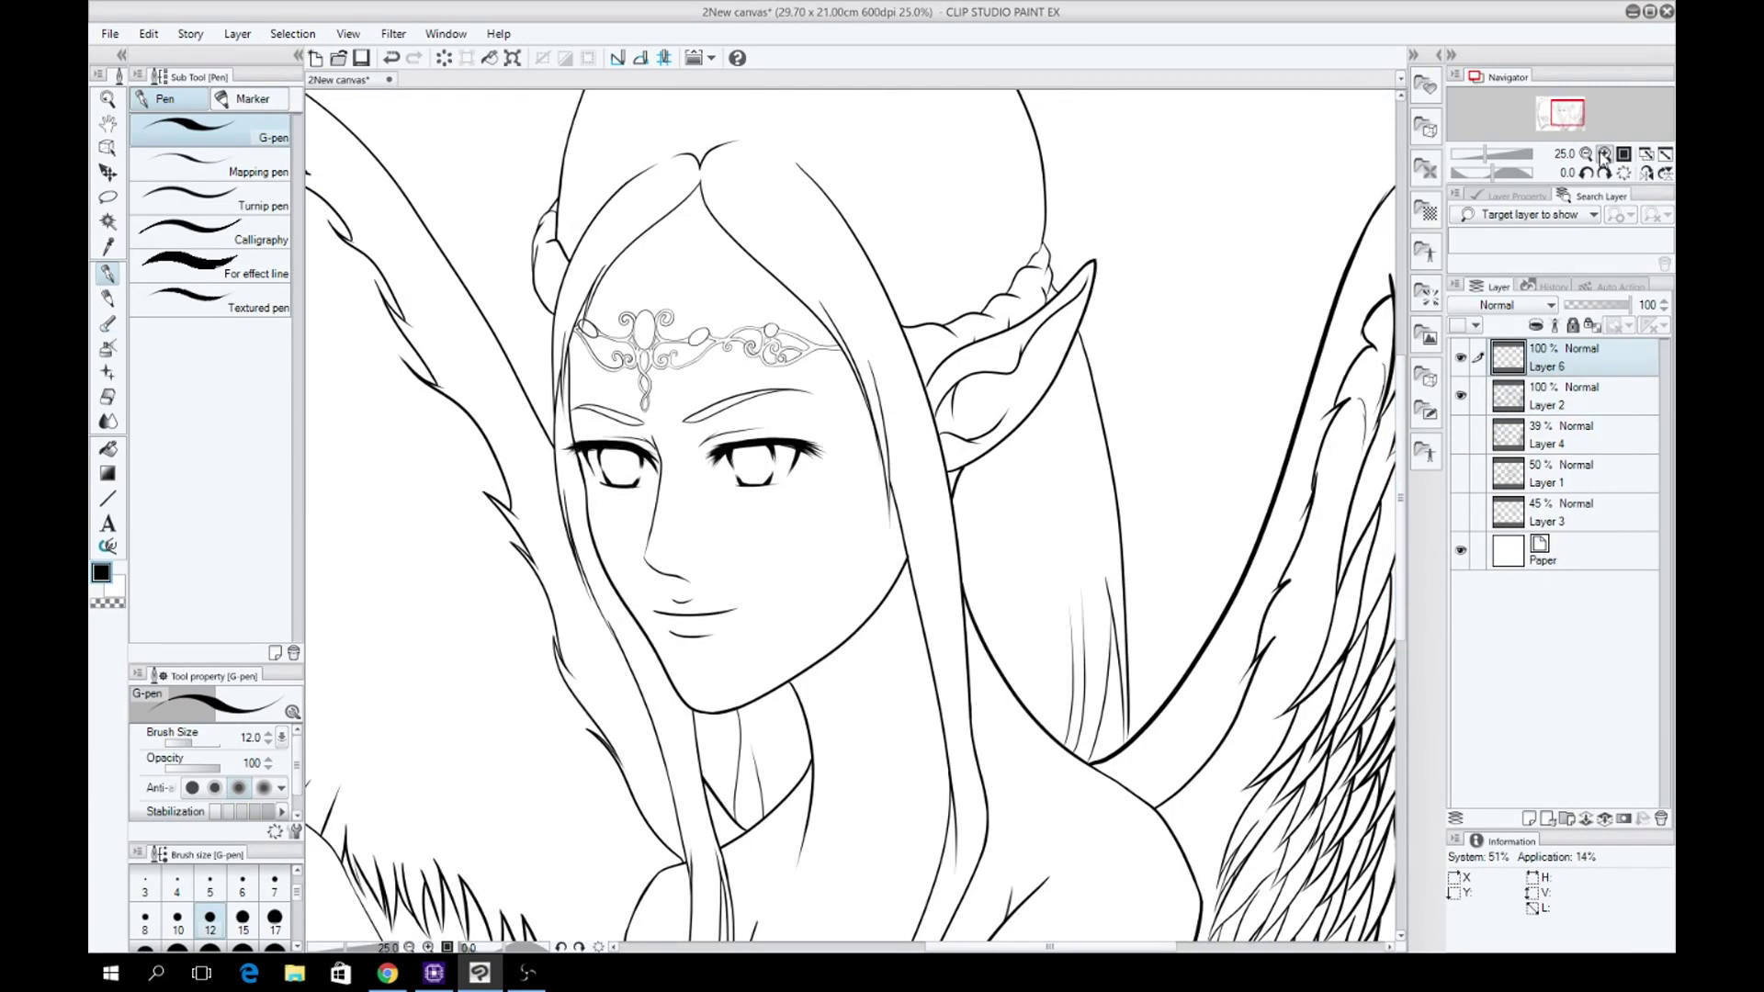
Select Layer 2 and erase the old braid on the far side of the head with the Hard eraser.
key(e)
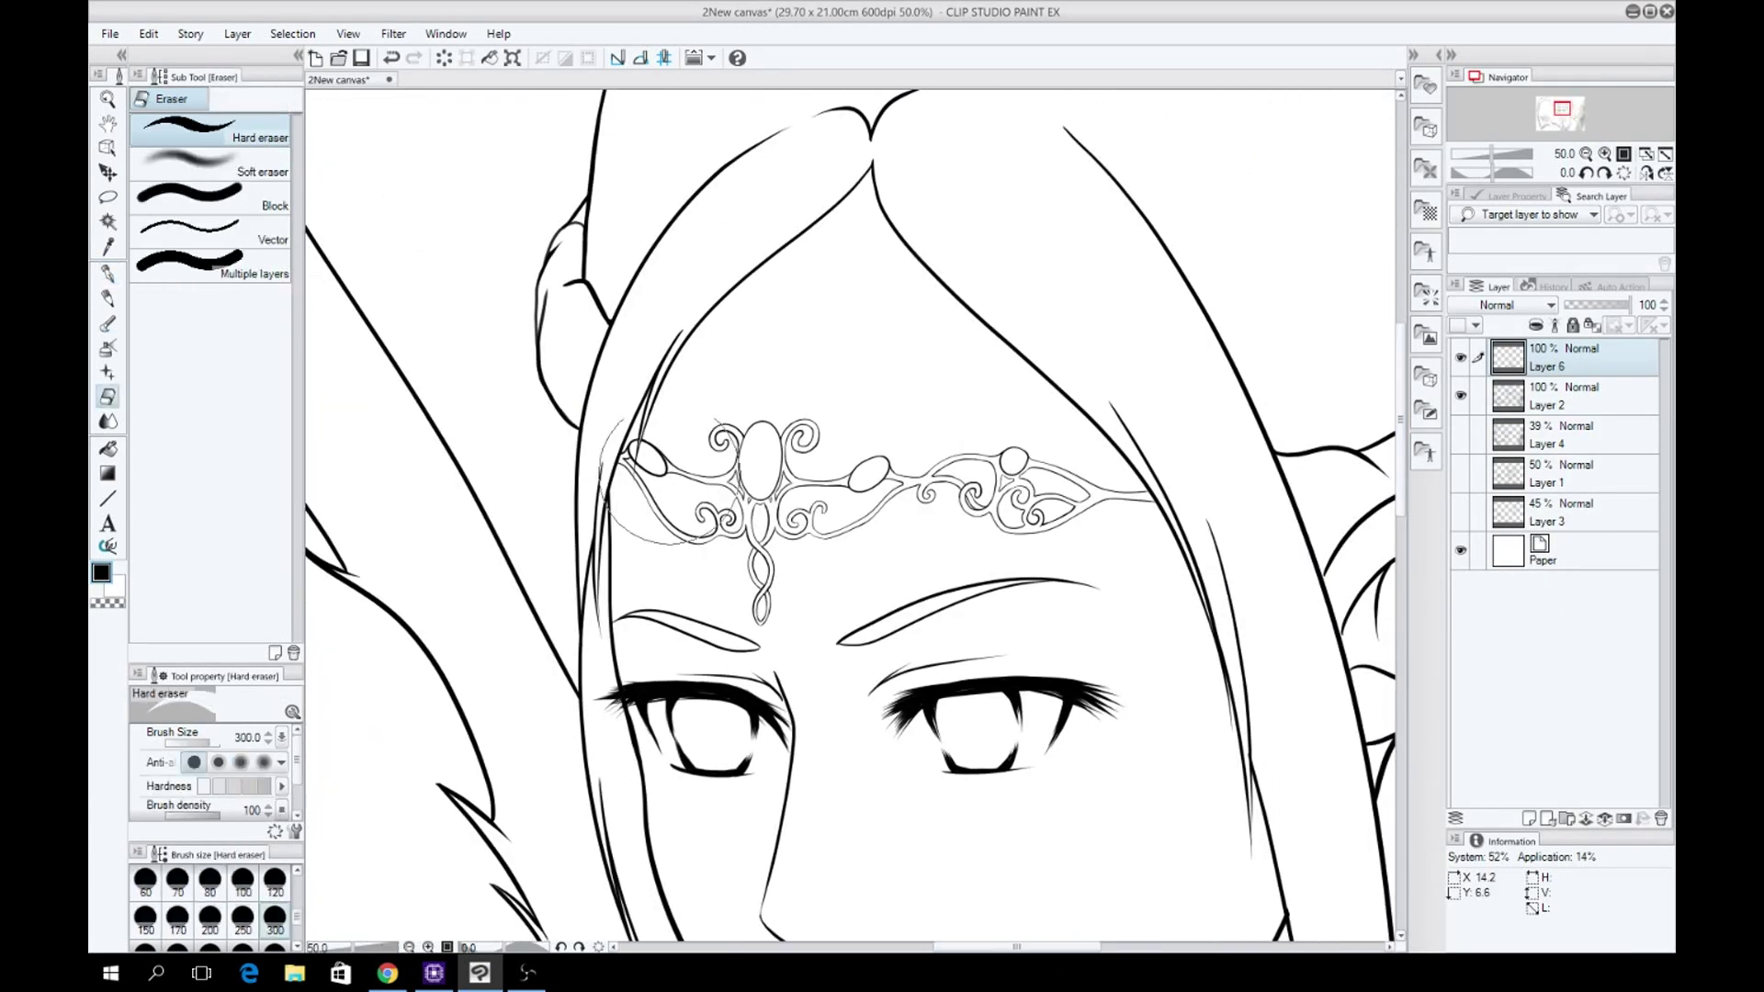
click(275, 880)
click(1562, 395)
drag(570, 395, 572, 294)
key(p)
scroll(850, 514, right, 3)
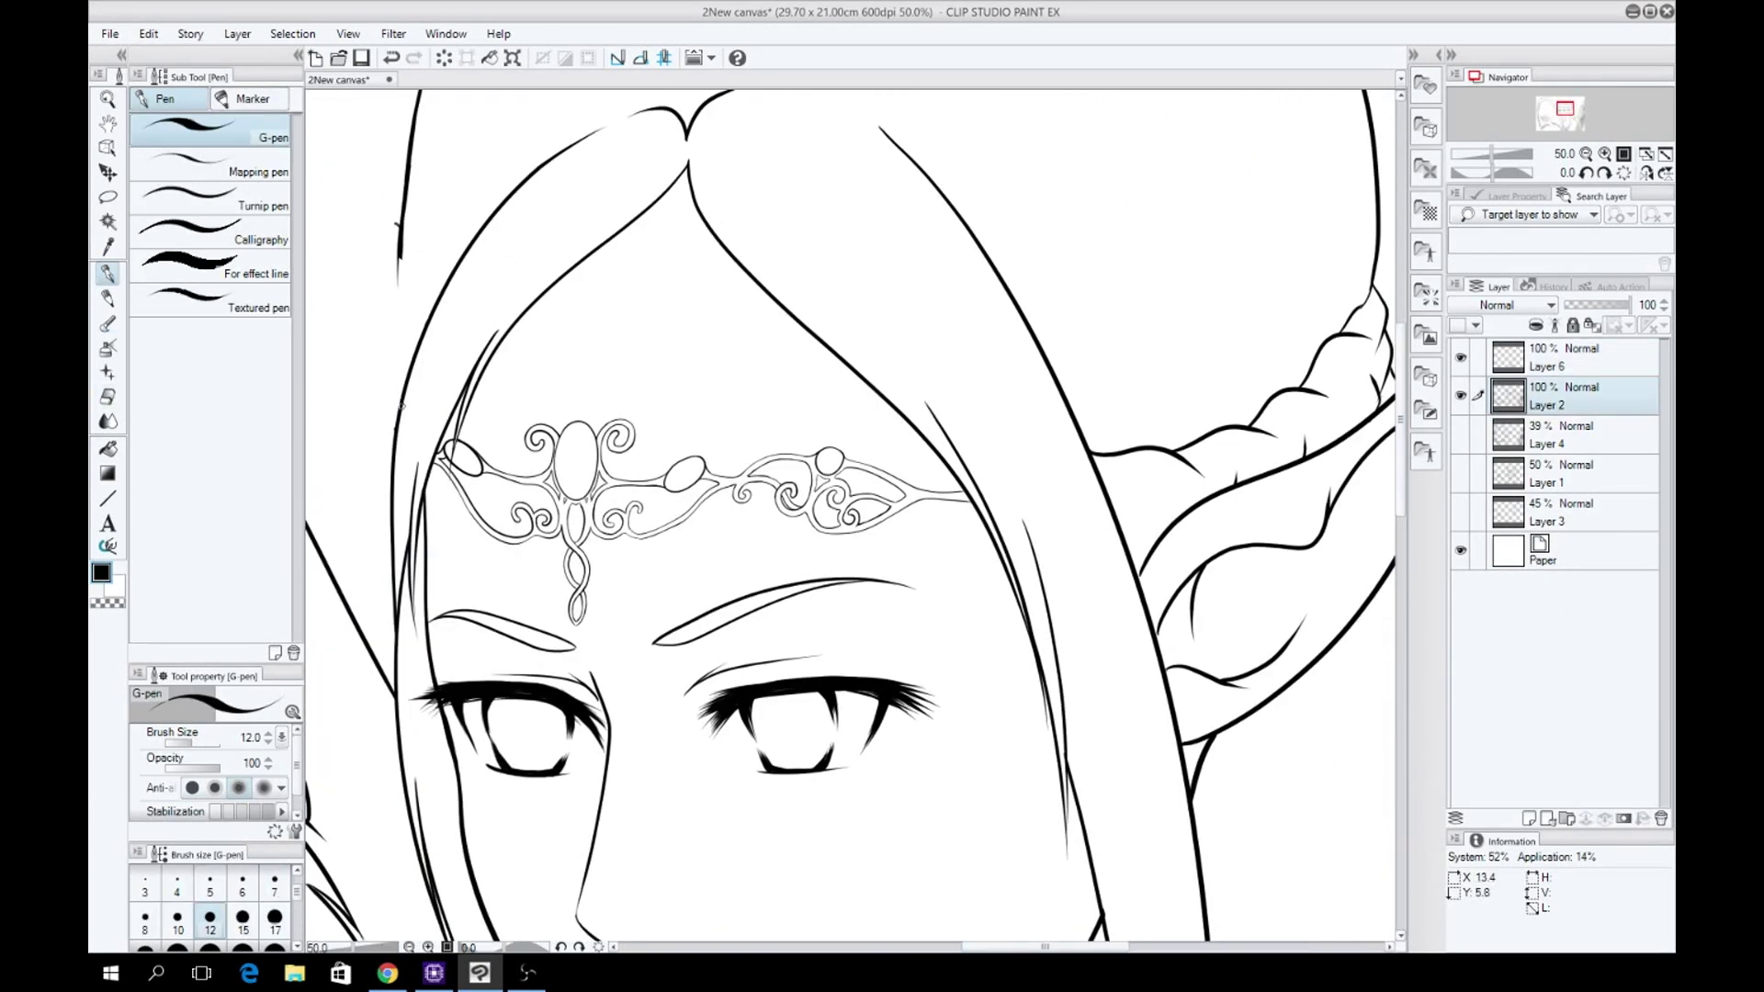
scroll(376, 524, up, 1)
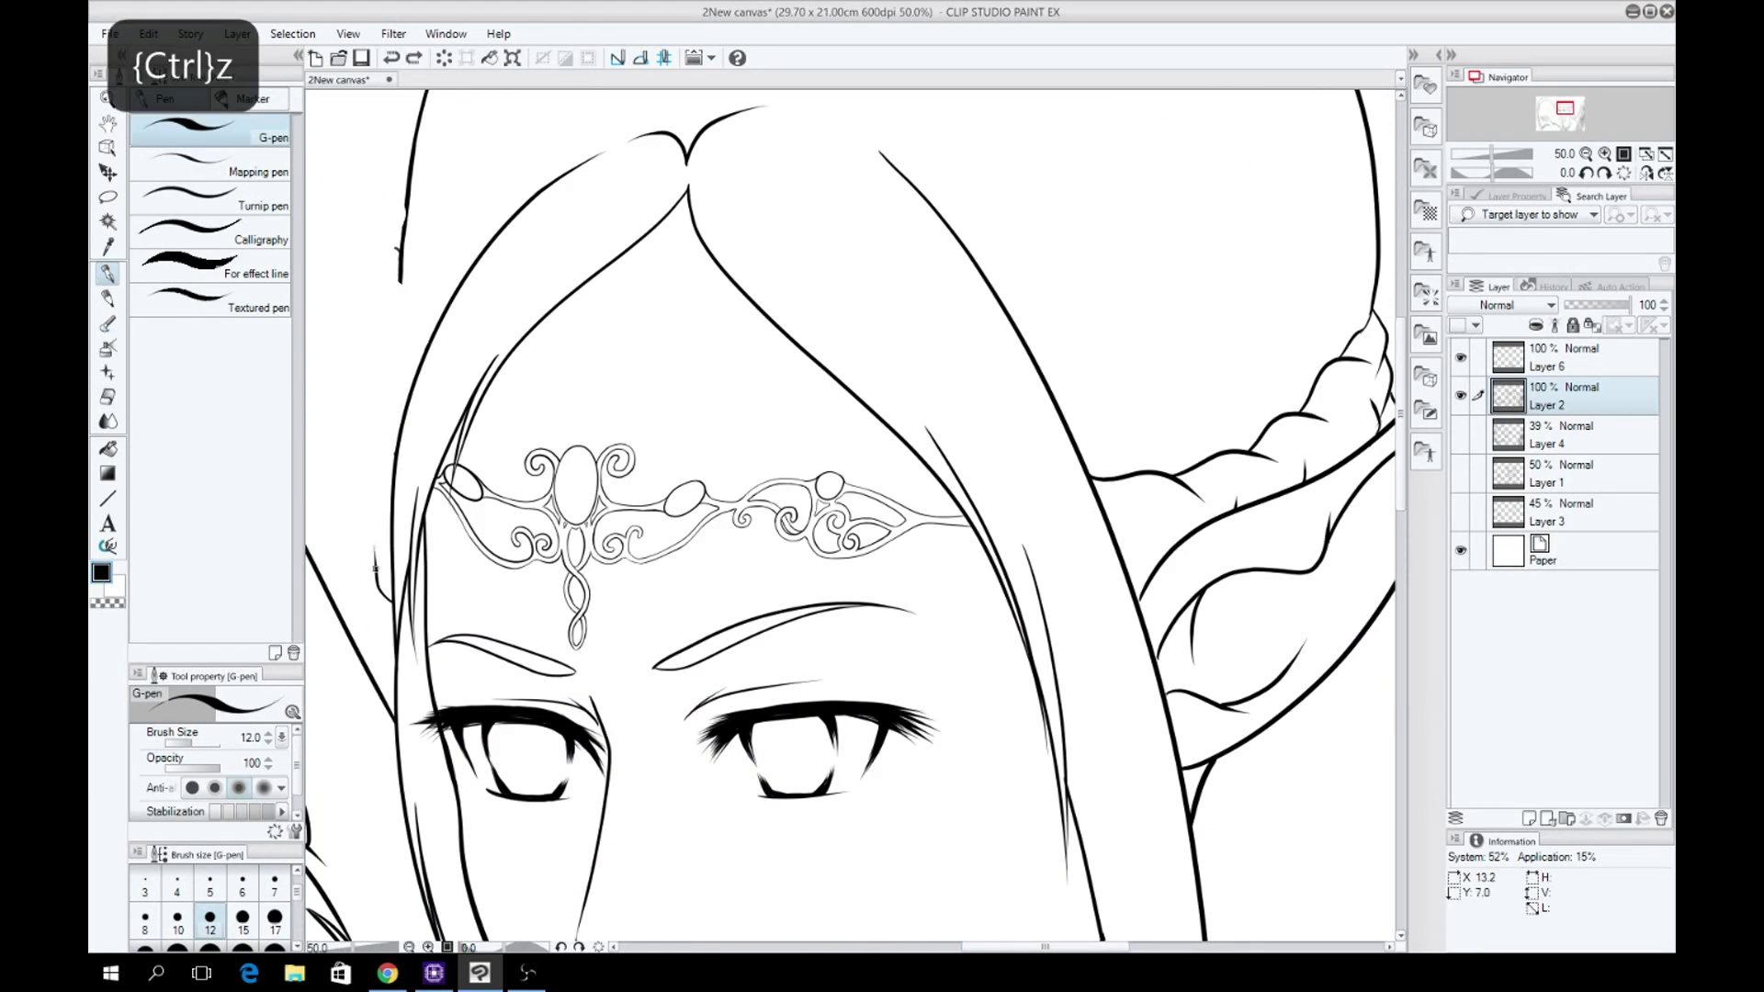
Try to redraw the far-side braid's outline directly on Layer 2 with the G-pen at size 12.
key(ctrl+z)
drag(391, 540, 378, 413)
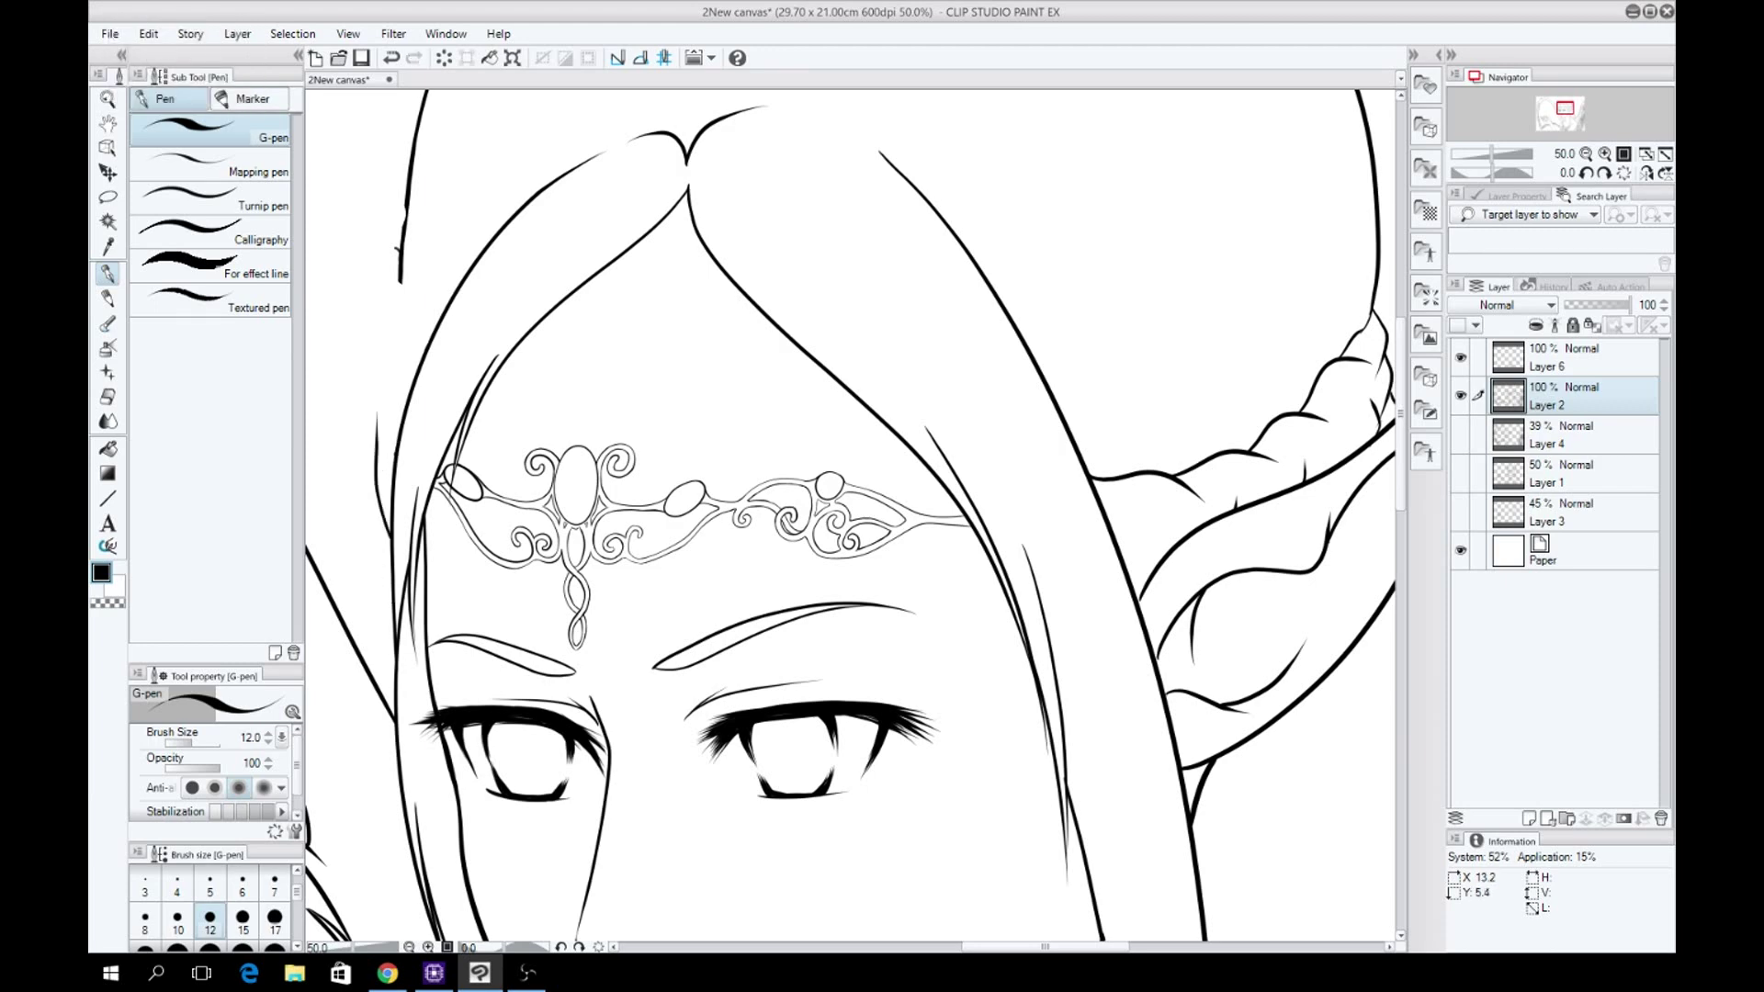
drag(418, 357, 378, 409)
key(h)
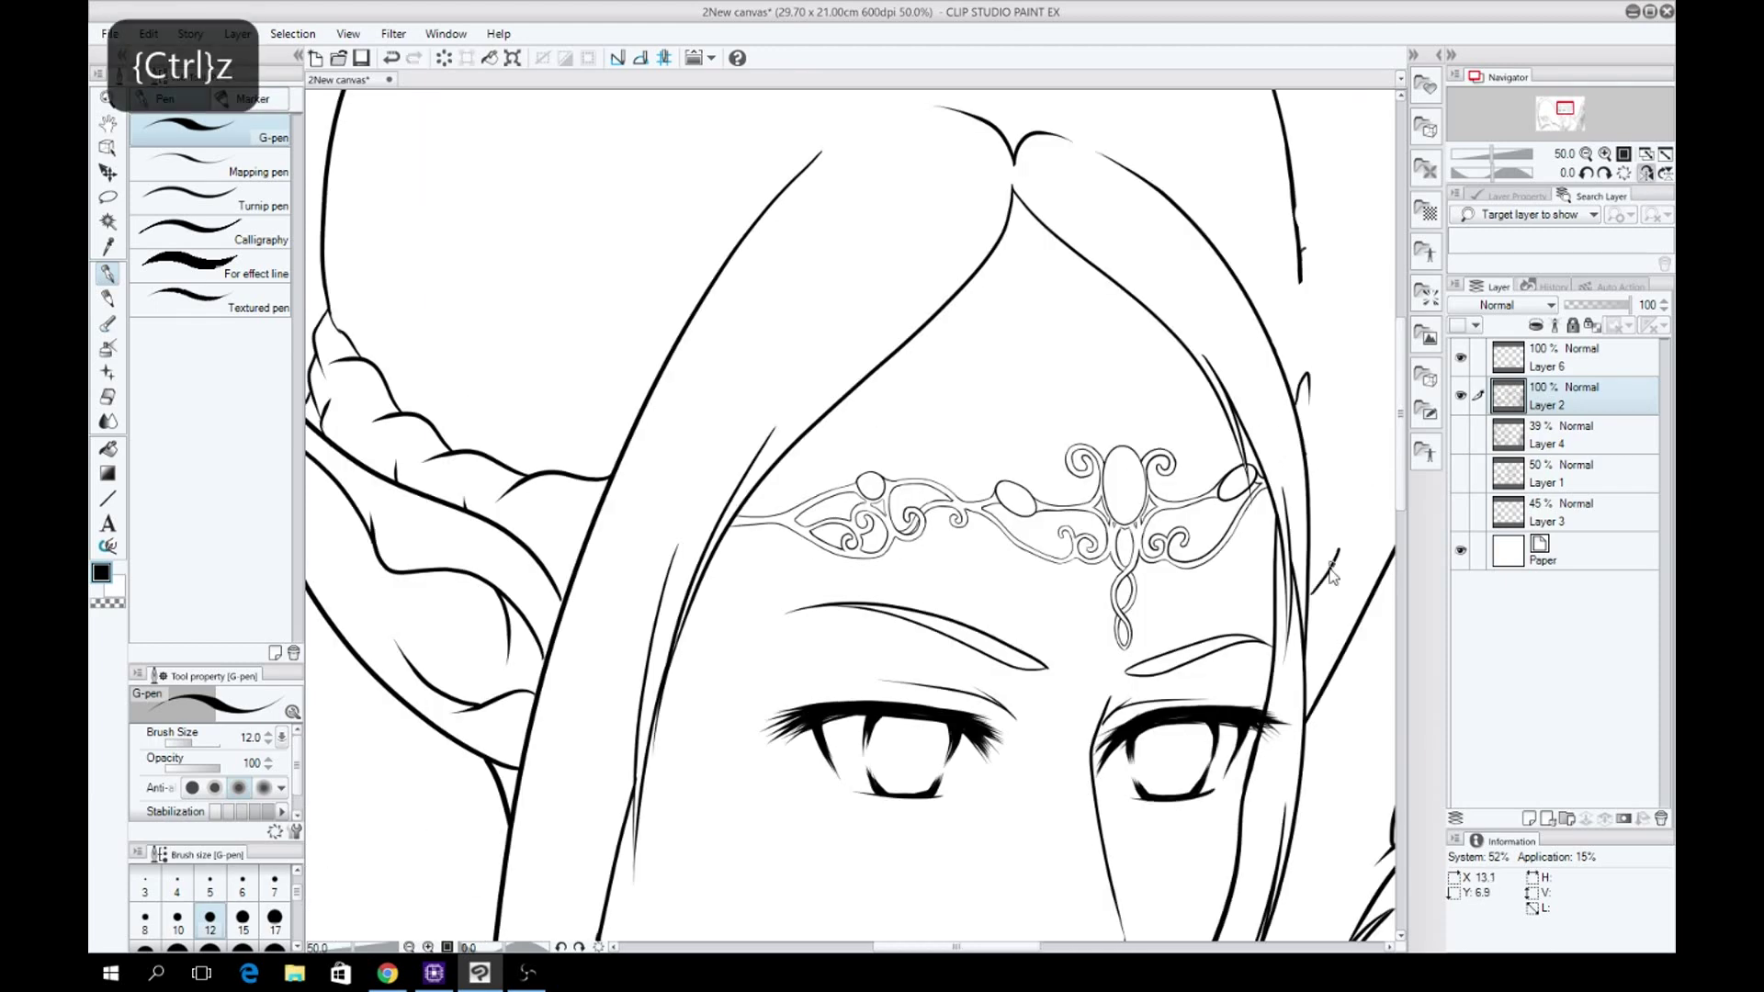
key(ctrl+z)
drag(1313, 574, 1331, 450)
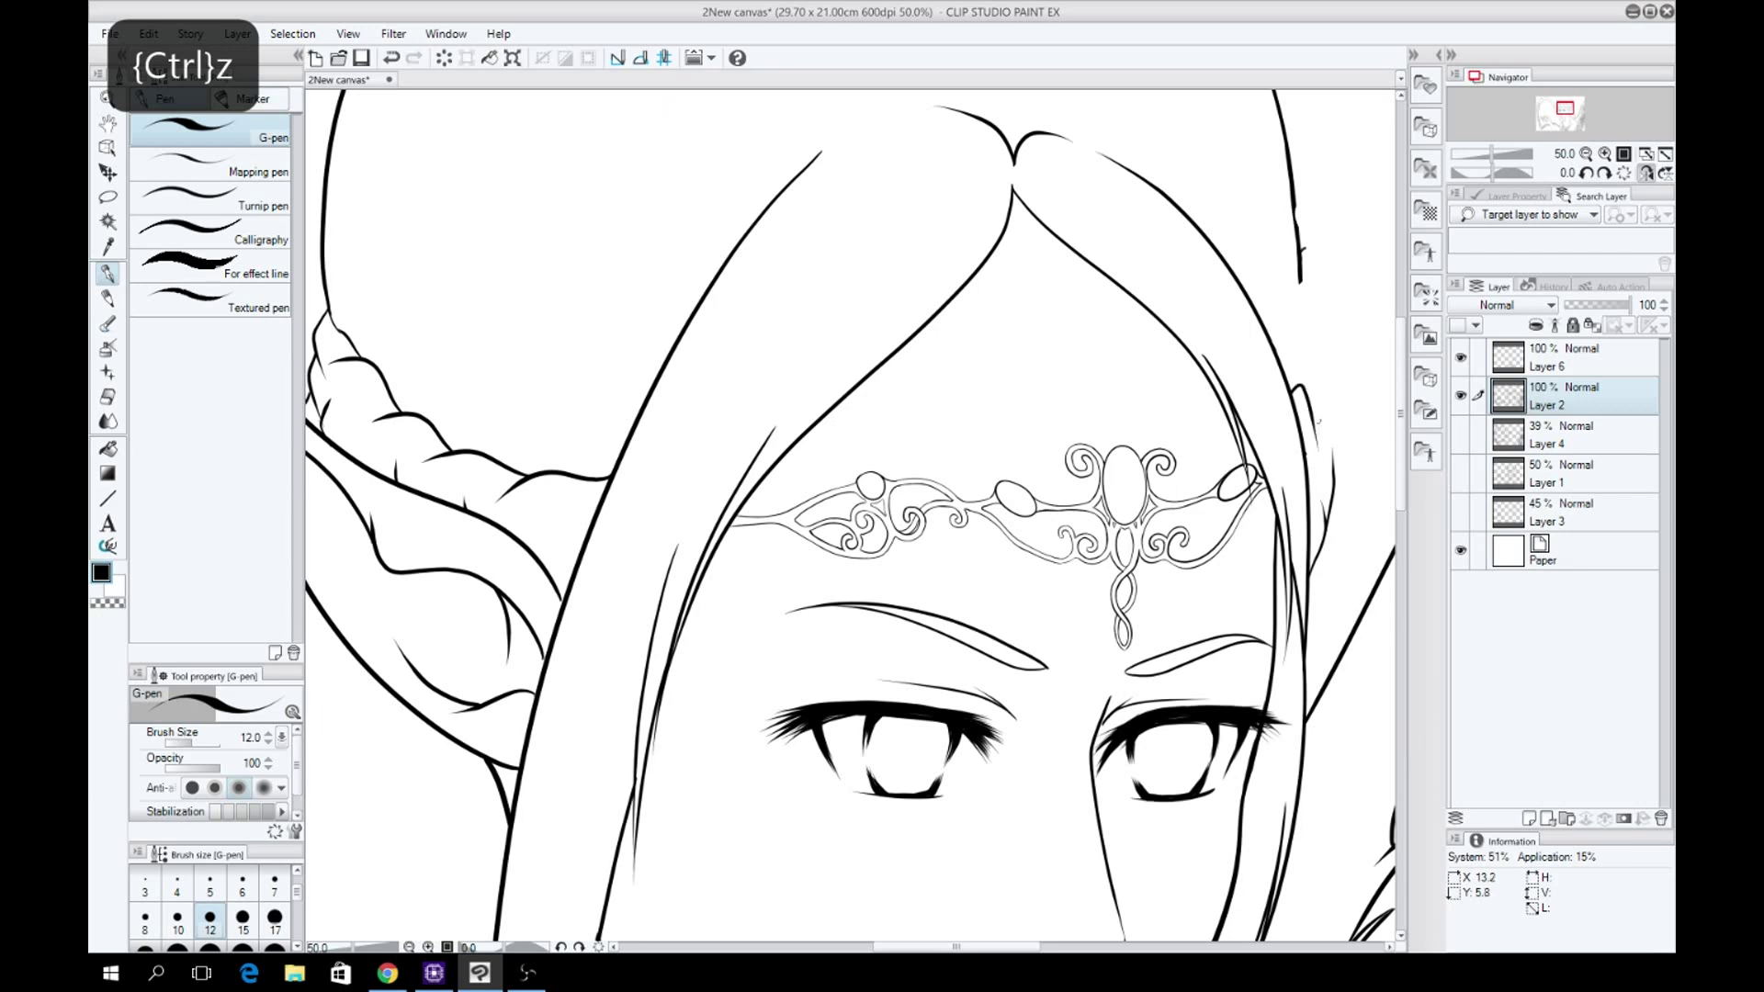
key(e)
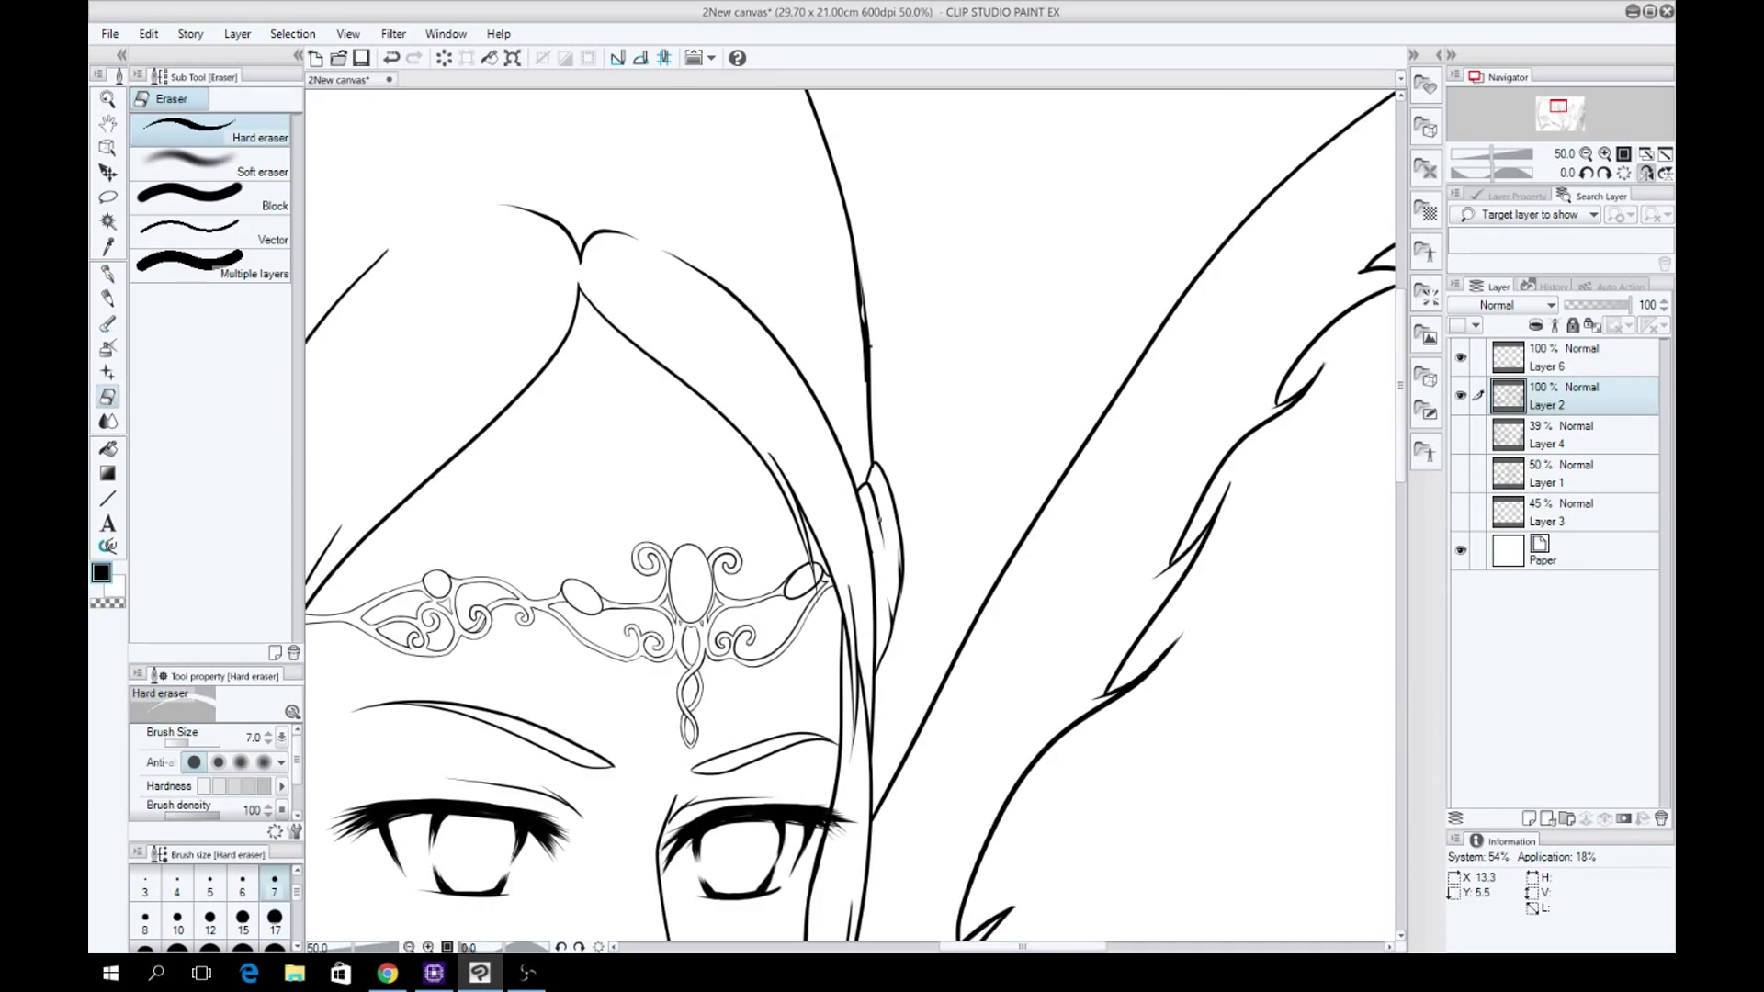
Sketch the far-side braid on a new layer at 44% opacity and ink it on Layer 2 with the G-pen at size 17.
key(ctrl+shift+n)
click(109, 274)
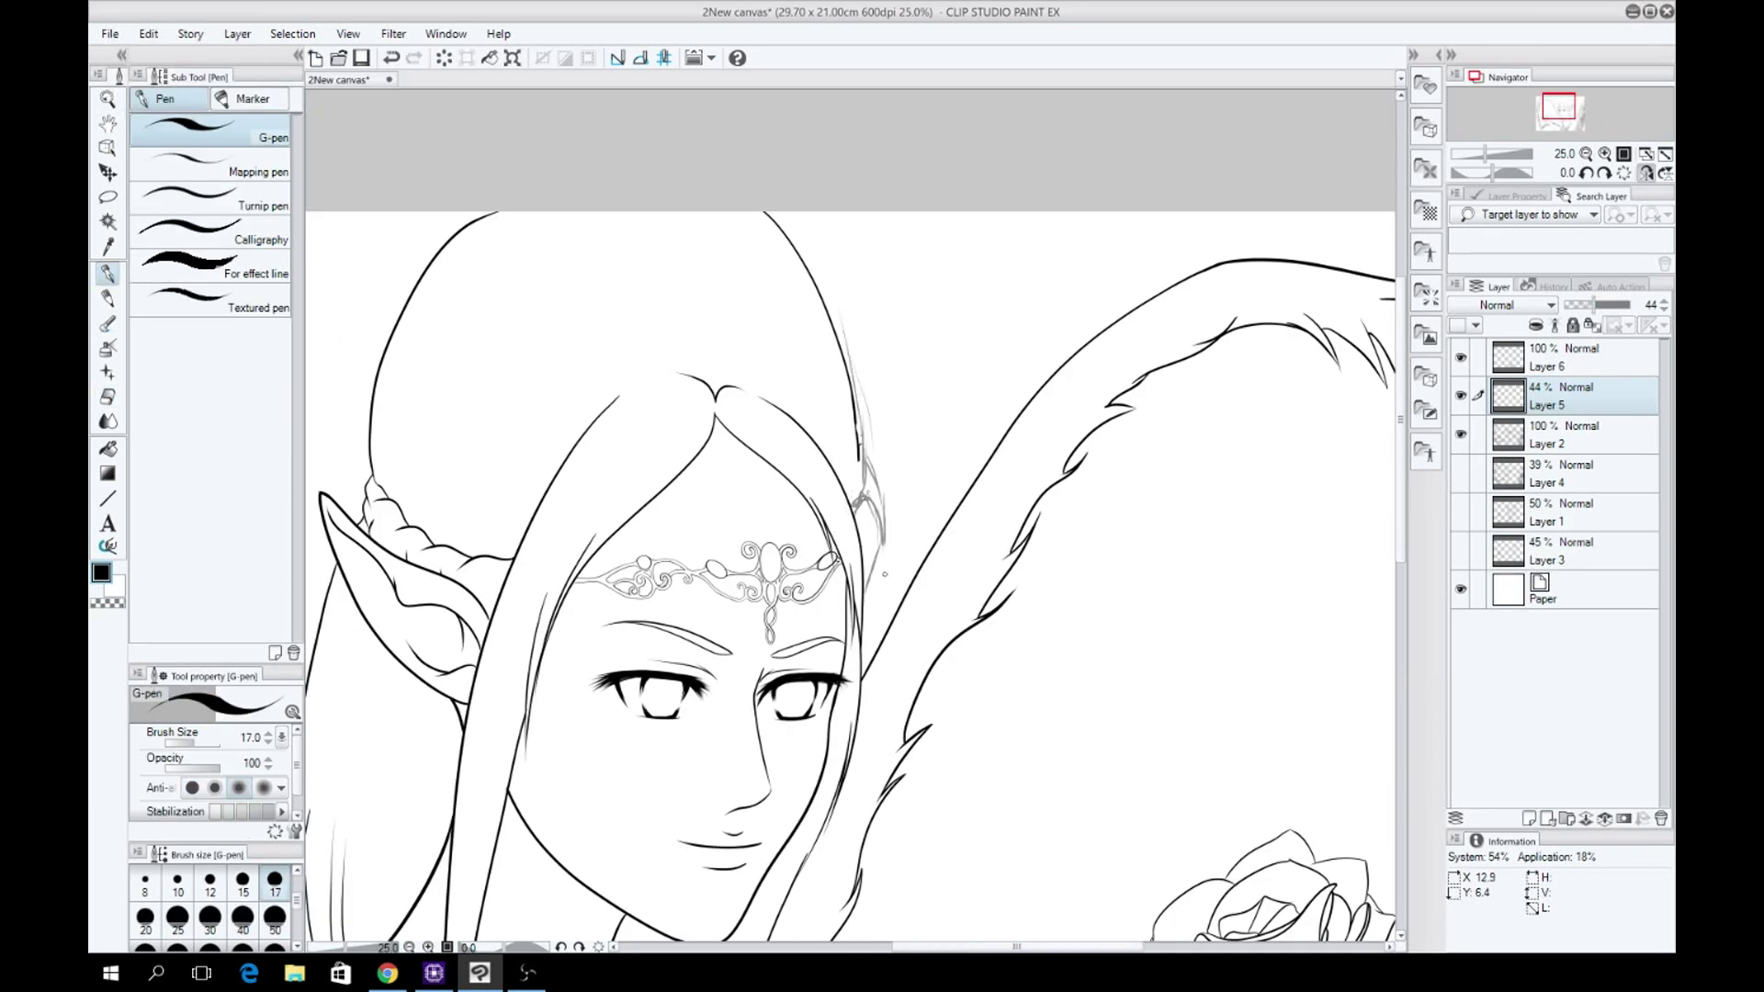
ctrl+shift+click(855, 502)
scroll(855, 502, up, 3)
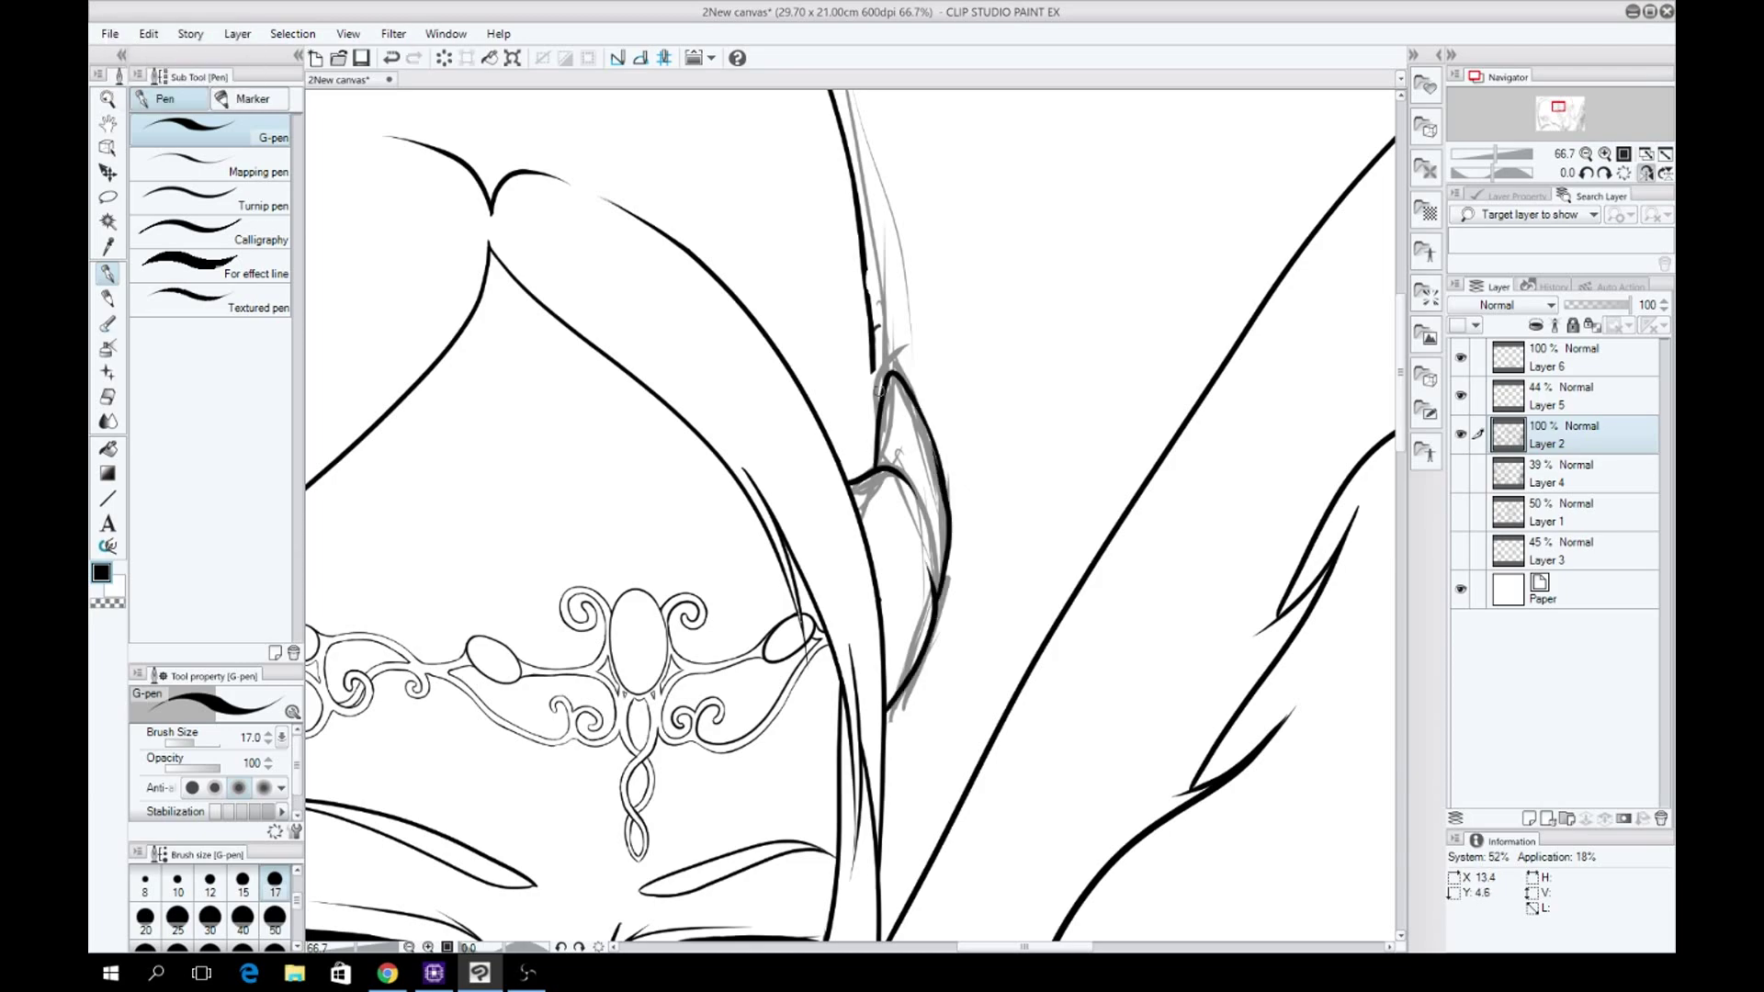
scroll(856, 501, down, 3)
key(ctrl+z)
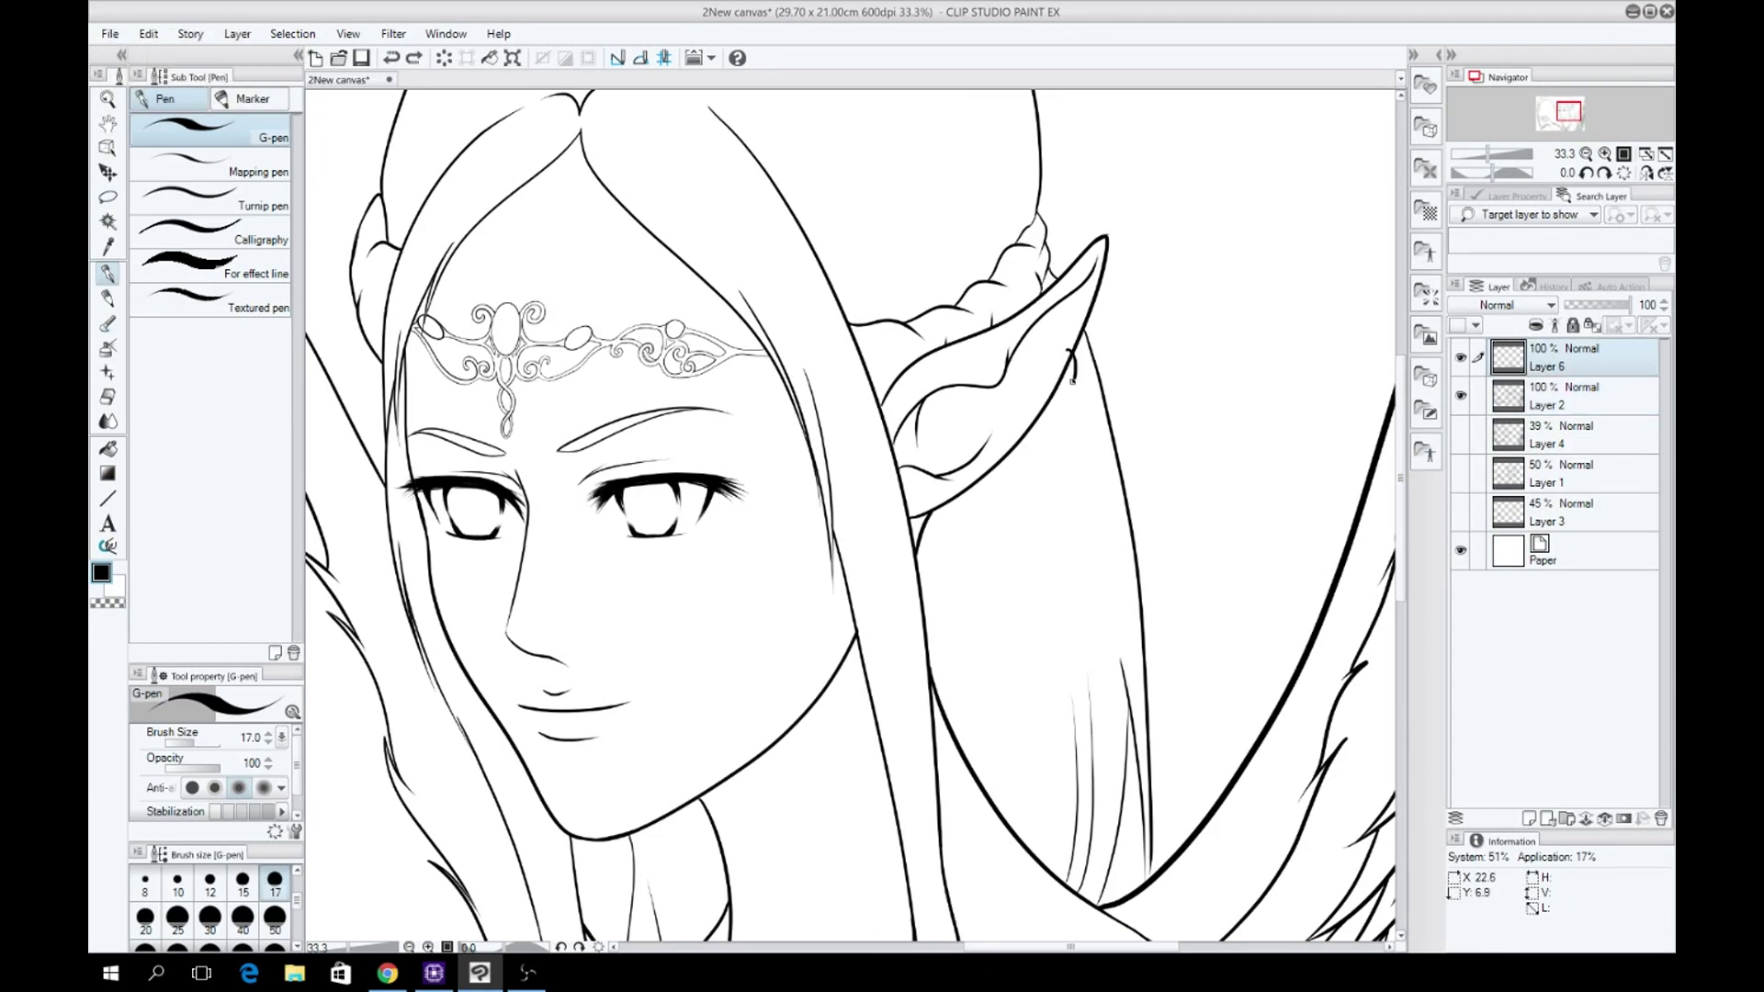
Undo the last stroke and draw short freehand strokes in the empty background between the head and the wing.
key(ctrl+z)
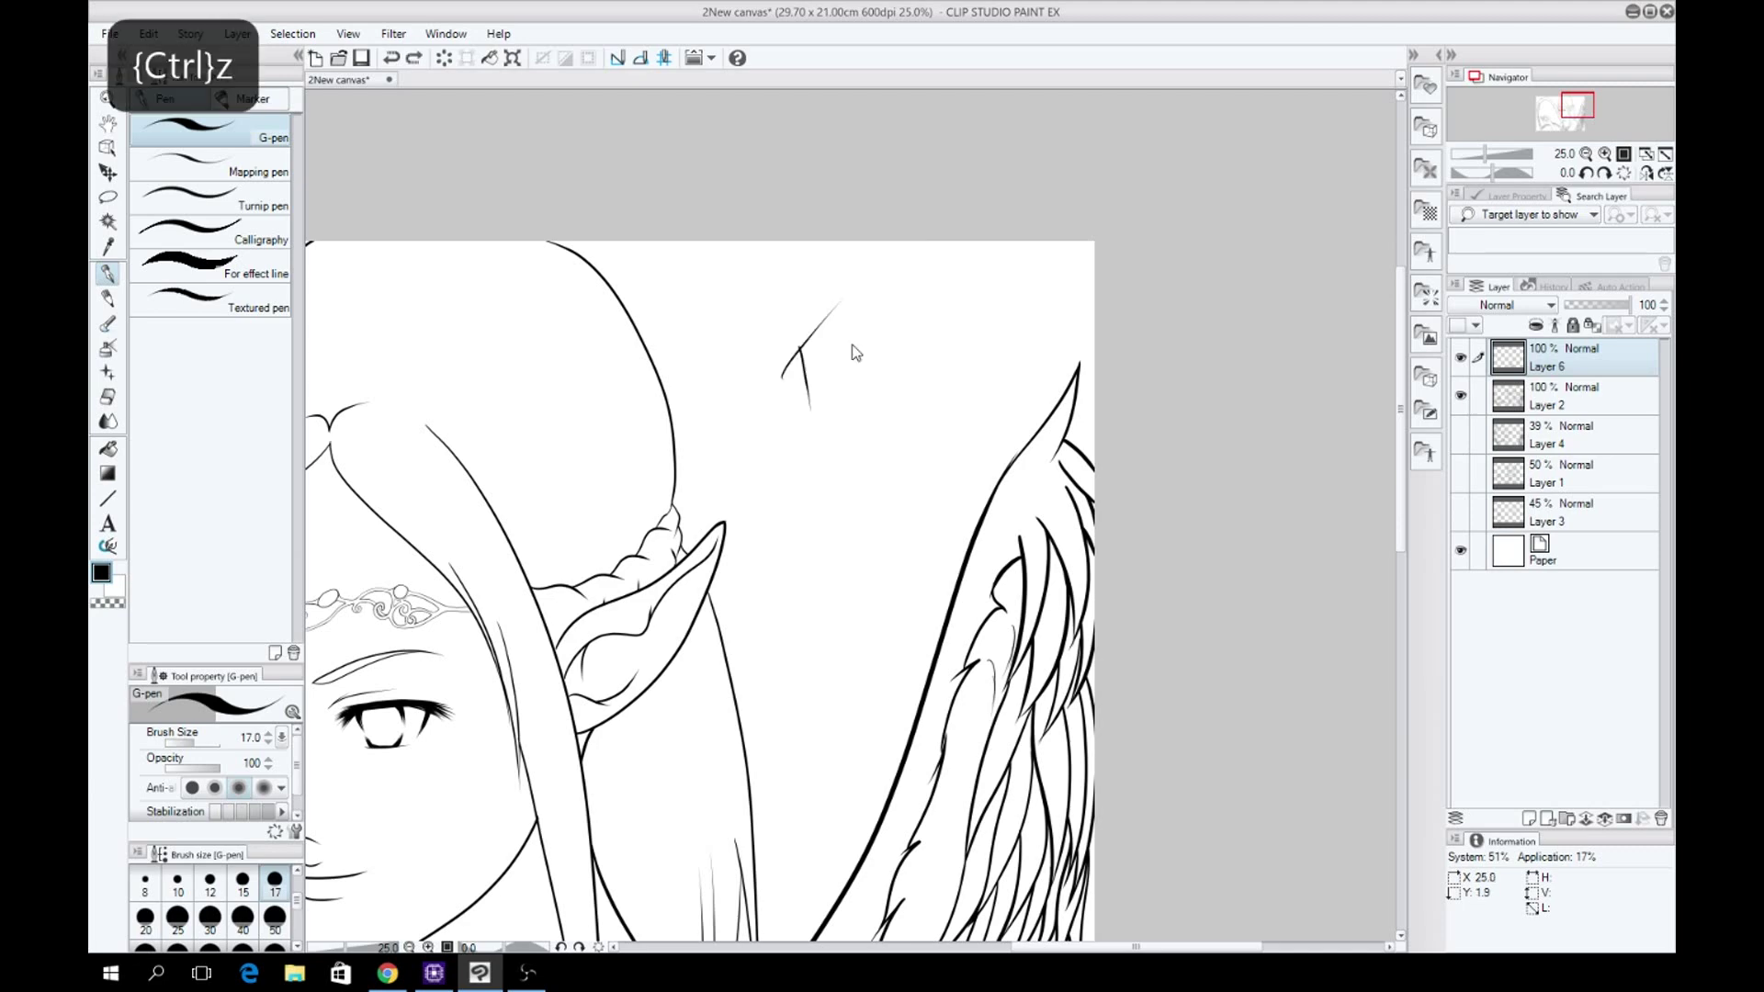
mouse_move(817, 336)
mouse_down()
mouse_move(887, 395)
mouse_move(849, 464)
mouse_move(877, 431)
mouse_move(875, 455)
mouse_up()
drag(896, 411, 889, 443)
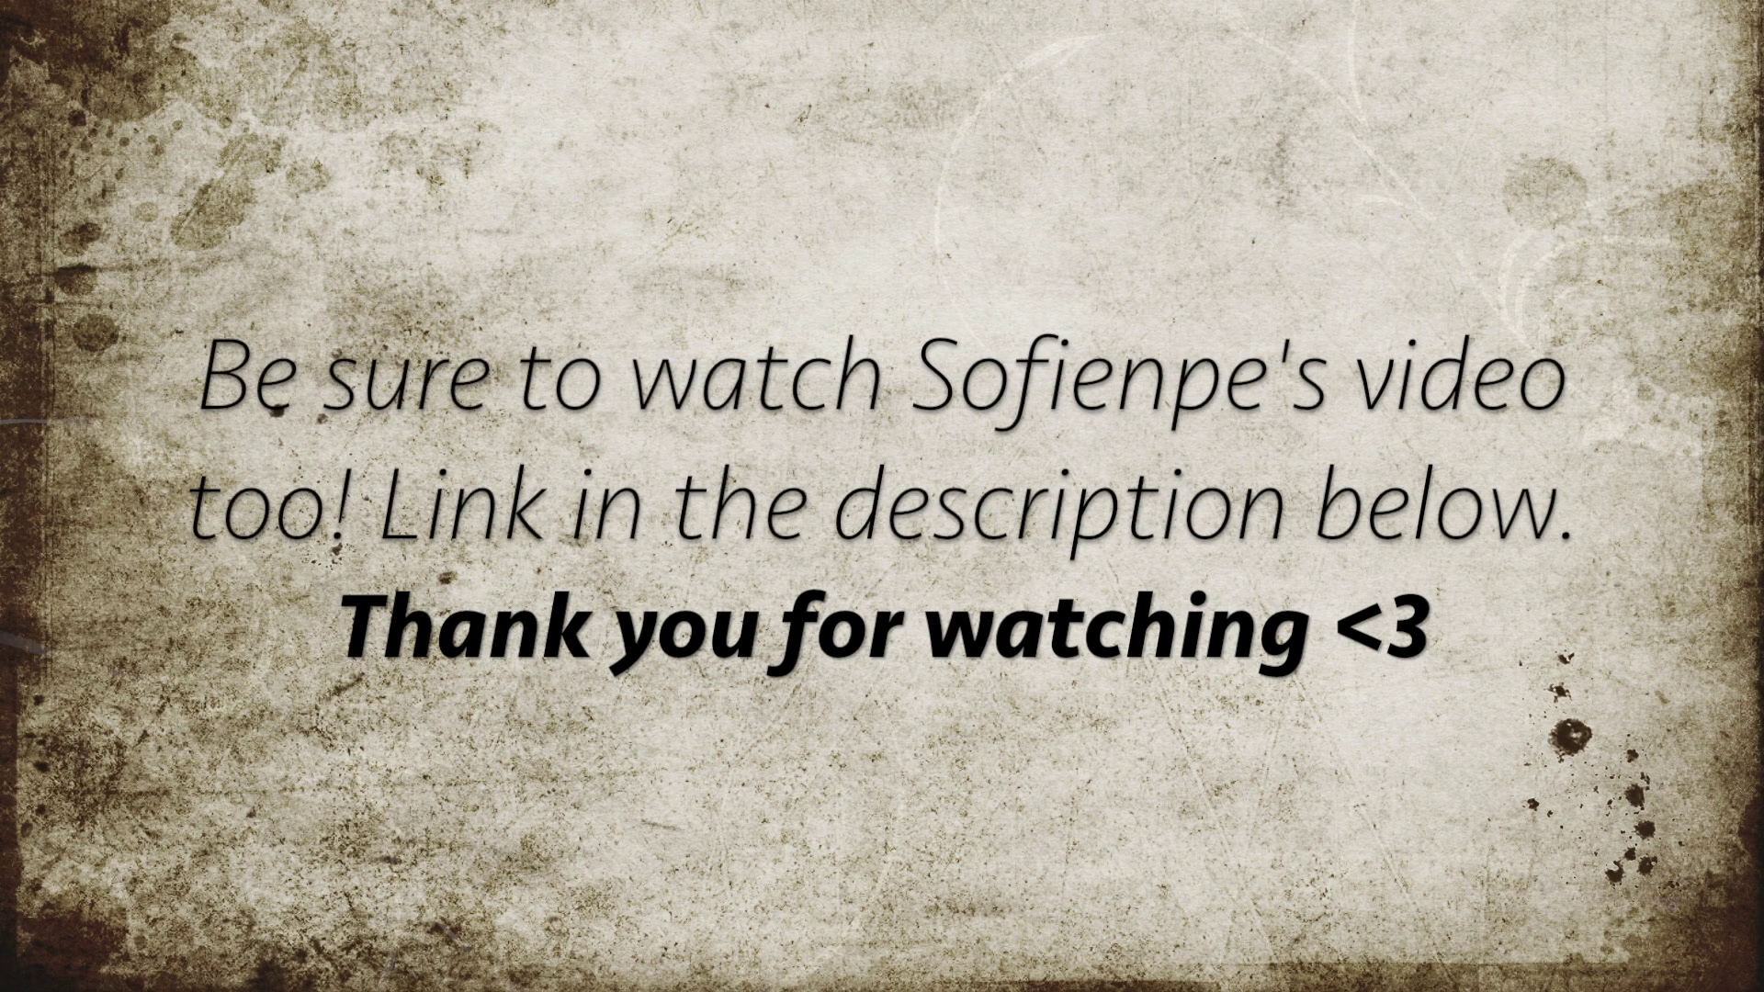